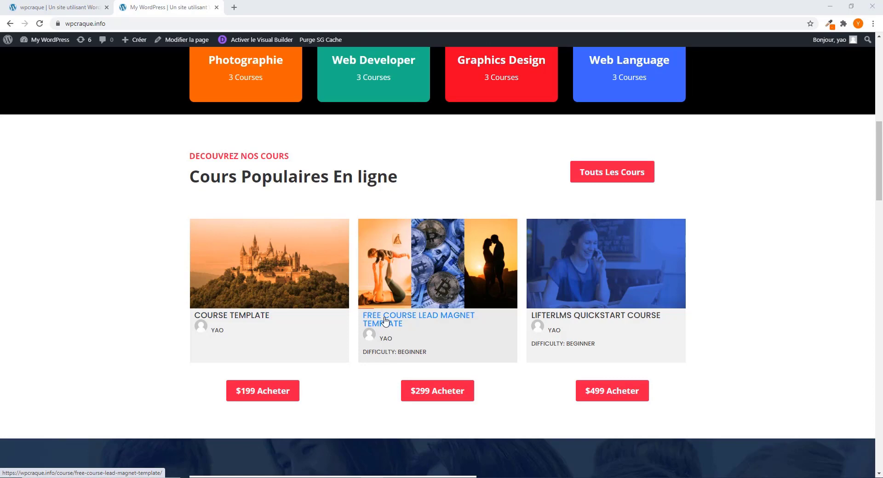
Step: Open the Free Course Lead Magnet Template course and examine its sign-up offer and lesson outline
left_click(385, 321)
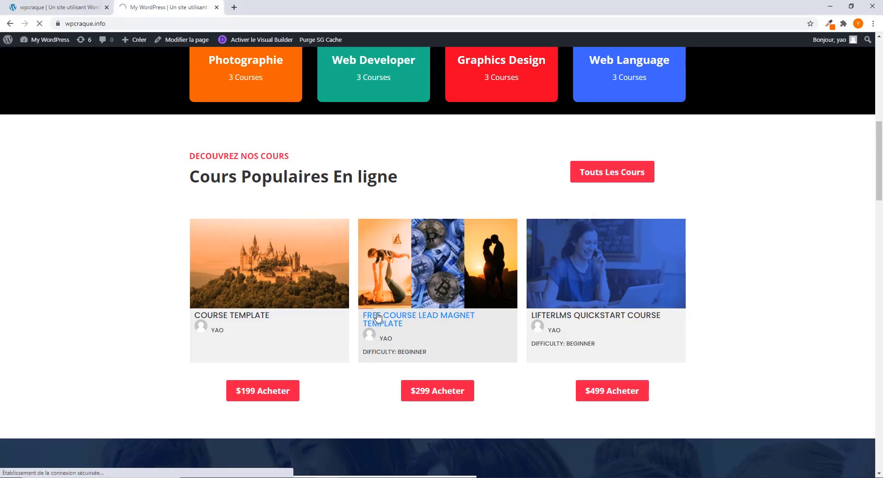
scroll(271, 220, "down", 3)
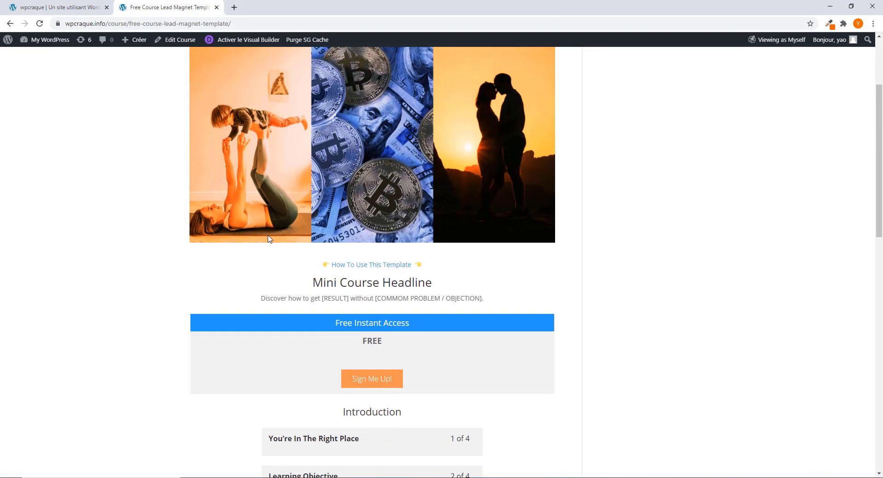
scroll(270, 234, "up", 3)
scroll(270, 239, "down", 4)
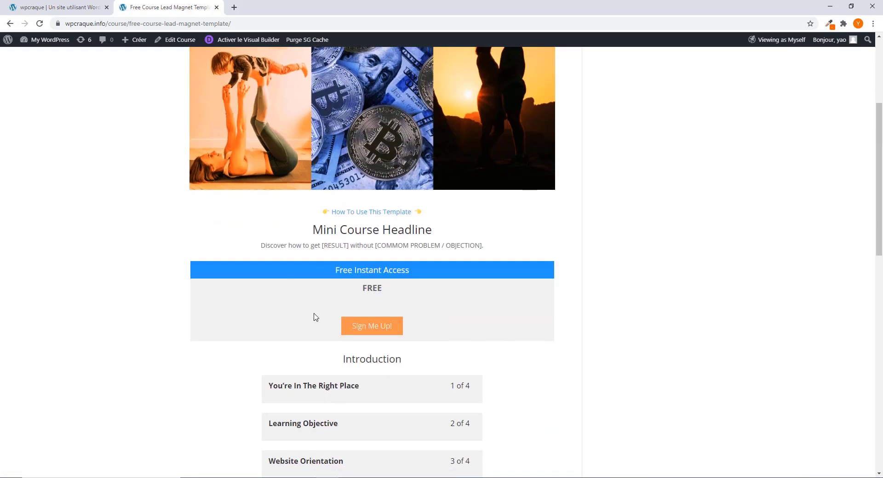
scroll(311, 310, "down", 2)
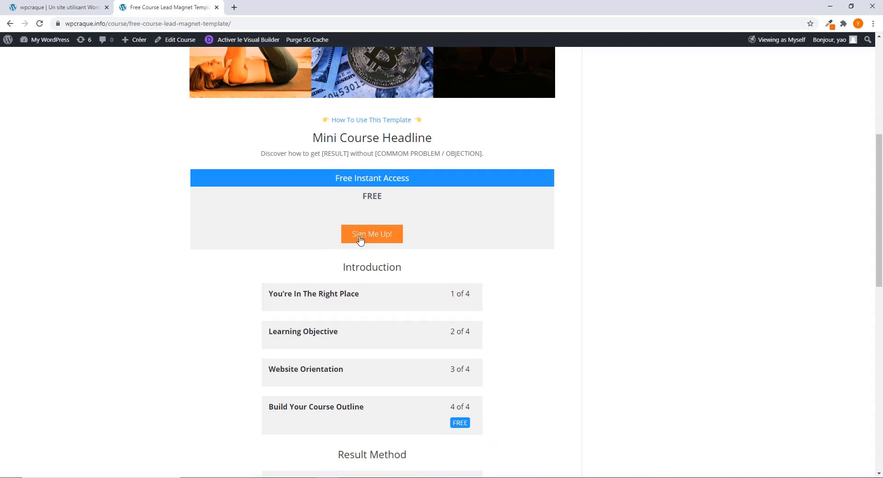
scroll(360, 239, "down", 11)
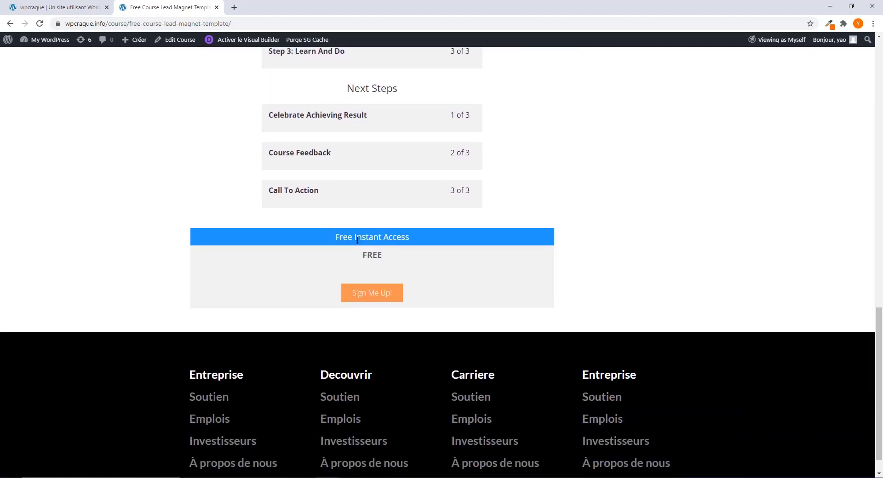
scroll(356, 243, "up", 8)
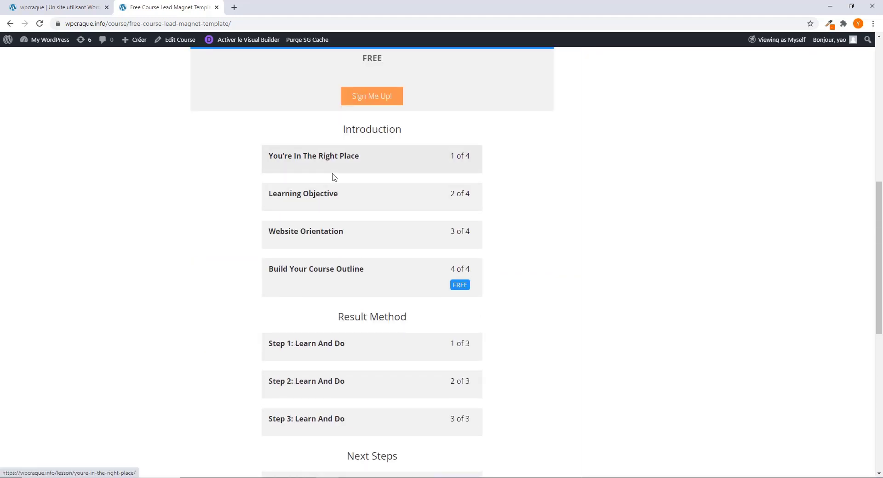
scroll(324, 374, "down", 2)
scroll(322, 372, "down", 2)
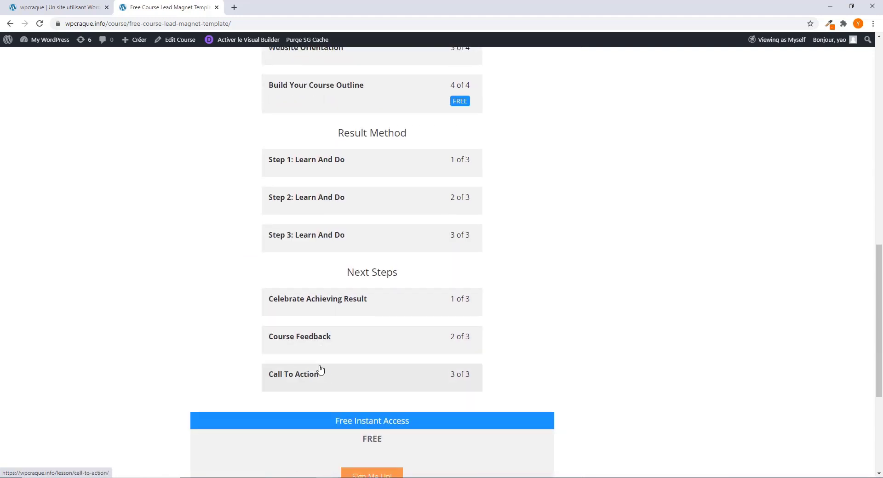
scroll(322, 369, "up", 3)
Step: Open the Learning Objective lesson of the course and mark it complete
left_click(317, 159)
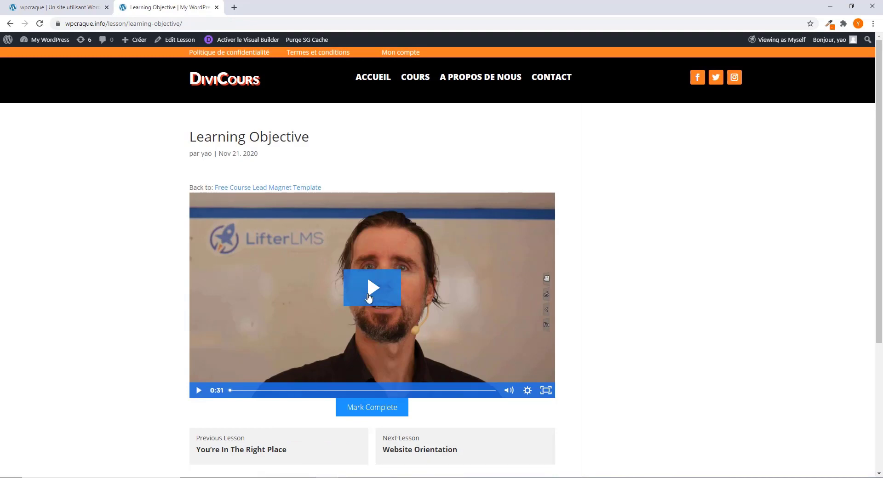
scroll(368, 296, "down", 3)
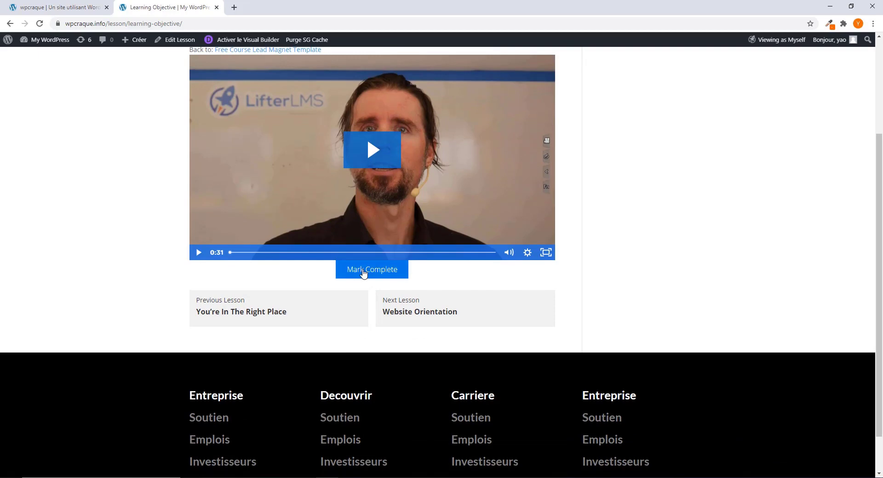
left_click(363, 272)
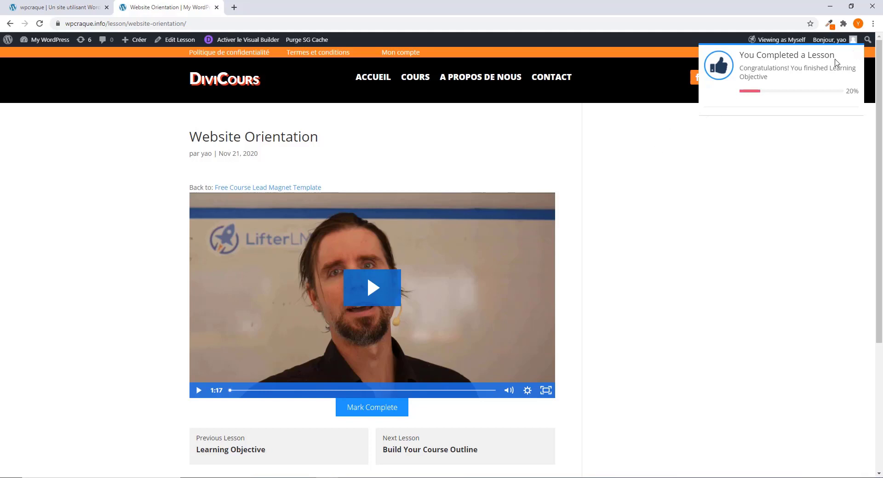
mouse_move(759, 67)
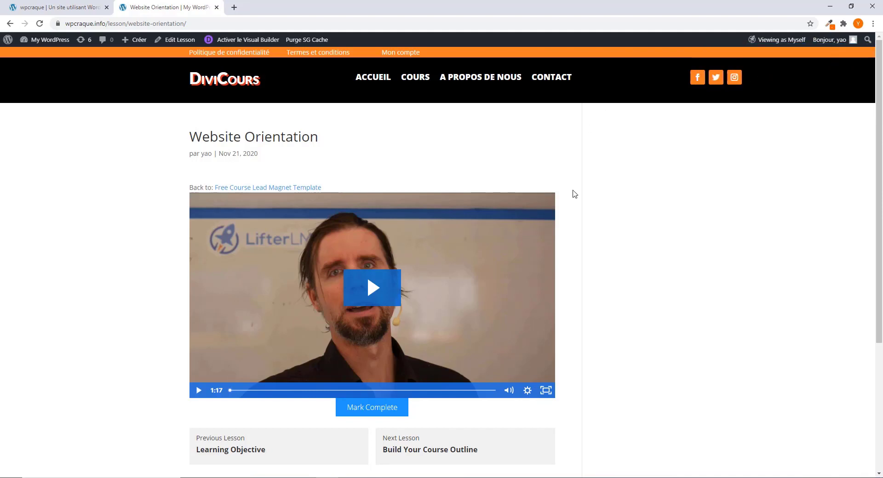
Step: Go on to the Build Your Course Outline lesson and look through its page
scroll(402, 239, "down", 3)
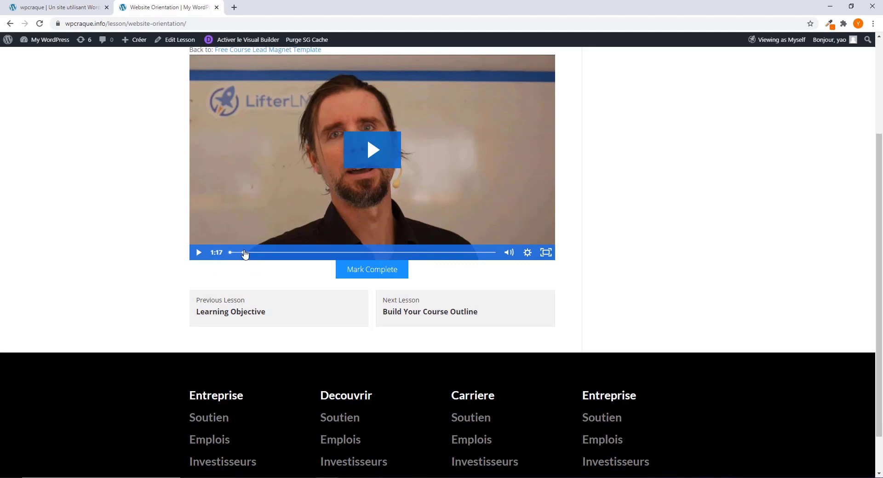
left_click(419, 313)
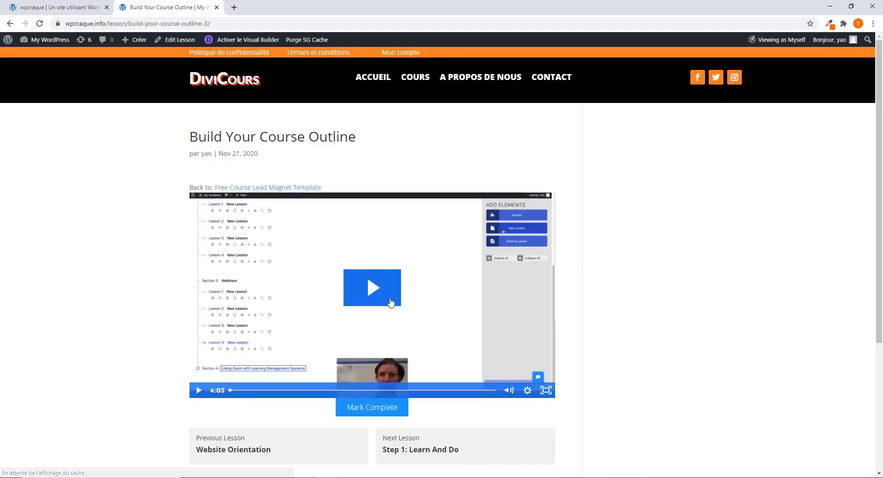
scroll(255, 324, "down", 4)
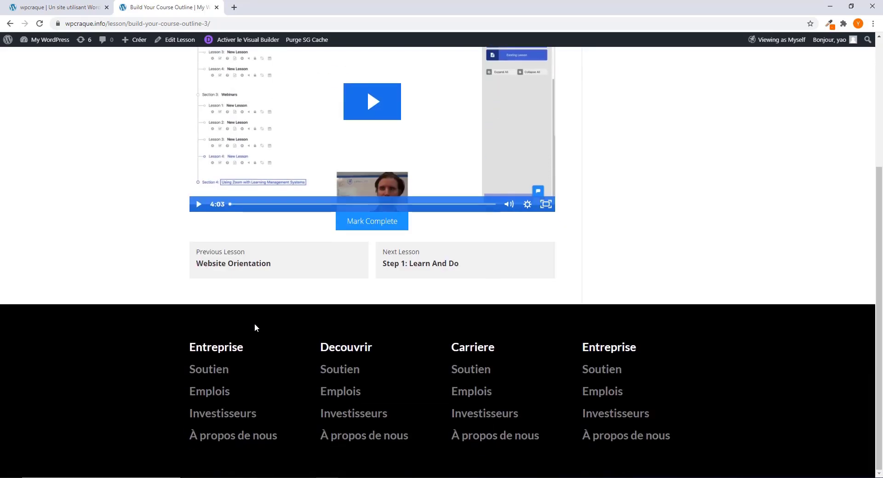
scroll(255, 323, "up", 2)
scroll(256, 327, "up", 1)
scroll(256, 327, "up", 1)
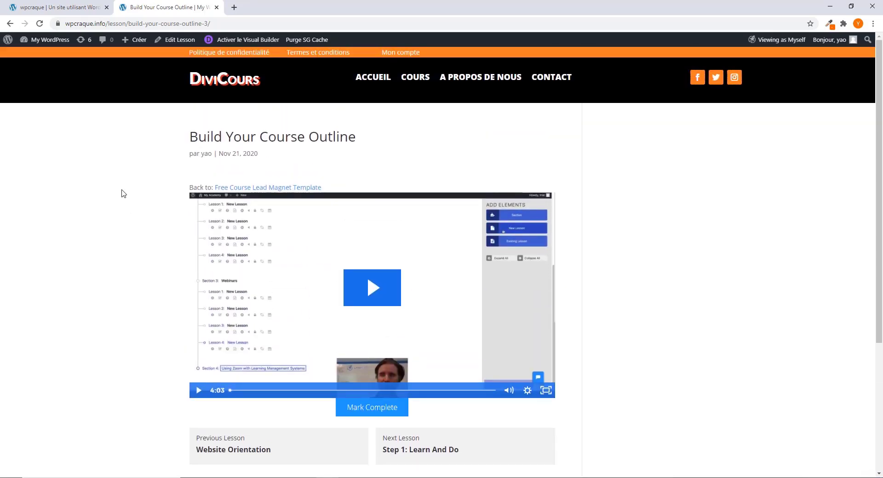
Step: Switch to the wpcraque.co site, open its WordPress dashboard and go to the page for adding extensions
left_click(229, 82)
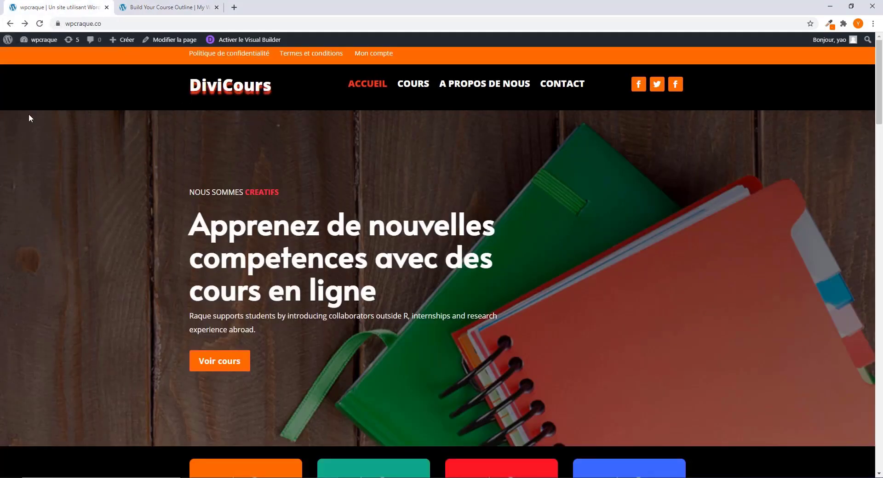
mouse_move(39, 42)
left_click(38, 57)
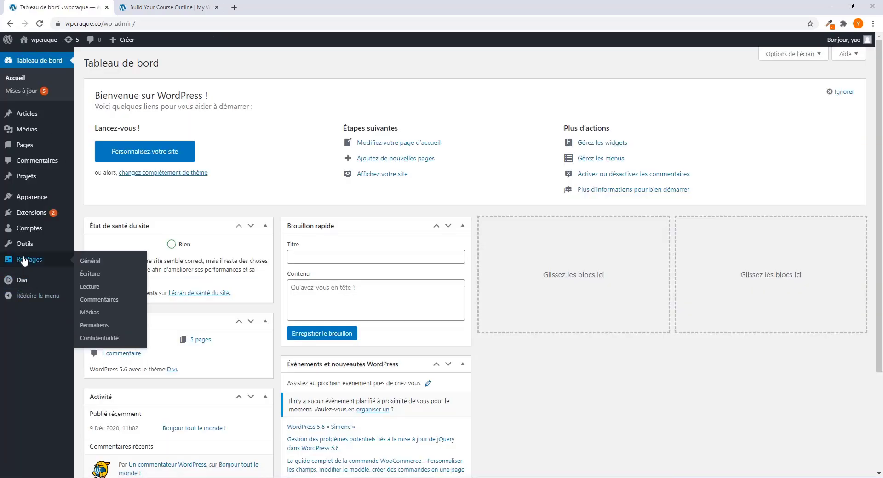
mouse_move(29, 218)
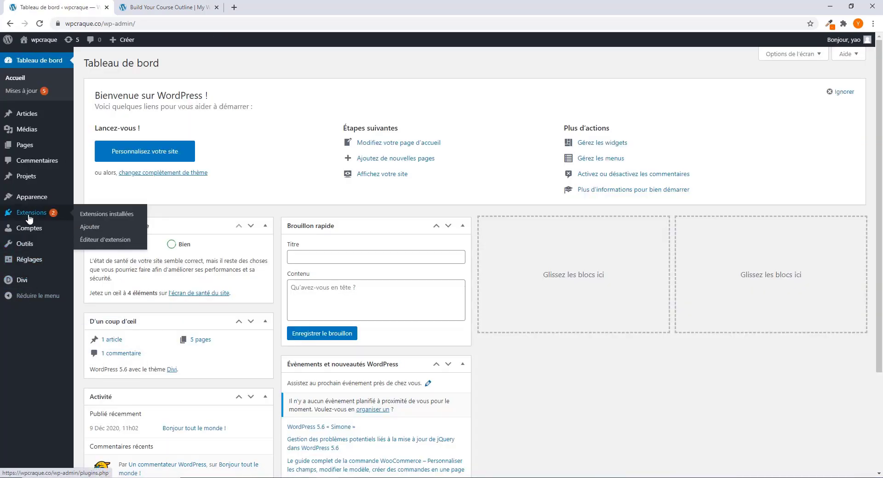
left_click(90, 228)
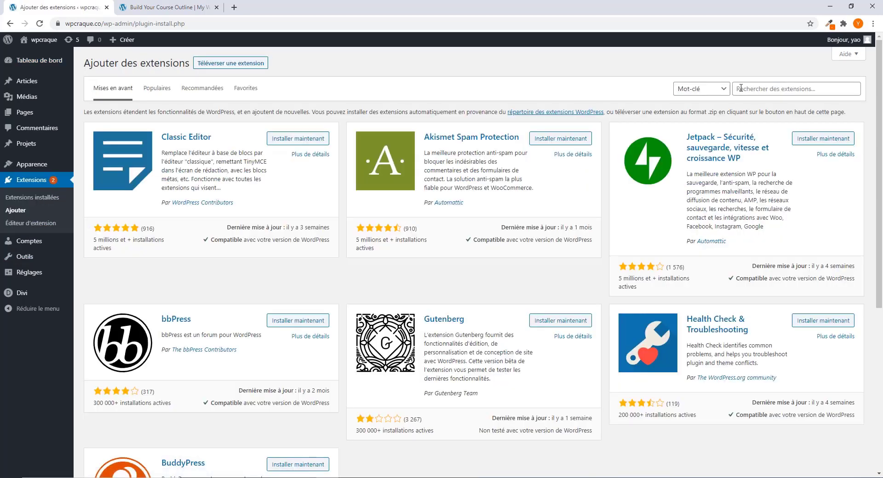
Step: Search the extensions for "lifter lms", then install and activate LMS by LifterLMS
left_click(743, 88)
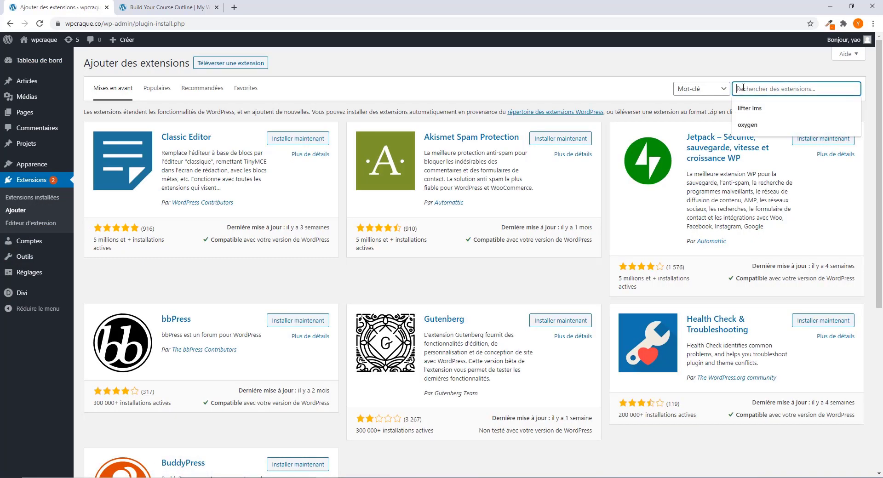
left_click(751, 109)
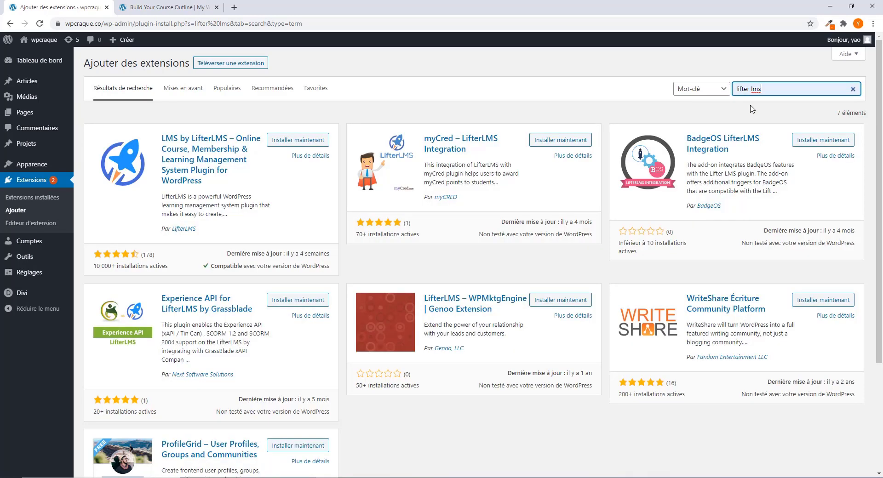
left_click(293, 142)
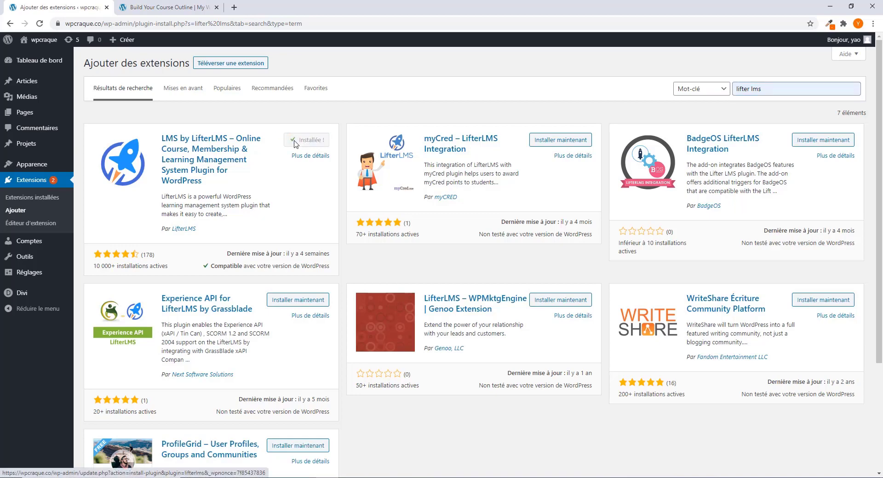
left_click(313, 143)
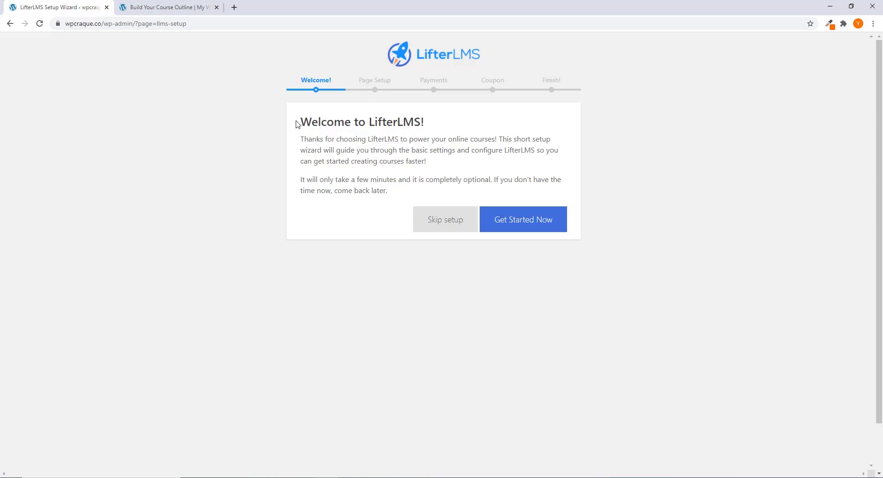
Step: Start the LifterLMS setup wizard and accept the automatic creation of its essential pages
left_click_drag(296, 124, 465, 168)
left_click(465, 168)
left_click(517, 226)
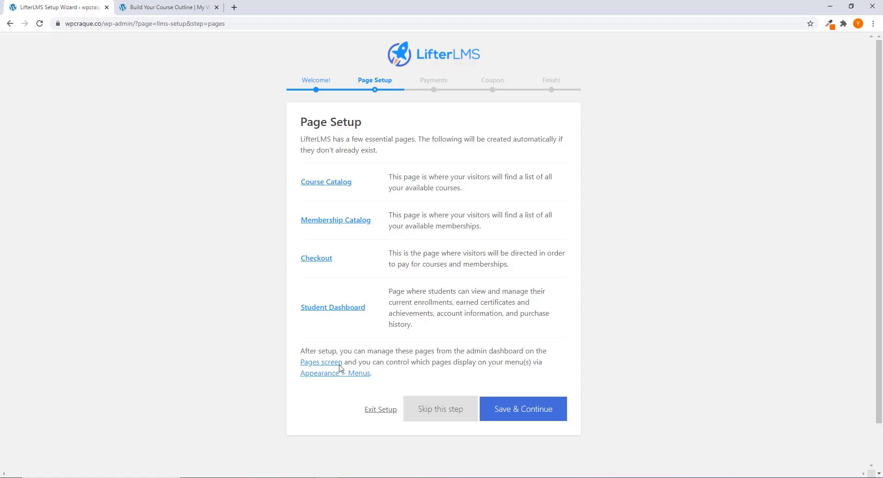
left_click(520, 416)
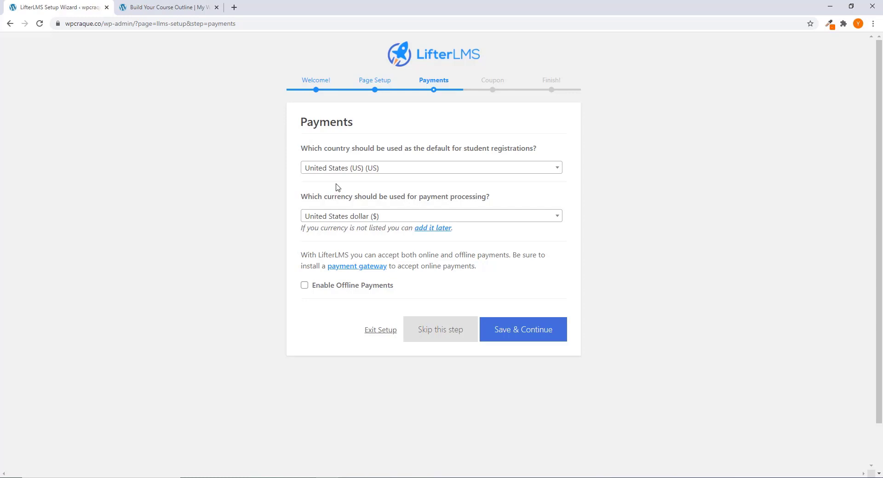
Step: Examine the available default countries and payment currencies in the Payments setup without changing either selection
left_click(348, 172)
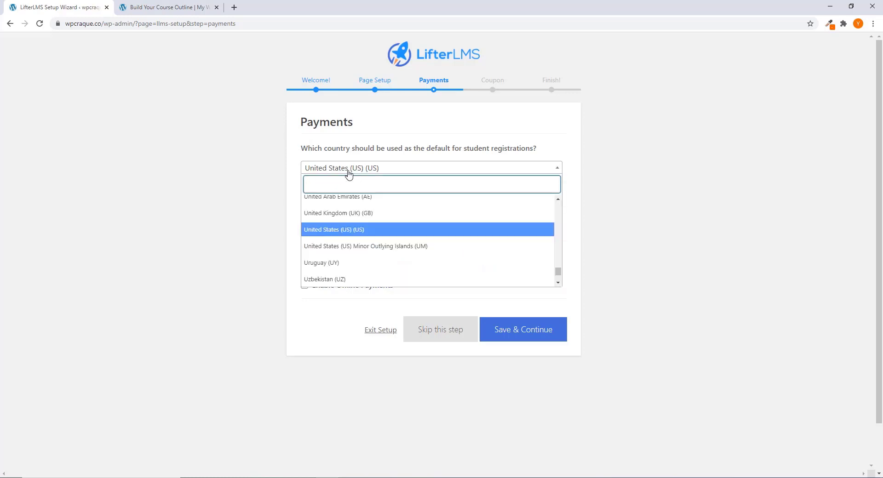
left_click(306, 164)
left_click(334, 172)
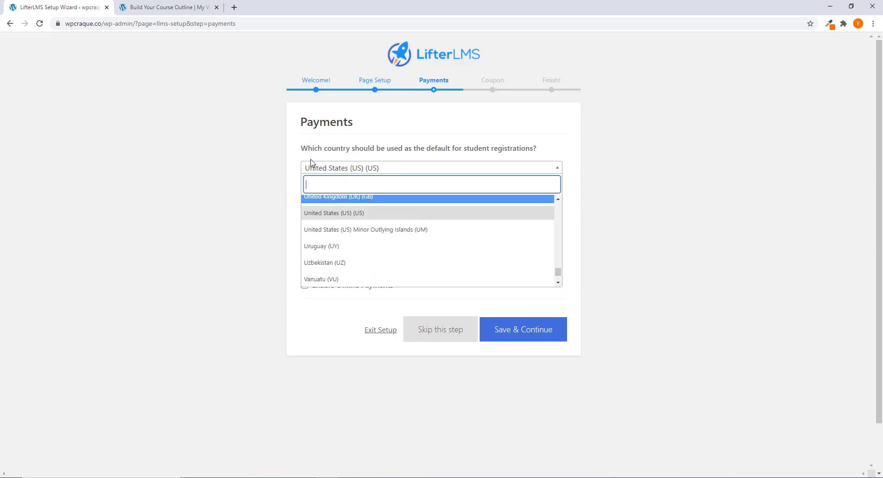
left_click(302, 175)
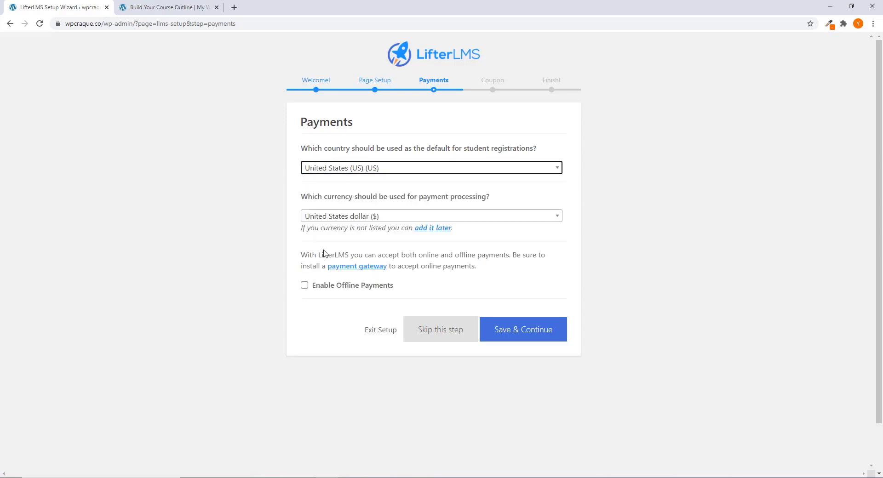
left_click(336, 218)
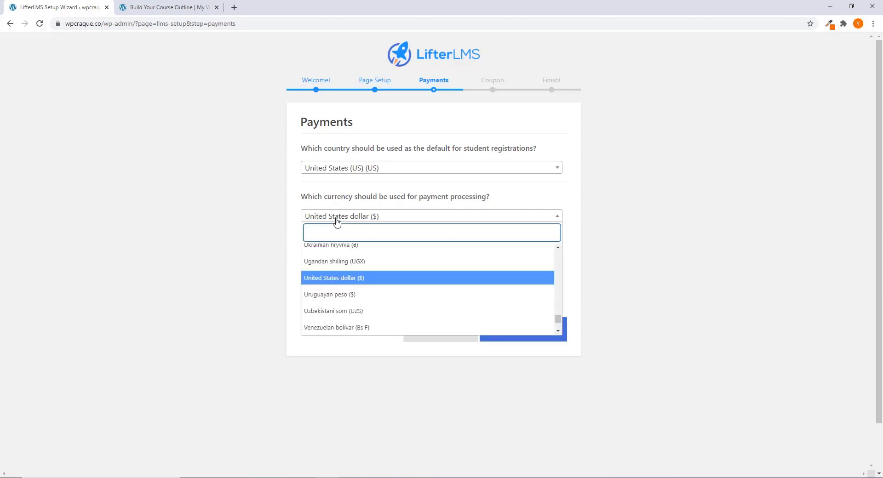
scroll(338, 262, "down", 4)
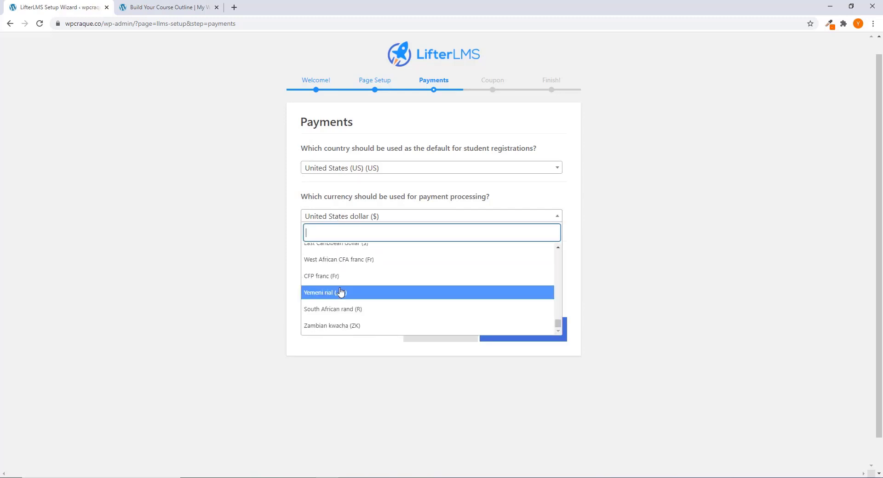
scroll(329, 266, "up", 12)
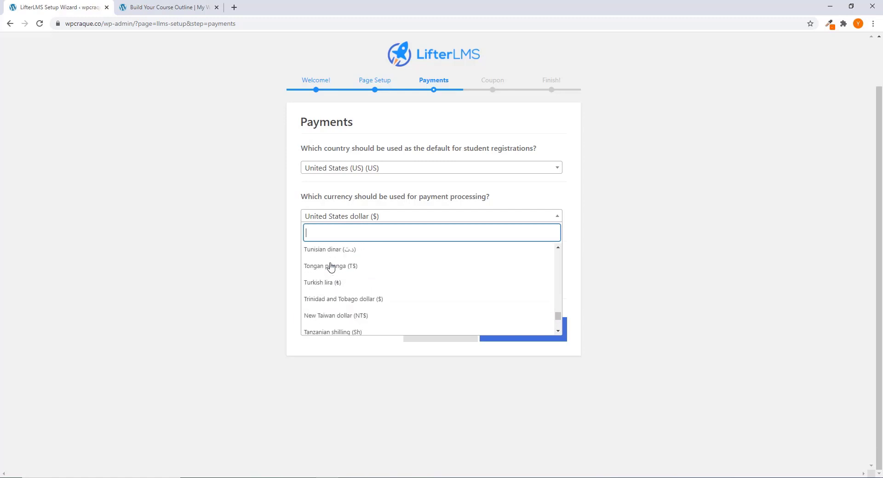
left_click(294, 208)
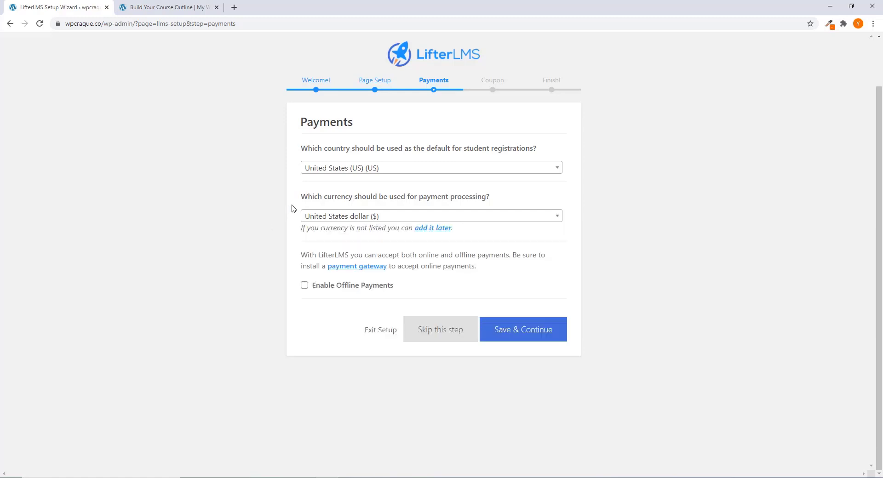
Step: Enable offline payments and save the payment settings to continue the setup
left_click(304, 286)
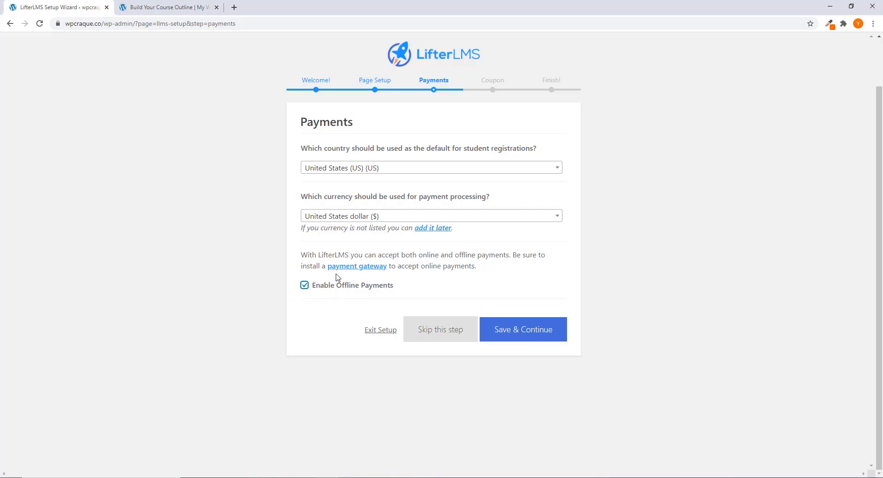
left_click(514, 336)
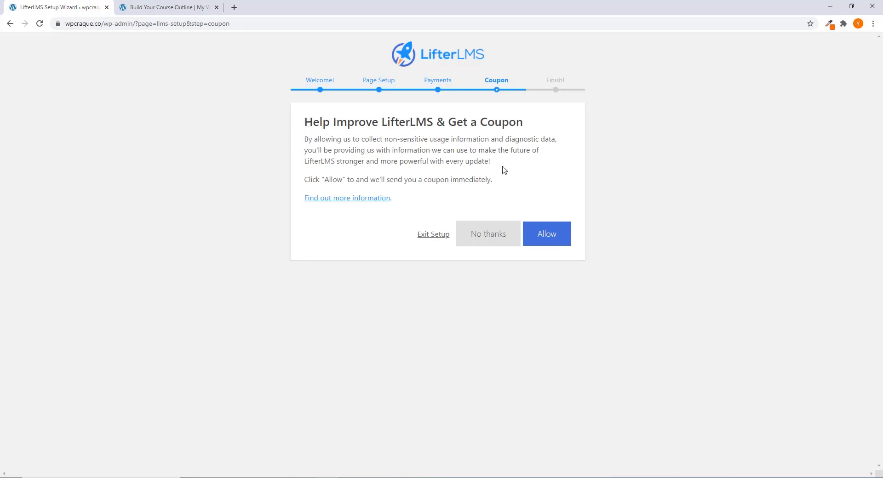
Step: Review the usage data and coupon offer in the setup wizard, and decline it
left_click_drag(501, 184, 329, 133)
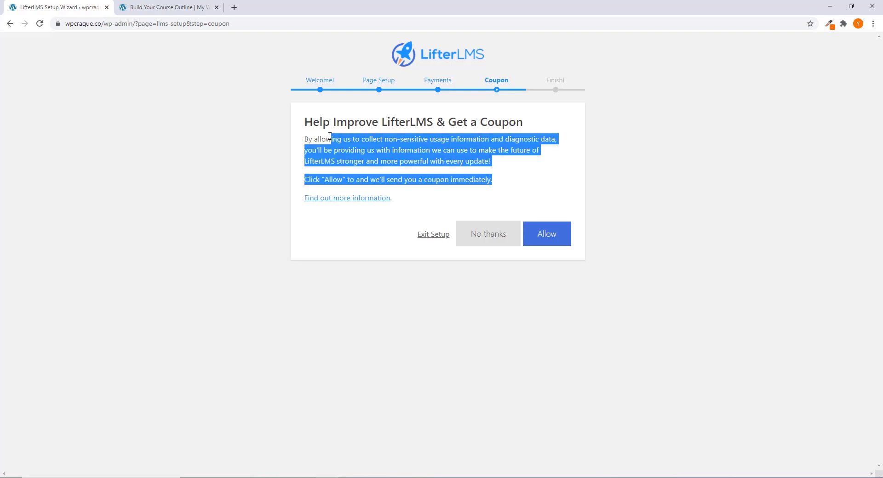
left_click(330, 137)
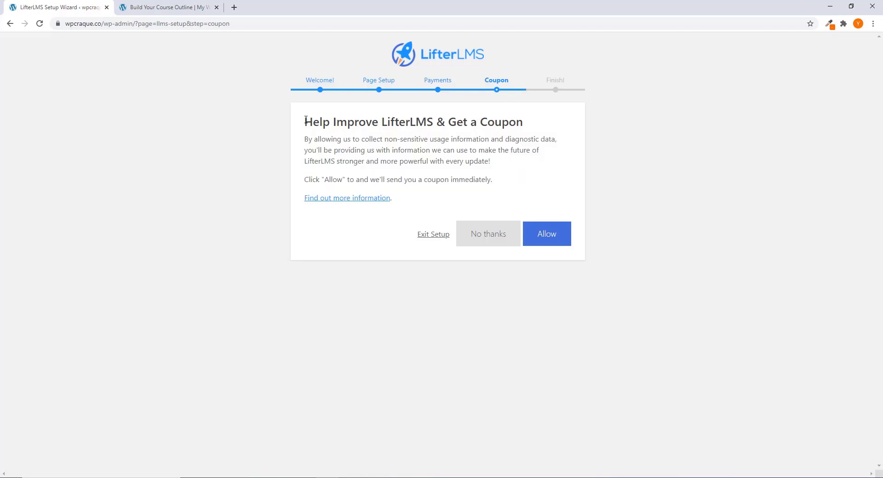
left_click_drag(306, 120, 502, 185)
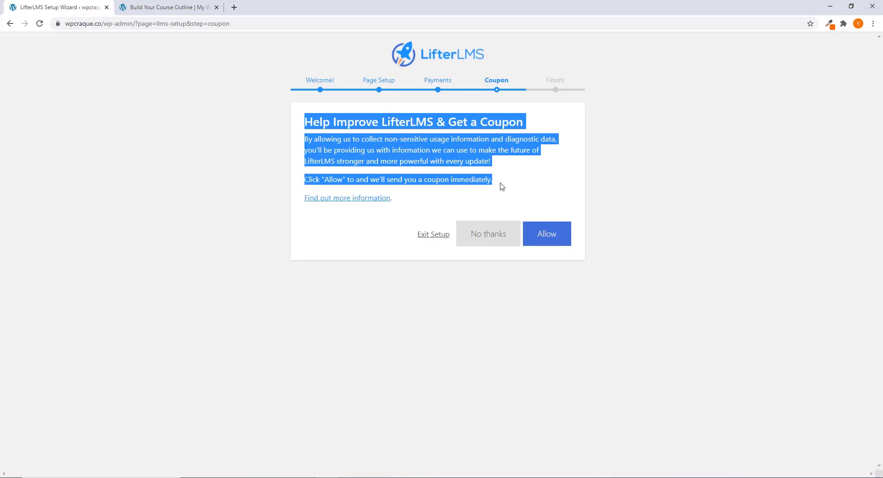
left_click(462, 157)
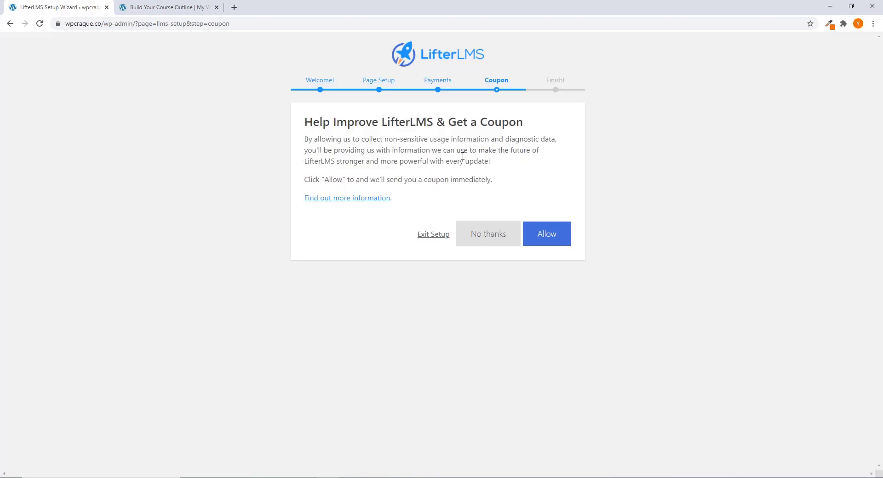
left_click(486, 242)
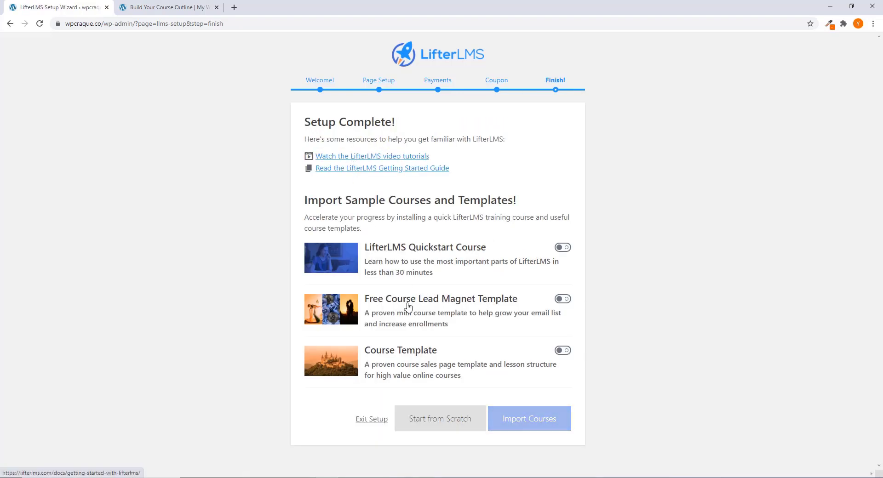
Step: Look through the sample courses on the Cours page of the wpcraque.info demo site
left_click(136, 9)
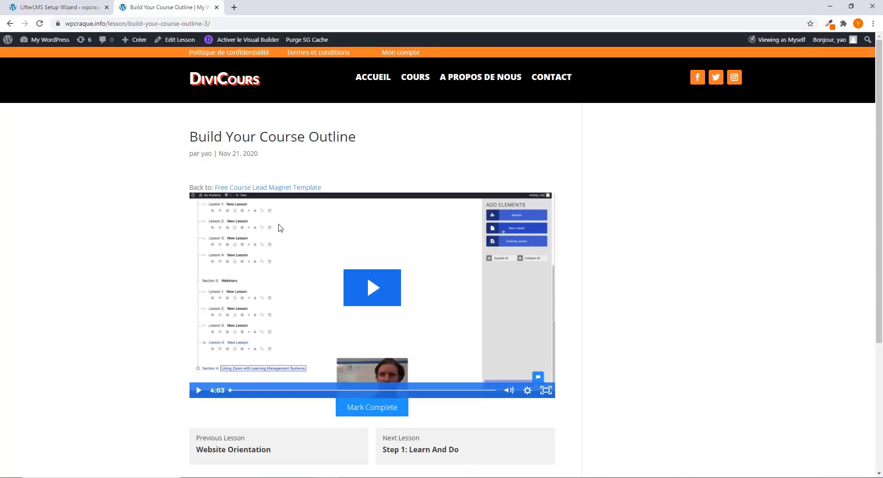
left_click(419, 79)
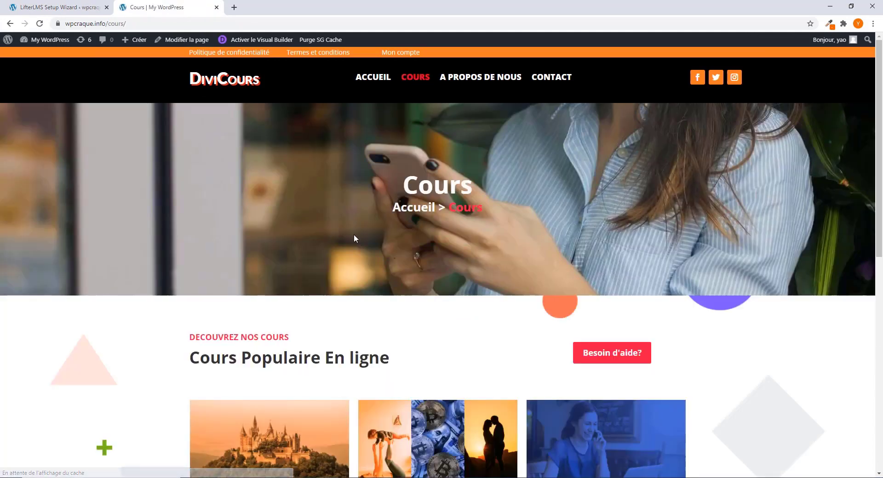
scroll(354, 235, "down", 8)
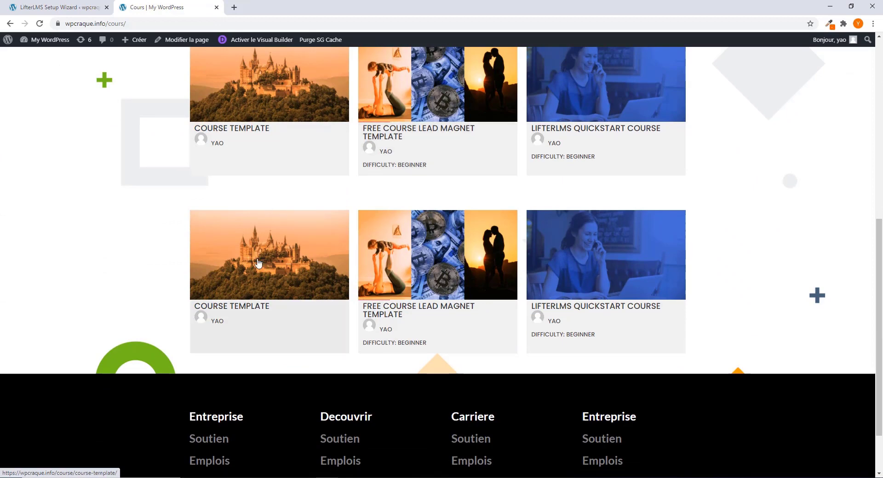
Step: Finish the LifterLMS setup wizard by starting from scratch without sample courses, and go to the WordPress dashboard home
left_click(65, 8)
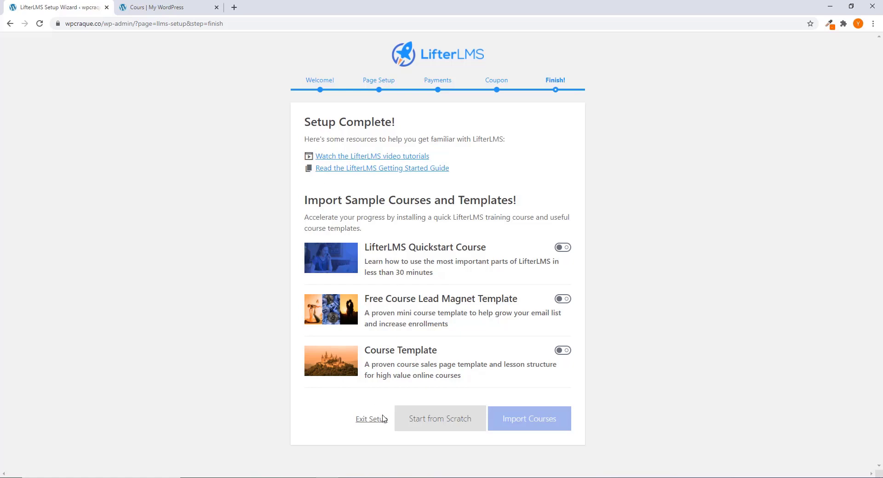
left_click(419, 423)
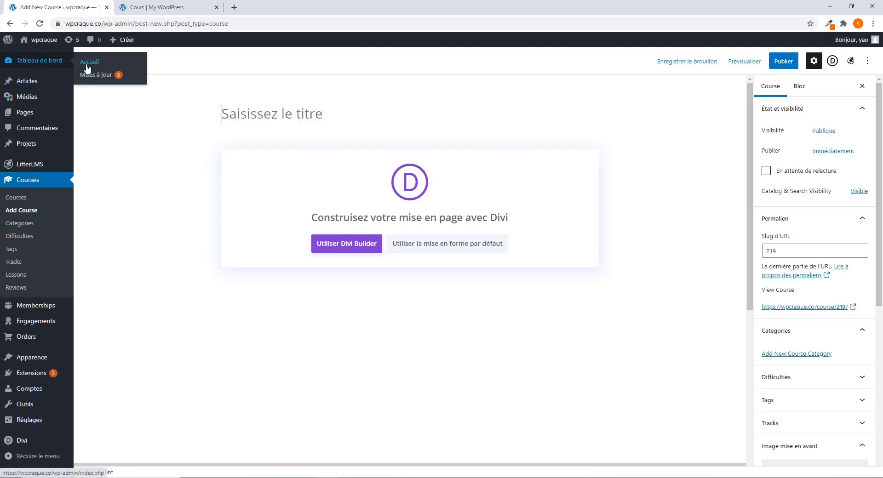
left_click(87, 67)
left_click(478, 84)
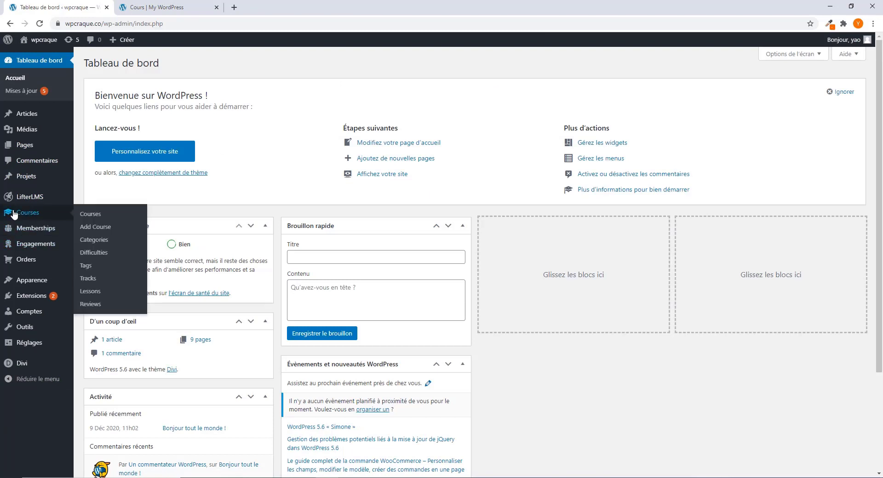
Step: Add a new course titled "Divi Formation" from the Courses list and publish it
mouse_move(21, 201)
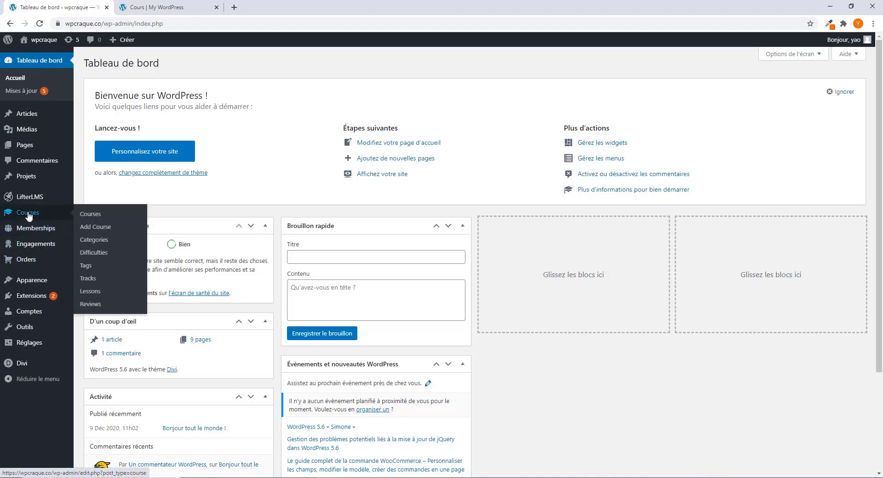
left_click(91, 215)
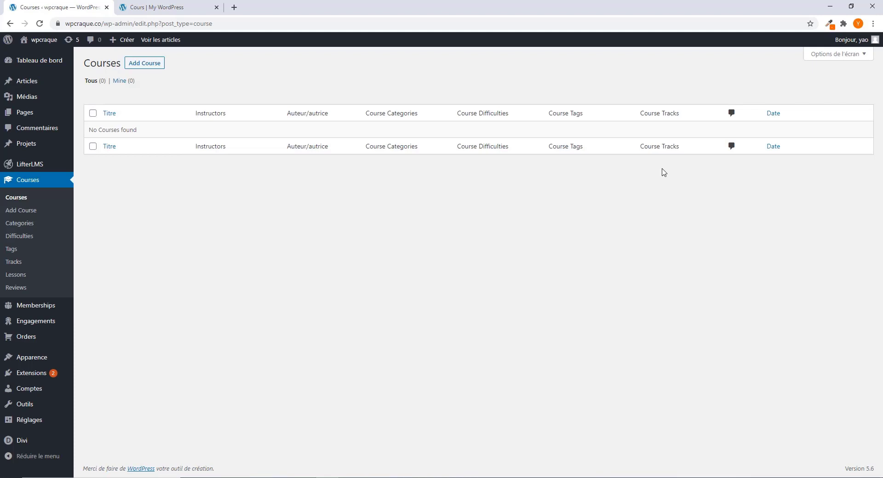
left_click(144, 64)
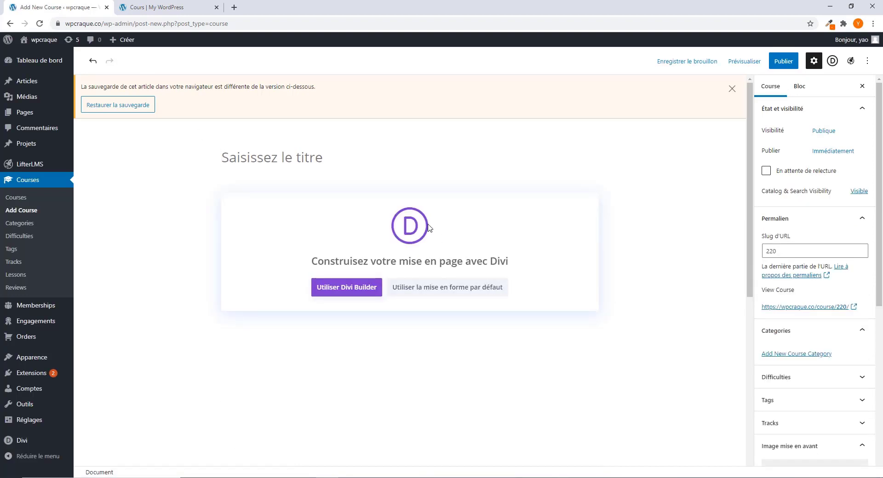
type("Div")
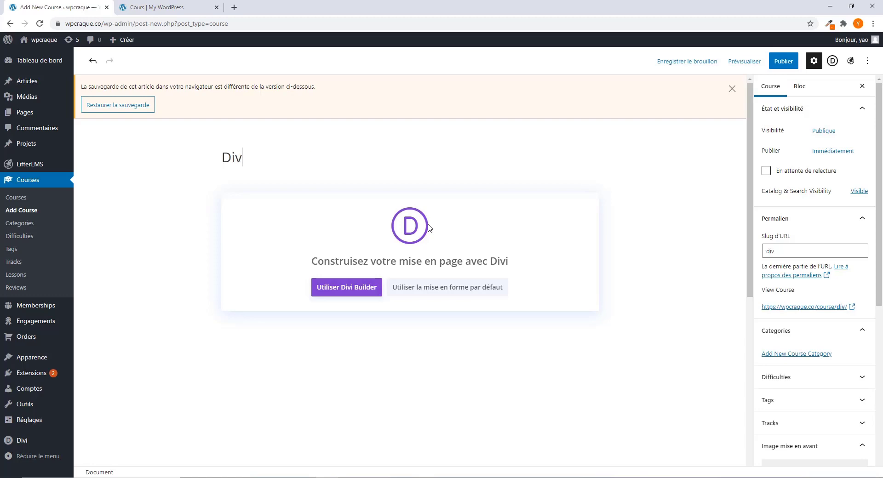
type("i Formation")
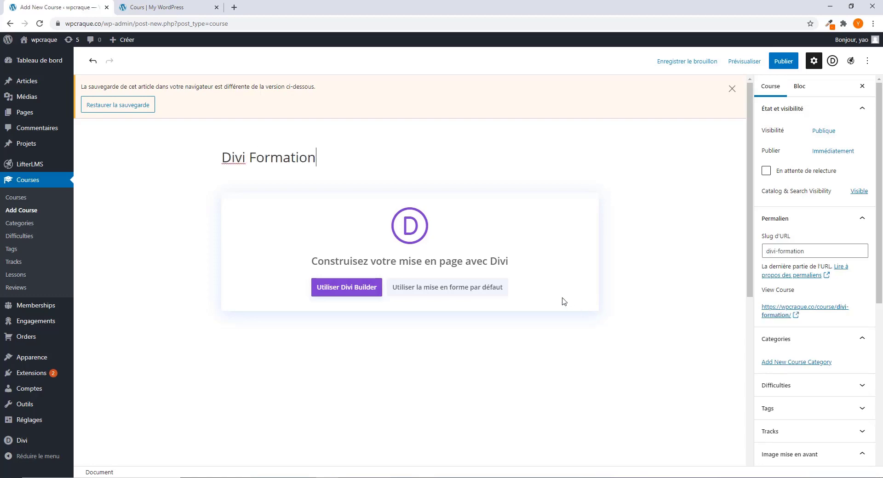
left_click(791, 63)
left_click(791, 63)
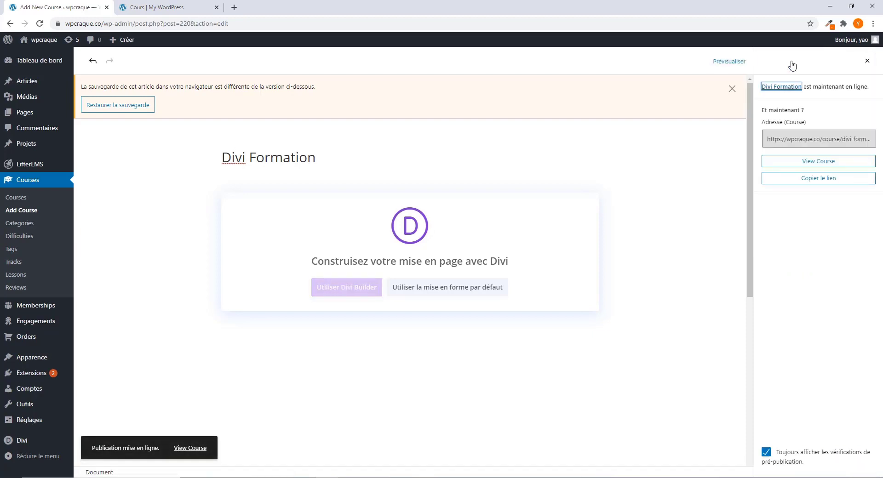
Step: View the published Divi Formation course page in a new browser tab
left_click(821, 143)
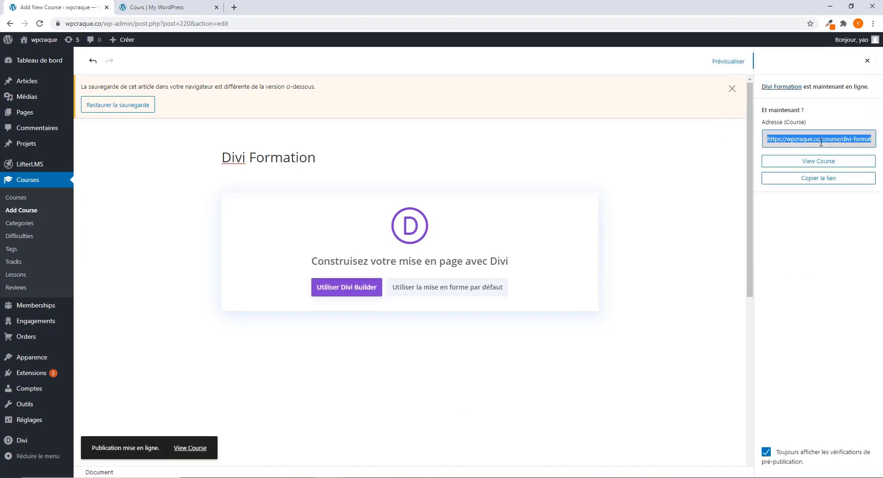
right_click(821, 143)
left_click(784, 160)
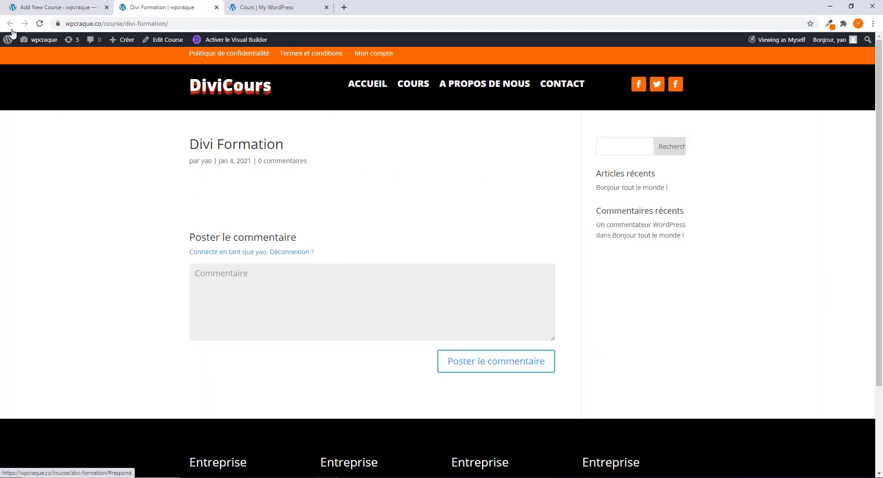
Step: Return to the Divi Formation course editor, choose the default layout instead of Divi Builder, and select the empty content paragraph
left_click(71, 8)
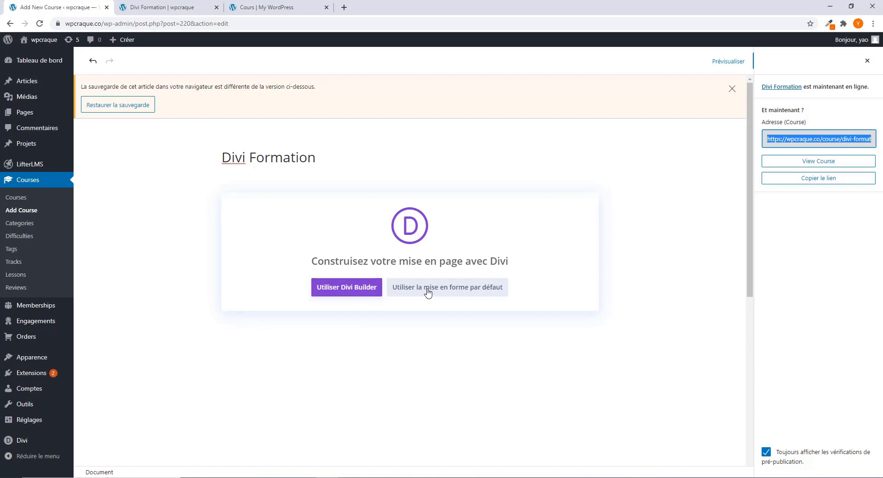
left_click(457, 295)
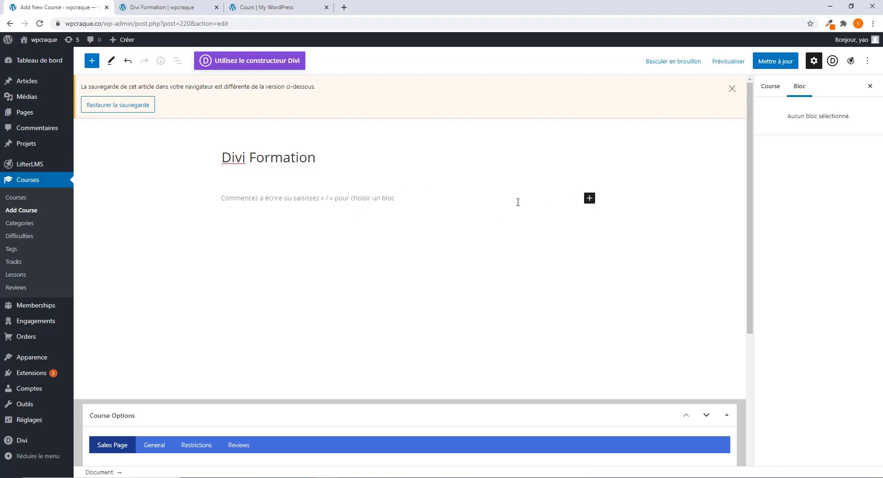
left_click(400, 203)
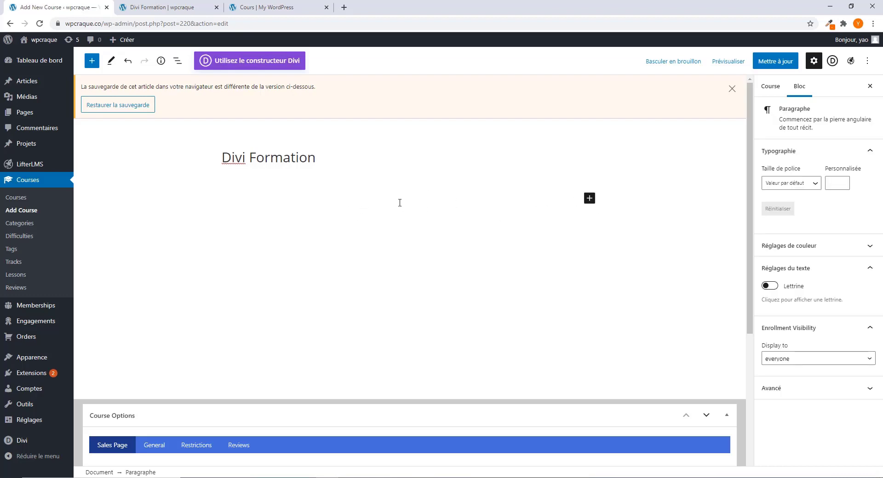
Step: Search Google for "lorem ipsum" in a new browser tab and open the lipsum.com site
left_click(156, 8)
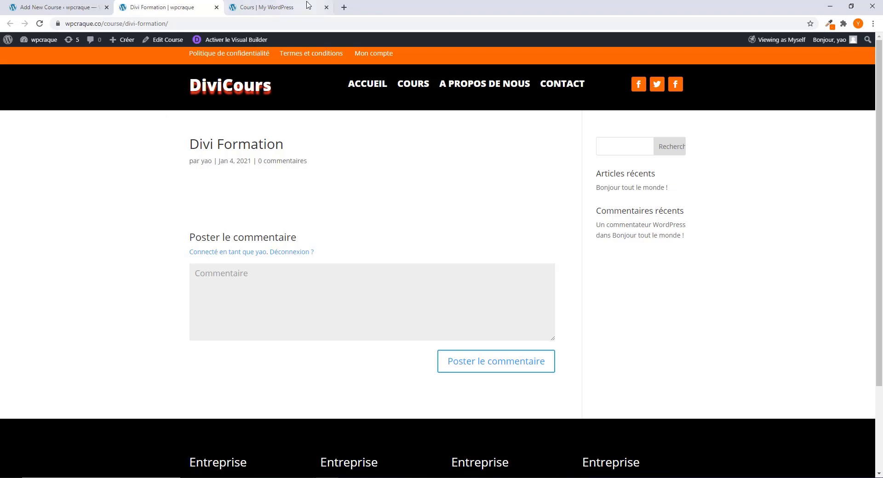
left_click(344, 7)
left_click(193, 23)
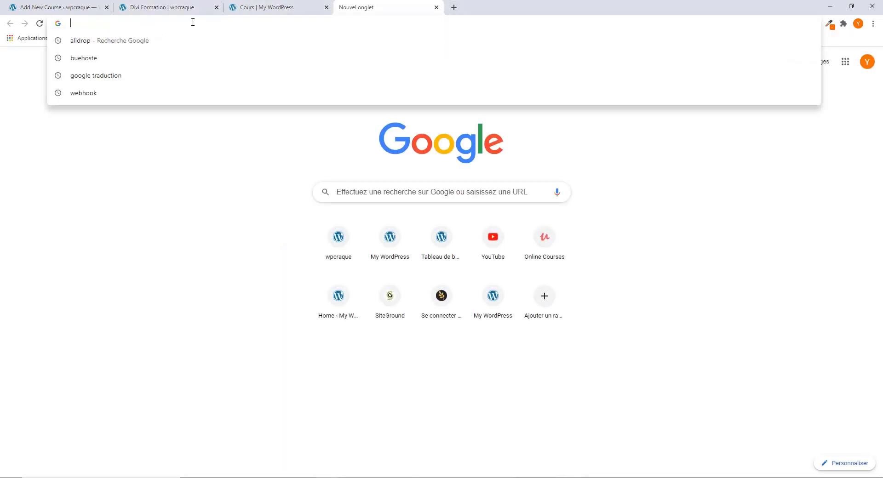
type("l")
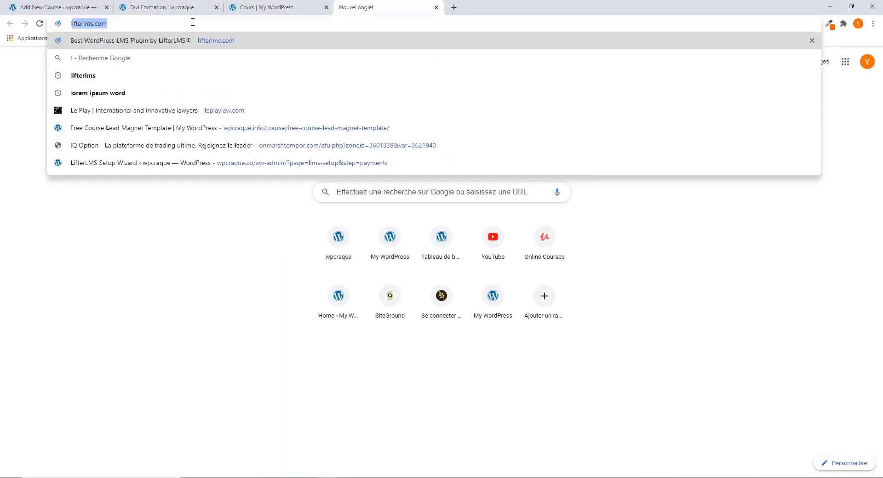
key("BackSpace")
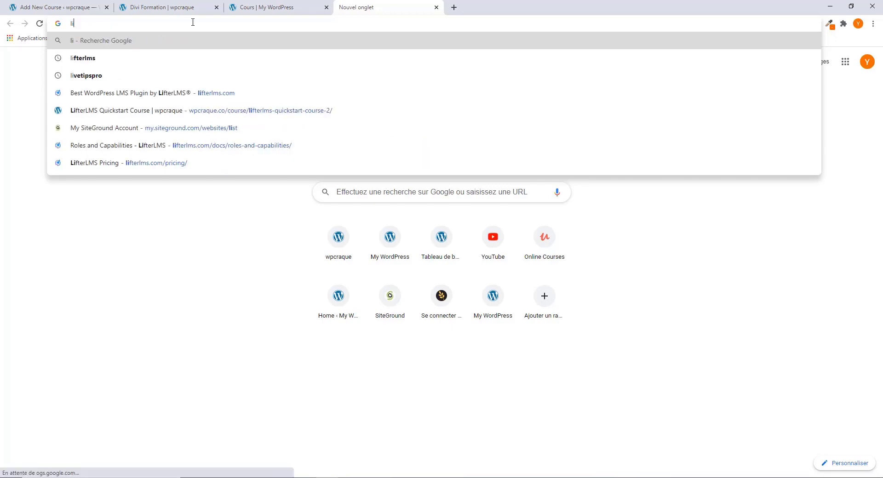
type("o")
key("BackSpace")
type("r")
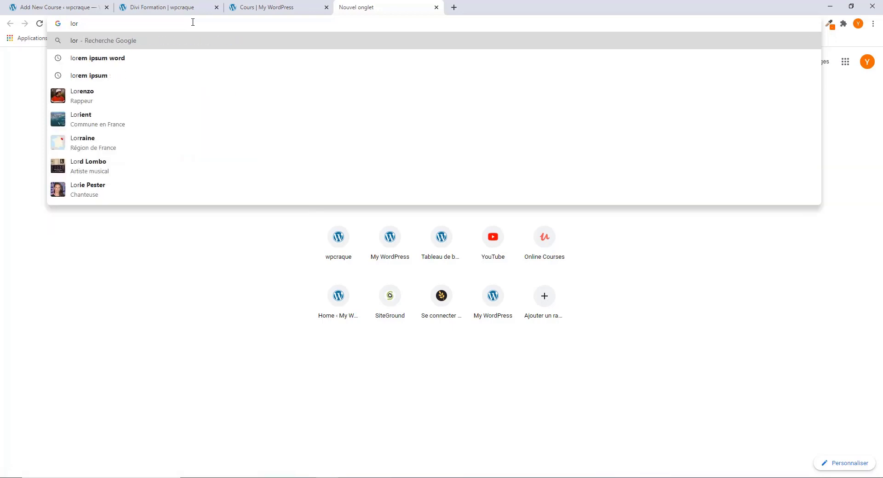
left_click(135, 82)
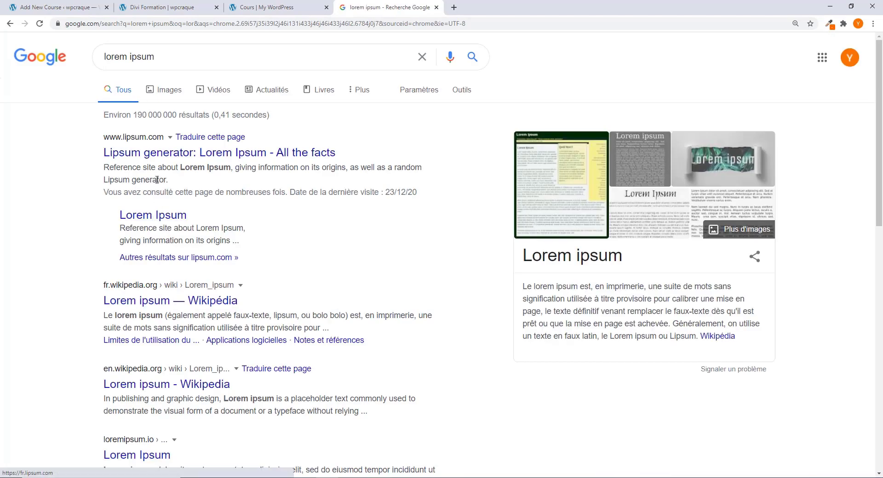
left_click(159, 154)
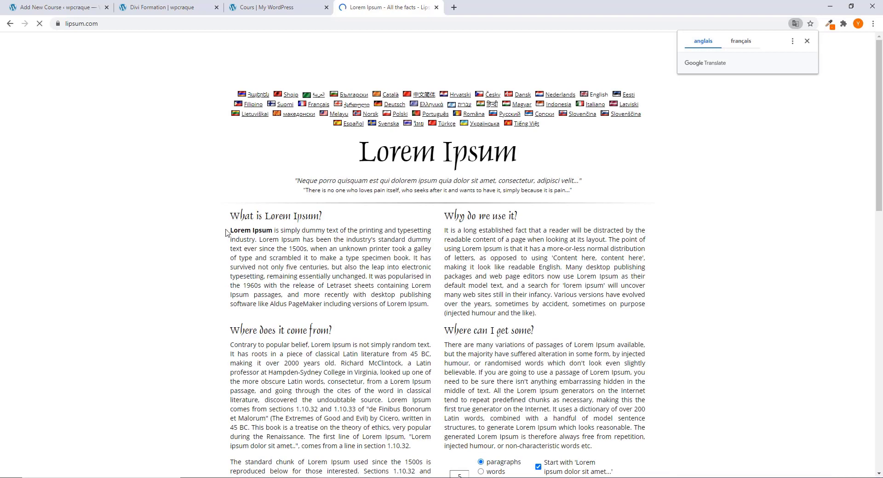
Step: Copy the text under "What is Lorem Ipsum?" from its beginning through "desktop publishing"
left_click_drag(229, 231, 437, 305)
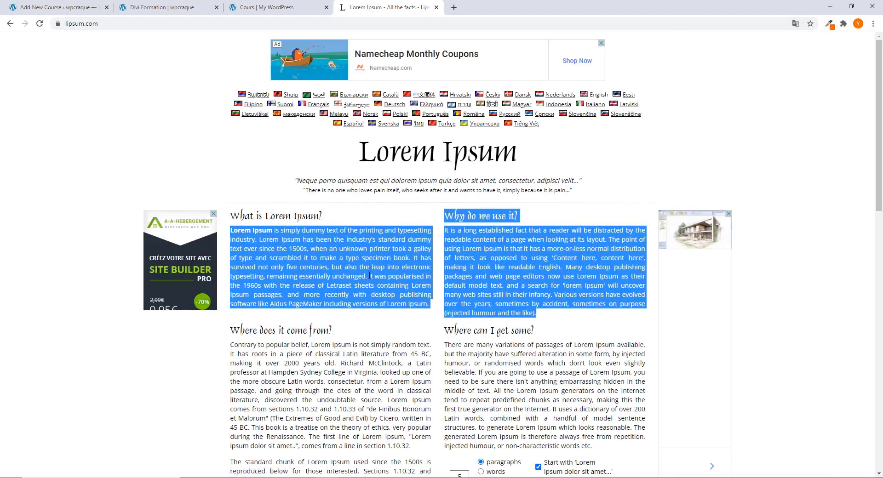
left_click(243, 239)
left_click_drag(232, 230, 428, 296)
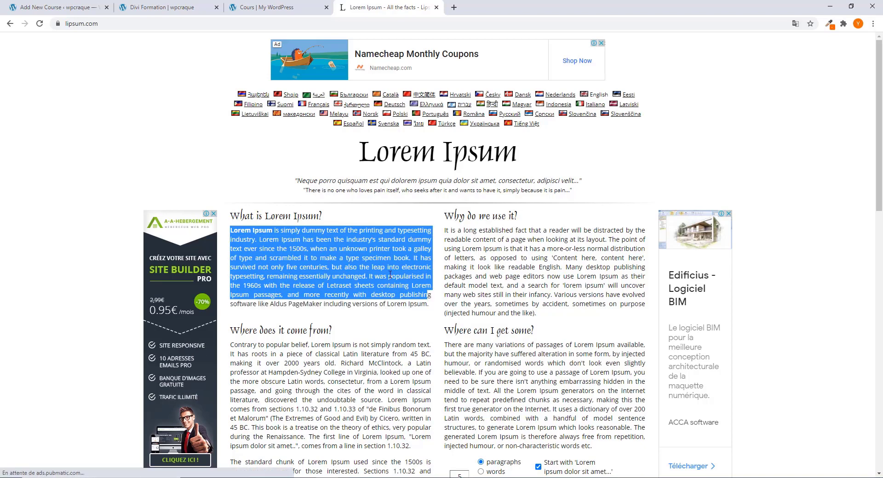
right_click(390, 274)
left_click(414, 284)
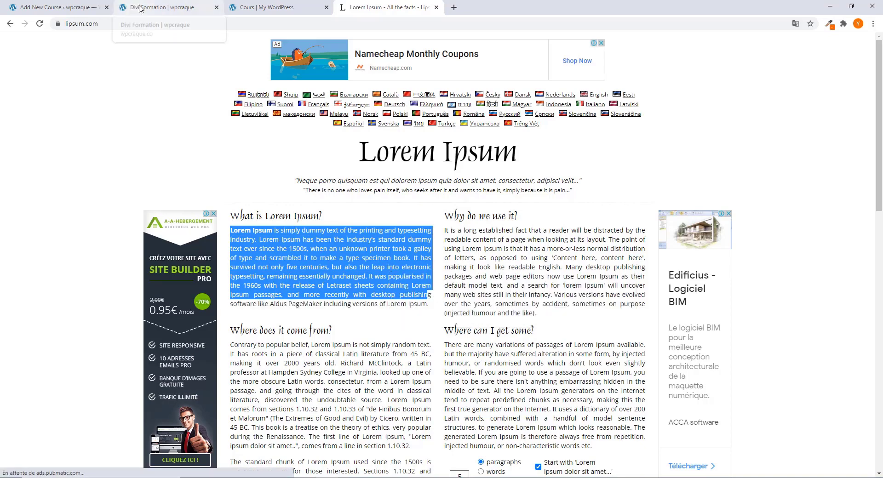
Step: Return to the Divi Formation course editor and add a heading block reading "Meilleure divi" under the course title
left_click(55, 7)
left_click(326, 196)
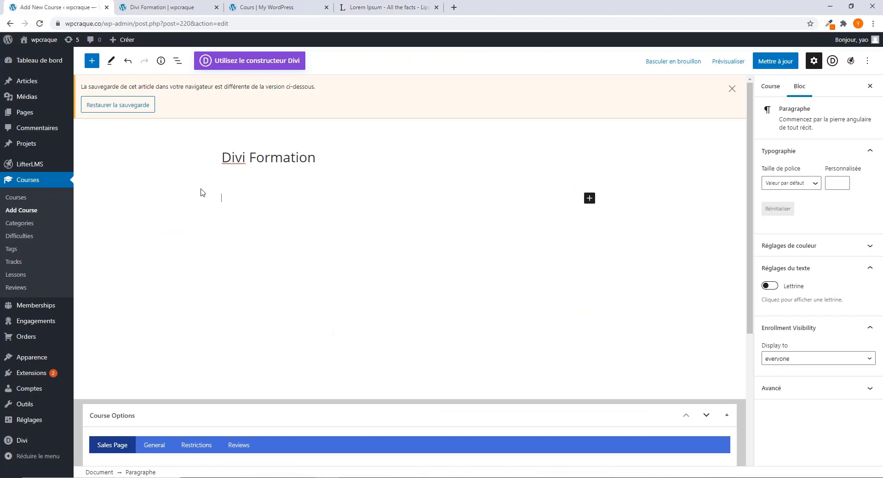
left_click(589, 199)
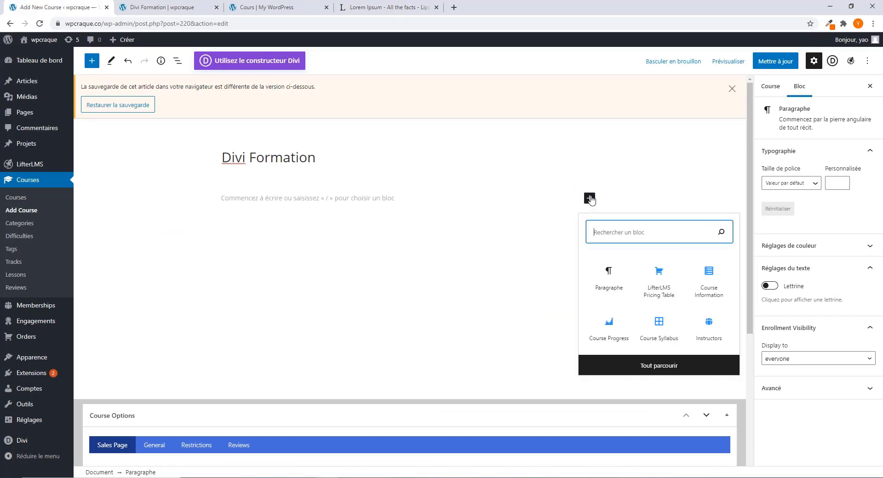
left_click(652, 371)
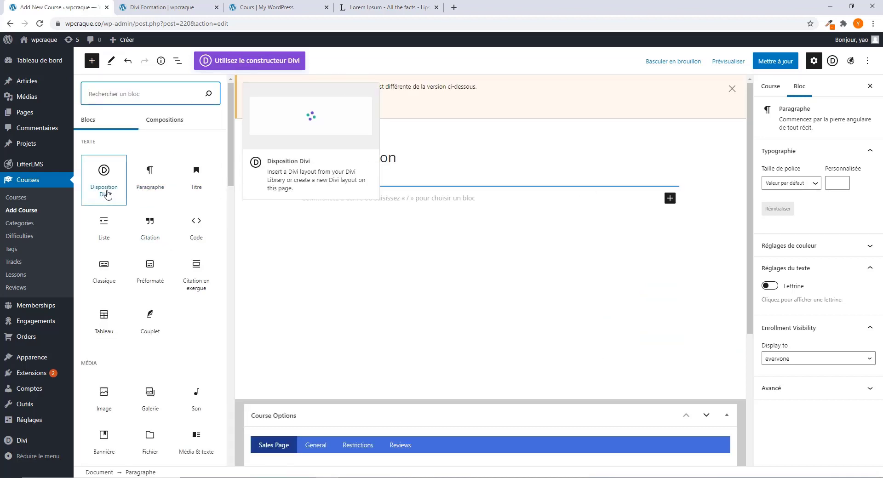
left_click(196, 189)
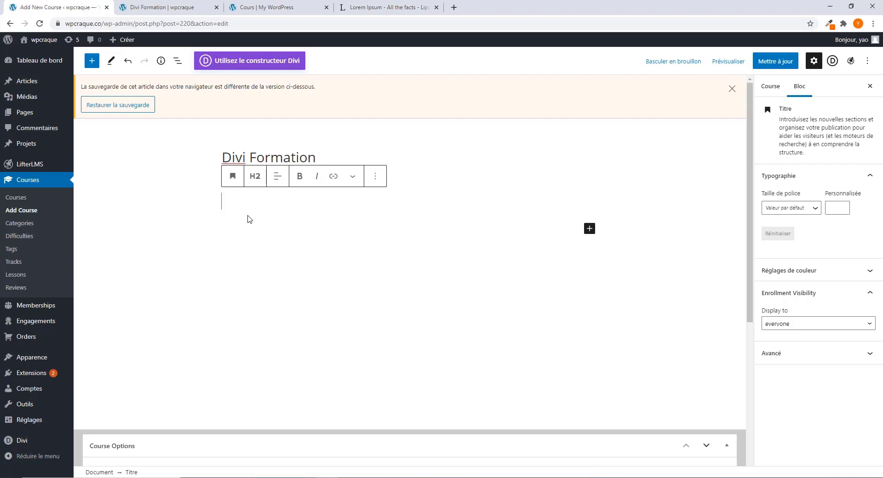
type("Meu")
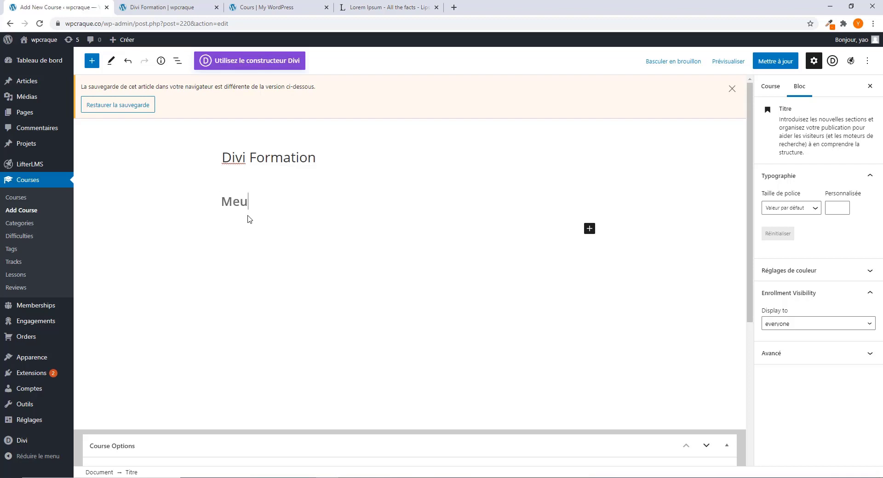
type("lleure divi")
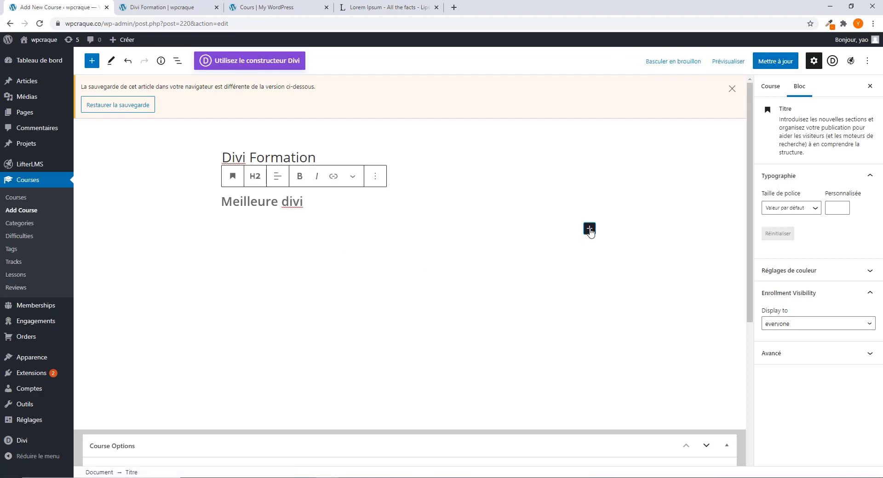
Step: Paste the copied Lorem Ipsum text into a paragraph below the "Meilleure divi" heading and update the course
left_click(590, 230)
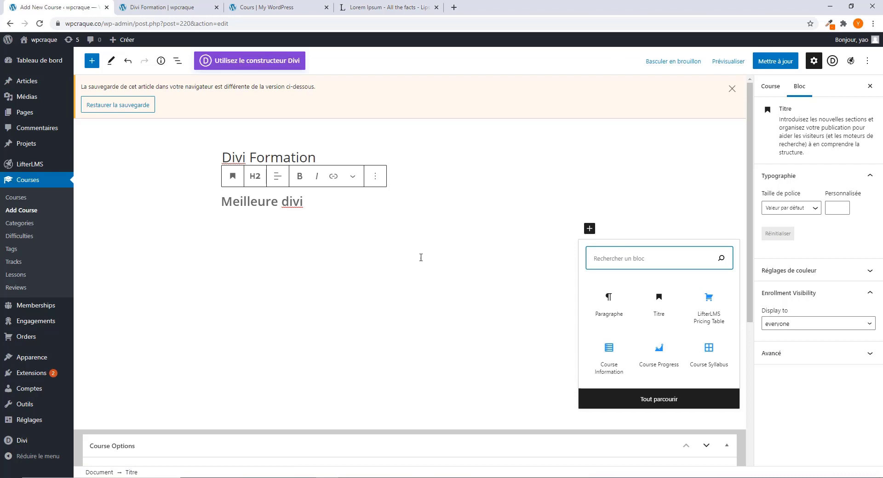
left_click(436, 232)
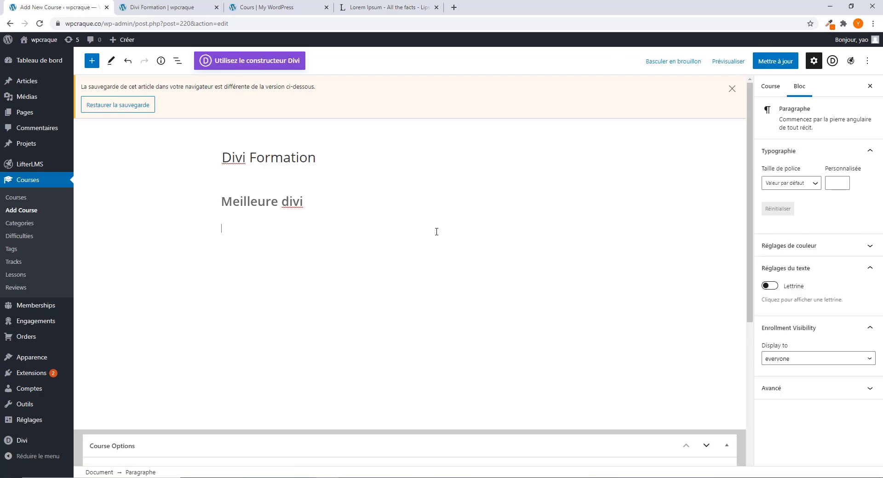
key("ctrl+v")
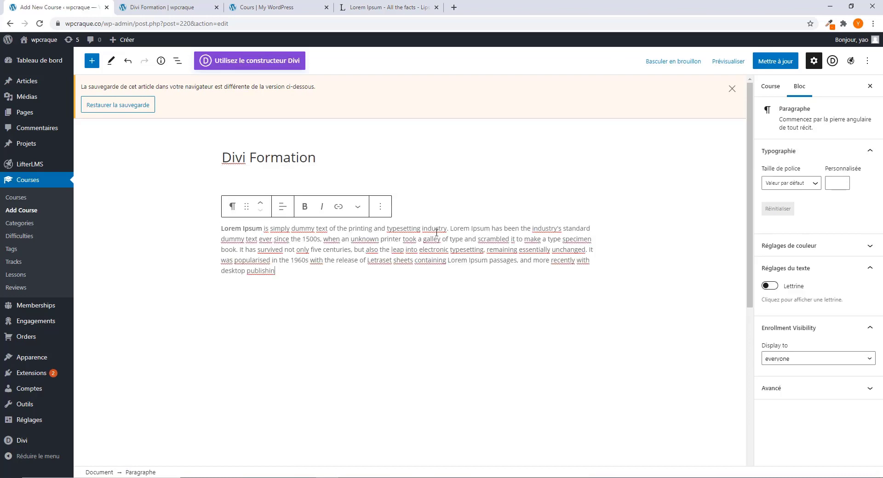
left_click(774, 62)
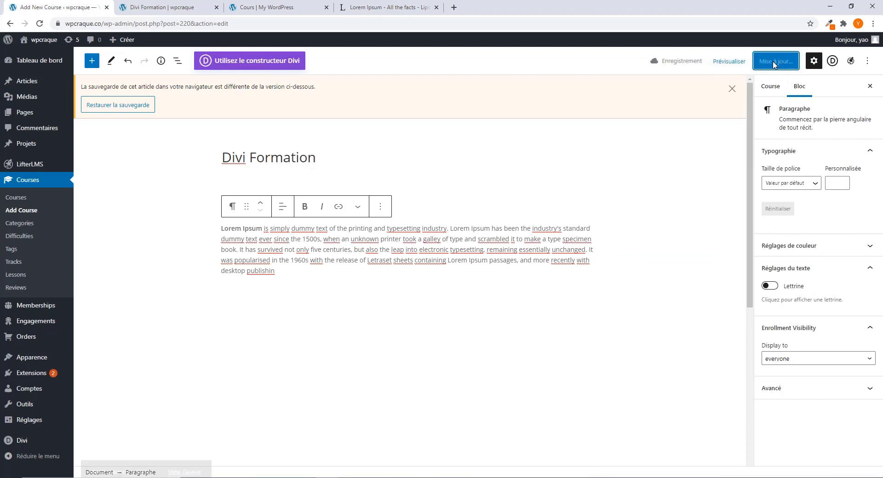
Step: Reload the published Divi Formation page and examine the heading and paragraph under the title
left_click(148, 8)
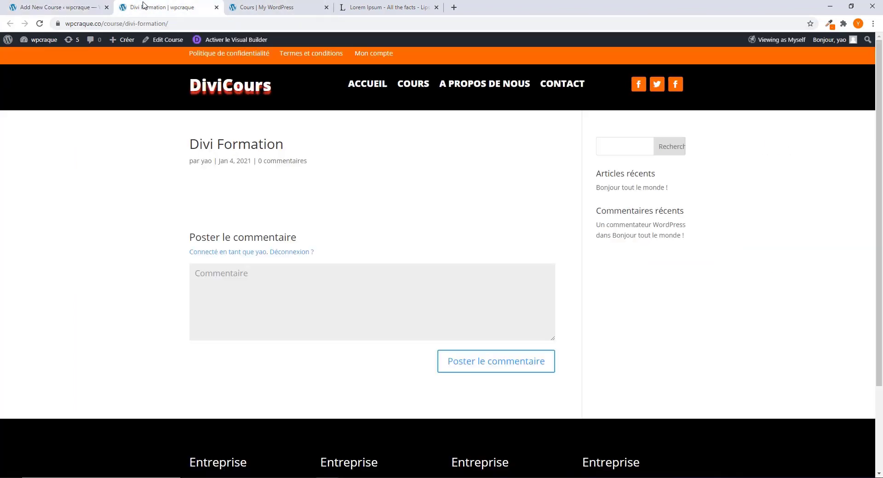
left_click(39, 24)
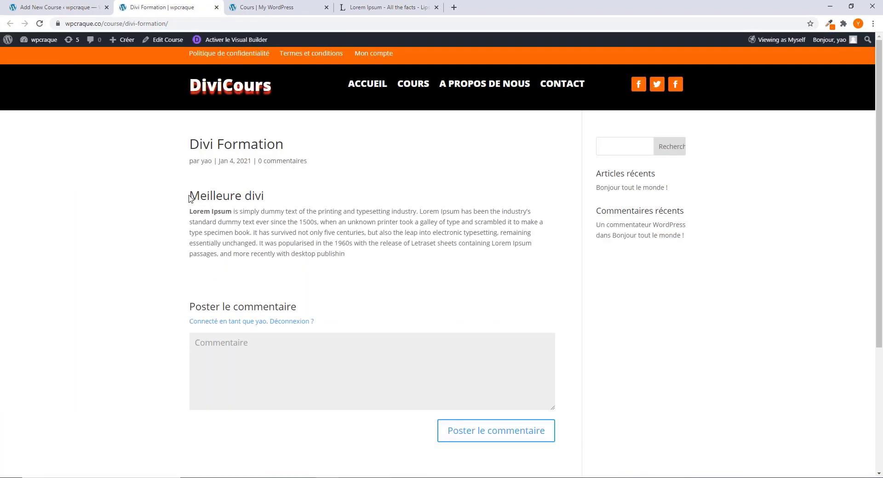
left_click_drag(190, 199, 400, 257)
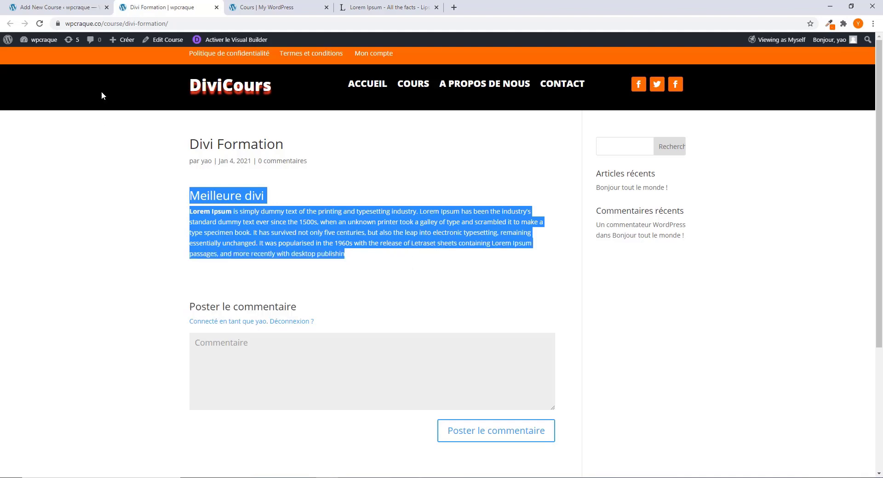
Step: Delete the "Meilleure divi" heading and the Lorem Ipsum paragraph from the Divi Formation course content in the editor
left_click(60, 7)
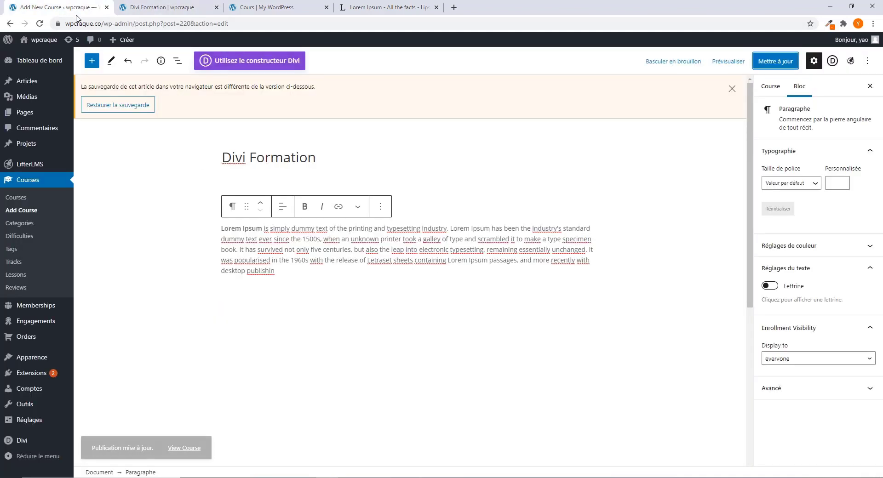
left_click(280, 271)
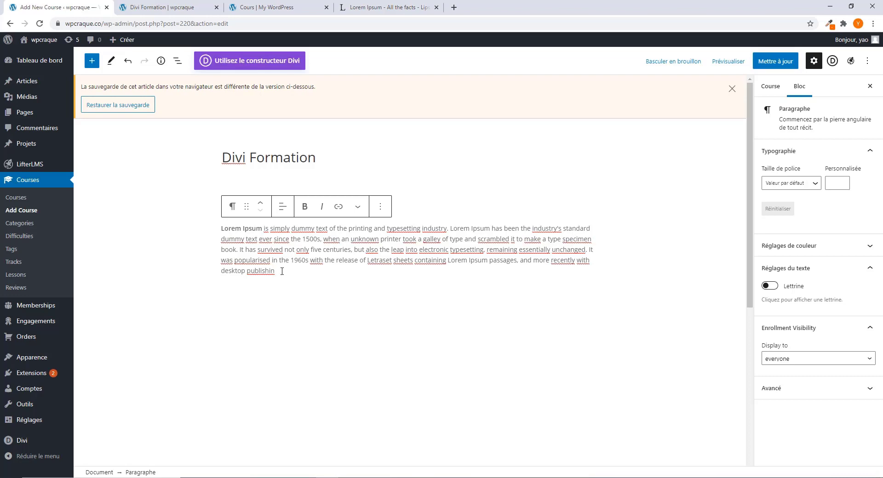
left_click_drag(286, 272, 213, 202)
key("BackSpace")
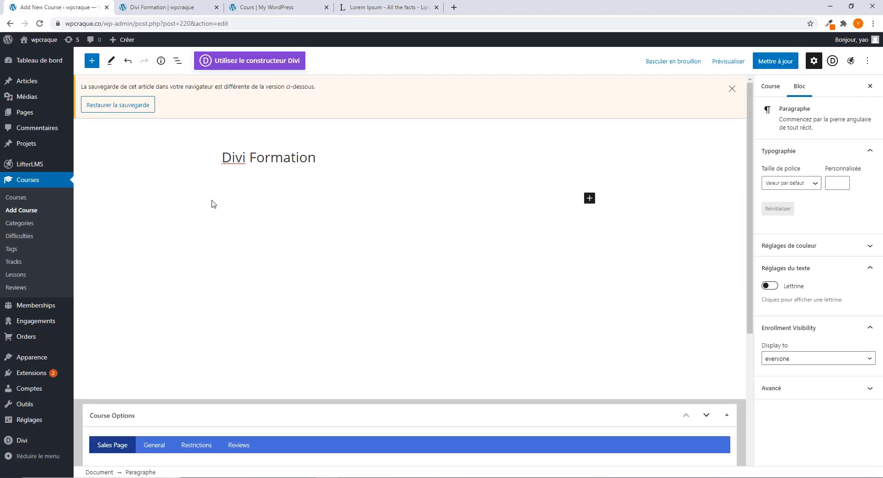
Step: Open the full block library for the empty paragraph and search it for "lifter"
left_click(591, 199)
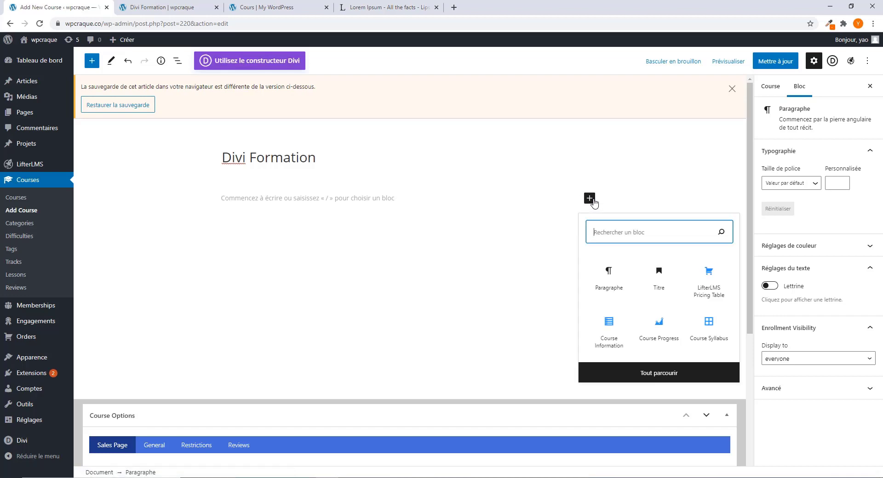
left_click(665, 376)
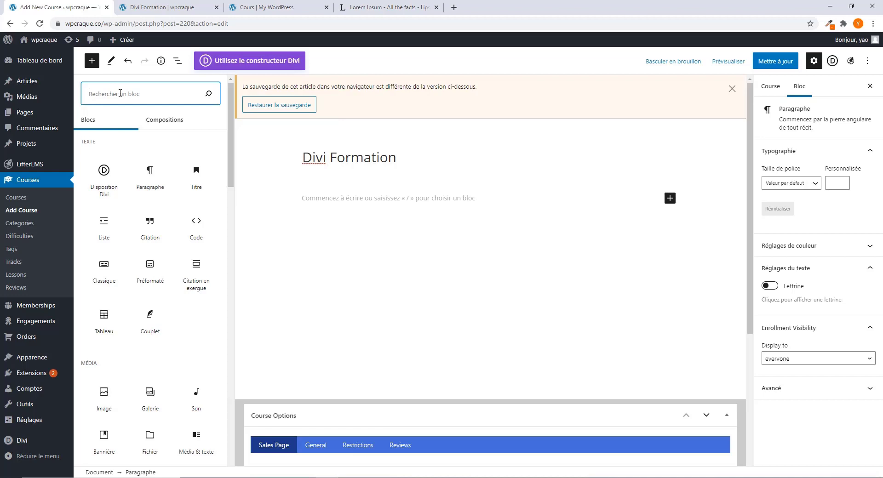
type("lifter")
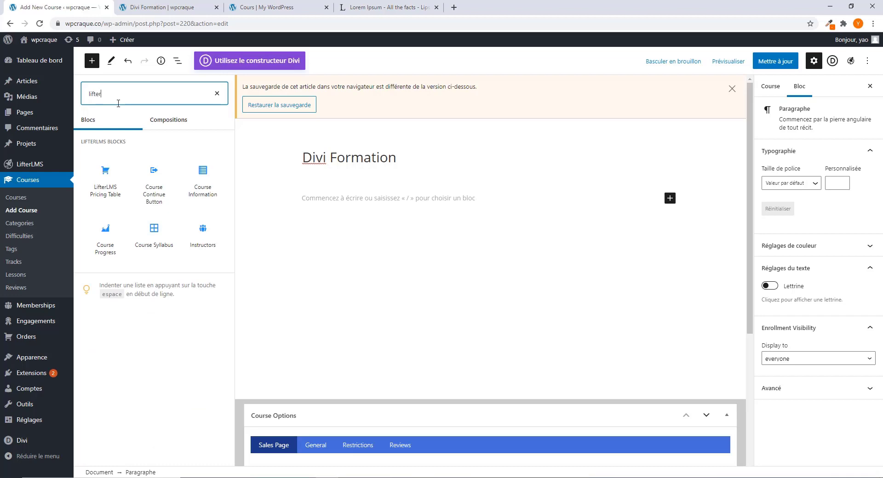
mouse_move(111, 180)
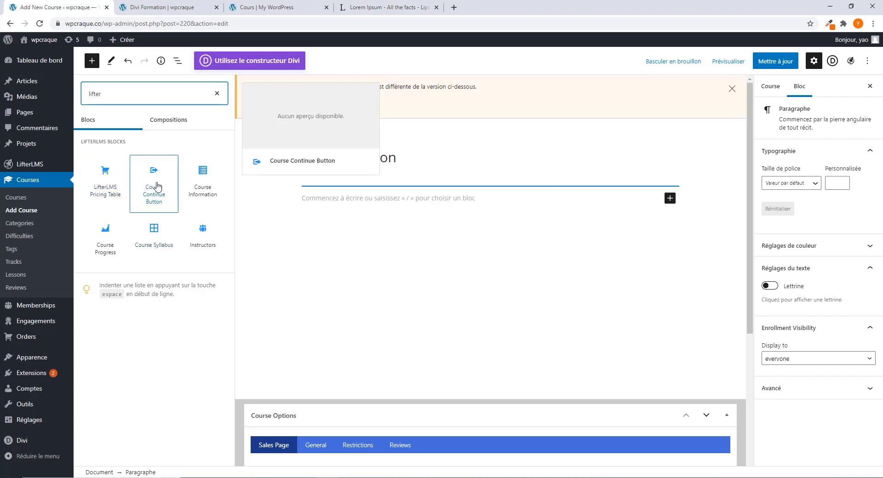
Step: On the wpcraque.info example site, examine the Free Course Lead Magnet Template course and its "You're In The Right Place" lesson
left_click(275, 14)
left_click(426, 131)
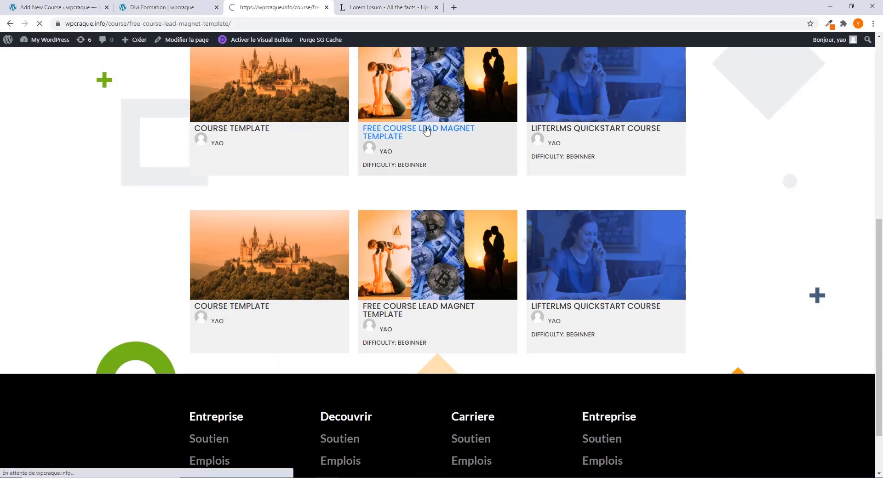
scroll(395, 352, "down", 4)
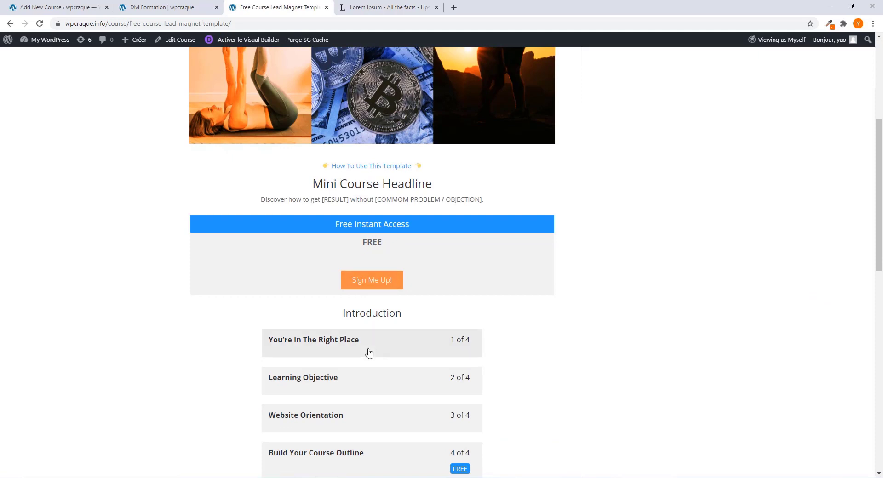
scroll(349, 171, "down", 4)
left_click(349, 173)
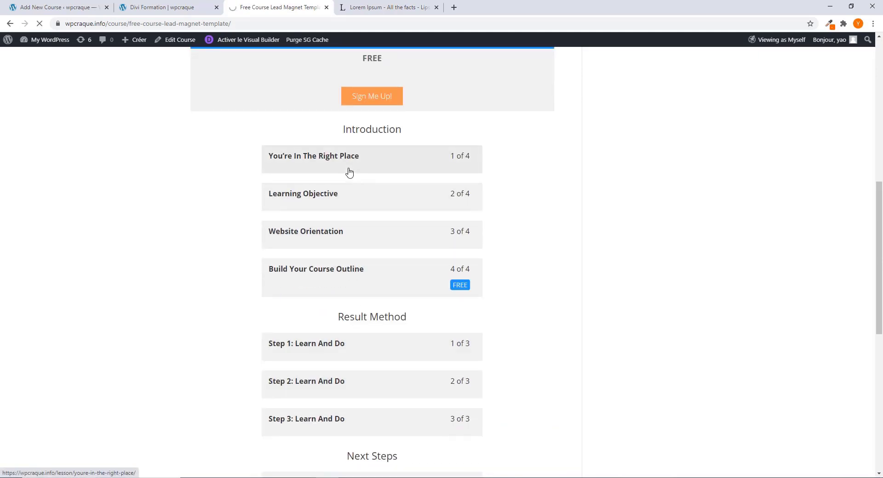
scroll(339, 315, "down", 4)
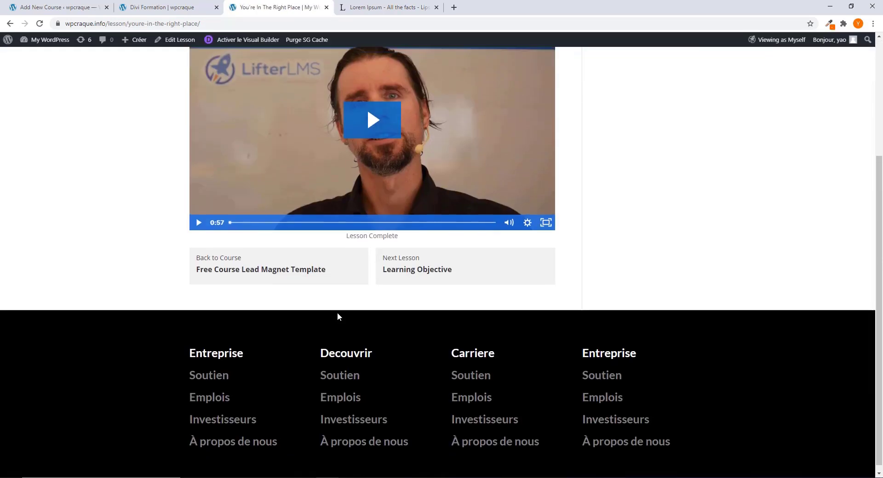
scroll(338, 316, "up", 1)
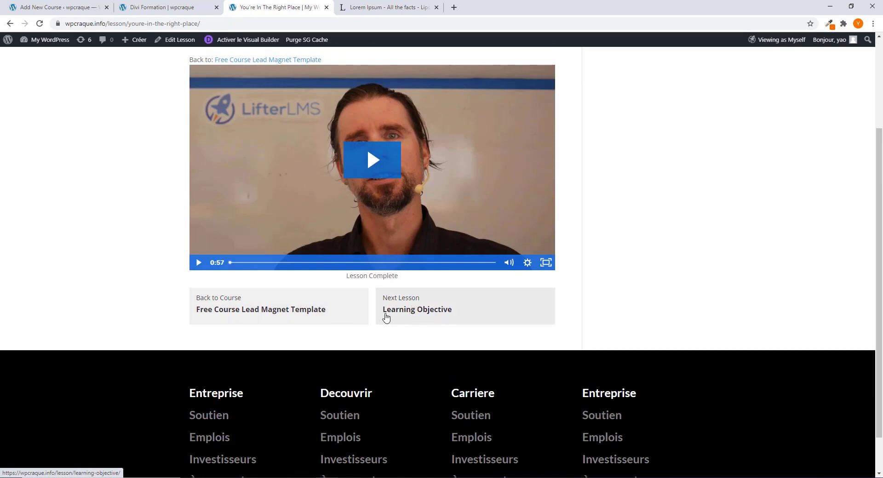
scroll(305, 317, "up", 3)
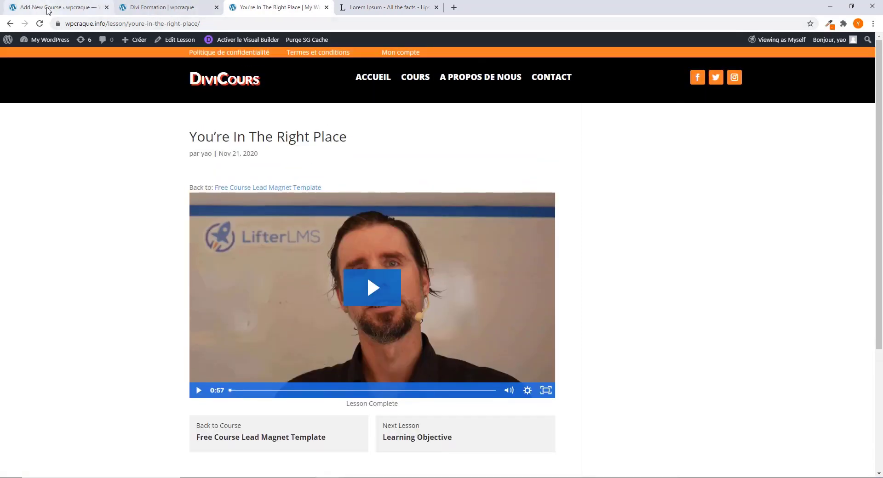
Step: Return to the Divi Formation editor and insert the Course Information and Course Syllabus blocks into the course content
left_click(47, 10)
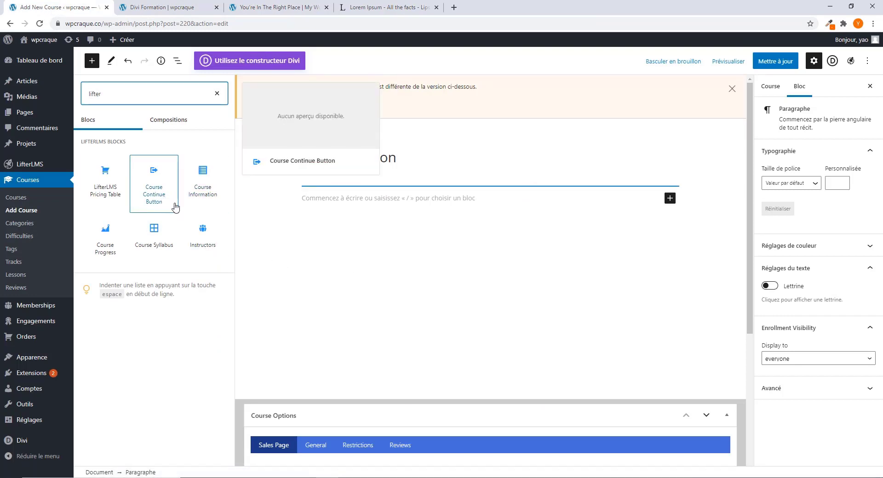
left_click(207, 195)
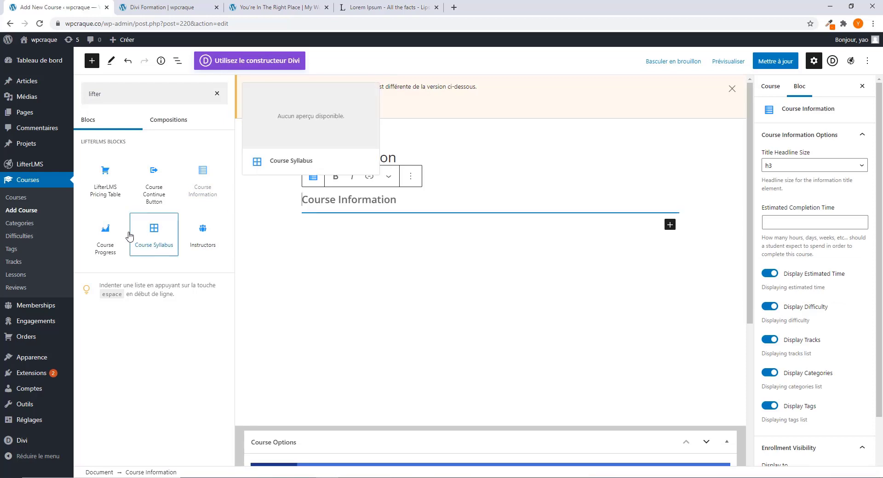
left_click(155, 240)
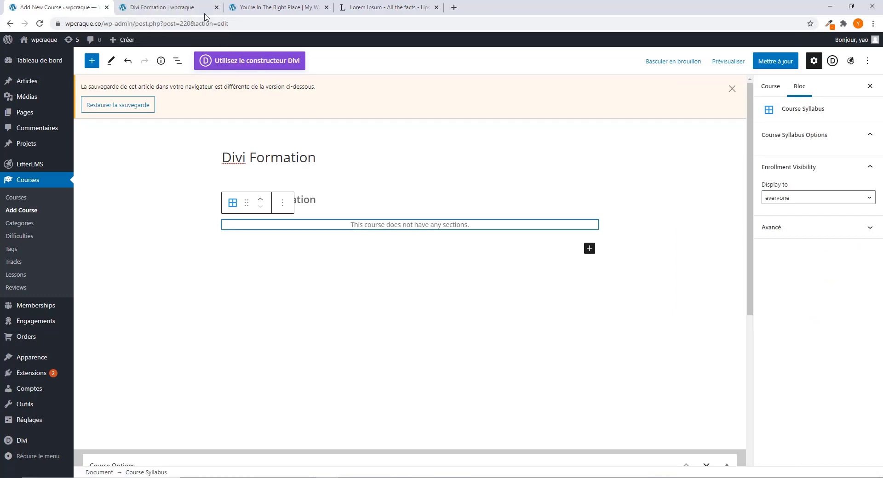
Step: Go back to the example Free Course Lead Magnet Template page and examine its pricing area and lesson sections
left_click(368, 7)
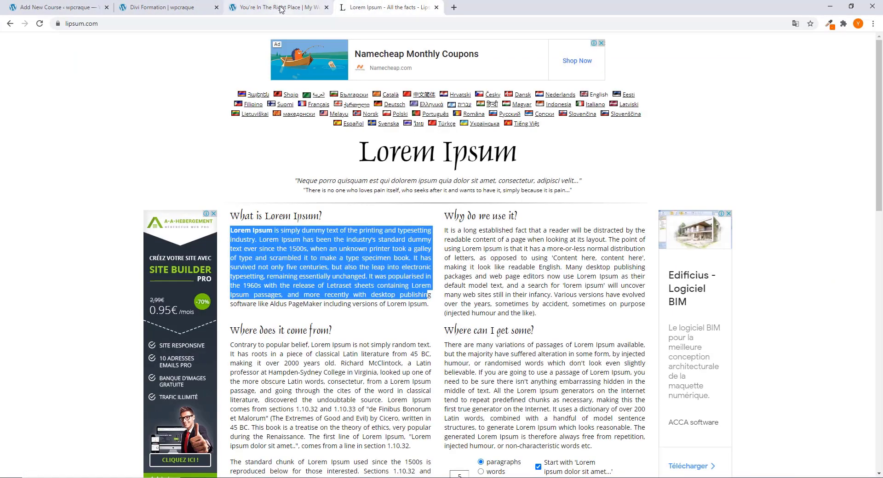
left_click(281, 8)
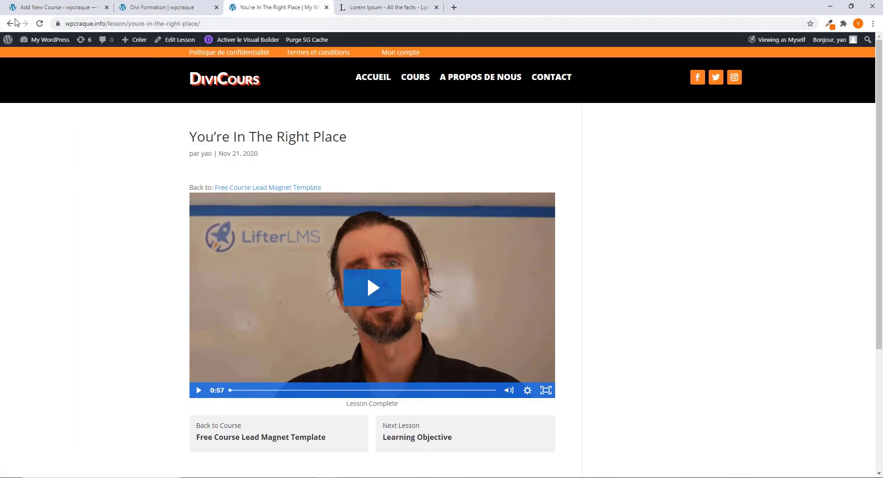
left_click(13, 23)
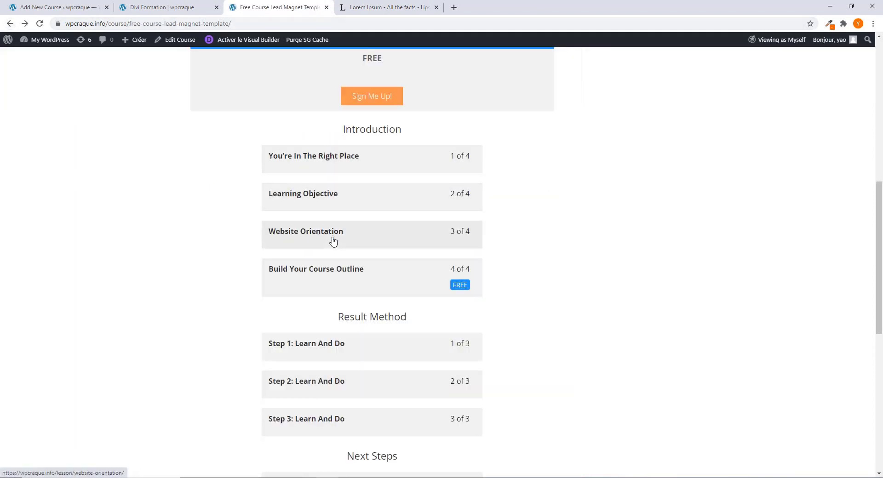
scroll(325, 262, "up", 2)
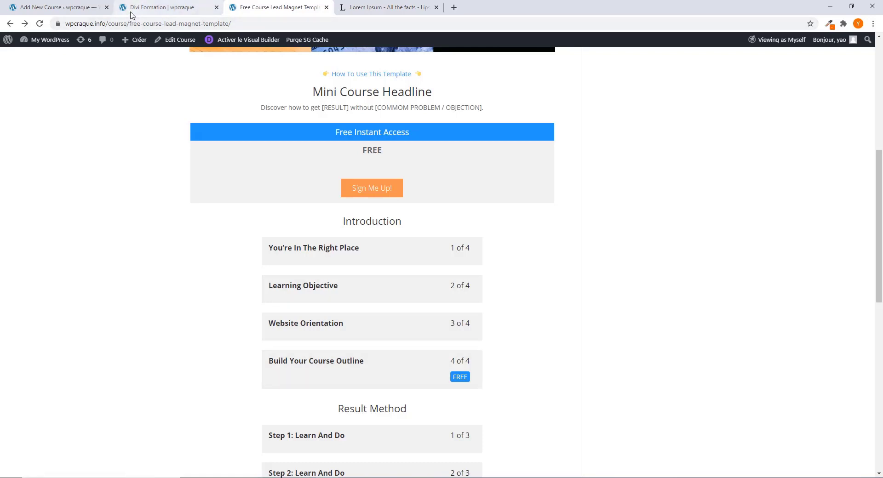
Step: Return to the Divi Formation editor and insert the Instructors block between the Course Information and Course Syllabus blocks
left_click(39, 8)
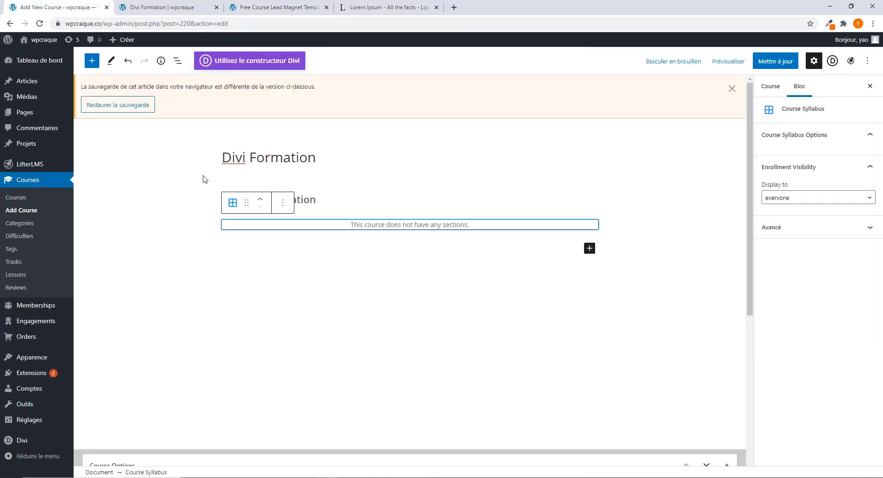
left_click(589, 248)
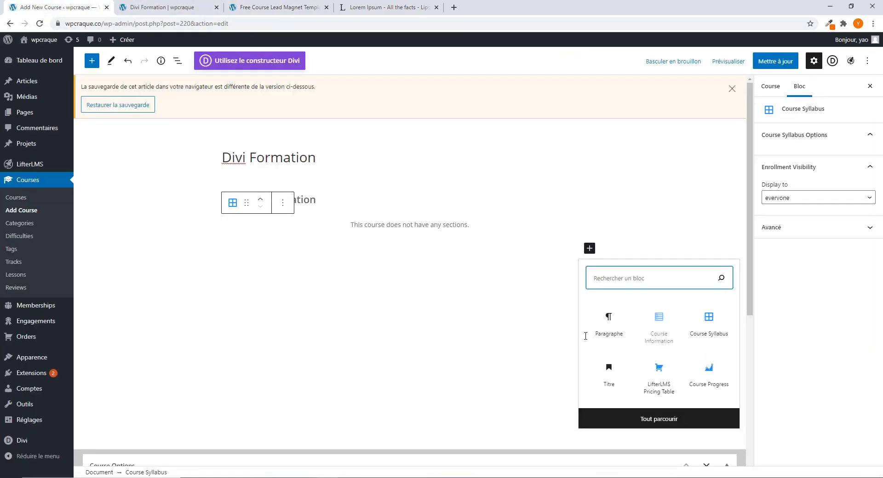
left_click(683, 420)
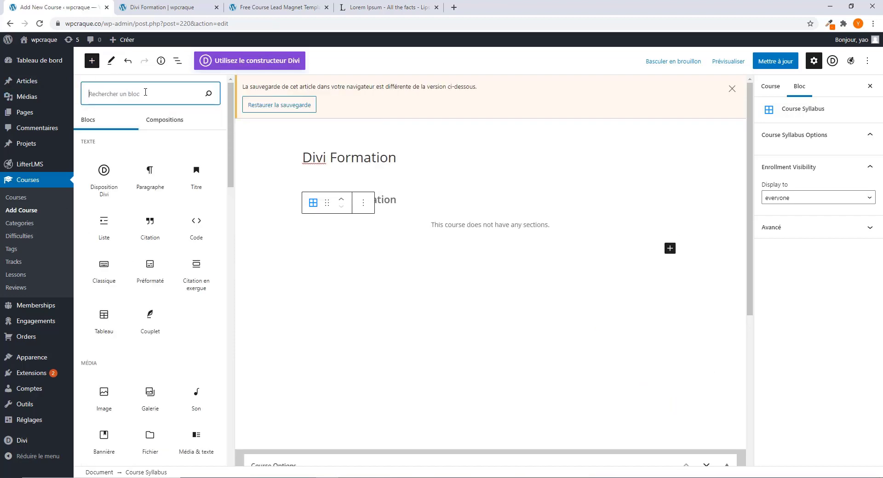
type("li")
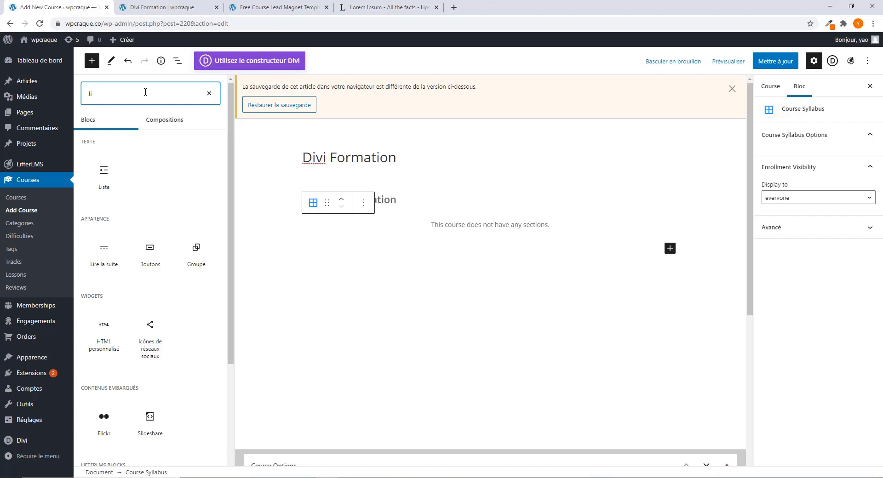
type("ft")
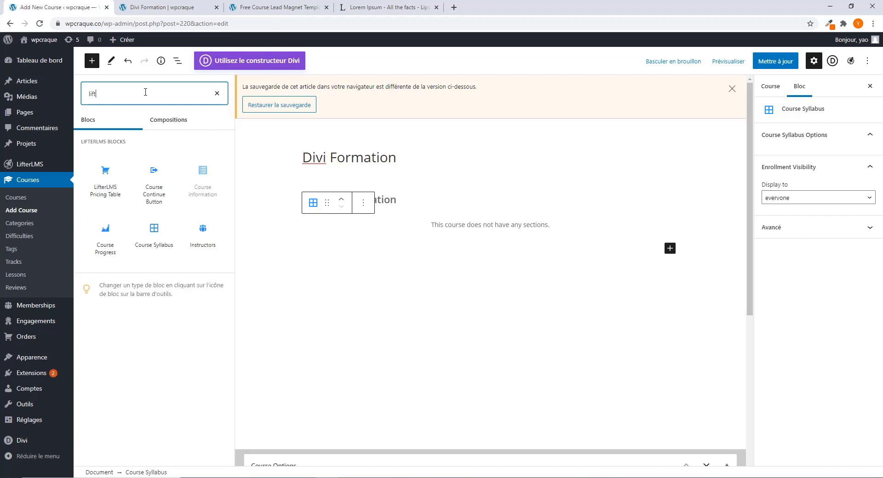
left_click(204, 235)
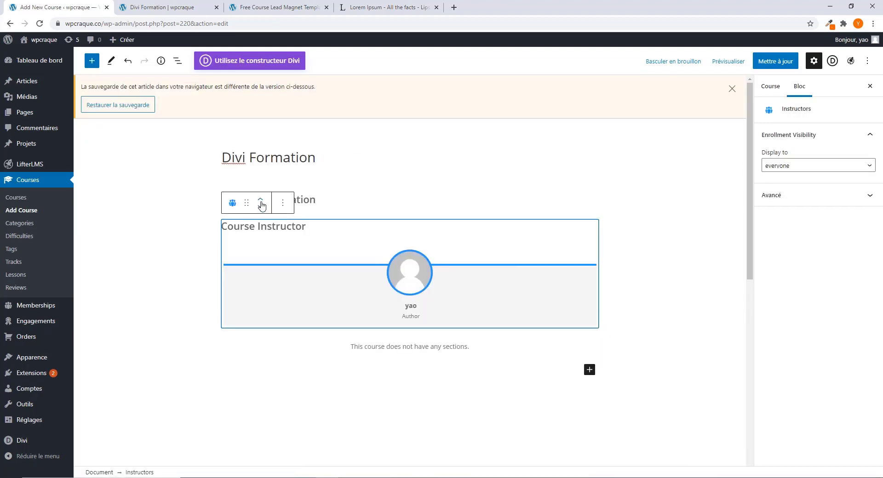
left_click(347, 215)
left_click(419, 354)
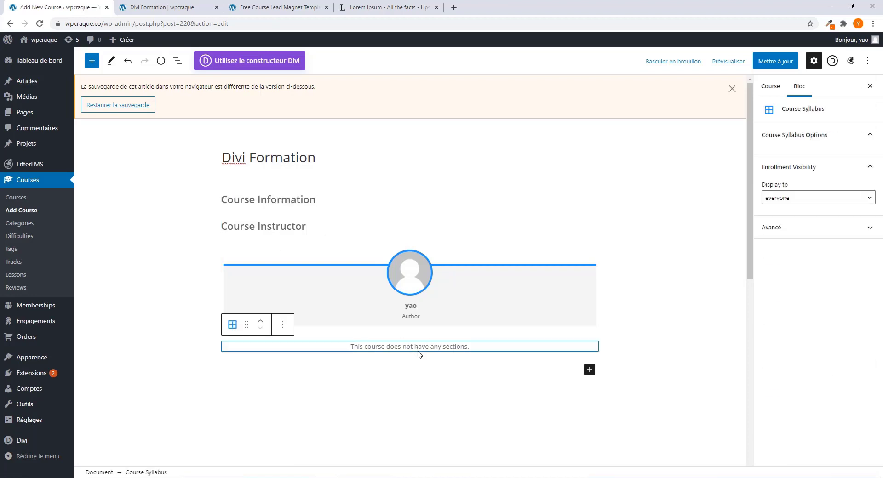
left_click(248, 200)
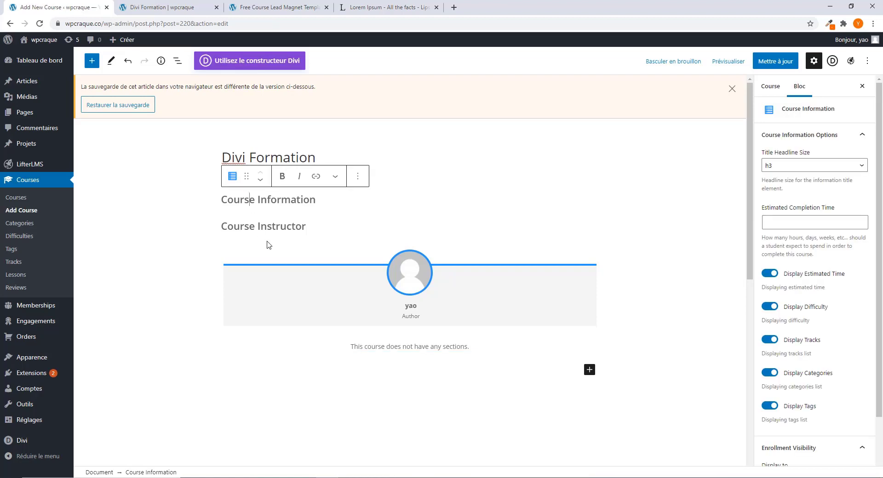
left_click(327, 275)
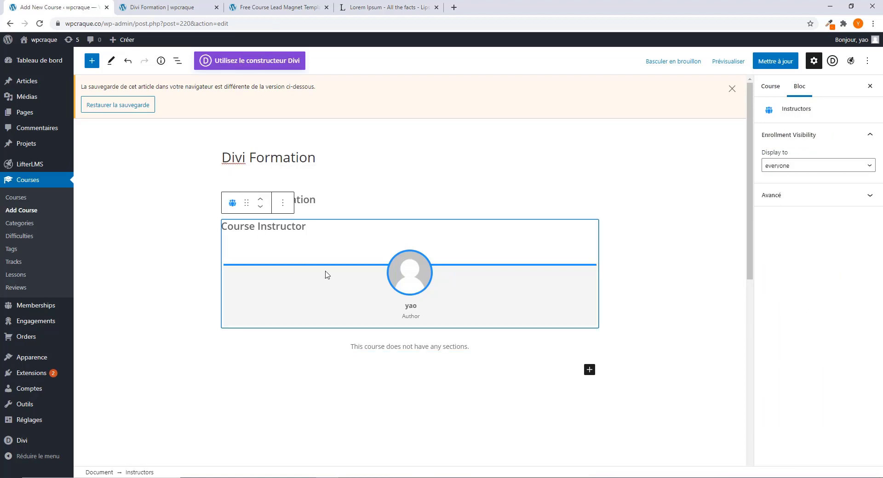
left_click(375, 356)
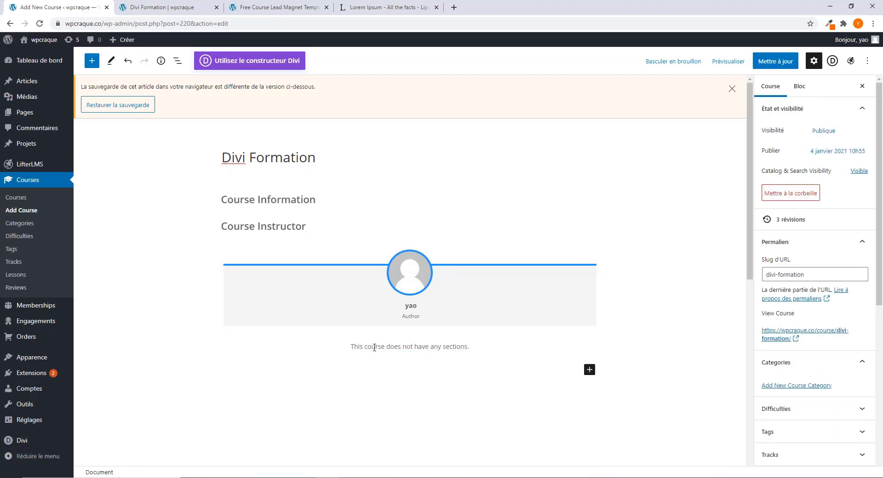
left_click(375, 348)
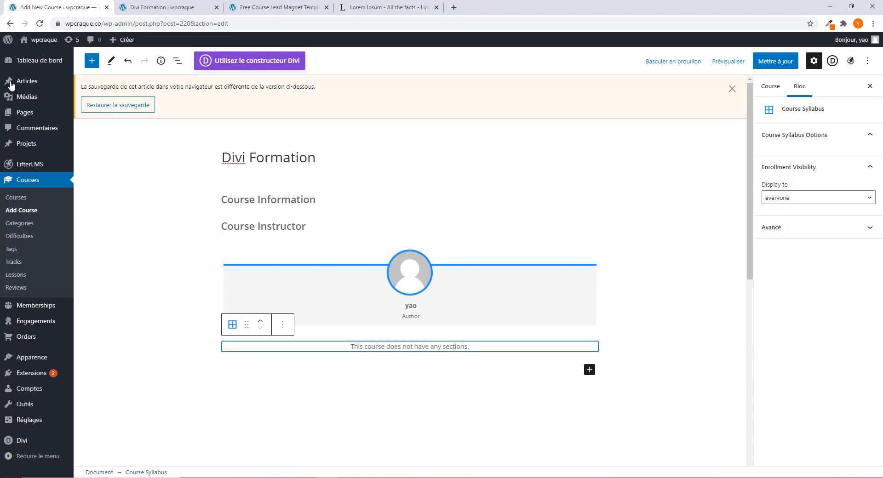
Step: Find the Course Progress block in the full block library and place it between the Instructors and Course Syllabus blocks
left_click(590, 371)
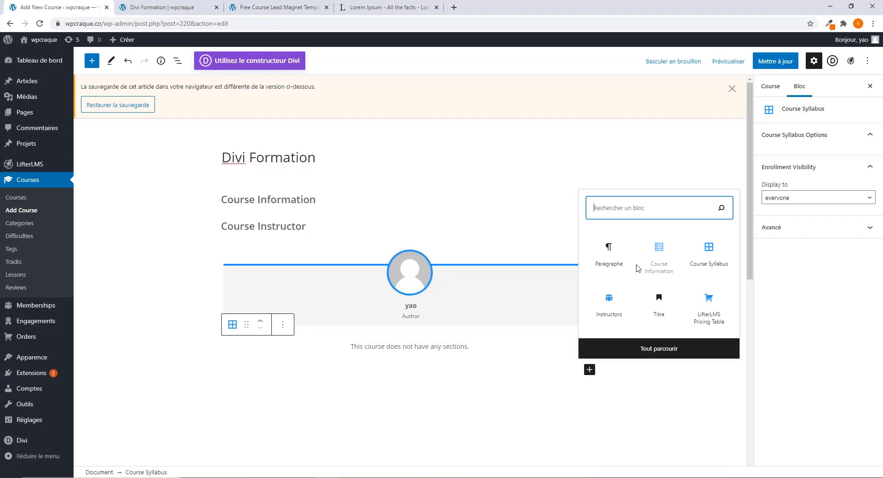
left_click(665, 348)
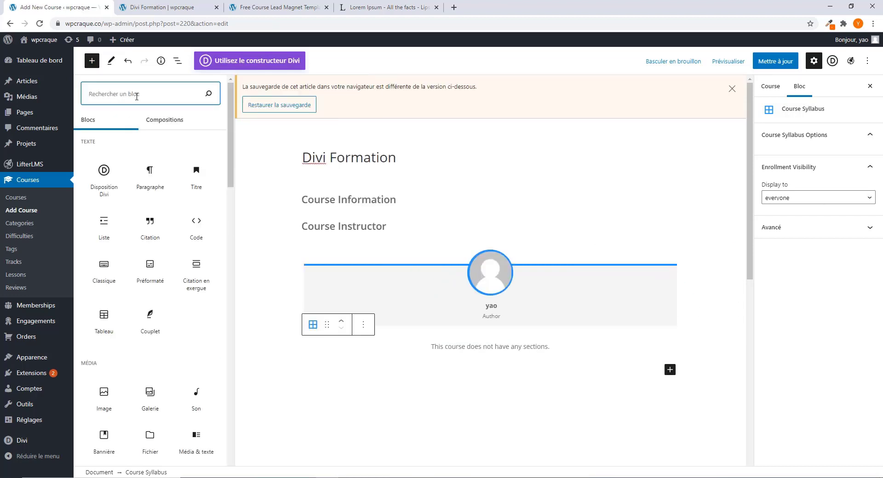
type("lifte")
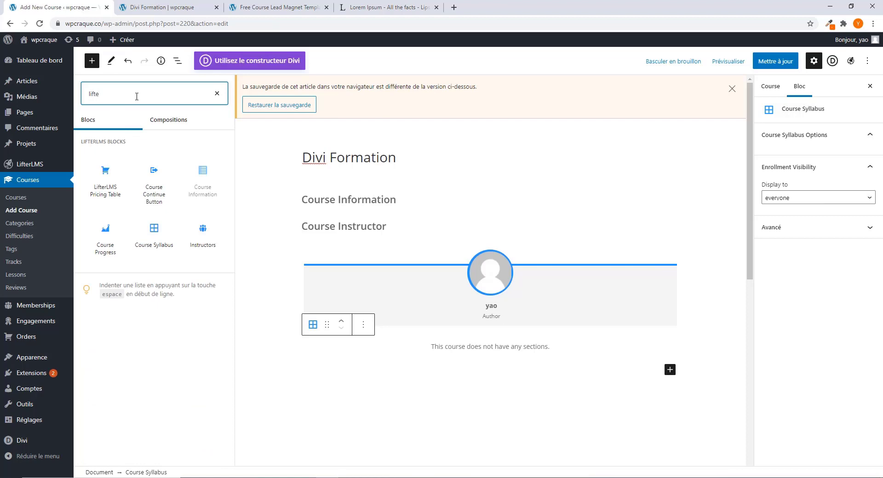
left_click(120, 257)
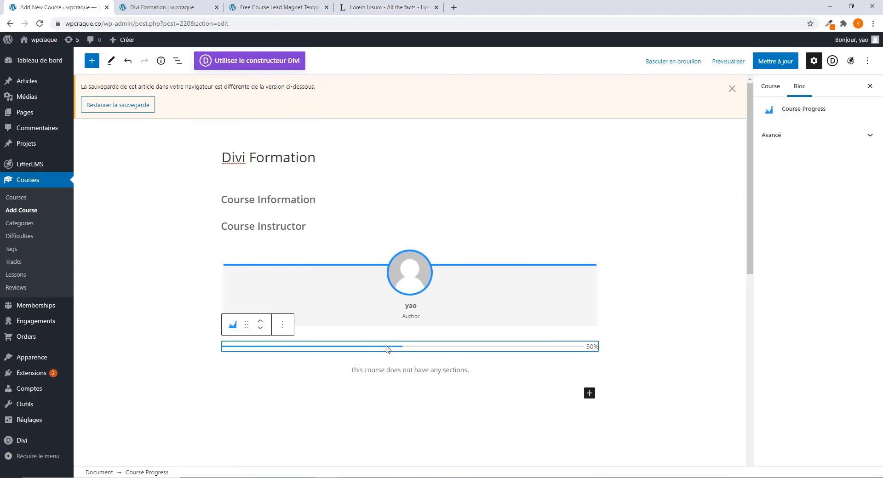
left_click(261, 328)
left_click(261, 321)
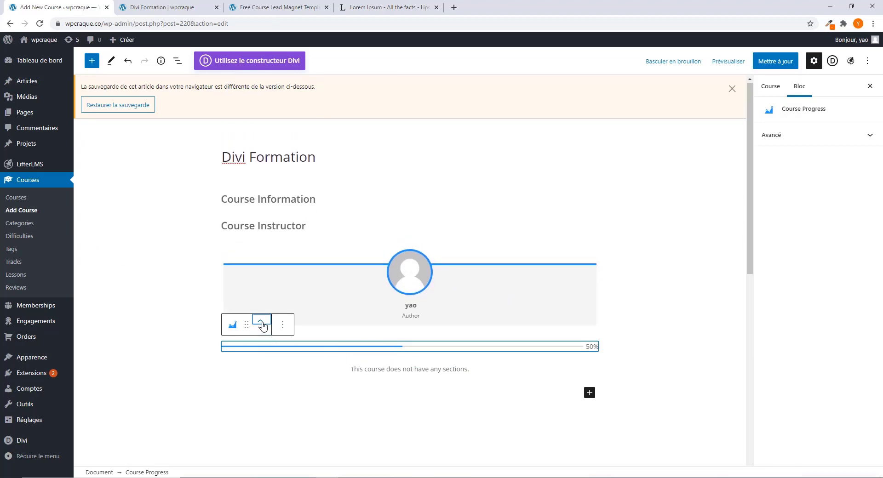
left_click(418, 197)
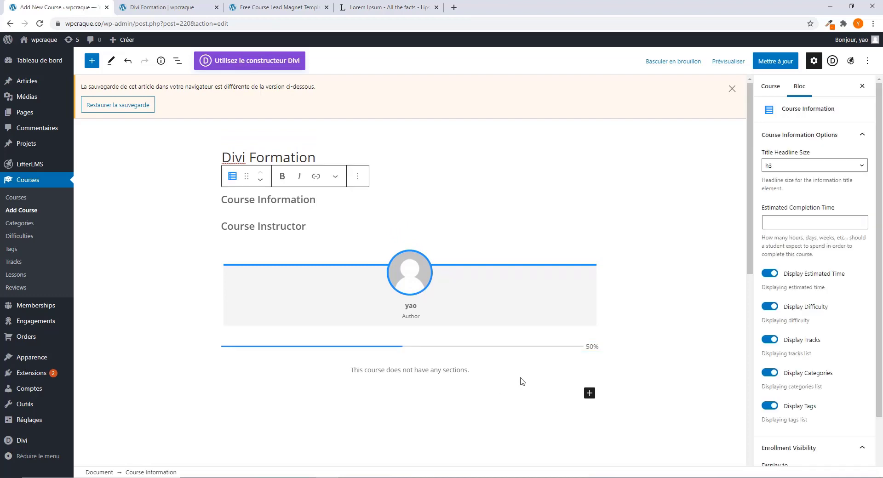
Step: Insert the LifterLMS Pricing Table block and position it below the Course Syllabus block
left_click(589, 394)
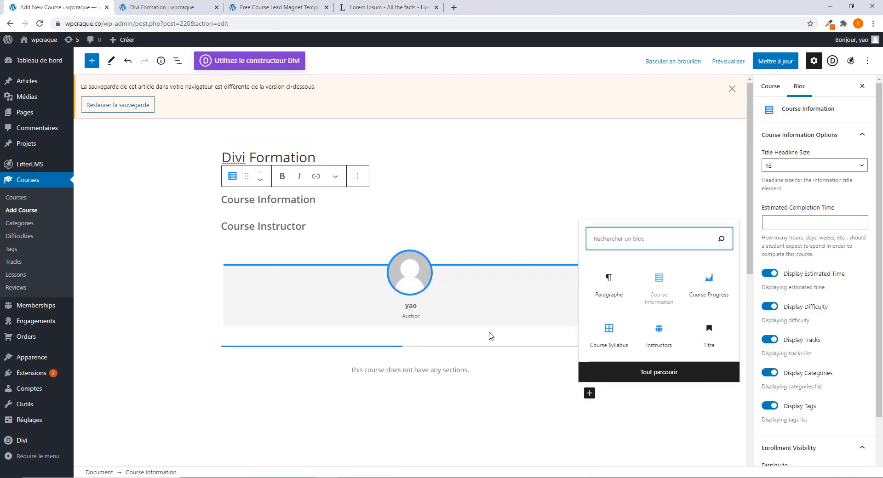
left_click(659, 372)
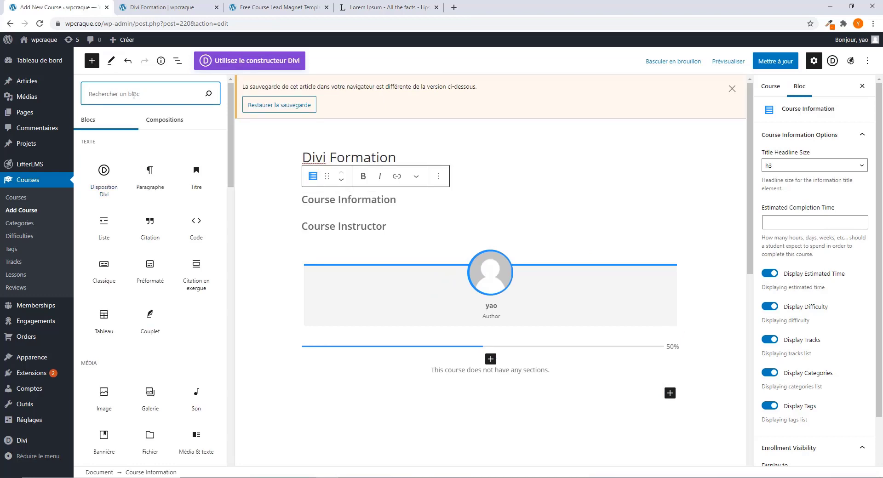
type("lifter")
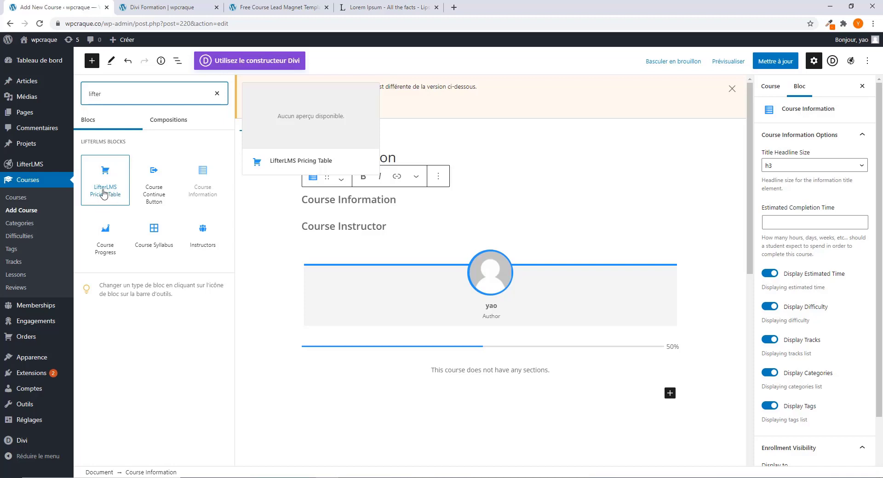
left_click(100, 202)
scroll(325, 311, "down", 4)
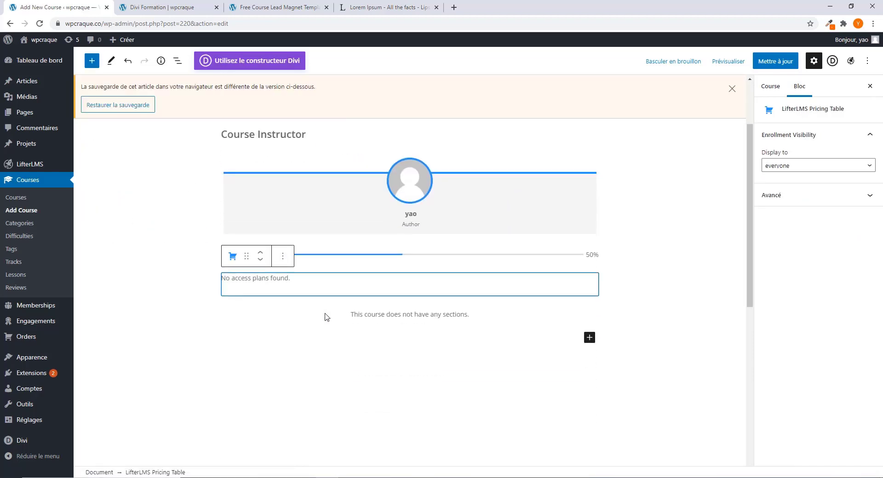
left_click(369, 226)
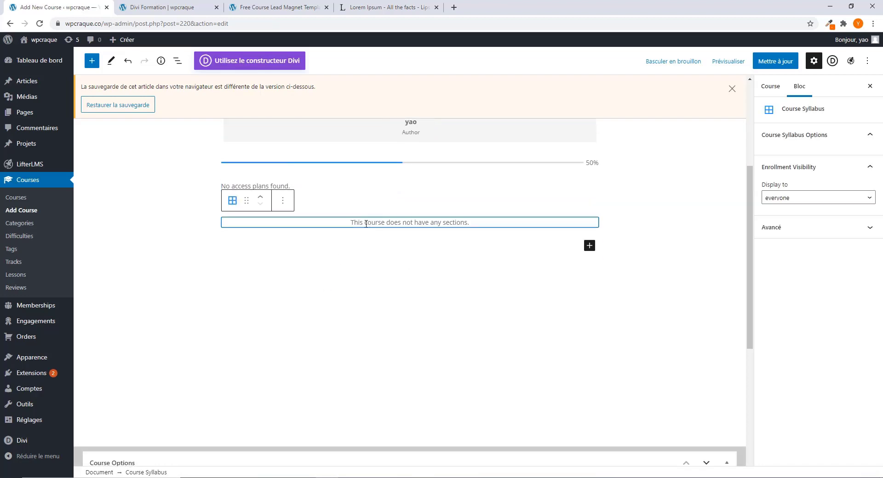
left_click(322, 200)
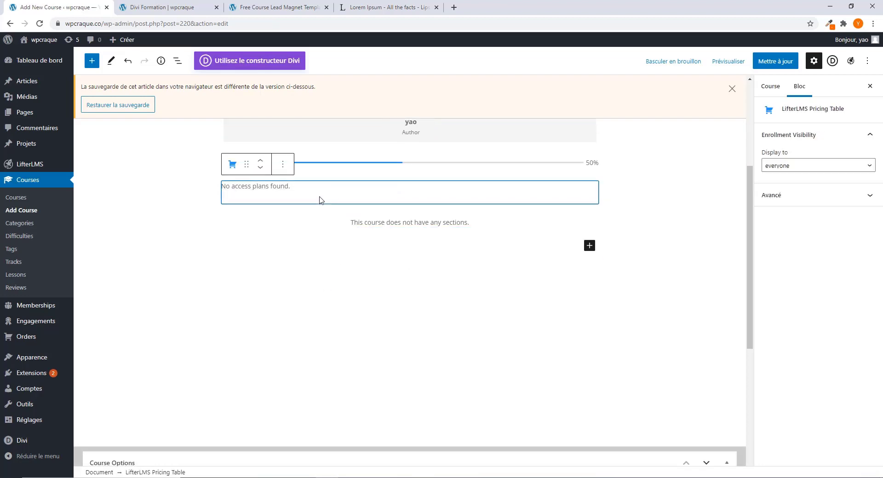
left_click(260, 167)
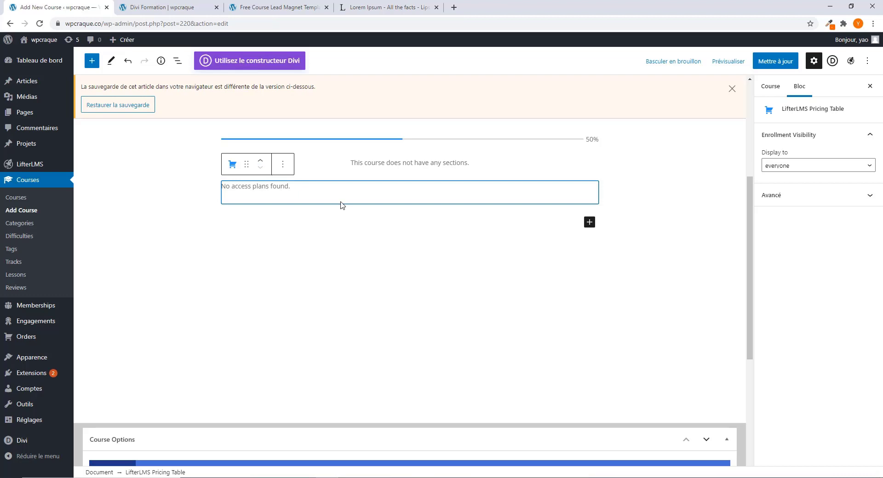
scroll(366, 199, "up", 5)
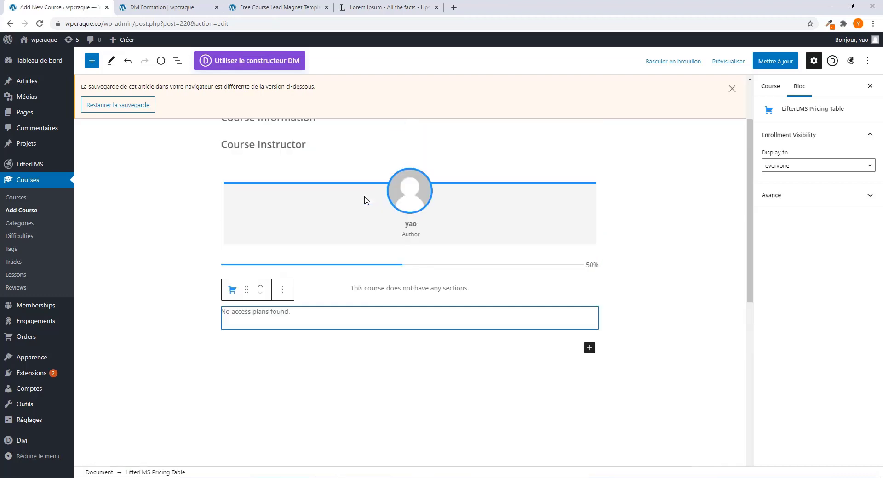
Step: Update the course and reload the published Divi Formation page to check the inserted blocks
left_click(771, 63)
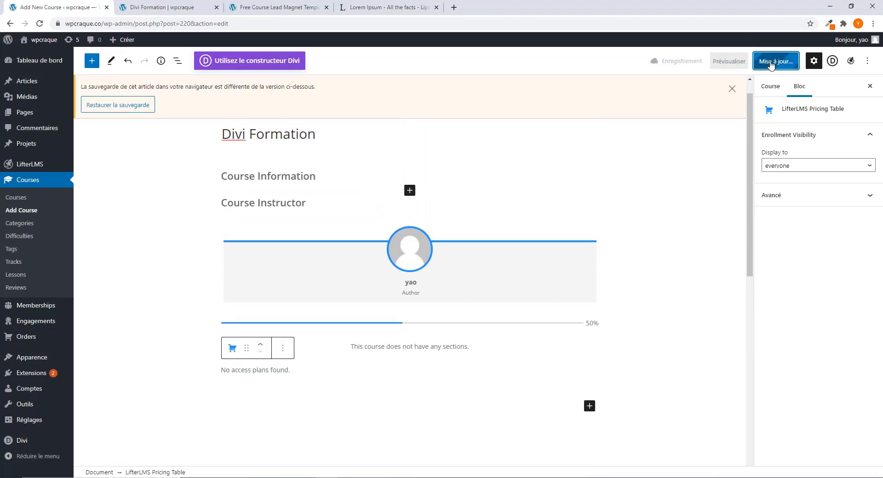
left_click(177, 8)
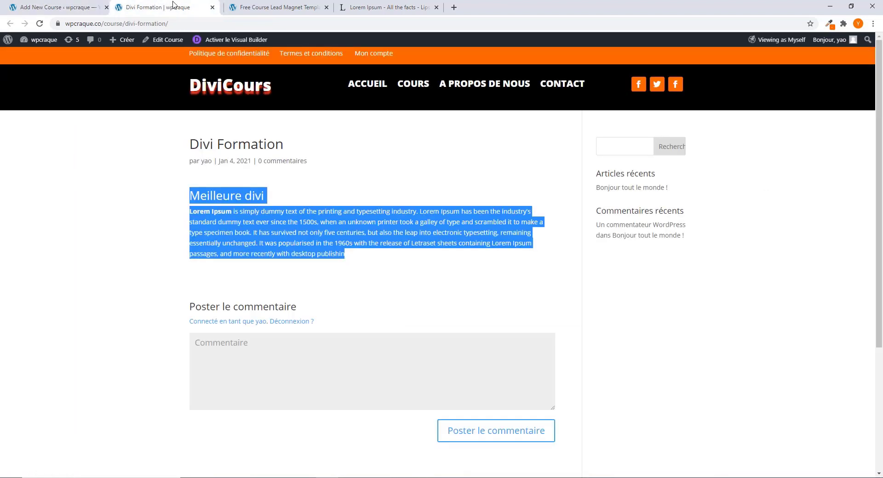
left_click(40, 23)
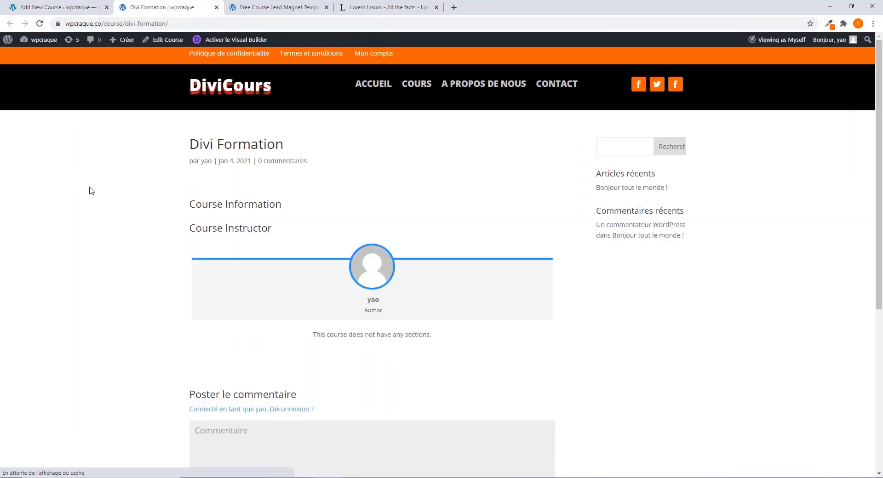
scroll(304, 294, "down", 2)
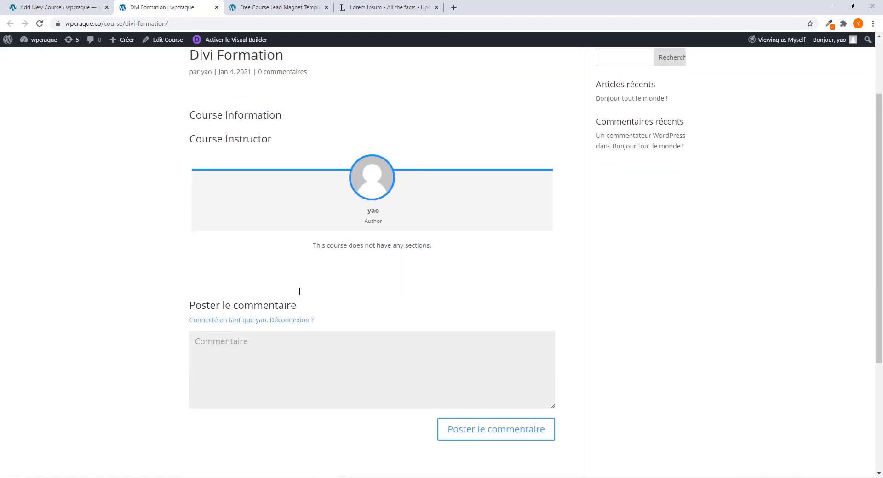
scroll(220, 175, "up", 1)
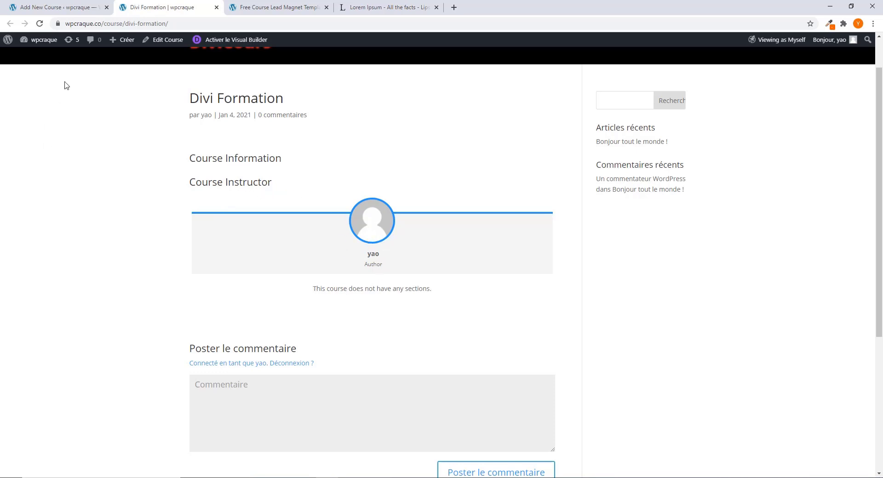
Step: Return to the Divi Formation editor and set the Course Information block's title headline size to h2
left_click(68, 13)
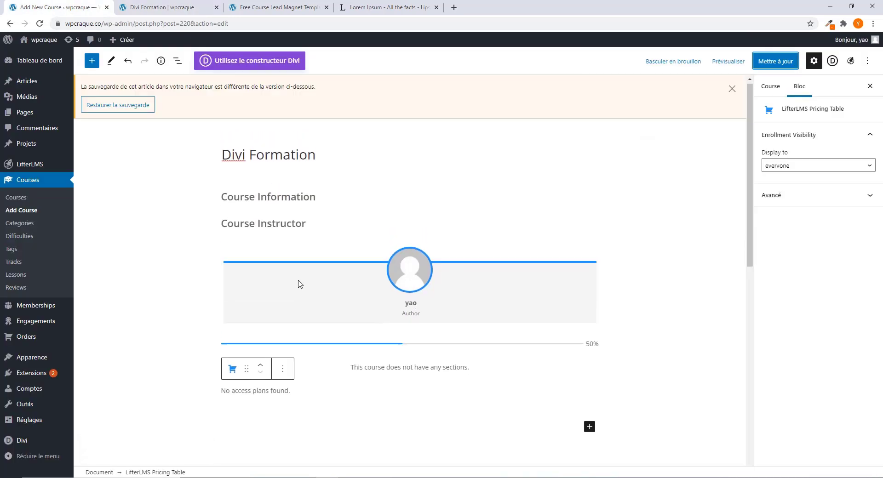
left_click(264, 201)
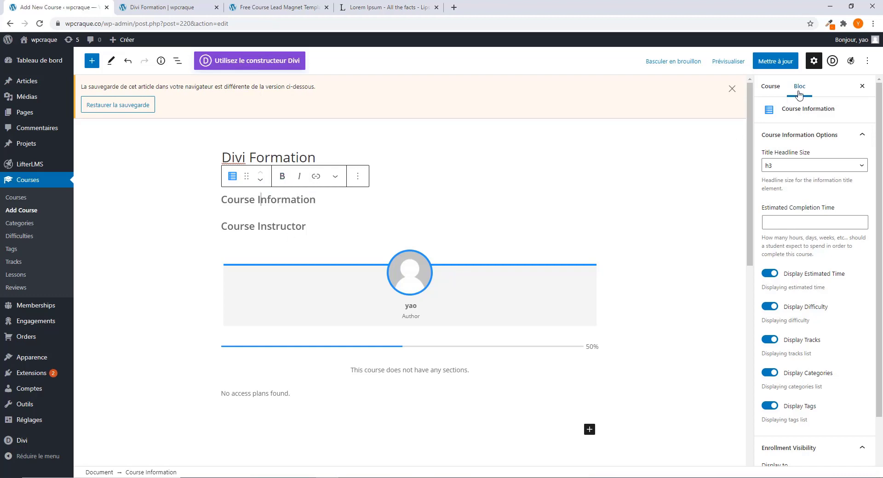
left_click(774, 91)
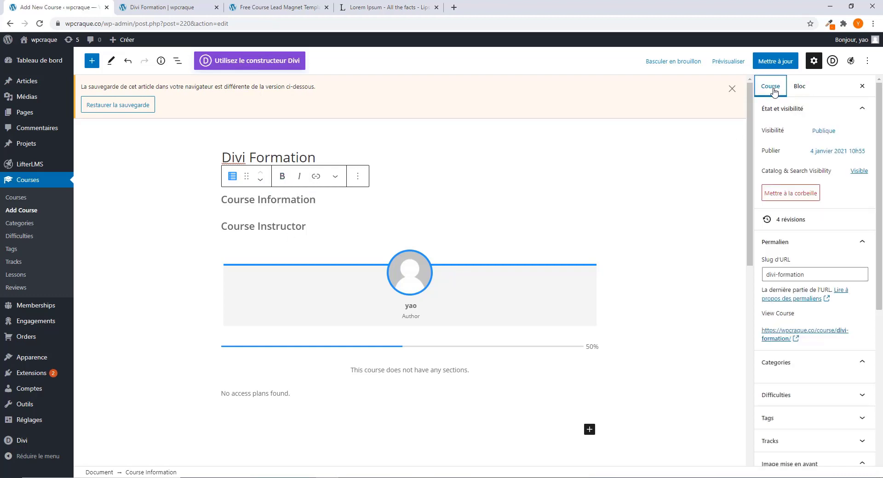
left_click(797, 90)
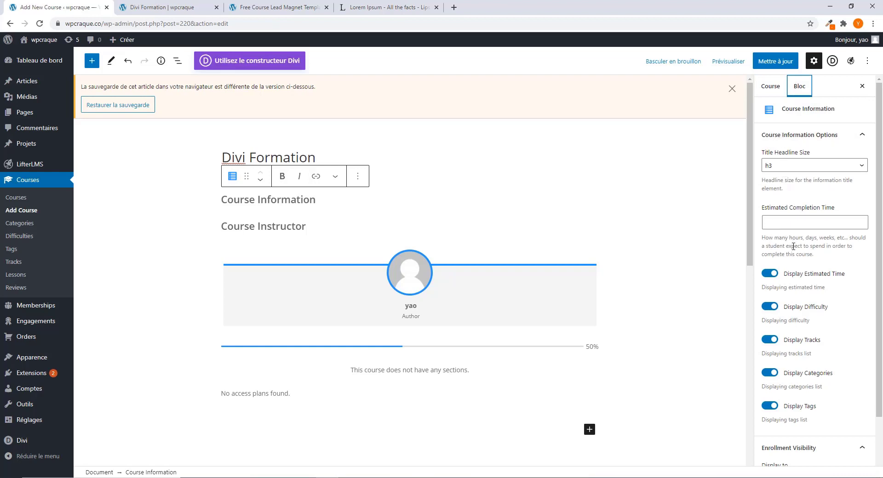
left_click(778, 167)
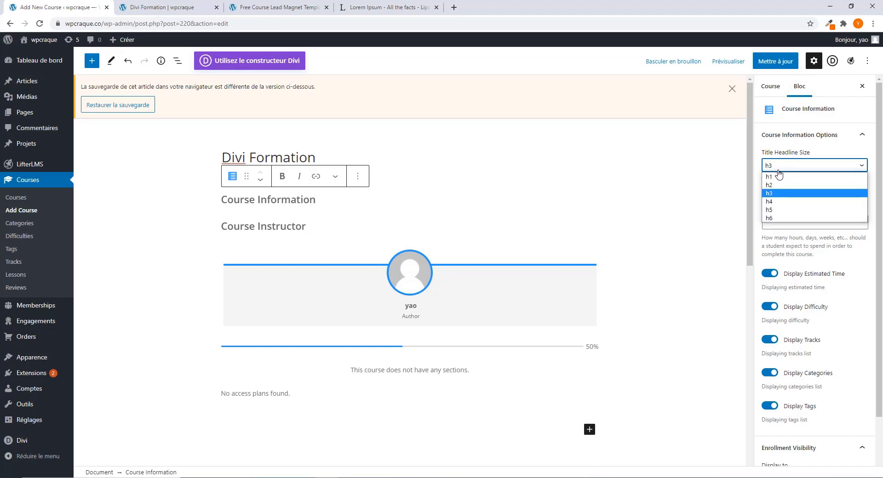
left_click(777, 184)
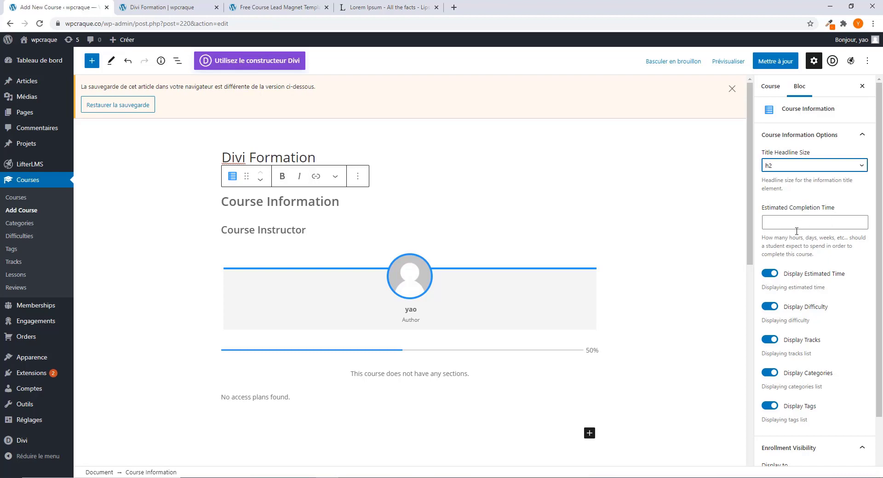
Step: Set the Course Information block's estimated completion time to "5heures 10mins"
left_click(782, 226)
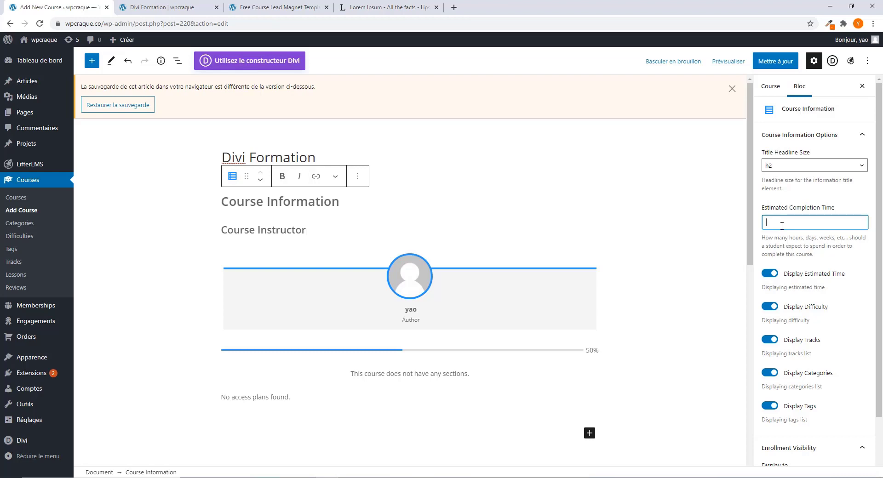
type("5")
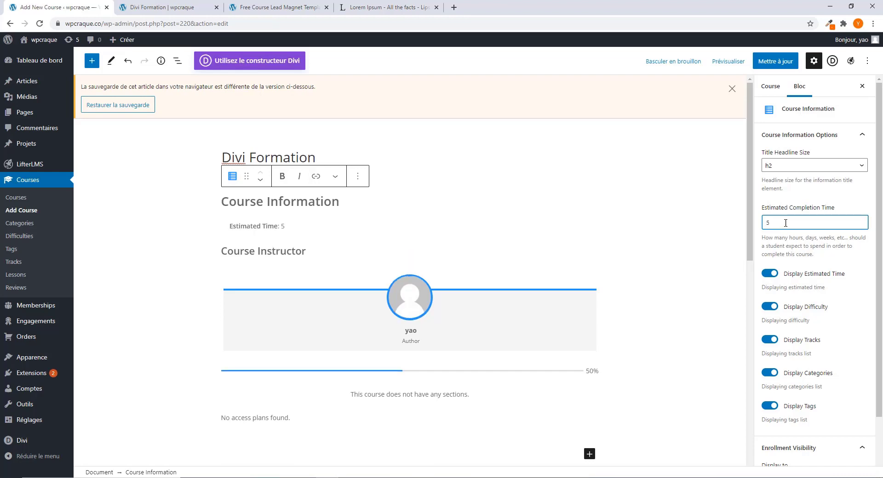
type("heures10mins")
left_click(787, 222)
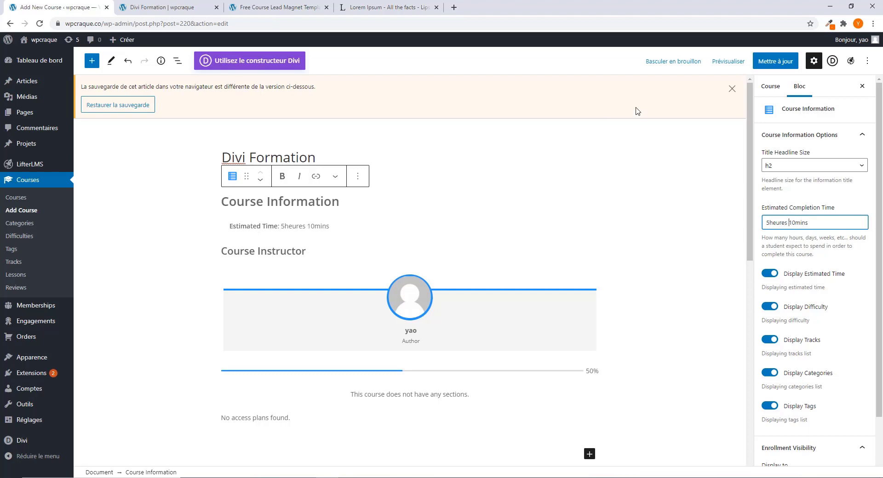
Step: Update the course and reload the published Divi Formation page to check the Course Information section
left_click(763, 66)
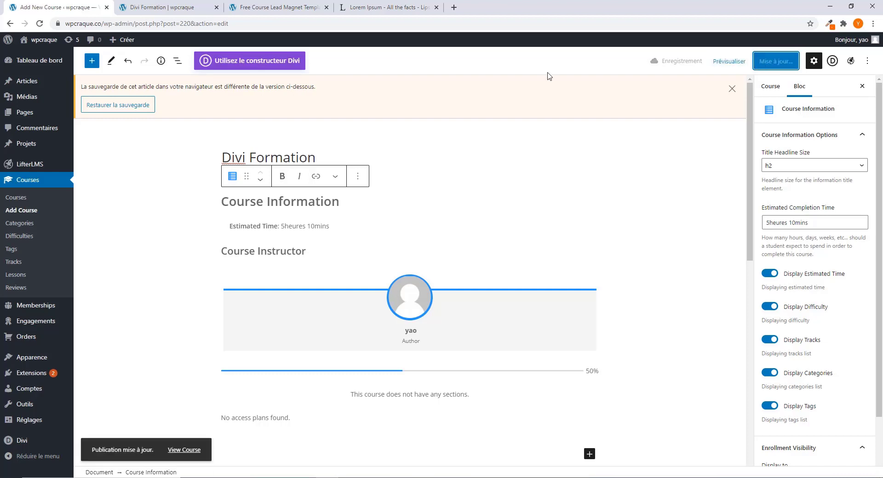
left_click(184, 11)
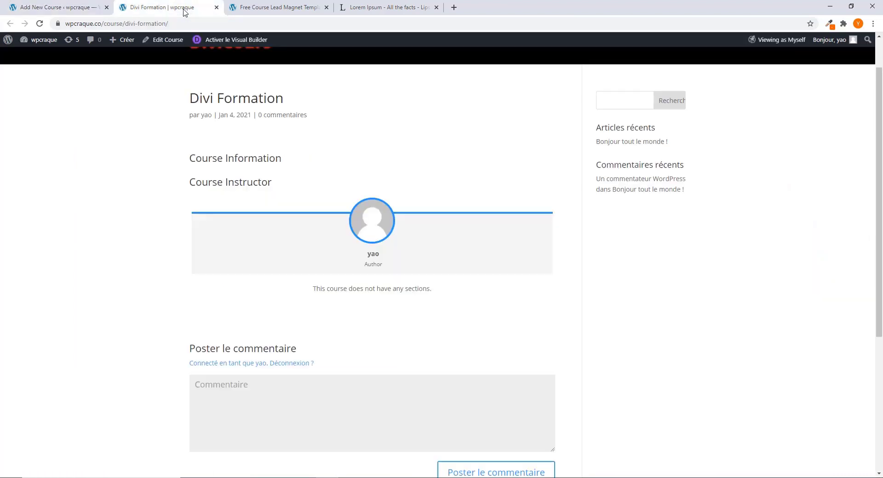
left_click(40, 24)
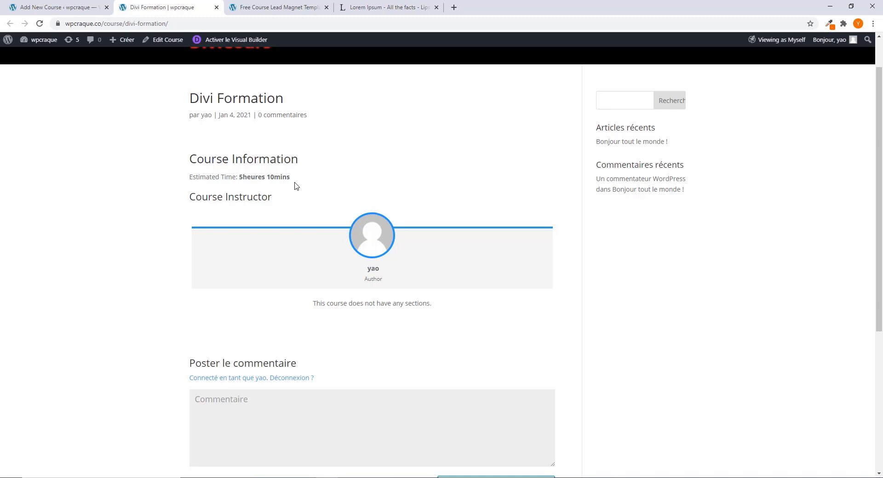
Step: Go back to the course editor and review the display and visibility options of the Course Information block
left_click(87, 7)
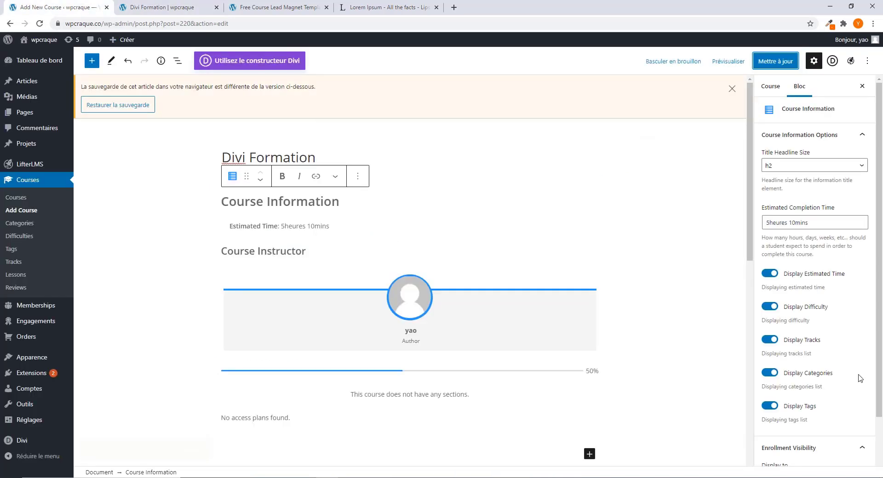
scroll(807, 303, "down", 1)
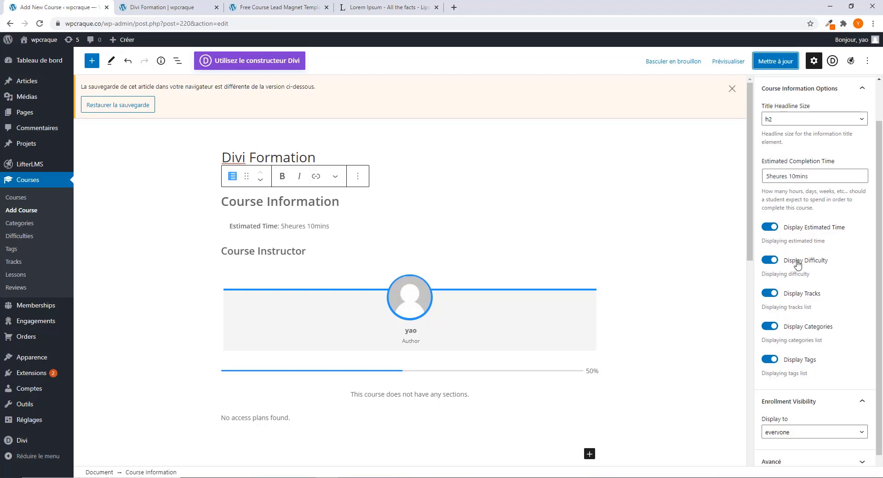
scroll(782, 266, "down", 1)
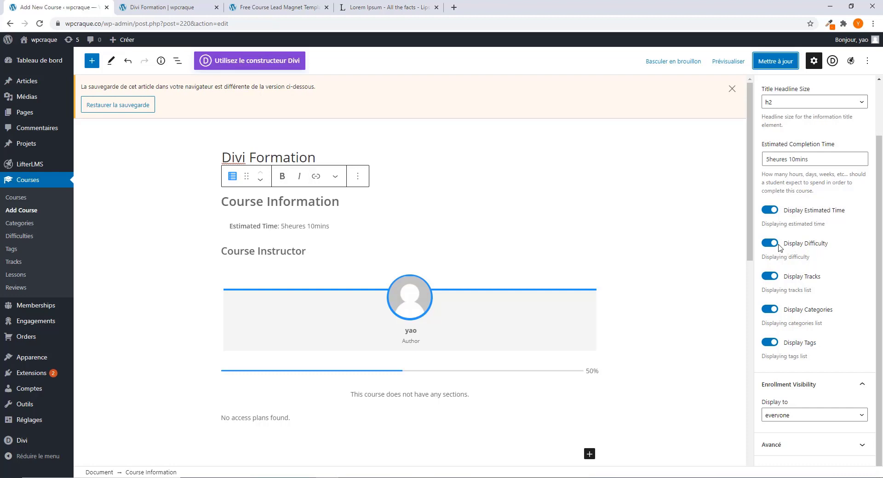
scroll(778, 250, "up", 1)
scroll(779, 251, "down", 1)
scroll(777, 246, "up", 2)
left_click(772, 91)
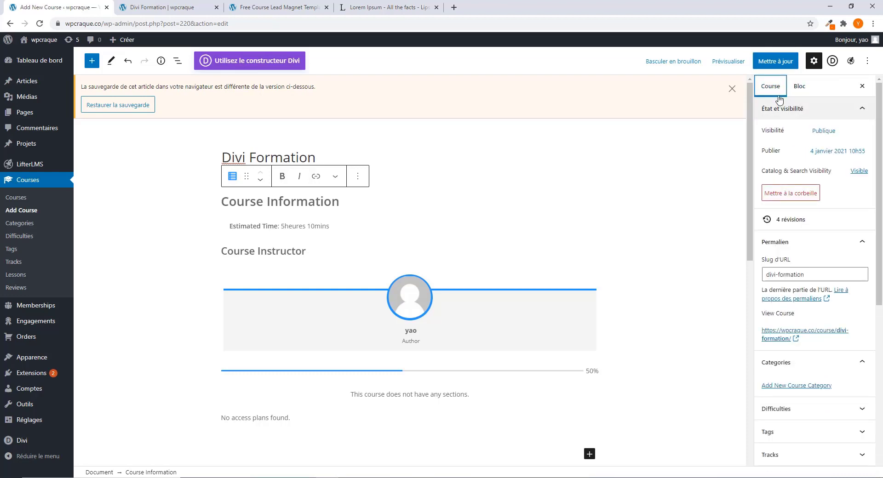
scroll(791, 216, "down", 3)
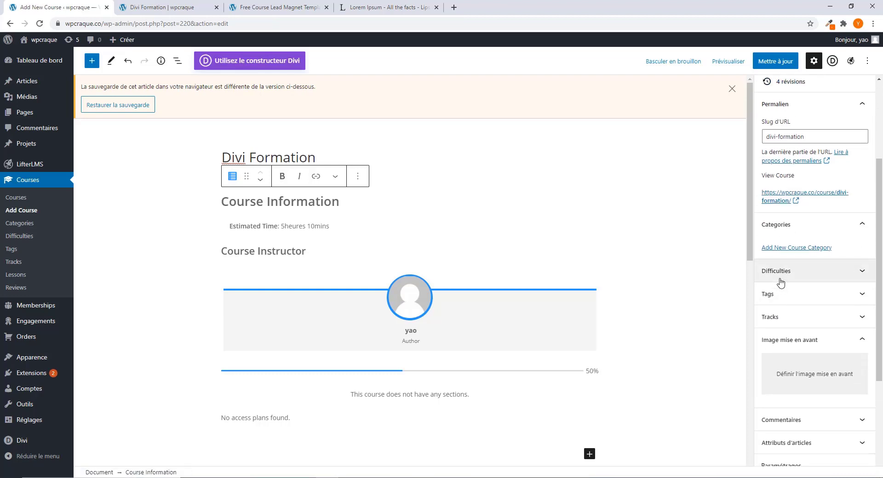
left_click(795, 275)
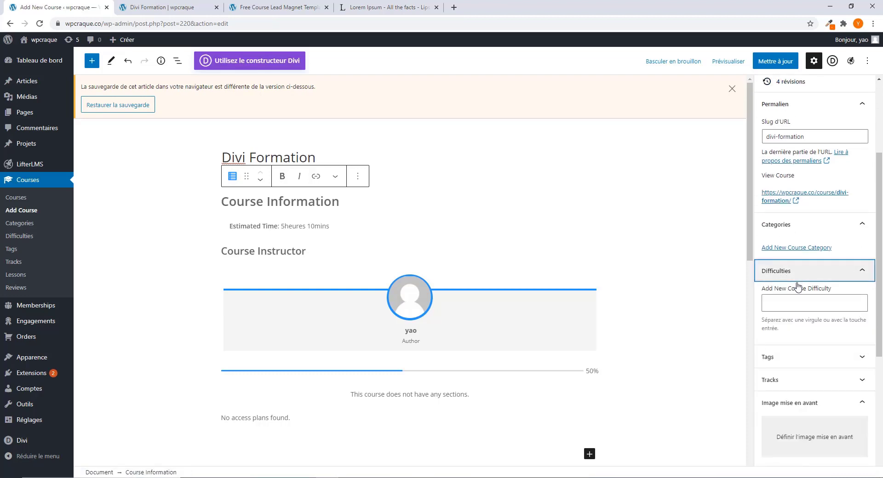
left_click(792, 307)
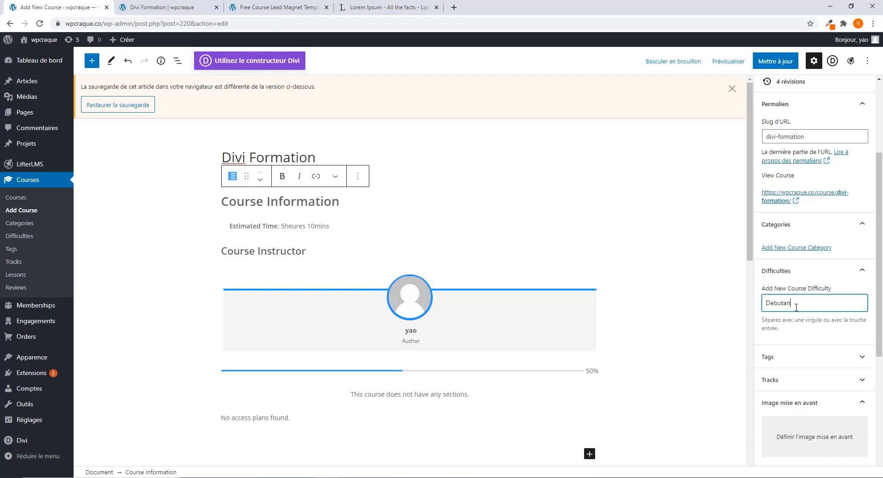
type("t")
left_click_drag(799, 308, 754, 313)
key("BackSpace")
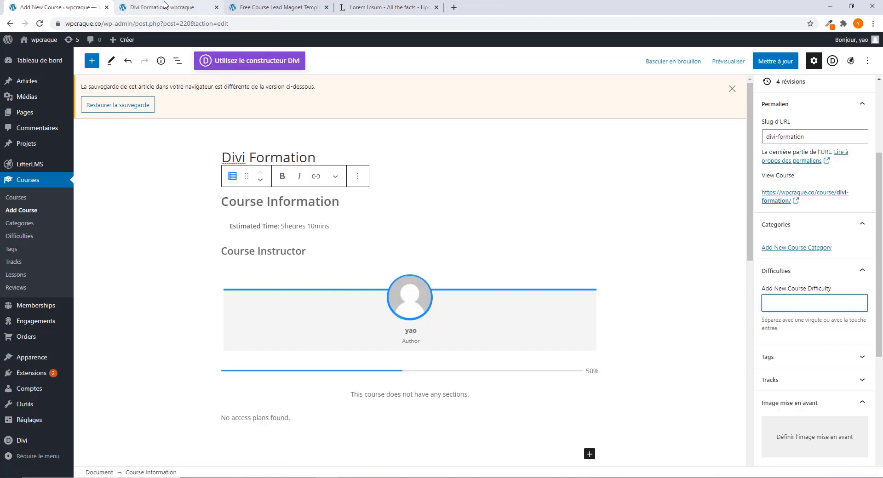
left_click(104, 23)
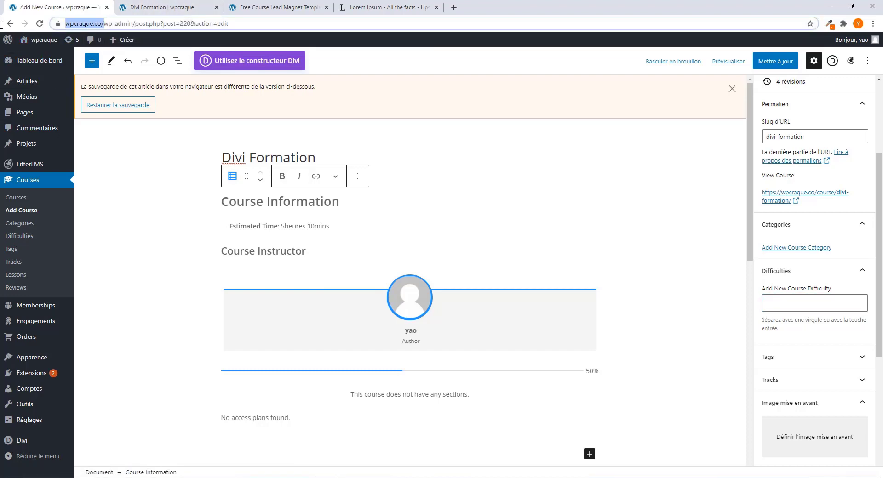
right_click(103, 22)
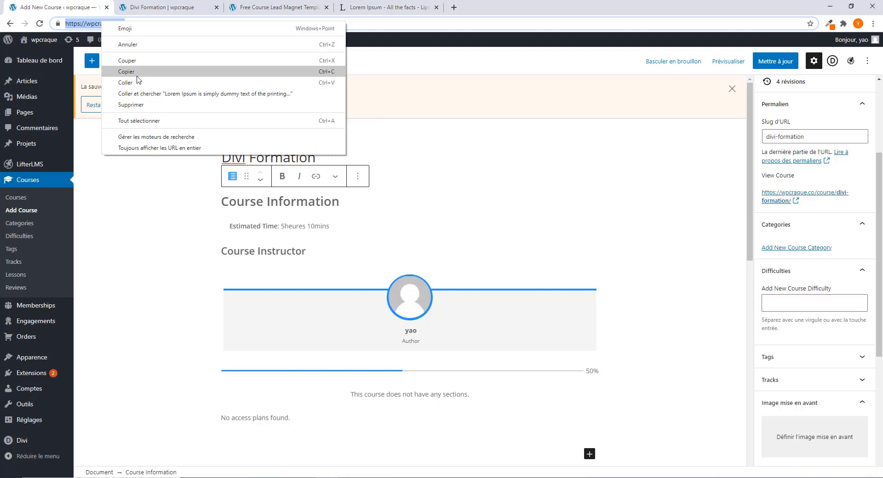
left_click(87, 23)
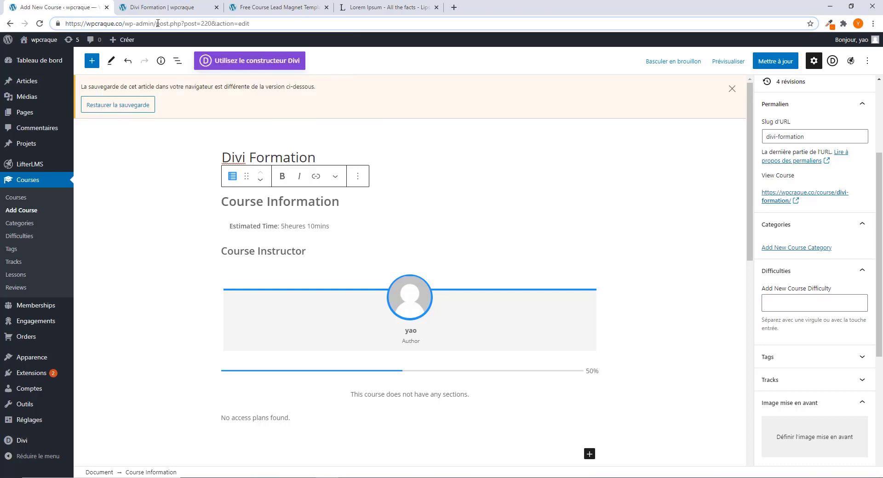
left_click_drag(156, 21, 64, 23)
right_click(98, 23)
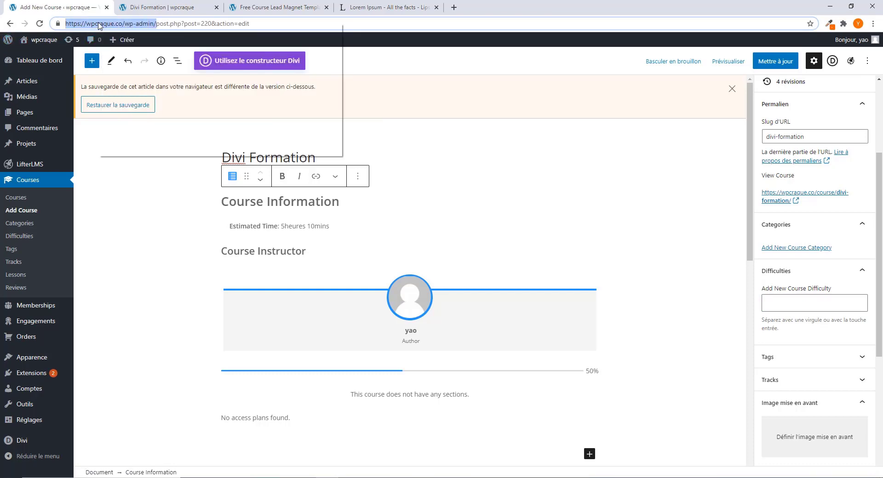
left_click(122, 83)
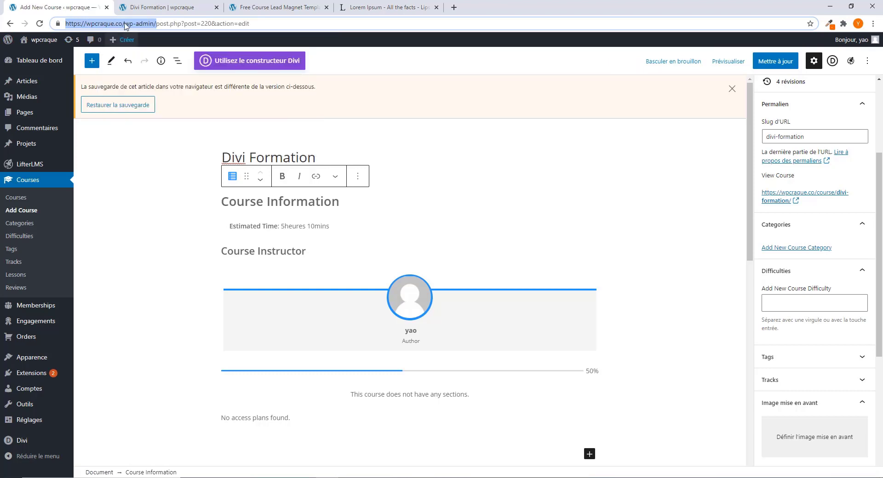
left_click(278, 7)
left_click(178, 23)
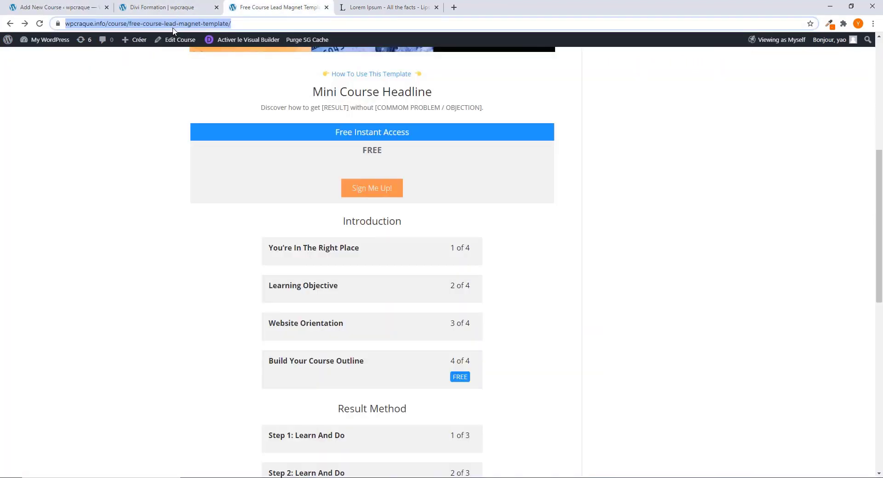
key("ctrl+v")
key("Return")
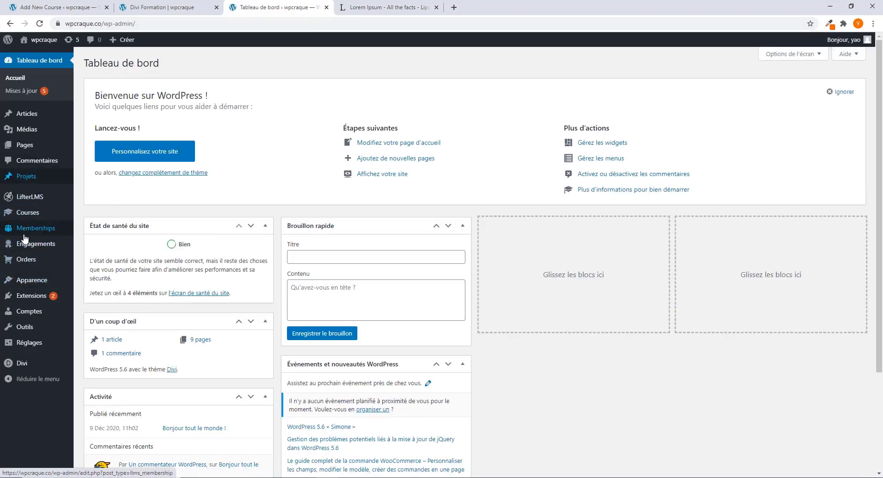
Step: Open the Course Difficulties list and bulk-delete the Advanced, Beginner and Intermediate difficulties
mouse_move(28, 205)
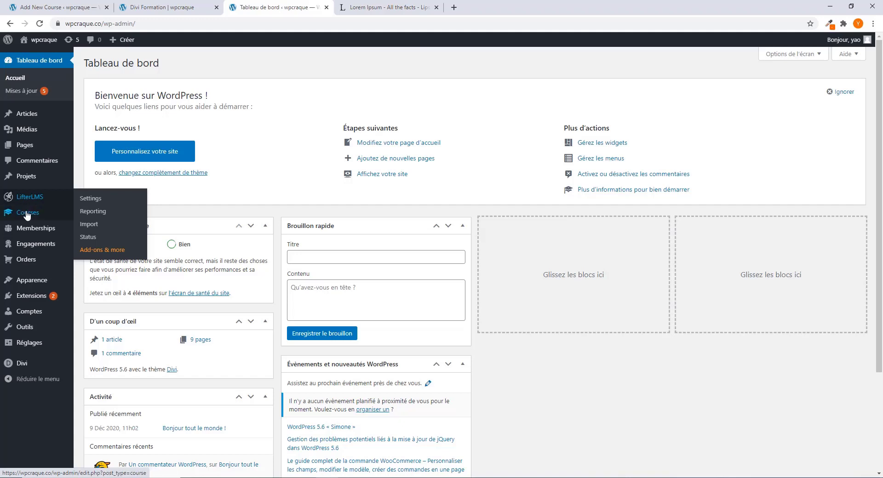
mouse_move(55, 212)
left_click(94, 253)
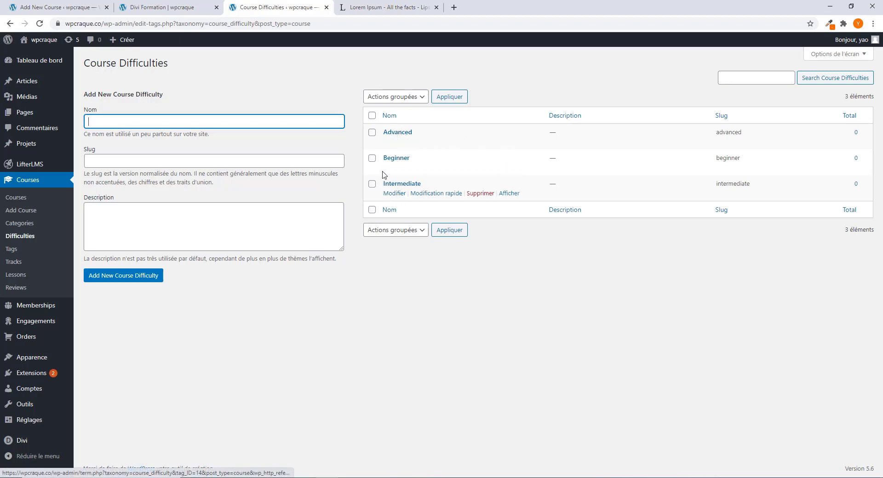
left_click(373, 115)
left_click(373, 115)
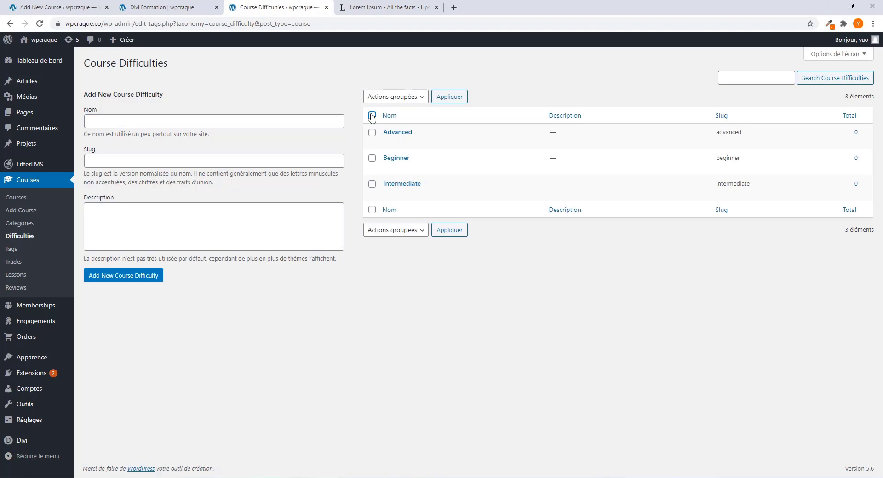
left_click(386, 97)
left_click(384, 119)
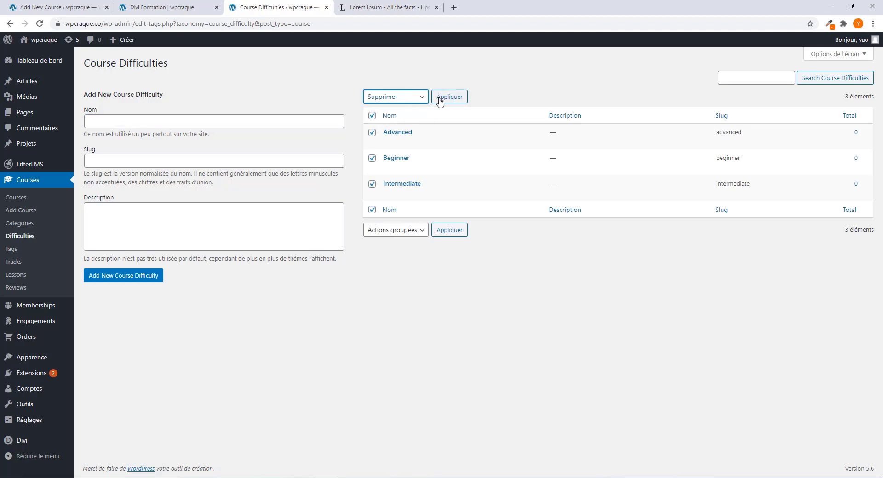
left_click(444, 99)
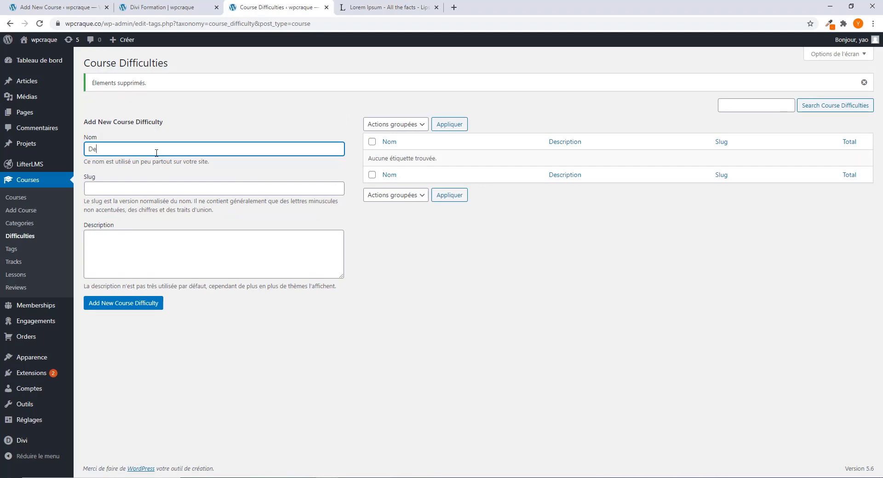
Step: Add a new course difficulty named "Debutant" and return to the Divi Formation editor
type("butant")
left_click(114, 305)
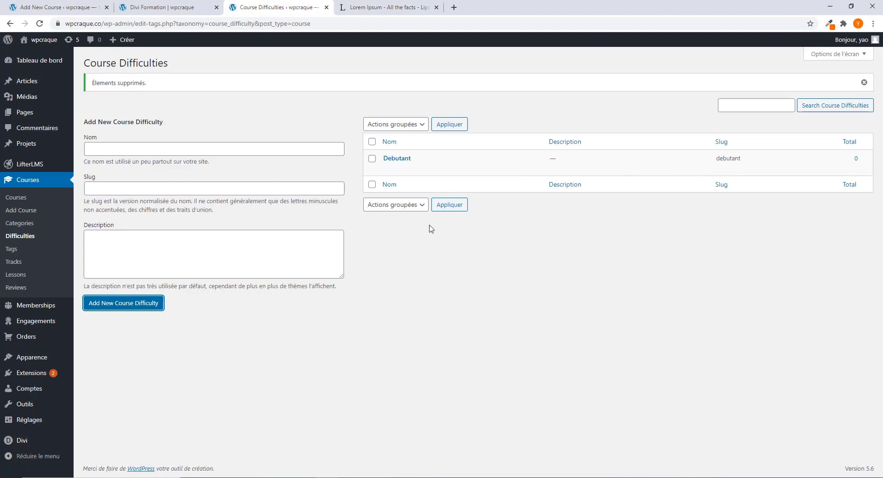
left_click(188, 242)
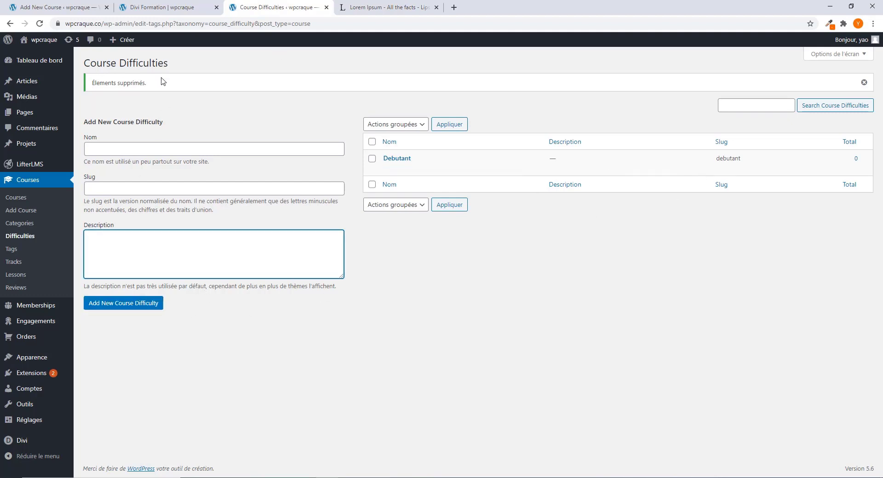
left_click(42, 7)
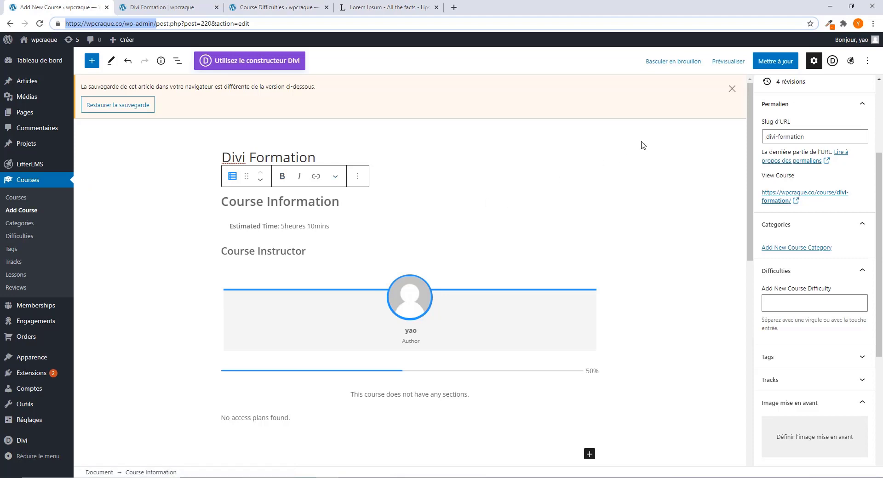
Step: Update the Divi Formation course and open the block settings of its Course Information block
left_click(777, 62)
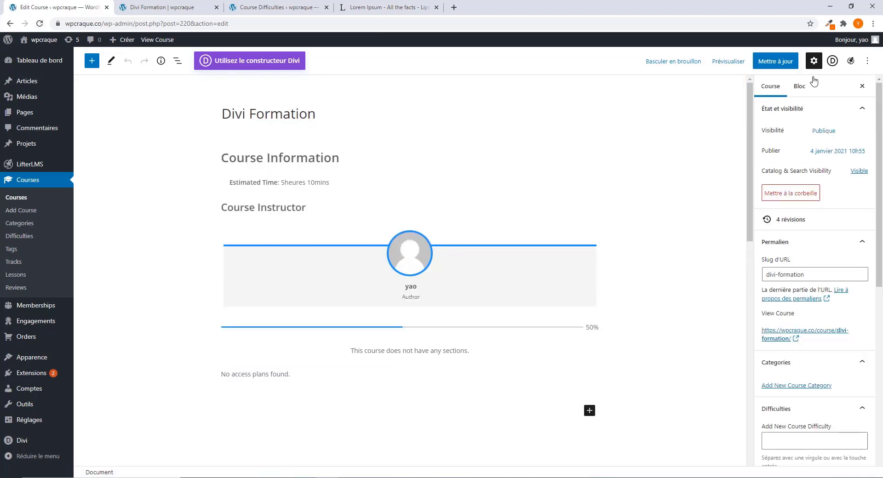
left_click(798, 87)
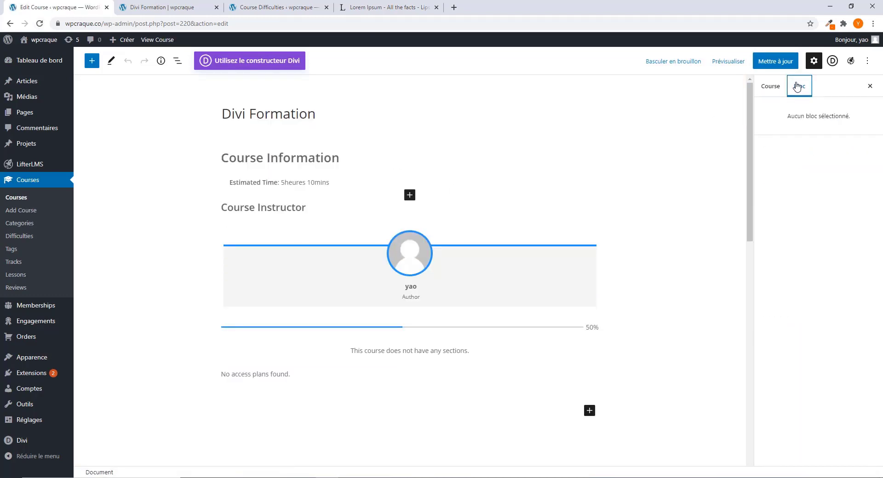
left_click(286, 152)
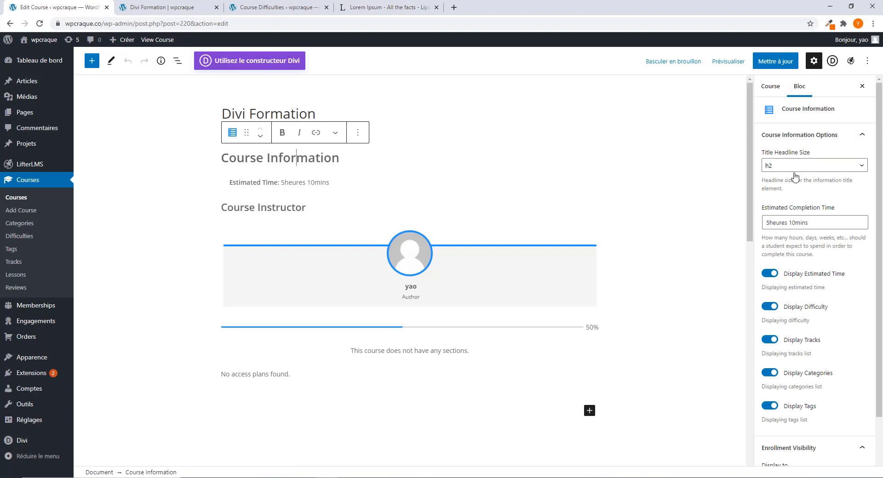
Step: Assign the existing "Debutant" difficulty to the Divi Formation course and update the course
left_click(778, 89)
scroll(788, 276, "down", 3)
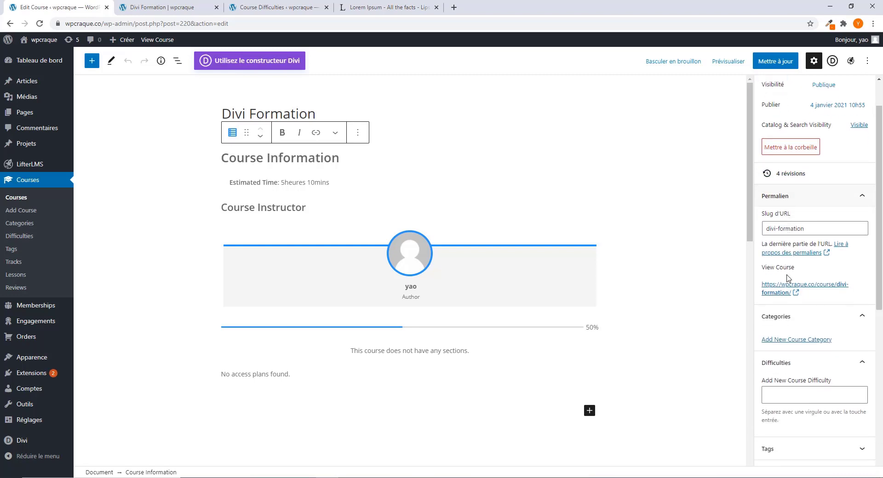
scroll(788, 278, "down", 2)
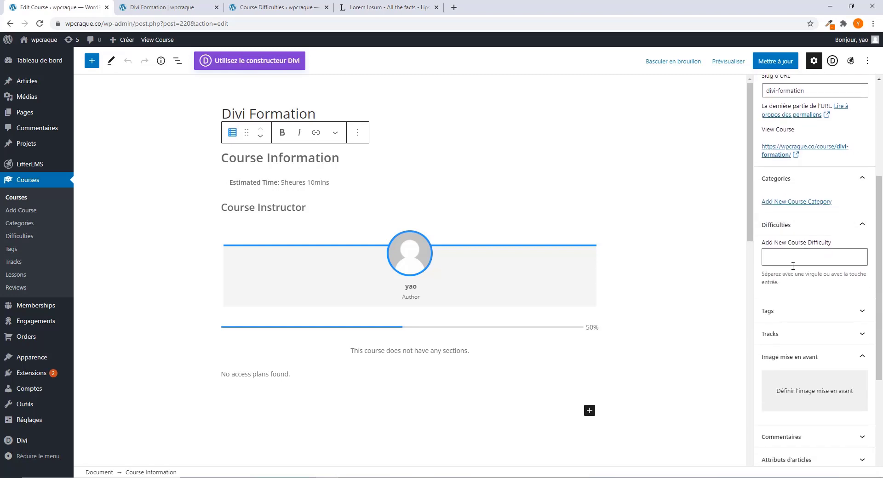
left_click(793, 261)
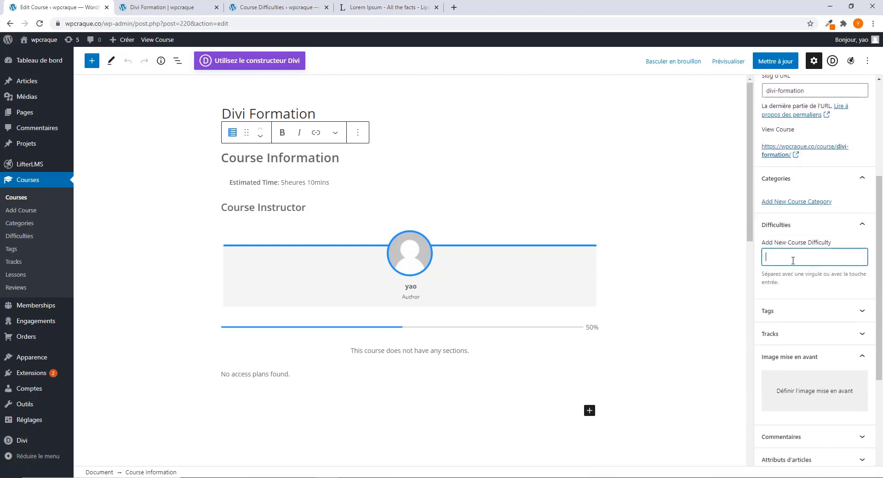
type("deb")
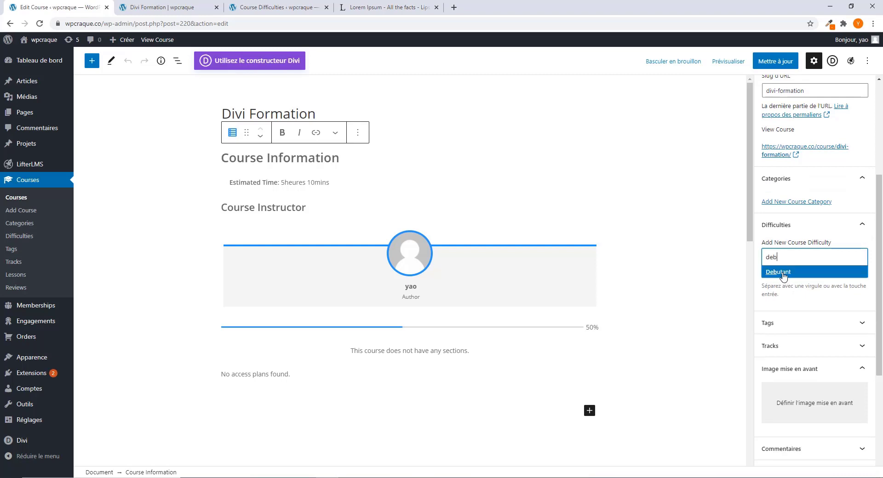
left_click(781, 272)
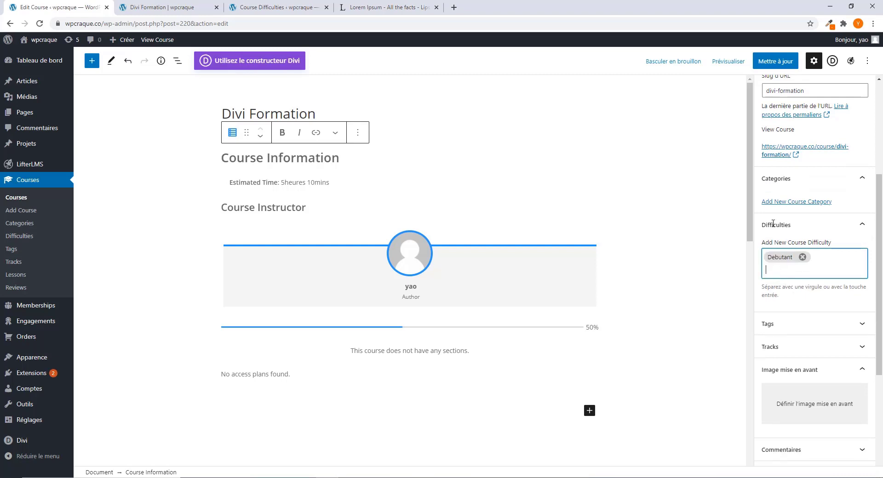
left_click(764, 60)
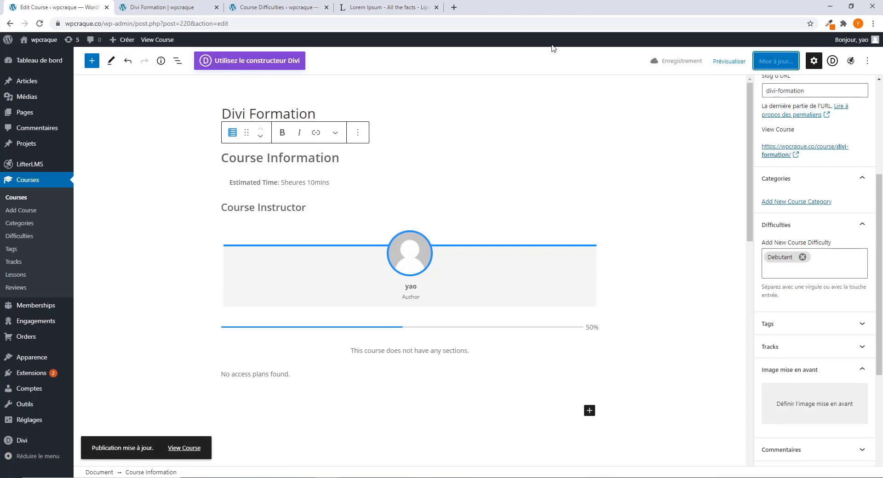
Step: Reload the published Divi Formation page and check the difficulty line under Course Information
left_click(176, 8)
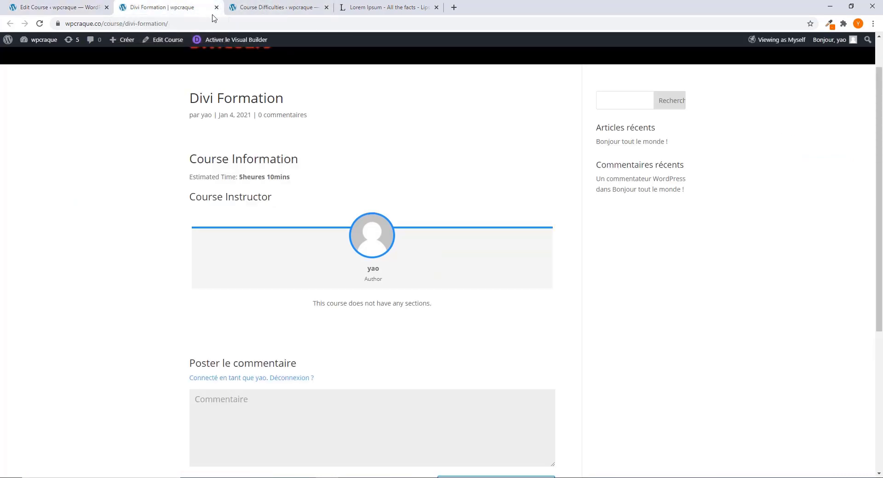
left_click(40, 23)
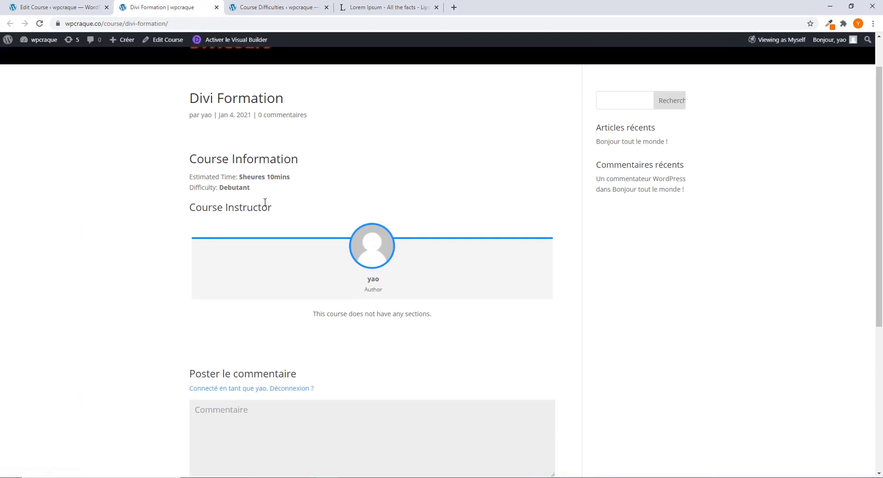
triple_click(230, 187)
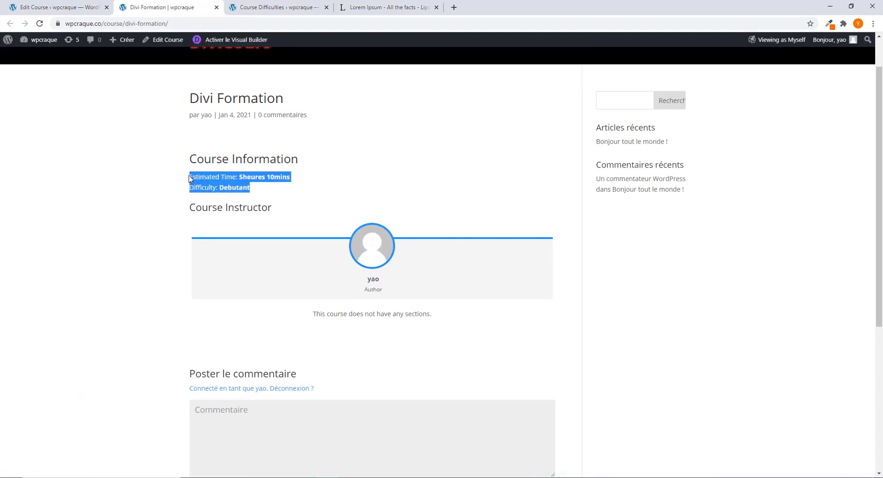
left_click(209, 189)
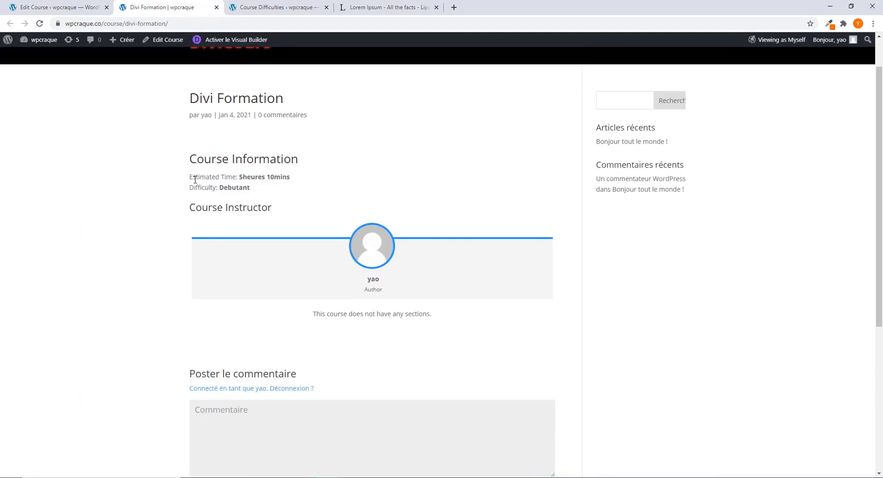
mouse_move(195, 179)
left_mouse_down()
mouse_move(238, 180)
mouse_move(252, 191)
mouse_move(186, 195)
mouse_move(217, 188)
mouse_move(194, 187)
left_mouse_up()
Step: Return to the course editor and review the Course Information display options and the course's category, difficulty, tag and track settings
left_click(57, 7)
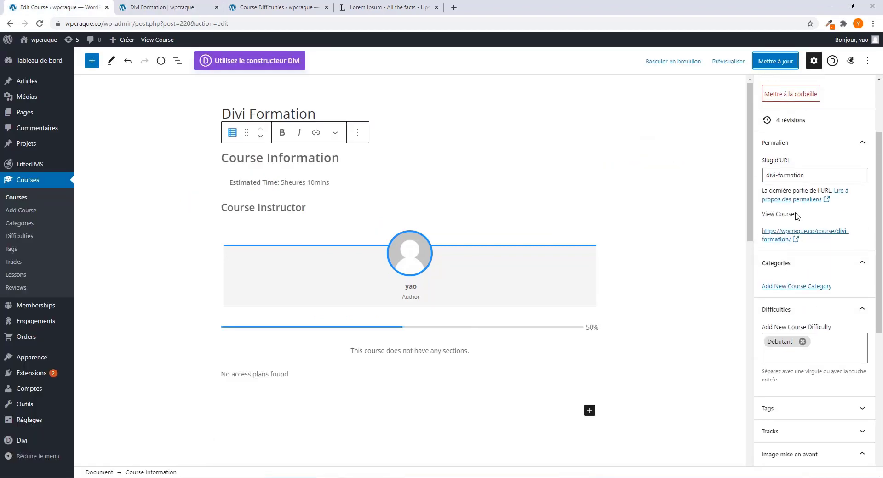
left_click(309, 160)
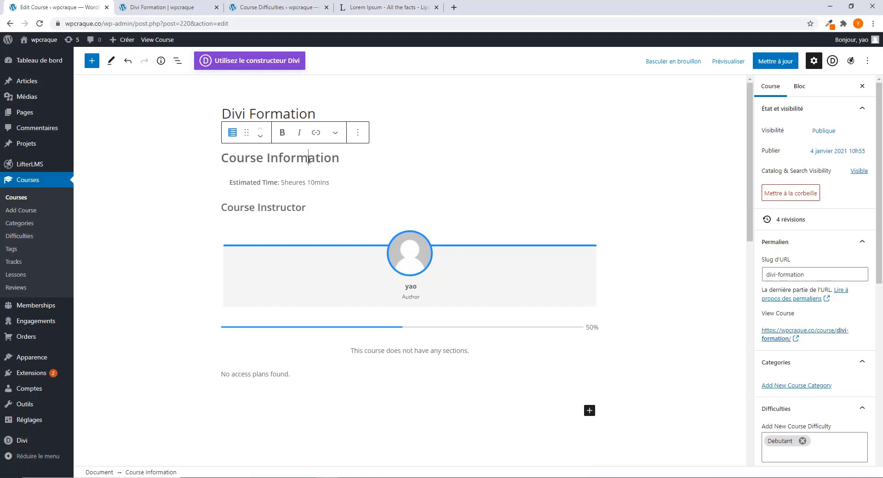
left_click(802, 90)
scroll(777, 257, "down", 2)
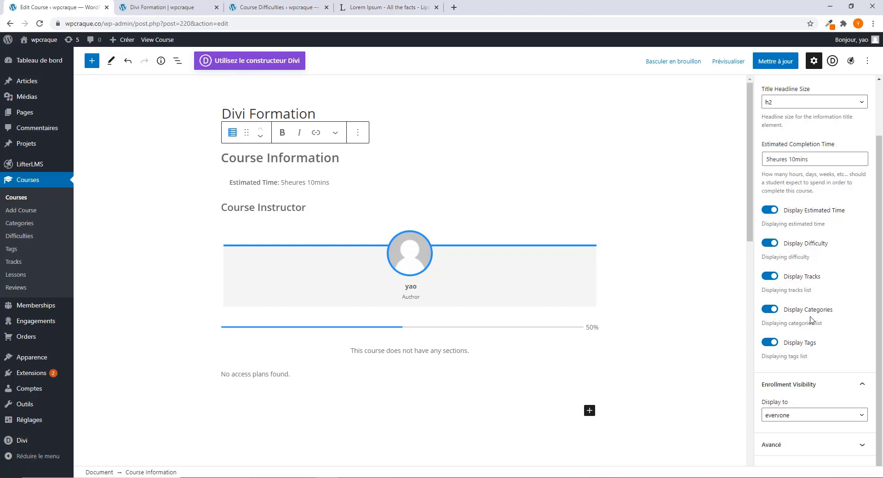
scroll(798, 317, "up", 3)
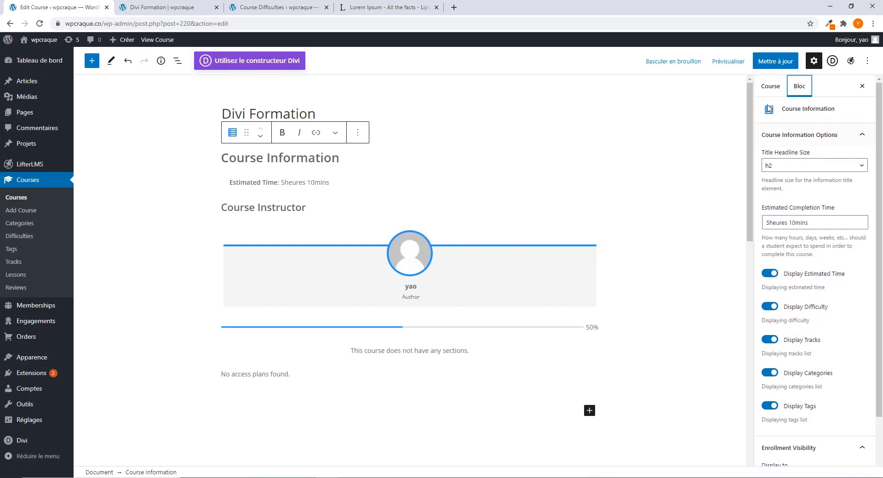
left_click(770, 87)
scroll(768, 290, "down", 6)
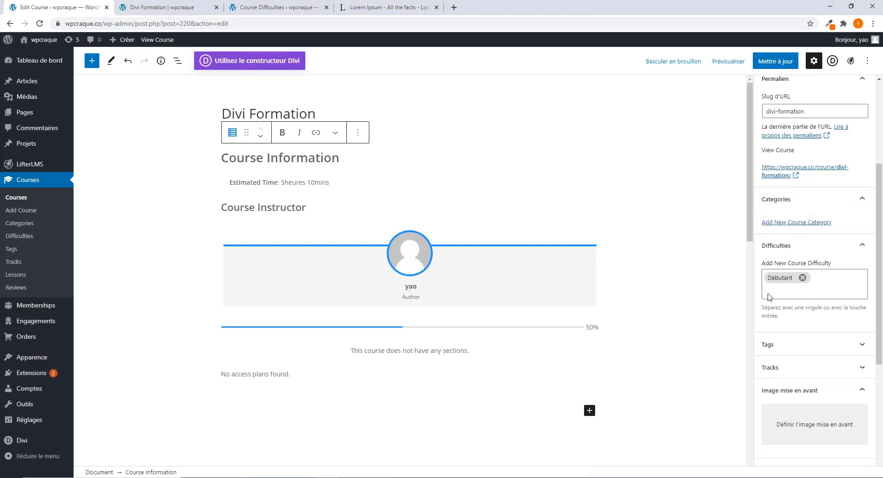
scroll(768, 295, "down", 2)
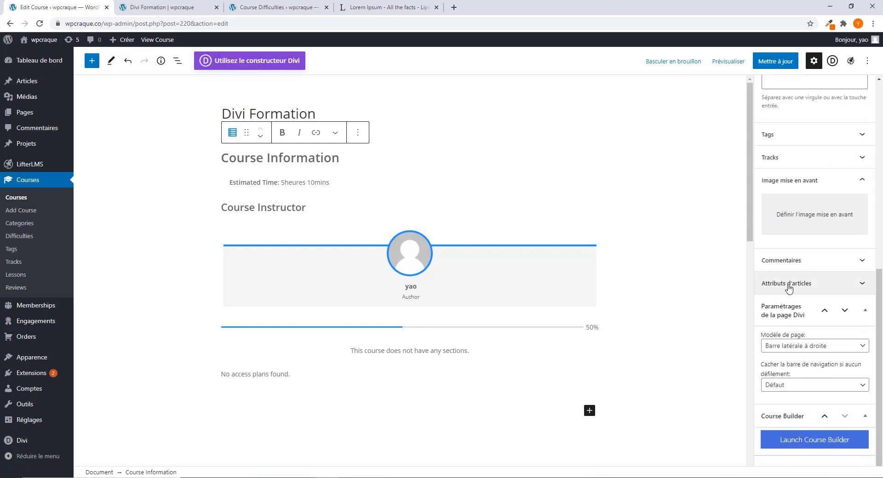
scroll(779, 304, "up", 7)
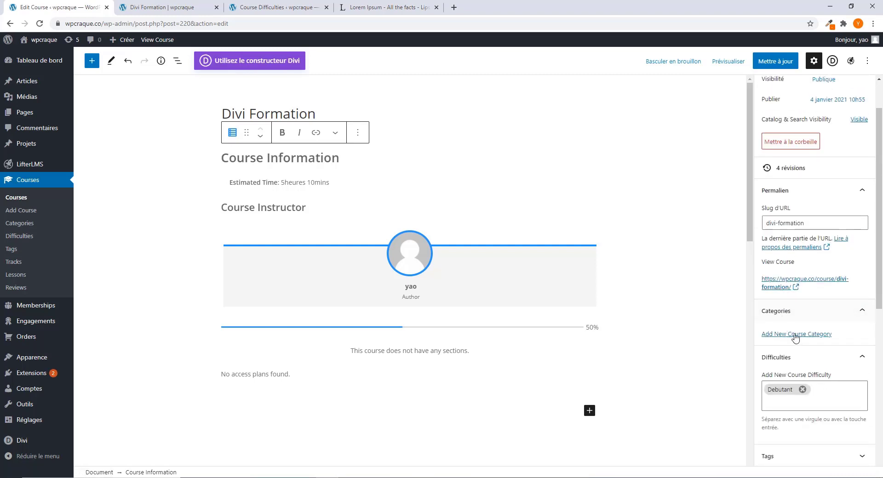
scroll(788, 336, "down", 2)
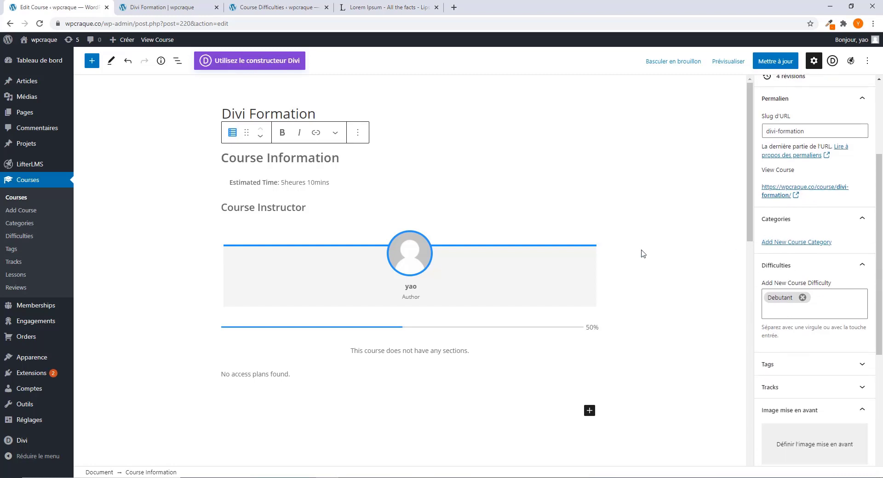
Step: Open the Course Categories list and add two categories named "Wordpress" and "divi"
left_click(179, 6)
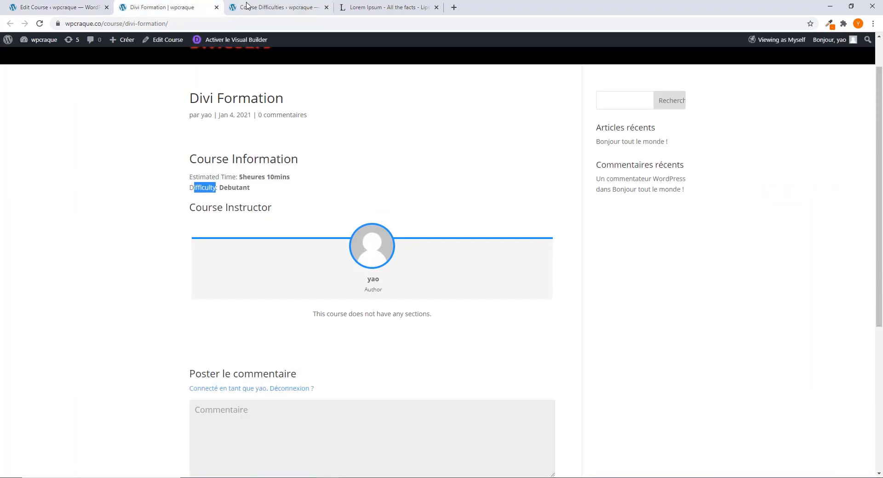
left_click(276, 7)
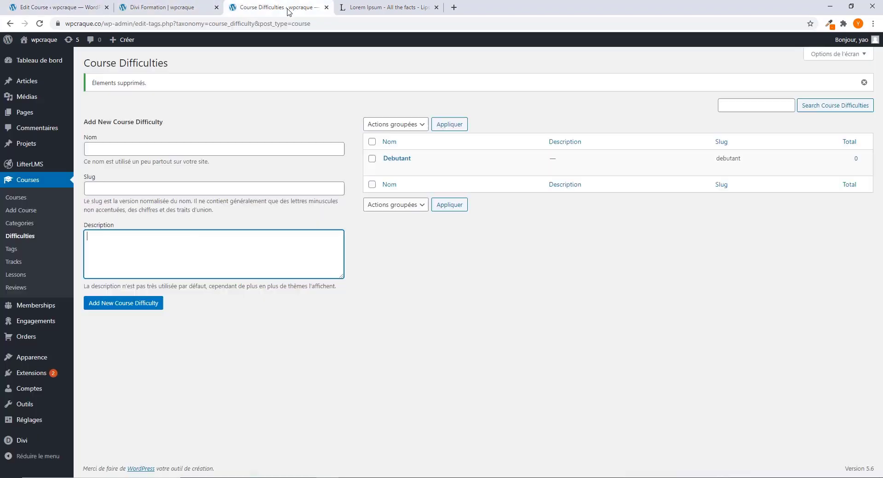
left_click(19, 224)
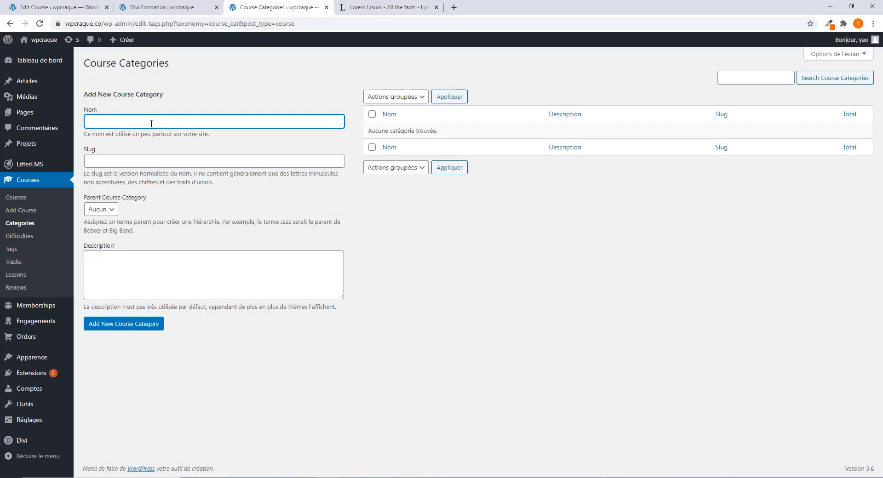
type("Wordpresss")
left_click(122, 331)
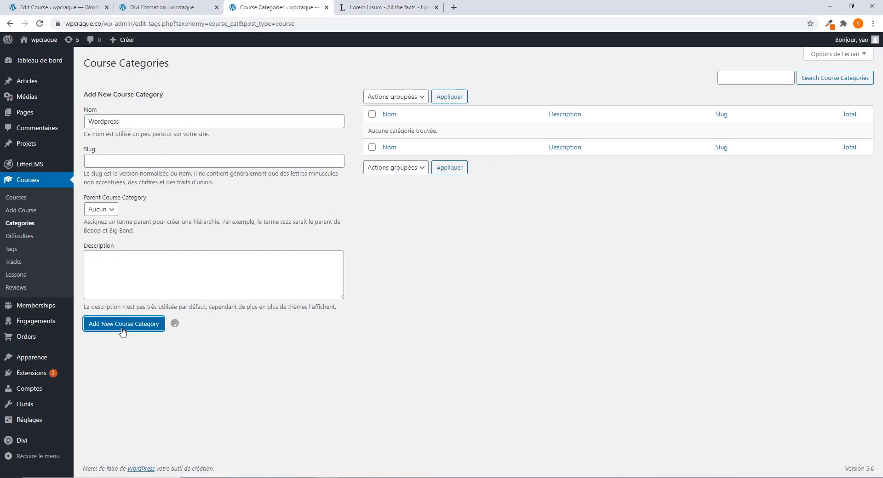
left_click(112, 120)
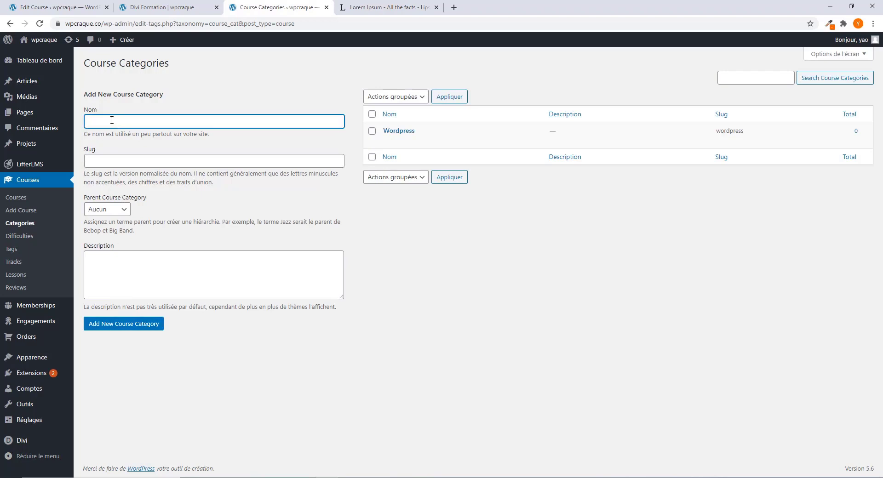
left_click(140, 325)
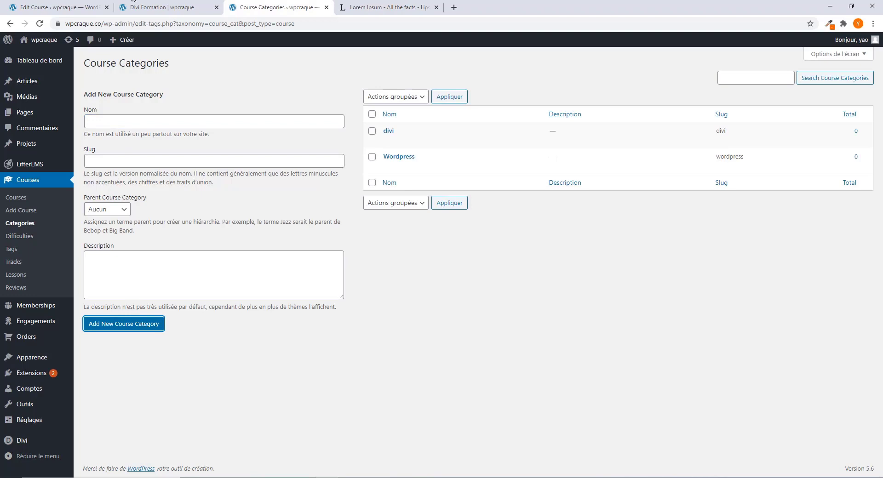
Step: Go back to the Divi Formation editor, update the course and reload the page to refresh its category list
left_click(63, 7)
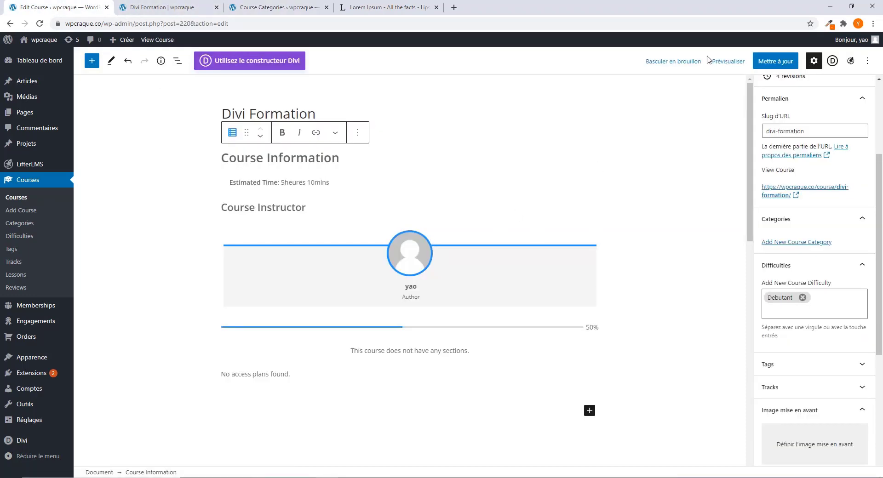
left_click(775, 62)
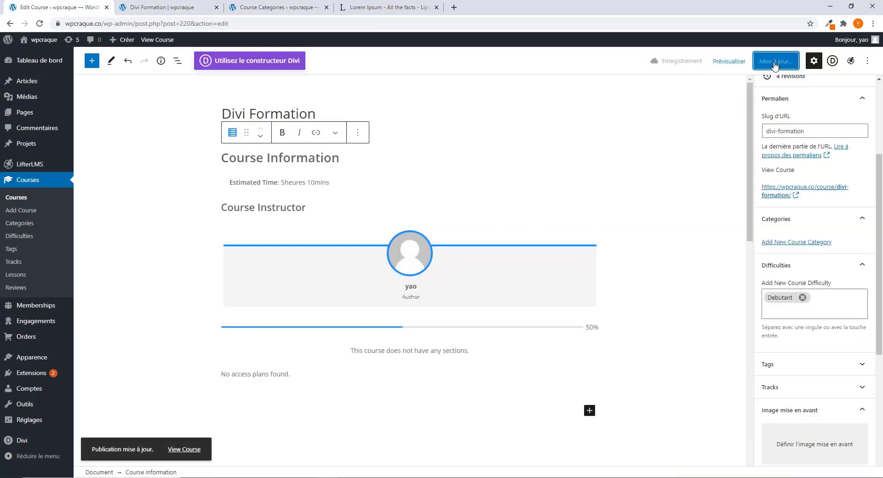
left_click(38, 24)
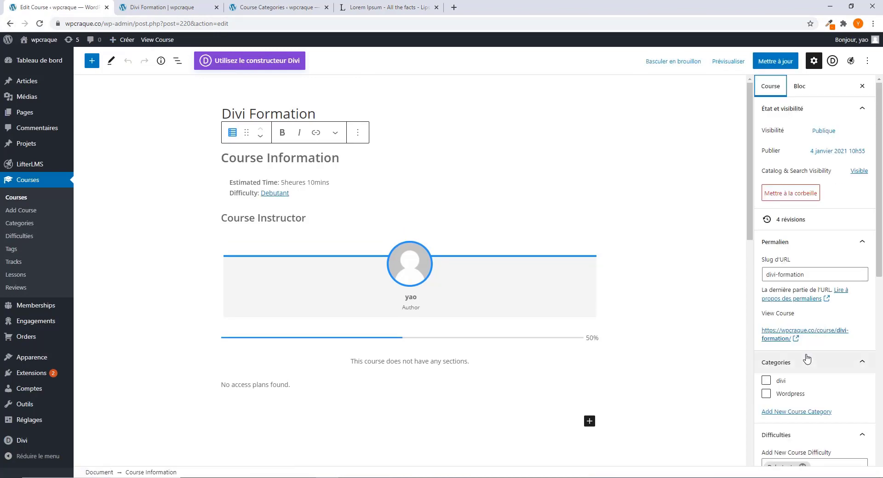
Step: Assign the "divi" and "Wordpress" categories to the course and update it
scroll(806, 359, "down", 1)
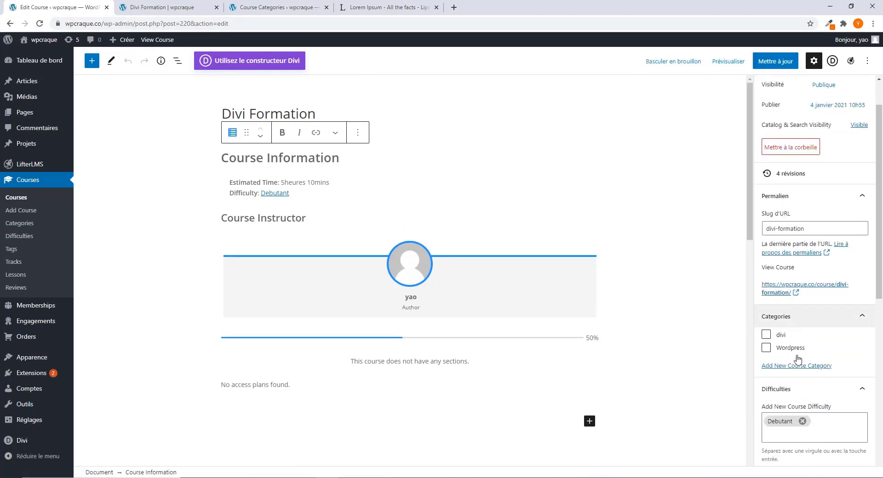
left_click(766, 337)
left_click(766, 350)
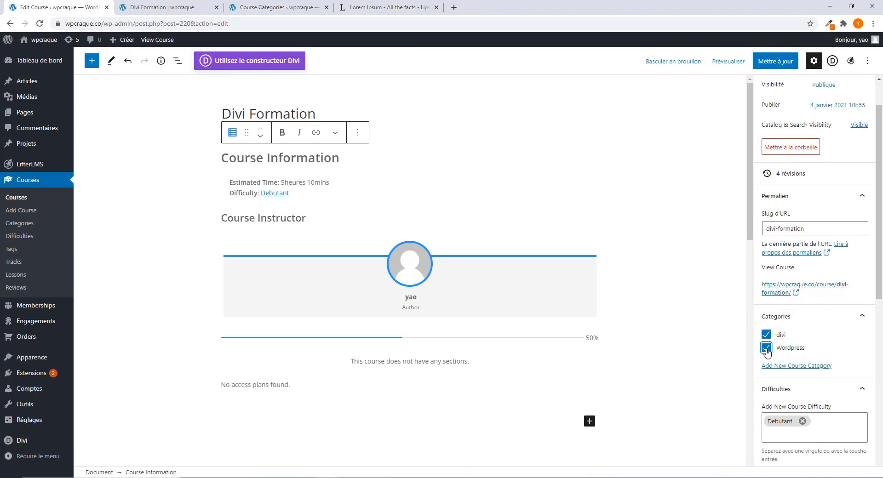
left_click(775, 62)
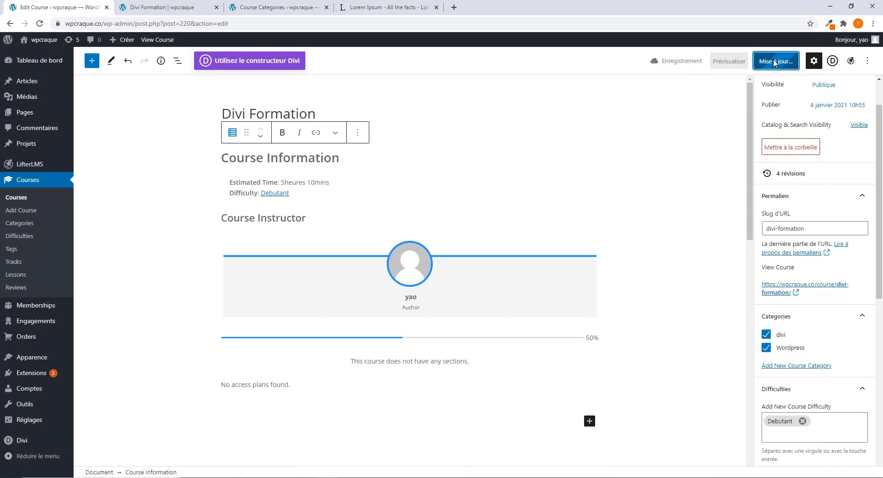
Step: Reload the published Divi Formation page and check the categories under Course Information
left_click(168, 7)
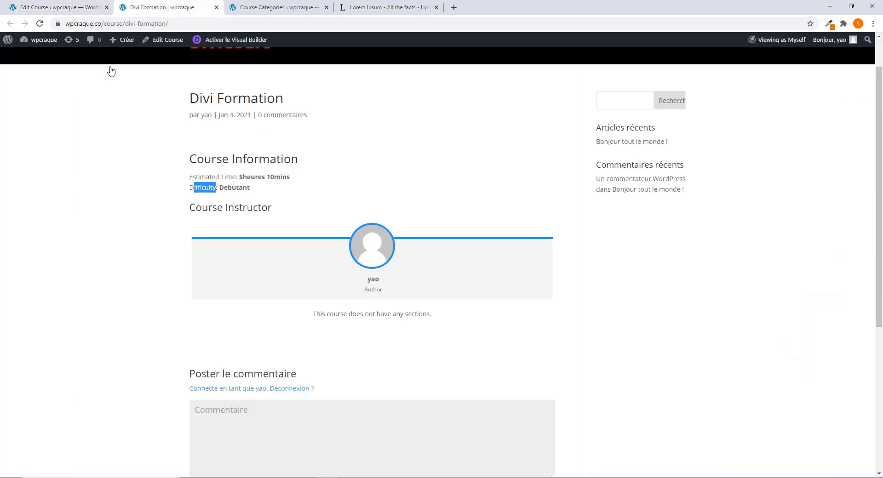
left_click(39, 23)
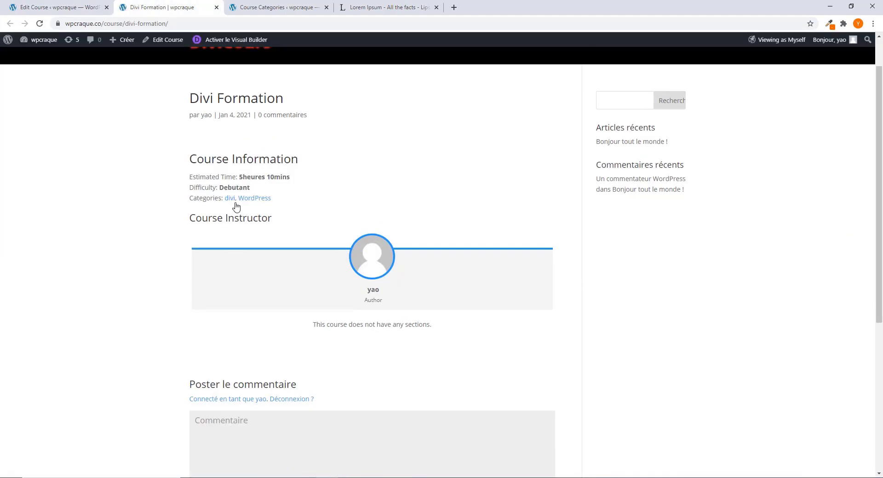
Step: View the divi category archive from the published course page and return to the Divi Formation page
left_click(230, 201)
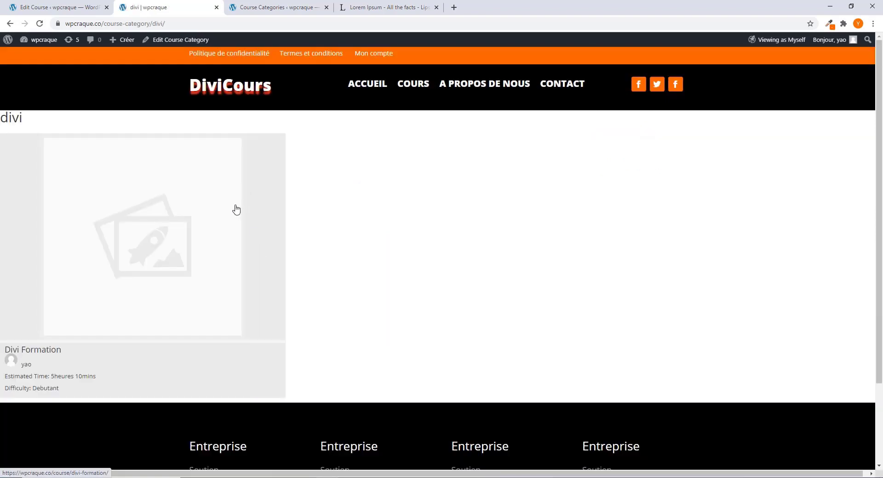
left_click(9, 23)
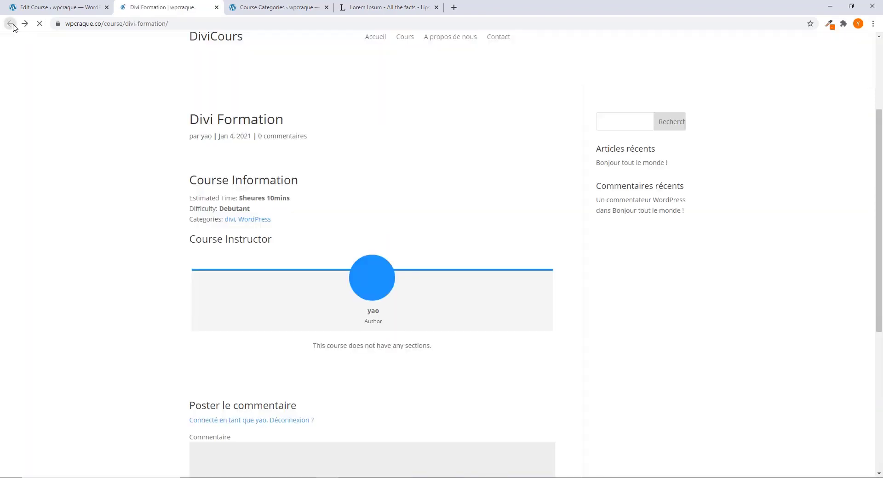
left_click(232, 202)
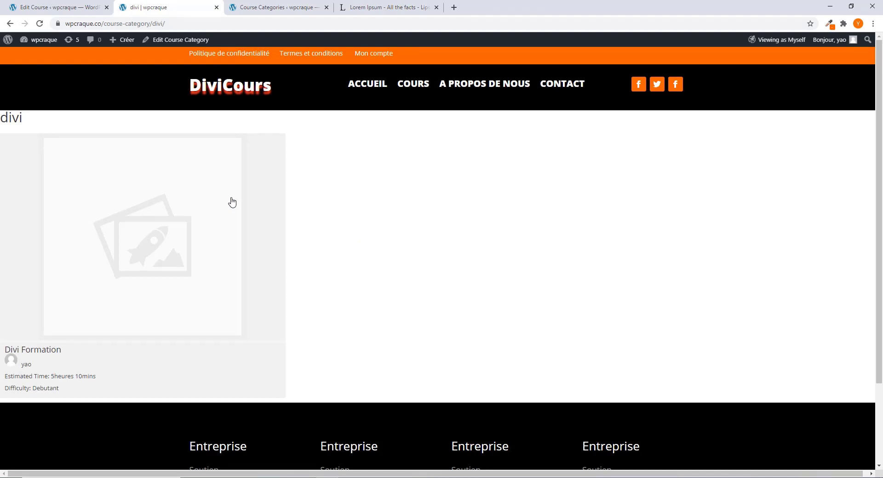
mouse_move(18, 42)
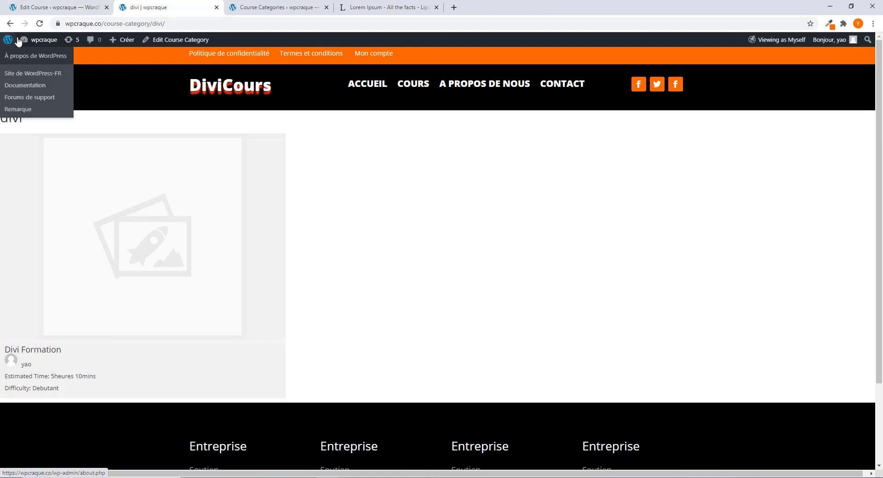
left_click(10, 24)
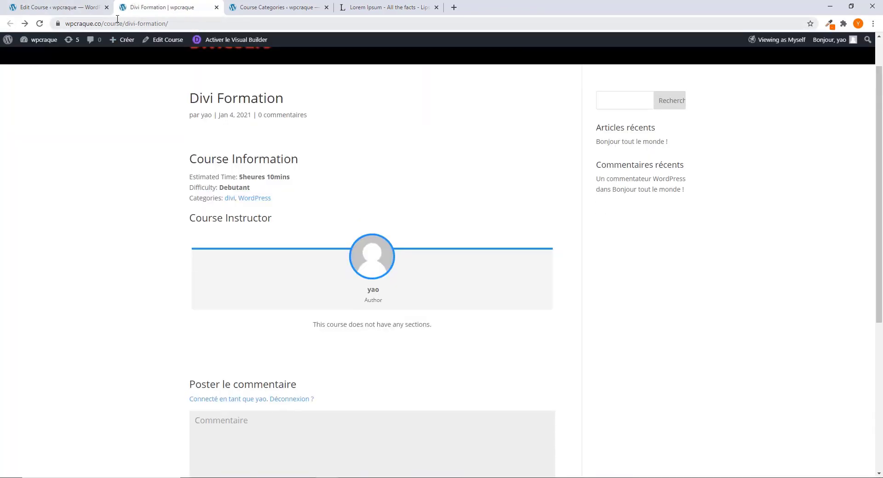
Step: In the Divi Formation editor, turn off Display Tags for the Course Information block
left_click(62, 7)
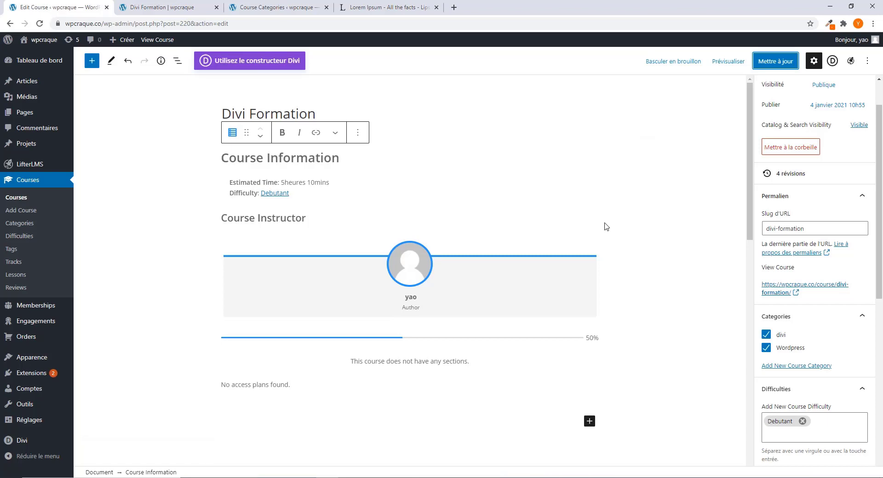
scroll(800, 152, "up", 1)
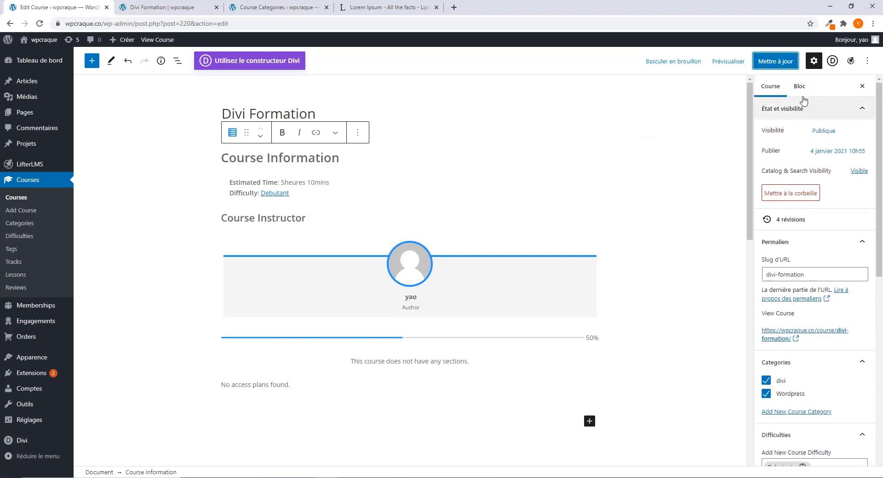
left_click(799, 87)
scroll(798, 382, "down", 1)
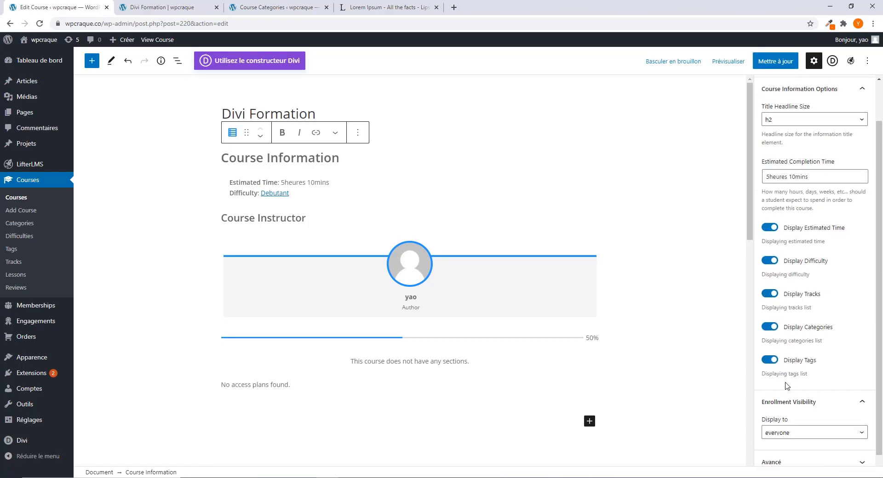
left_click(776, 363)
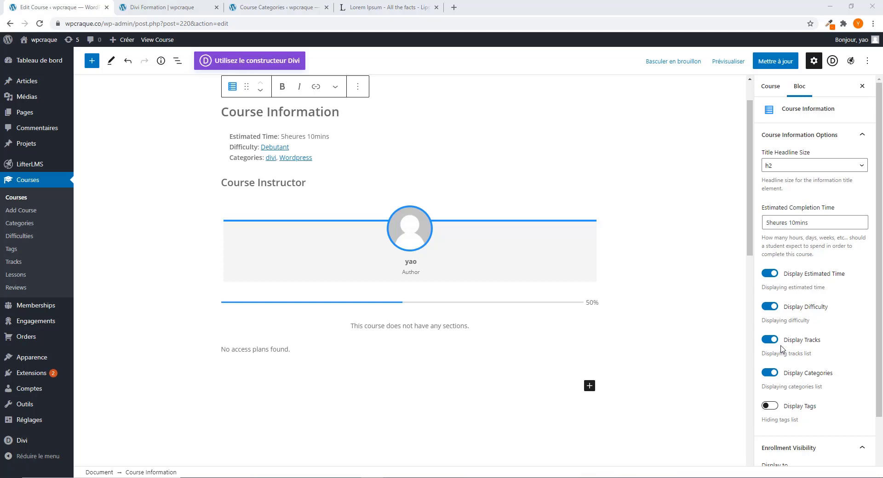
Step: Show the course-level settings and bring up the featured image section
left_click(770, 86)
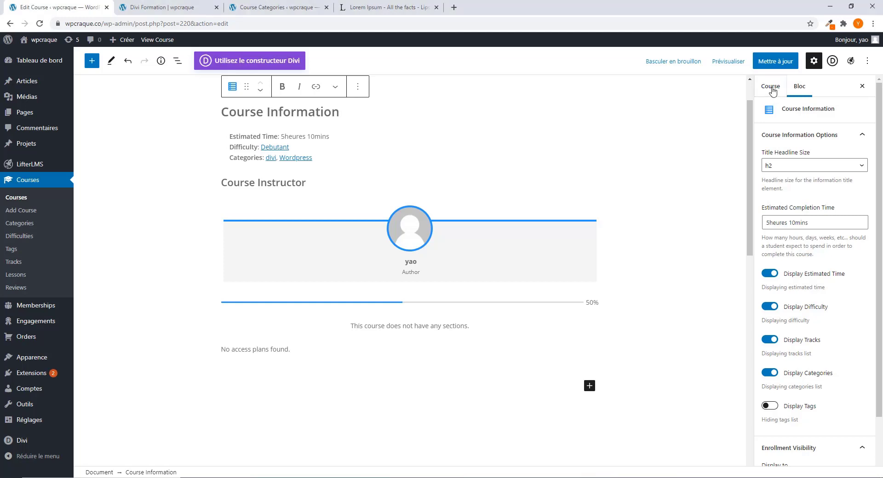
scroll(751, 299, "down", 1)
scroll(752, 299, "down", 3)
scroll(816, 350, "down", 6)
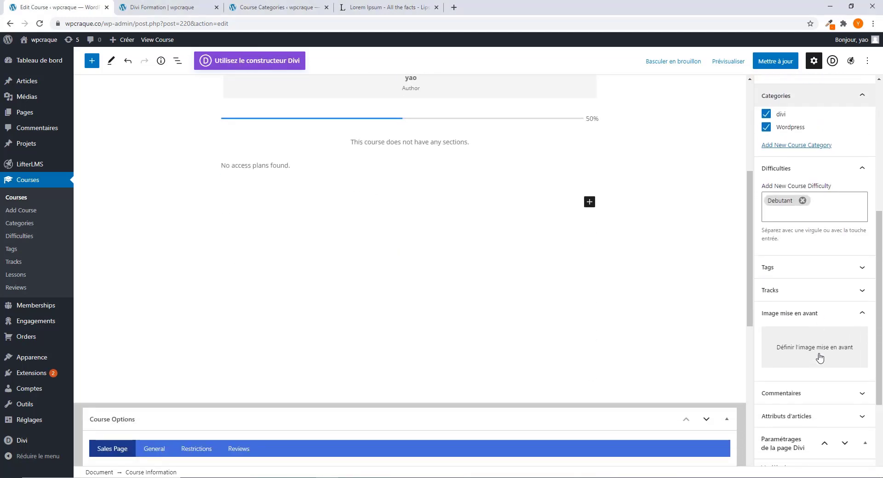
left_click(823, 308)
left_click(824, 309)
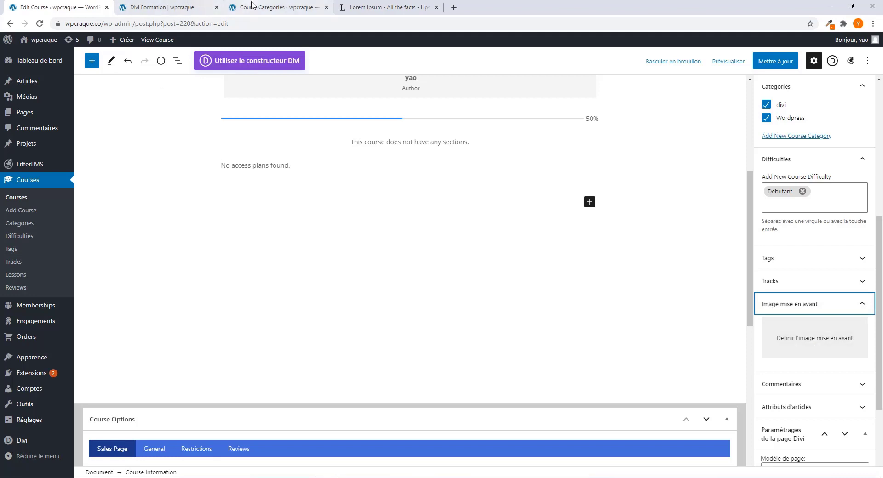
Step: Load wpcraque.info in place of the Course Categories page and examine the images on its popular course cards
left_click(176, 10)
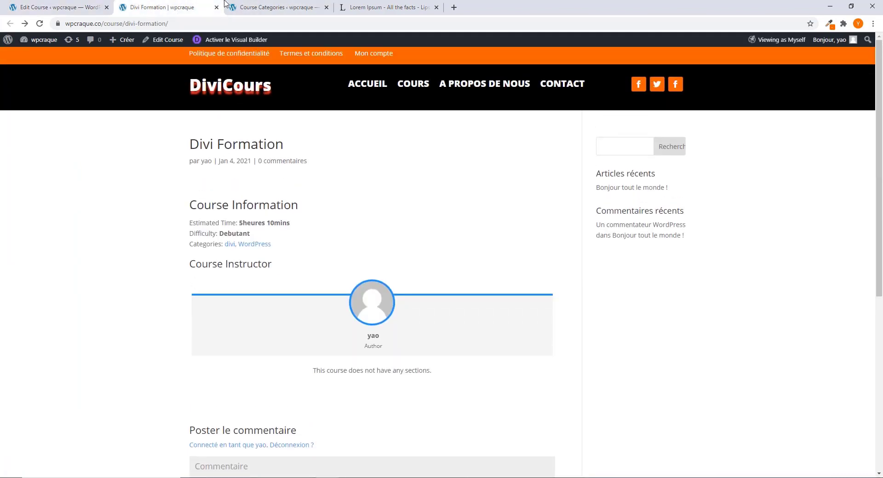
left_click(278, 7)
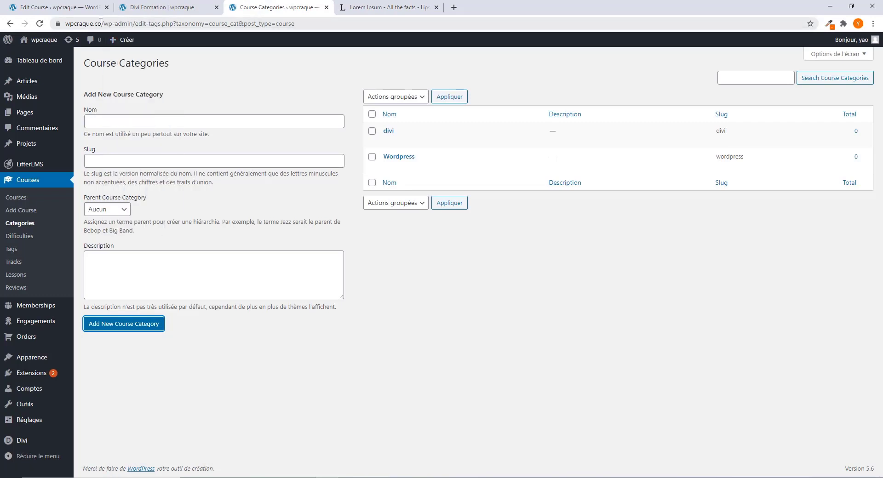
left_click_drag(97, 23, 386, 20)
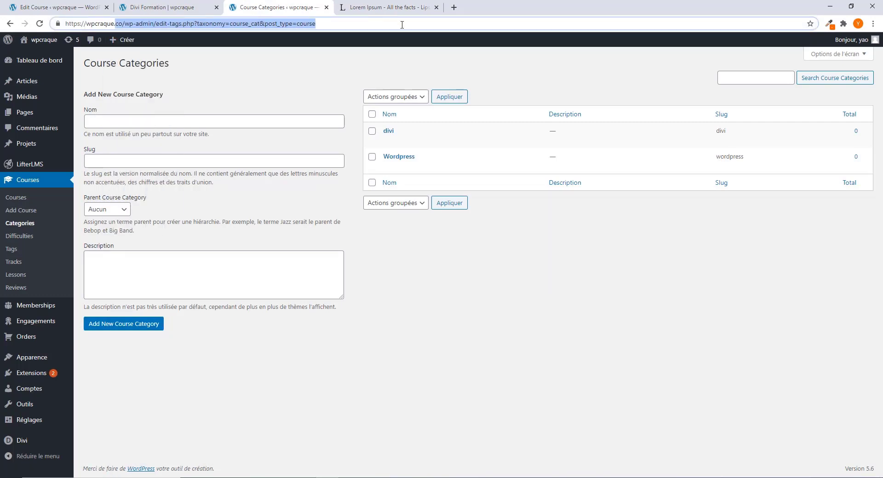
type("in")
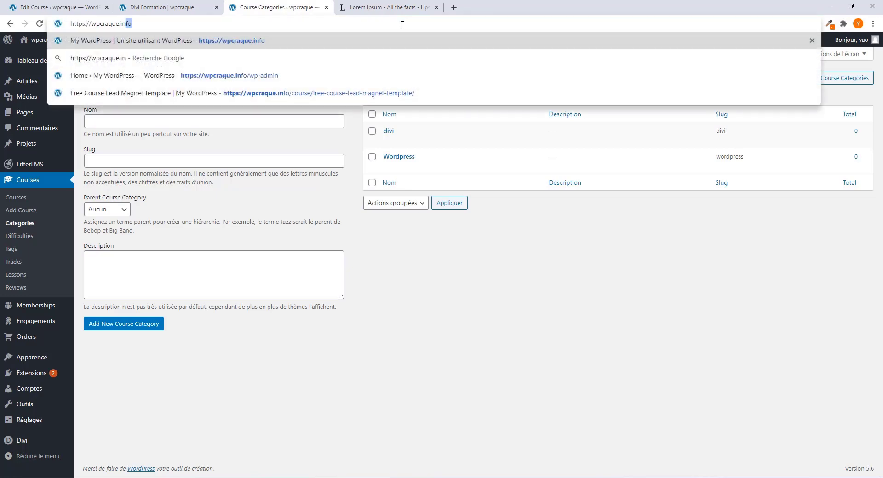
key("Return")
scroll(405, 204, "down", 10)
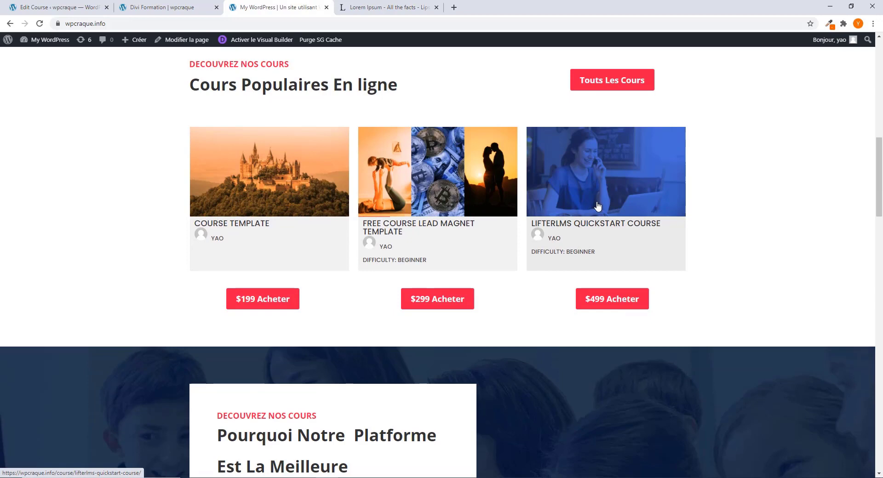
Step: Return to the Divi Formation editor and select the photo of hands typing on a white keyboard from the media library for the featured image
left_click(59, 11)
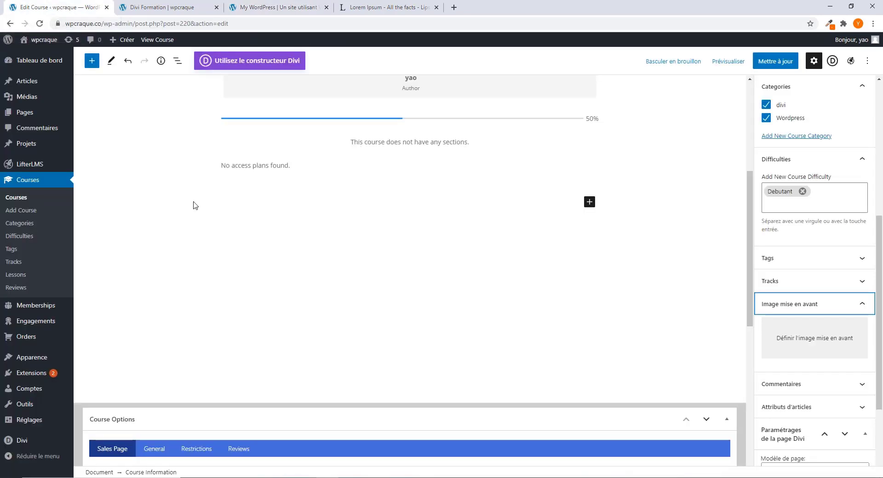
left_click(801, 351)
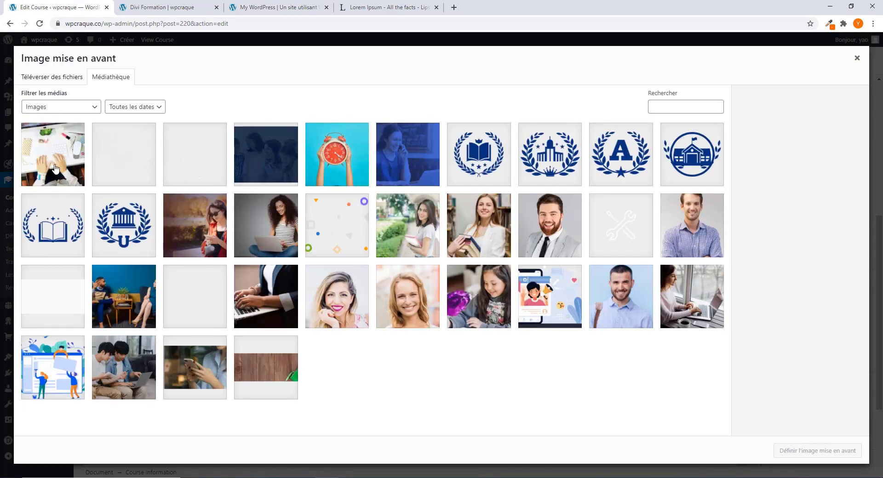
left_click(55, 168)
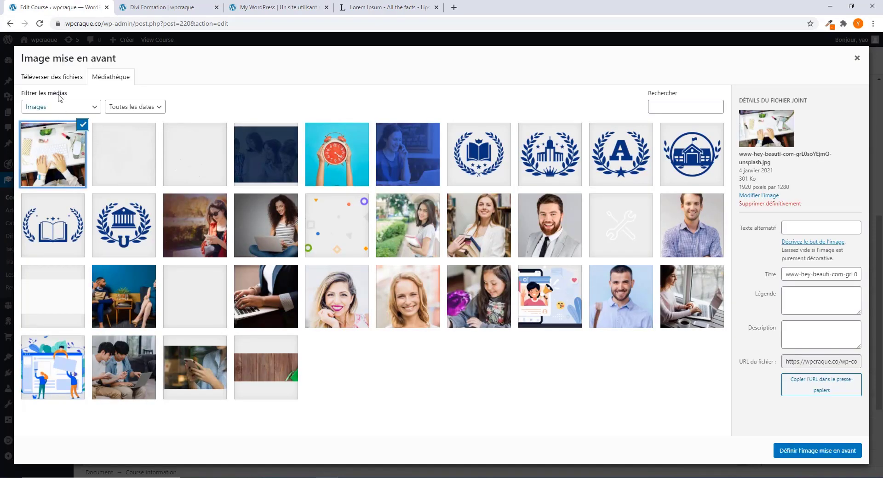
left_click(60, 78)
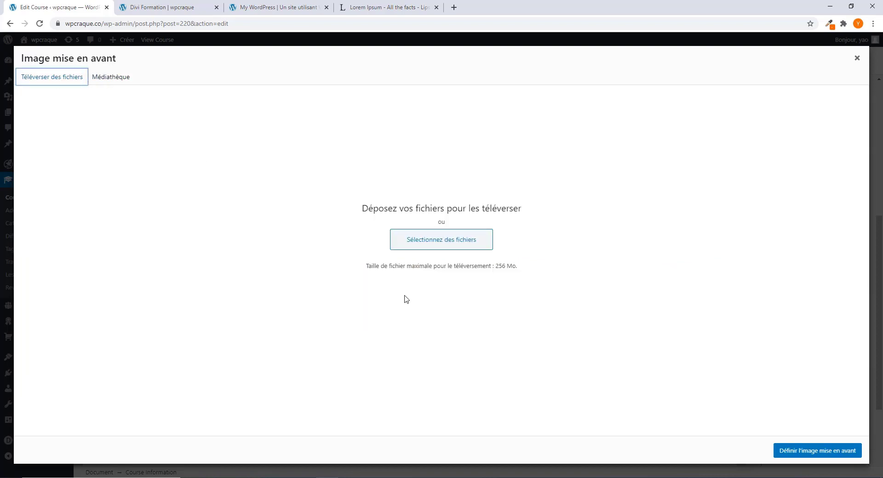
left_click(413, 248)
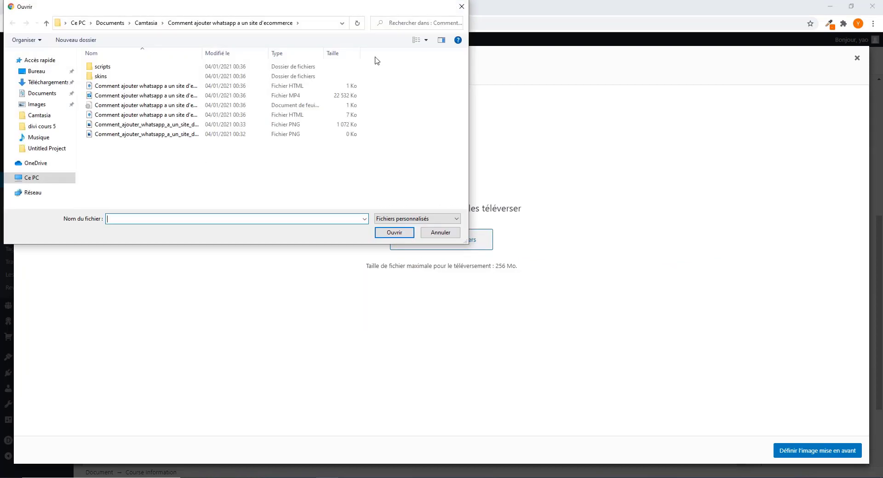
left_click(462, 6)
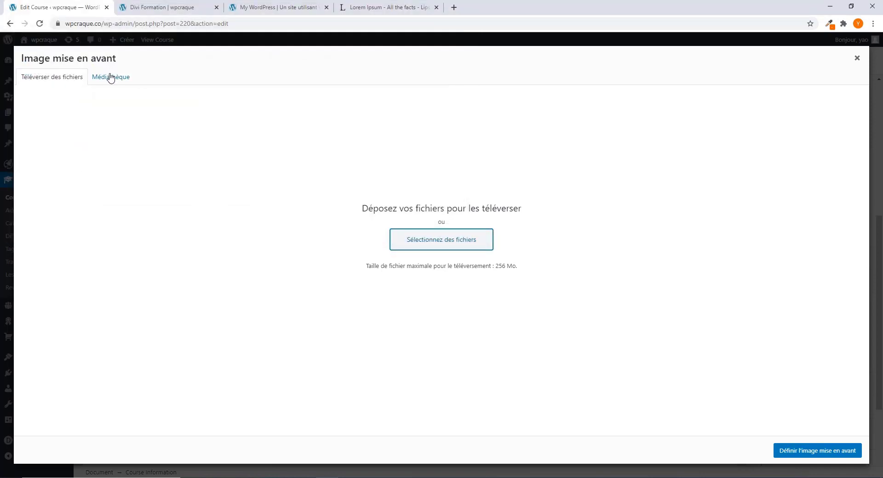
left_click(110, 76)
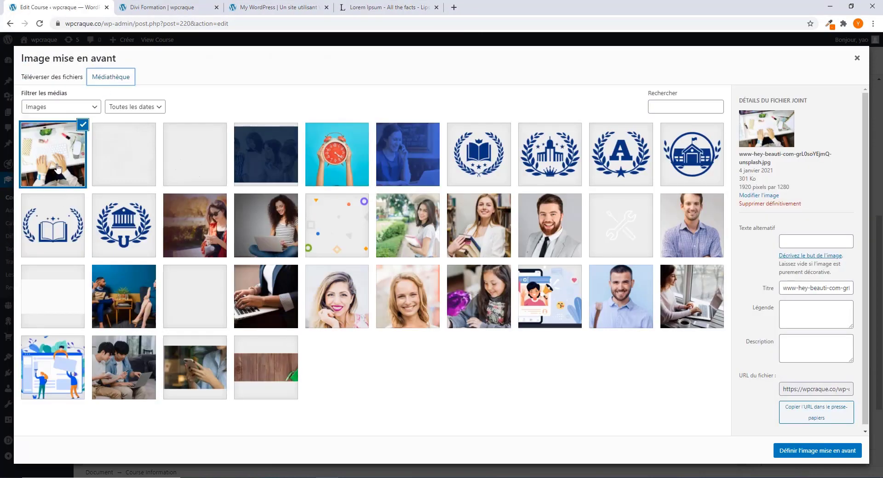
Step: Assign the selected keyboard photo as the course's featured image and update the course
left_click(782, 454)
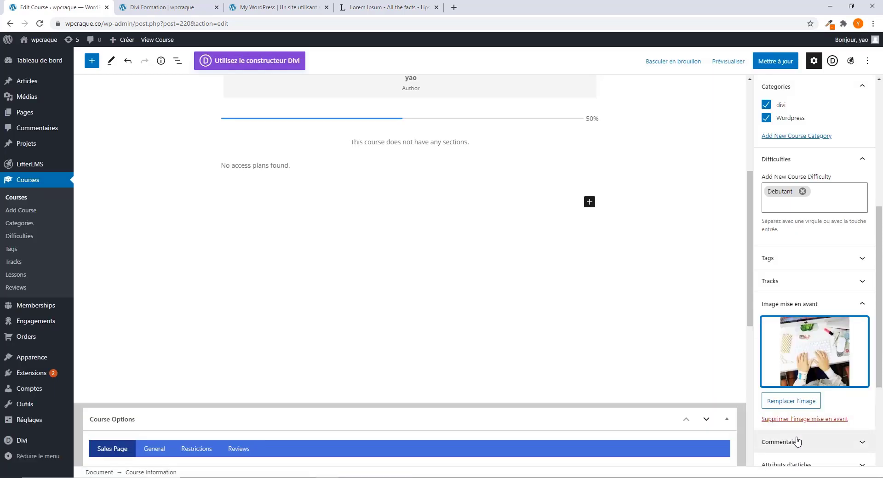
scroll(783, 416, "down", 4)
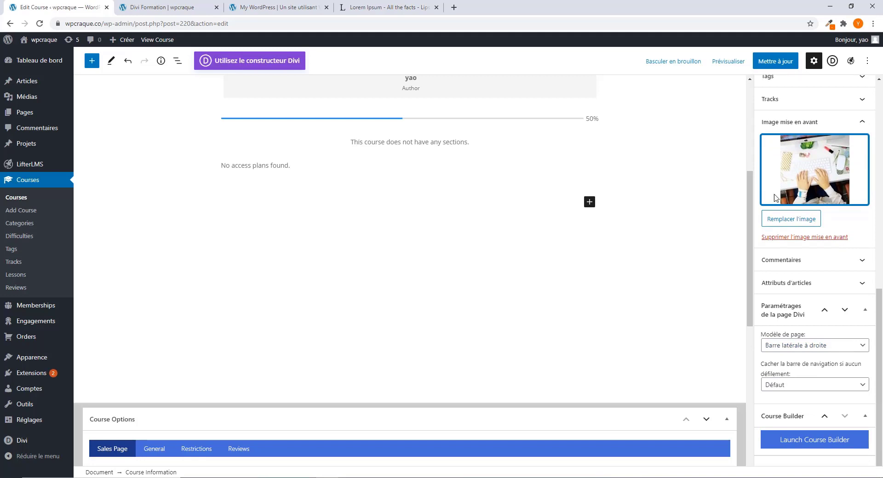
left_click(774, 62)
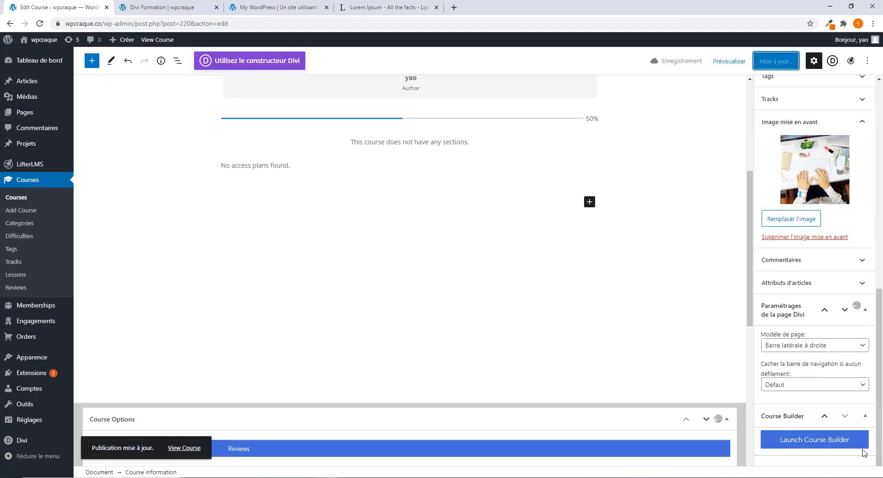
Step: Reload the published Divi Formation page and check the featured image and the course content below it
left_click(174, 7)
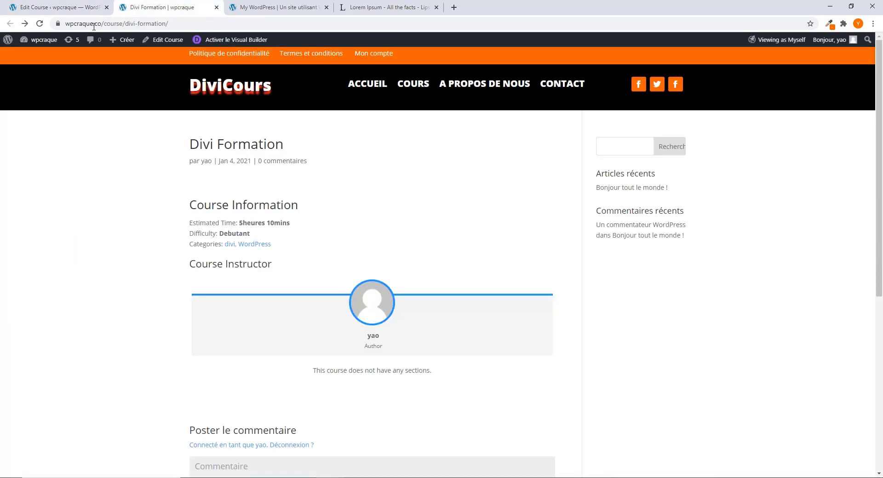
left_click(40, 23)
scroll(391, 275, "down", 4)
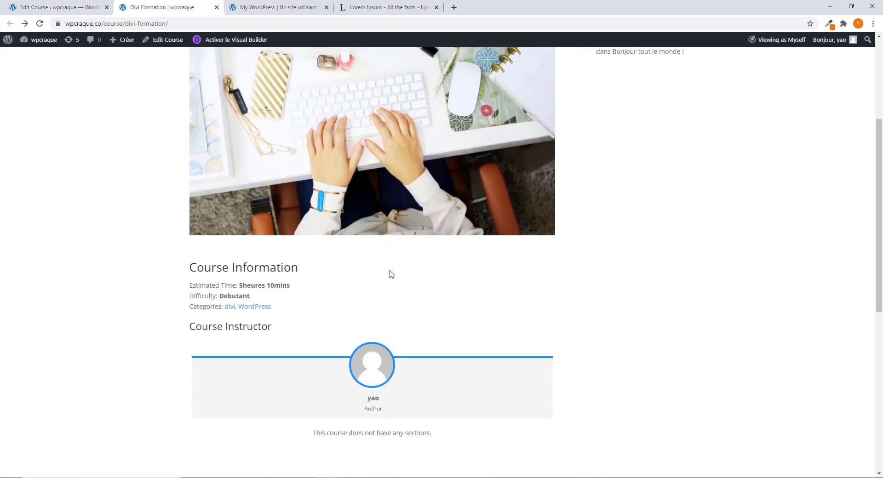
scroll(391, 275, "up", 4)
scroll(390, 275, "down", 8)
scroll(391, 281, "up", 4)
Step: Launch the Course Builder from the Divi Formation editor and review the published course page
left_click(56, 7)
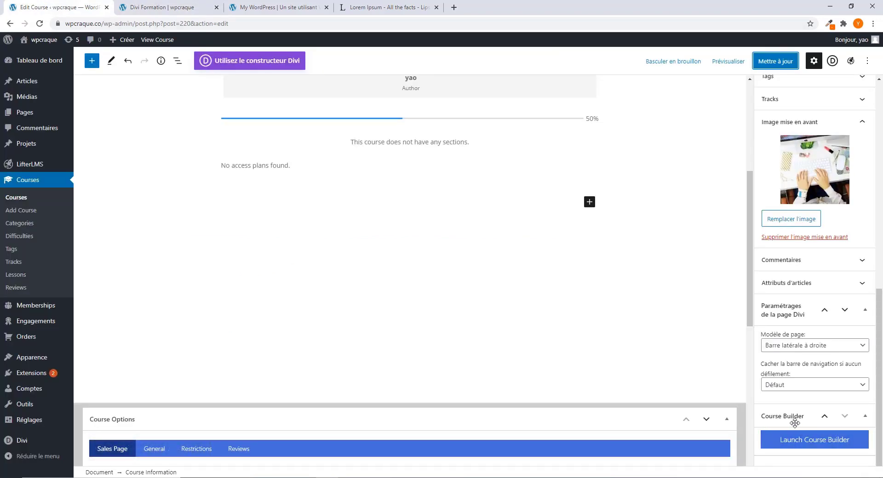
left_click(808, 444)
key("ctrl+Tab")
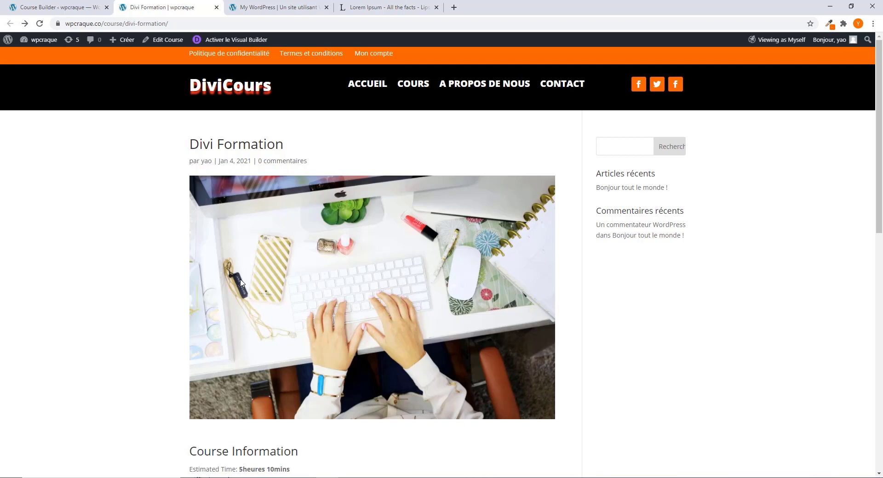
scroll(241, 282, "down", 2)
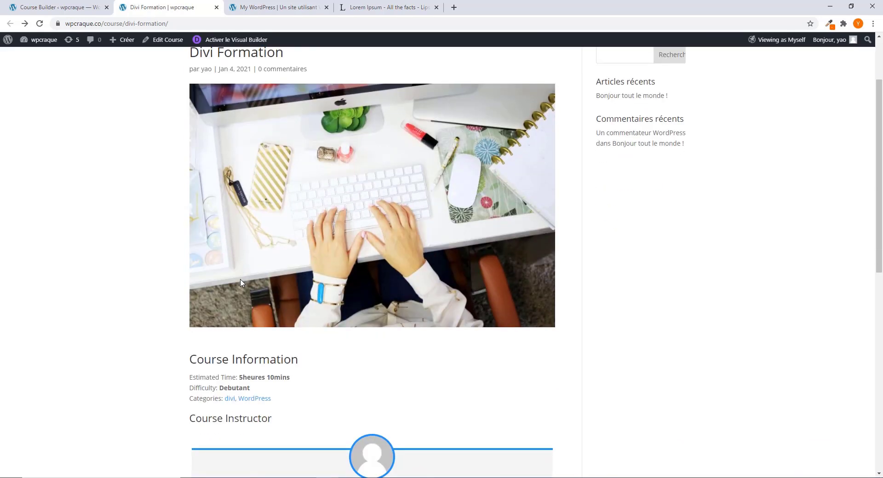
Step: Return to the Course Builder and add a first section titled "Introduction: divi cours"
left_click(73, 10)
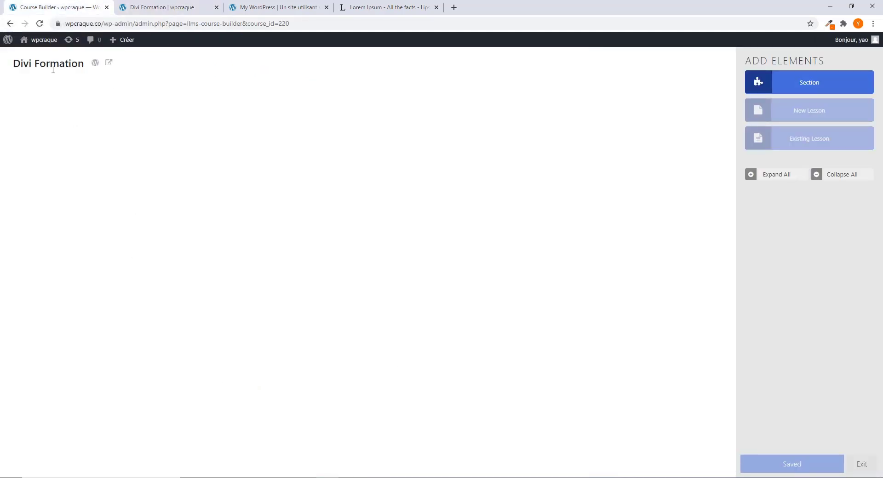
left_click(820, 89)
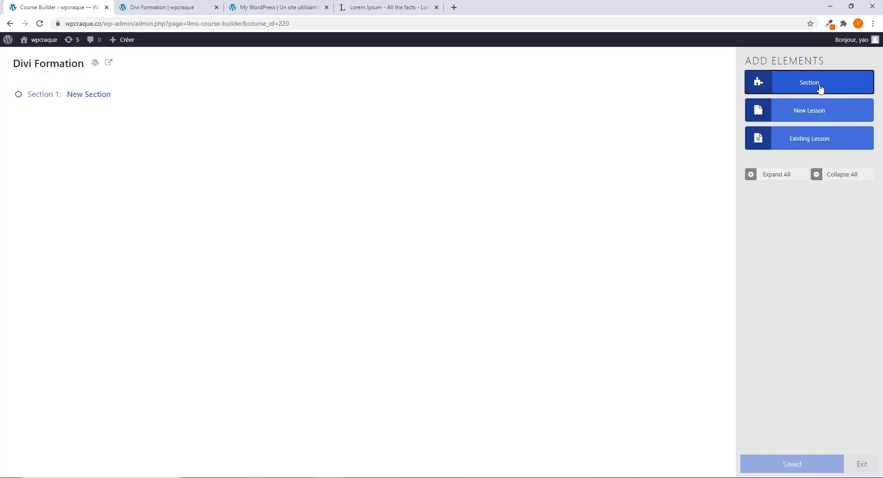
left_click(94, 94)
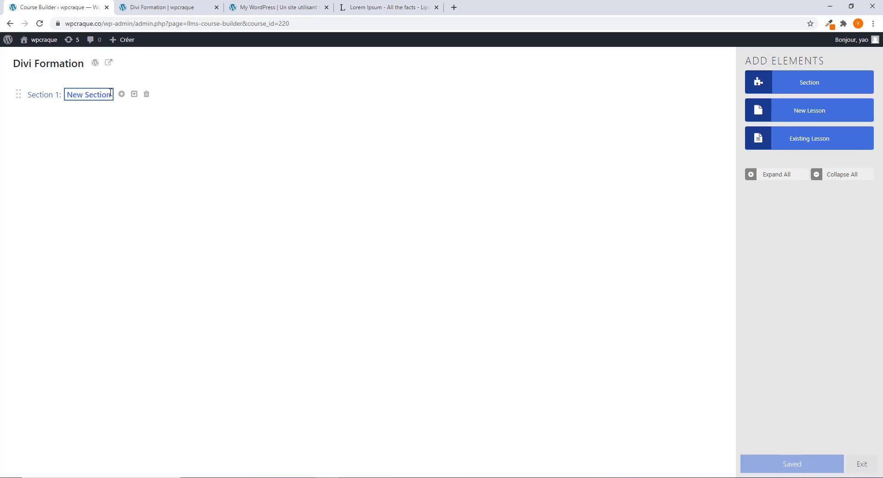
left_click_drag(111, 92, 64, 93)
key("BackSpace")
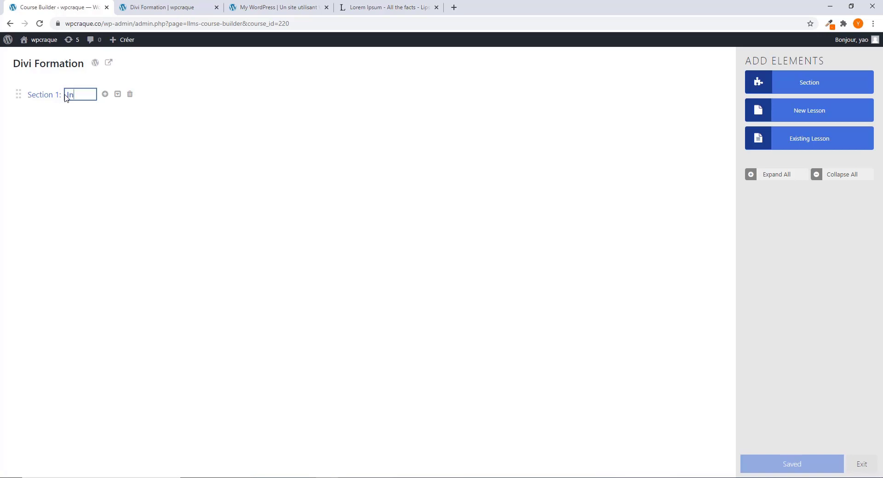
type("Introduction")
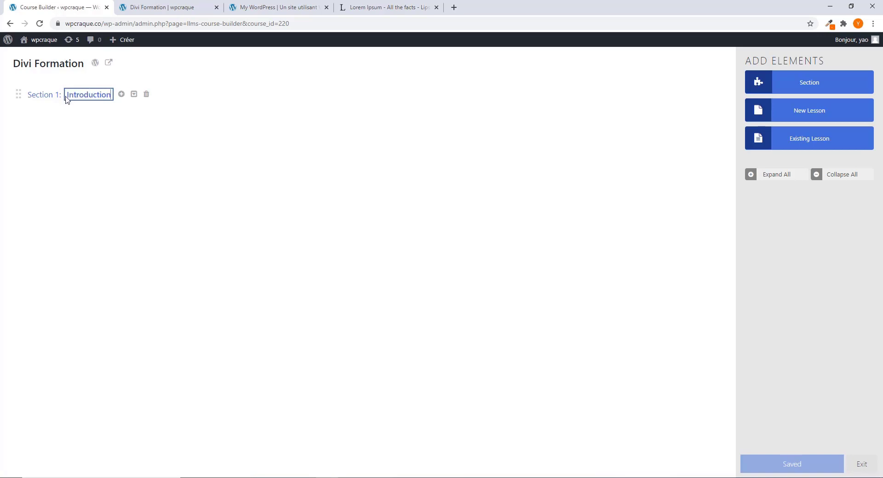
type(": divi coy")
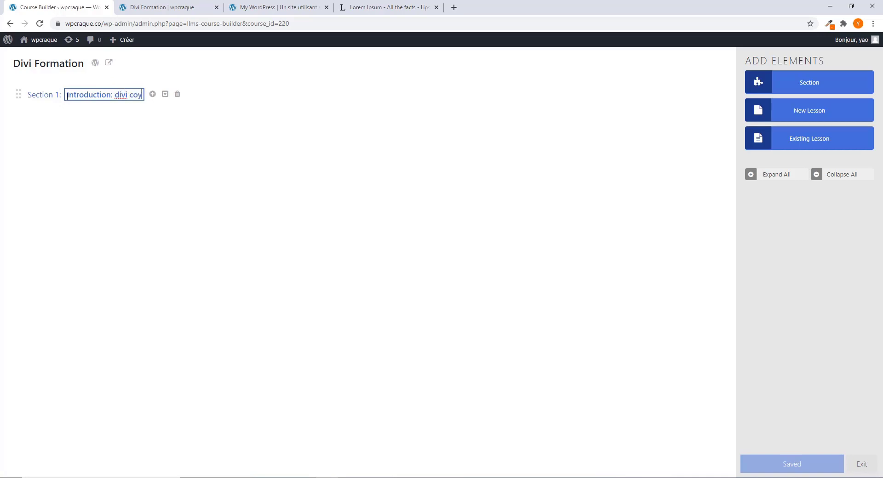
key("BackSpace")
type("urs")
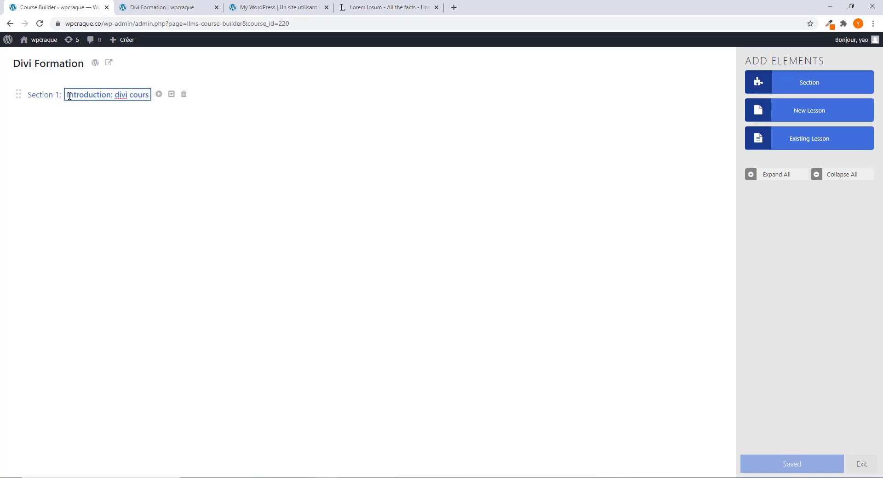
key("Return")
Step: Add two new lessons to the introduction section and title the first one "leçon1: divi builder"
left_click(119, 95)
left_click(799, 119)
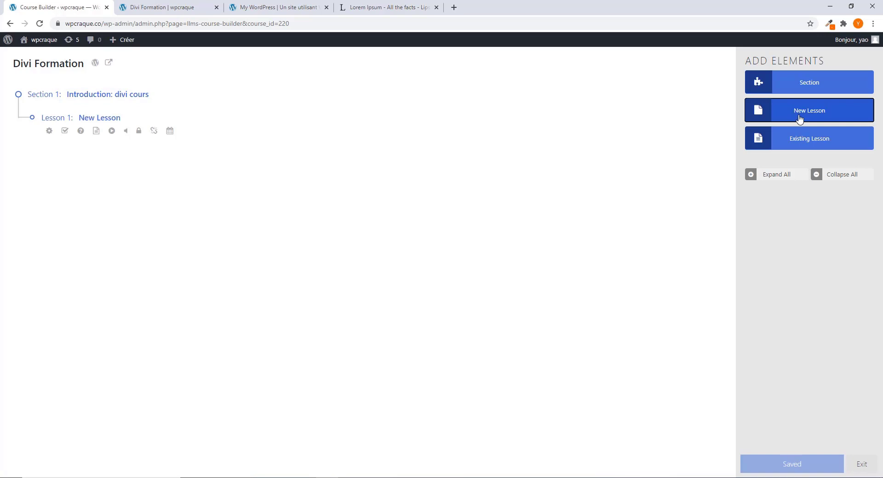
left_click(800, 119)
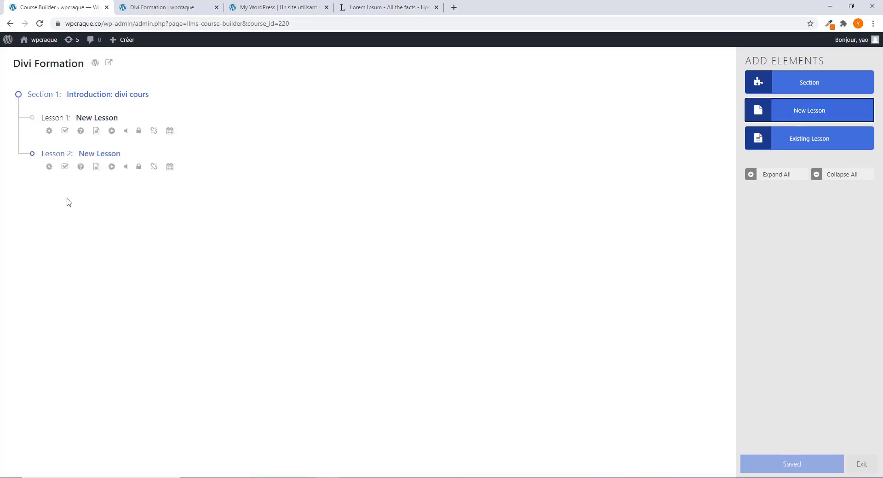
left_click(114, 117)
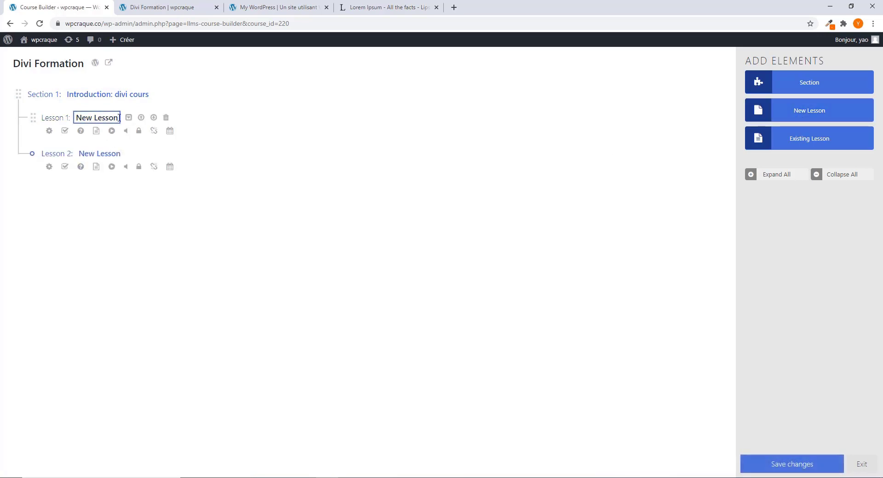
key("Return")
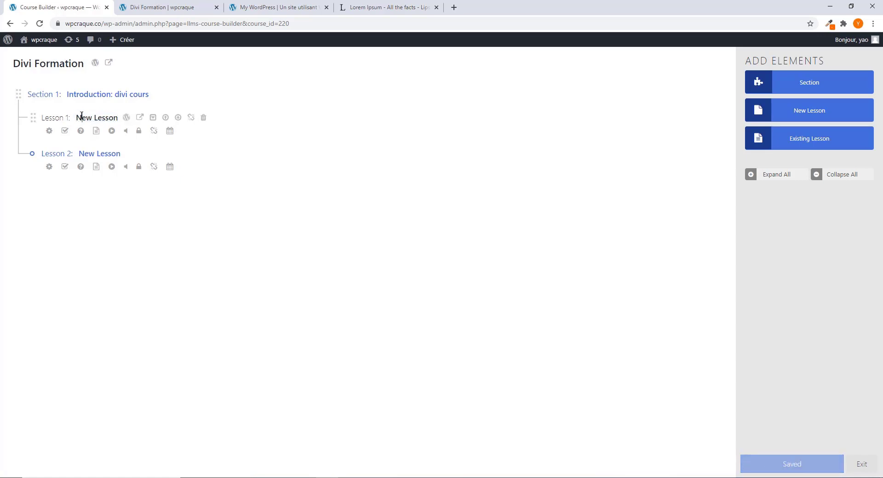
left_click(81, 116)
key("BackSpace")
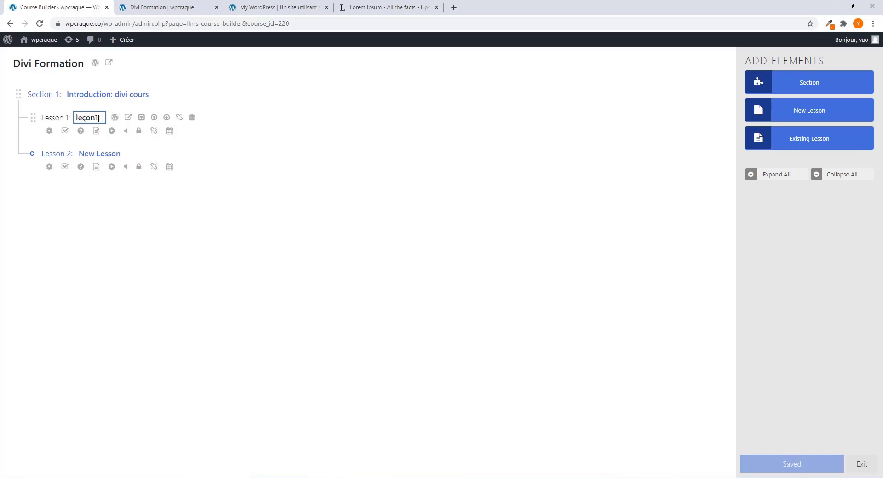
type(": divi builder")
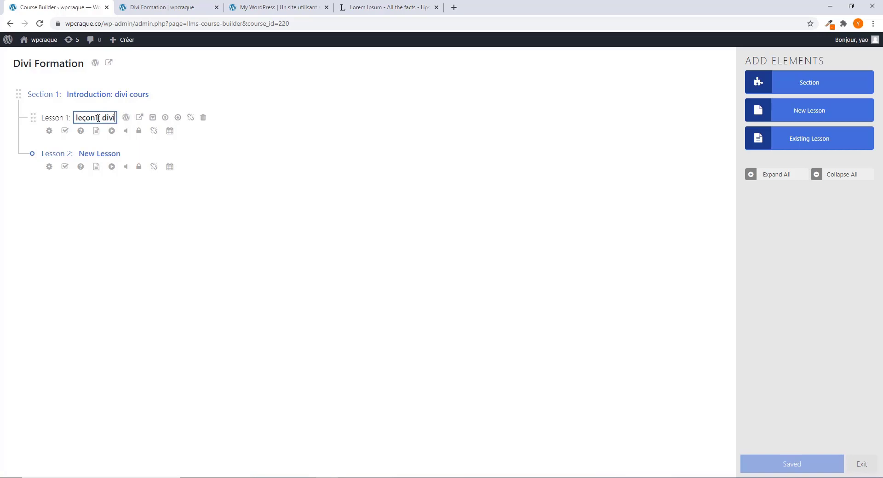
Step: Title the second lesson of the introduction section "Leçon2: Divi carrousel"
left_click(114, 155)
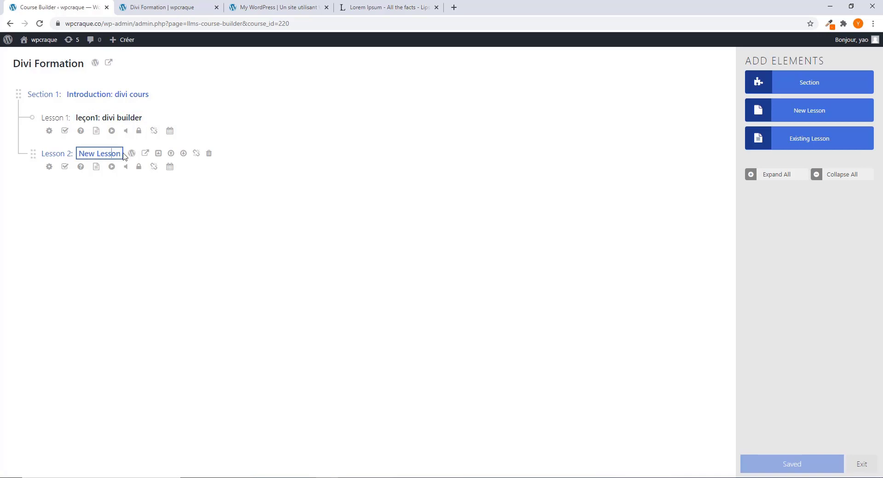
left_click_drag(123, 156, 69, 157)
type("Leçon: D")
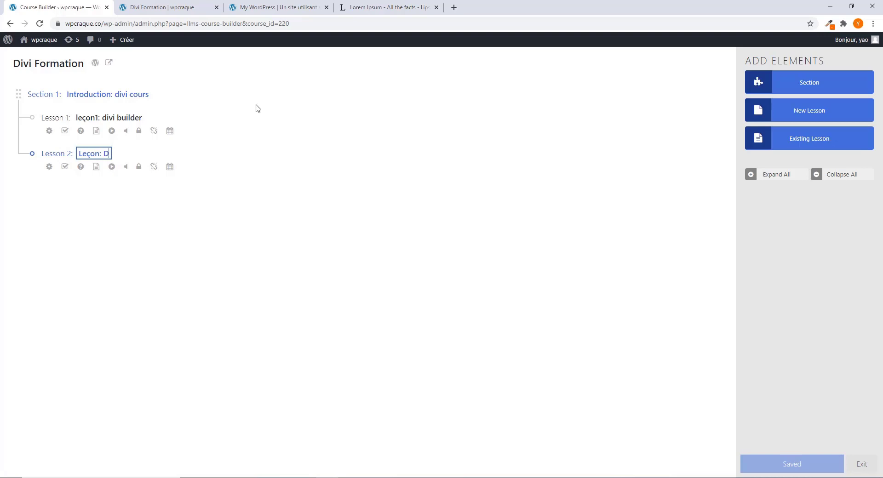
type("ivi carrousel")
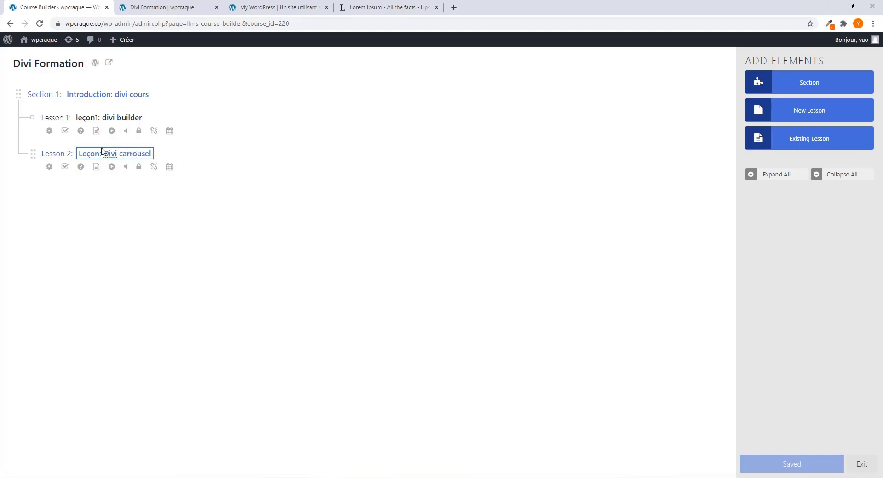
left_click(87, 94)
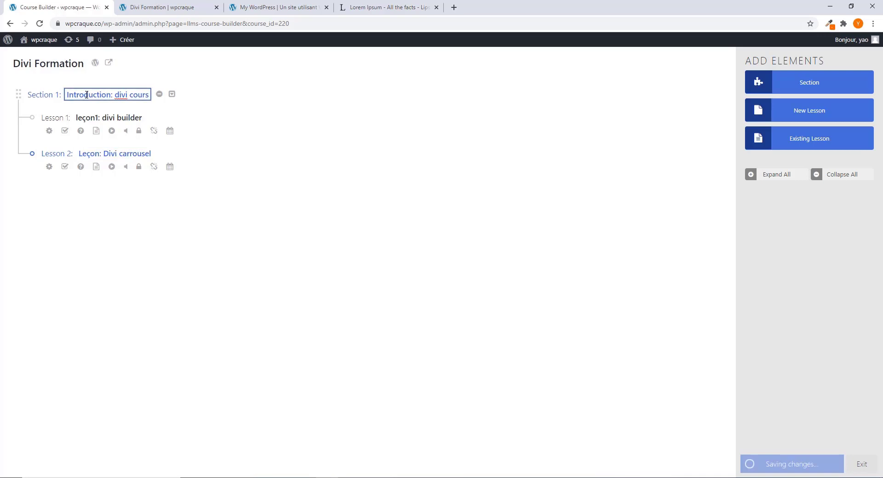
left_click(97, 118)
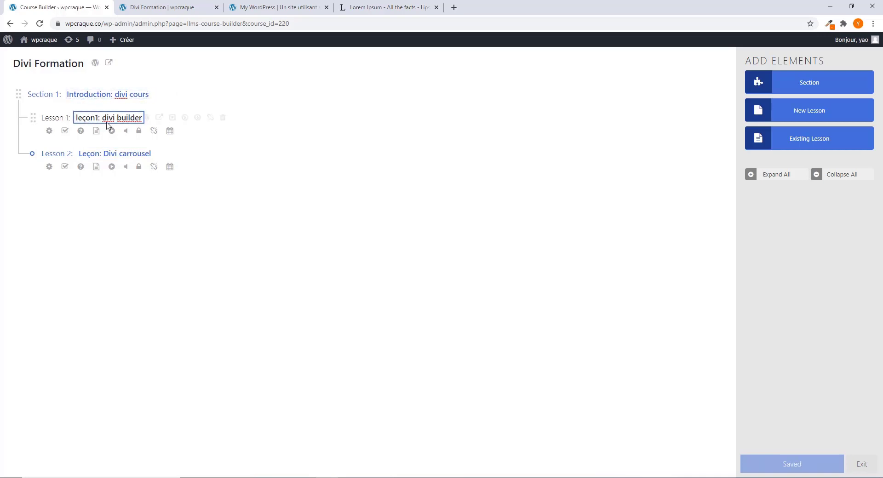
left_click(99, 152)
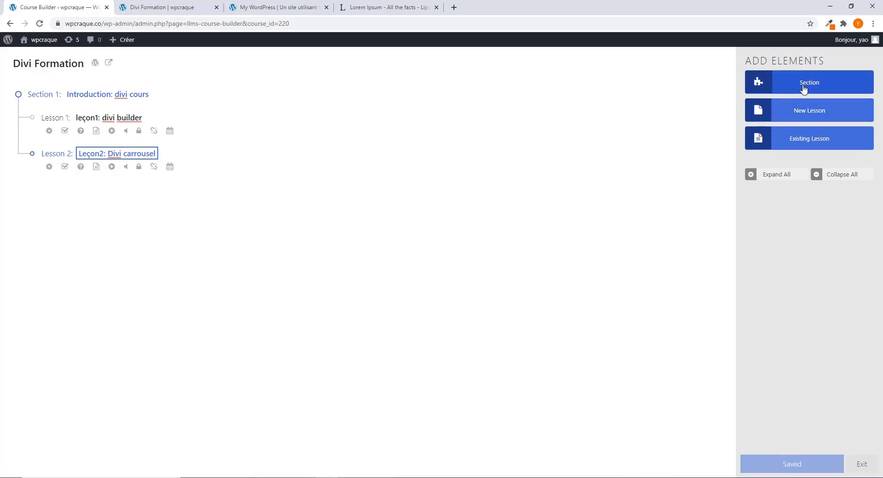
left_click(610, 153)
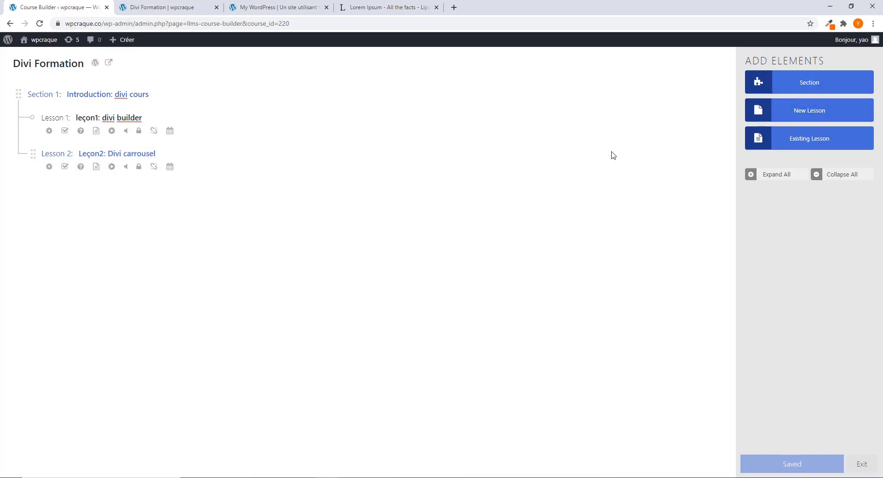
Step: Add a second section titled "connaissance générale wordpress", using the spelling suggestion for the accented word
left_click(796, 86)
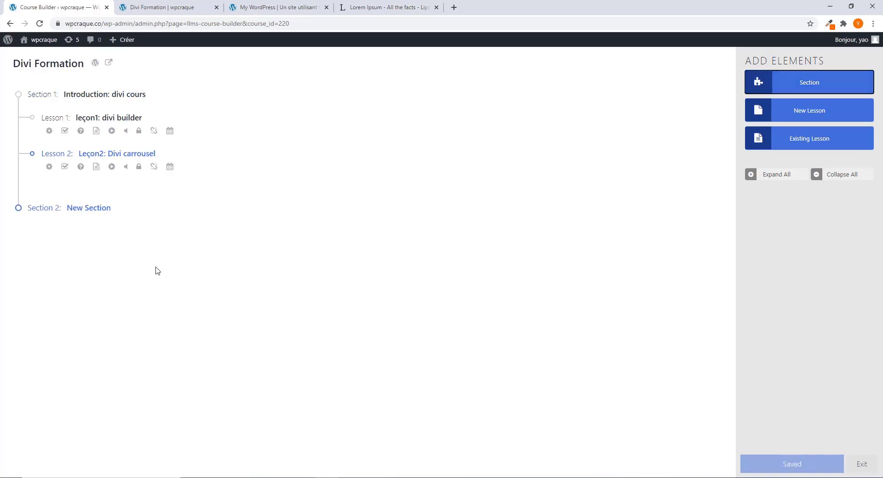
left_click(111, 208)
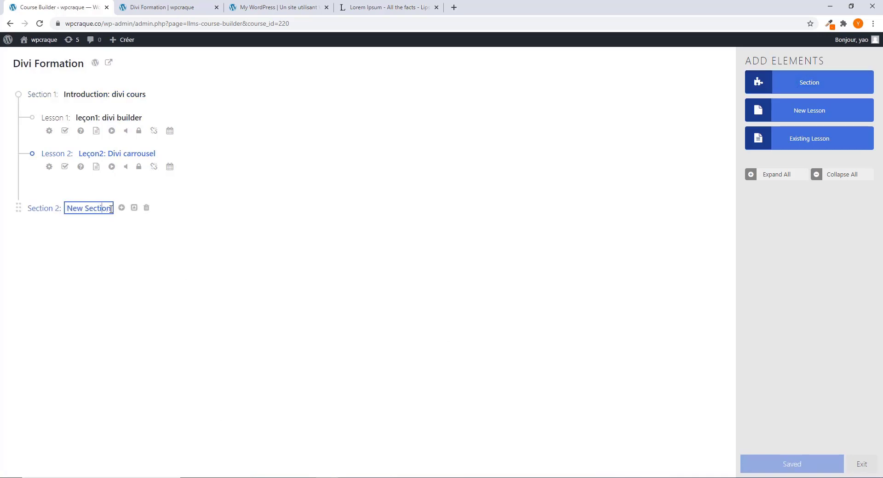
triple_click(112, 210)
type("c")
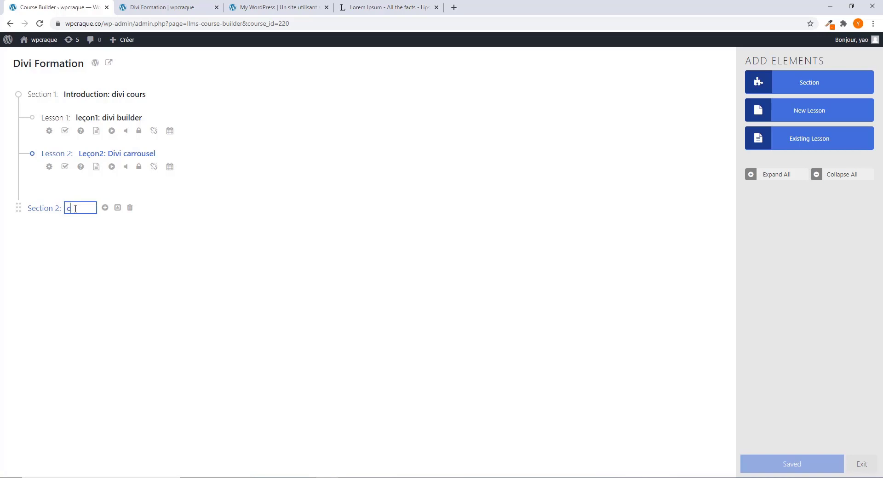
type("onnaissance genera")
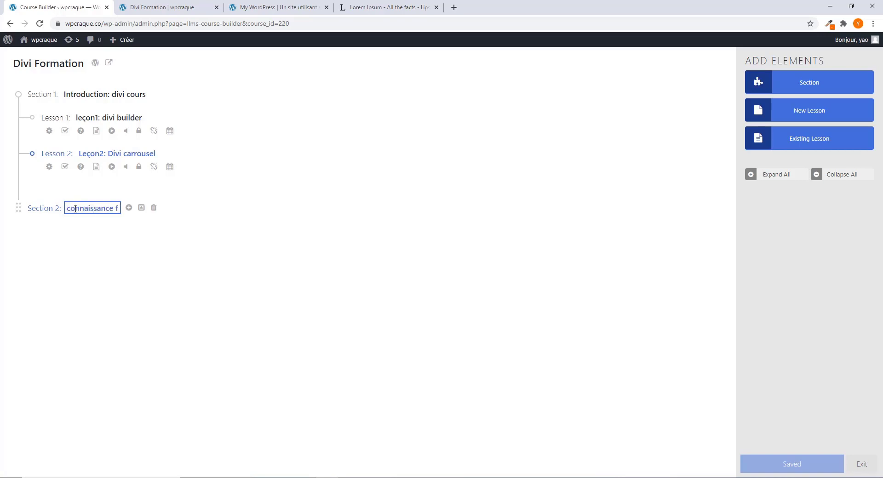
type("l")
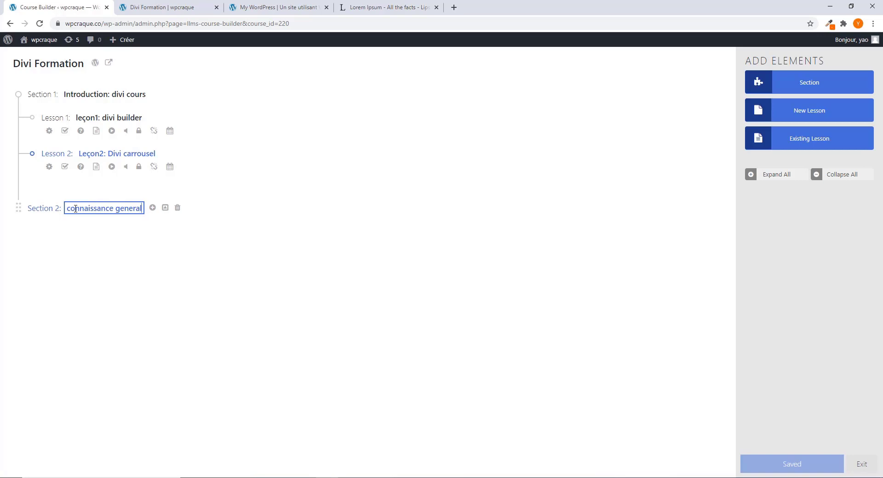
type("e wordpress")
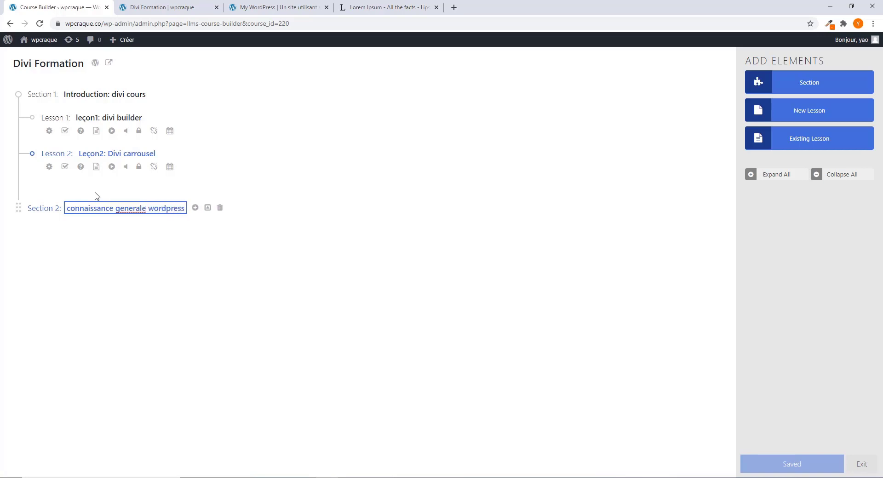
right_click(132, 211)
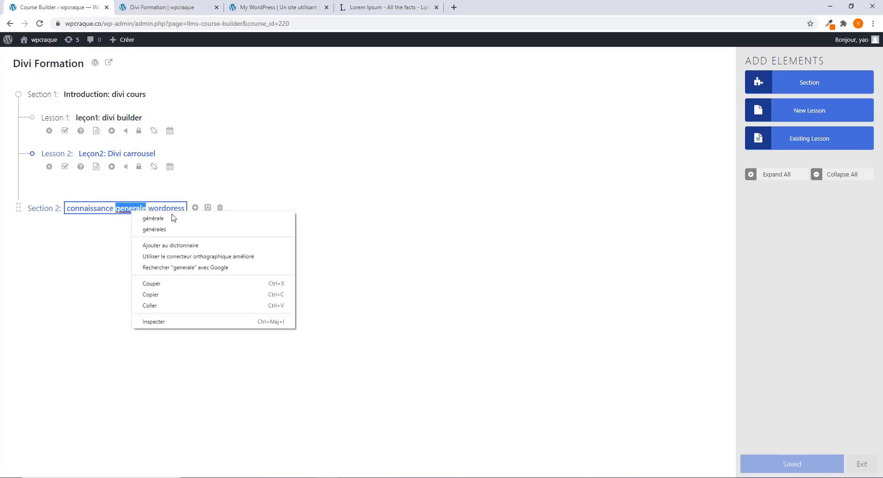
left_click(161, 219)
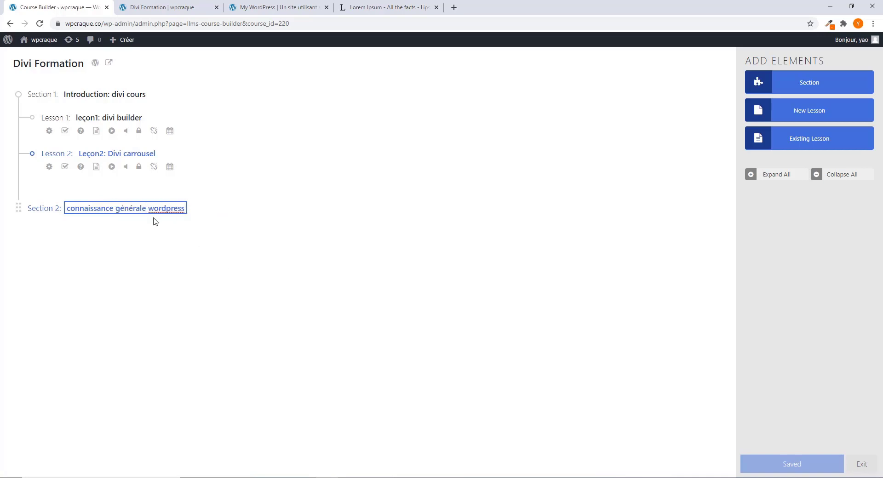
Step: Add a new lesson to the second section and title it "leçon1: wordpress reglages"
left_click(796, 117)
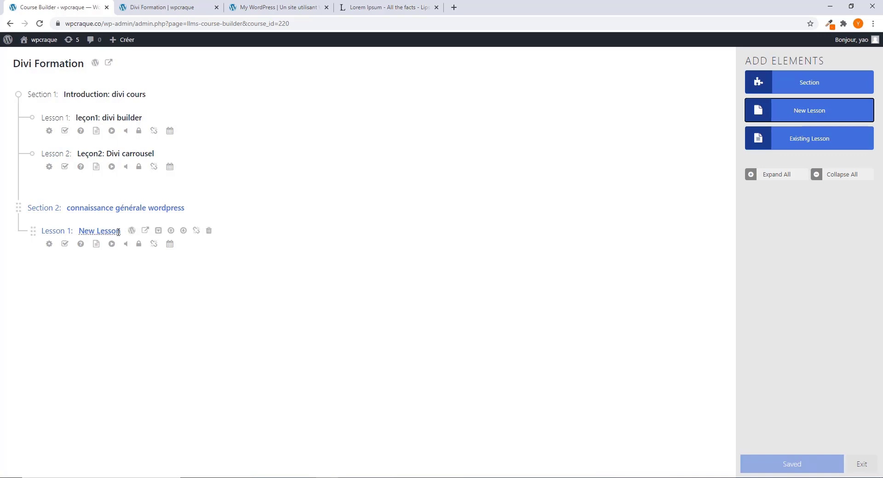
left_click(119, 231)
triple_click(119, 232)
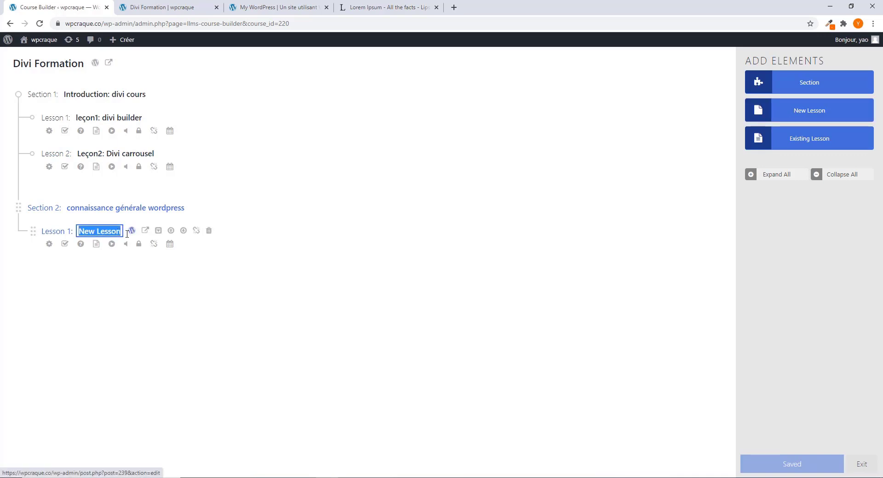
type("I")
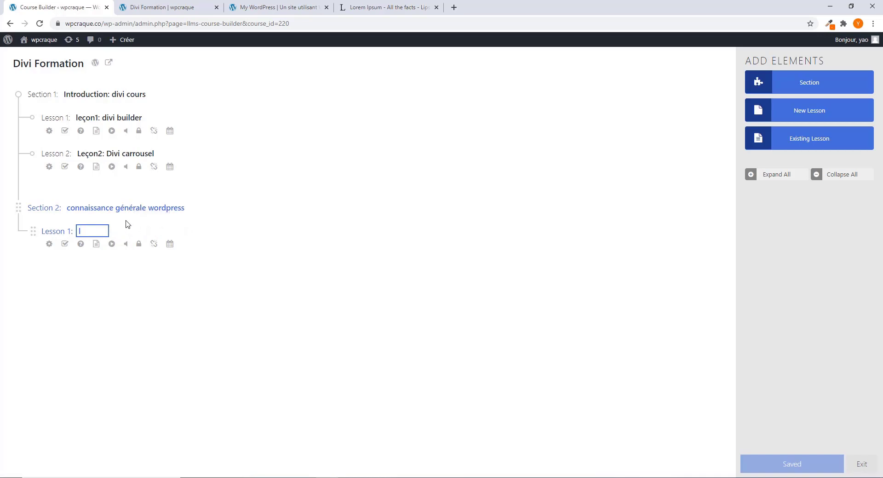
type("eçon1: wordpress reglages")
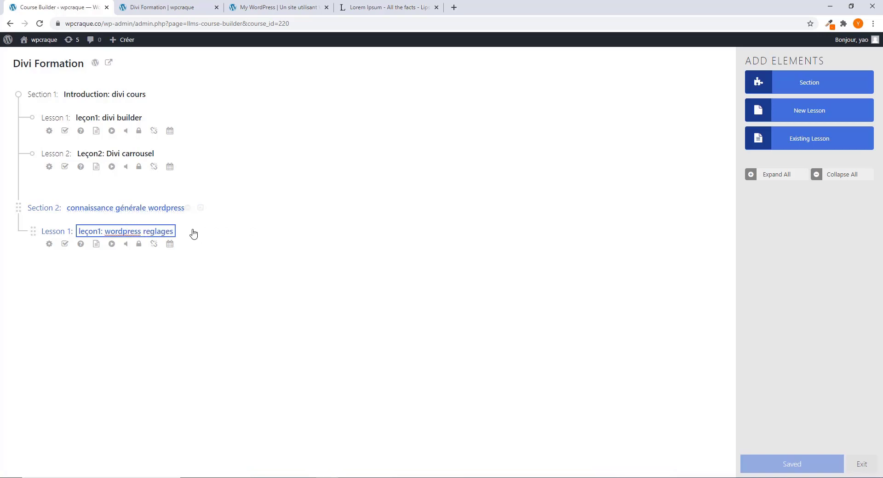
Step: Browse the existing lessons offered for adding to the course and close the list without choosing one
left_click(806, 143)
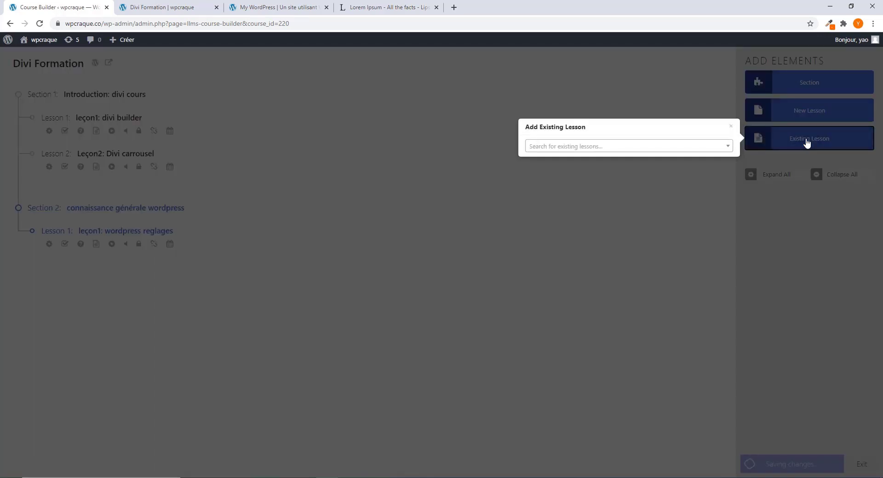
left_click(697, 151)
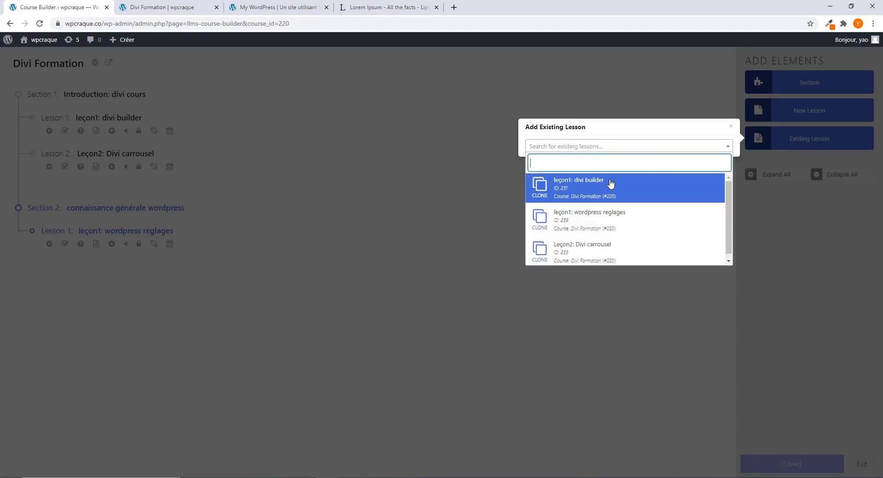
key("Down")
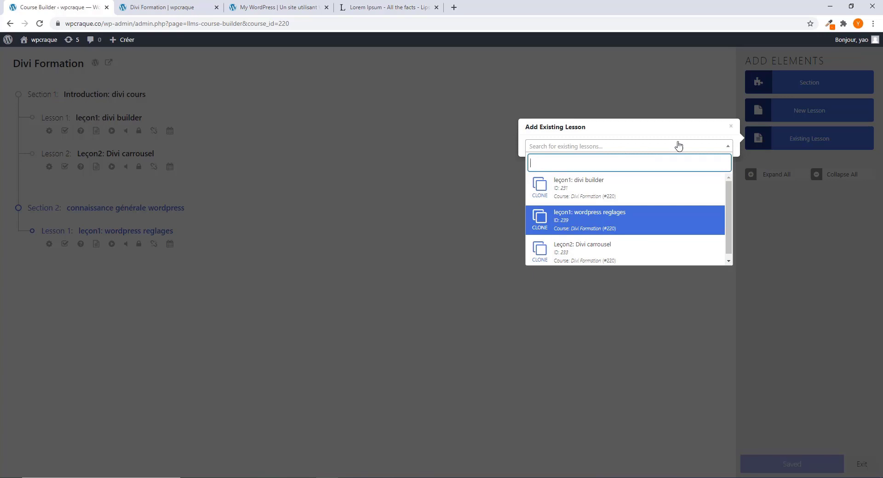
left_click(731, 127)
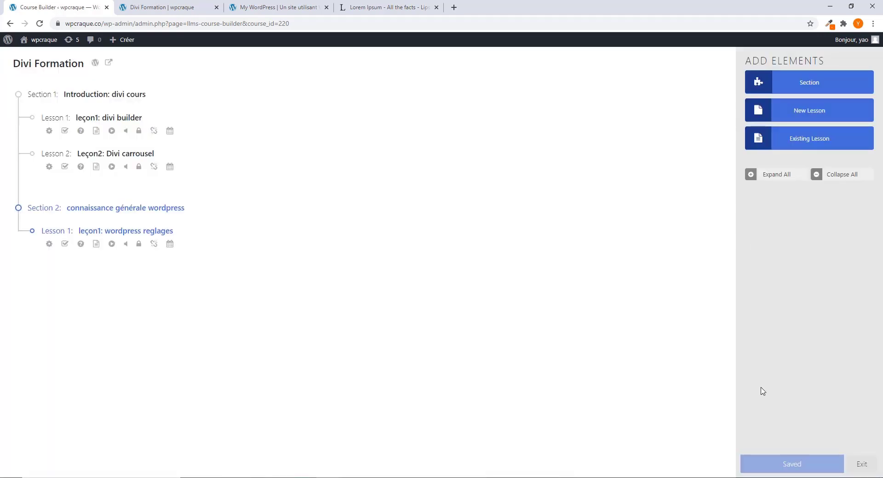
Step: Reload the public Divi Formation course page and examine the sections and lessons listed below the course instructor
left_click(128, 6)
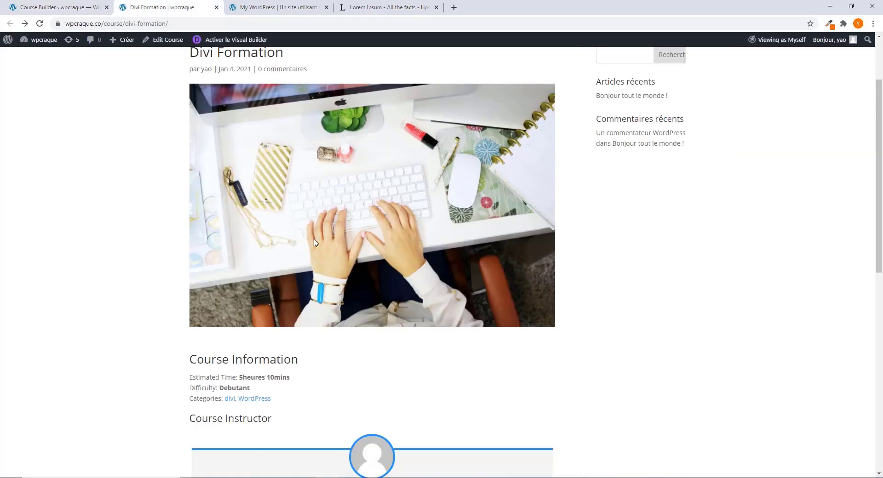
scroll(343, 187, "down", 5)
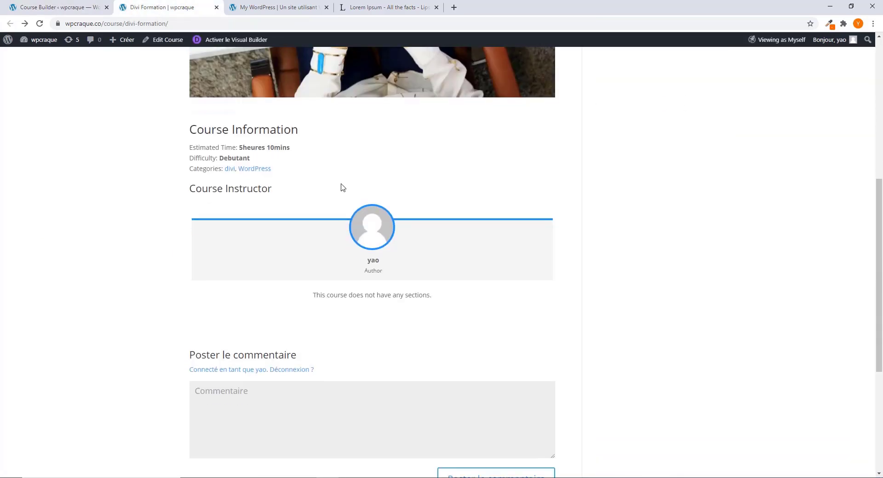
left_click(58, 7)
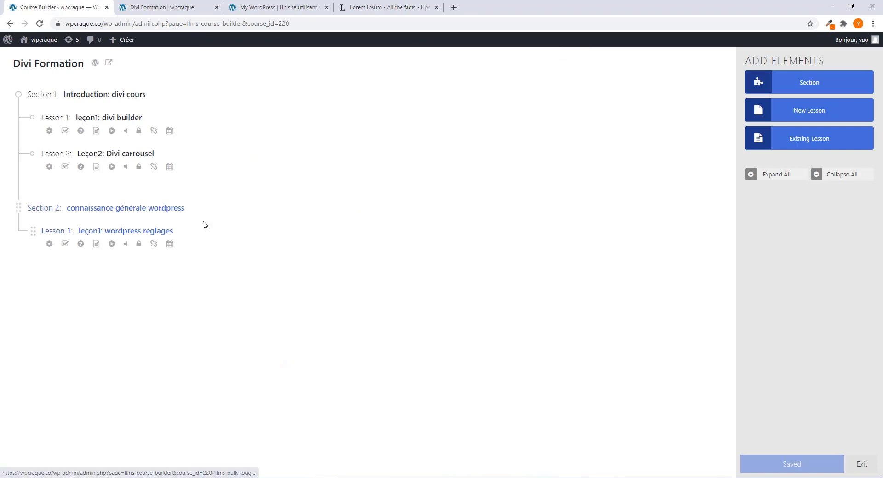
left_click(161, 8)
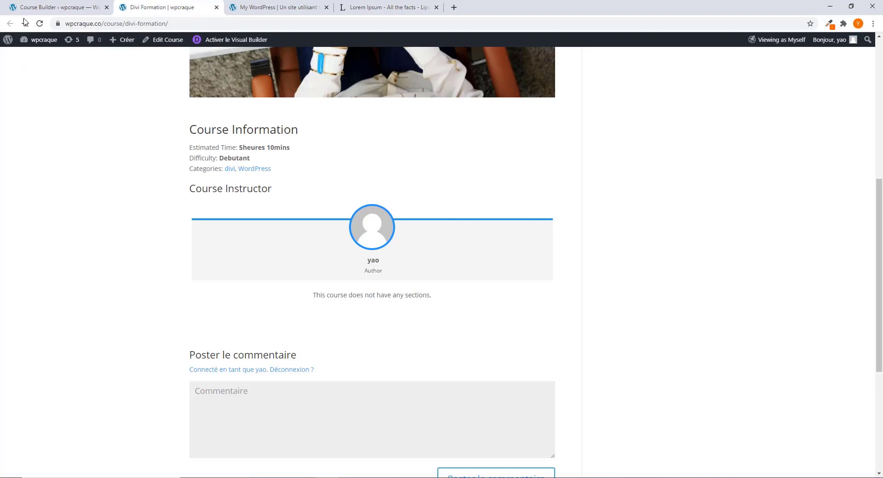
left_click(40, 23)
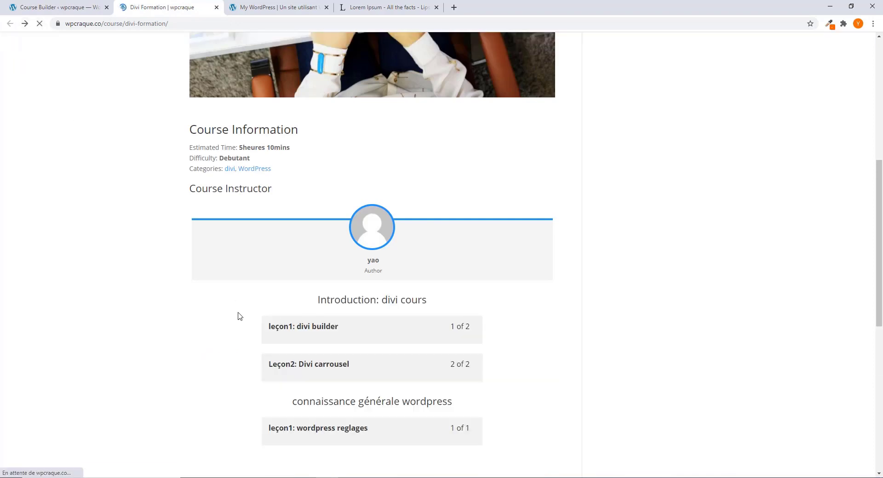
scroll(355, 343, "down", 5)
scroll(368, 276, "up", 2)
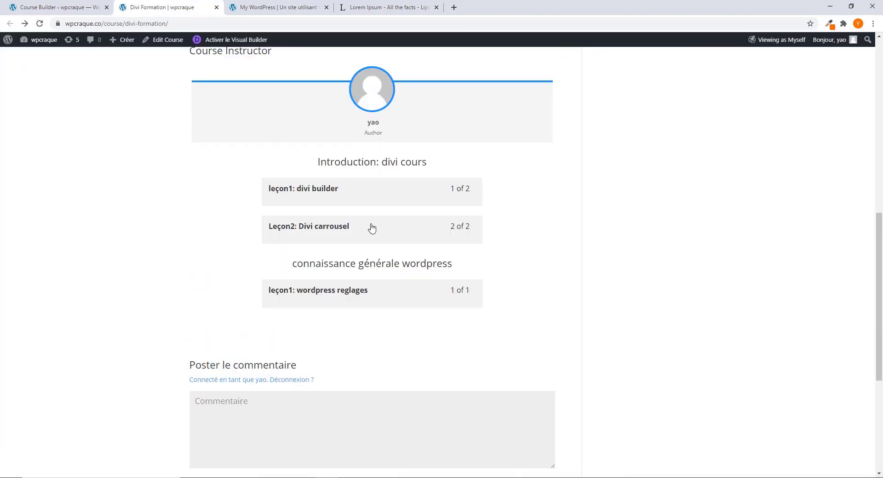
scroll(340, 237, "up", 2)
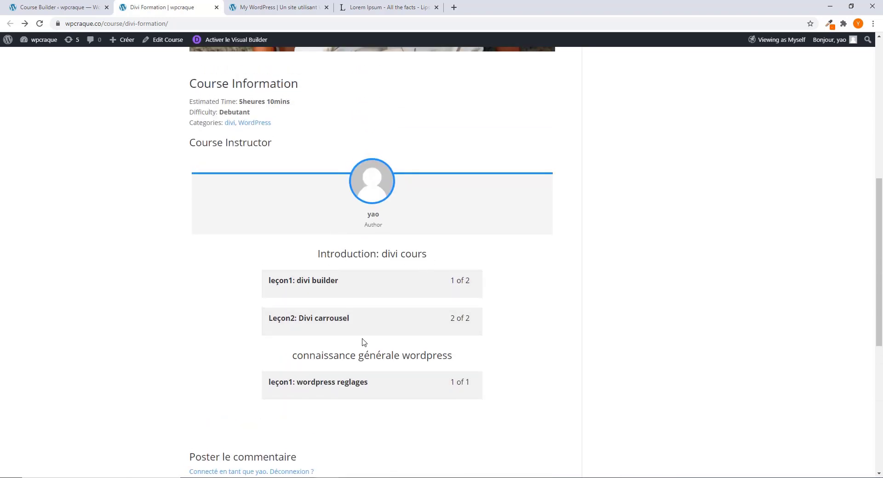
scroll(364, 342, "down", 1)
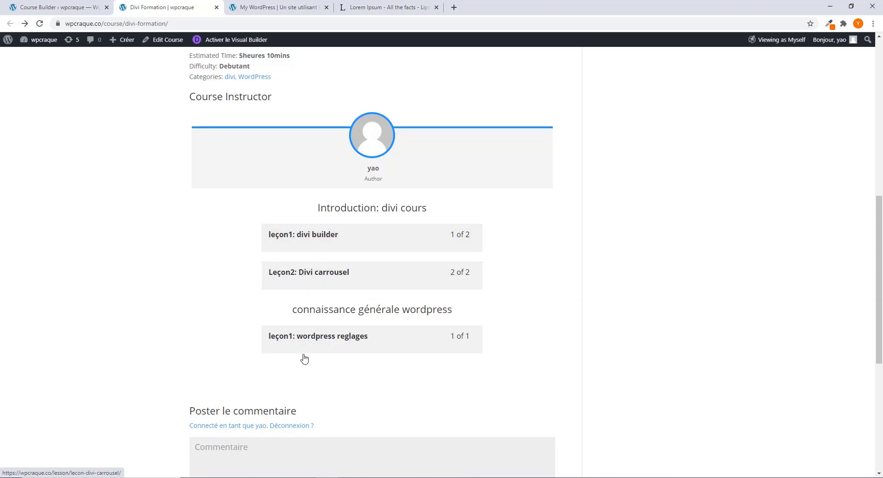
scroll(304, 359, "down", 2)
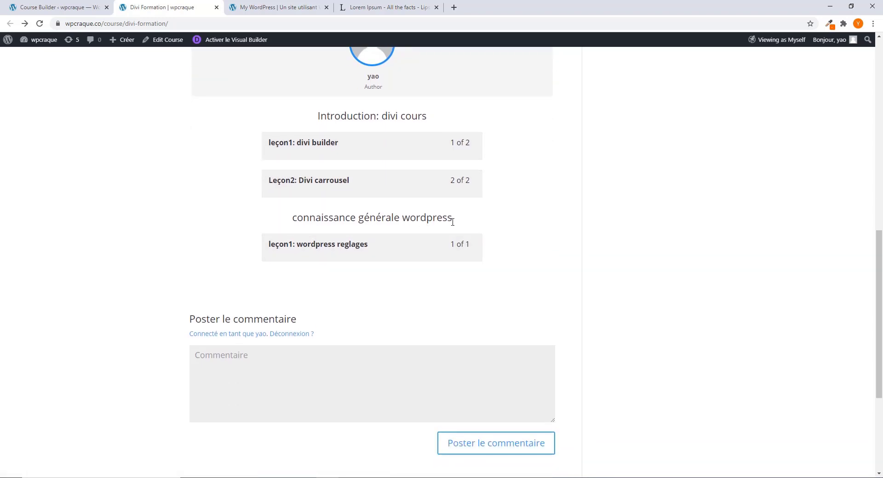
triple_click(376, 221)
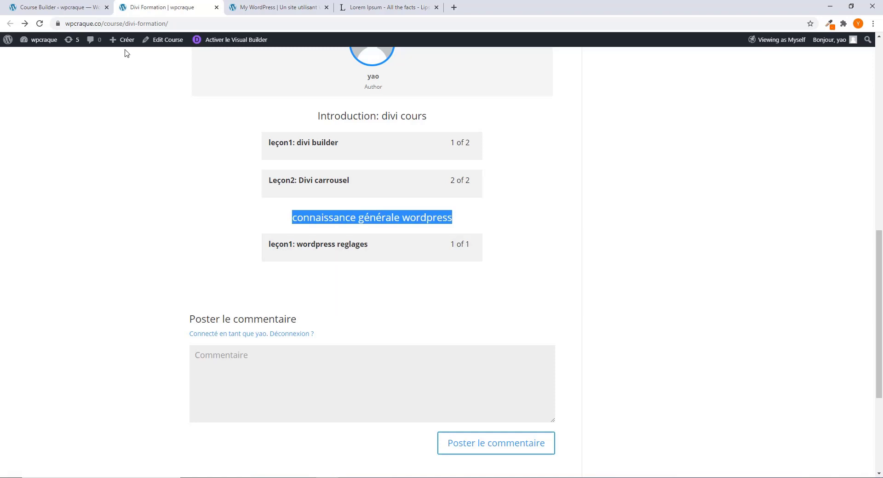
Step: In the Course Builder, add a new lesson to the second section, title it "leçon2 : plugin wordpress", and save the changes
left_click(61, 9)
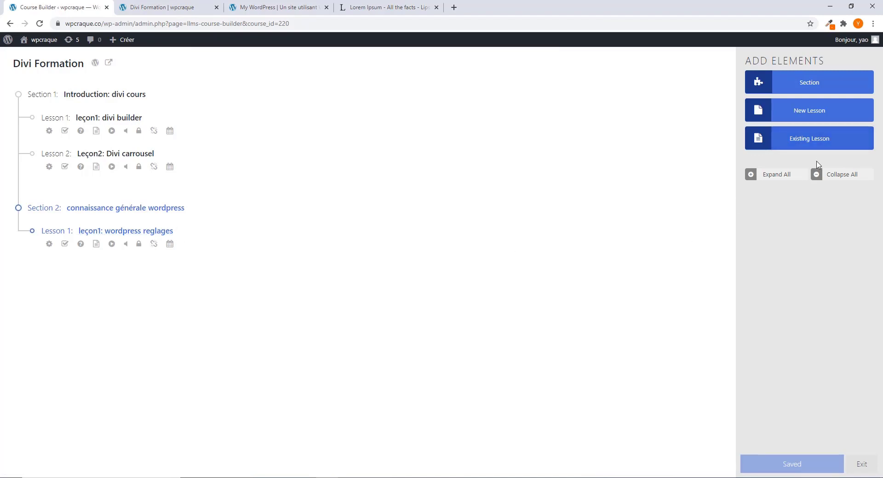
left_click(808, 114)
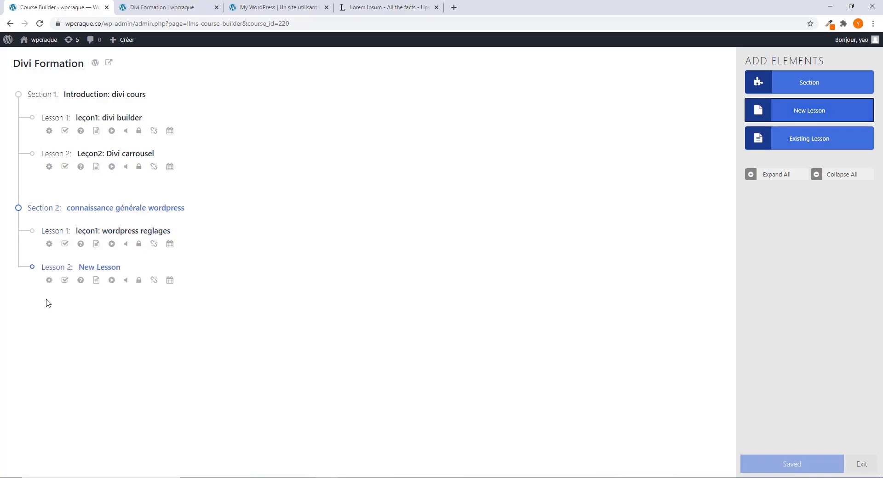
left_click(107, 271)
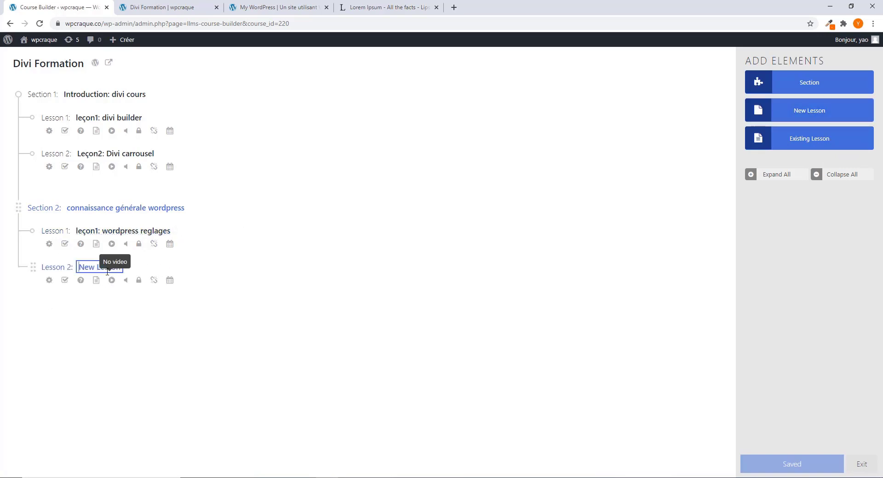
type("l")
key("ctrl+a")
type("leçon2 : plugin wordpress")
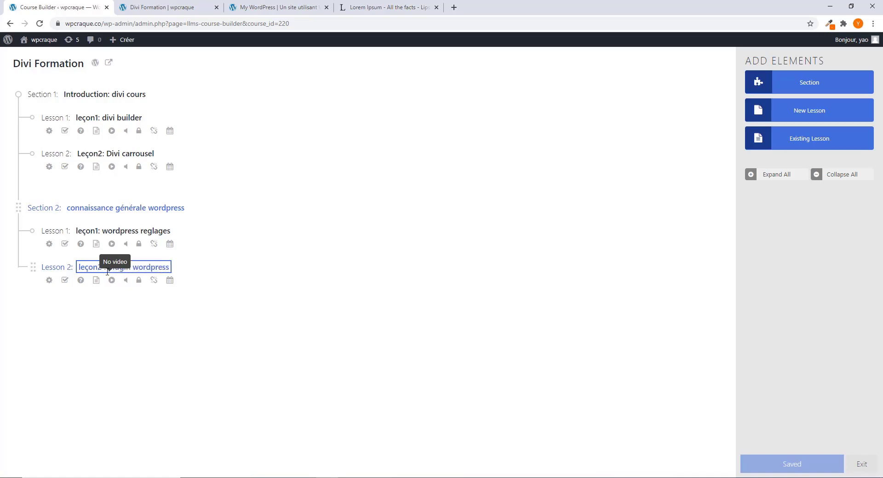
left_click(229, 261)
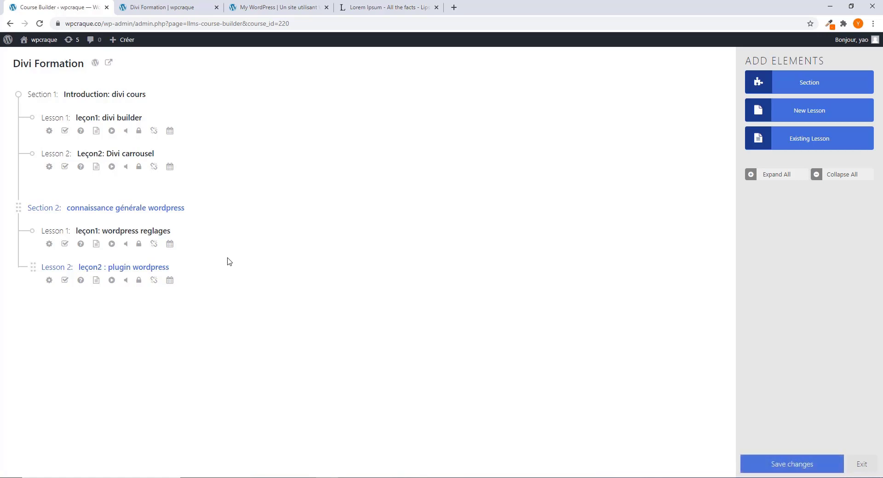
left_click(775, 465)
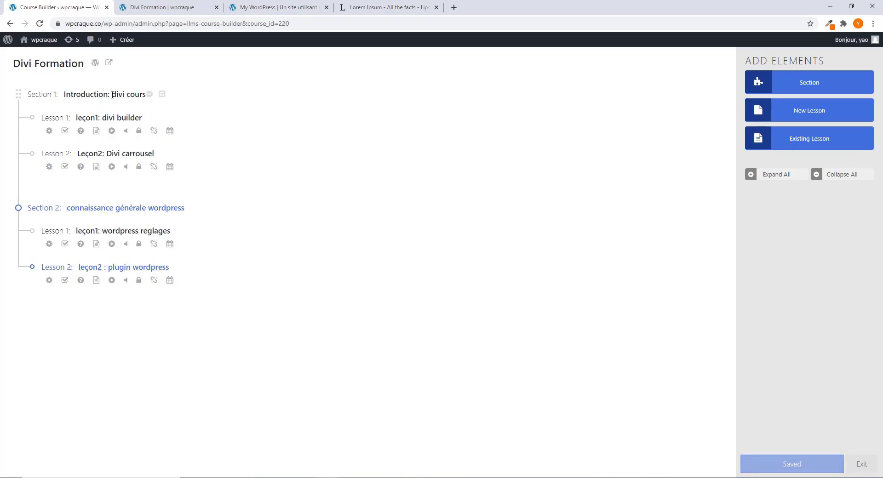
Step: View the public page of "leçon1: divi builder", and return to the course page and reload it to check the lesson list
left_click(149, 10)
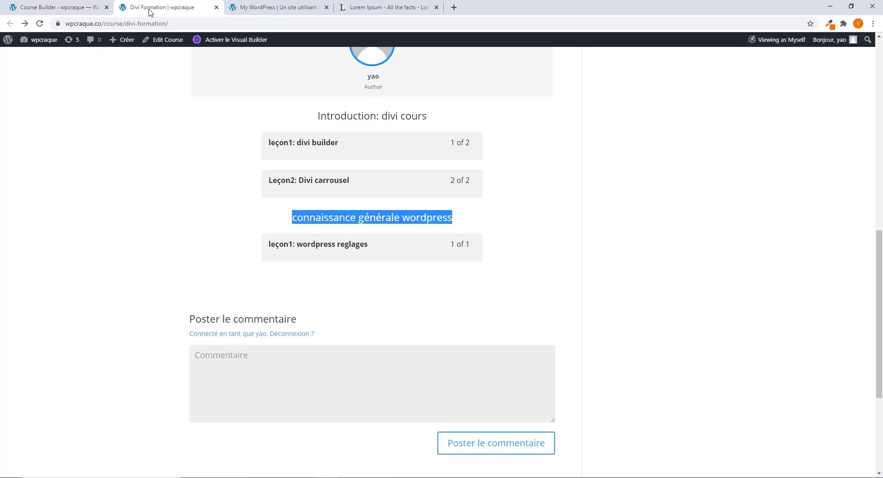
left_click(329, 146)
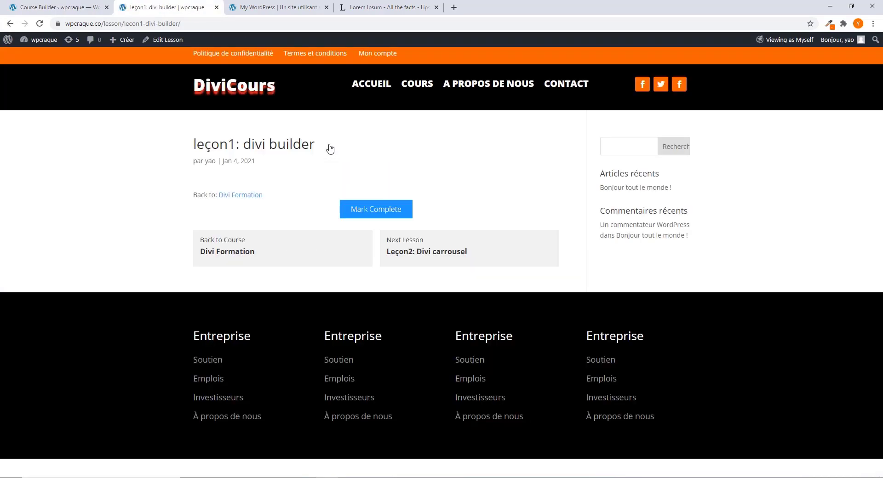
left_click(71, 10)
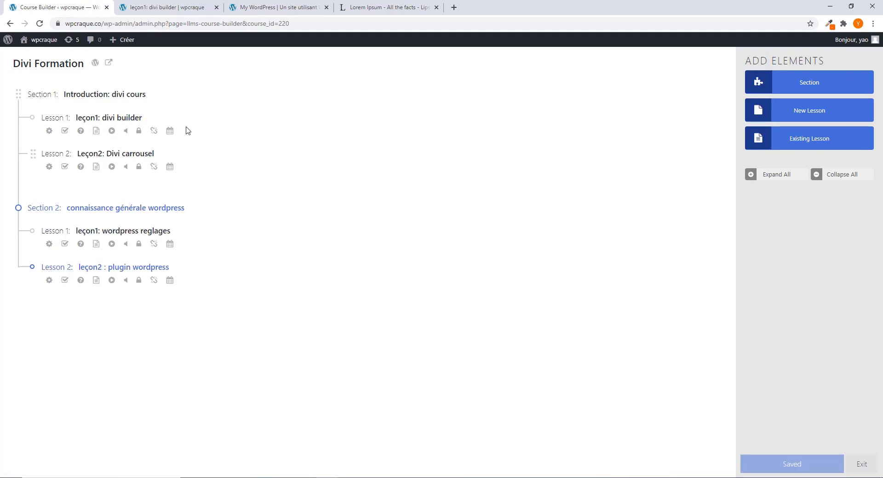
left_click(155, 6)
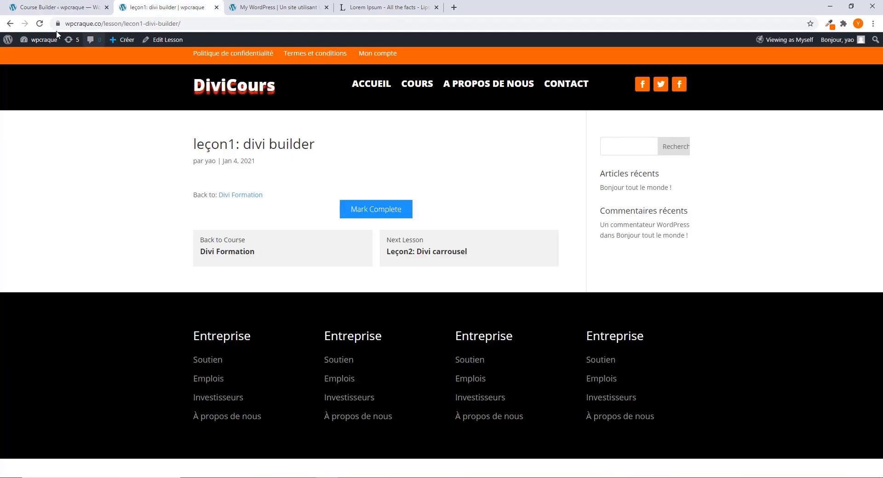
left_click(10, 23)
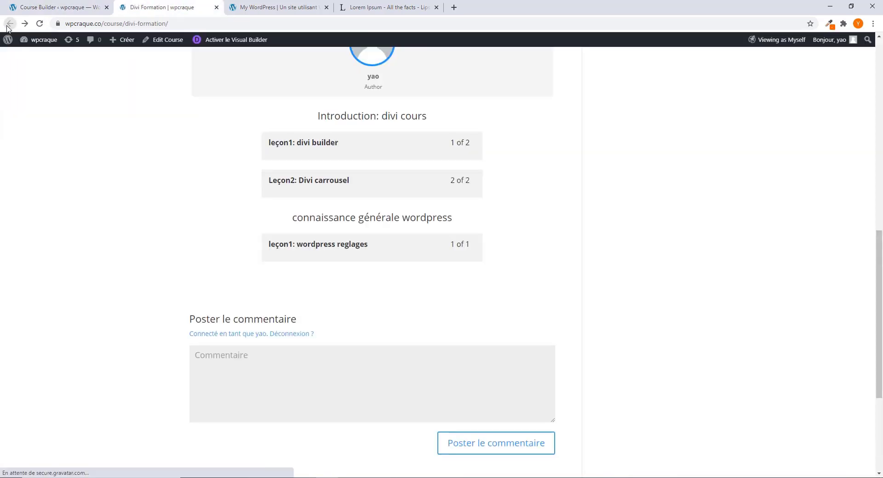
left_click(39, 23)
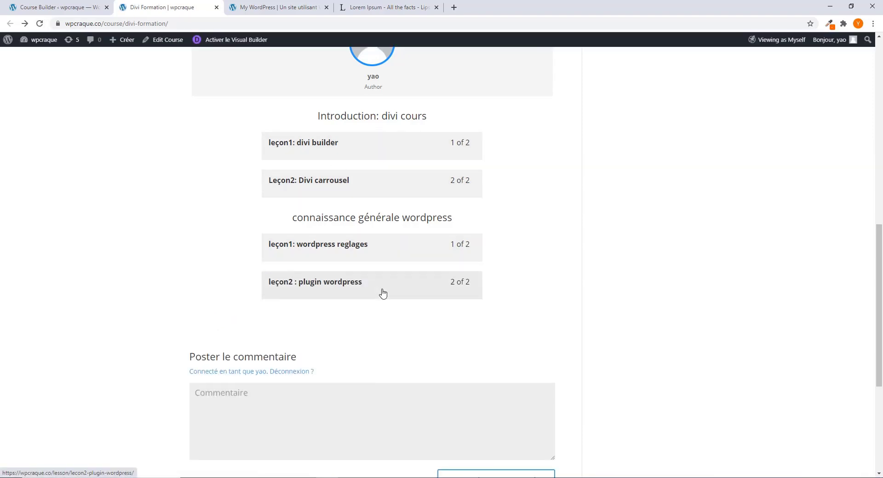
Step: Open the settings of "leçon1: divi builder" in the Course Builder and start editing its video embed URL
left_click(64, 8)
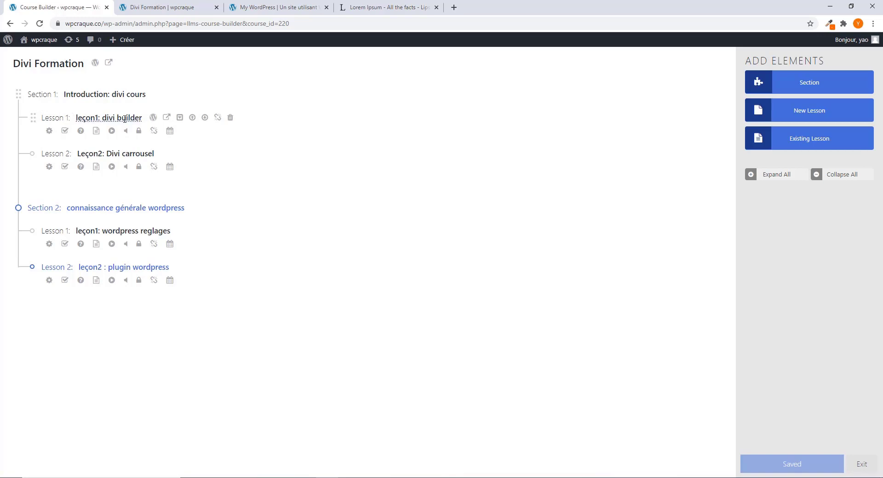
left_click(49, 132)
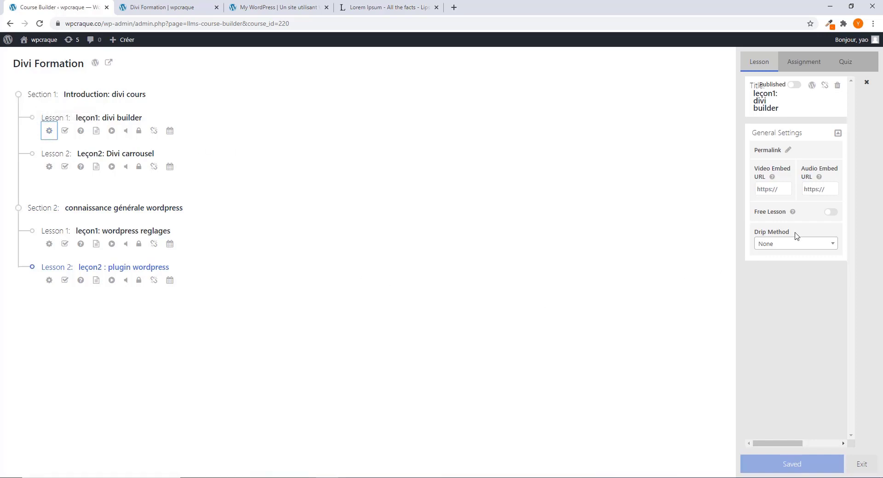
left_click(785, 187)
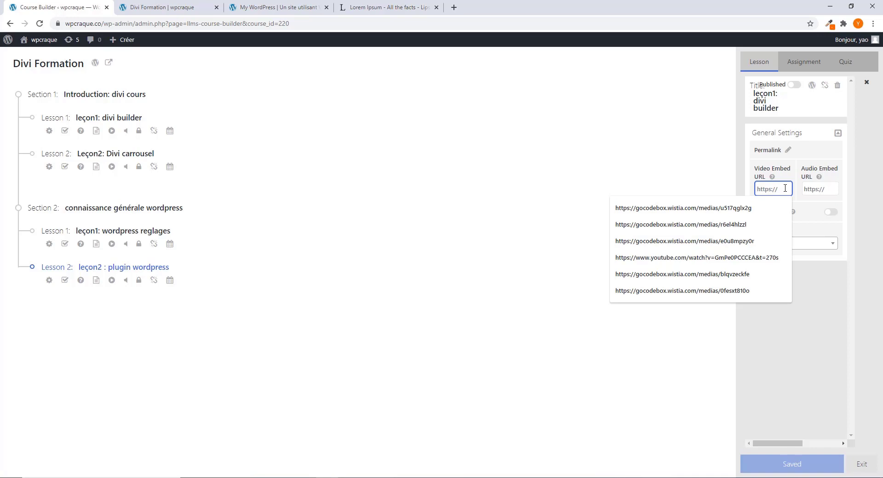
Step: Close the Lorem Ipsum page and open the video "Comment Ajouter WhatsApp a un site WordPress" from your own YouTube channel in a new tab
left_click(436, 7)
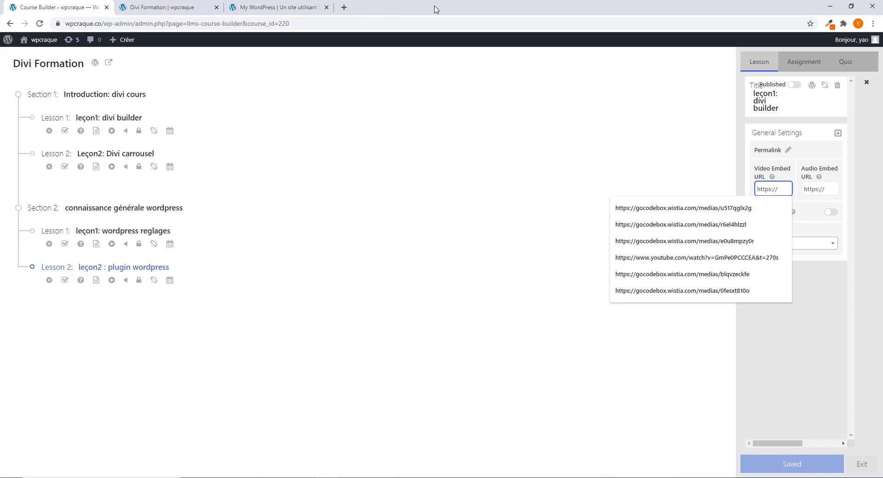
left_click(344, 7)
type("youtube.com")
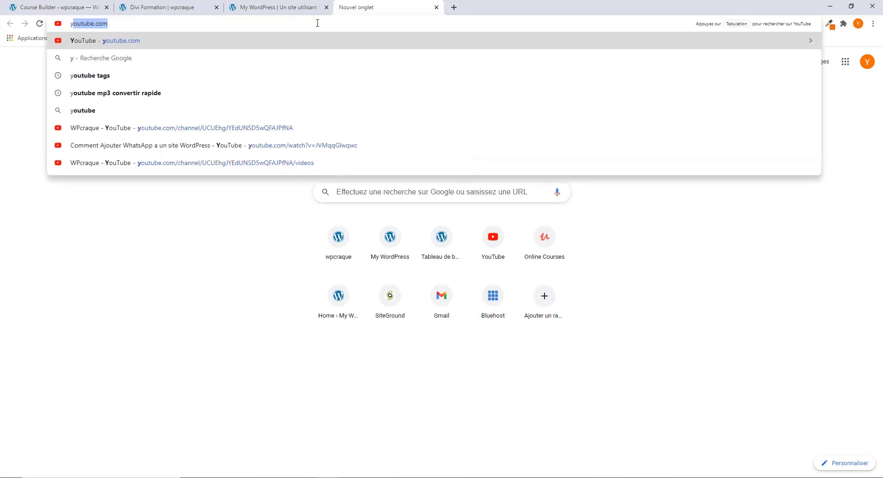
key("Return")
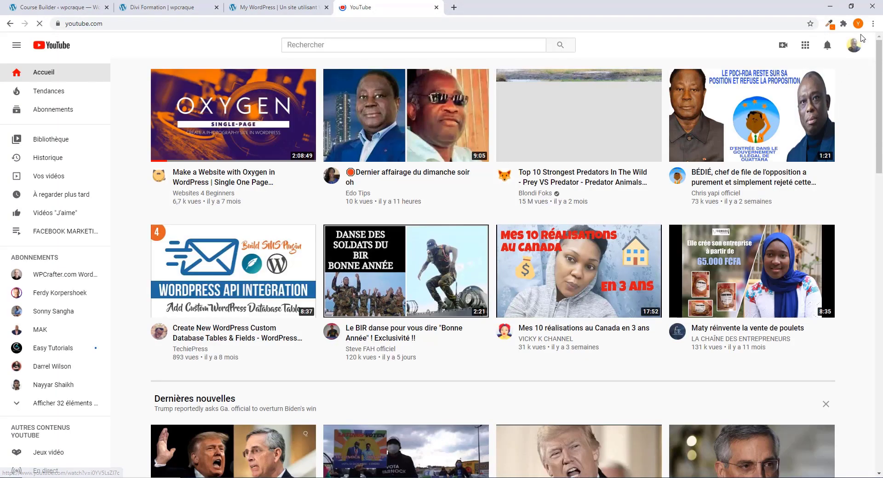
left_click(854, 46)
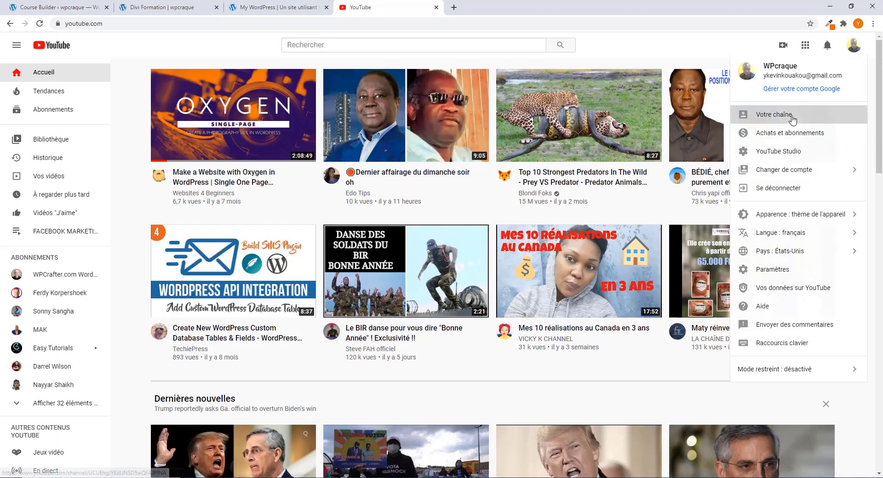
left_click(790, 115)
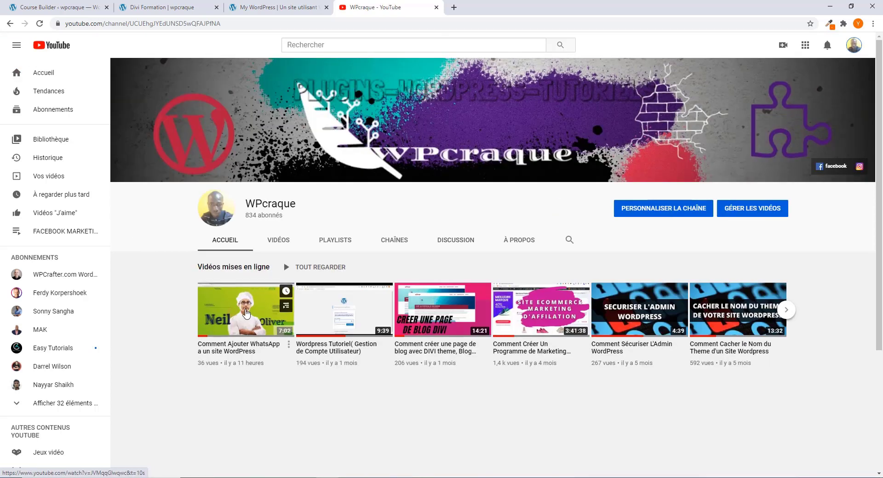
left_click(244, 310)
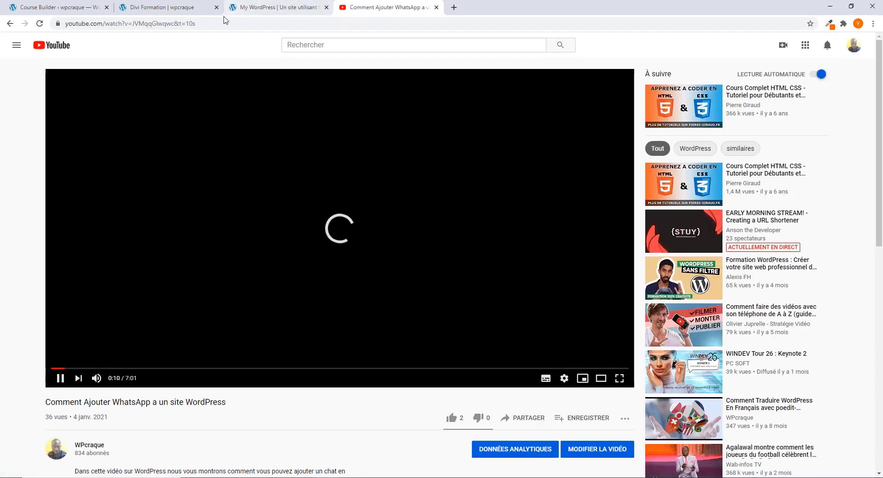
Step: Copy the URL of the video "Comment Ajouter WhatsApp a un site WordPress" and pause its playback
left_click_drag(199, 24, 43, 17)
right_click(93, 24)
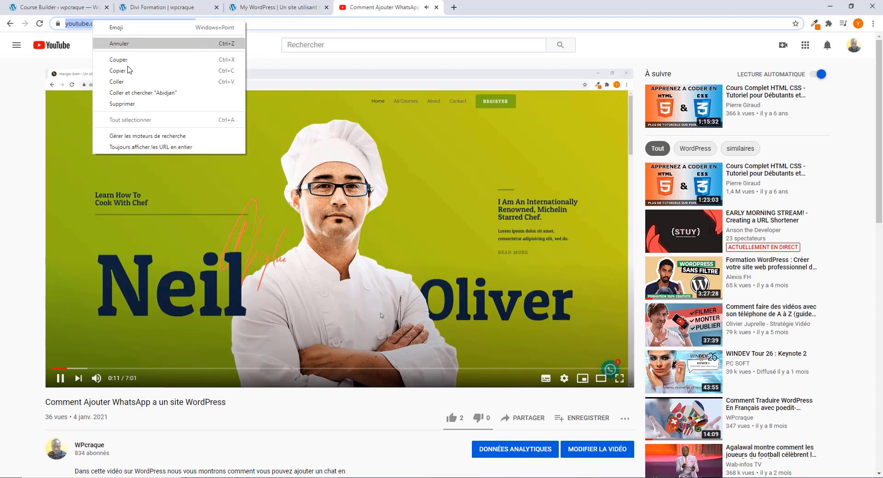
left_click(138, 69)
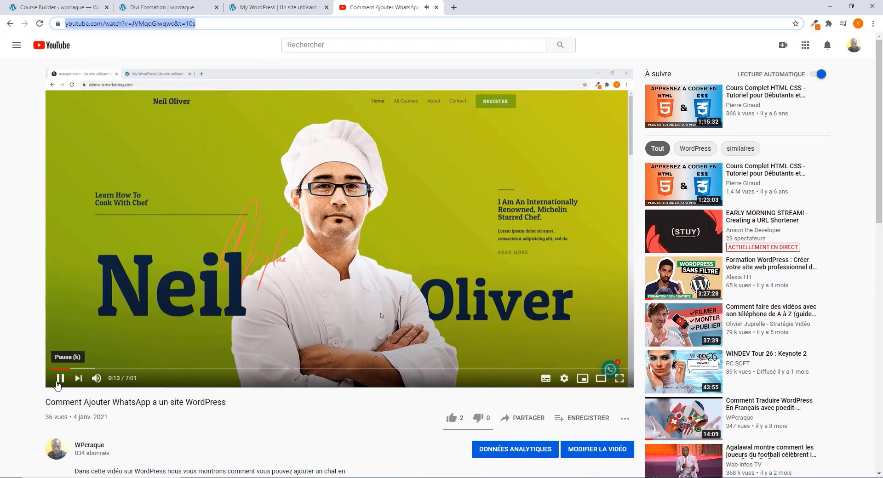
left_click(60, 378)
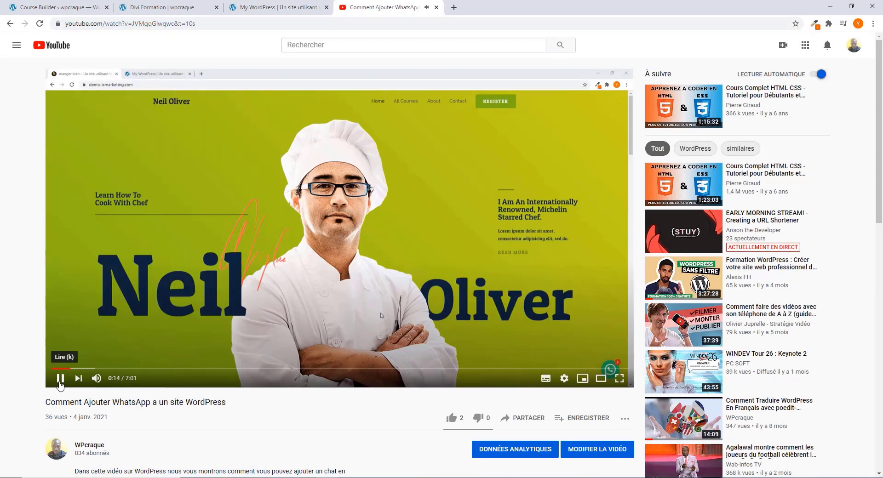
Step: Return to the Course Builder and paste the copied YouTube URL as the video embed URL of "leçon1: divi builder"
left_click(154, 9)
left_click(75, 8)
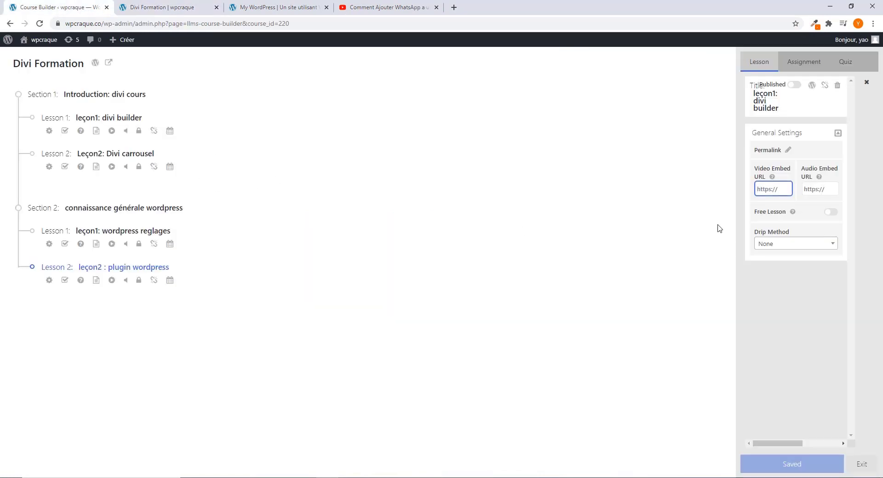
left_click(779, 190)
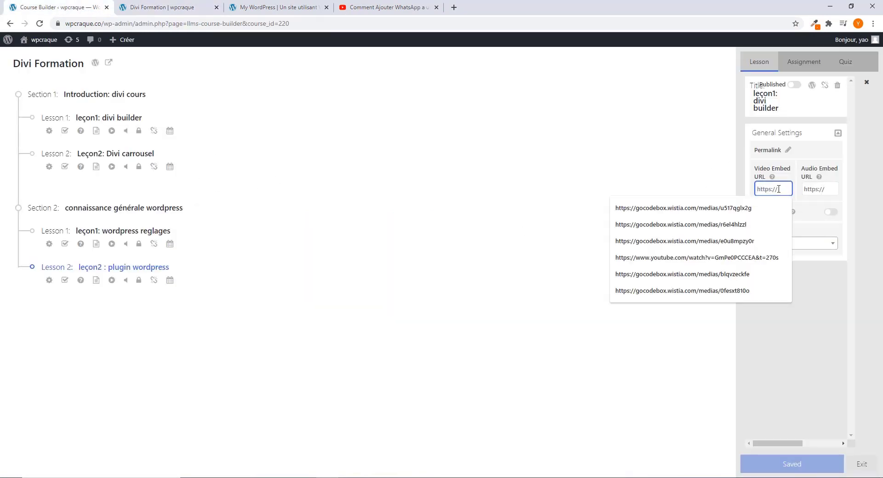
key("ctrl+v")
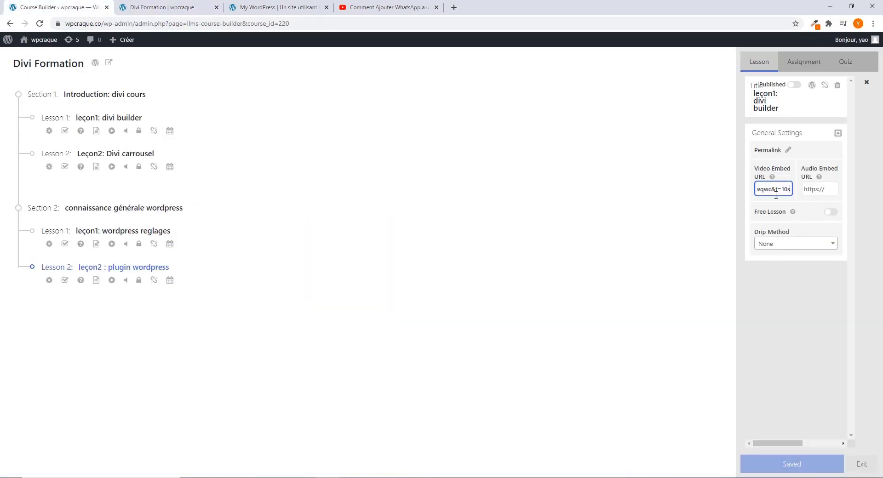
left_click(138, 113)
left_click(139, 93)
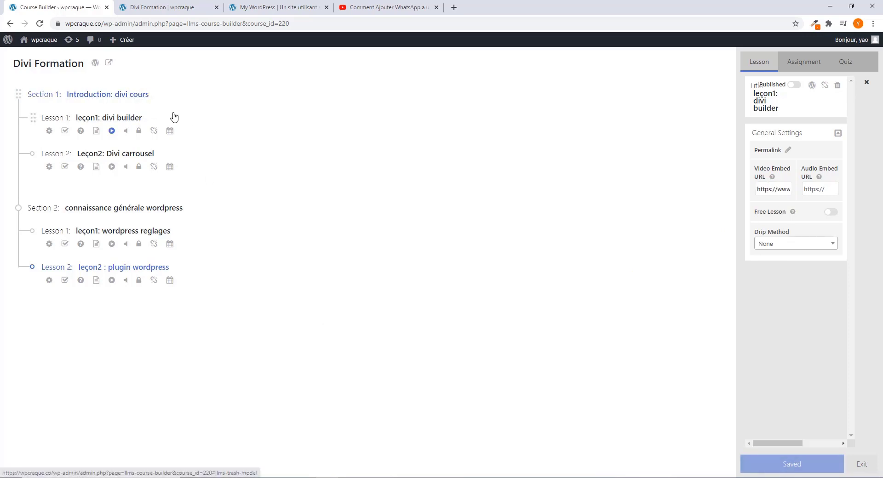
Step: Reload the public Divi Formation page, check the video in "leçon1: divi builder", and continue to the next lesson's page
left_click(160, 7)
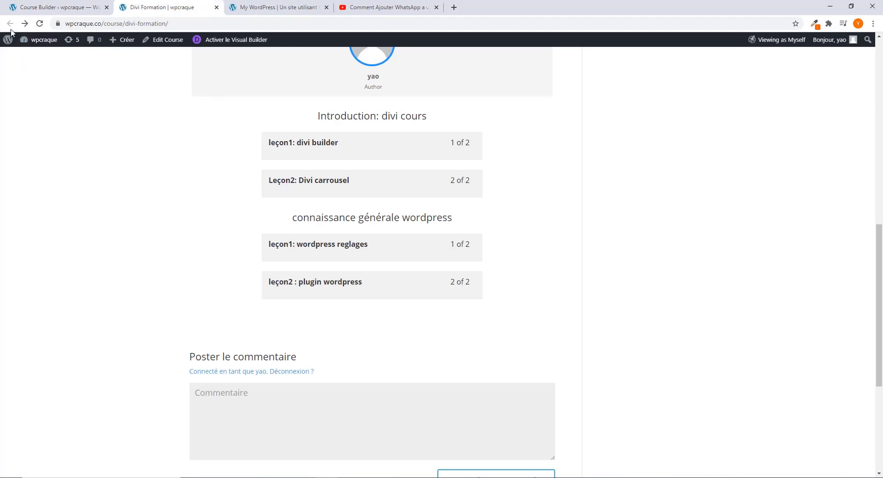
left_click(39, 23)
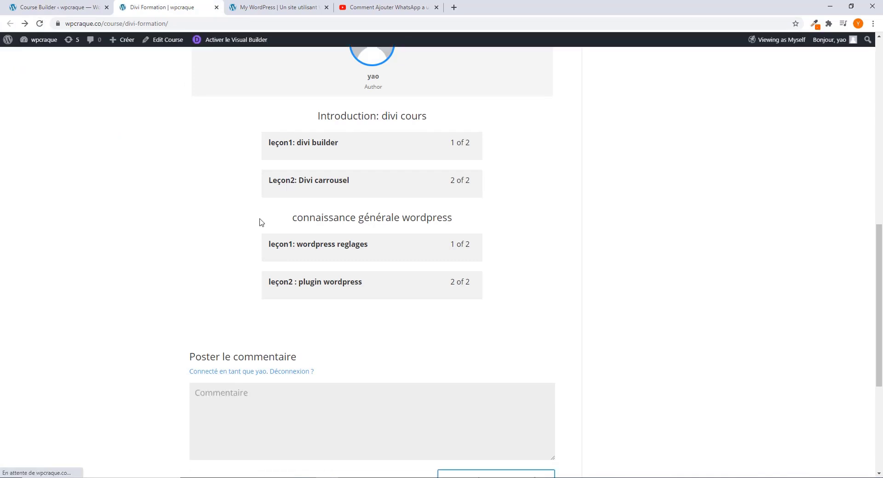
left_click(334, 146)
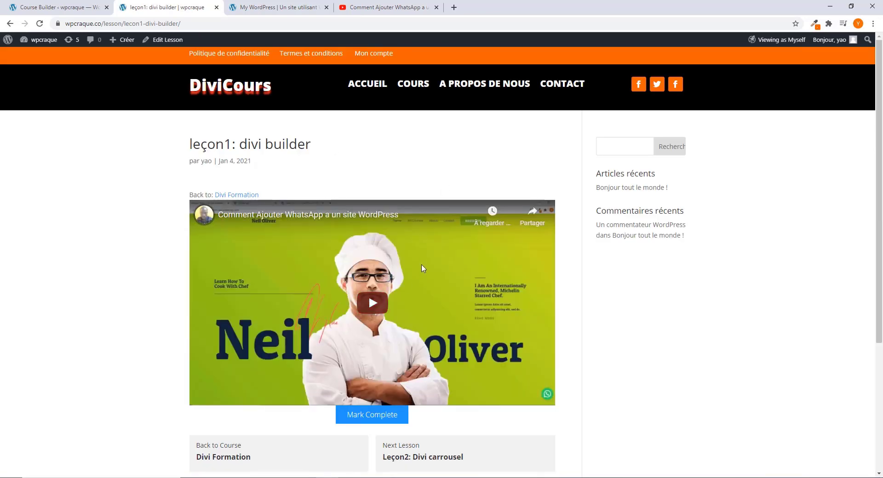
scroll(363, 322, "down", 3)
scroll(370, 269, "up", 1)
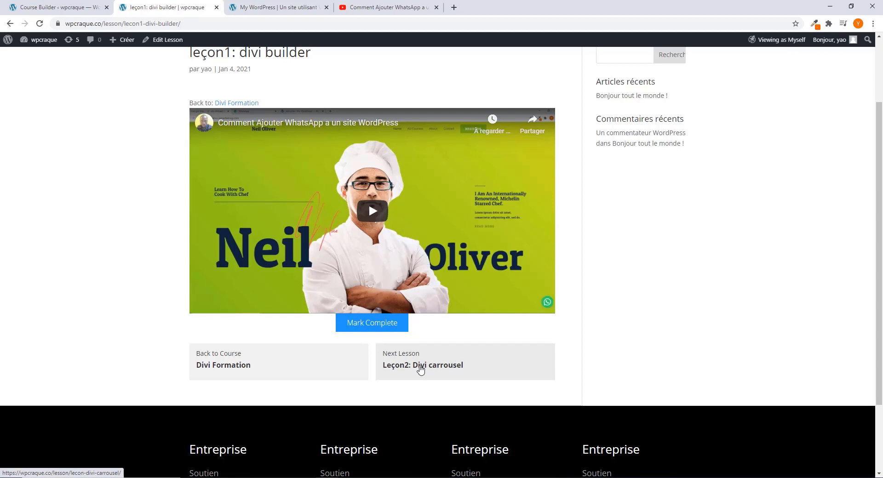
left_click(418, 369)
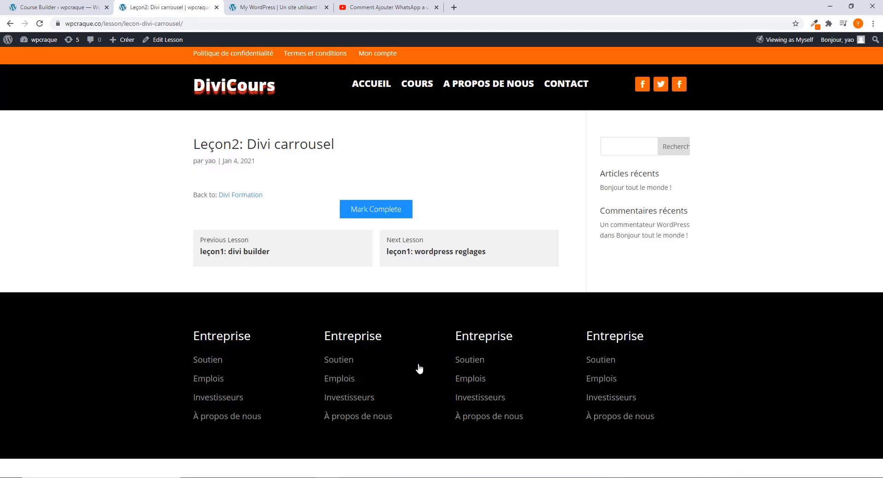
Step: Back in the Course Builder, select the settings of "Leçon2: Divi carrousel" and open that lesson in the WordPress editor
left_click(51, 7)
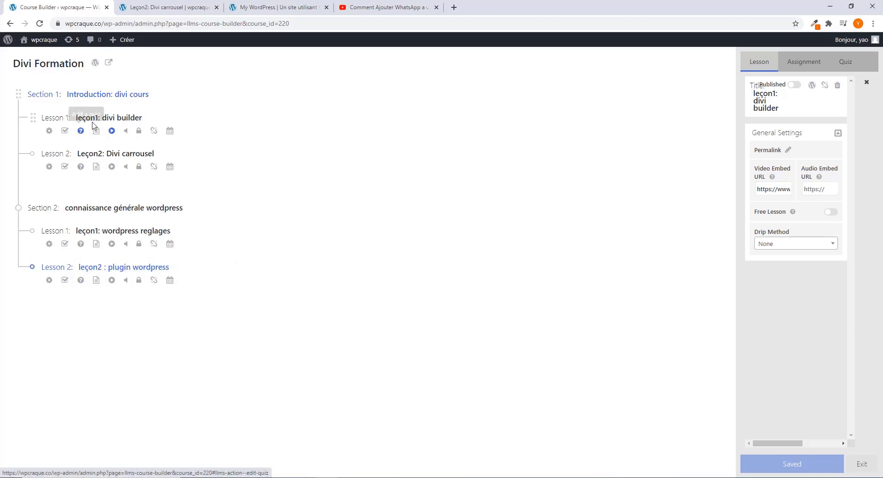
left_click(49, 131)
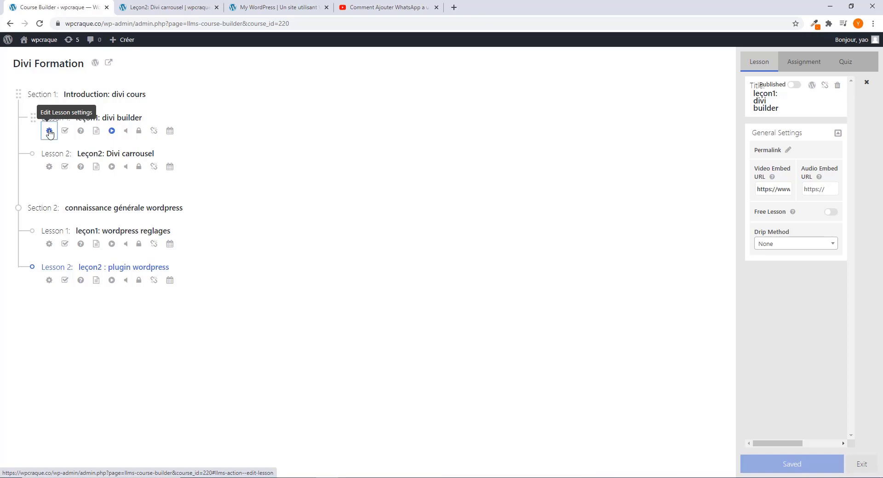
left_click(95, 96)
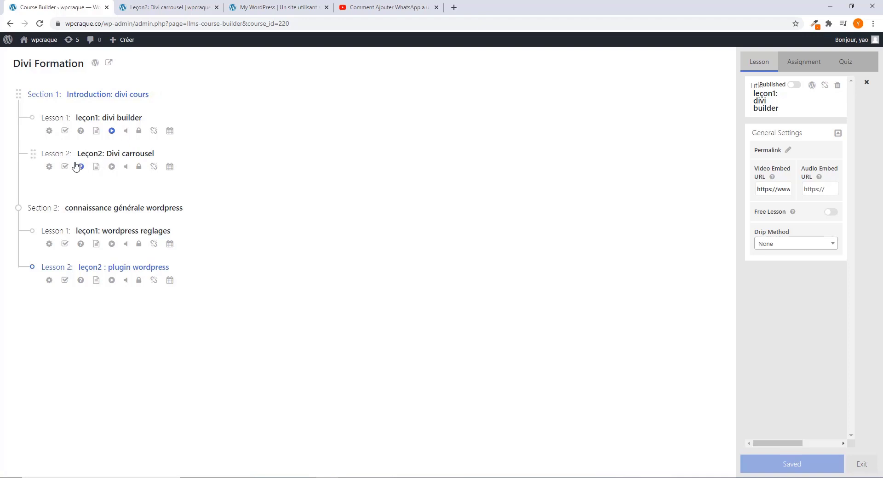
left_click(49, 168)
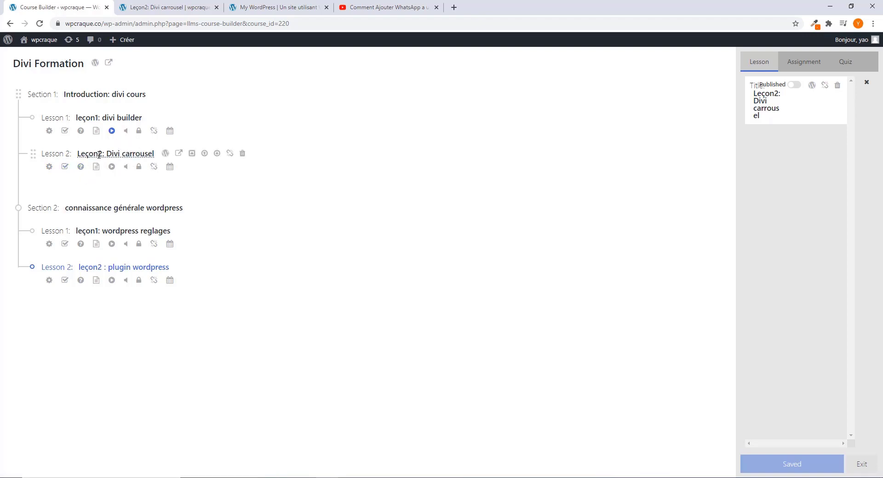
left_click(167, 157)
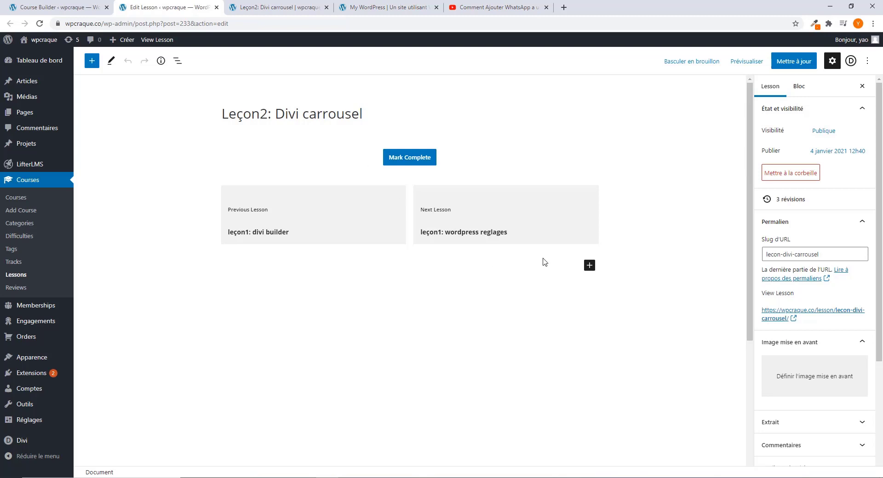
Step: Add a heading block (Titre) to the lesson with the text "Qu'est ce que divi carrousel ?"
left_click(589, 267)
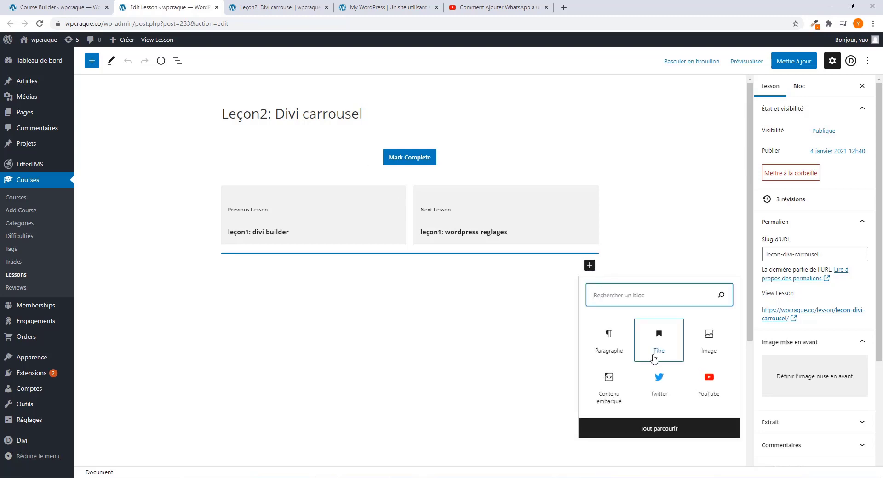
left_click(666, 433)
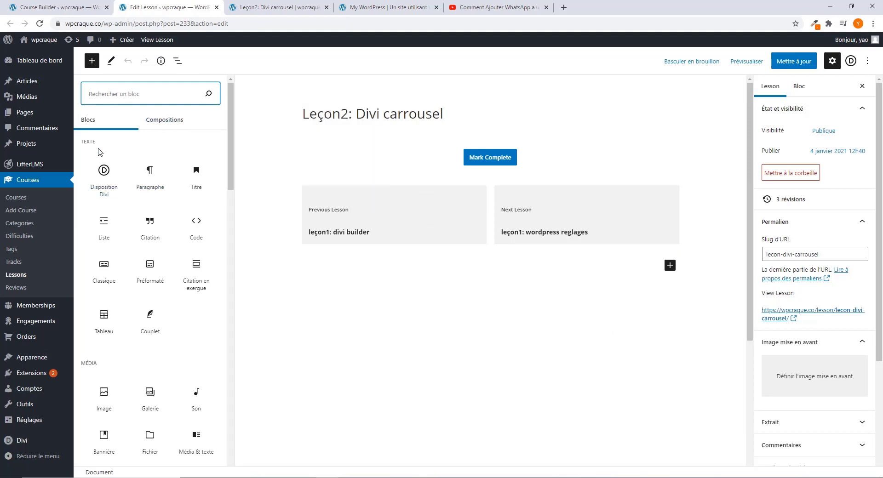
left_click(197, 186)
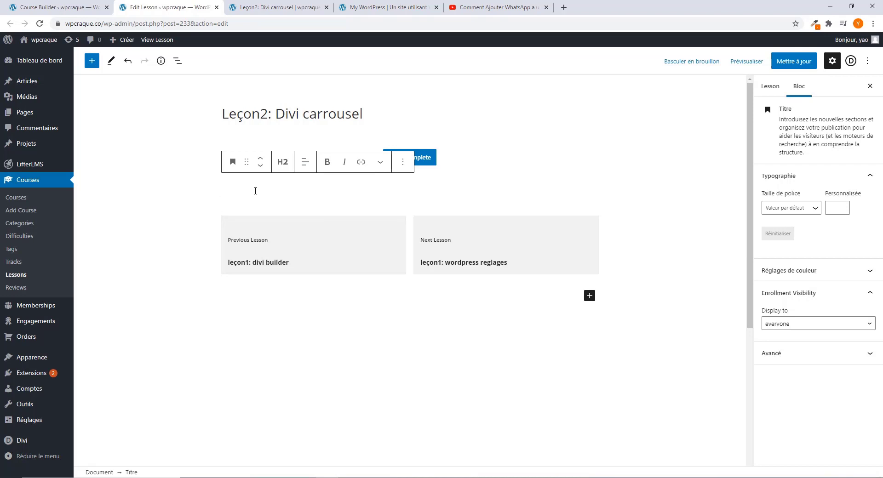
type("Qu'est ce")
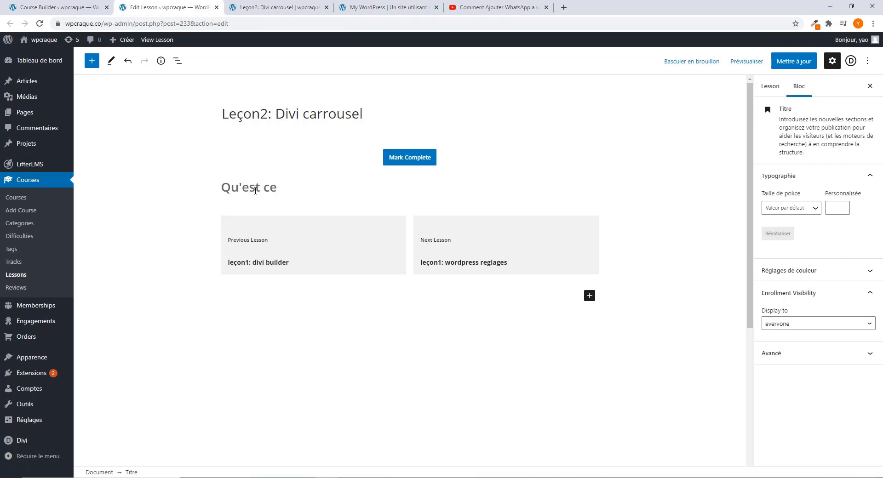
type(" qdivi carrousel")
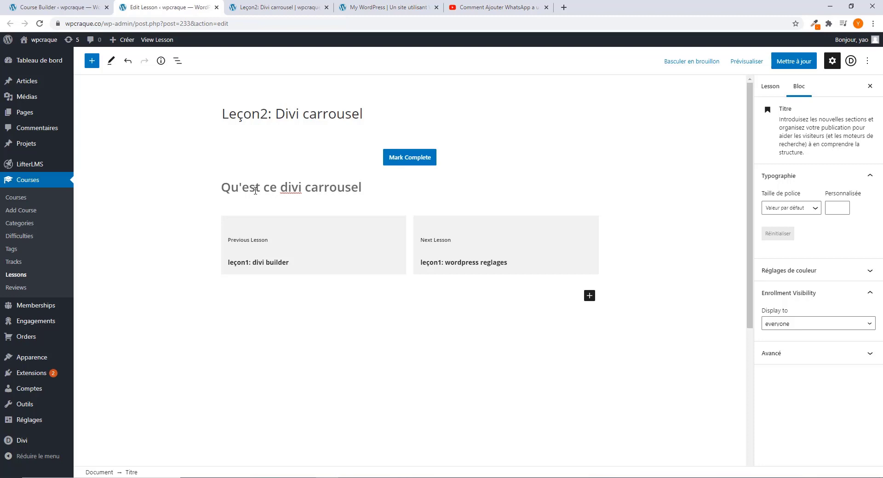
left_click(279, 188)
type("que")
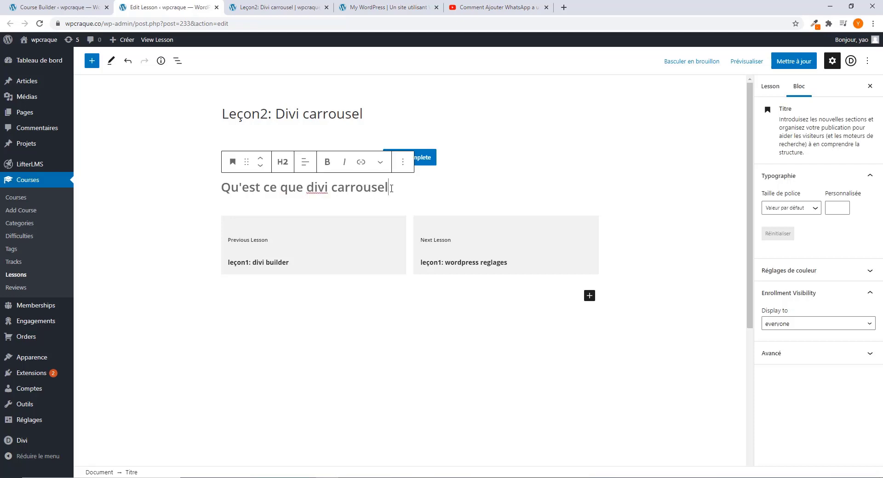
type(" ?")
Step: Try heading levels H1 and H3 on the "Qu'est ce que divi carrousel ?" heading, and set it back to H2
left_click(288, 167)
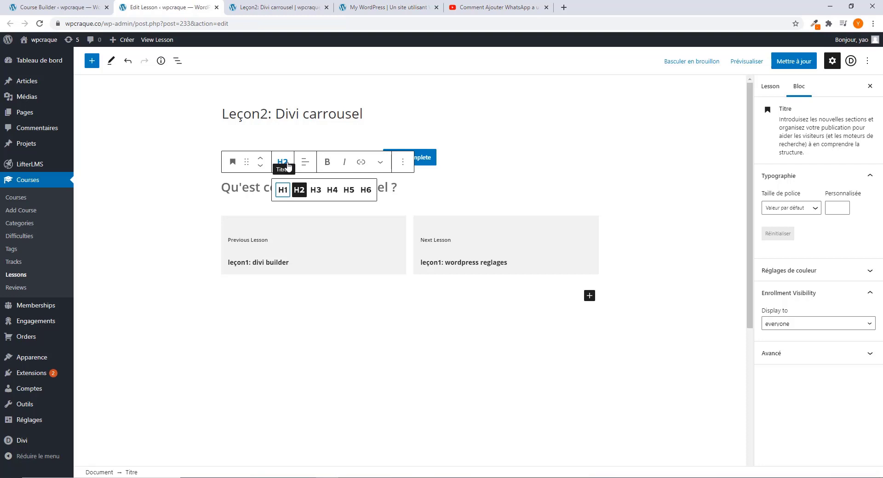
left_click(284, 191)
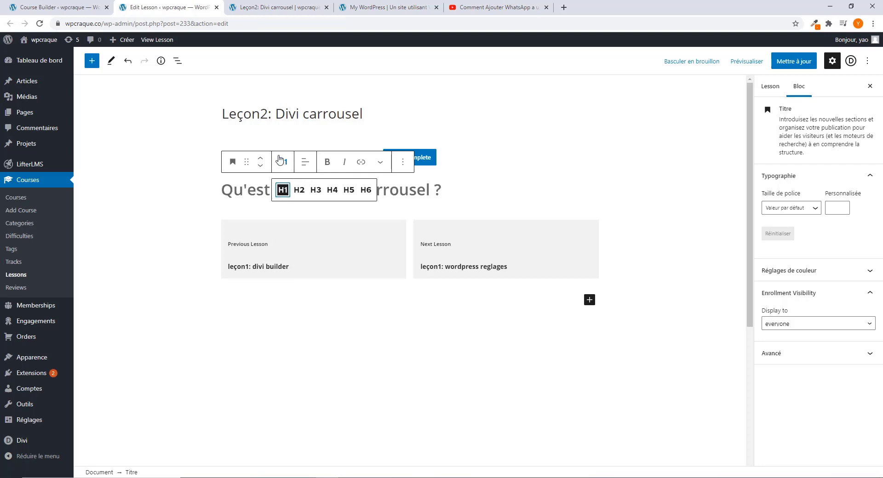
left_click(286, 169)
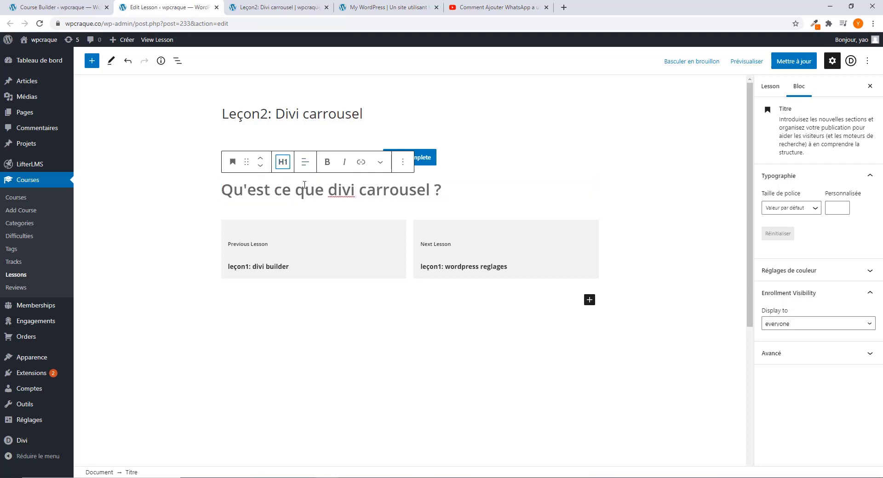
left_click(286, 167)
left_click(315, 191)
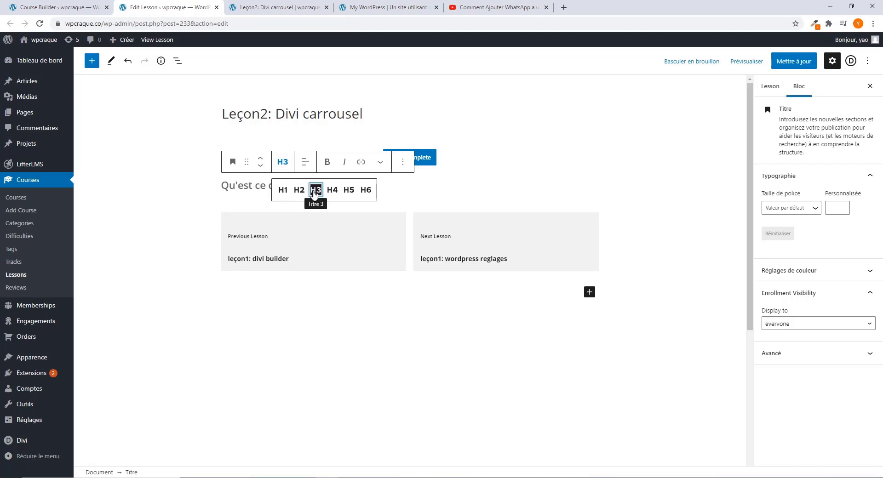
left_click(283, 167)
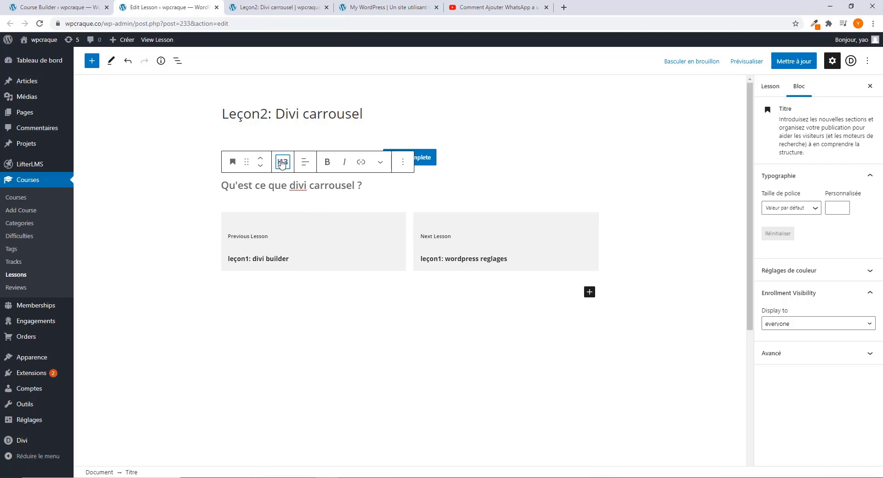
left_click(282, 163)
left_click(297, 190)
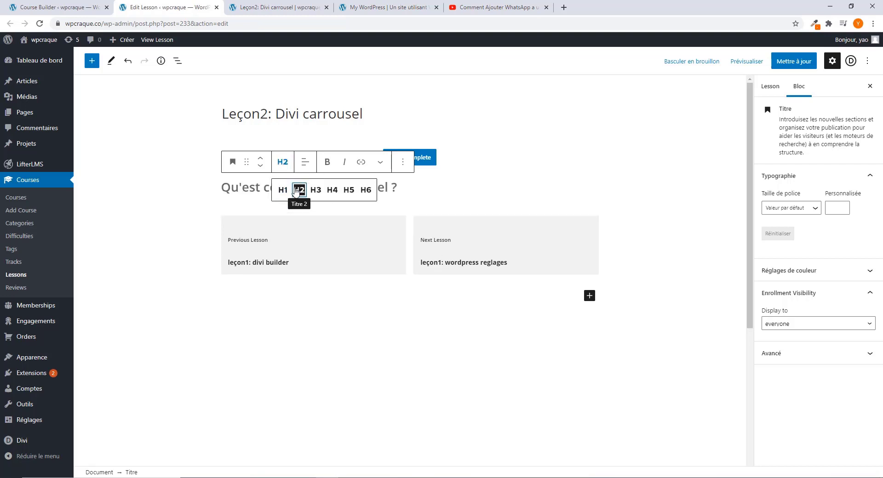
left_click(413, 191)
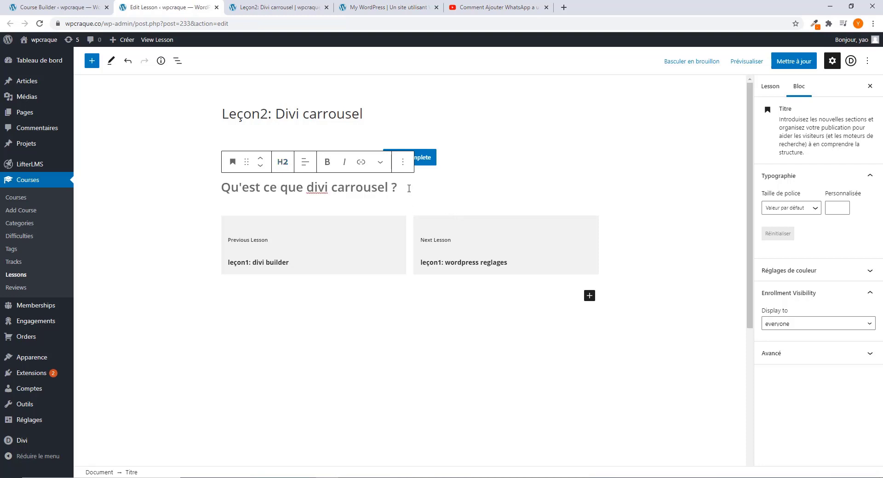
Step: Move the heading above the Mark Complete button and insert an empty paragraph block directly below the heading
left_click(260, 158)
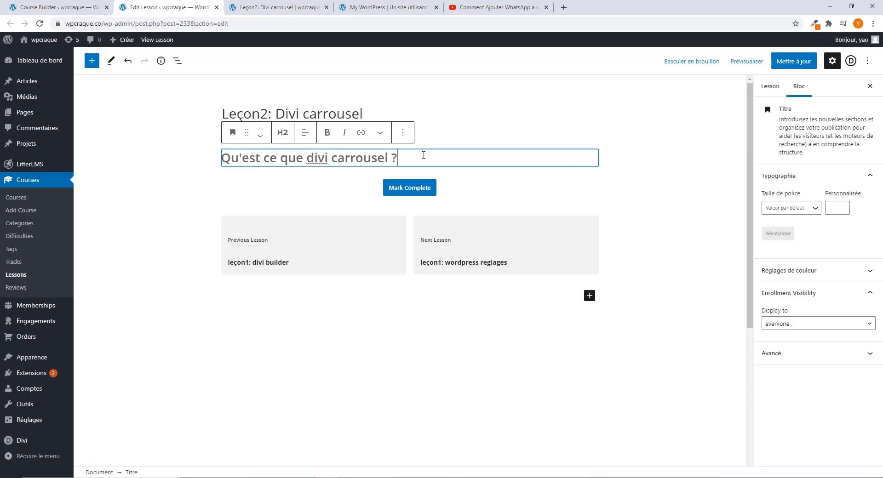
left_click(409, 174)
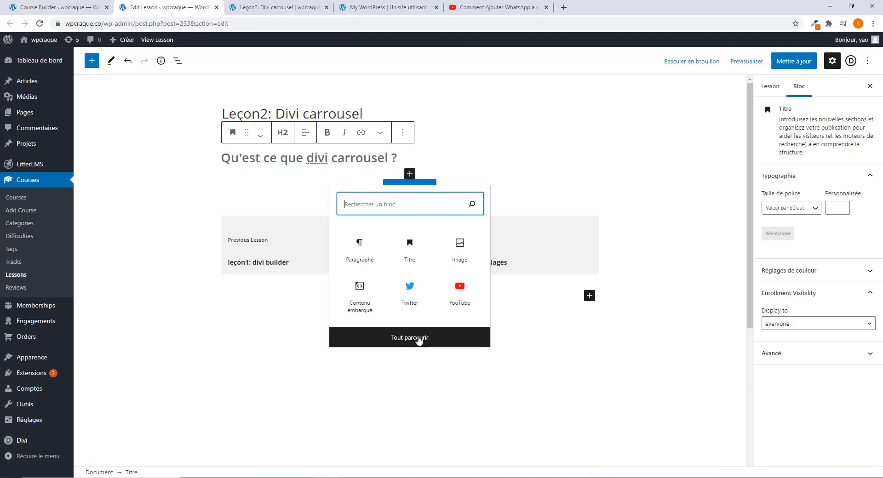
left_click(358, 245)
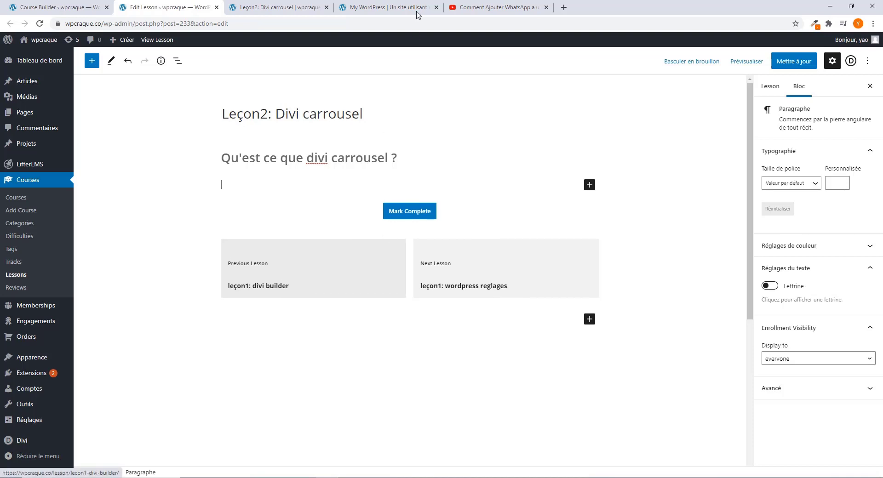
Step: Search for "lorem ipsum" in a new browser tab and open the lipsum.com site
left_click(562, 7)
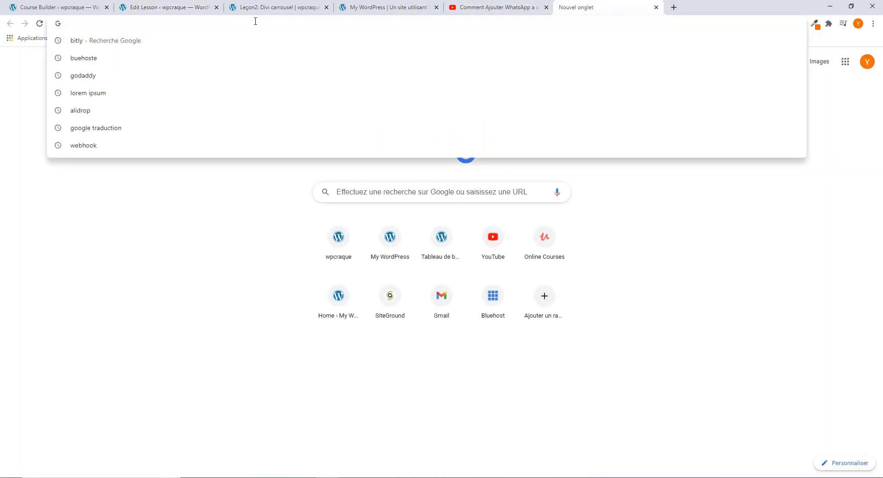
type("lorem ipsum")
key("Return")
left_click(167, 158)
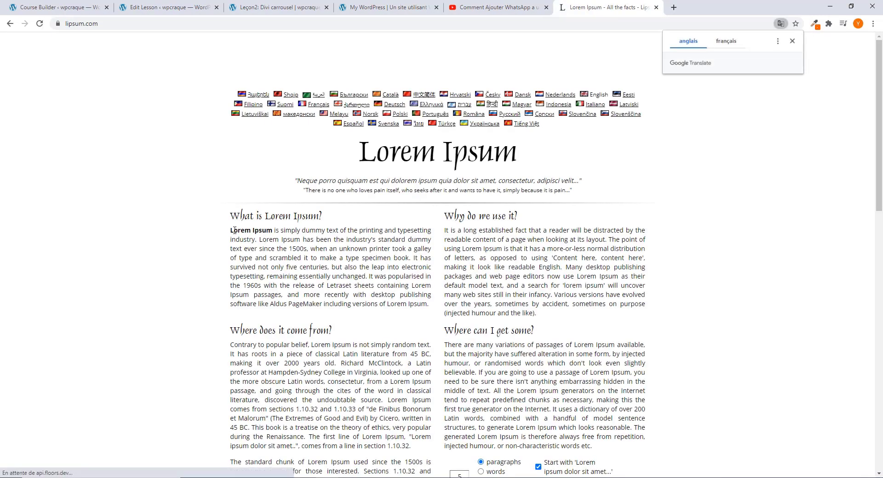
Step: Copy the "What is Lorem Ipsum?" paragraph from lipsum.com into the empty paragraph block of Leçon2: Divi carrousel and update the lesson
left_click_drag(234, 230, 428, 314)
key("ctrl+c")
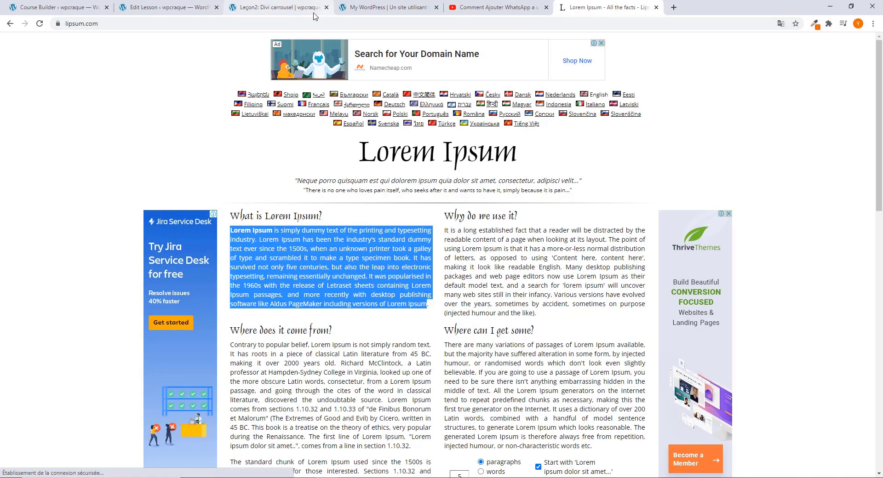
left_click(159, 8)
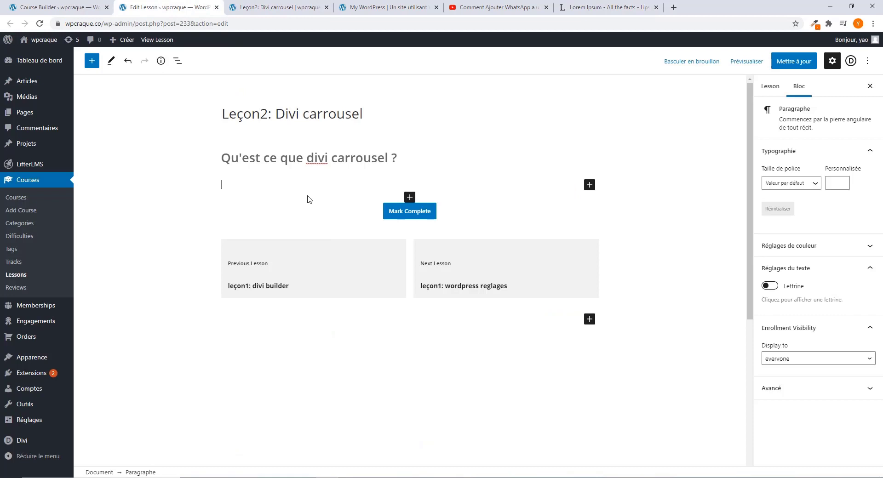
key("ctrl+v")
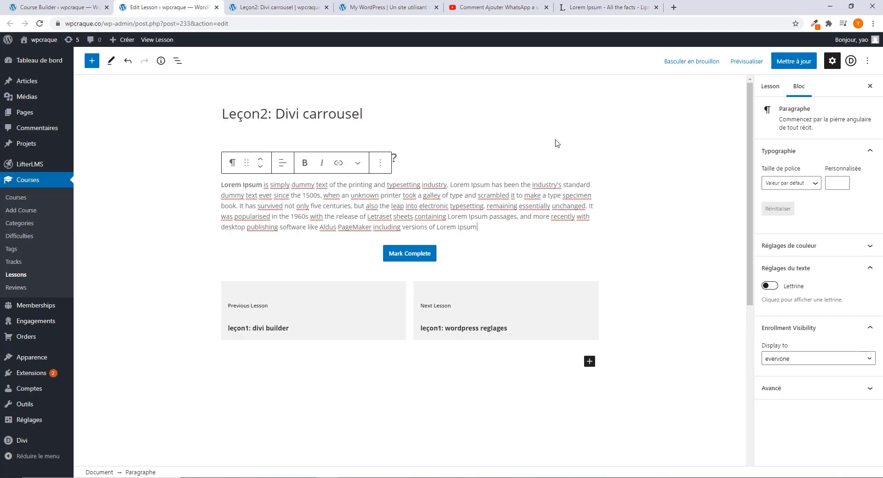
left_click(793, 63)
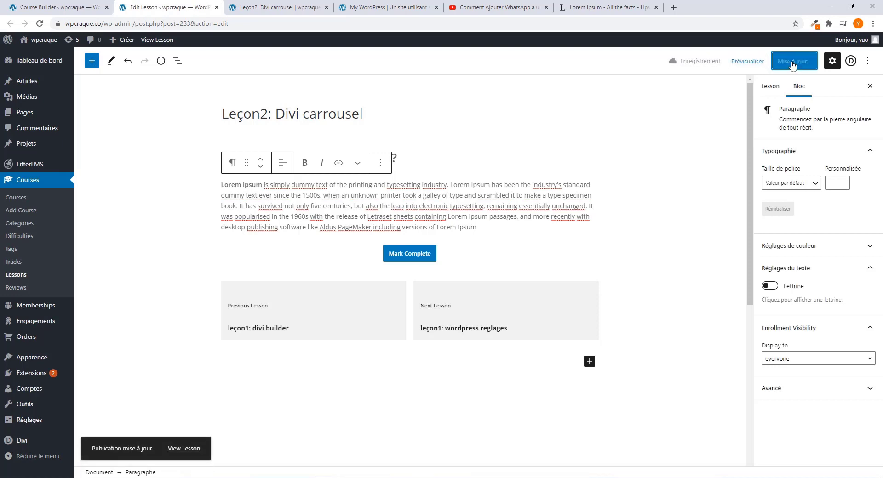
Step: Reopen Leçon2: Divi carrousel from the published Divi Formation course page and mark the lesson complete
left_click(266, 8)
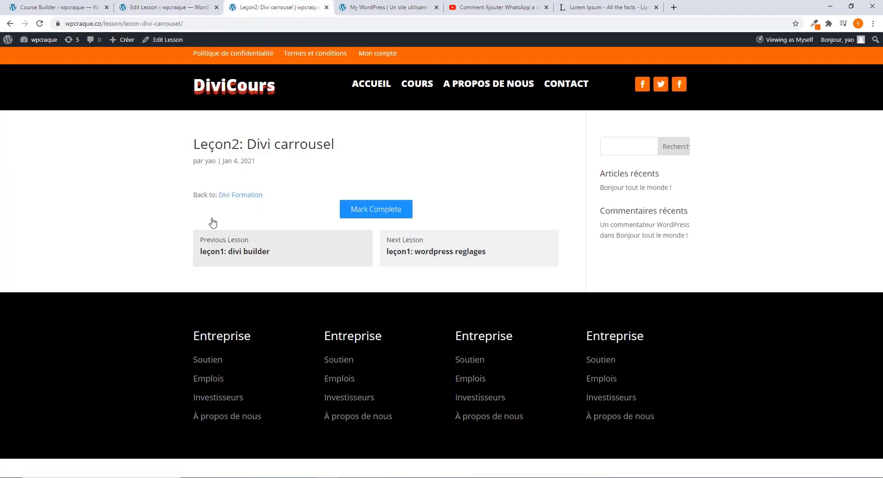
left_click(11, 24)
left_click(10, 23)
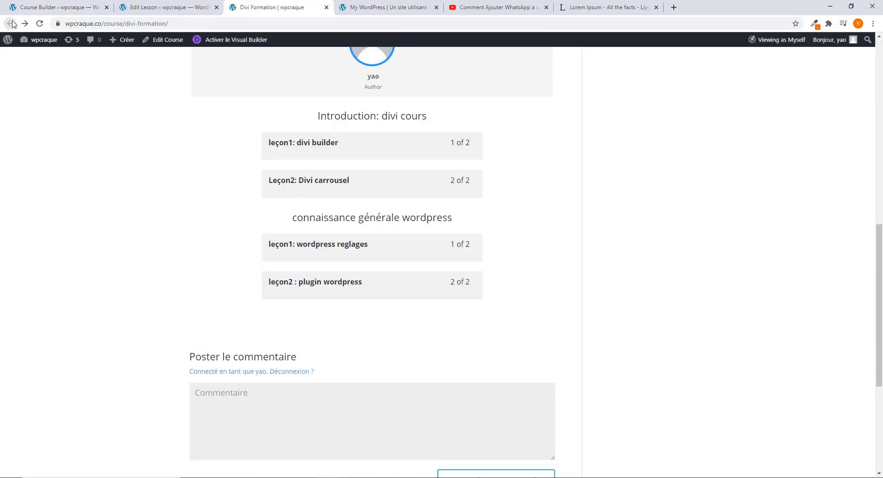
left_click(340, 186)
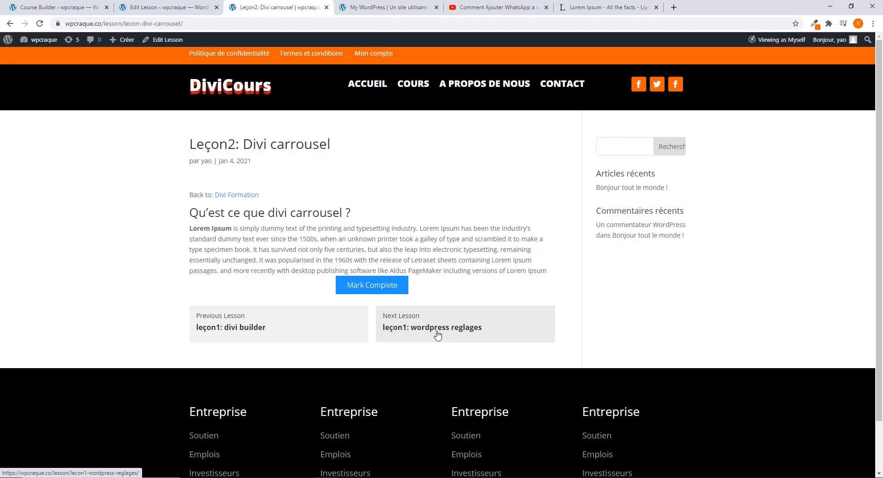
left_click(391, 285)
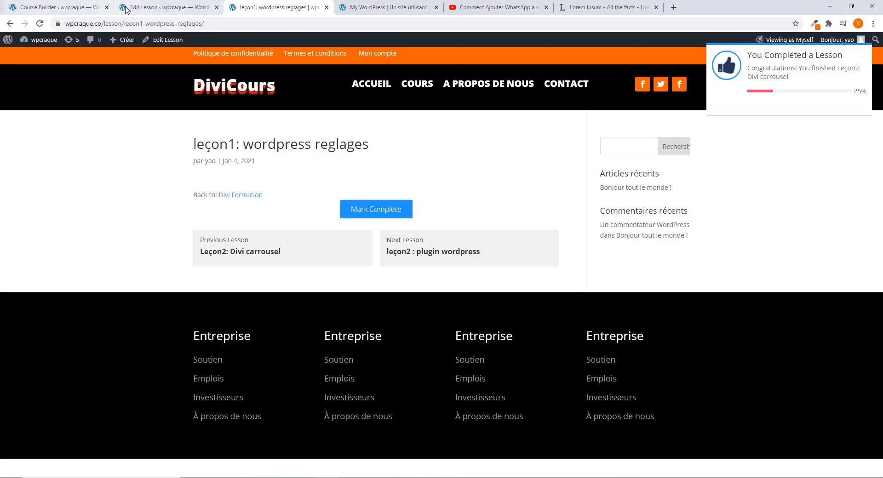
Step: In the Leçon2 editor, search all blocks for "fi" and insert a Fichier block between the paragraph and the Mark Complete button
left_click(148, 10)
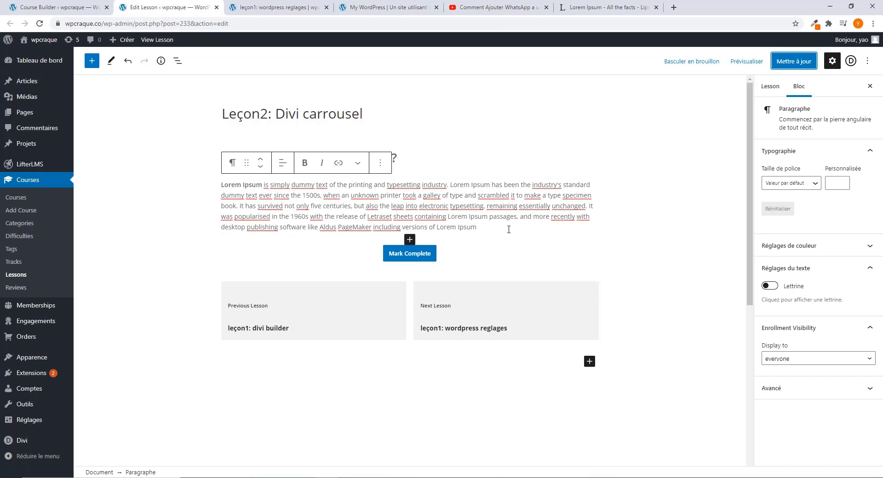
left_click(409, 240)
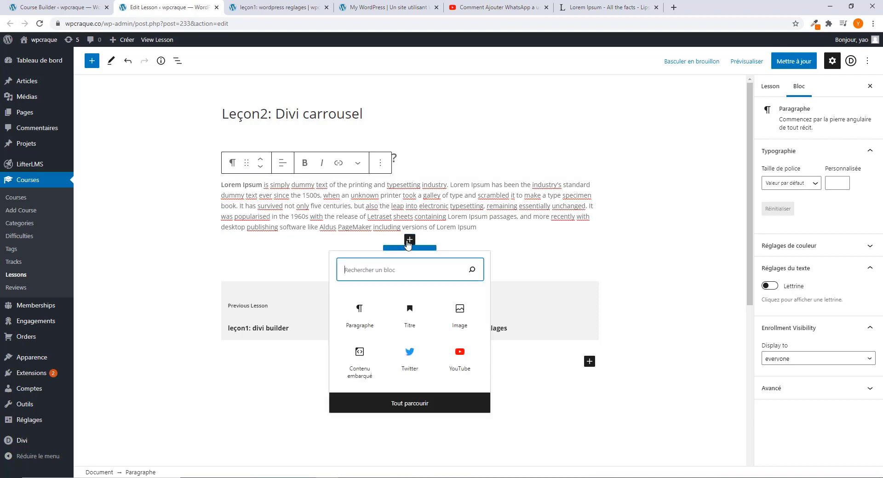
left_click(409, 405)
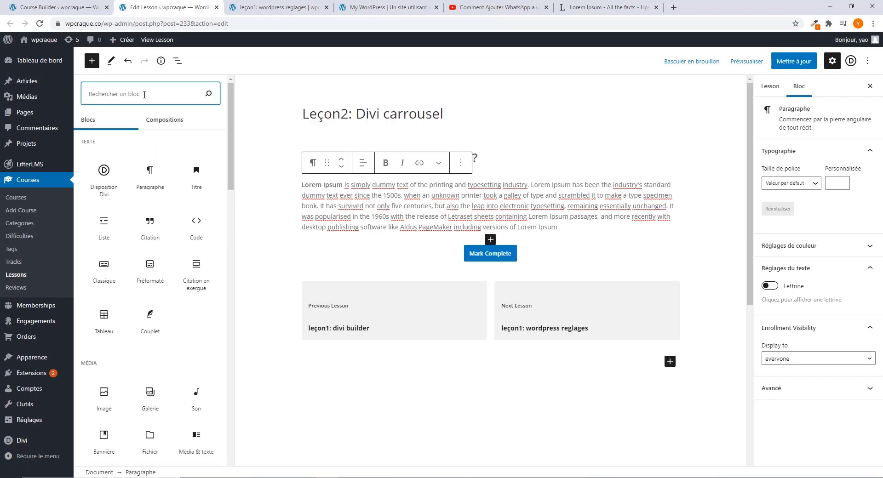
type("fi")
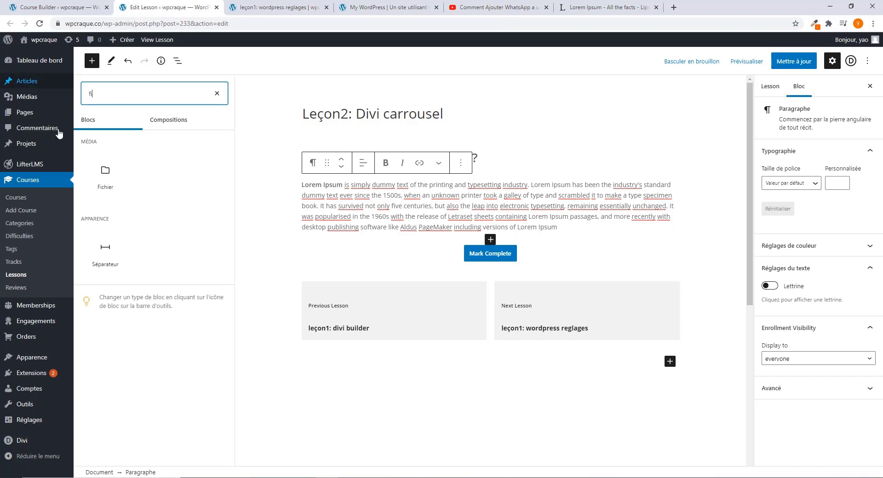
left_click(105, 175)
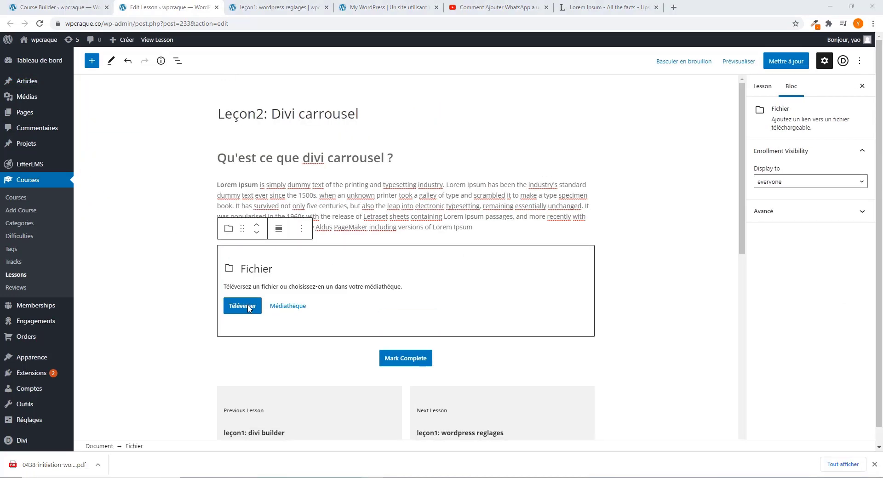
Step: Upload the PDF 0438-initiation-wordpress-3-tutoriel from the Téléchargements folder into the Fichier block
left_click(247, 308)
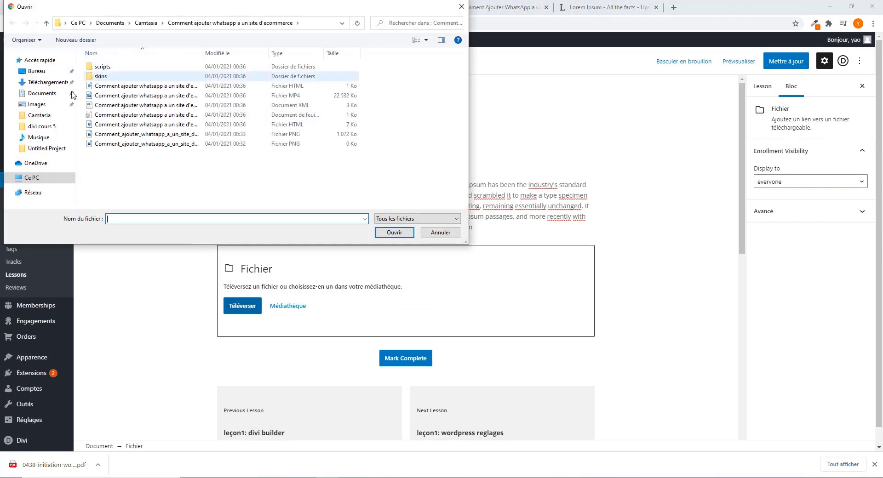
left_click(46, 82)
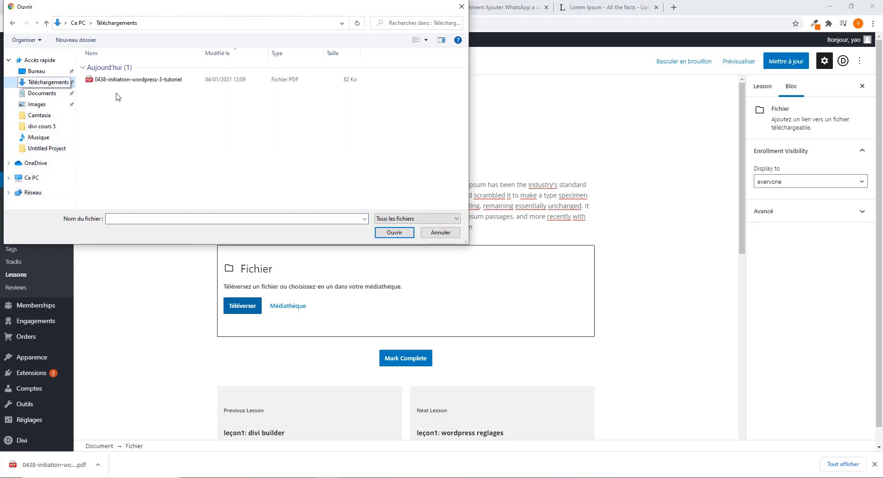
left_click(120, 81)
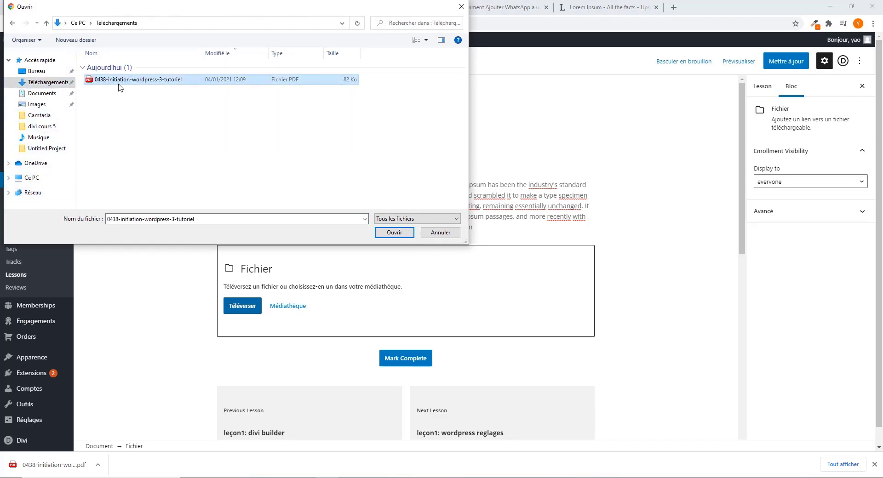
left_click(398, 233)
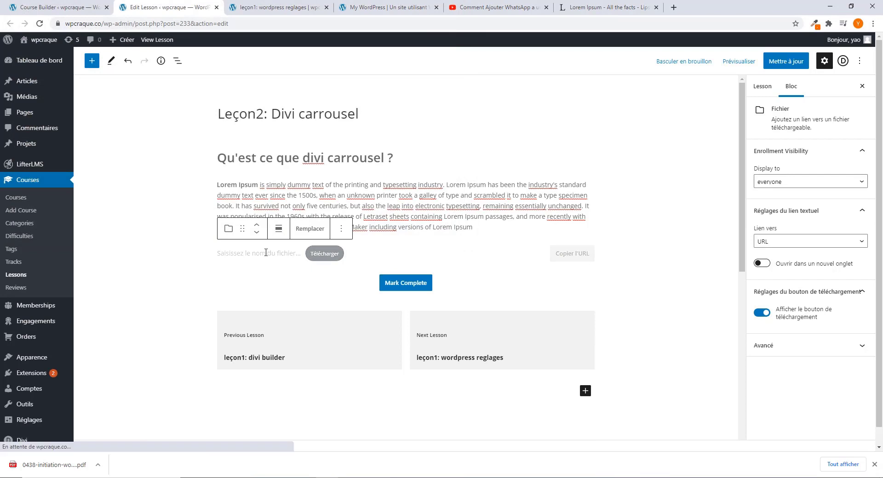
Step: Replace the uploaded file's link text with "teelecharger votre fichier" and update the lesson
left_click(239, 254)
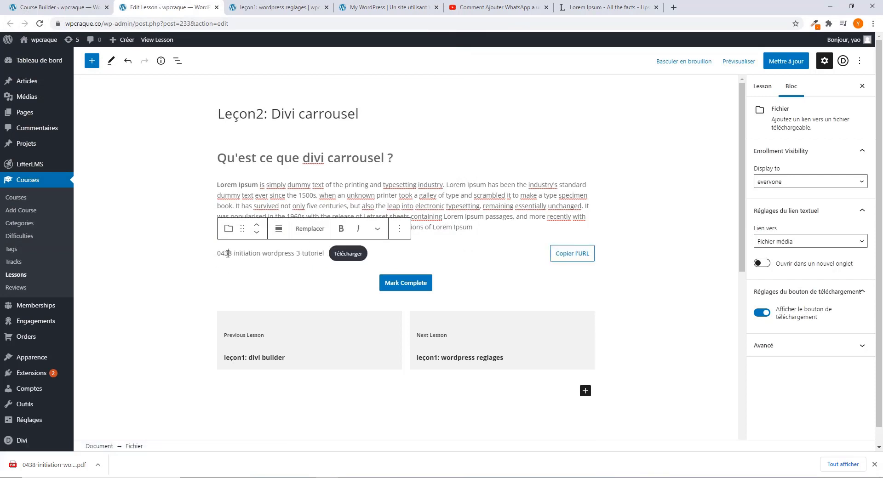
double_click(230, 254)
left_click(258, 253)
key("BackSpace")
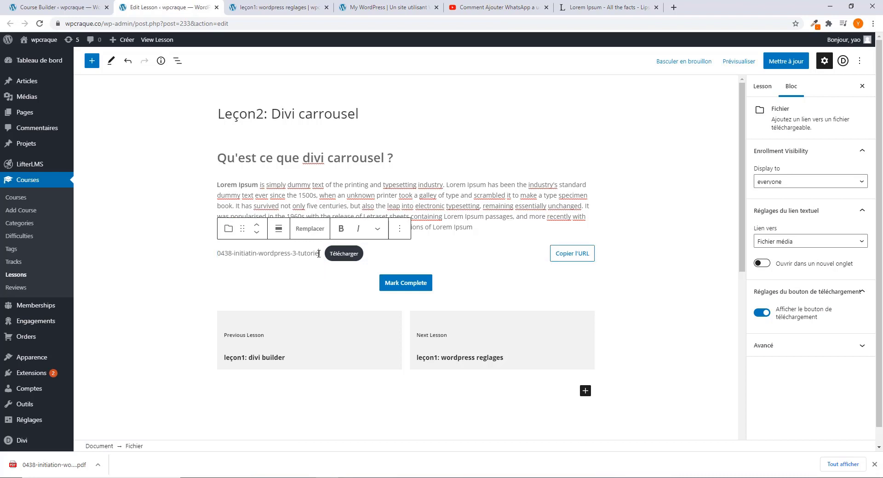
left_click_drag(319, 254, 209, 261)
key("BackSpace")
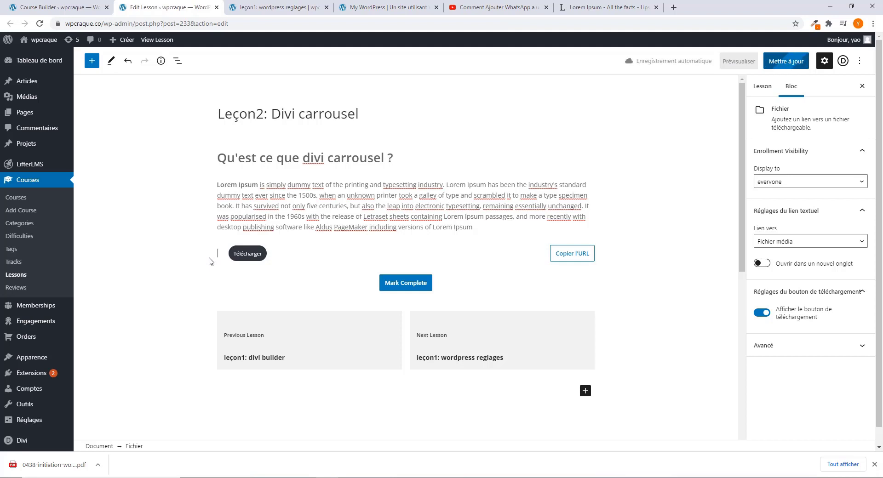
type("t")
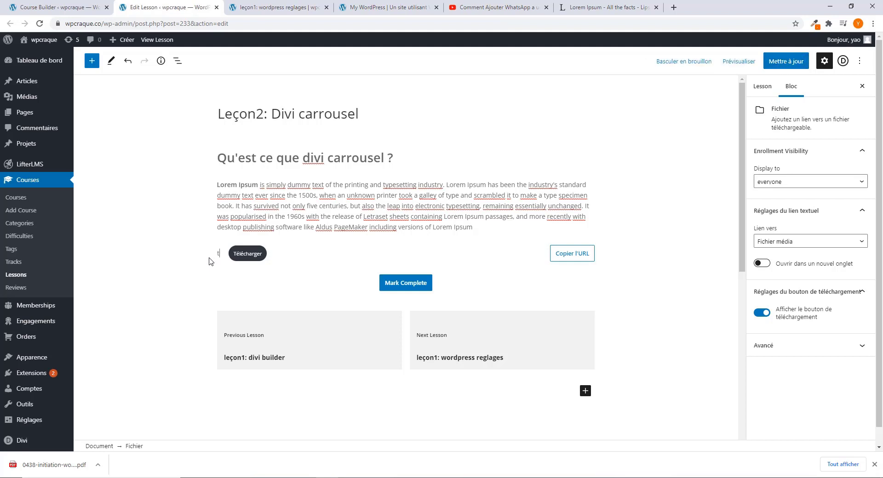
type("eelecharger vo")
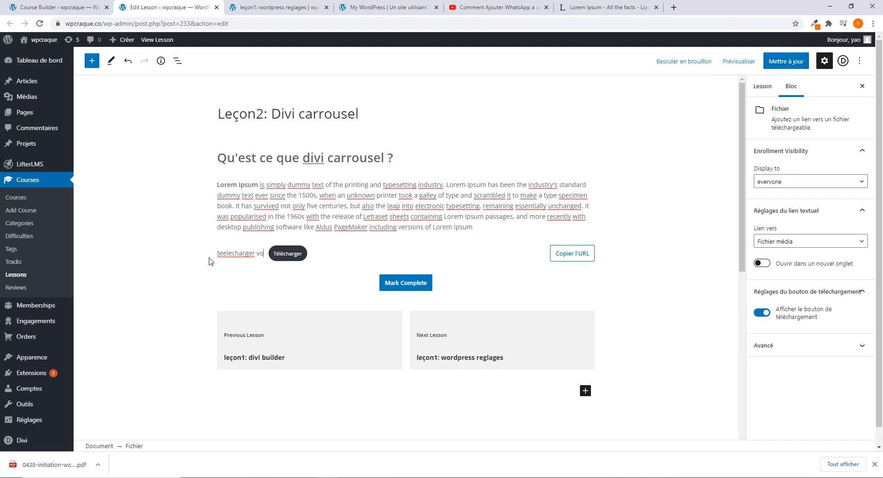
type("tre fichier")
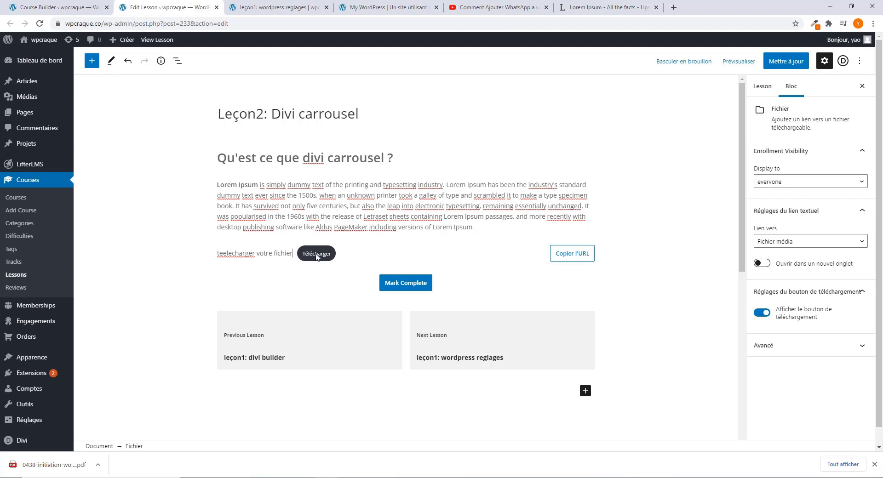
left_click(784, 62)
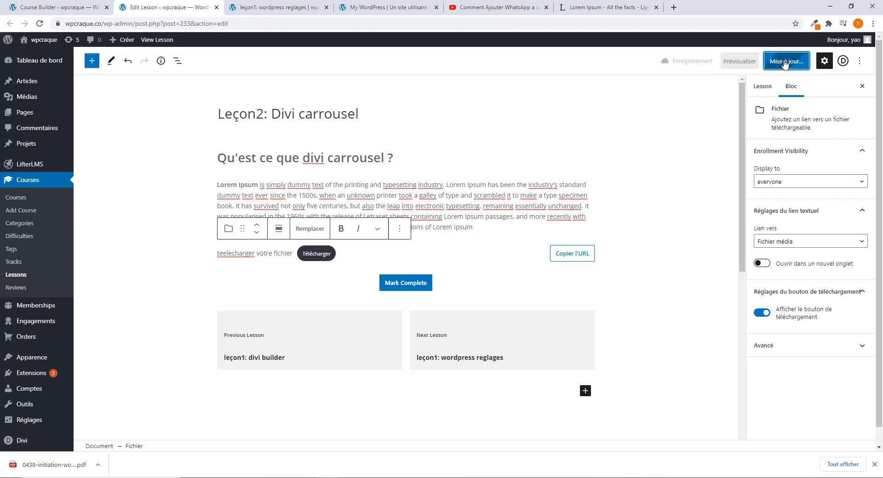
Step: Go back to the published Leçon2: Divi carrousel page and test its file download
left_click(265, 4)
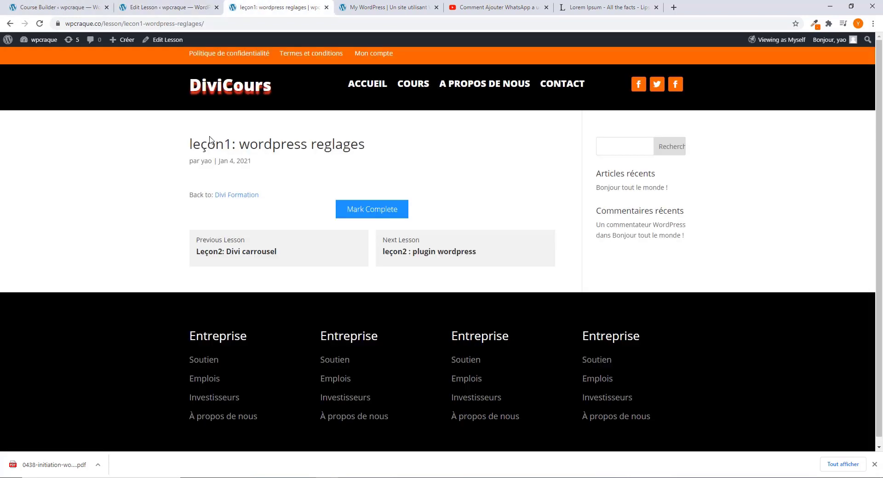
left_click(40, 24)
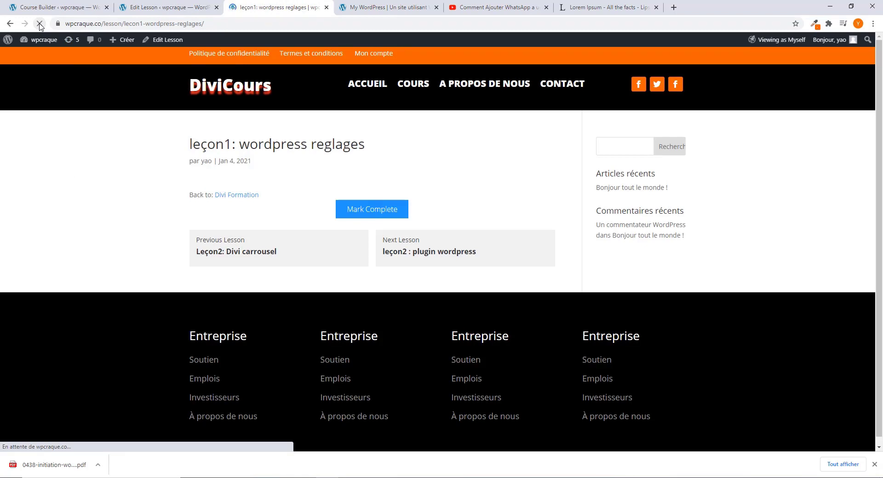
left_click(10, 24)
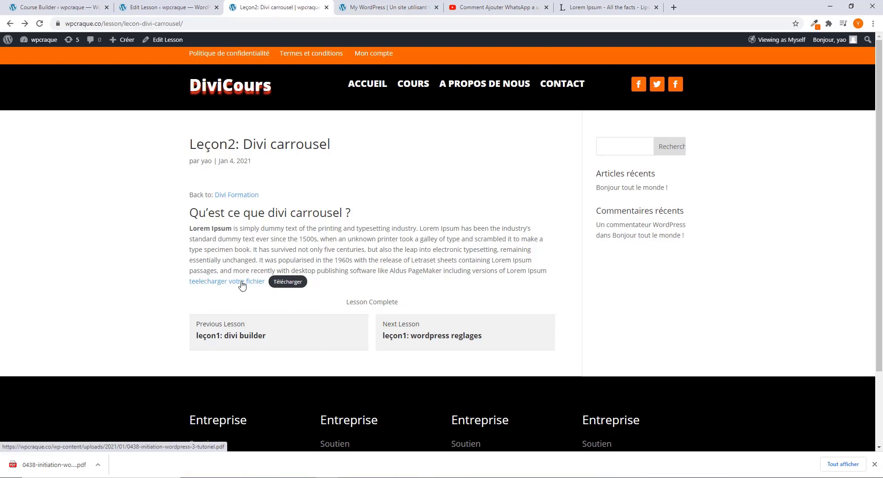
left_click(286, 283)
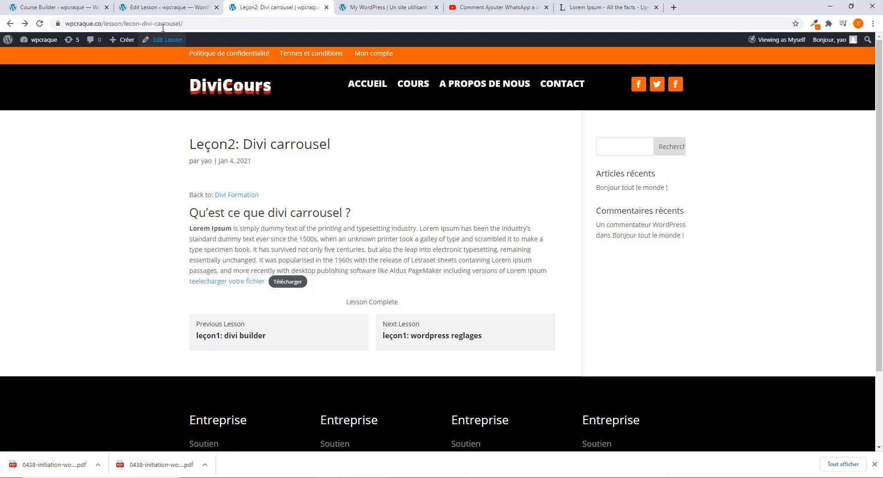
Step: Review the published lessons leçon1: wordpress reglages, Leçon2: Divi carrousel and leçon1: divi builder, and return to the Divi Formation course builder
left_click(175, 8)
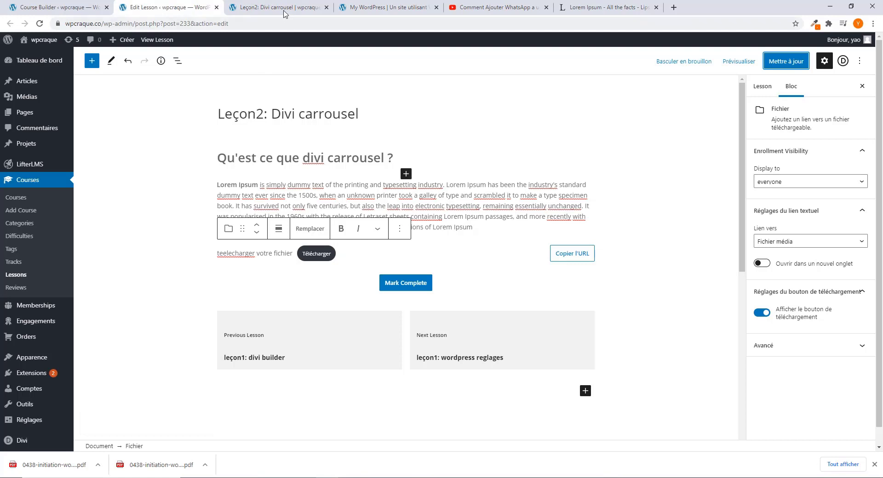
left_click(284, 9)
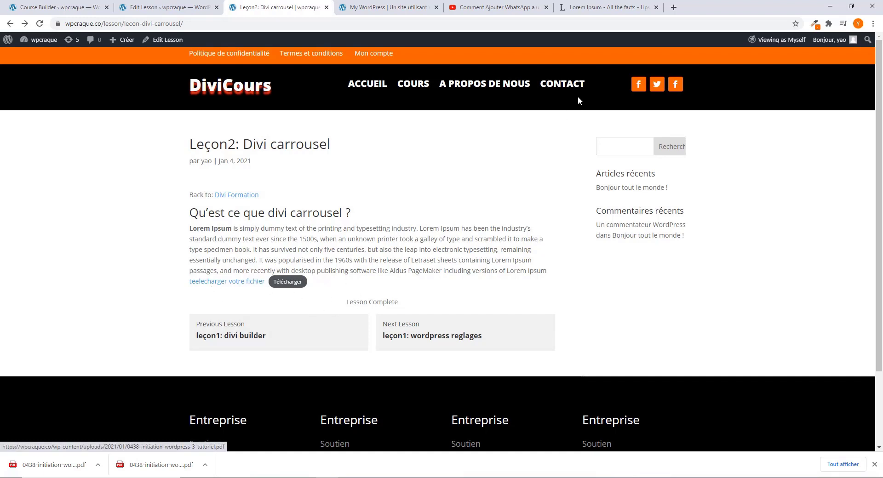
left_click(433, 333)
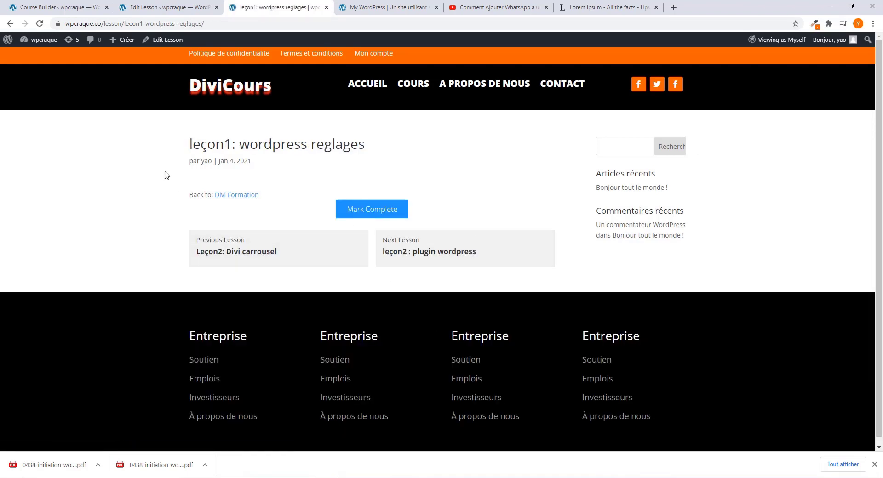
left_click(228, 257)
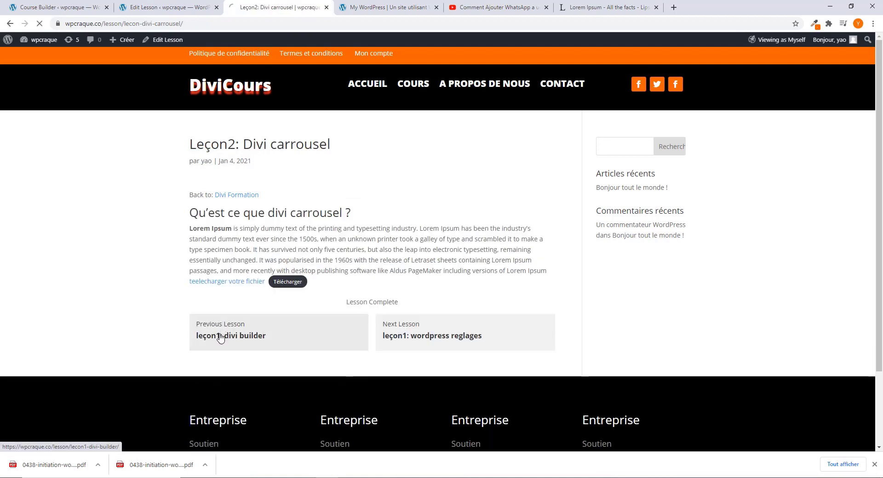
scroll(258, 264, "down", 3)
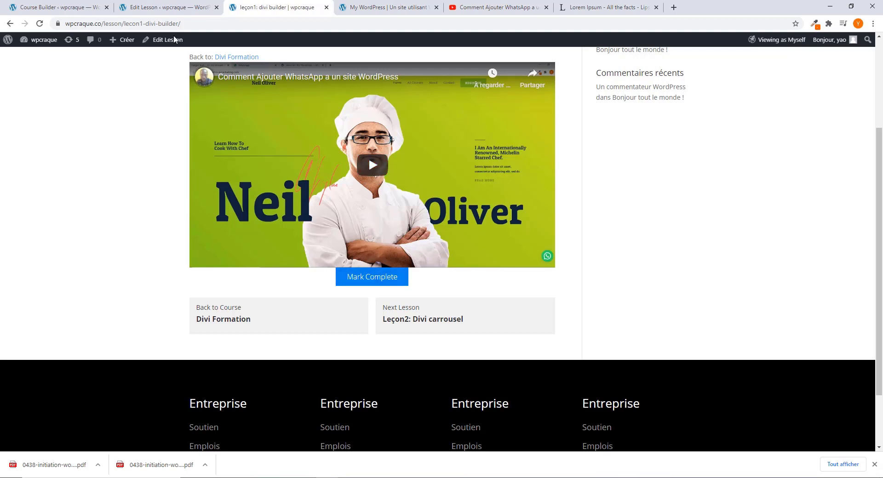
left_click(160, 9)
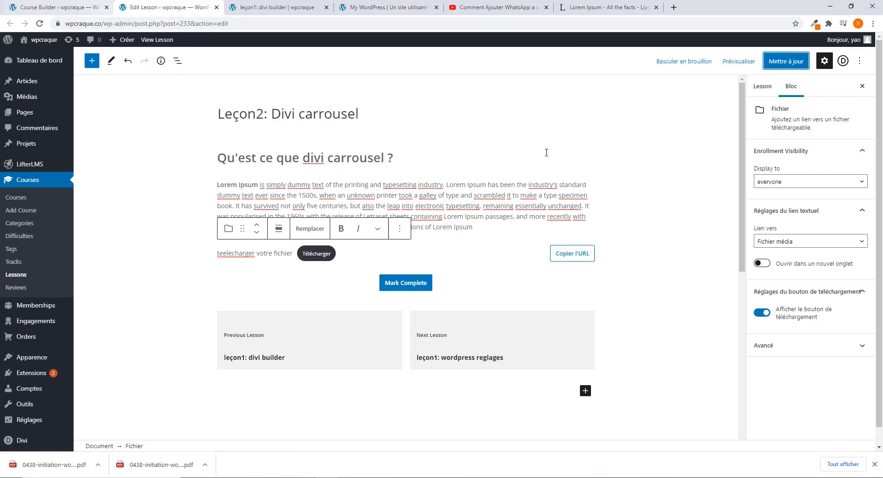
left_click(59, 8)
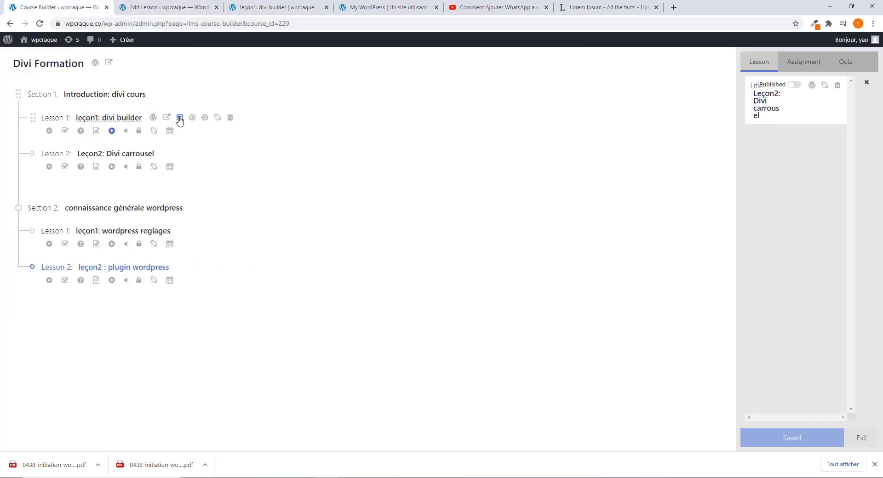
Step: Open leçon1: divi builder for editing and add an Espacement block above the Mark Complete button
left_click(148, 118)
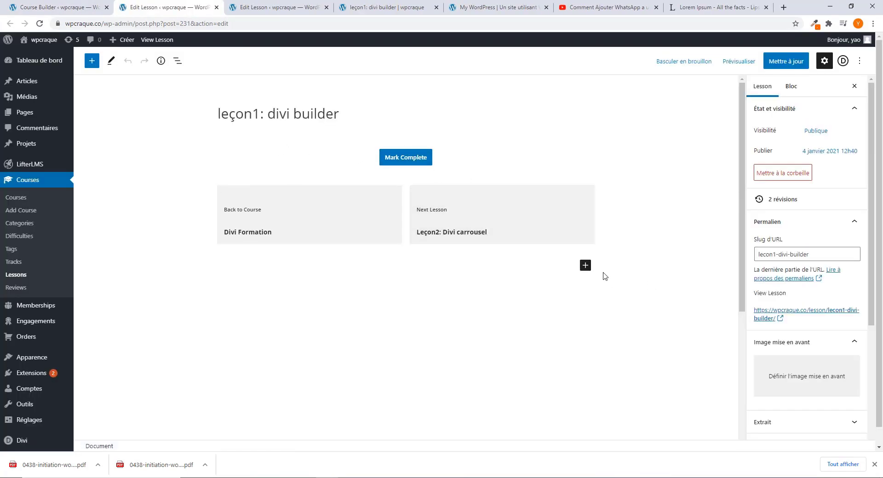
left_click(588, 271)
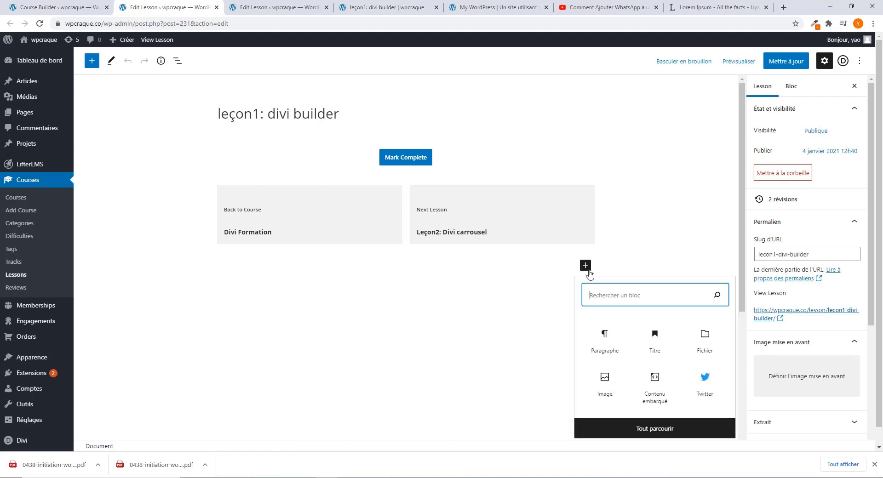
left_click(638, 429)
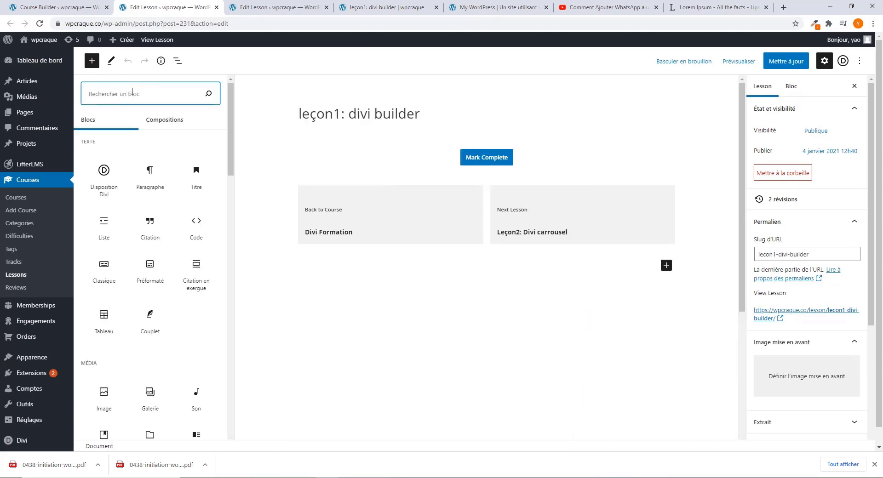
type("esp")
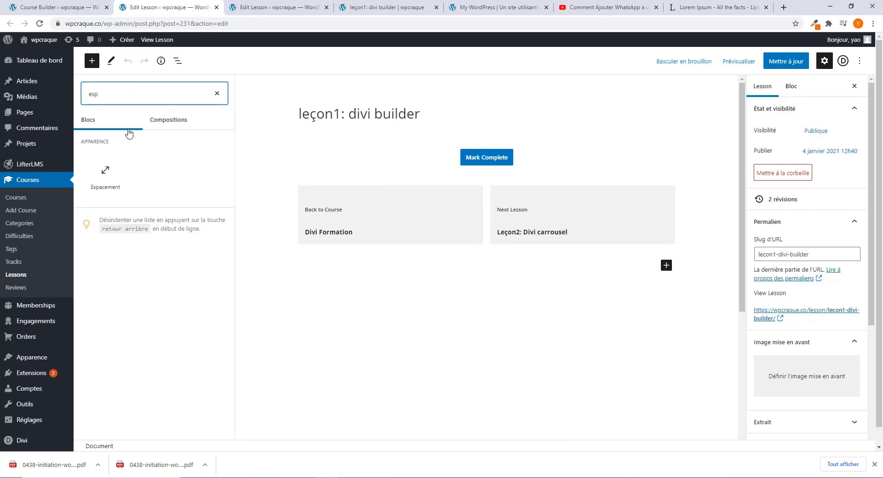
left_click(105, 172)
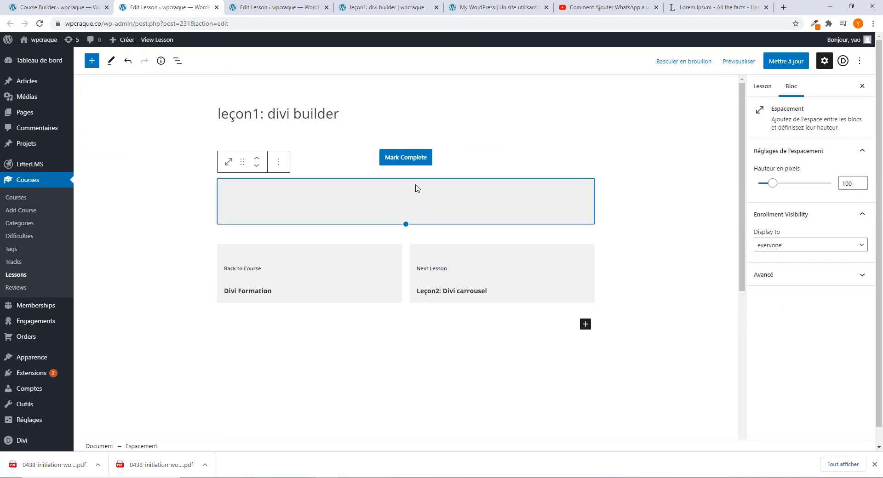
left_click(256, 160)
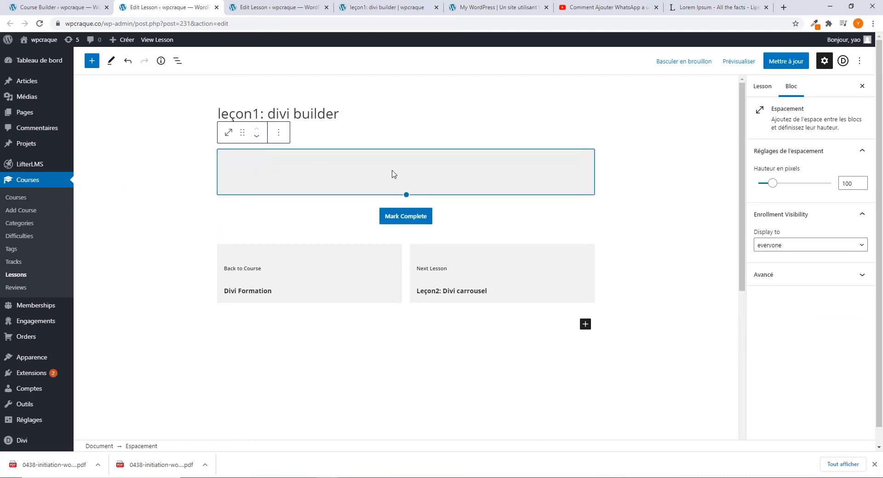
Step: Set the Espacement block's height to 50 pixels and update the lesson
left_click(853, 182)
left_click_drag(853, 182, 843, 183)
type("50")
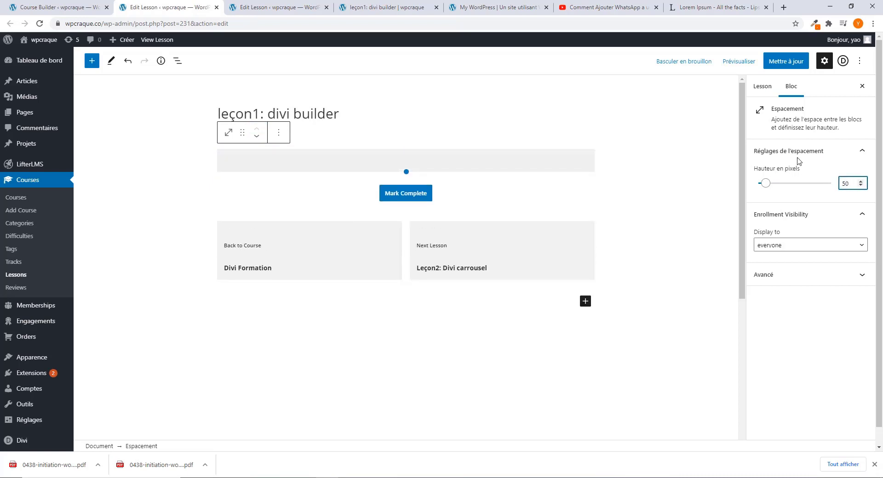
left_click(787, 59)
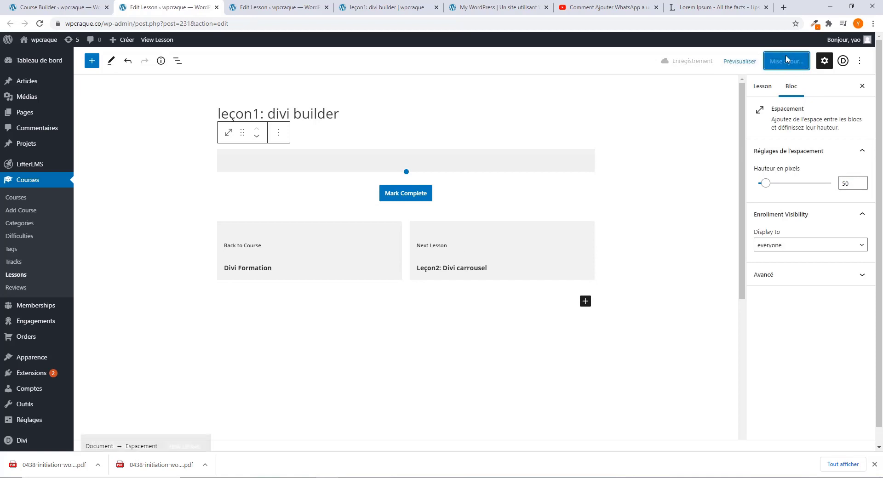
Step: Reload the published leçon1: divi builder page and check the spacing between the video and the Mark Complete button
left_click(277, 5)
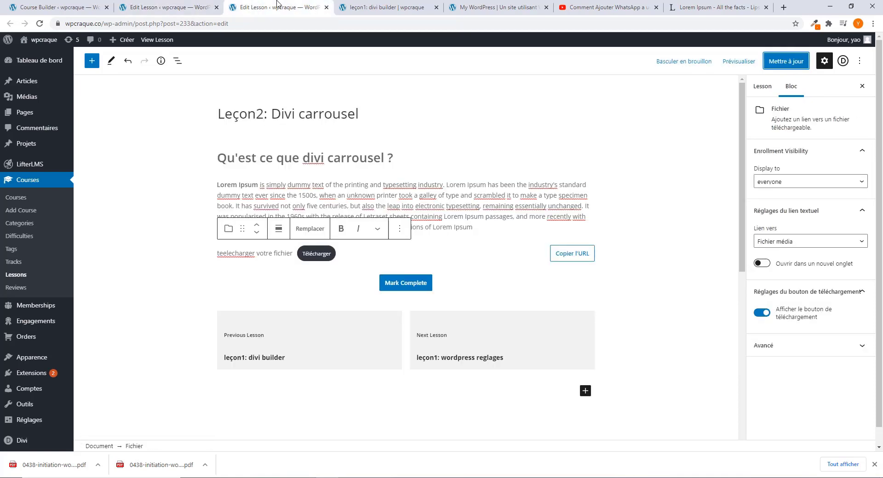
left_click(386, 7)
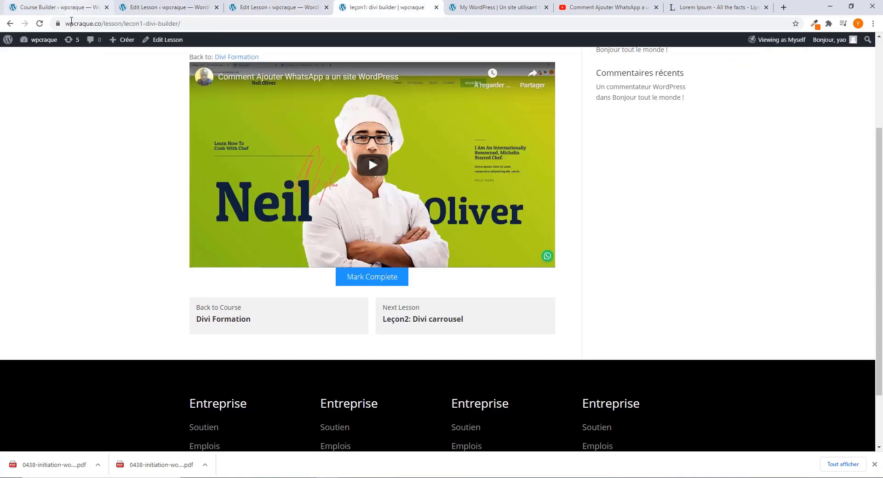
left_click(39, 24)
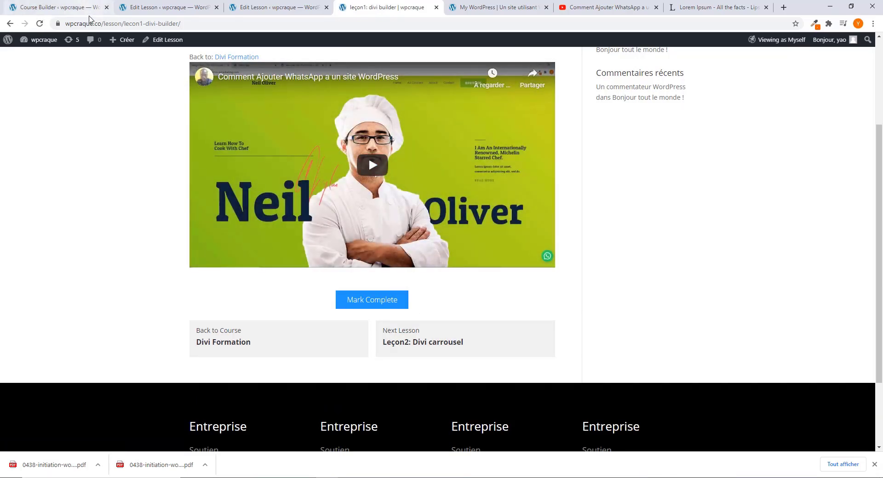
Step: Review the course builder, both lesson editors and the published lesson 1 page, and open the list of all courses
left_click(154, 9)
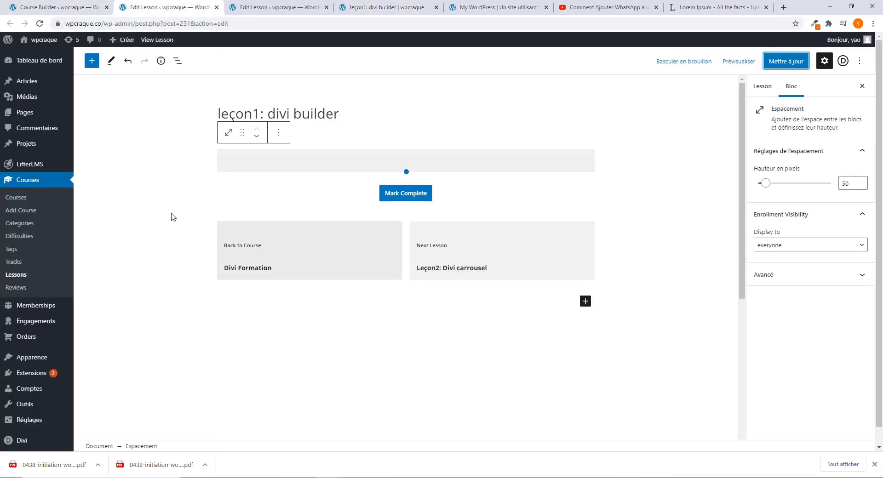
left_click(42, 7)
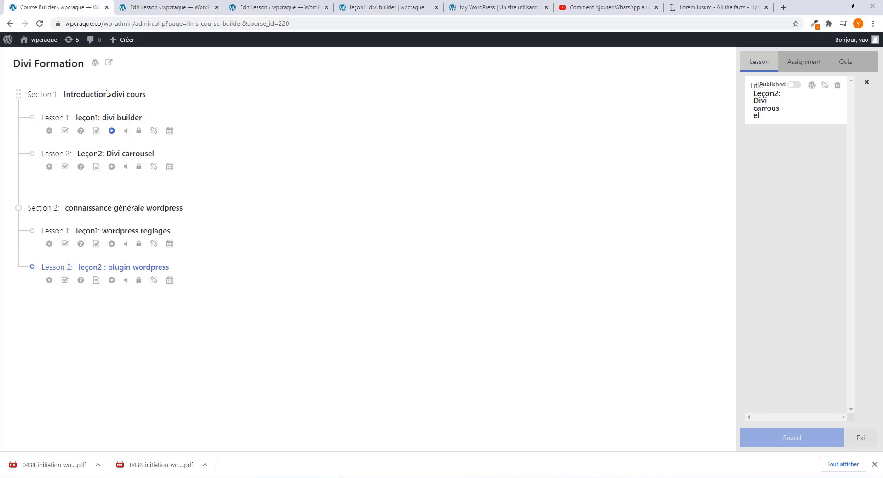
left_click(159, 13)
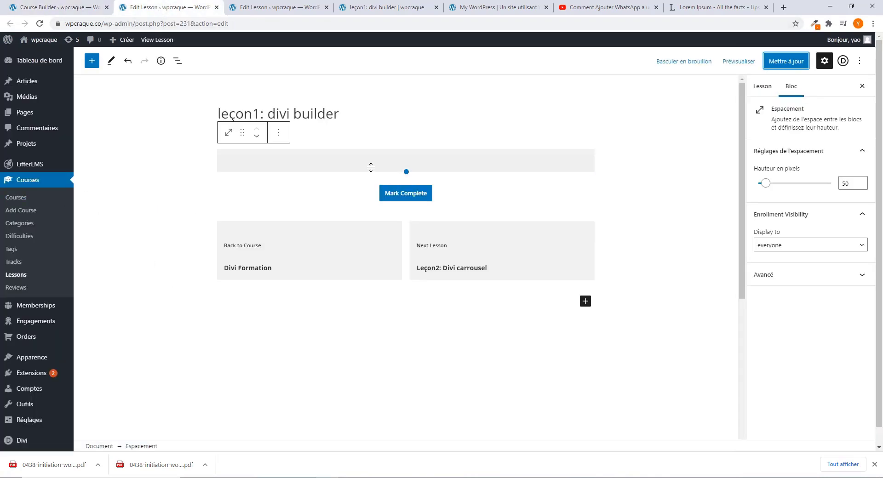
left_click(262, 7)
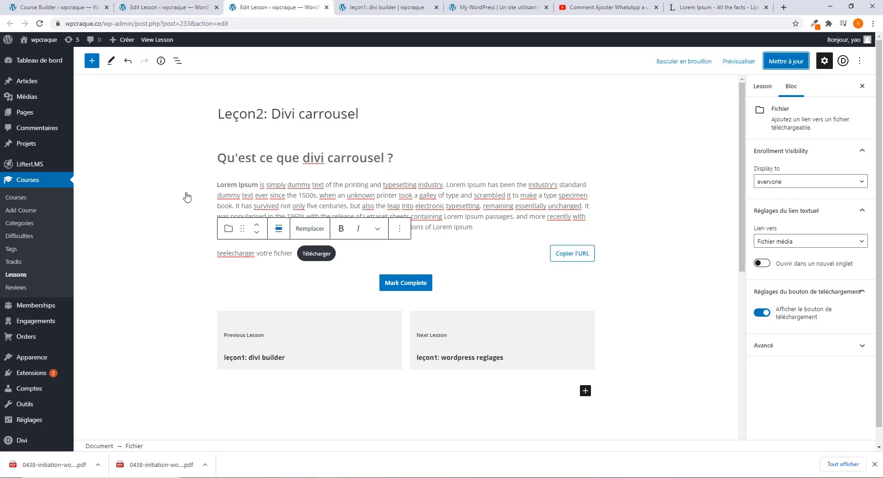
left_click(383, 7)
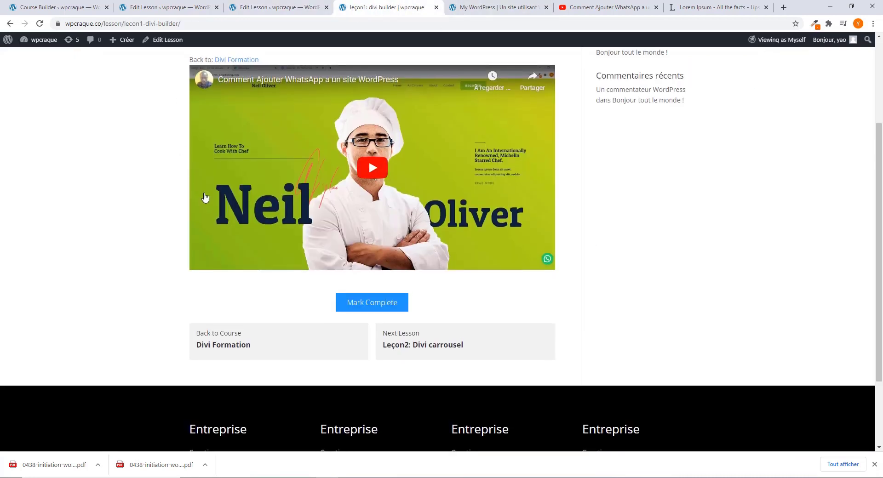
scroll(206, 197, "up", 3)
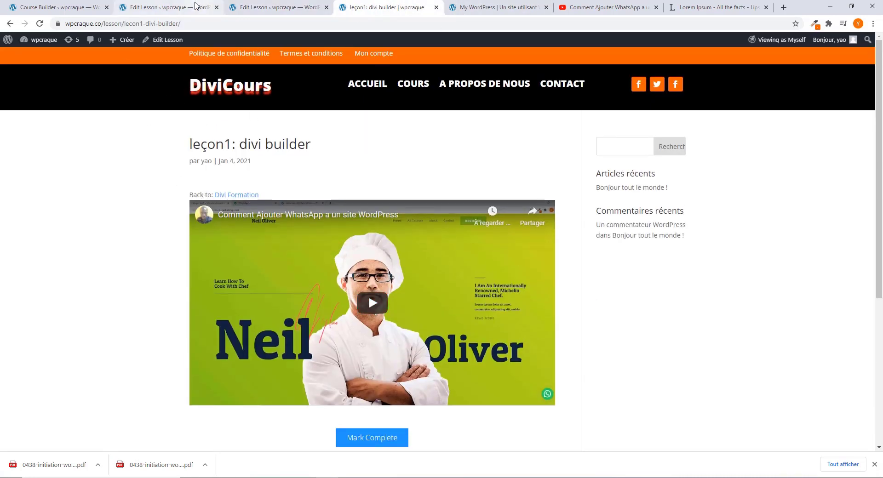
left_click(195, 6)
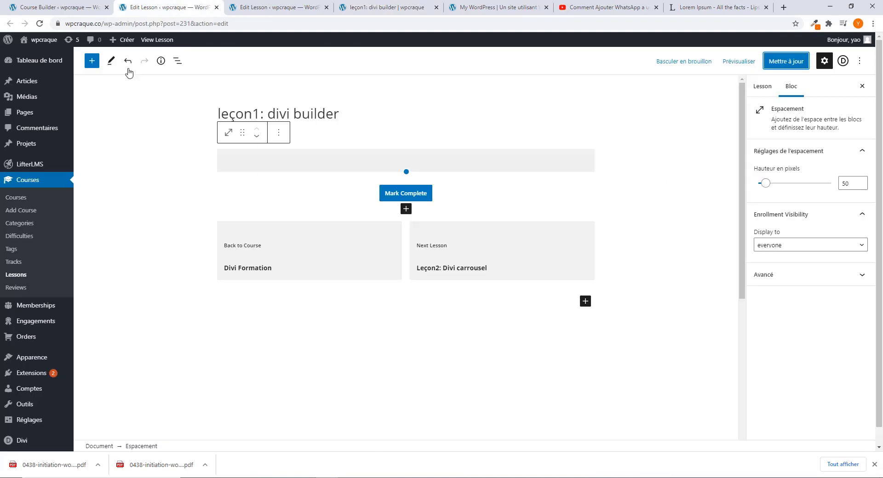
left_click(24, 198)
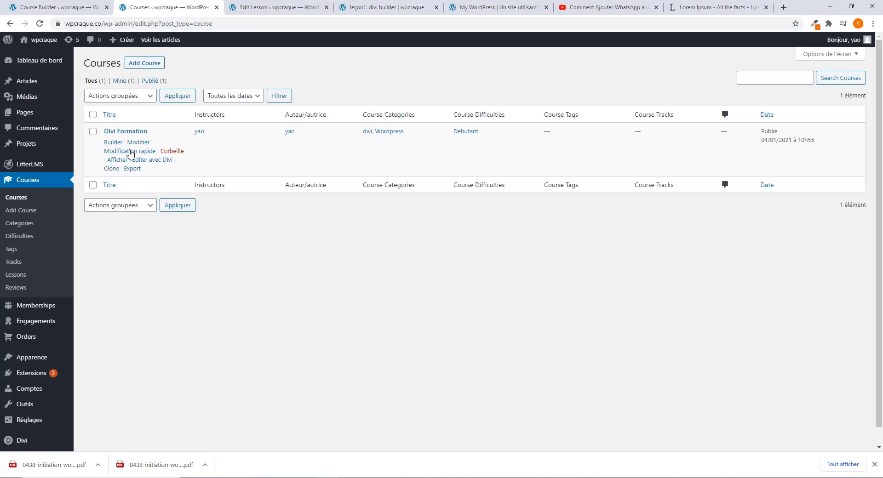
Step: View the published Divi Formation course page and examine the instructor's name in the Course Instructor section
left_click(117, 160)
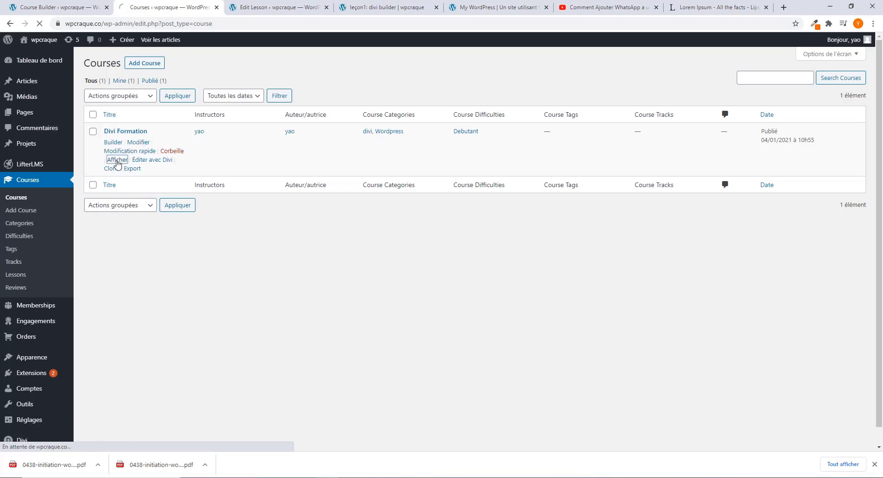
scroll(355, 283, "down", 8)
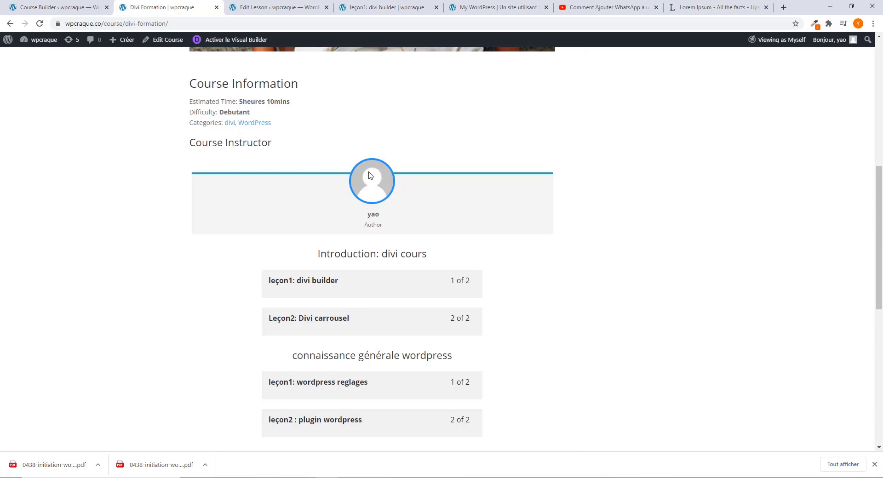
left_click_drag(380, 218, 355, 216)
scroll(375, 246, "up", 3)
scroll(374, 250, "up", 4)
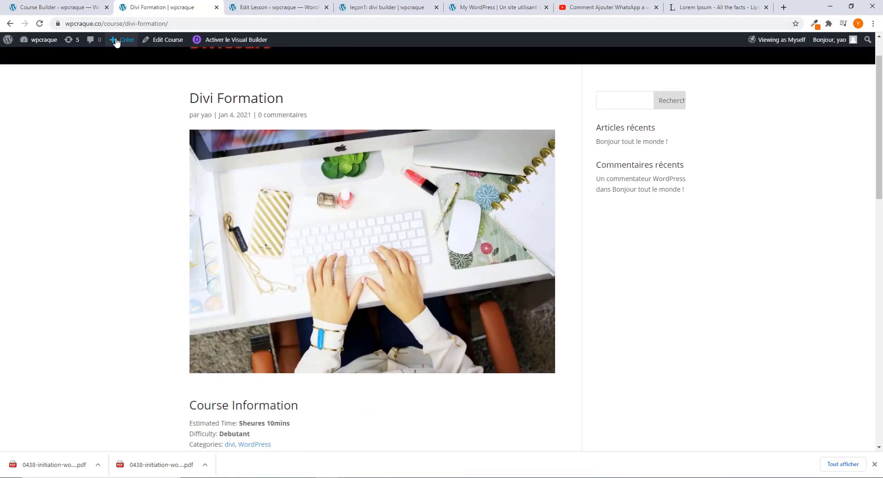
scroll(332, 255, "down", 5)
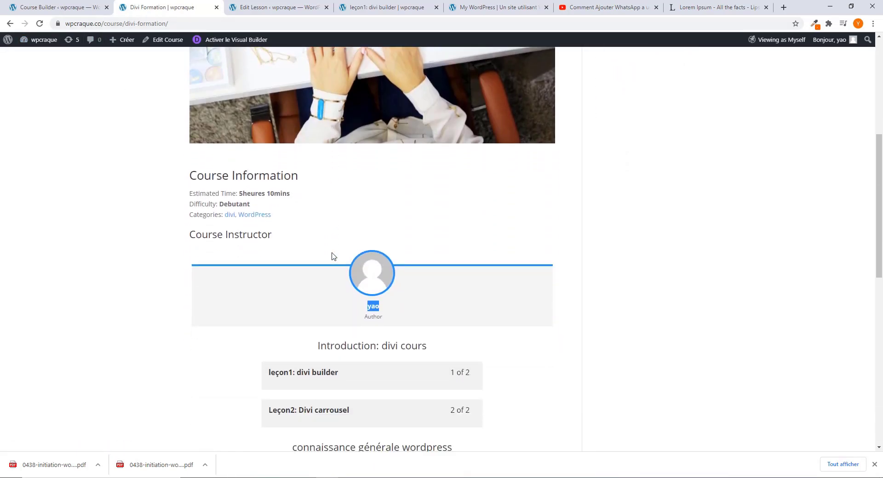
left_click(369, 306)
left_click_drag(368, 306, 390, 310)
scroll(203, 291, "up", 6)
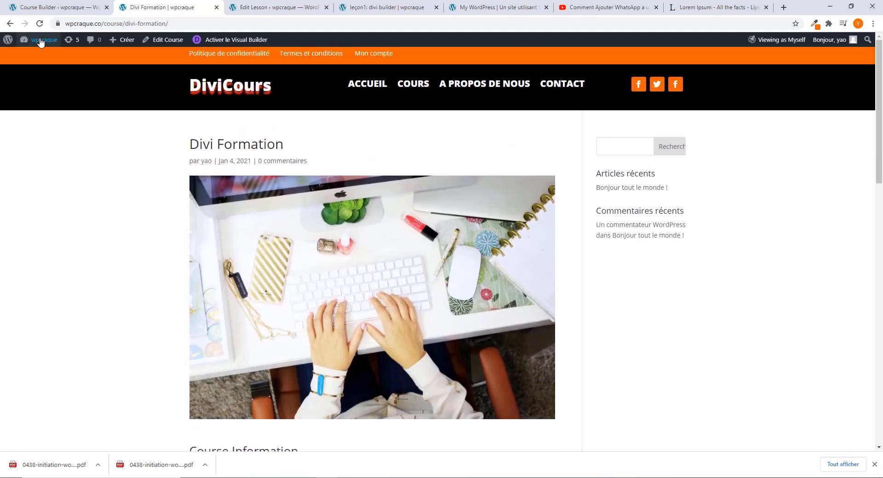
Step: Open the administrator account's profile for editing from the list of all user accounts
mouse_move(42, 41)
left_click(35, 60)
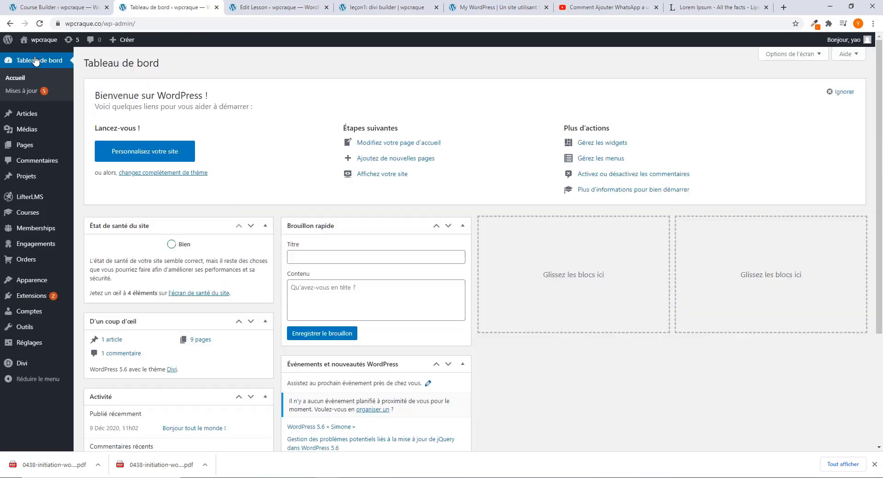
scroll(30, 287, "down", 3)
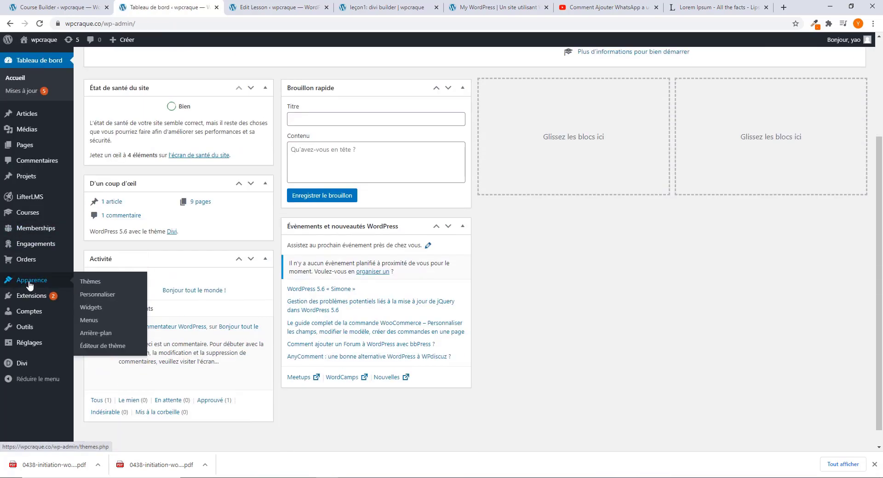
mouse_move(36, 298)
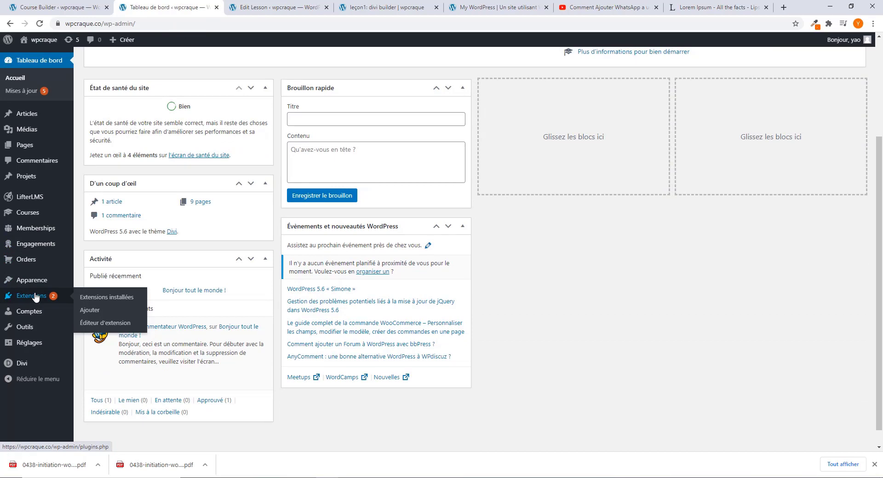
mouse_move(34, 316)
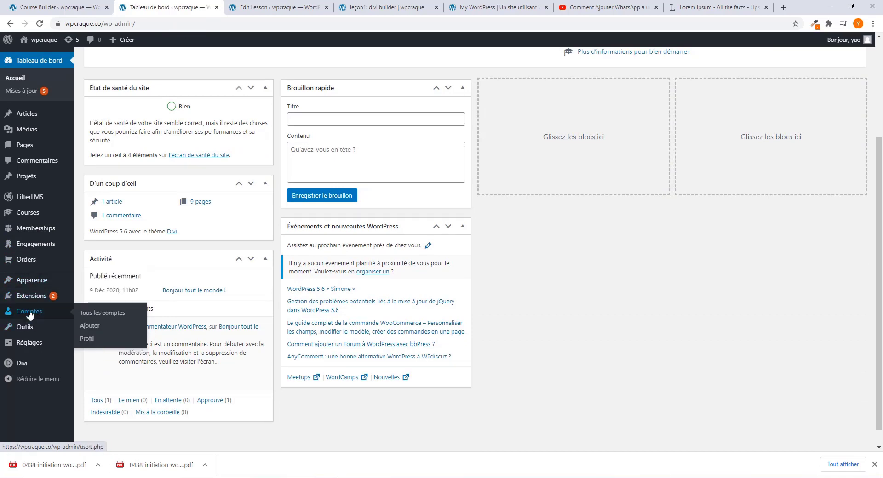
left_click(98, 316)
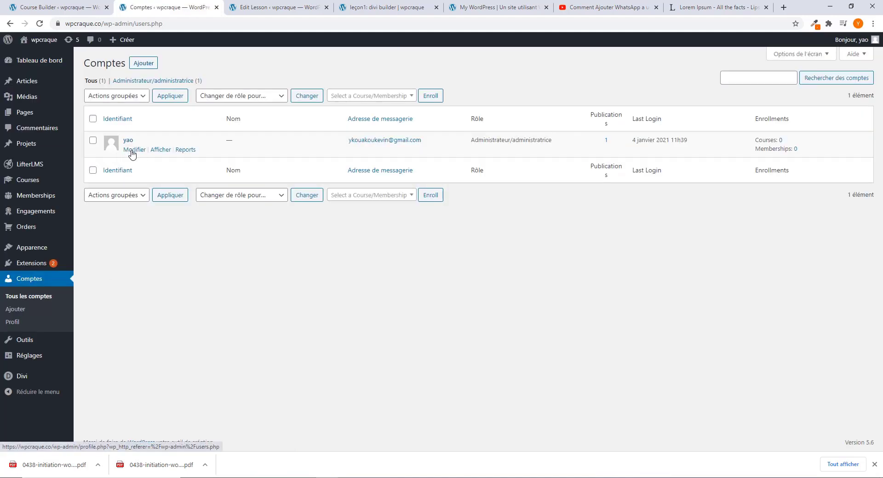
left_click(132, 152)
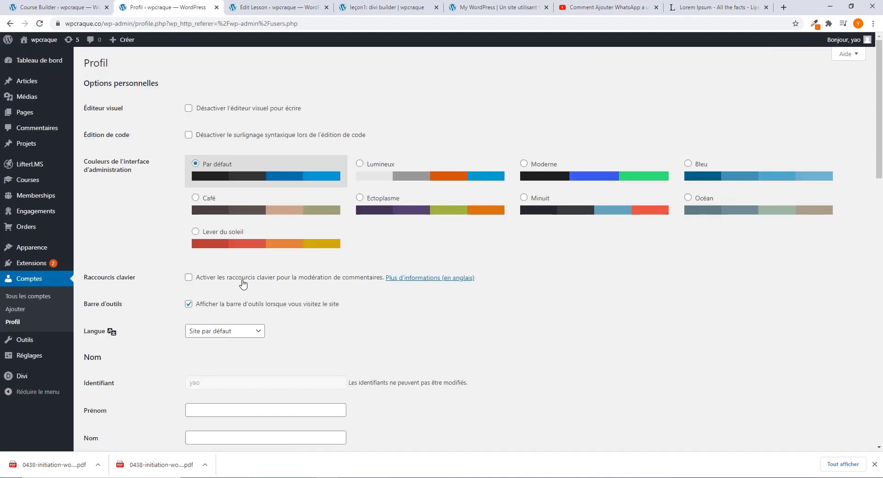
Step: Enter the instructor's first name in the profile, choose it as the publicly displayed name, and update the profile
scroll(244, 289, "down", 5)
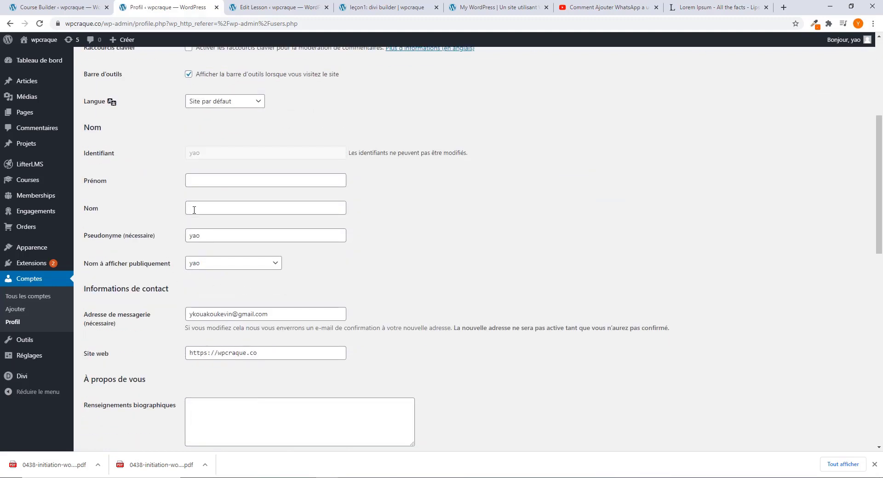
left_click(215, 185)
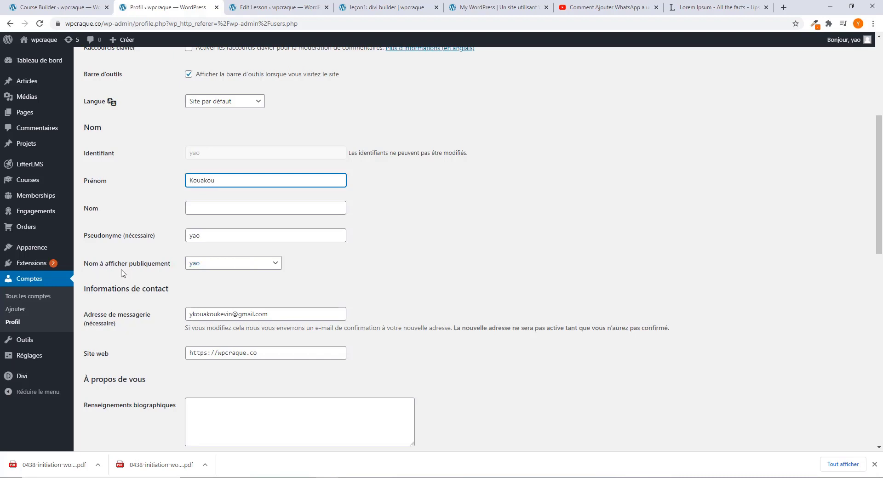
left_click(232, 269)
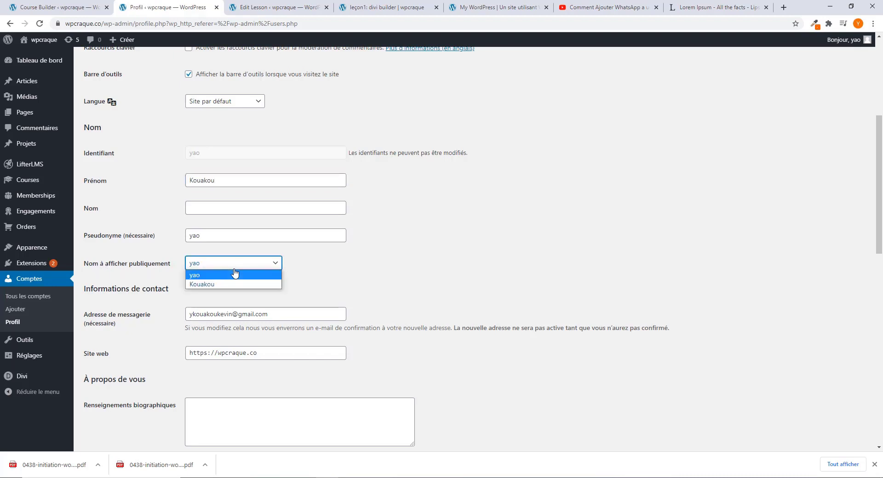
left_click(230, 284)
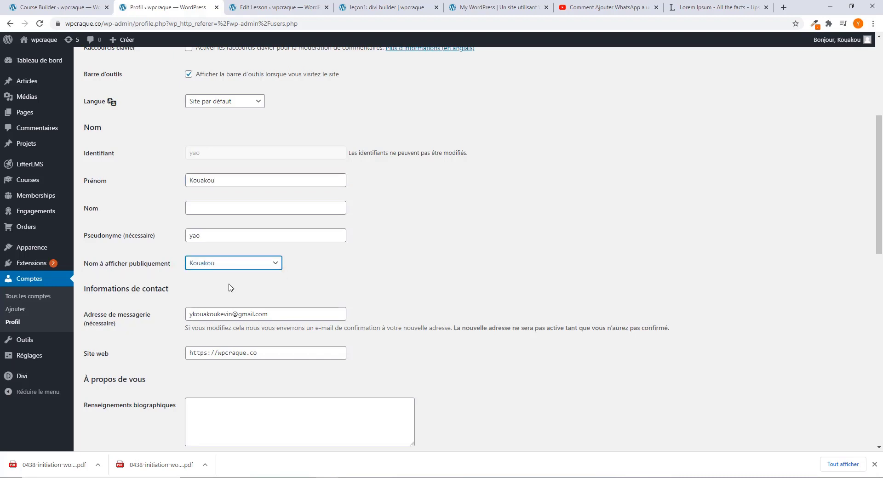
scroll(207, 319, "down", 6)
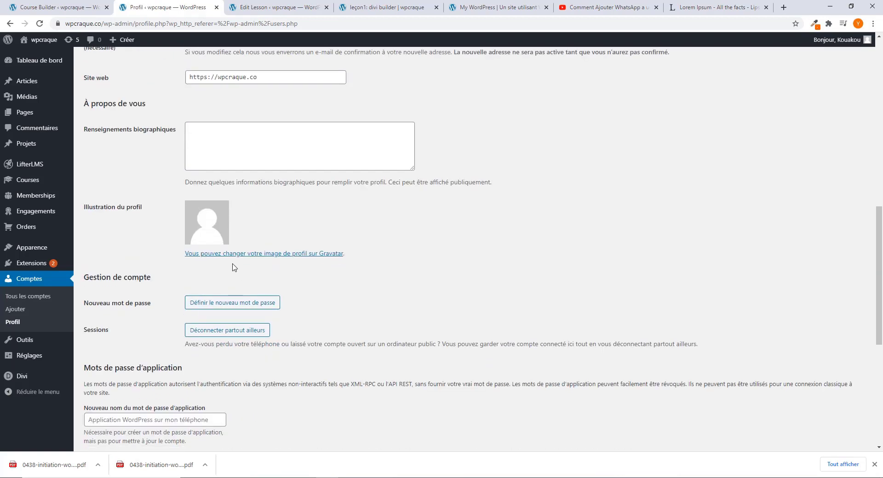
scroll(233, 267, "down", 7)
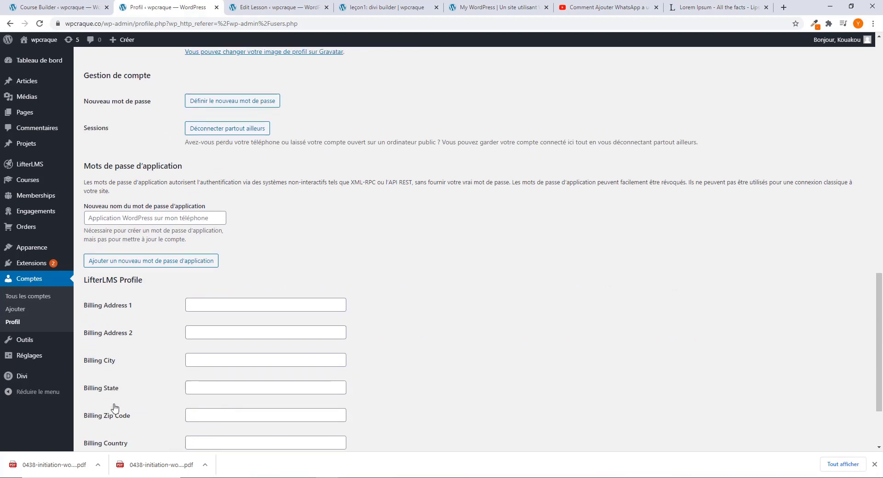
left_click(113, 405)
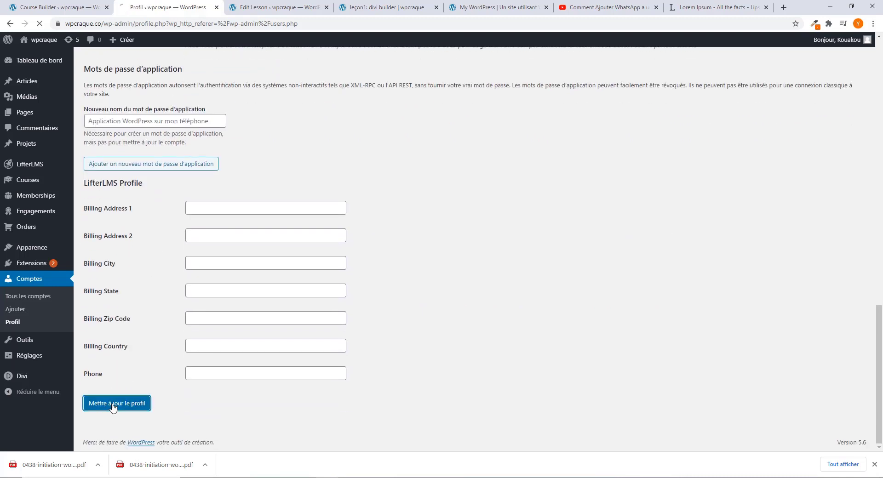
Step: View the Divi Formation course page again from the course list and check the instructor name
left_click(266, 8)
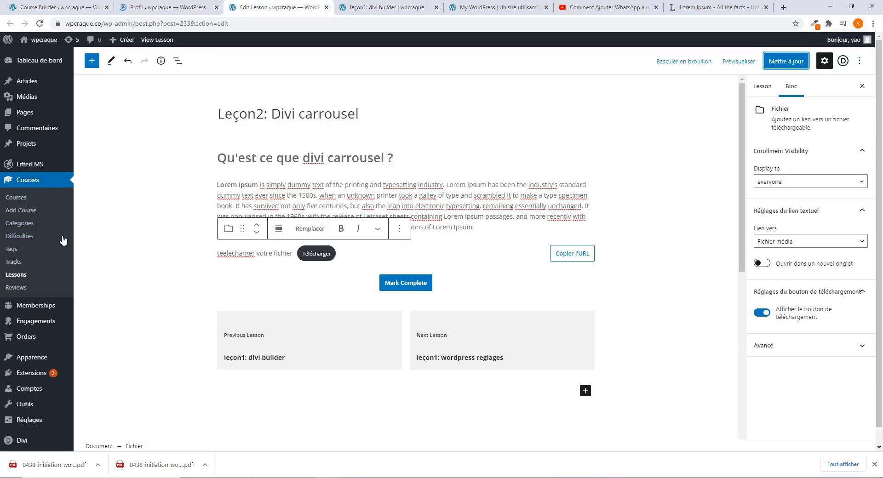
left_click(21, 199)
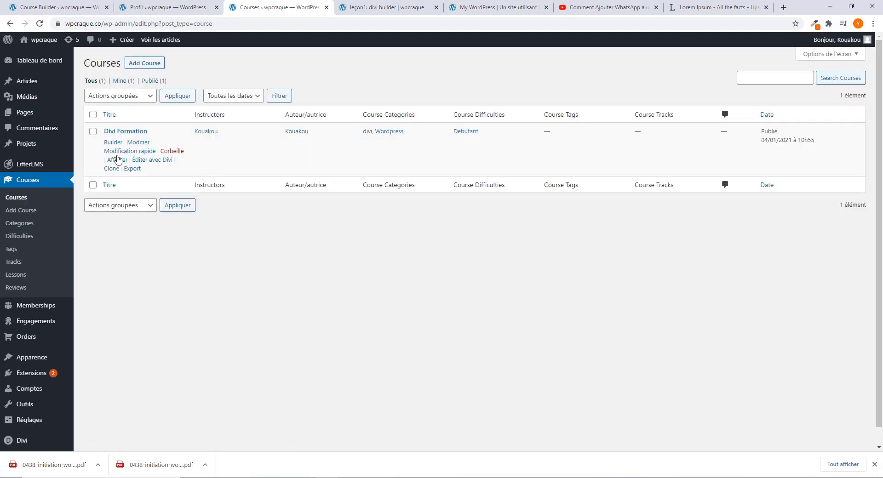
left_click(117, 159)
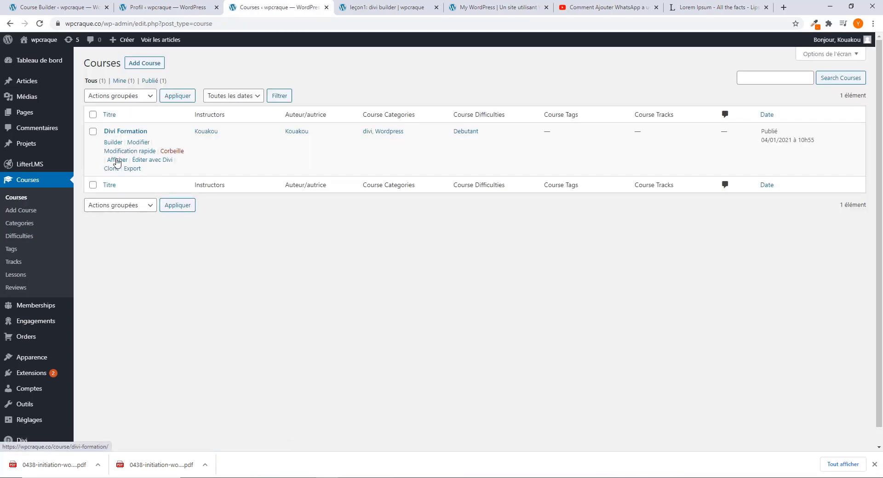
scroll(525, 350, "down", 7)
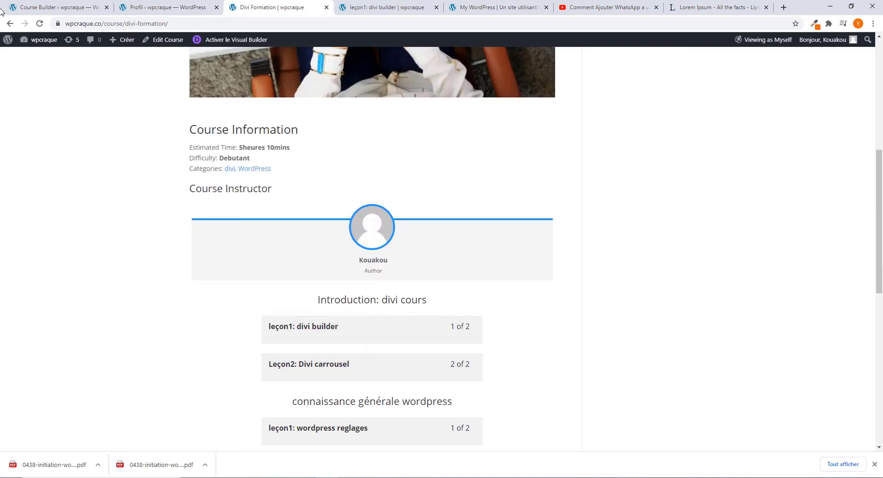
Step: Check the profile picture setting in the account profile, and open the page for adding new plugins
left_click(140, 8)
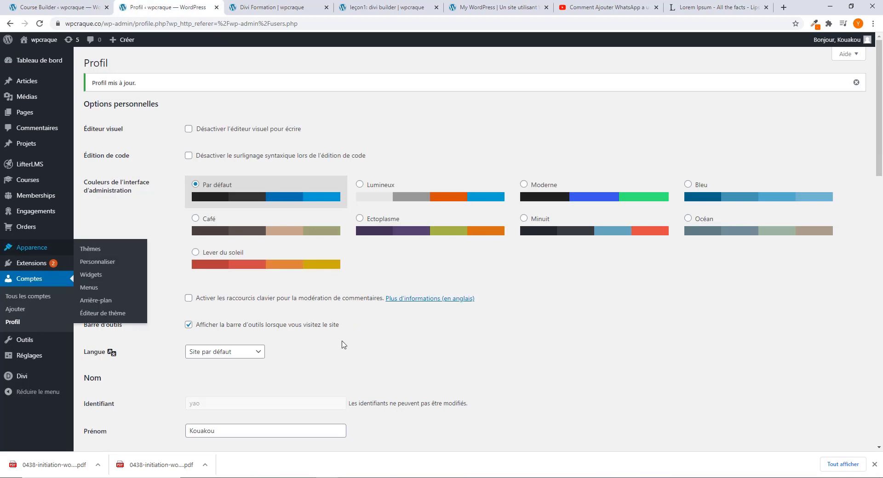
scroll(257, 368, "down", 8)
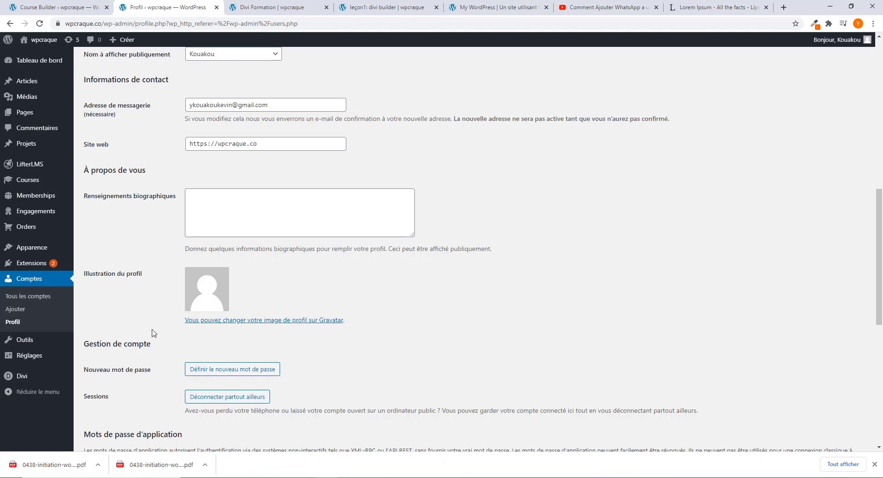
mouse_move(28, 265)
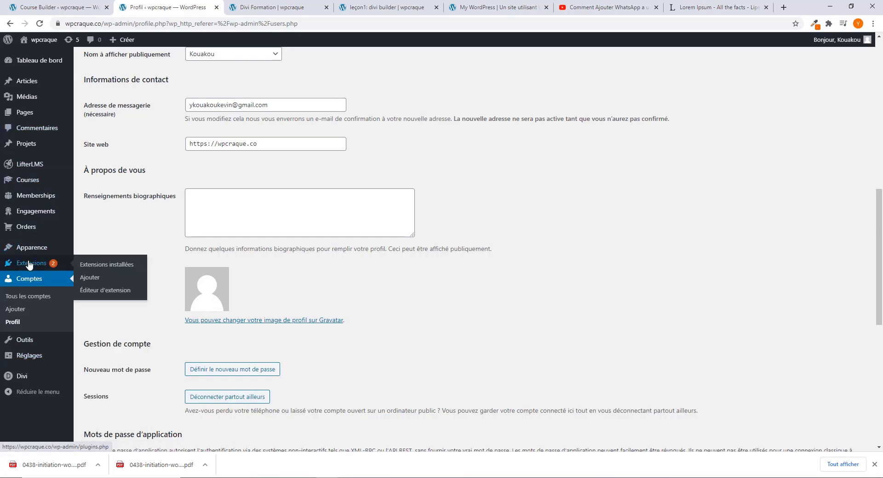
left_click(98, 269)
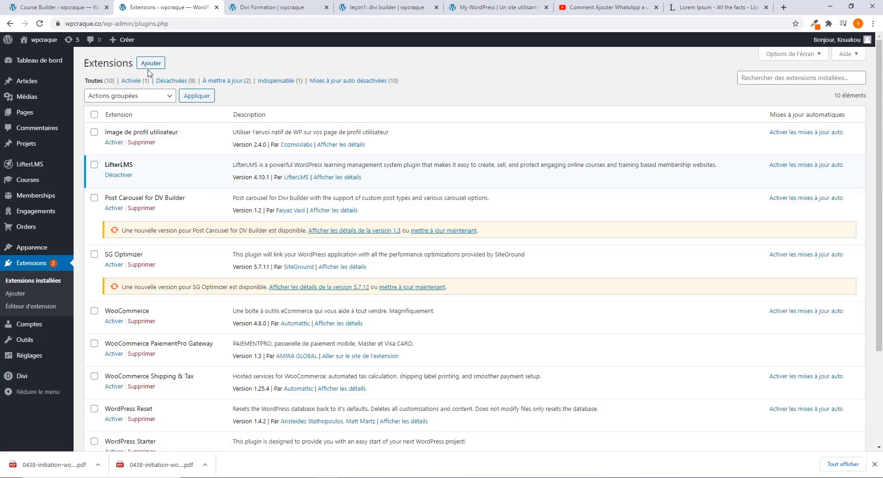
left_click(148, 65)
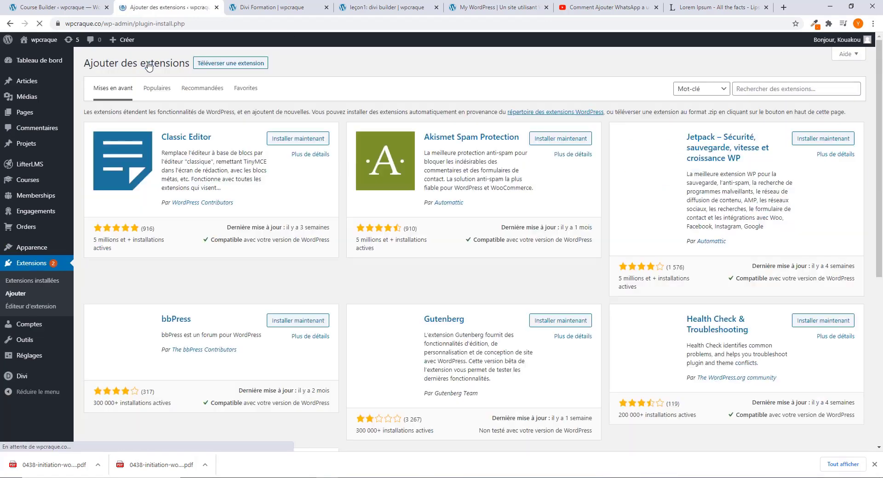
Step: Search the plugin directory for "user profile picture" and activate the User Profile Picture plugin by Cozmoslabs
left_click(753, 91)
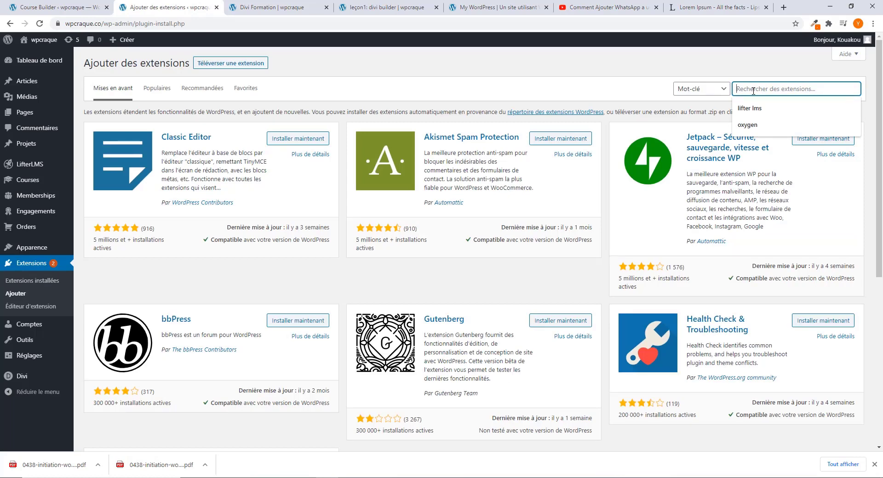
type("user pr")
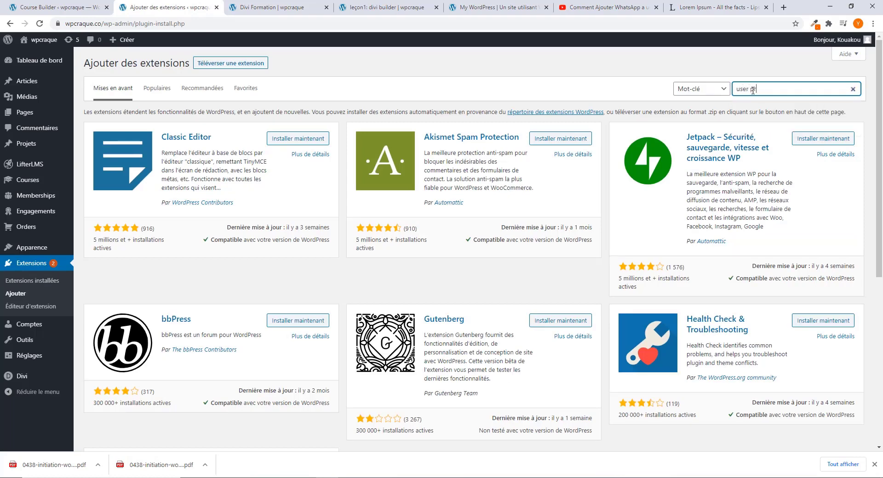
type("ofile pi")
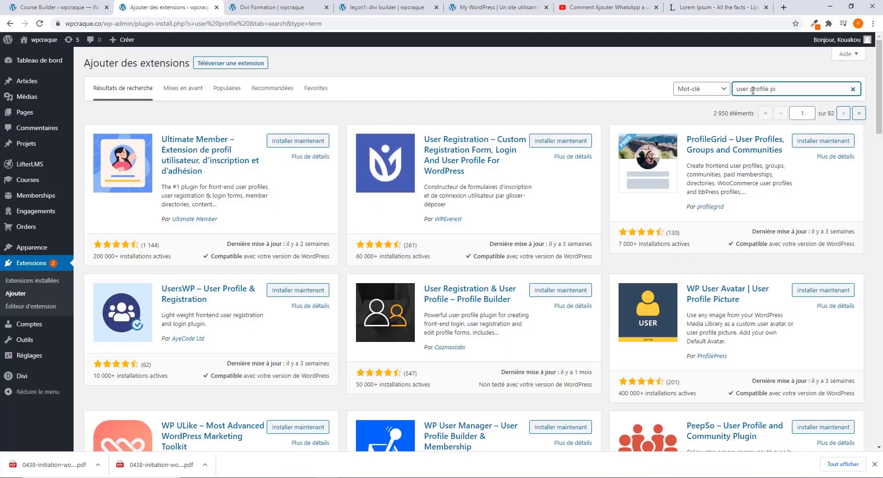
type("cture")
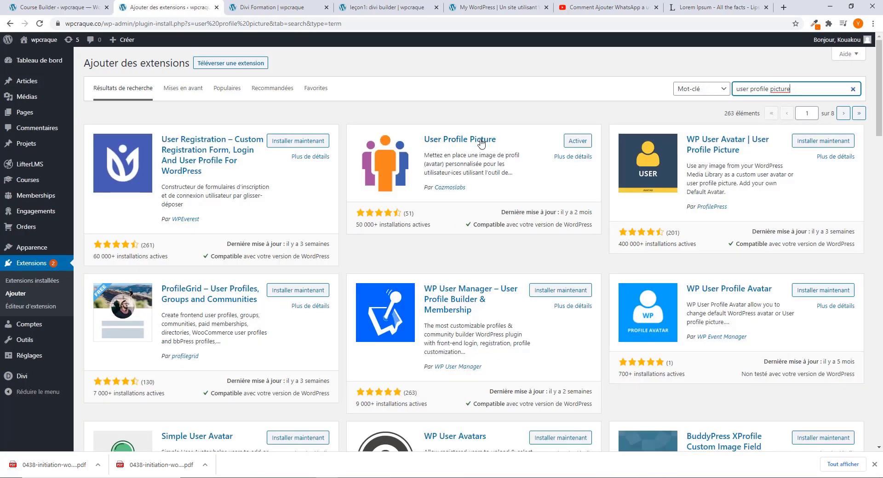
left_click(582, 143)
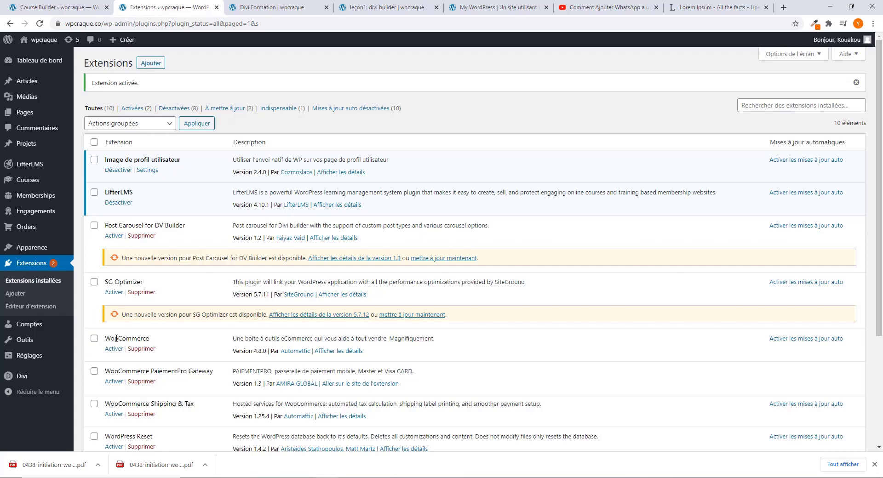
Step: Open the administrator account's profile for editing from the list of all accounts
scroll(114, 328, "down", 4)
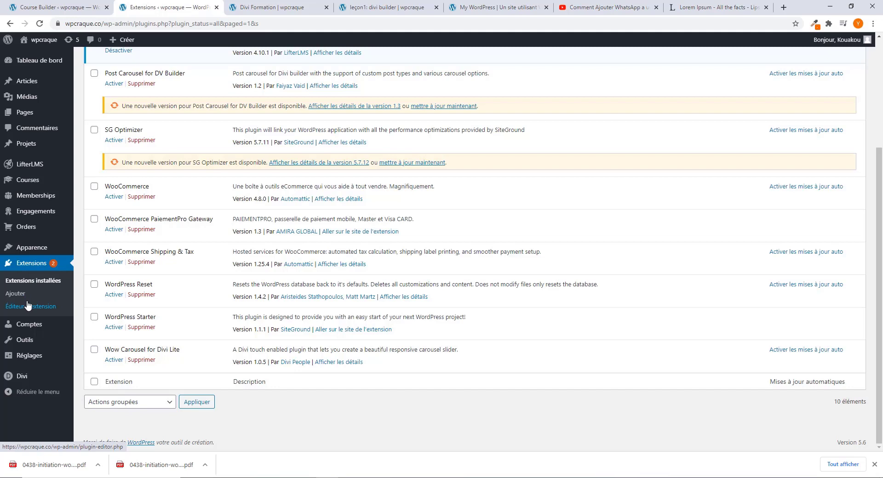
mouse_move(31, 358)
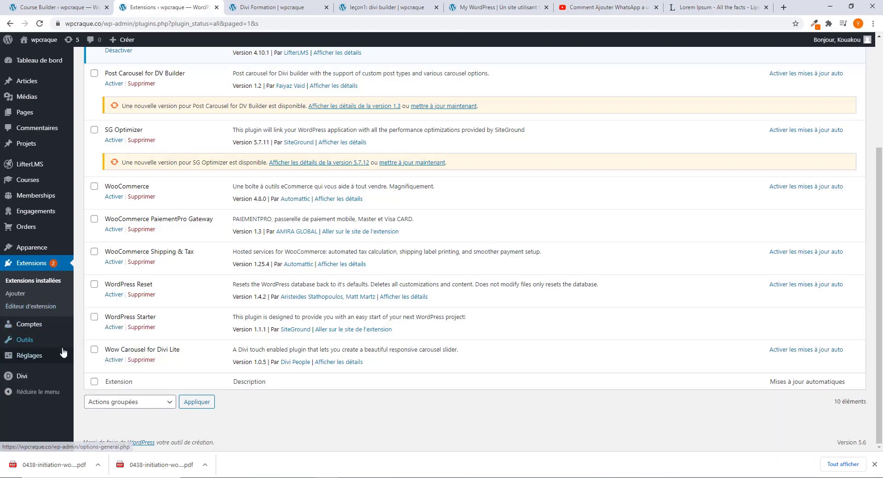
mouse_move(36, 331)
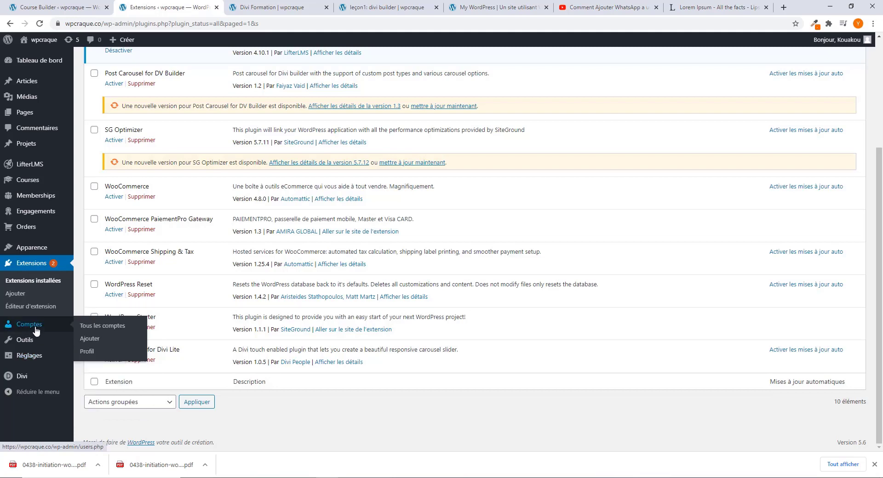
left_click(96, 329)
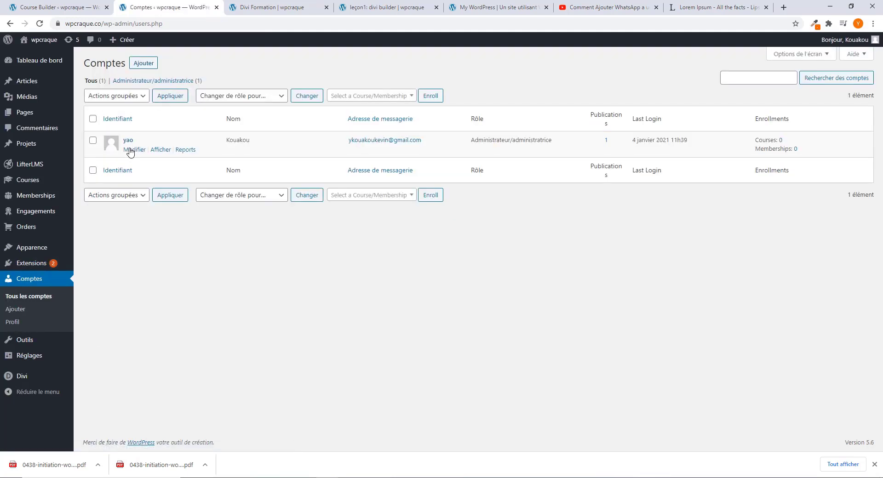
left_click(130, 150)
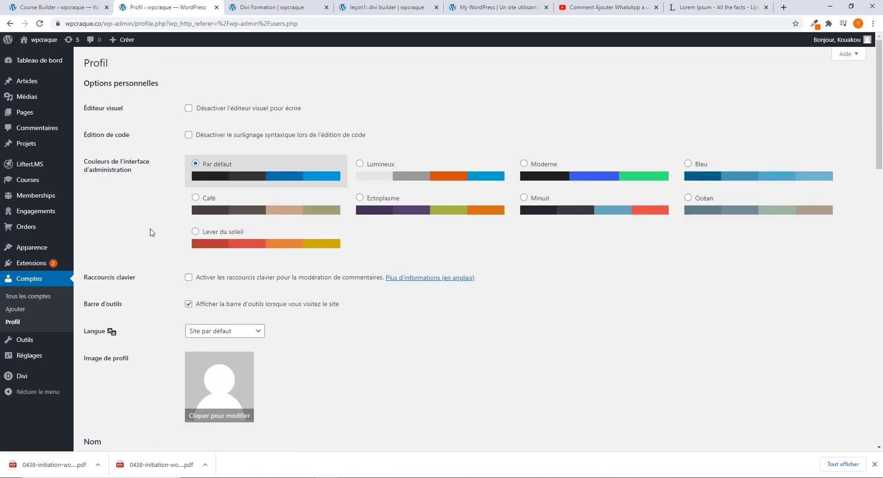
Step: Set portrait-square-07.jpg from the media library as the account's profile picture and update the profile
scroll(205, 405, "down", 2)
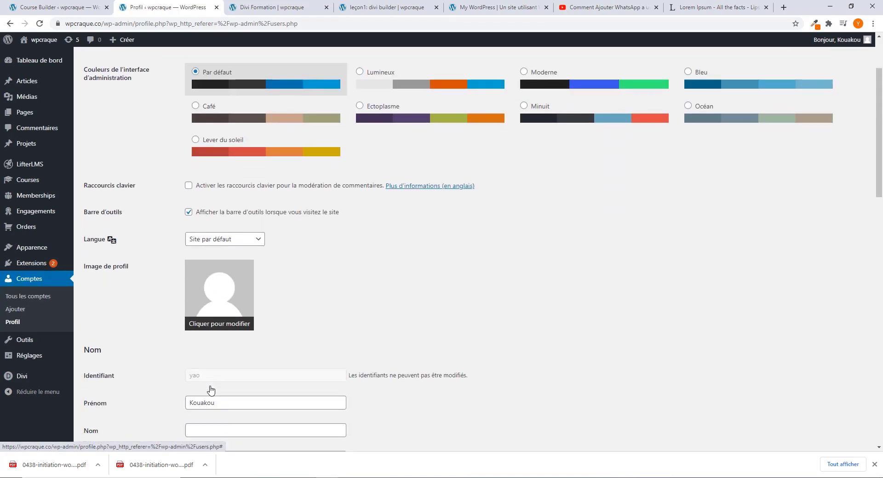
left_click(211, 317)
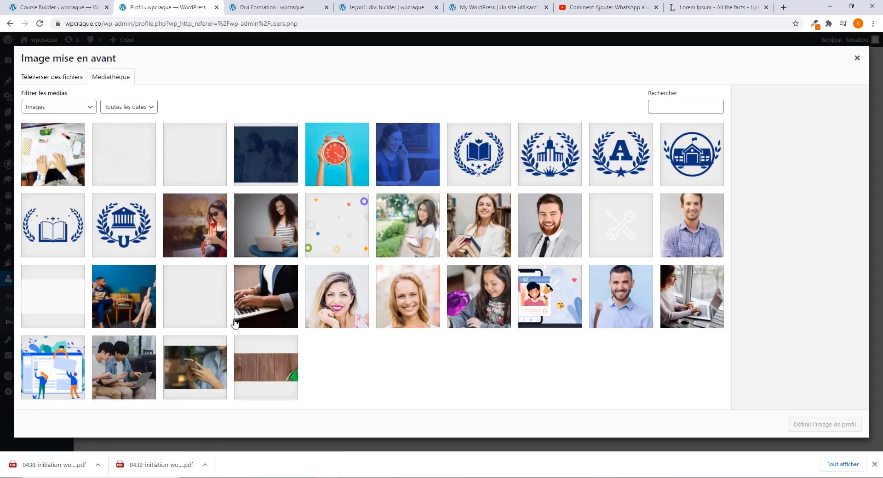
left_click(350, 306)
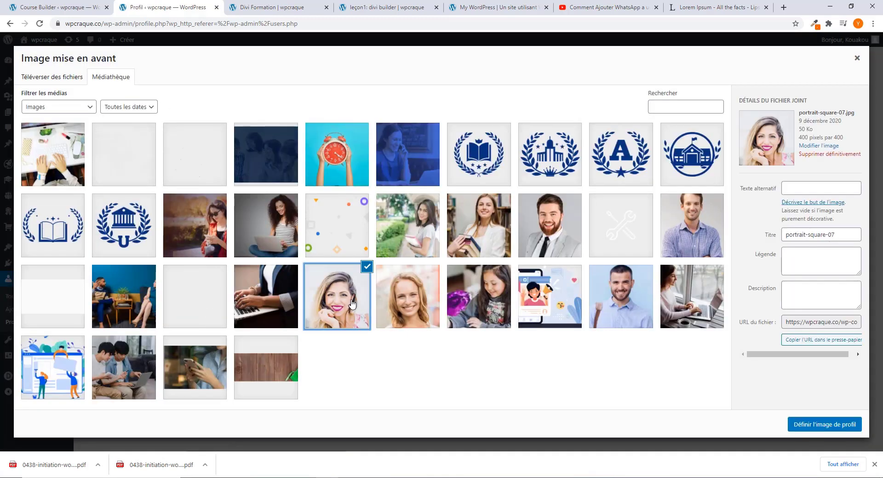
left_click(822, 425)
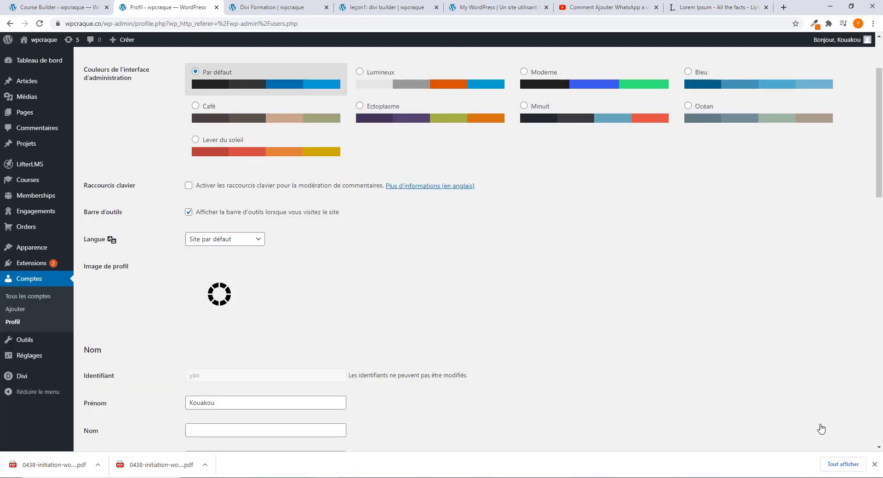
scroll(192, 389, "down", 13)
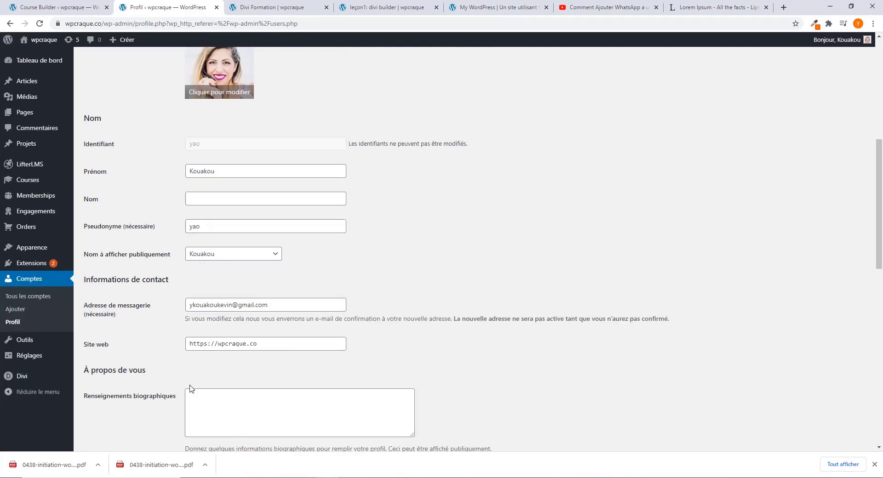
scroll(113, 407, "down", 4)
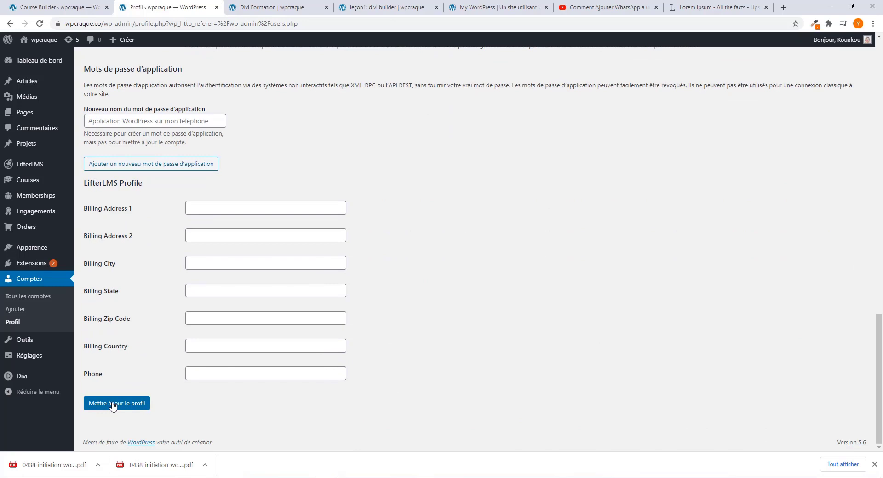
left_click(114, 404)
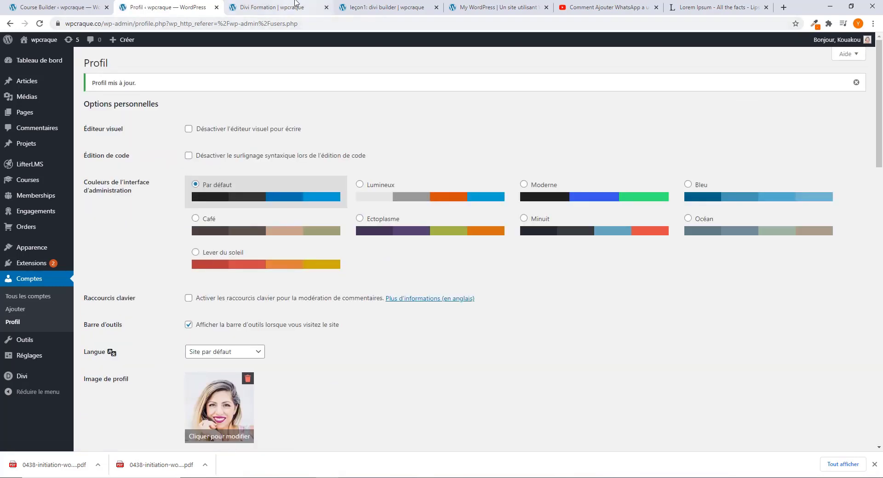
Step: Reload the Divi Formation course page and check the picture in the Course Instructor section
left_click(276, 7)
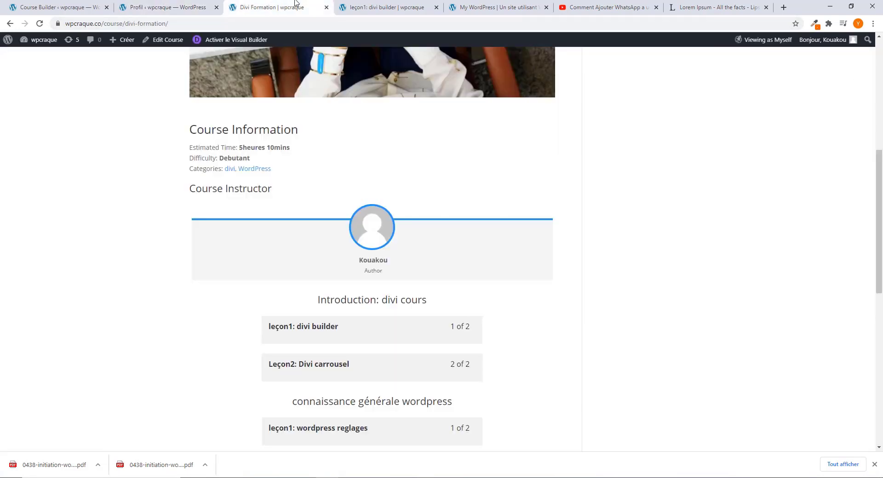
left_click(40, 24)
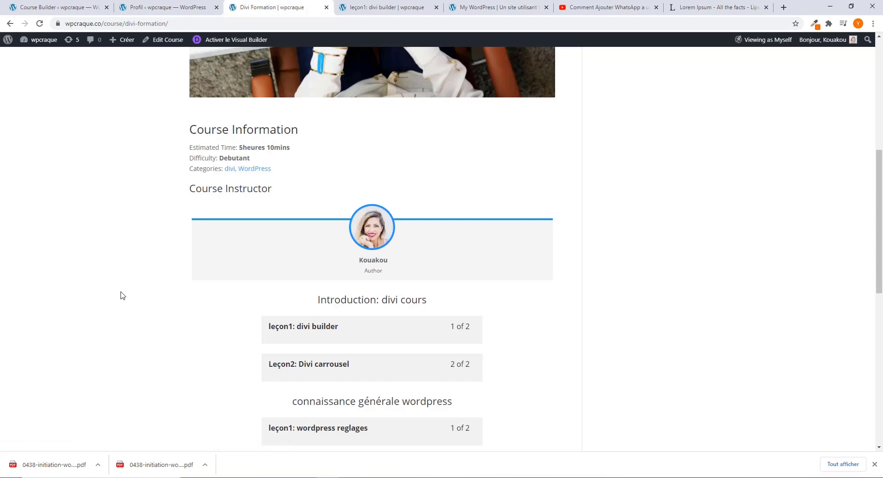
scroll(270, 311, "up", 4)
scroll(432, 309, "down", 3)
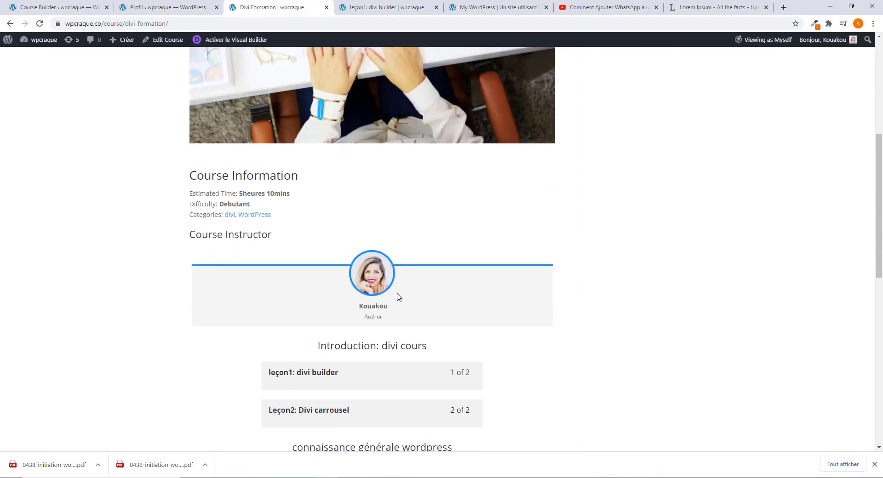
scroll(328, 327, "down", 7)
scroll(328, 319, "up", 4)
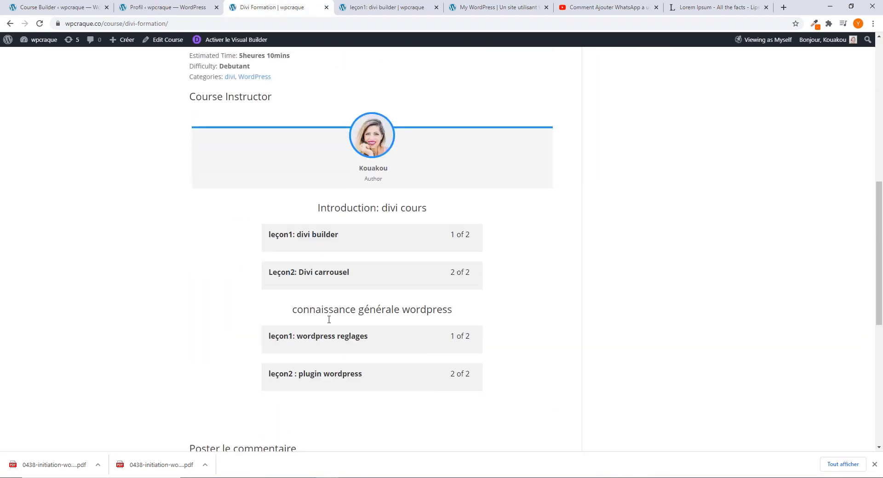
scroll(329, 319, "up", 8)
scroll(329, 319, "down", 6)
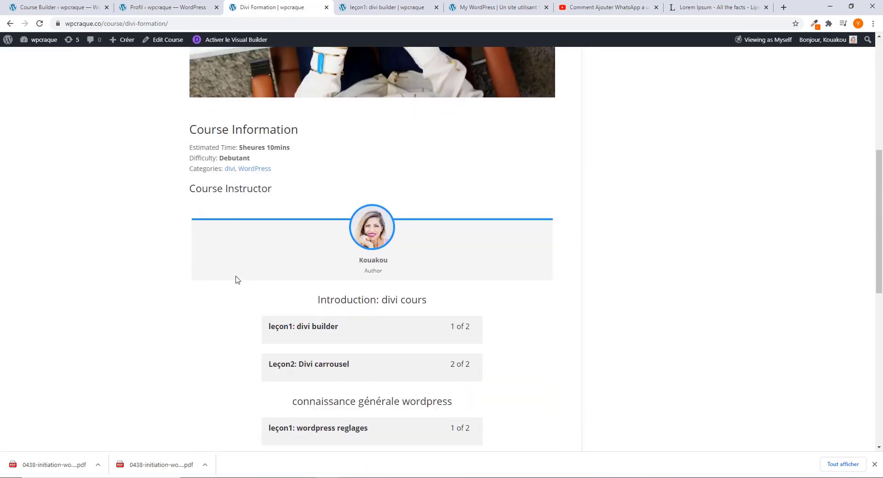
scroll(236, 280, "up", 2)
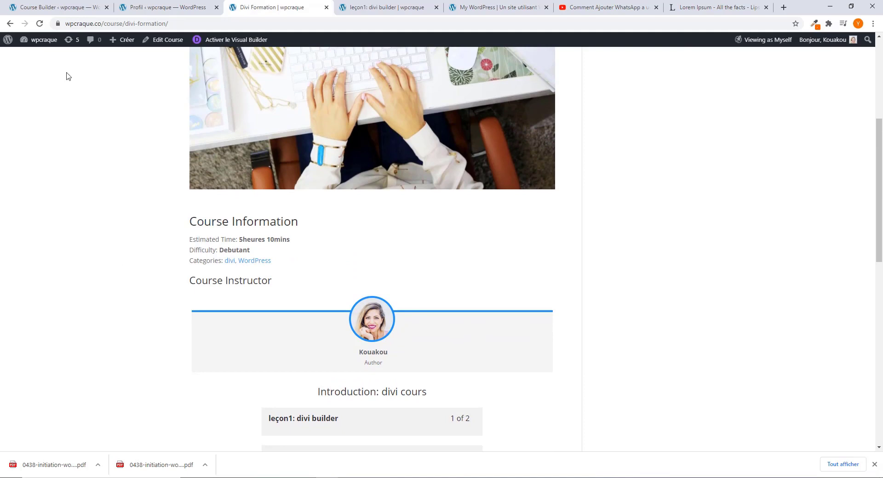
Step: Try to load the site's root address in place of the course builder page
left_click(192, 11)
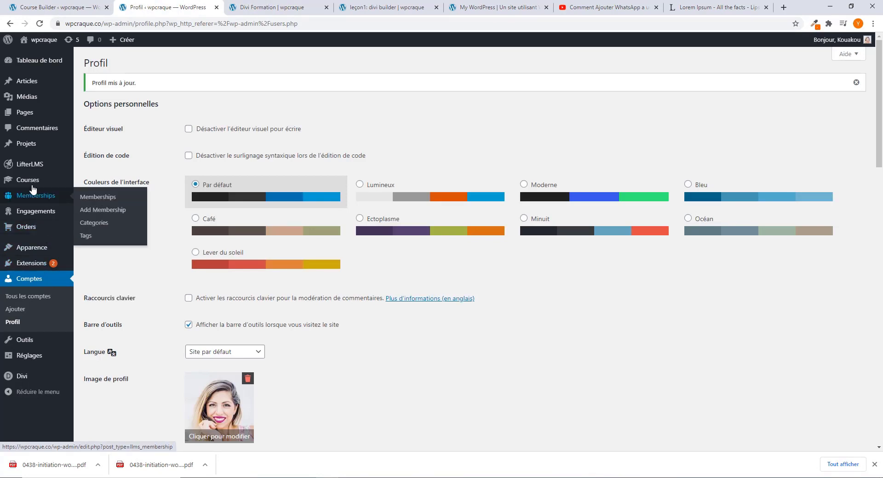
mouse_move(29, 184)
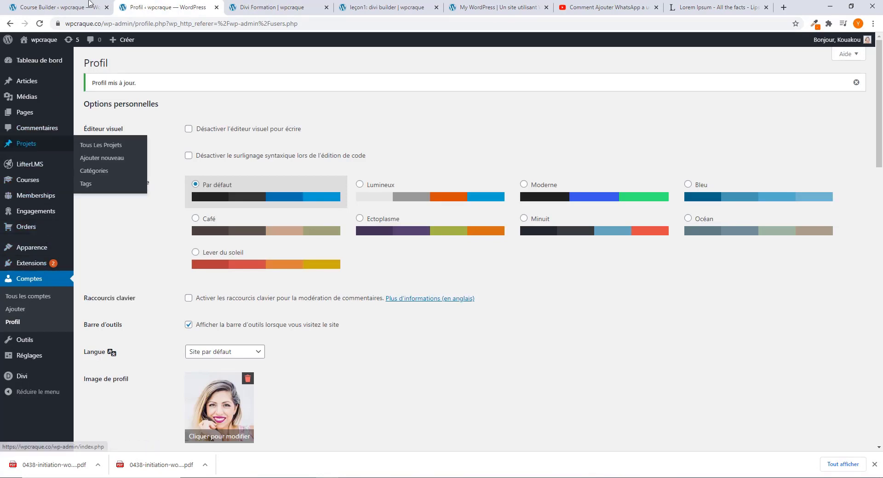
left_click(74, 9)
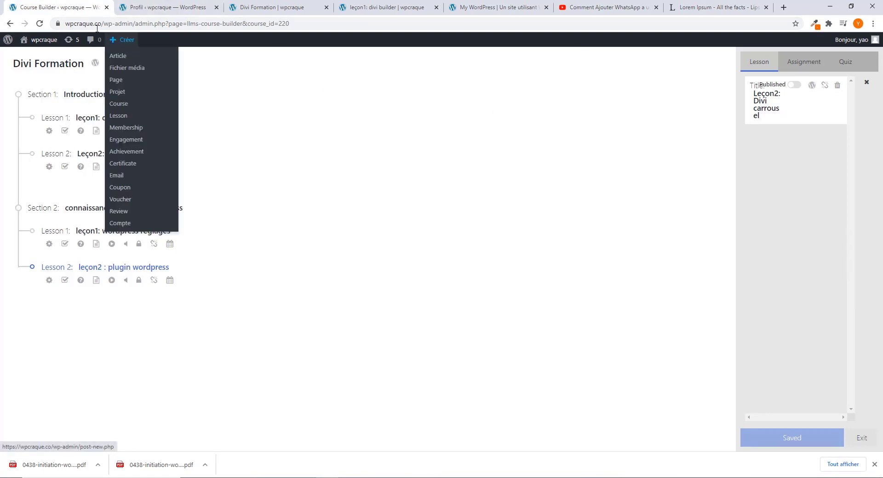
left_click_drag(105, 20, 290, 23)
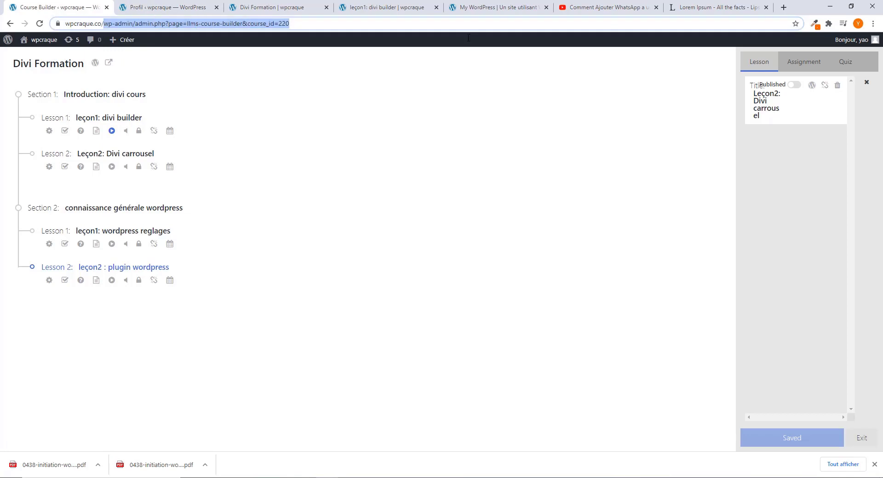
key("BackSpace")
key("Return")
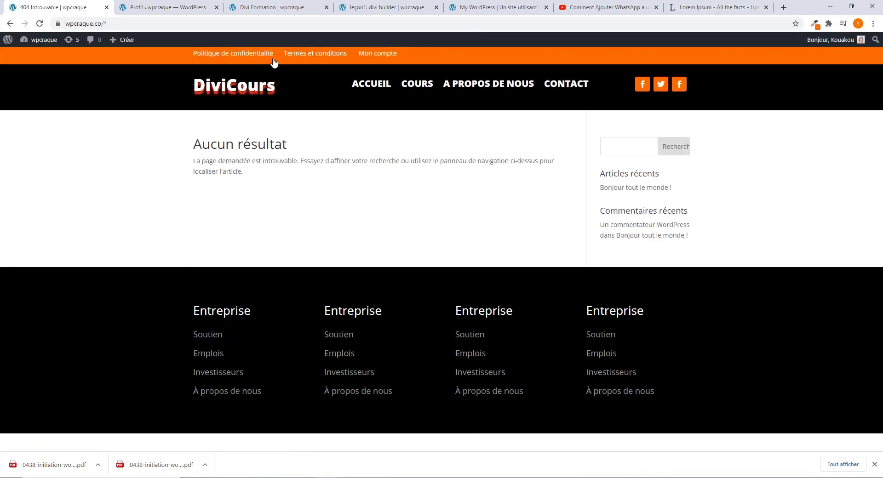
left_click(133, 23)
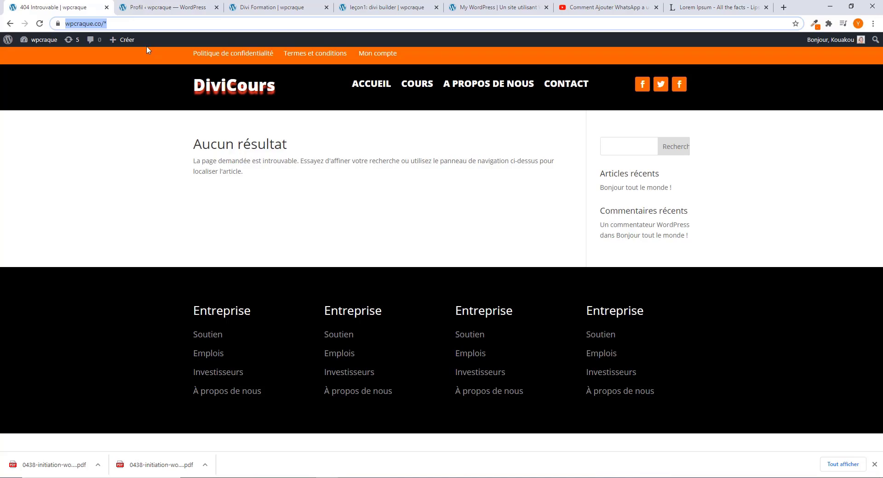
Step: Return to the site's dashboard and open the Divi Formation course for editing from the course list
left_click(41, 40)
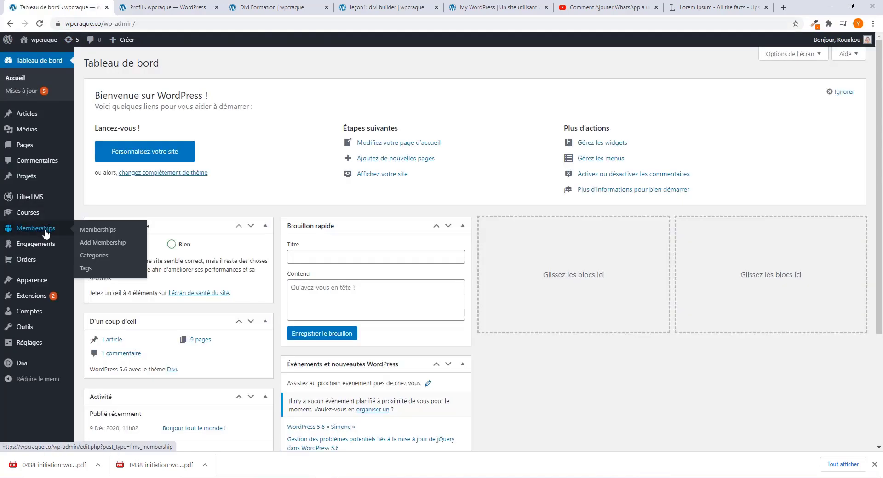
mouse_move(28, 222)
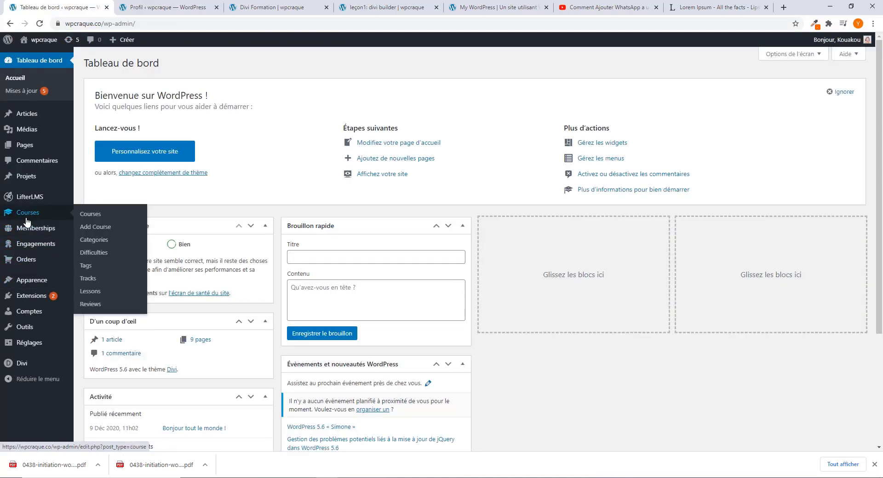
left_click(95, 214)
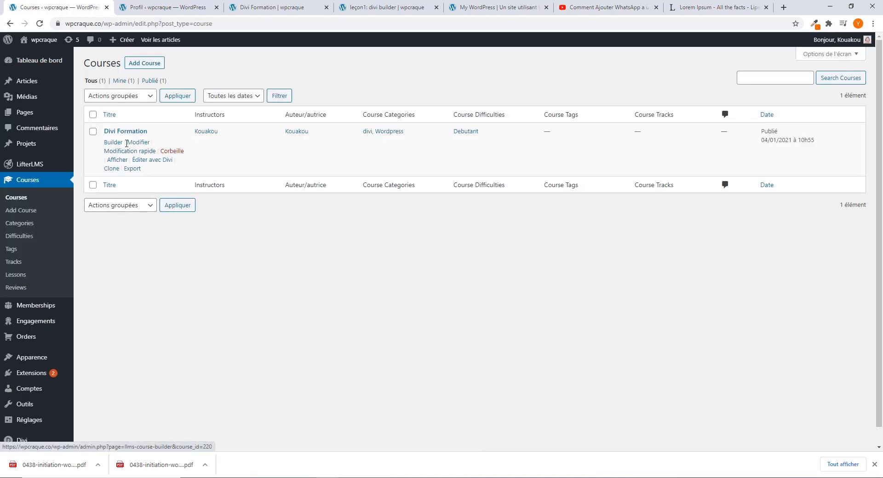
left_click(139, 144)
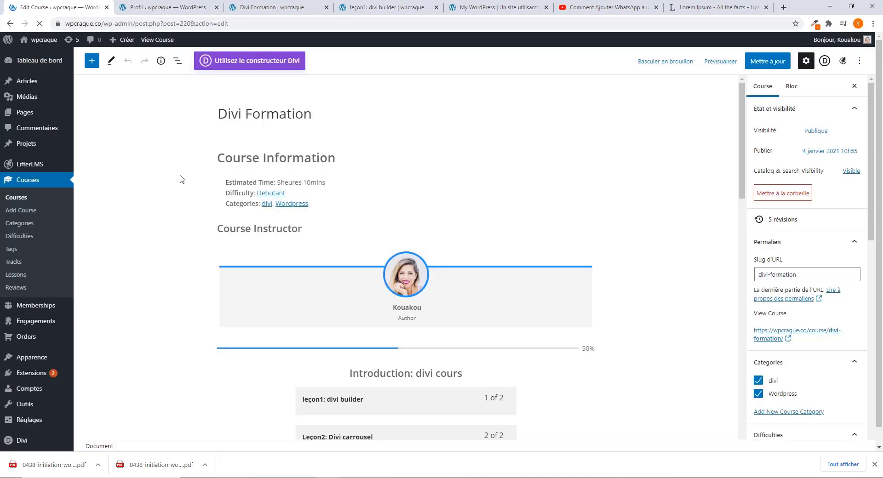
Step: Look through the course's instructor, lesson and access plan sections in the editor, and view the blocks available to add
scroll(306, 207, "down", 9)
scroll(305, 207, "up", 5)
scroll(305, 208, "up", 4)
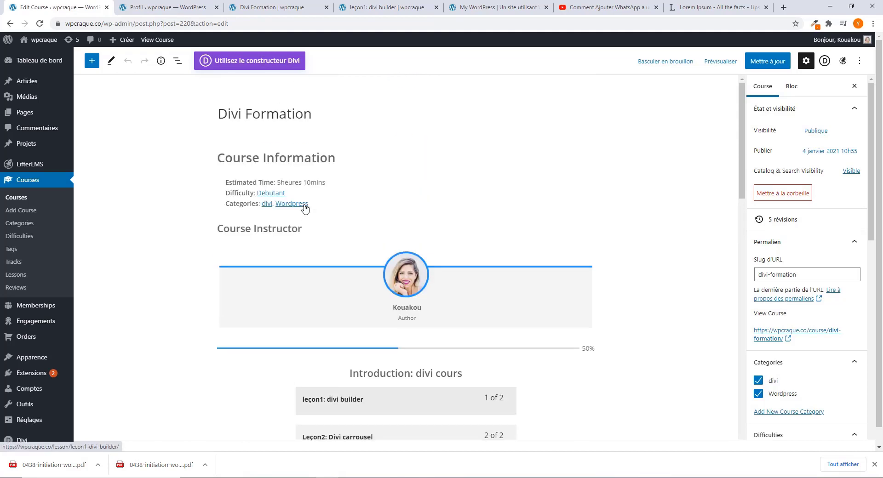
scroll(306, 207, "down", 3)
scroll(305, 208, "up", 3)
scroll(305, 208, "down", 3)
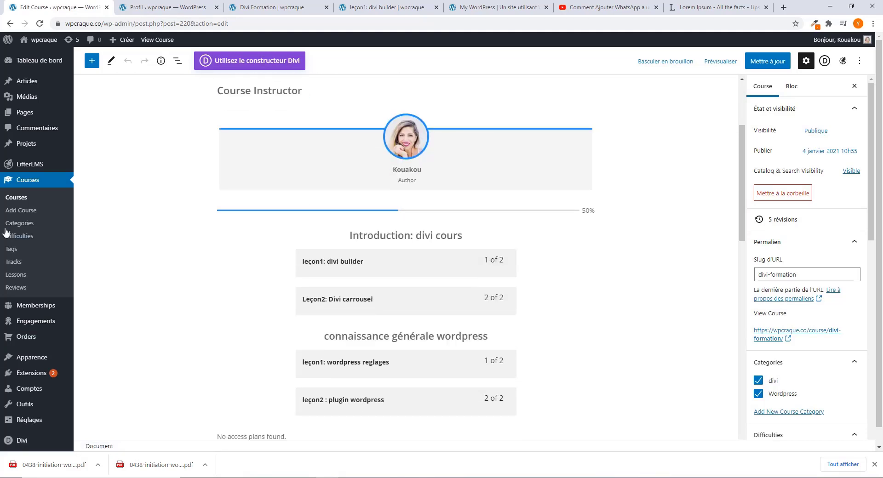
scroll(376, 350, "down", 5)
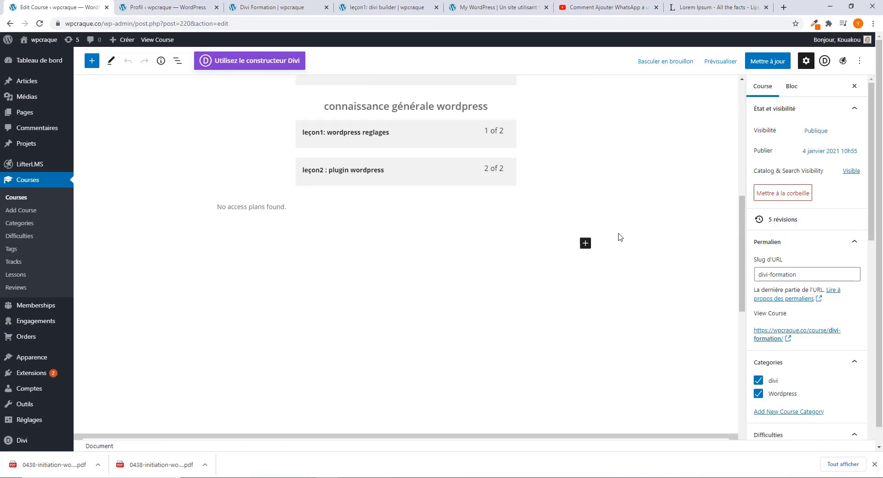
left_click(586, 244)
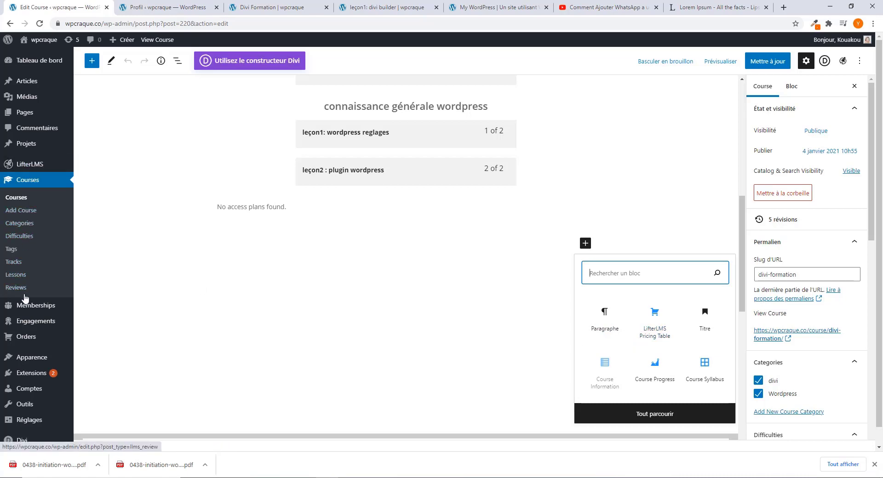
Step: Leave the course editor and open the list of installed plugins
scroll(19, 275, "down", 1)
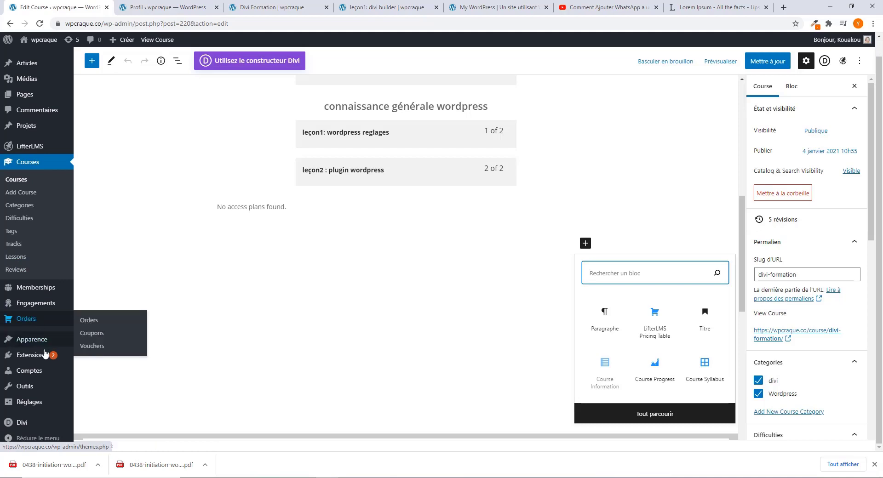
mouse_move(42, 359)
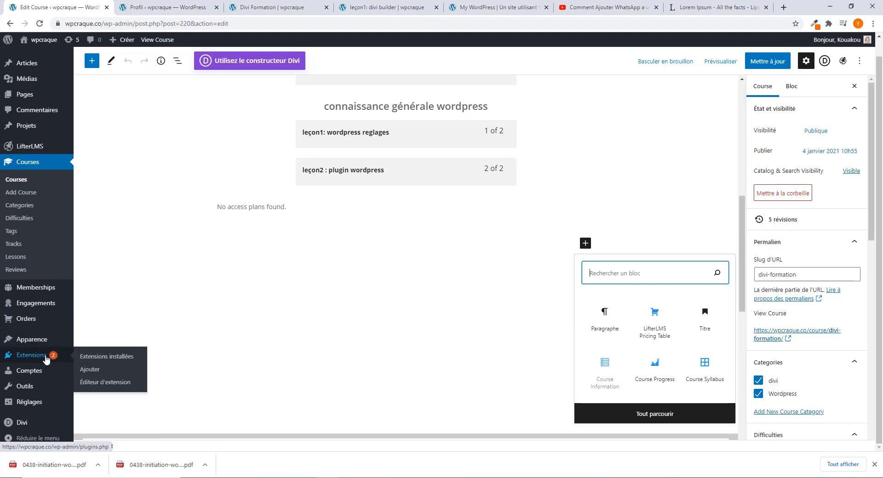
left_click(79, 361)
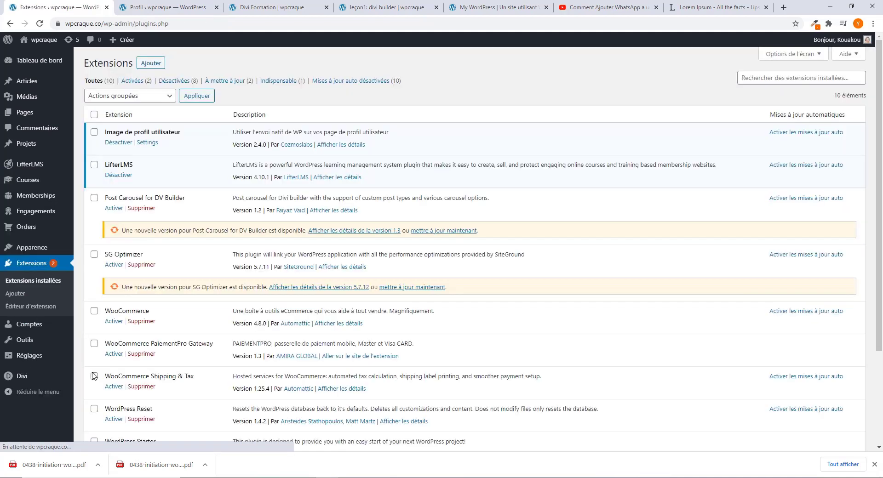
Step: Open the page for adding plugins and search the plugin directory for "gutenberg"
left_click(151, 68)
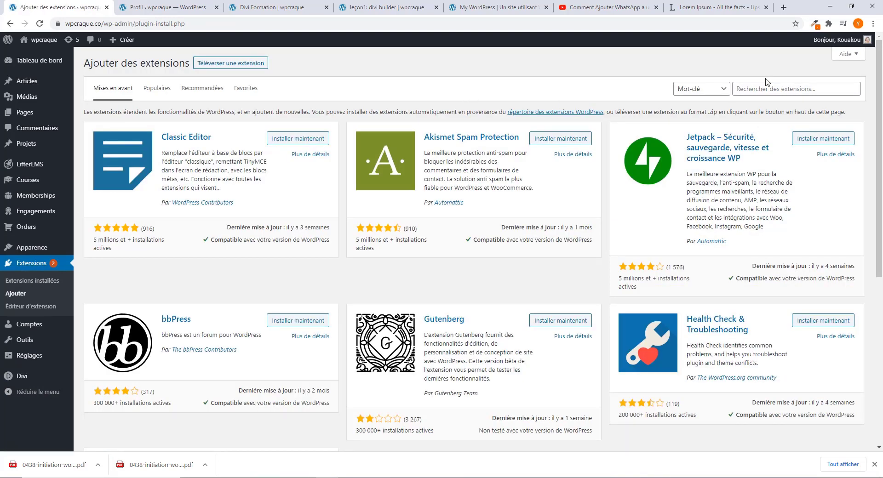
left_click(761, 88)
type("g")
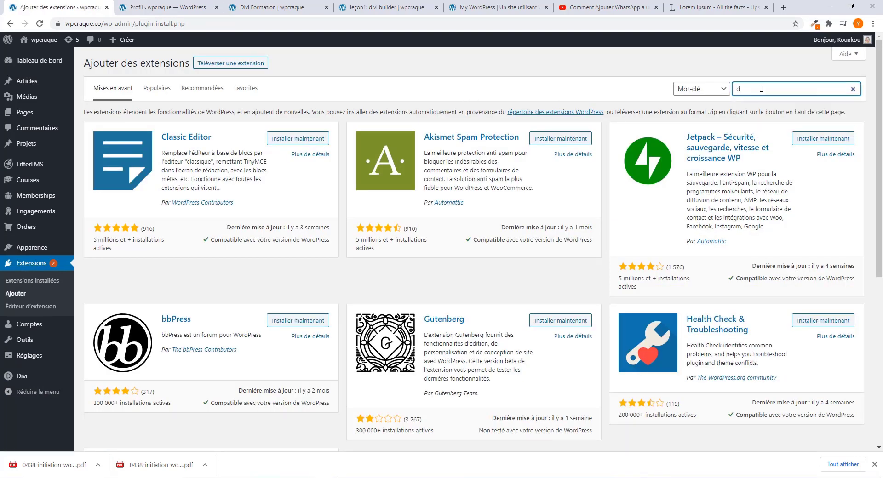
key("BackSpace")
type("gutenberg")
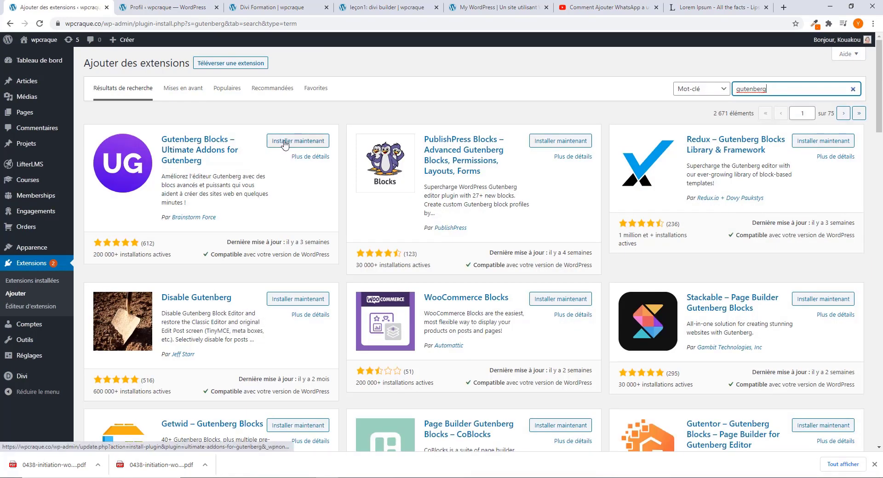
Step: Install and activate the Gutenberg Blocks – Ultimate Addons for Gutenberg plugin, and look over its list of blocks
left_click(306, 145)
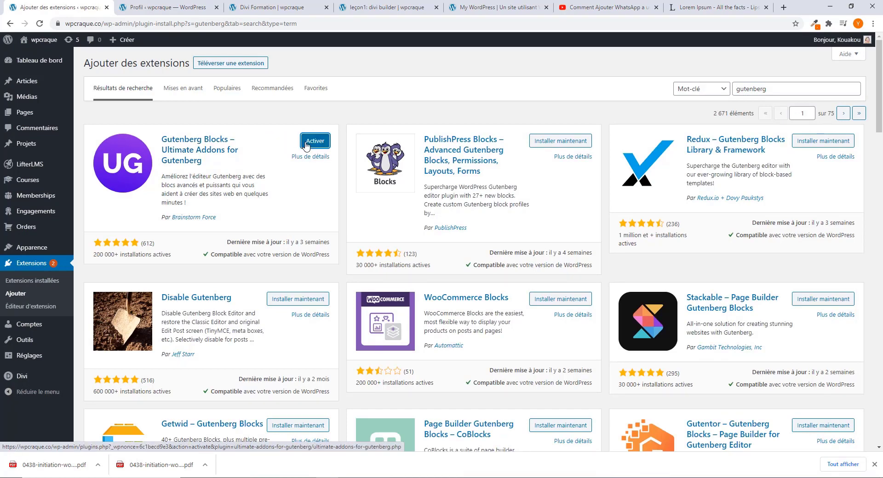
left_click(321, 145)
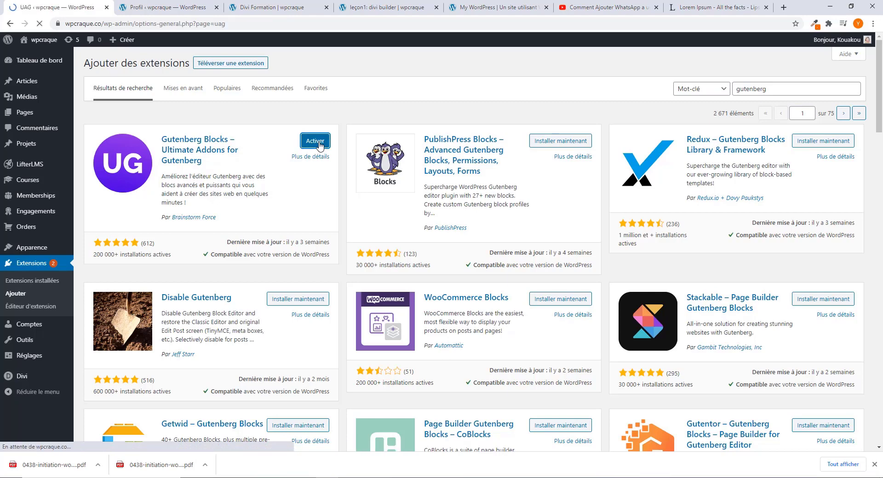
scroll(381, 203, "down", 6)
scroll(381, 203, "down", 7)
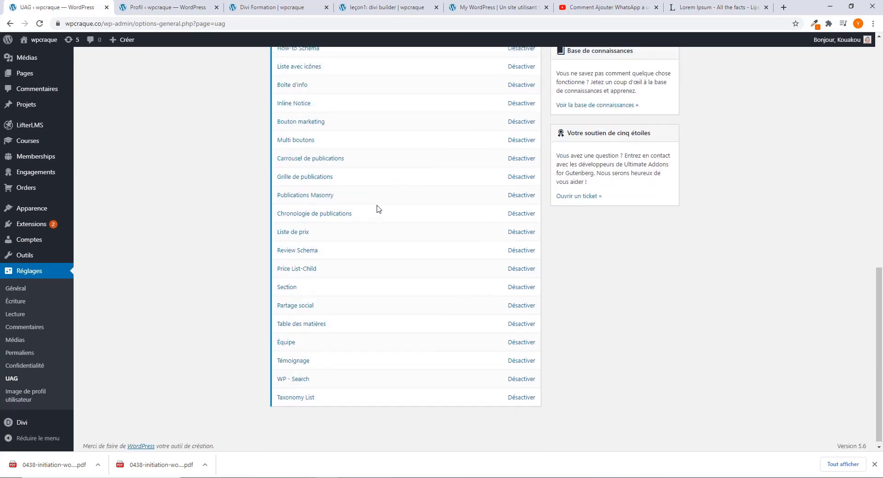
scroll(342, 276, "up", 14)
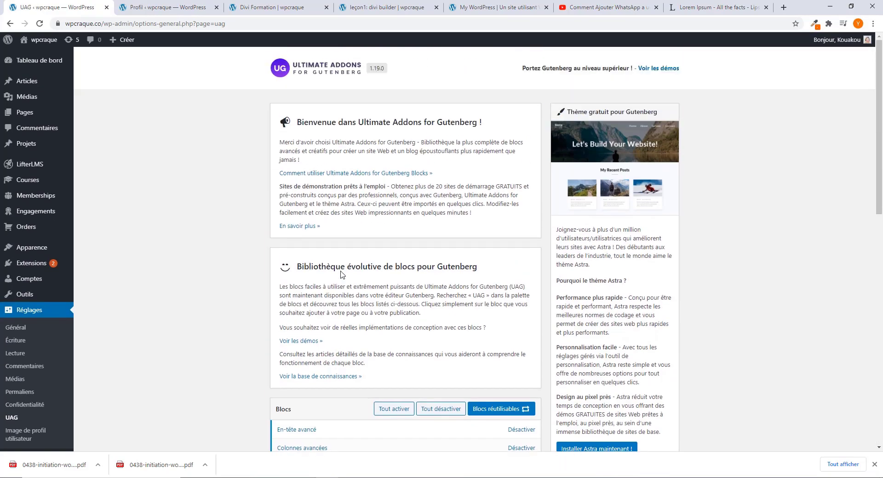
scroll(288, 265, "down", 5)
scroll(288, 322, "up", 5)
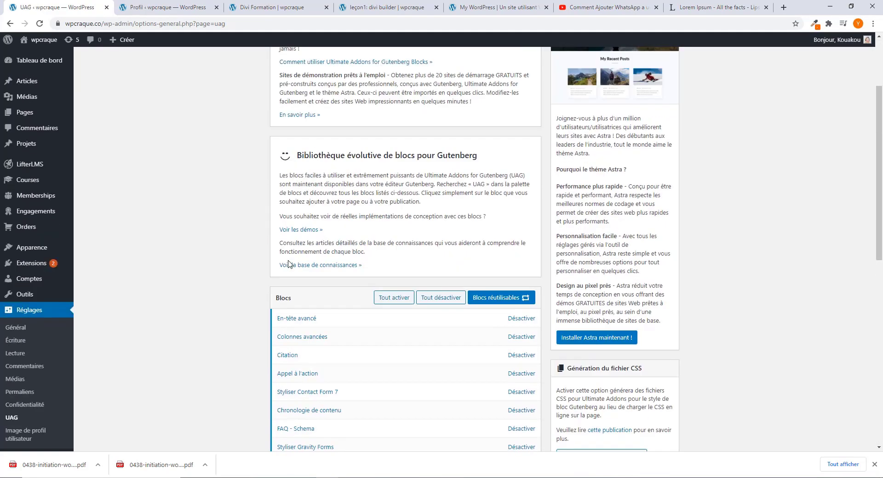
Step: Close the user profile page and return to the Ultimate Addons for Gutenberg settings page
mouse_move(31, 255)
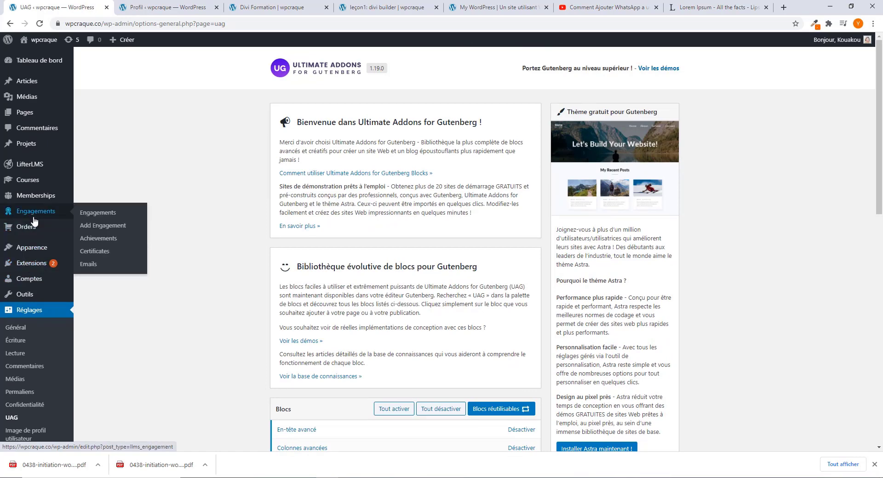
left_click(156, 8)
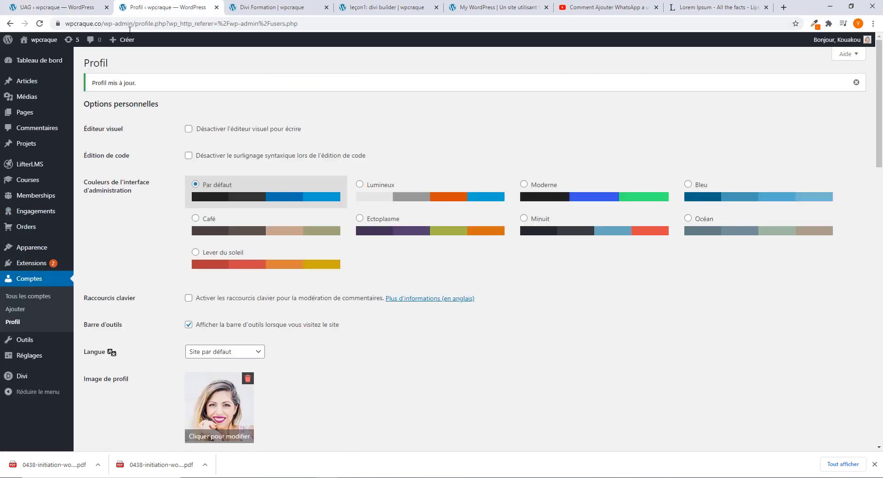
left_click(215, 7)
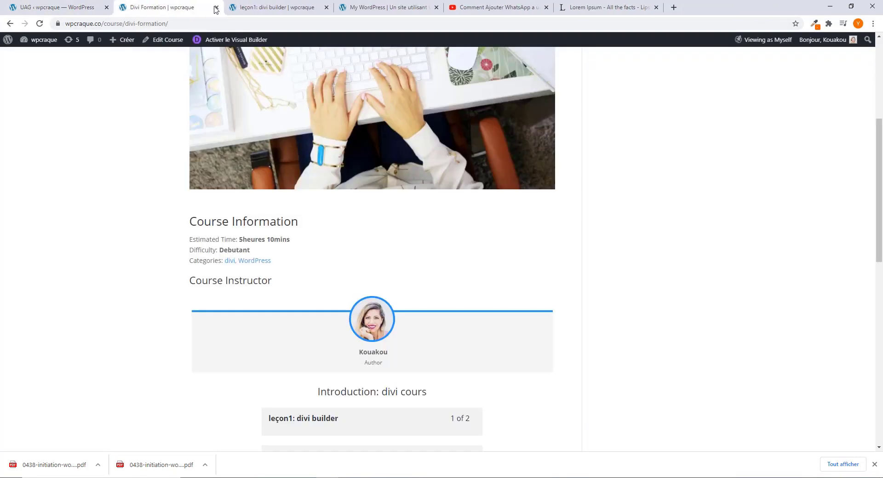
left_click(91, 13)
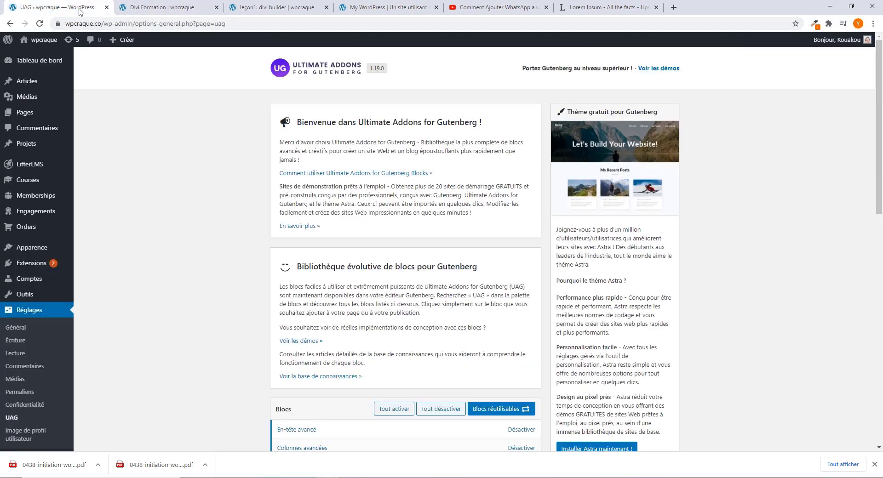
Step: Open the Divi Formation course for editing from the LifterLMS course list
mouse_move(52, 207)
mouse_move(49, 183)
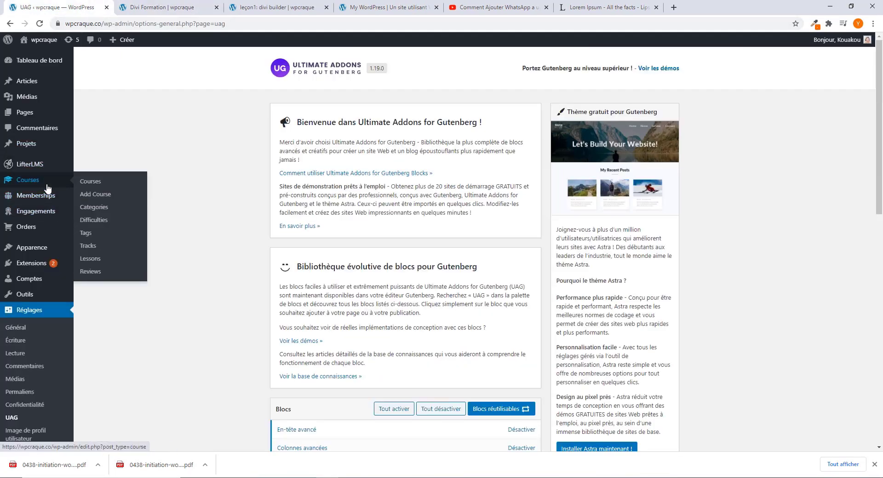
left_click(90, 185)
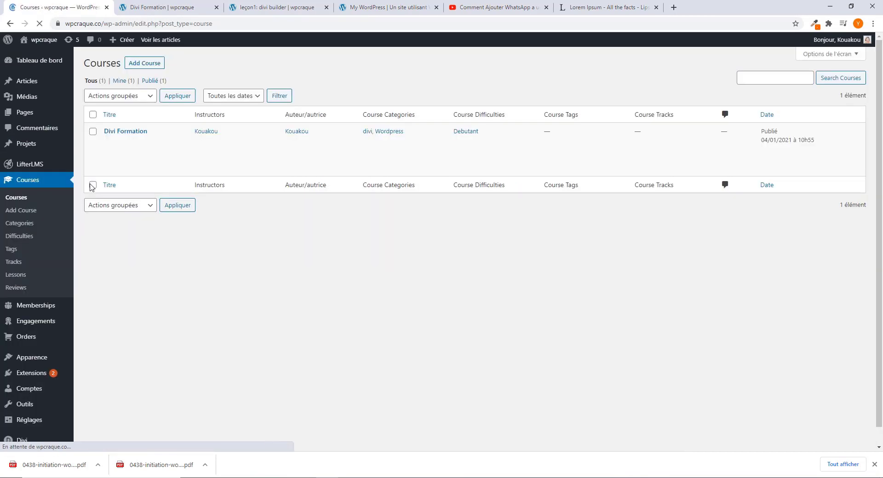
mouse_move(119, 157)
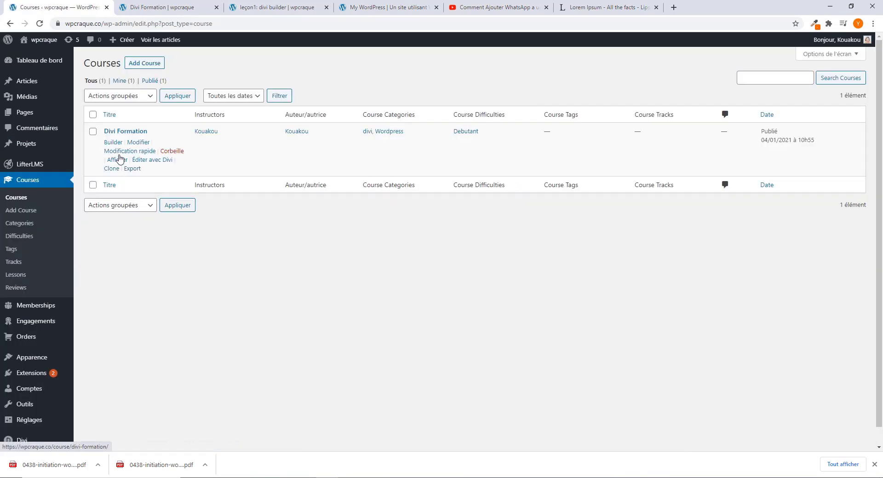
left_click(139, 143)
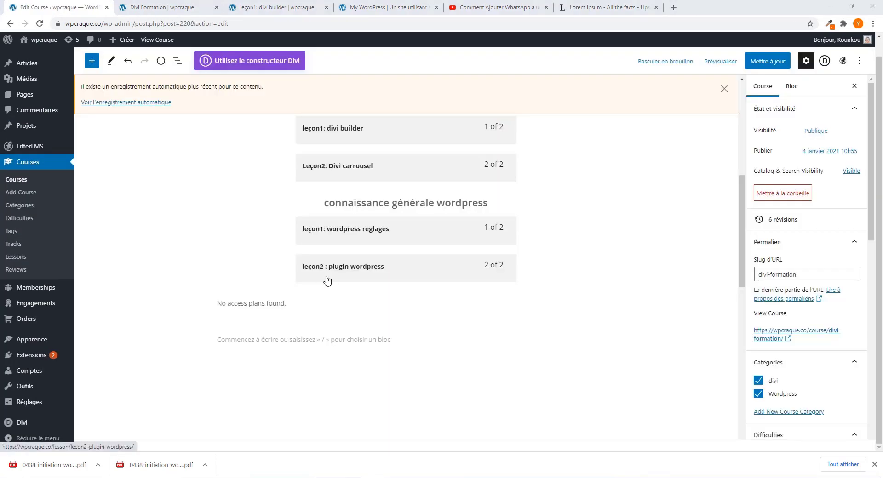
Step: Browse all available blocks and insert an Ultimate Addons Section block below the access plans area of the course
left_click(414, 338)
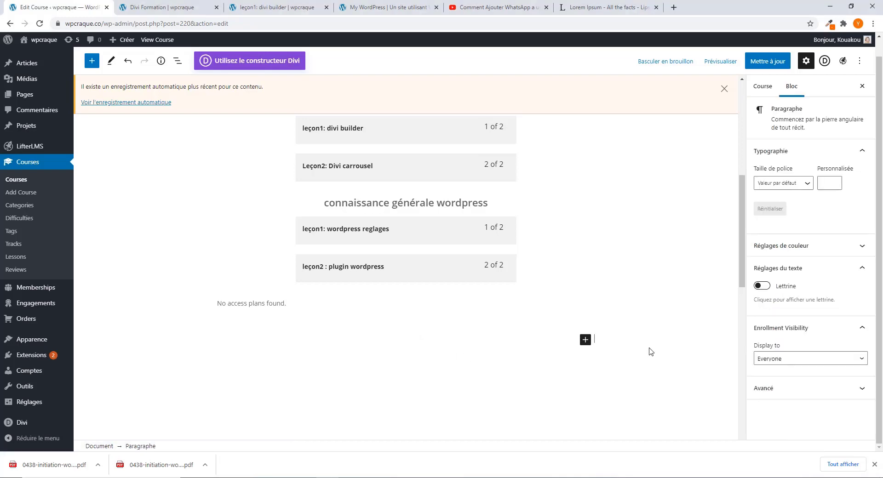
left_click(585, 340)
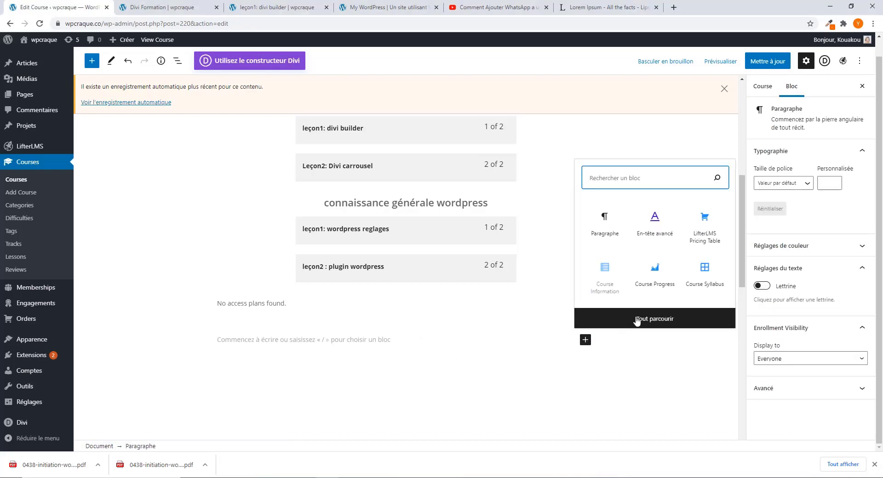
left_click(655, 321)
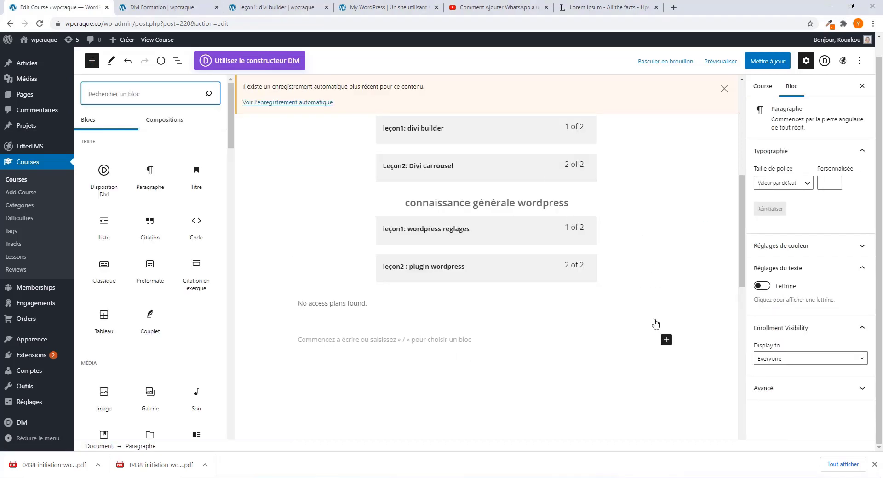
scroll(148, 207, "down", 15)
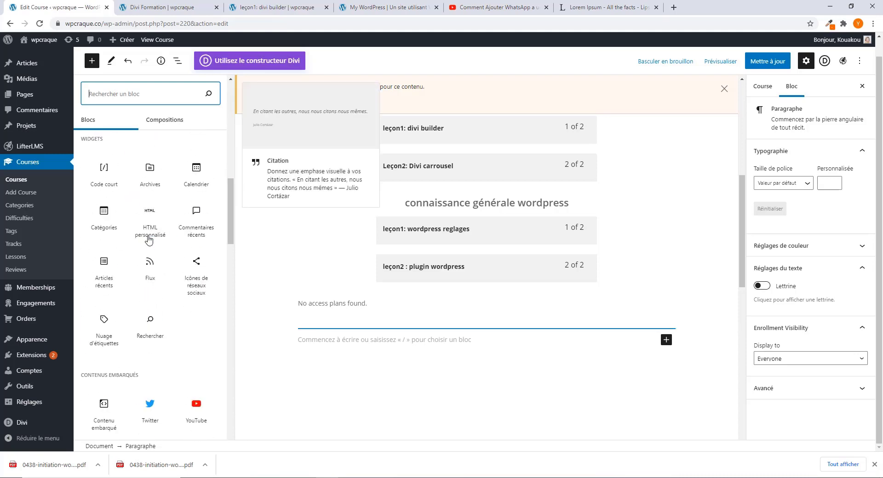
scroll(148, 239, "down", 10)
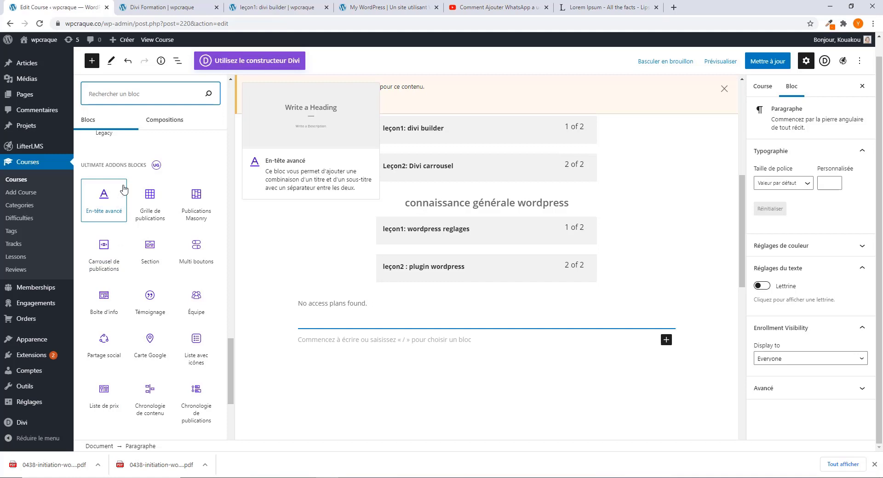
scroll(161, 248, "down", 3)
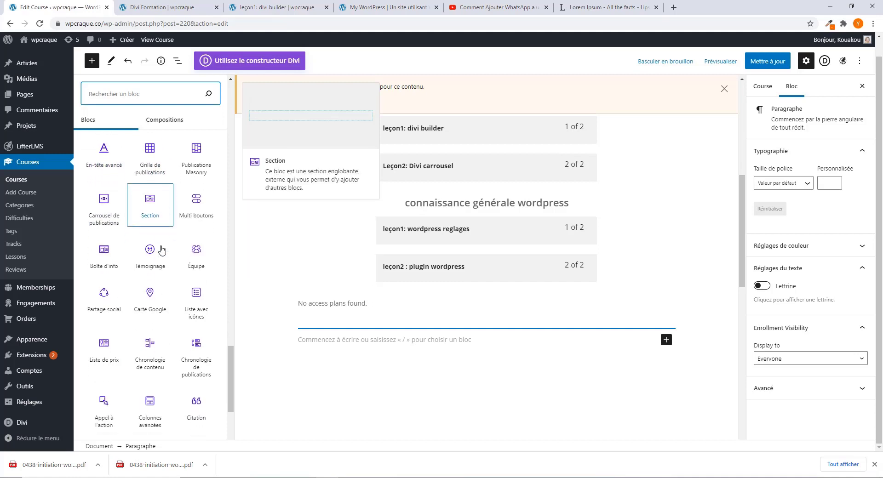
scroll(162, 251, "down", 2)
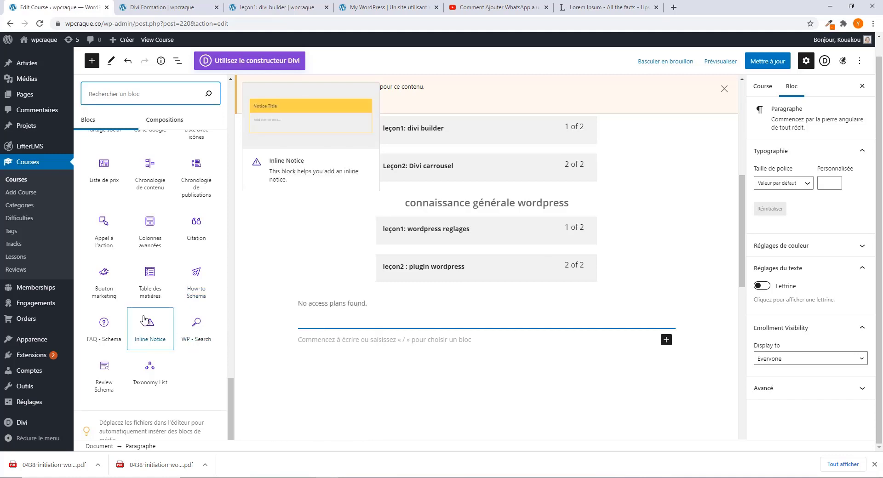
scroll(142, 313, "up", 3)
scroll(129, 276, "up", 1)
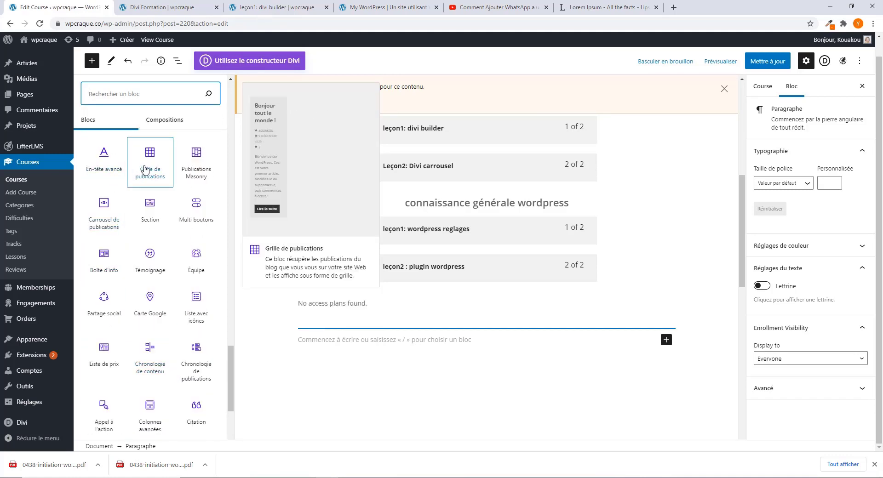
left_click(150, 216)
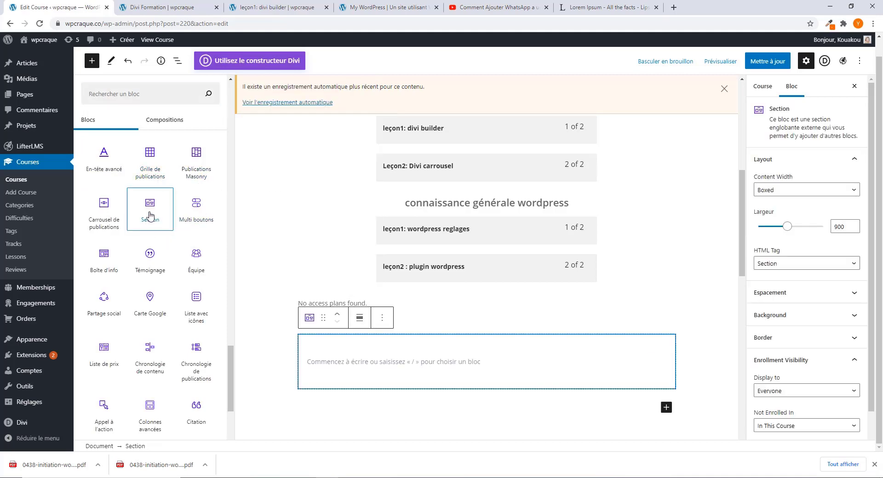
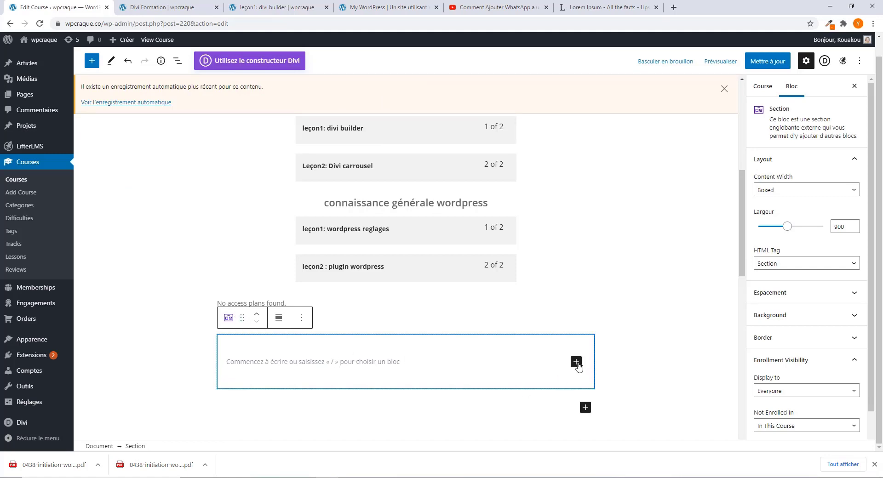
Step: Add an advanced heading (En-tête avancé) reading "Progression cours divi" inside the new section and color it orange
left_click(576, 362)
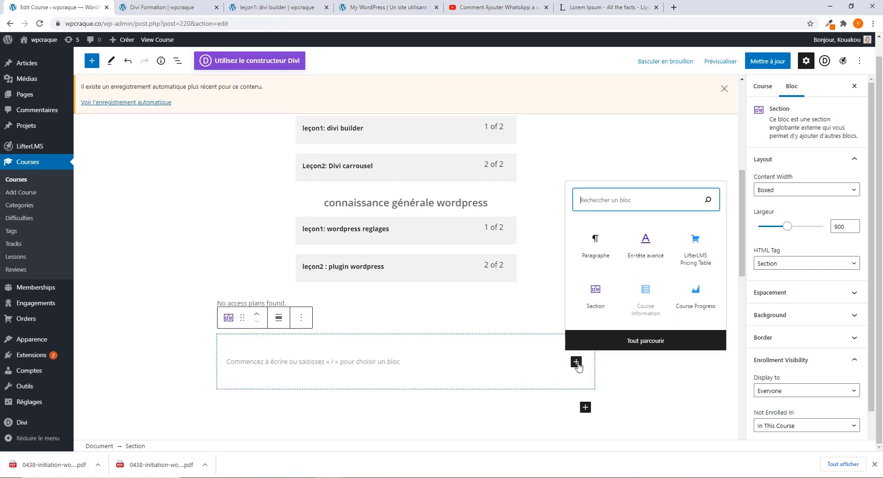
left_click(641, 259)
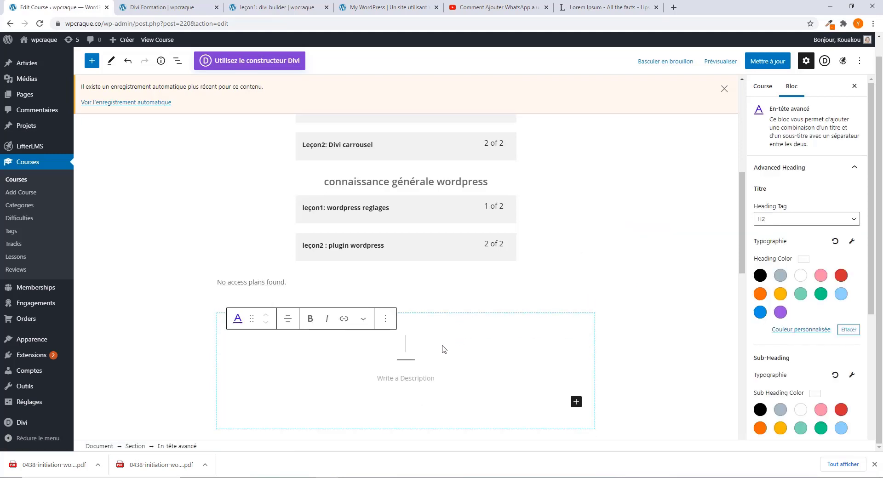
type("Progression cours divi")
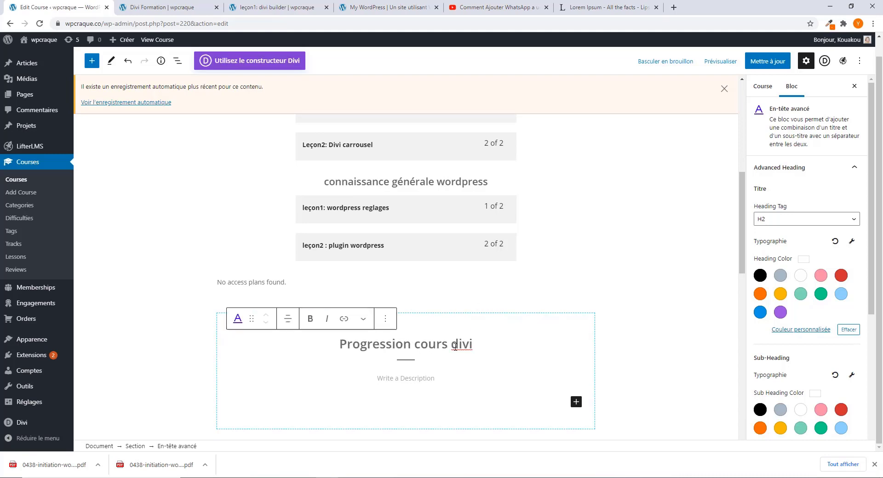
left_click(760, 294)
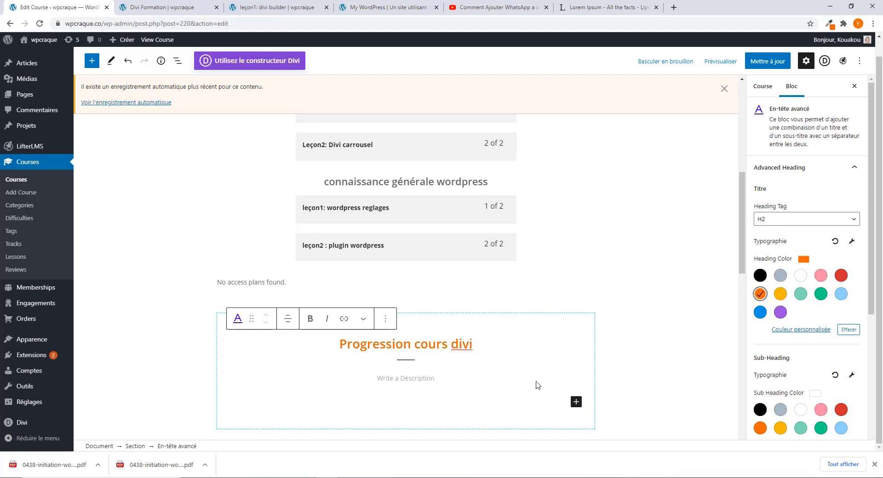
Step: Try black and amber as solid background colors for the section containing the "Progression cours divi" heading
left_click(537, 316)
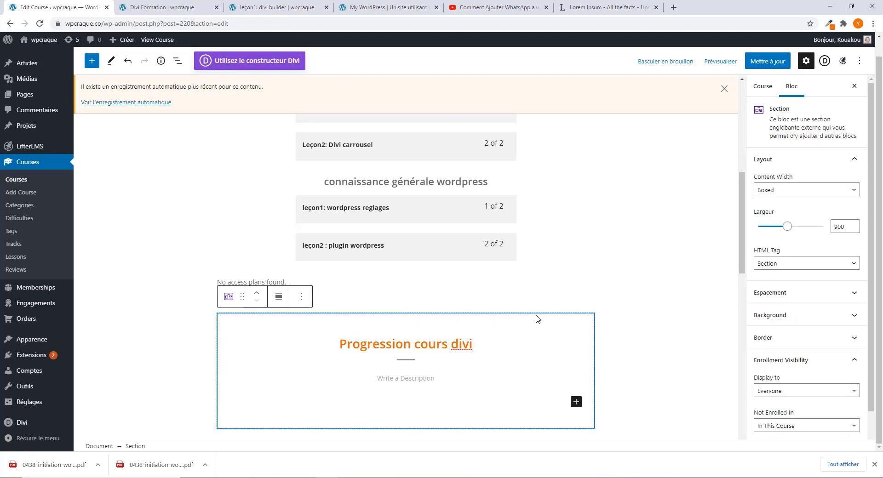
scroll(781, 289, "down", 1)
left_click(790, 280)
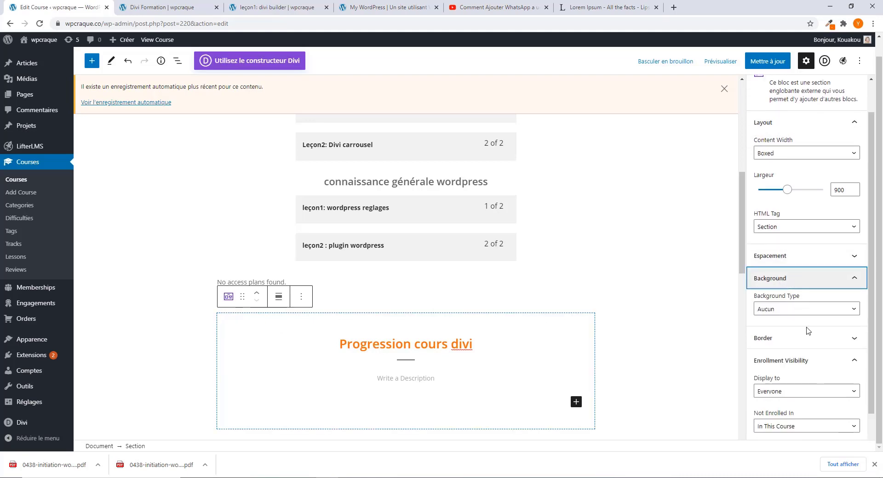
left_click(784, 319)
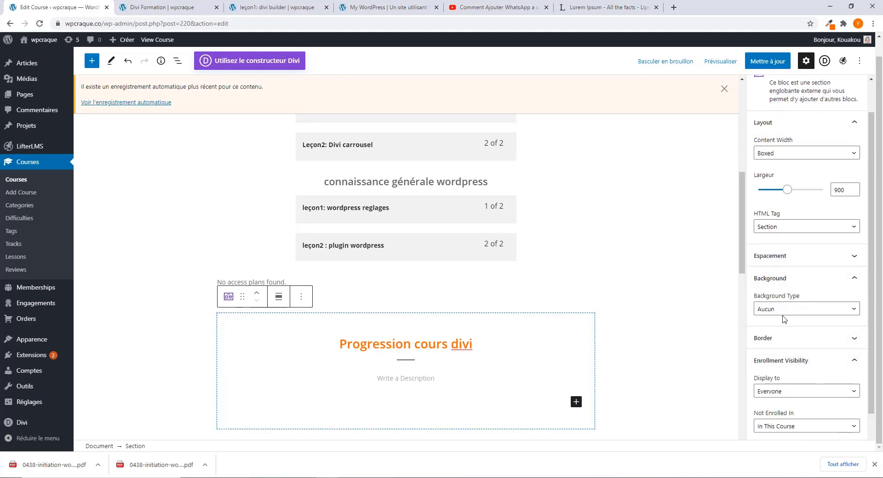
left_click(783, 313)
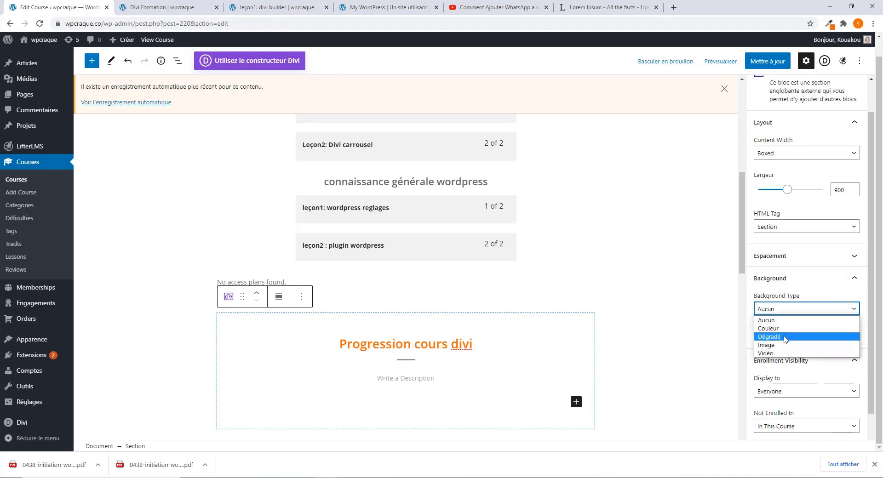
left_click(780, 329)
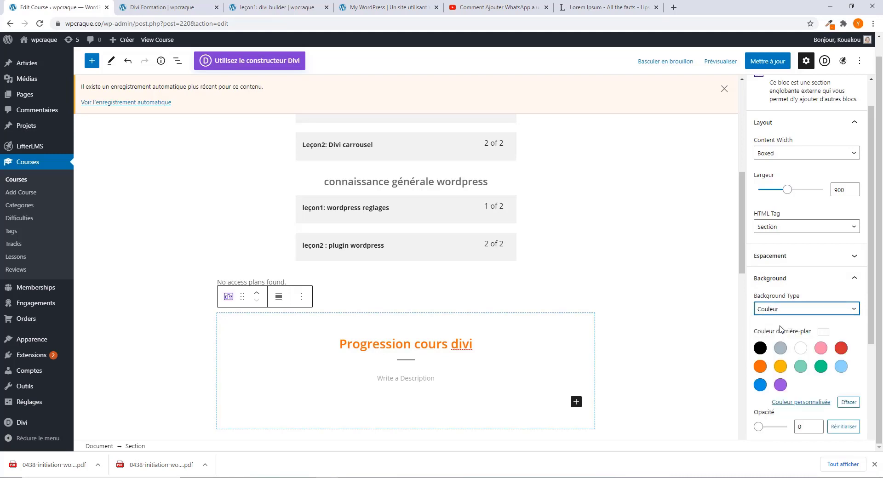
left_click(765, 348)
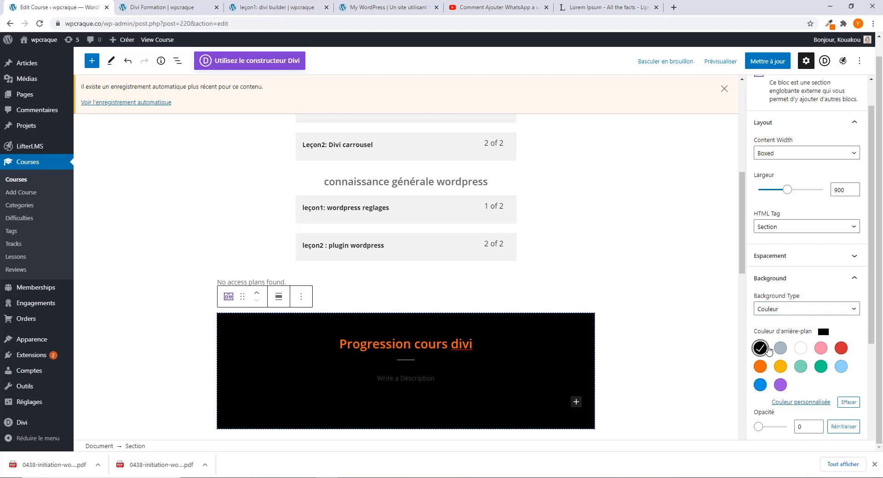
left_click(782, 366)
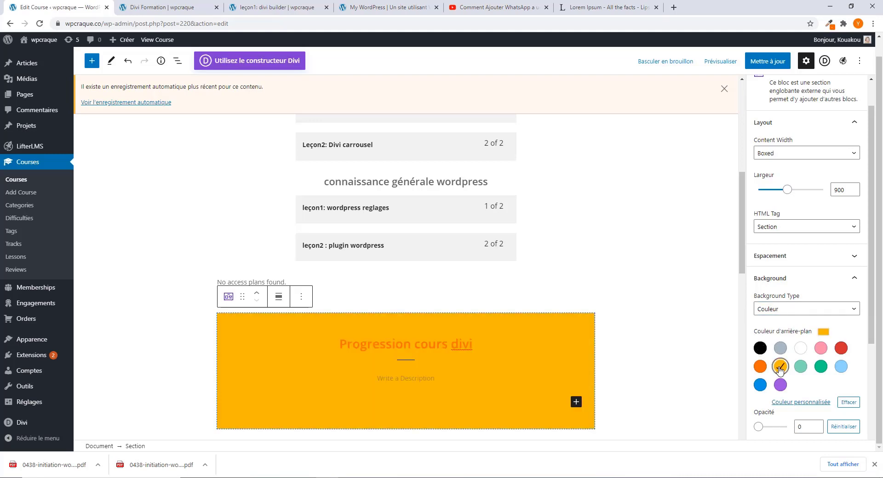
Step: Set the section's background type to Image, using the media library photo of hands typing on a white keyboard
left_click(776, 310)
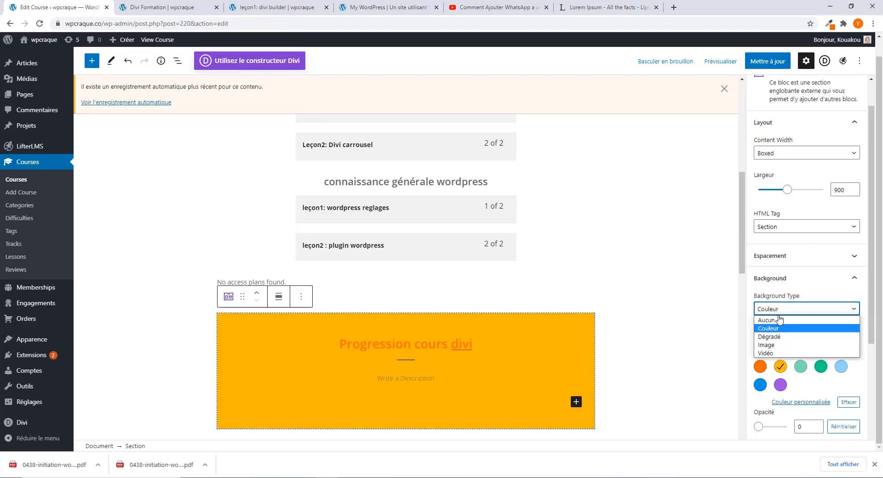
left_click(775, 345)
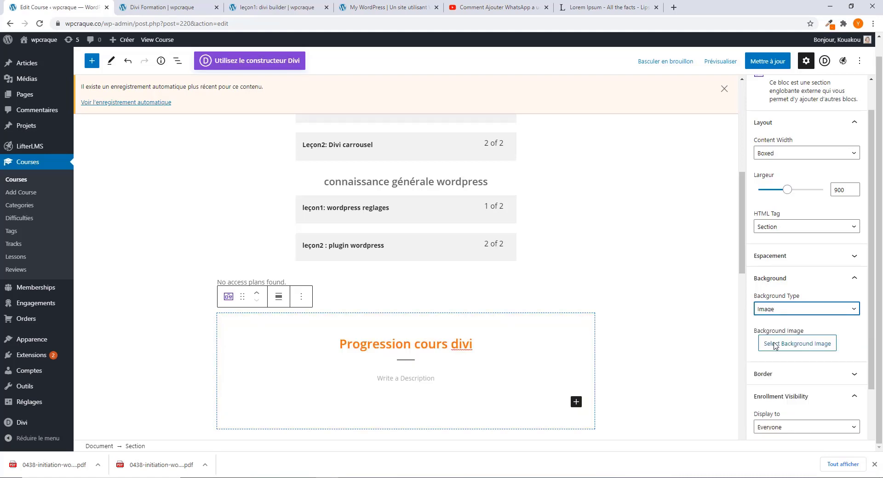
left_click(793, 345)
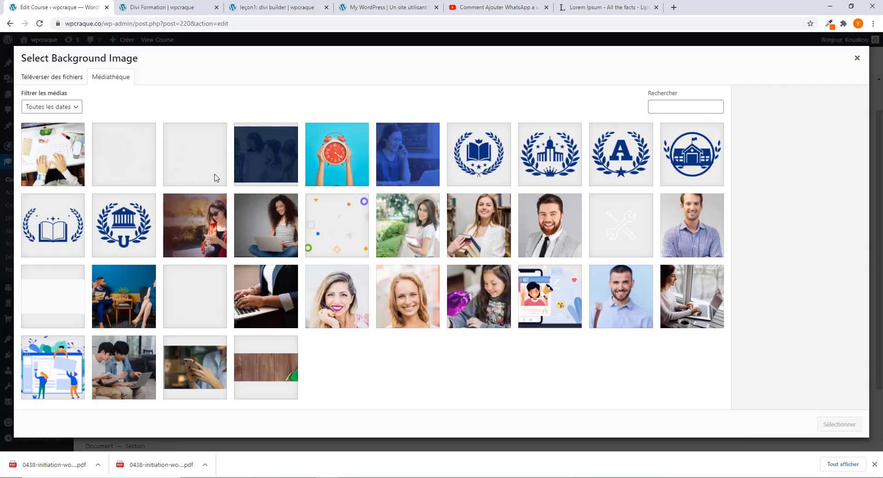
left_click(55, 150)
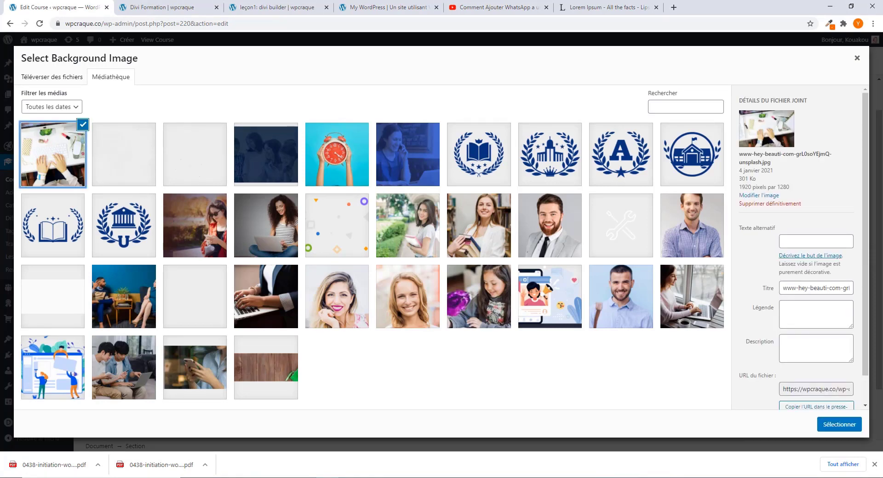
left_click(836, 419)
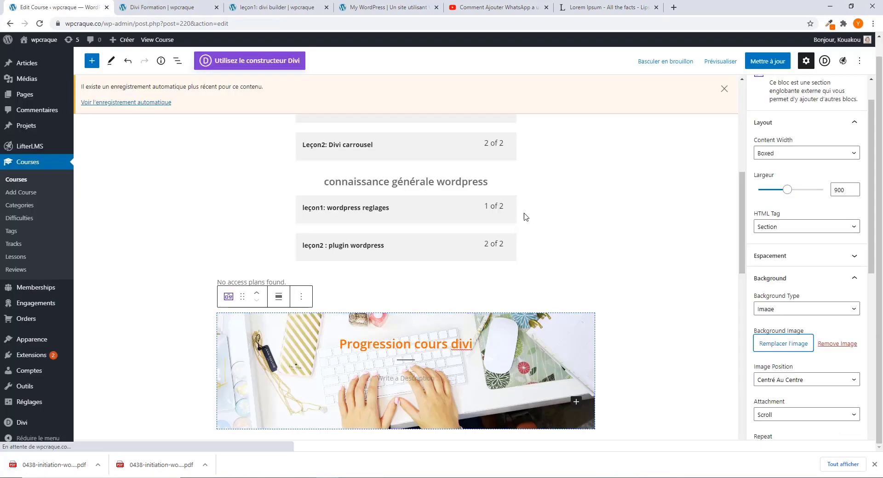
Step: Change both the heading color and the sub-heading color of the "Progression cours divi" block to white
scroll(525, 219, "down", 1)
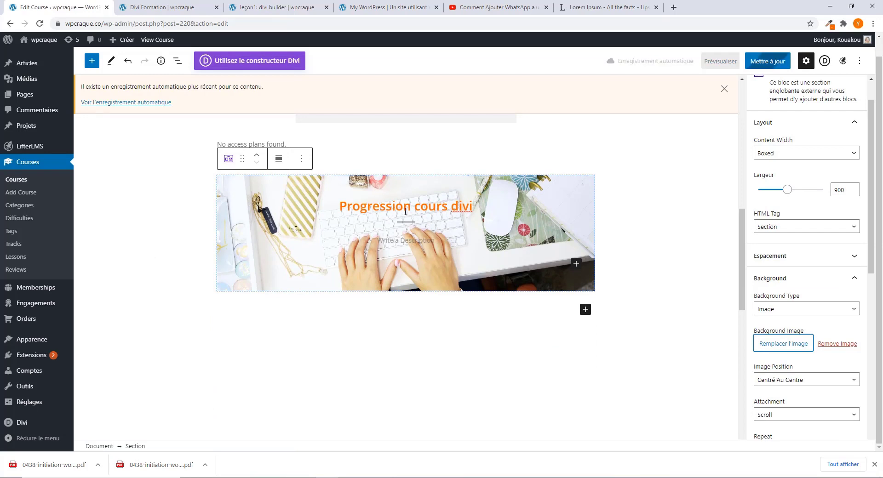
left_click(427, 201)
left_click(427, 206)
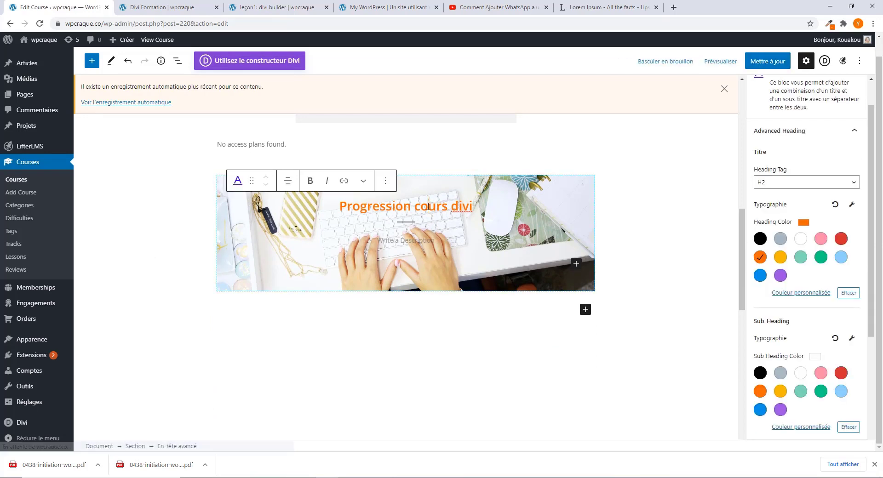
left_click(761, 239)
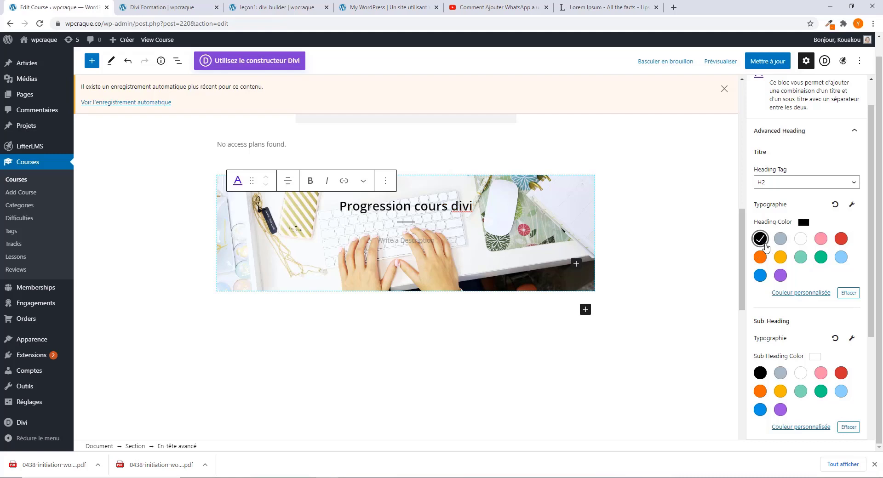
left_click(801, 239)
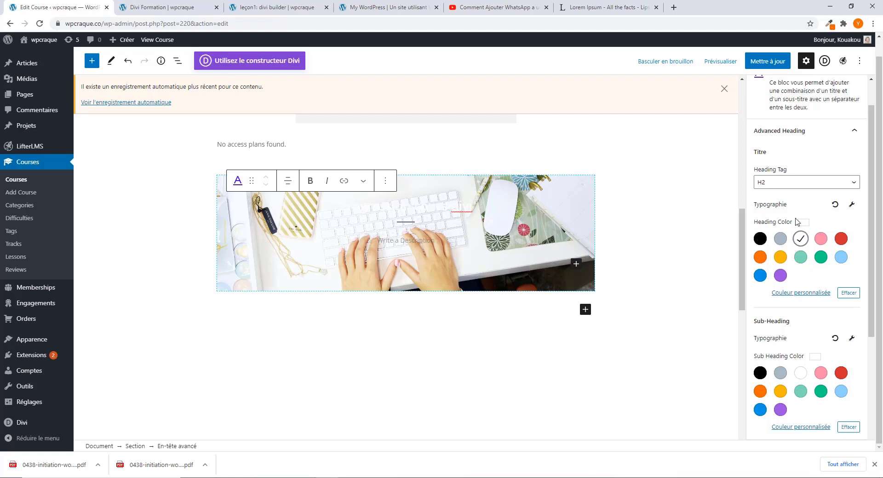
scroll(798, 221, "down", 3)
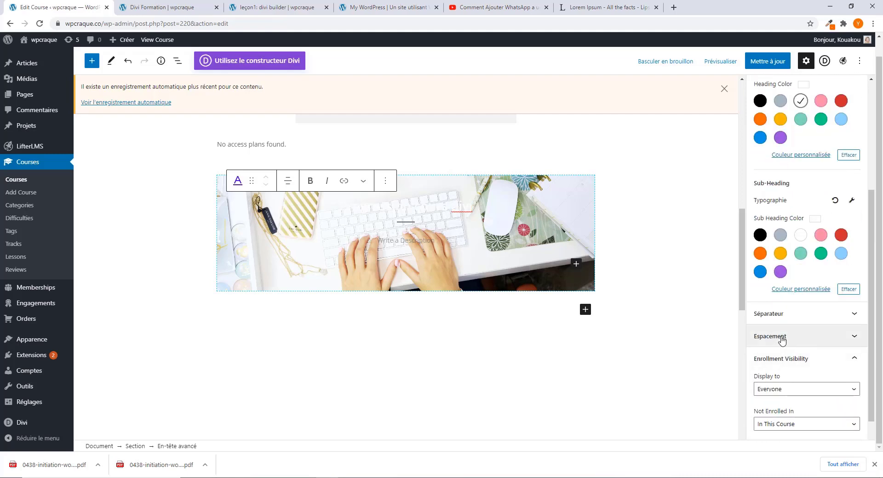
scroll(774, 320, "up", 4)
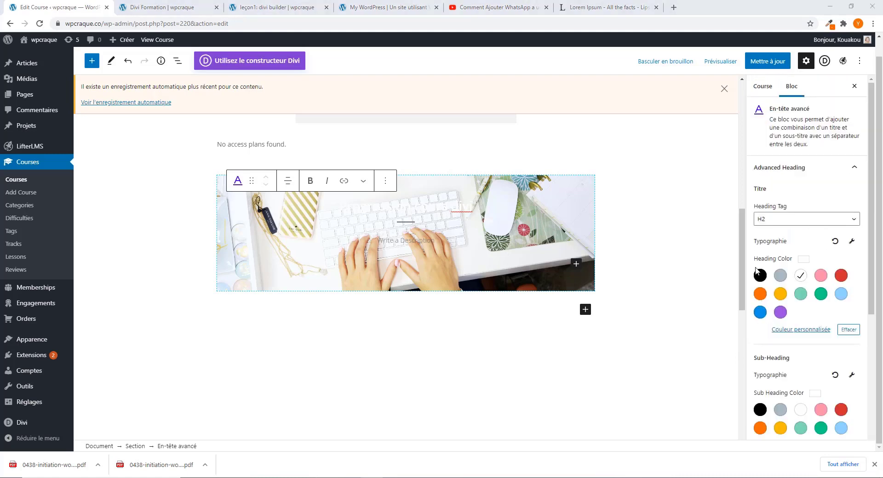
scroll(769, 373, "down", 3)
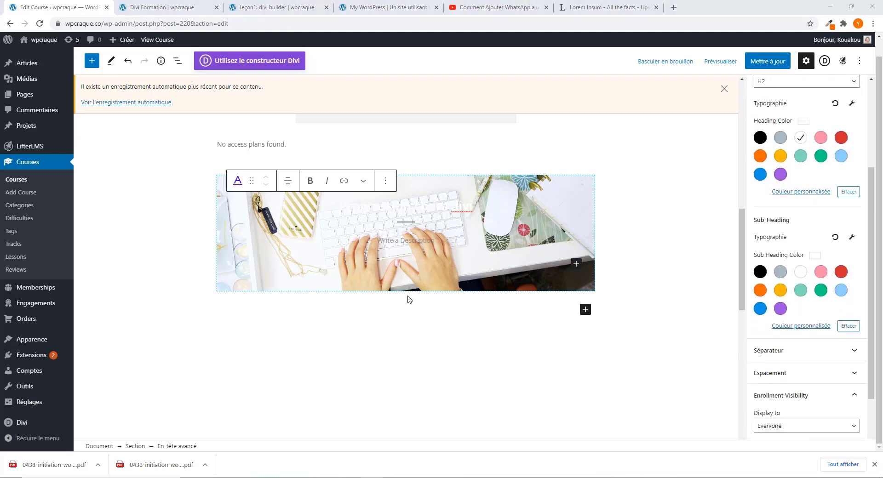
left_click(801, 271)
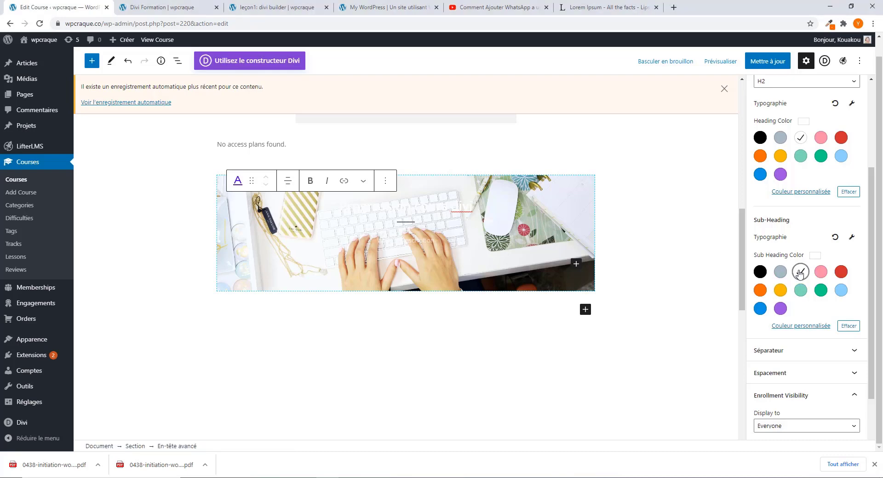
Step: Apply a black color overlay with an opacity of 72 to the section's background image
left_click(554, 192)
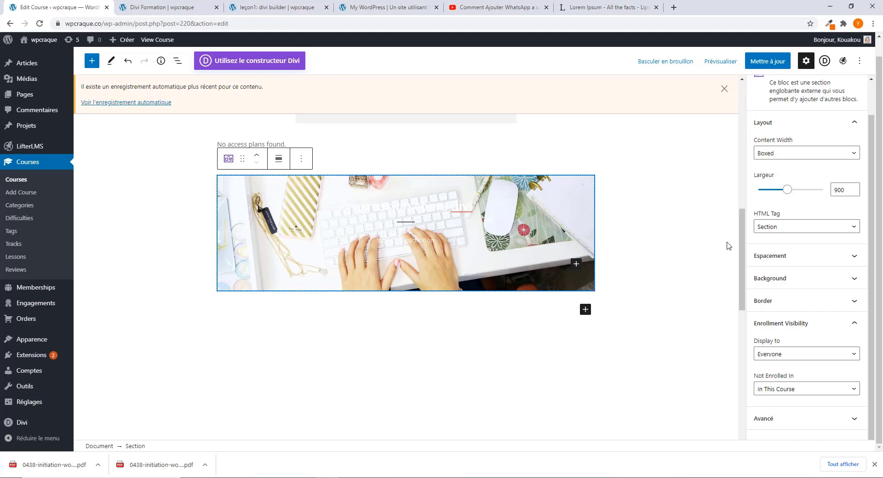
left_click(780, 278)
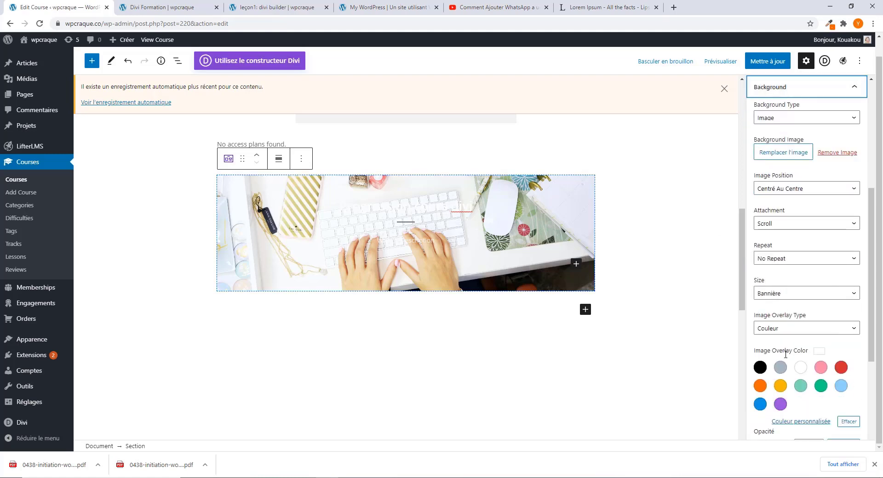
left_click(760, 368)
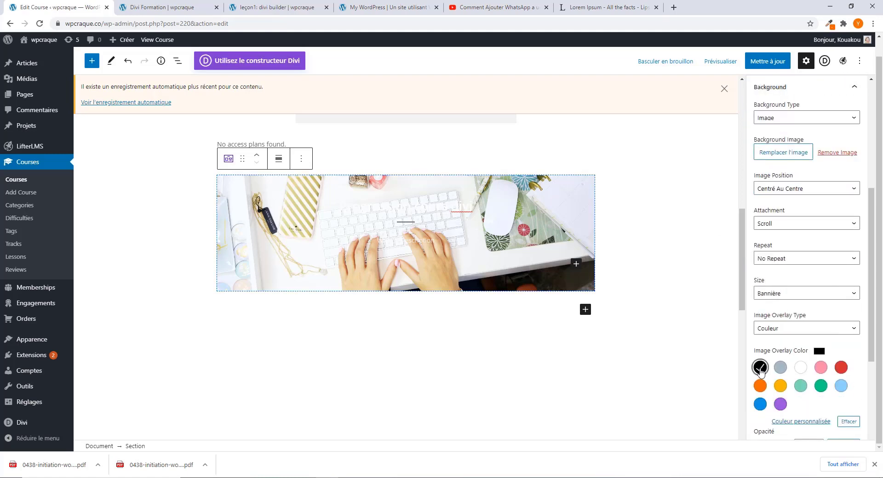
scroll(760, 371, "down", 2)
left_click(758, 365)
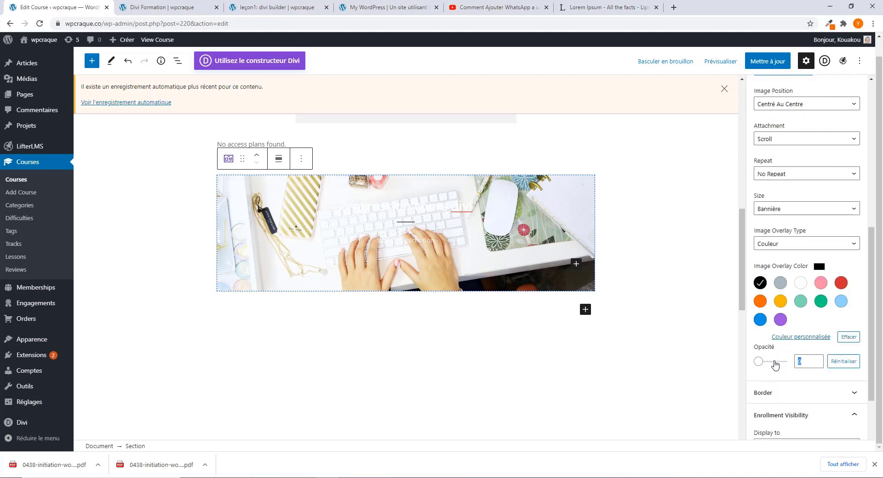
left_click_drag(759, 362, 778, 363)
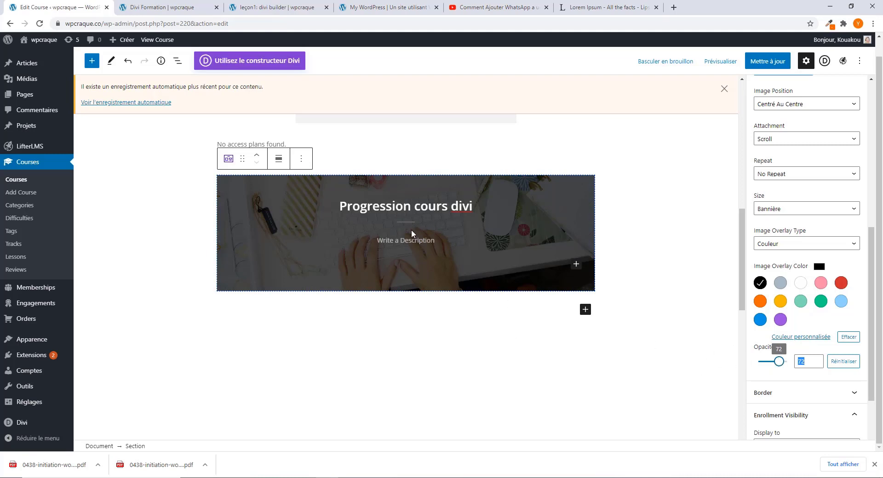
Step: Move the section up to directly below the course progress bar, above "Introduction: divi cours", and update the course
scroll(411, 230, "up", 2)
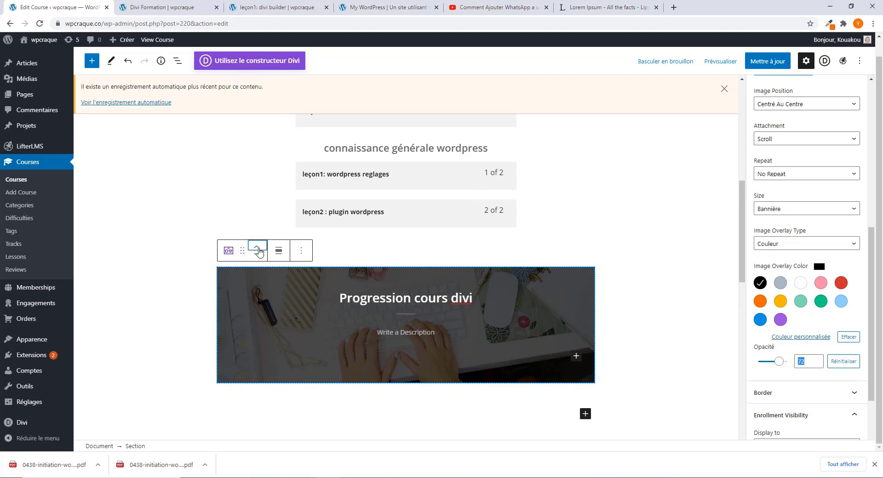
left_click(258, 248)
left_click(257, 248)
left_click(347, 322)
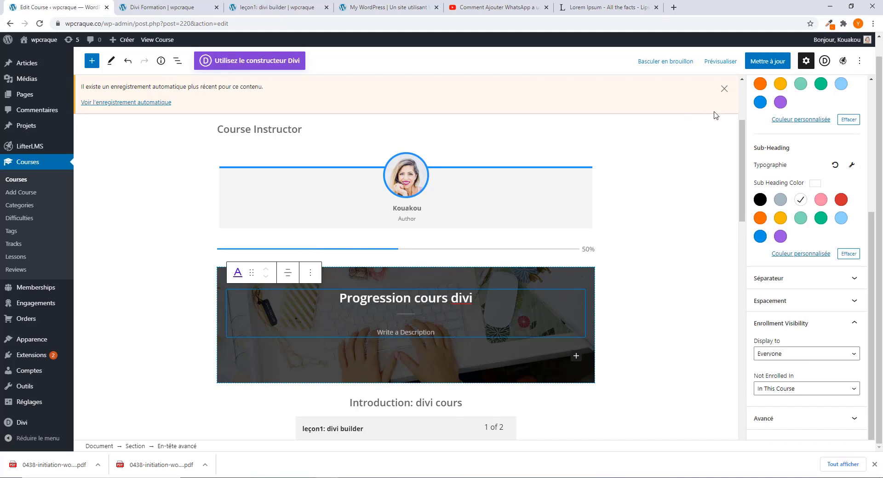
left_click(767, 64)
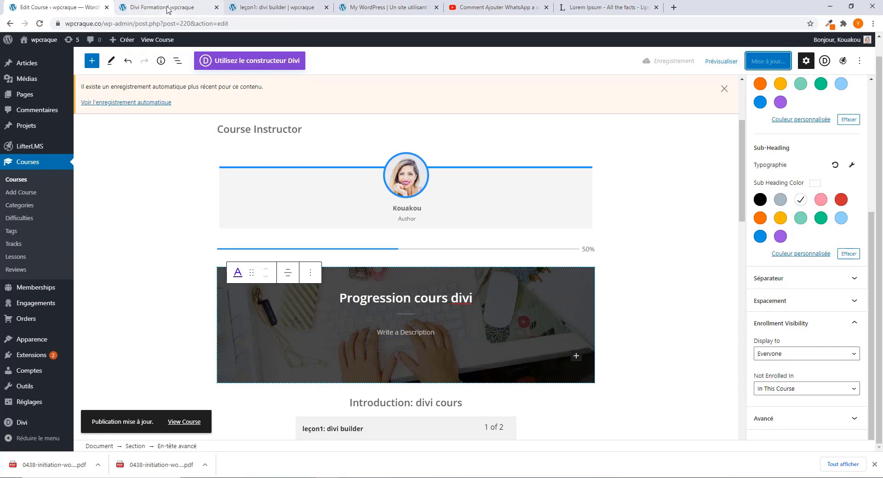
Step: Reload the published Divi Formation page and examine the "Progression cours divi" section there
left_click(145, 6)
left_click(40, 24)
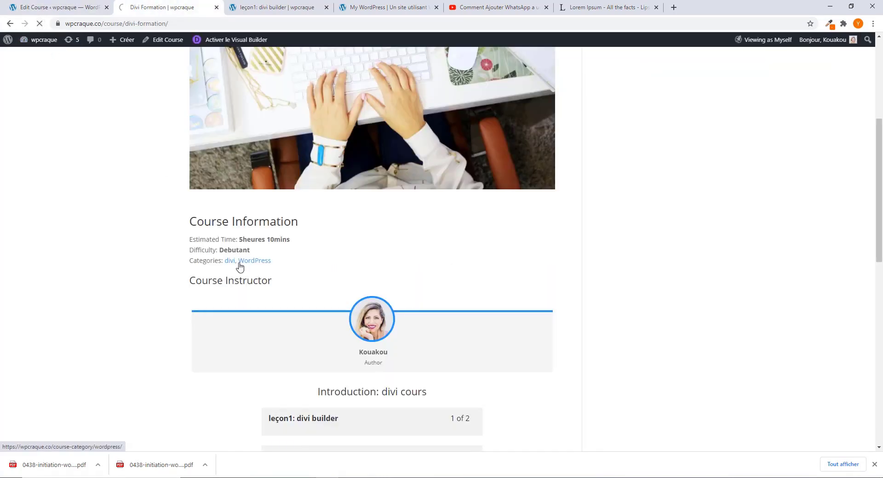
scroll(240, 276, "down", 4)
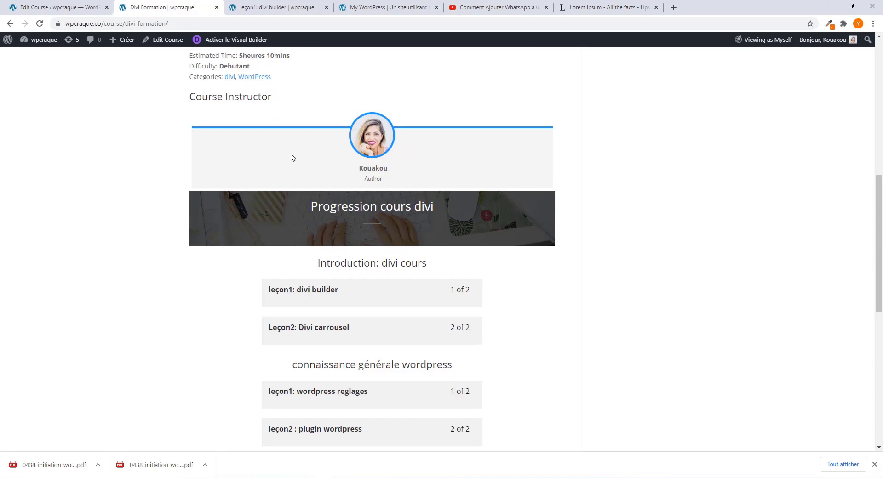
Step: Return to the course editor and insert another Section block below the access plans area
left_click(69, 8)
scroll(341, 325, "down", 5)
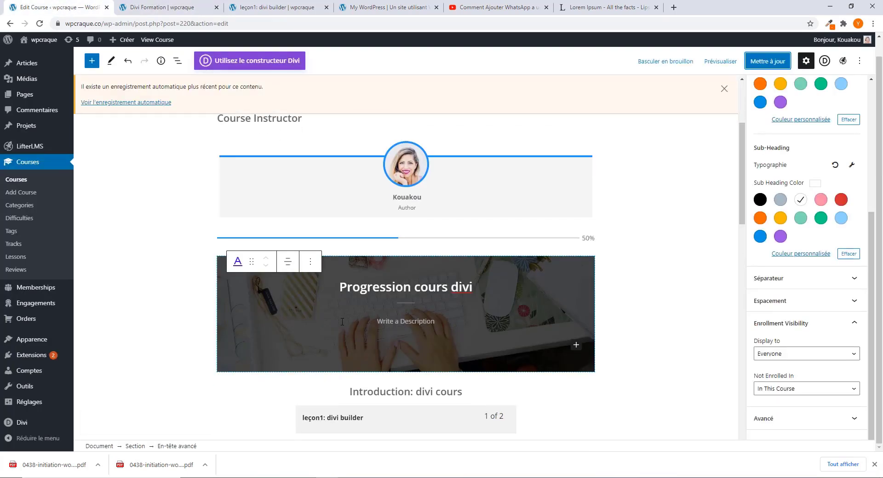
scroll(342, 323, "down", 6)
scroll(343, 326, "up", 9)
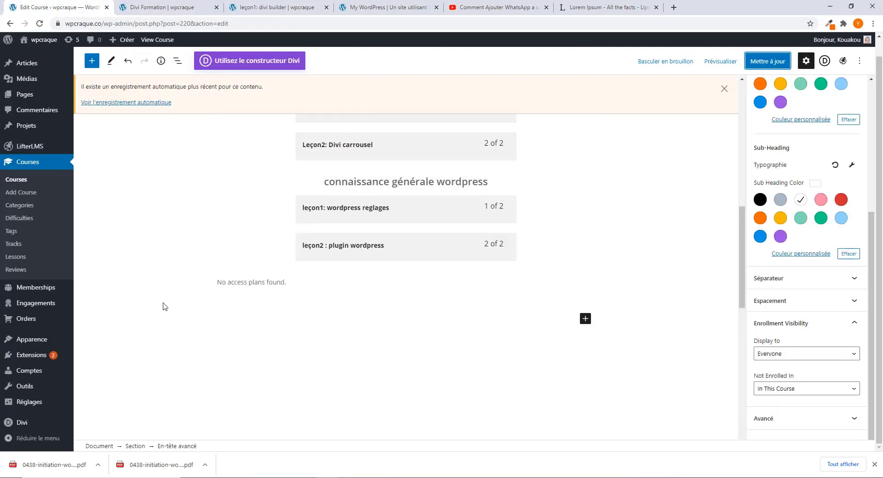
scroll(196, 277, "down", 2)
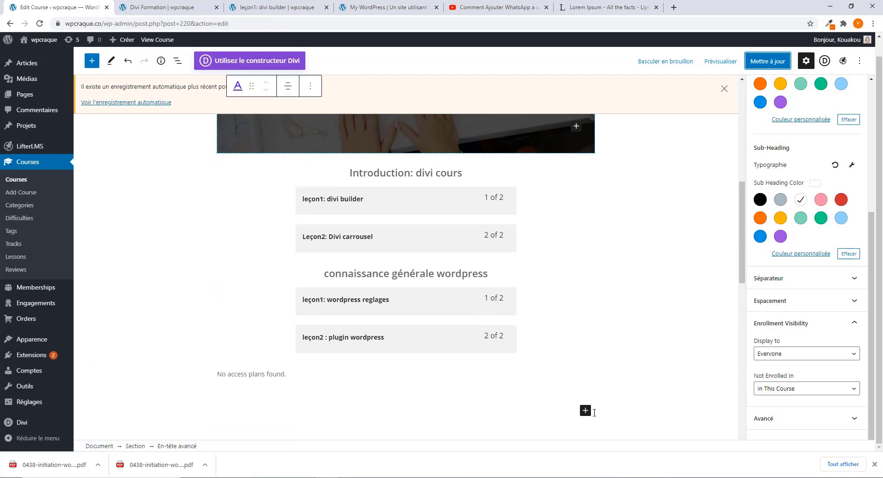
left_click(585, 411)
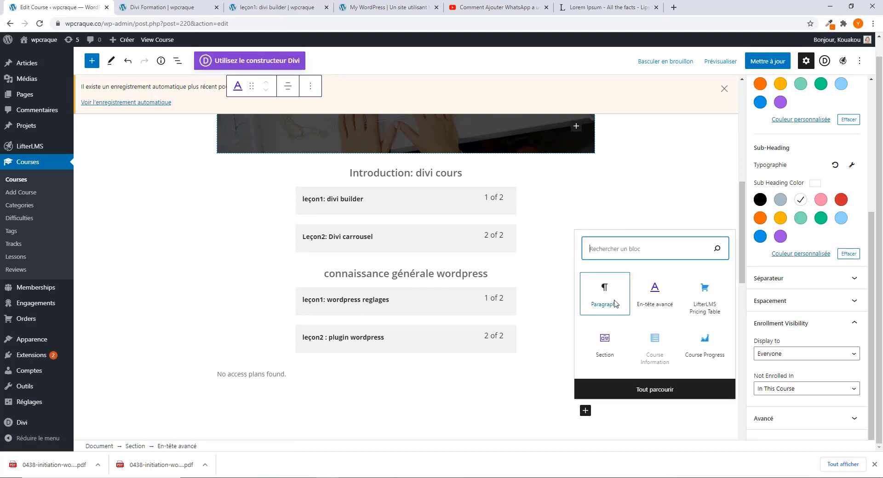
left_click(610, 341)
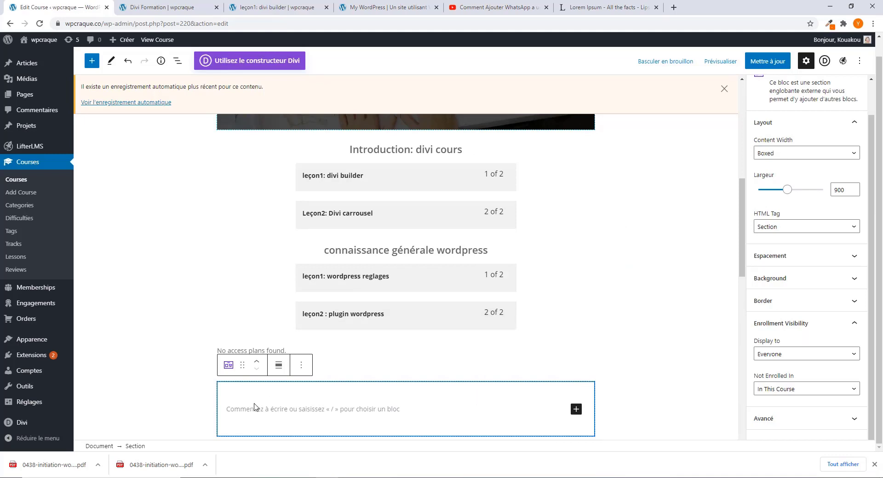
Step: Convert the empty section below the access plans area into a group and remove it from the course
left_click(230, 368)
left_click(252, 434)
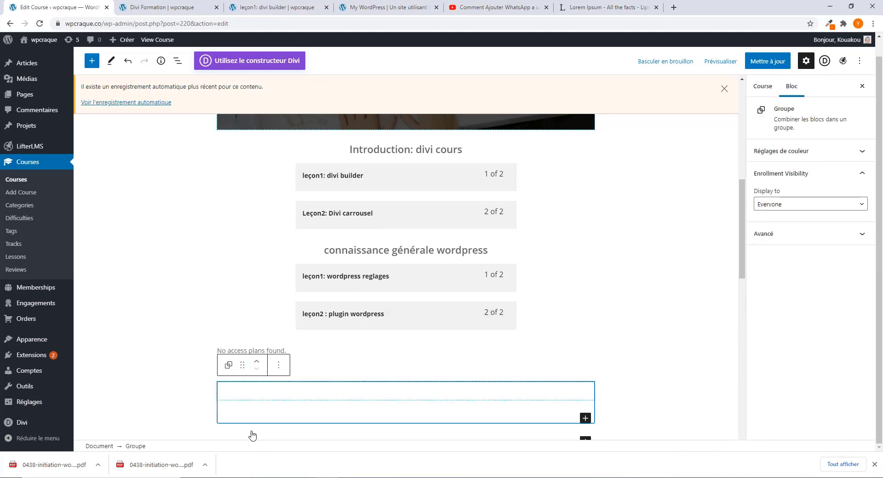
left_click(278, 368)
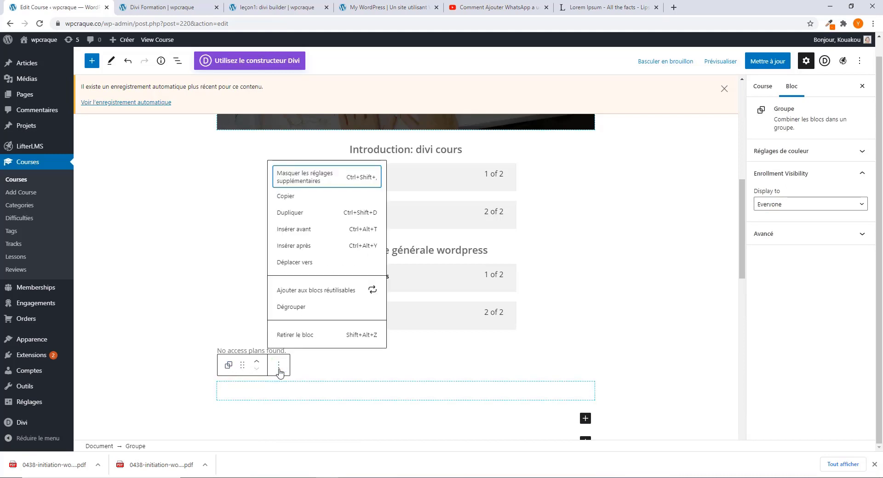
left_click(303, 336)
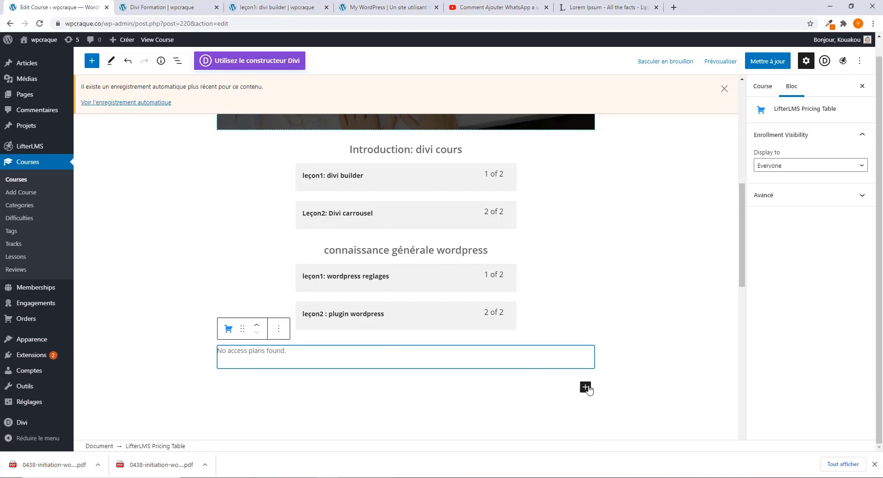
Step: Try out a Grille de publications block from Ultimate Addons above the access plans area and remove it again
left_click(586, 387)
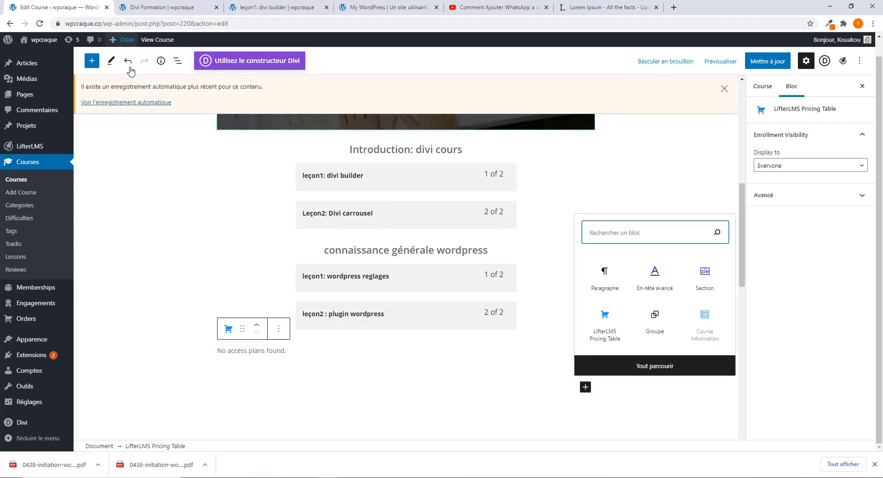
left_click(679, 368)
scroll(150, 258, "down", 20)
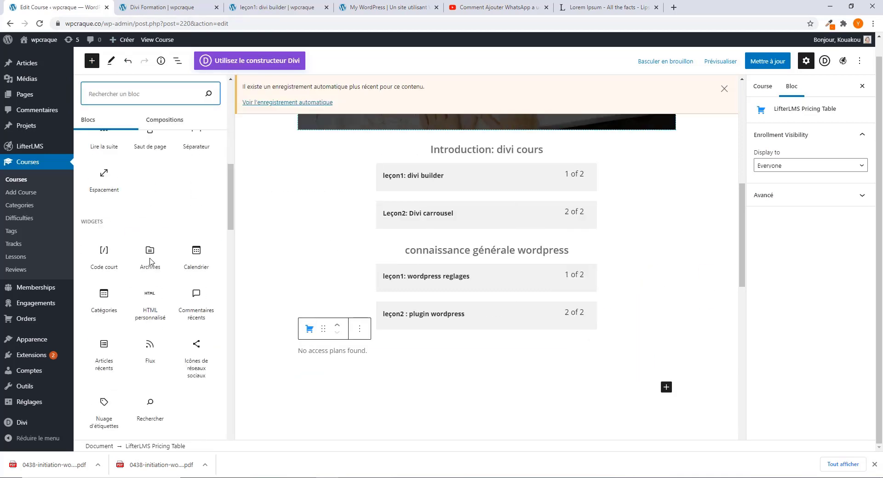
scroll(152, 271, "down", 5)
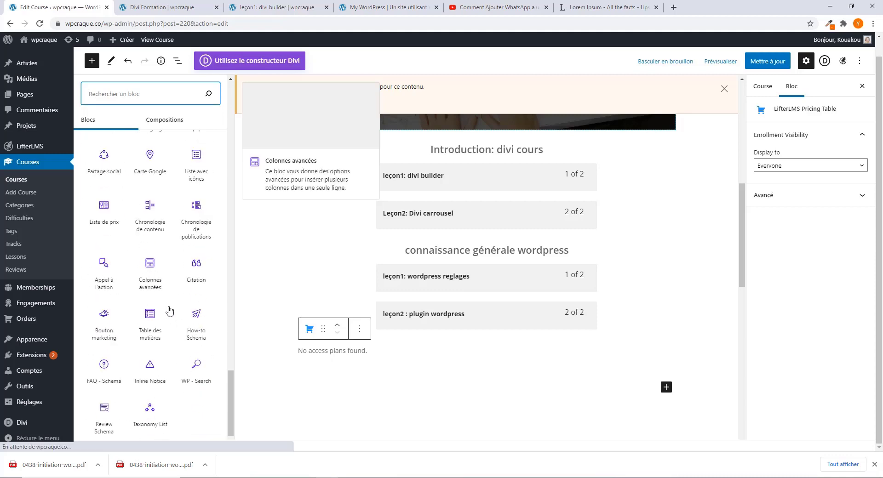
scroll(169, 309, "up", 1)
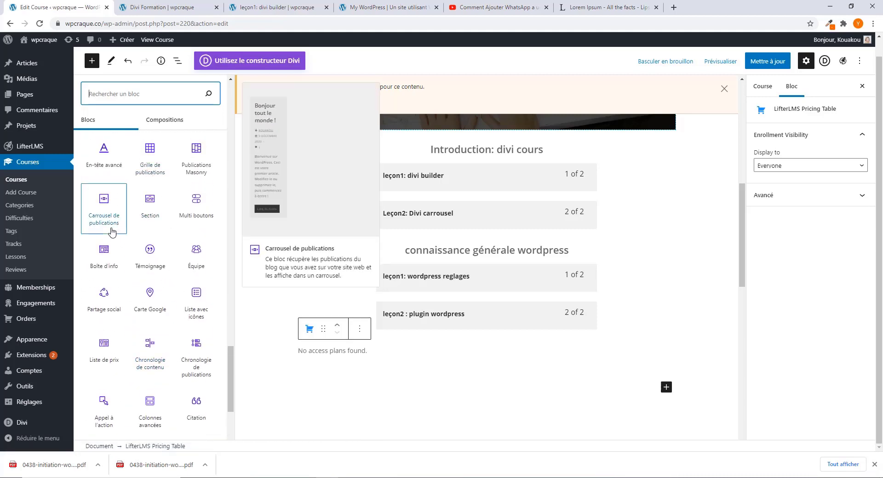
scroll(151, 306, "down", 1)
scroll(150, 306, "down", 3)
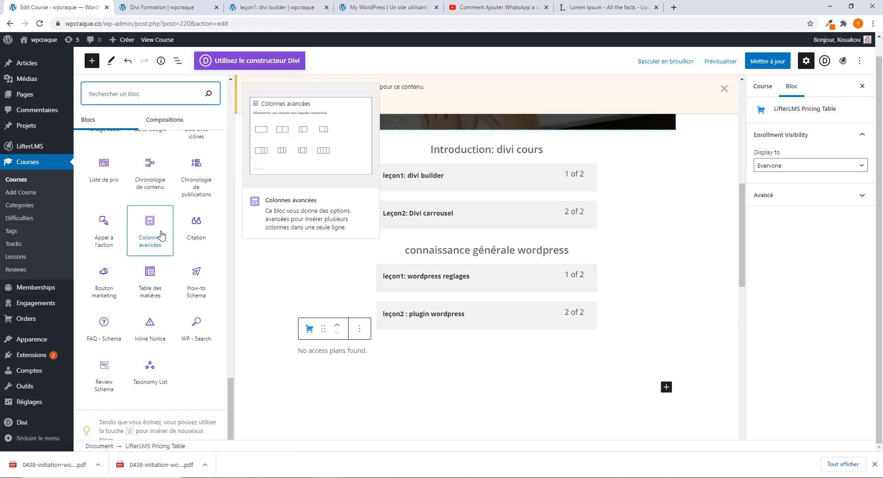
scroll(152, 244, "up", 2)
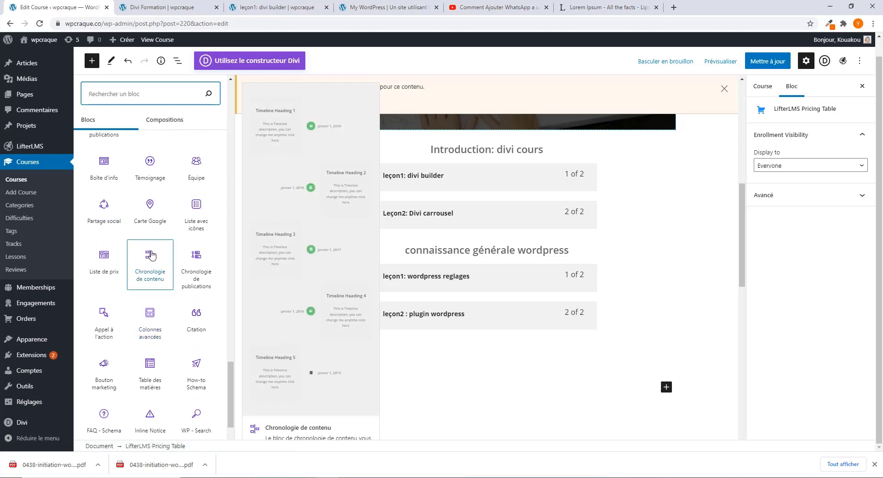
scroll(152, 255, "up", 2)
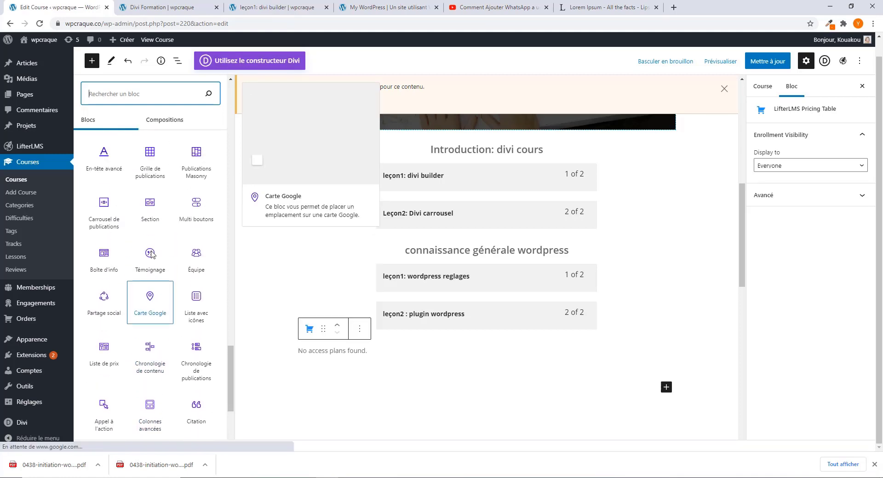
scroll(152, 255, "up", 2)
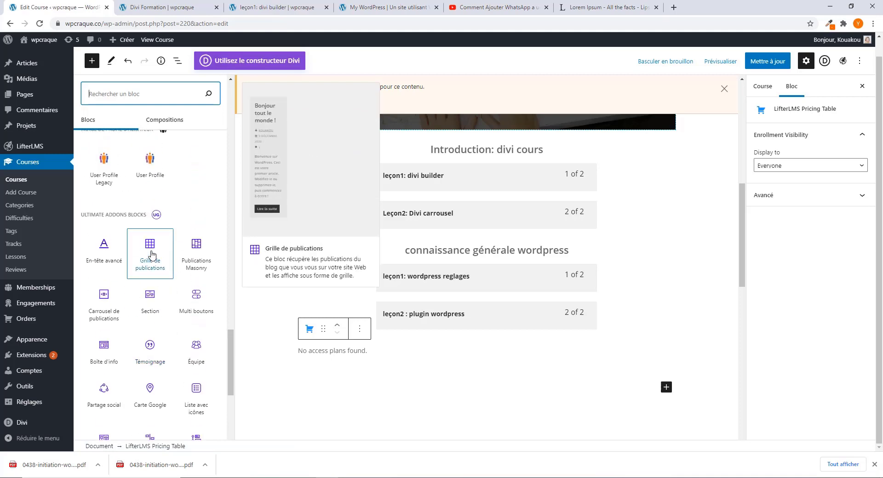
left_click(150, 254)
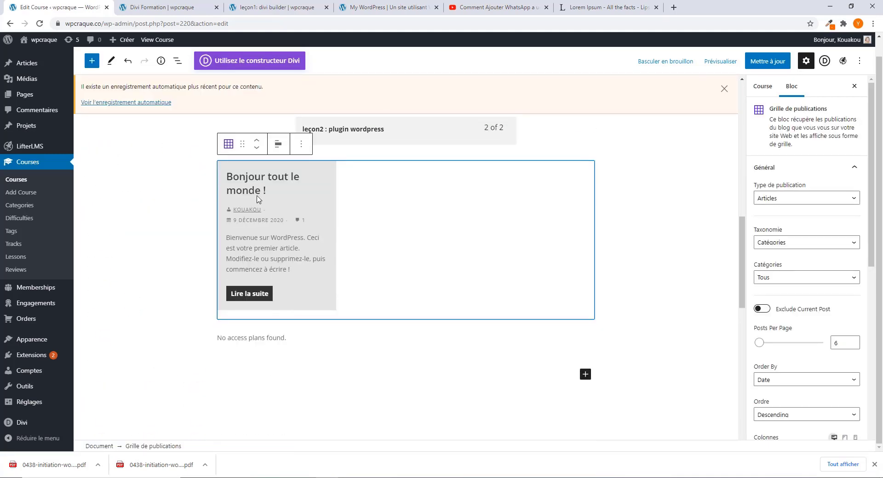
left_click(301, 144)
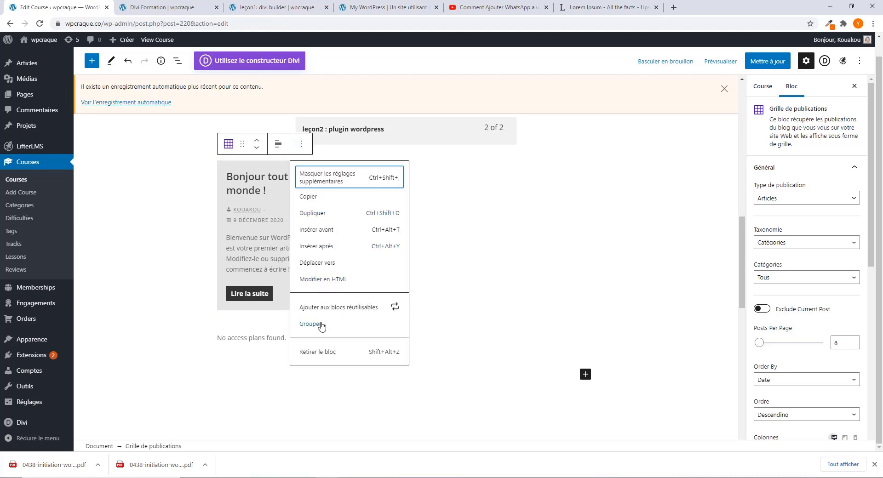
left_click(327, 353)
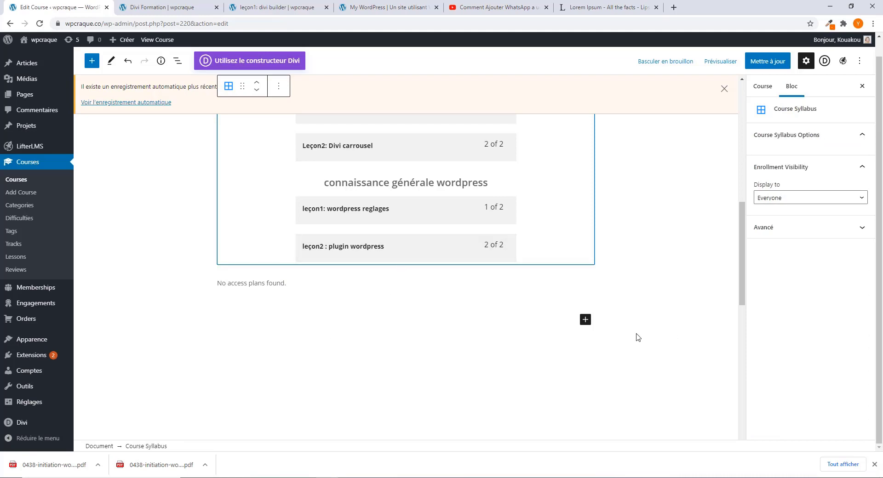
Step: Keep the course's Sales Page Content on Display default course content and add a new access plan
scroll(598, 330, "down", 10)
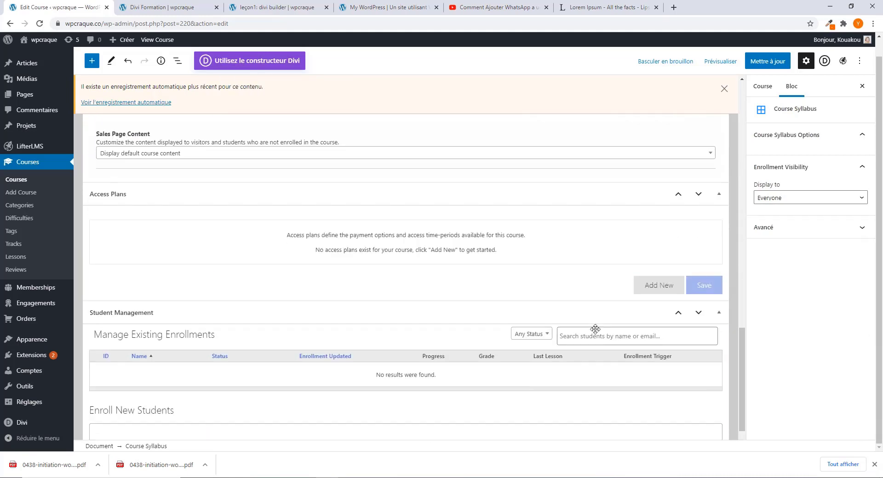
scroll(146, 202, "up", 2)
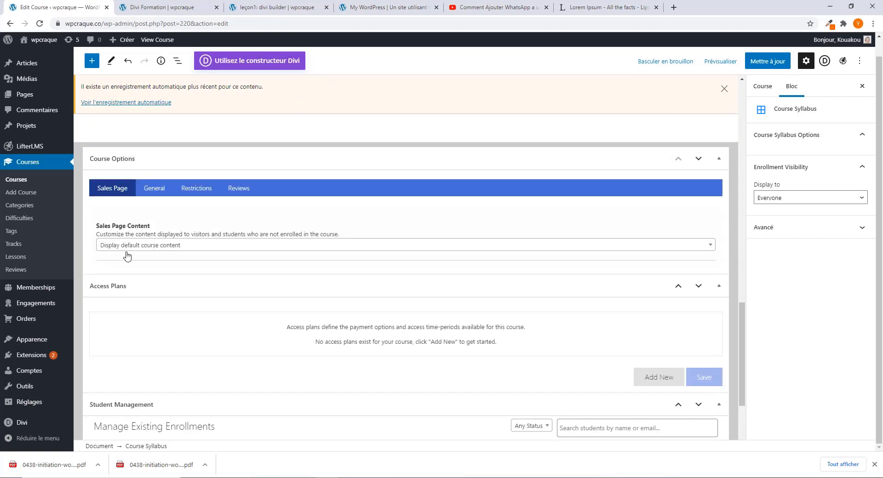
left_click(189, 250)
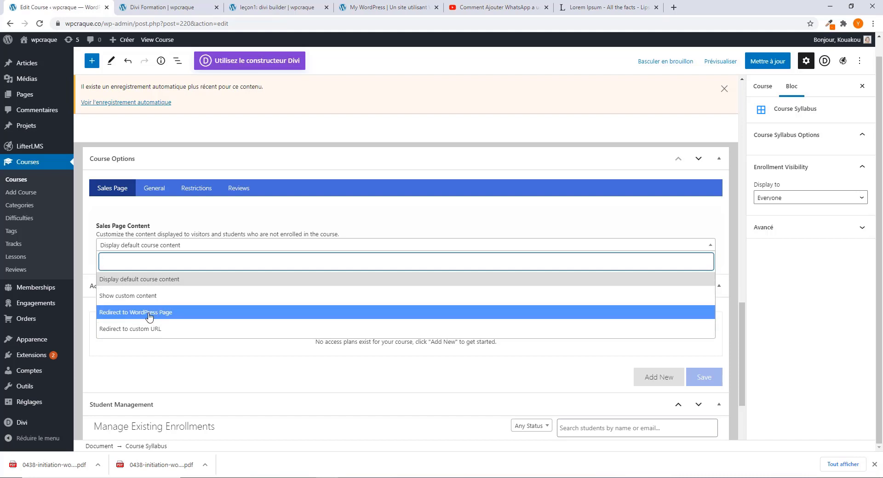
left_click(107, 281)
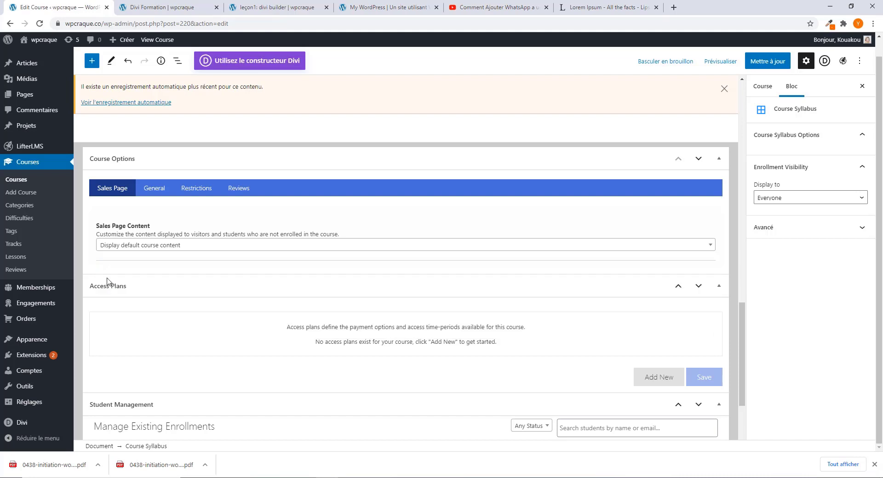
scroll(179, 344, "down", 2)
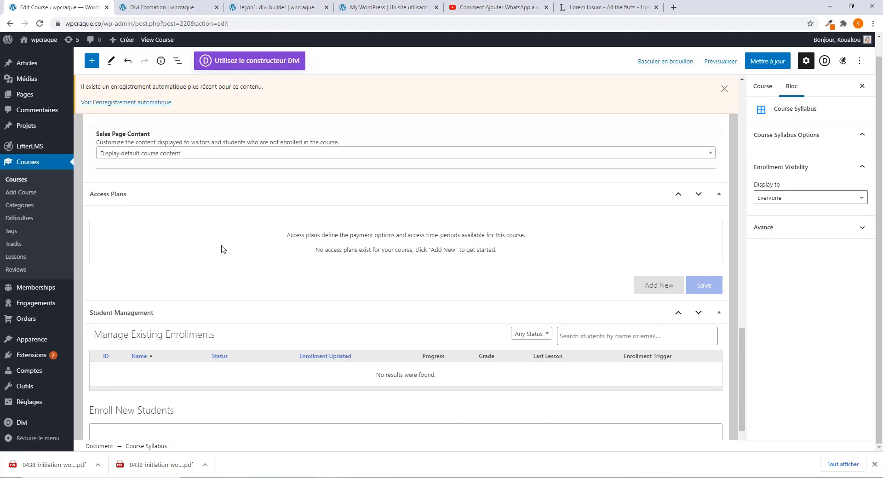
left_click(666, 286)
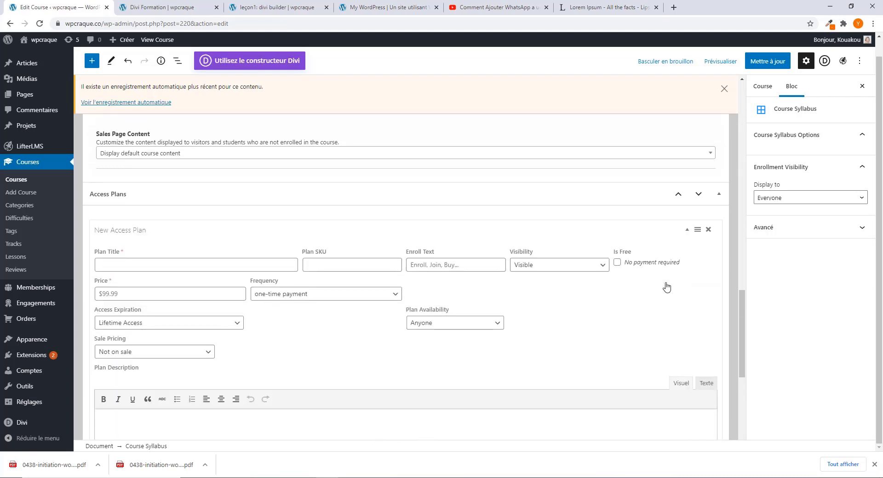
Step: Reload the published Divi Formation page, look over its course content, and return to the course editor
left_click(147, 8)
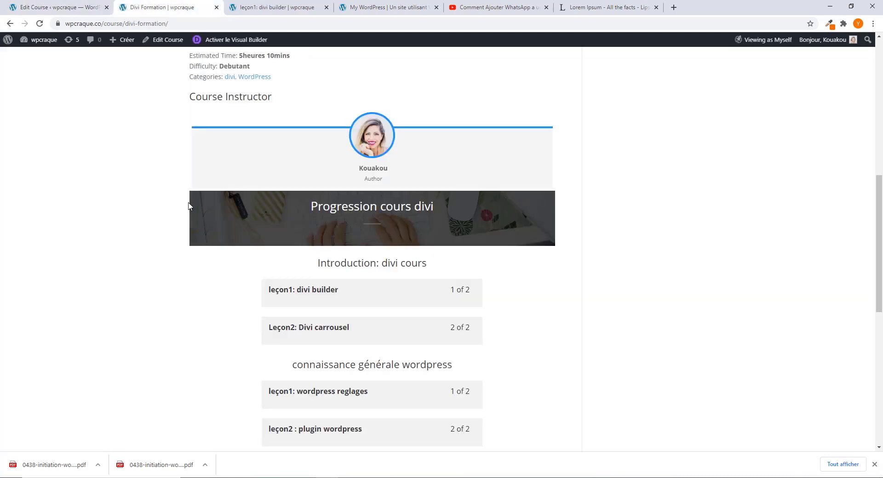
left_click(39, 23)
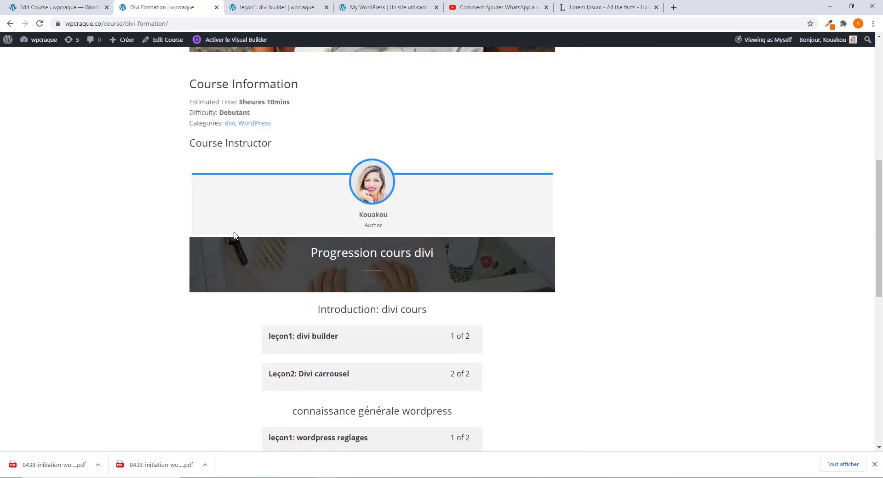
scroll(234, 235, "down", 4)
left_click(41, 10)
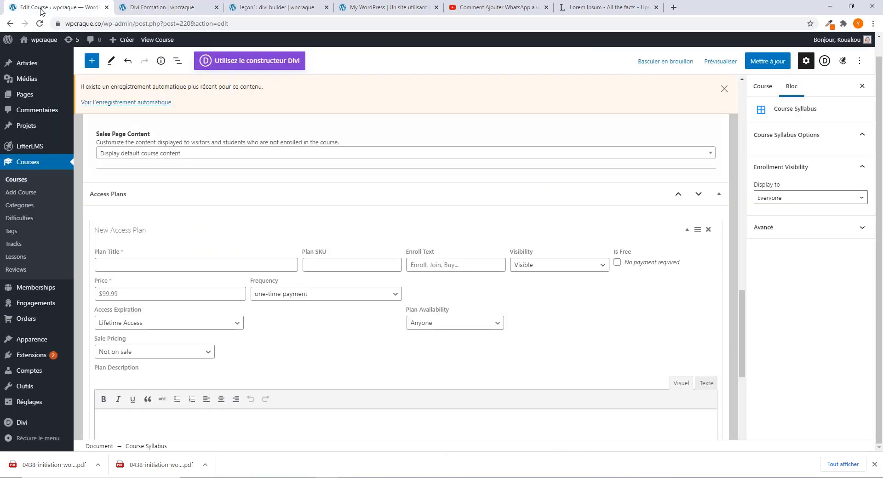
Step: Mark the new access plan as free with no payment required and title it "Accedez au cours"
left_click(617, 263)
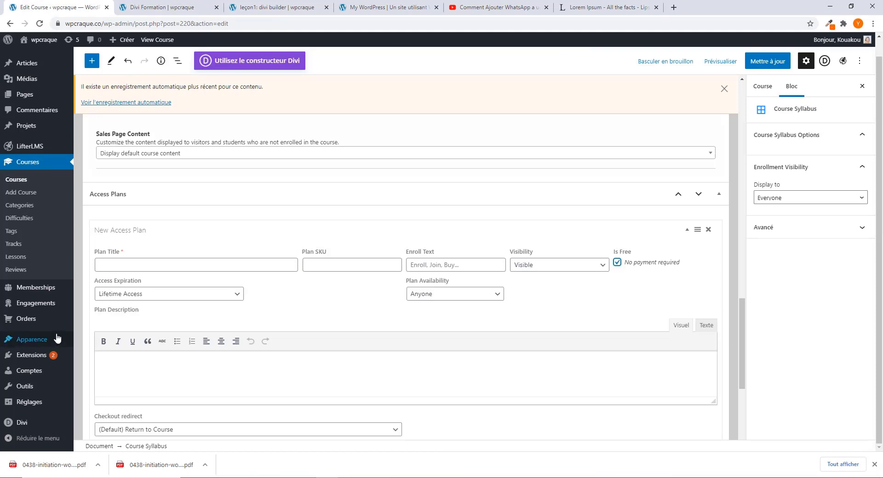
left_click(164, 265)
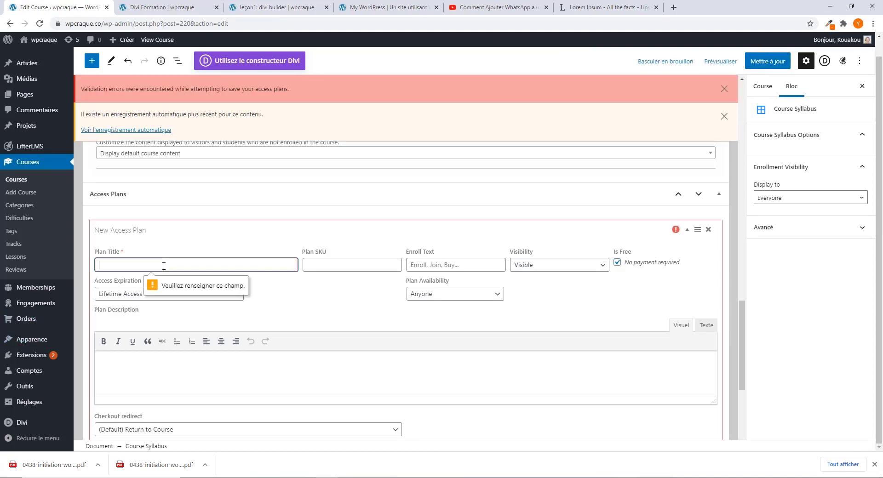
type("Accedez ")
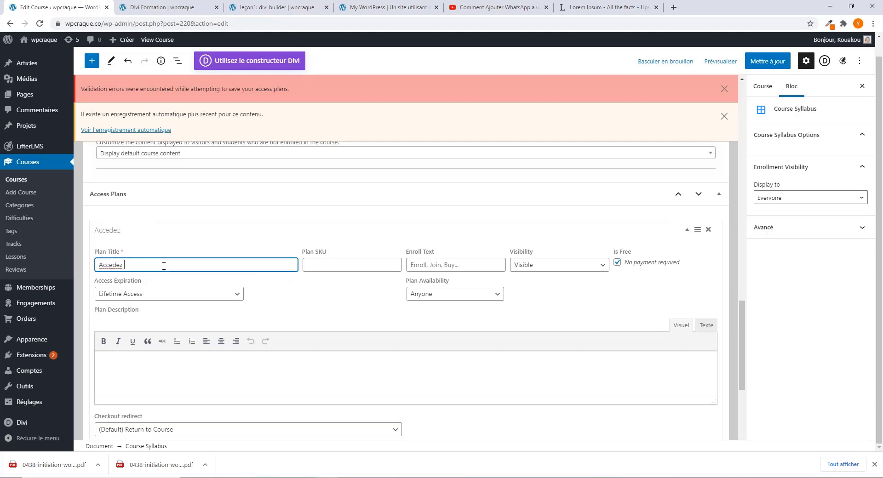
type("au cours")
Step: Try the Expires after option for the plan's access expiration and switch back to Lifetime Access
left_click(204, 302)
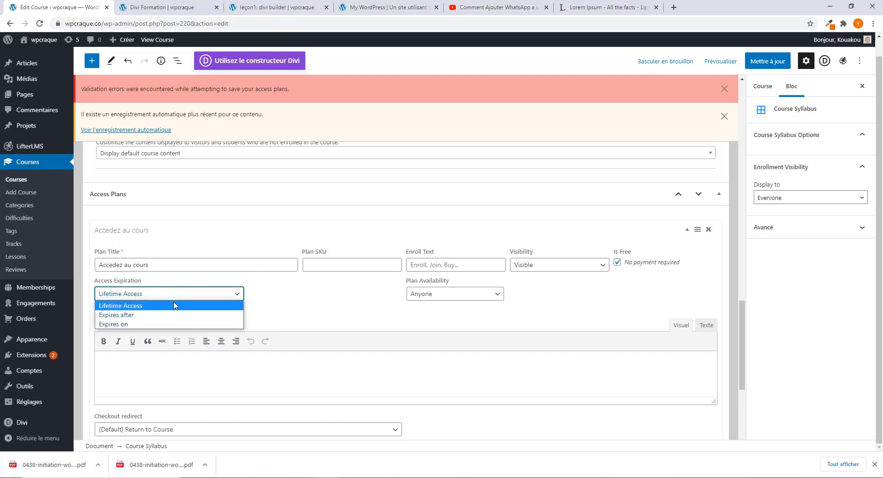
left_click(146, 315)
left_click(149, 298)
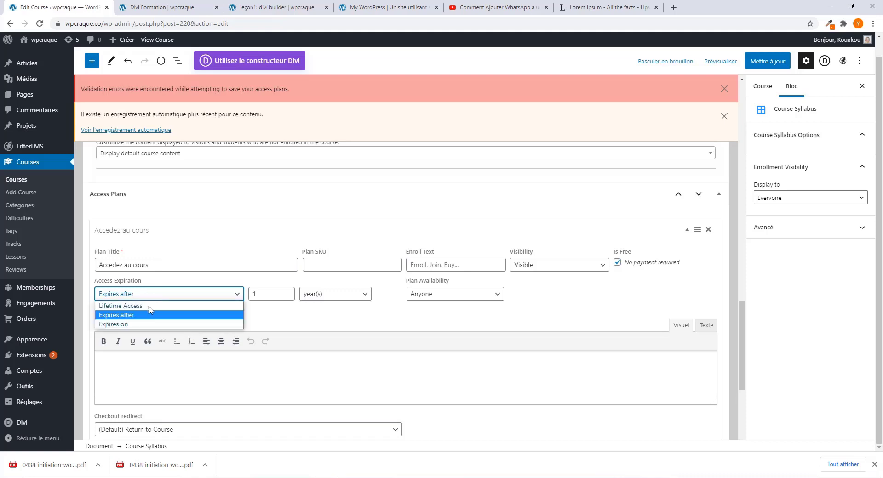
left_click(144, 308)
Step: Set the plan's access to expire after 1 month(s) and keep its availability on Anyone
left_click(148, 297)
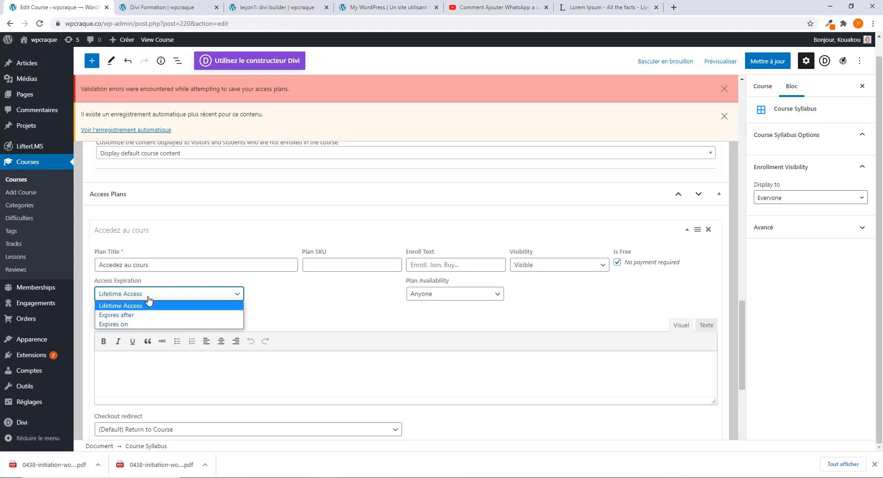
left_click(146, 315)
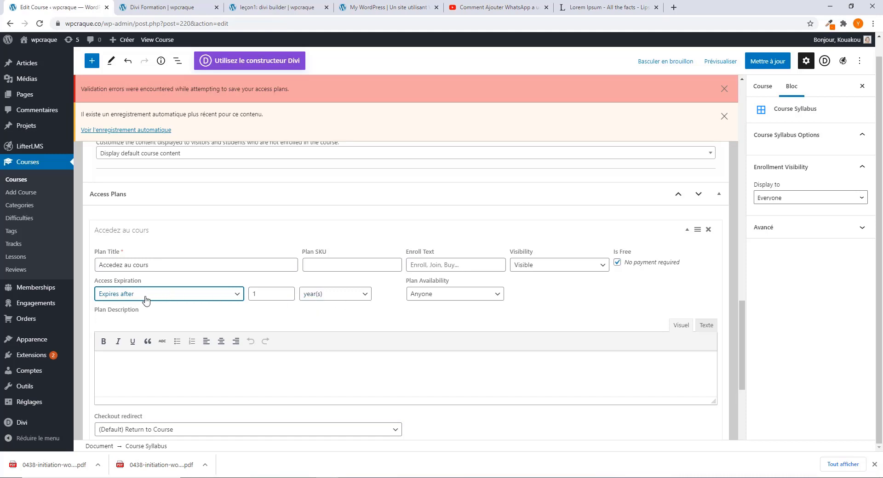
left_click(336, 297)
left_click(260, 297)
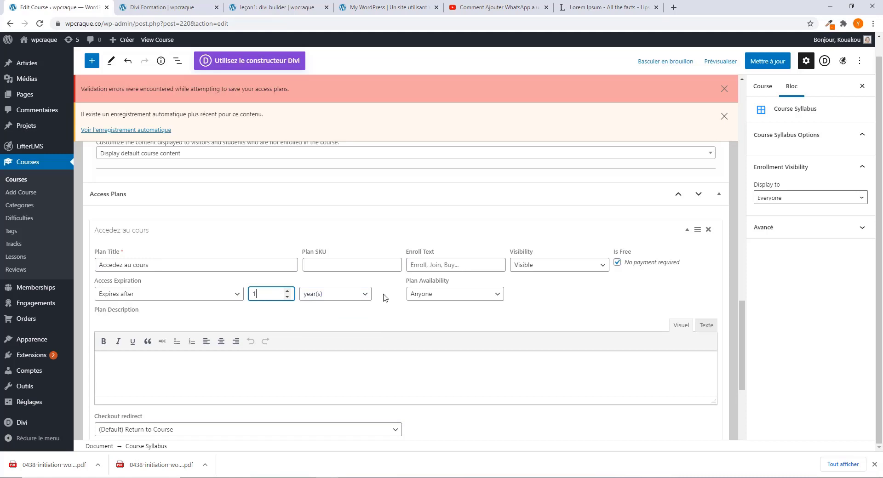
left_click(337, 297)
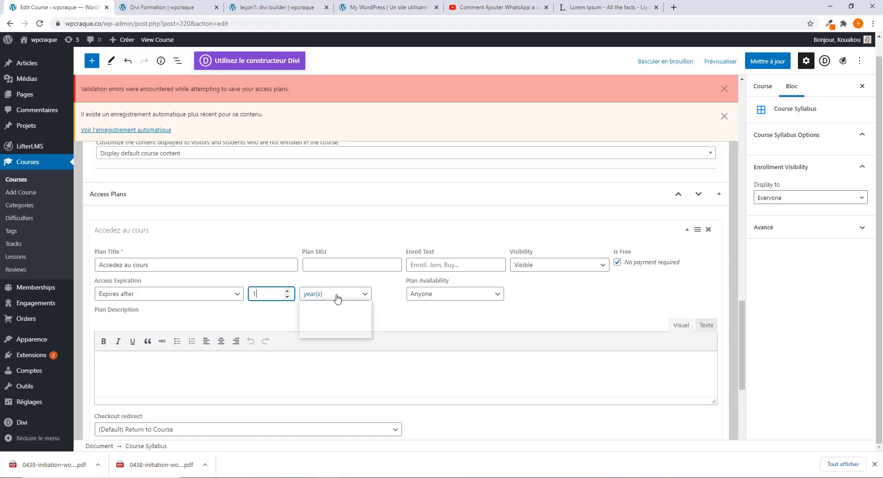
left_click(334, 317)
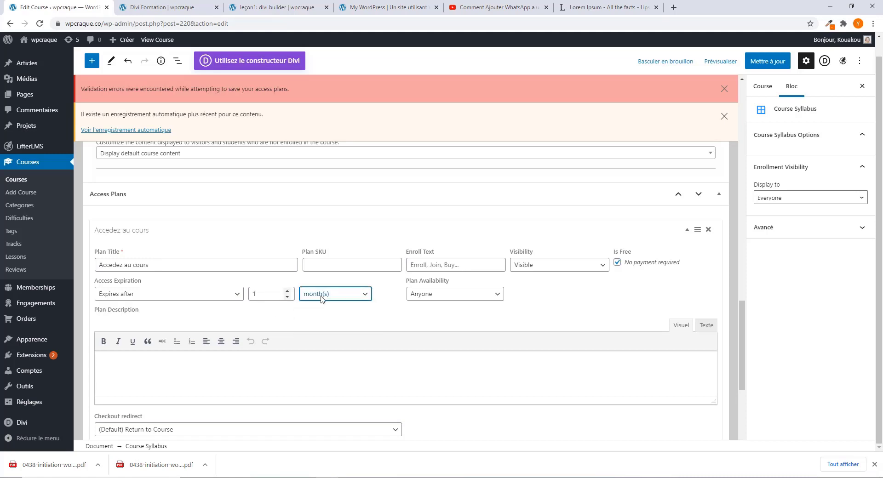
left_click(444, 297)
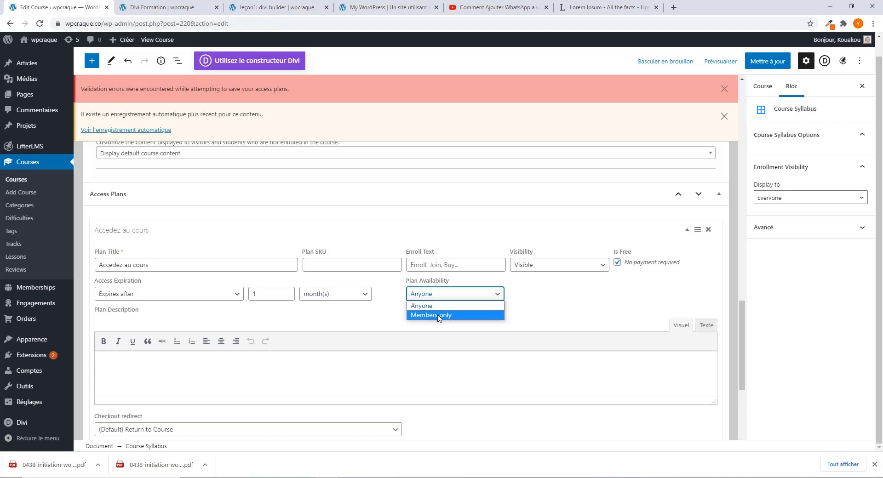
left_click(434, 306)
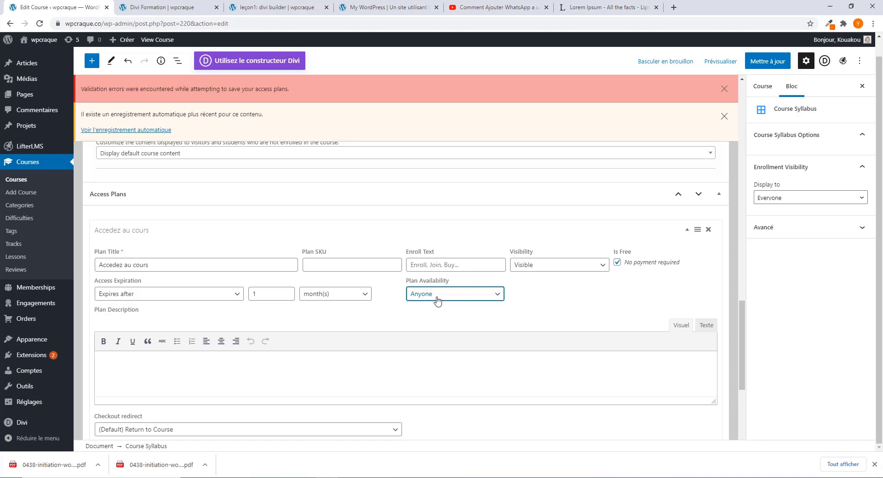
Step: Try the Members only option with its membership selection for the plan's availability, and switch back to Anyone
left_click(437, 300)
left_click(439, 316)
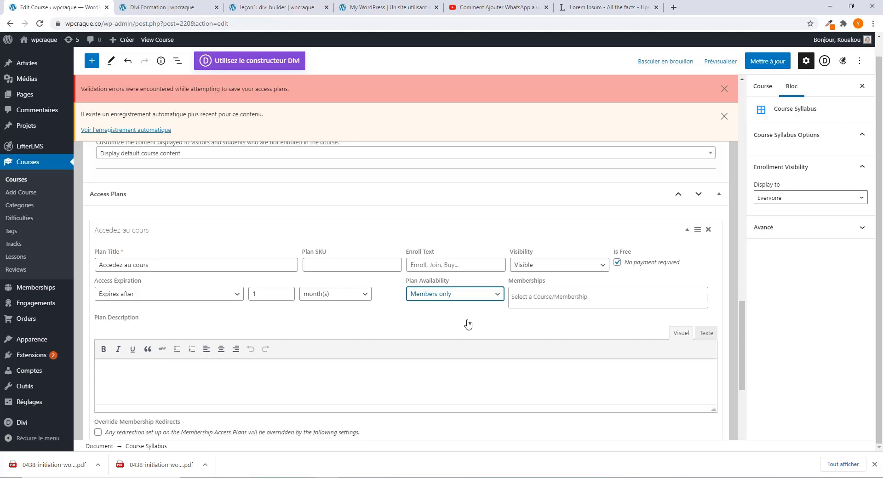
left_click(557, 299)
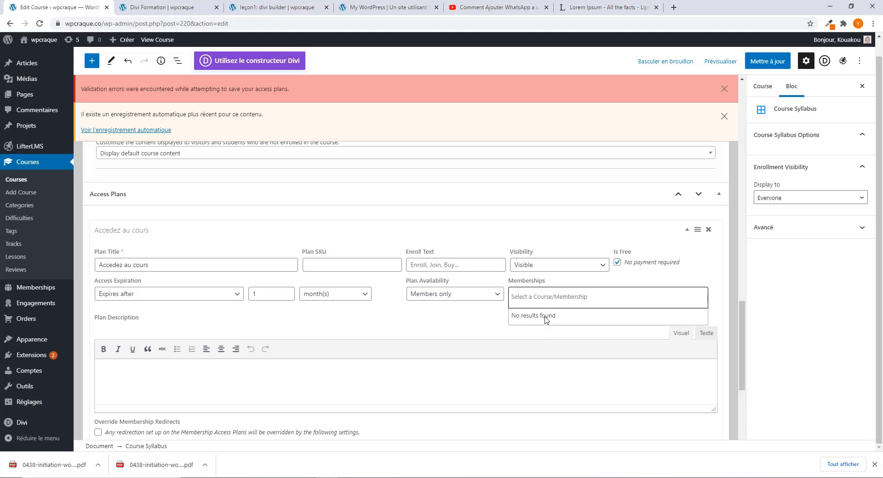
left_click(491, 298)
left_click(448, 306)
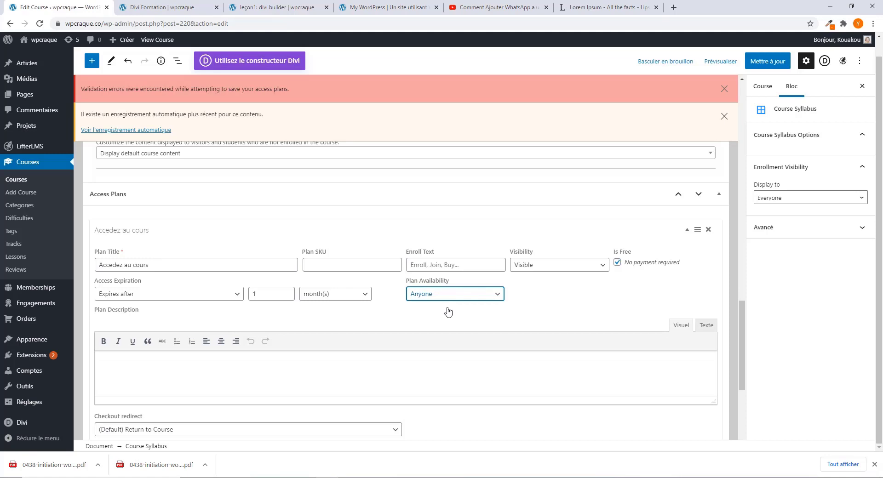
Step: Set the access plan's enroll text to "Joindre" and save the plan
left_click(446, 266)
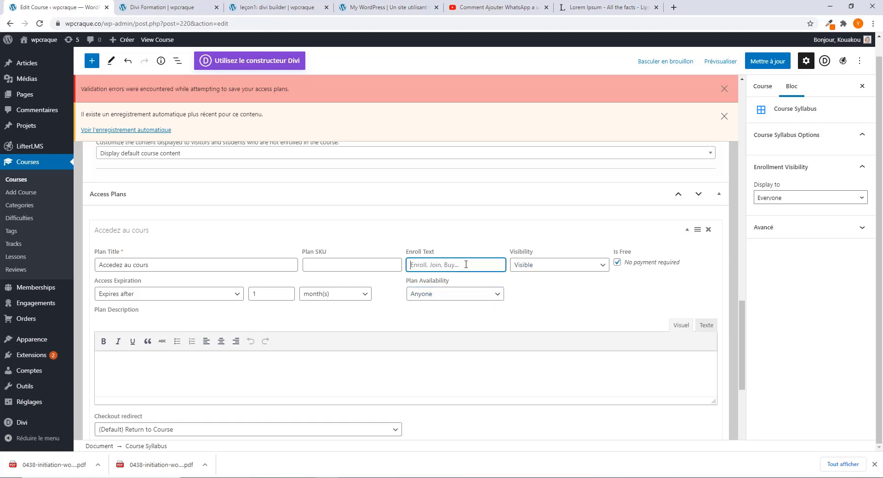
type("Joindre")
scroll(566, 253, "down", 3)
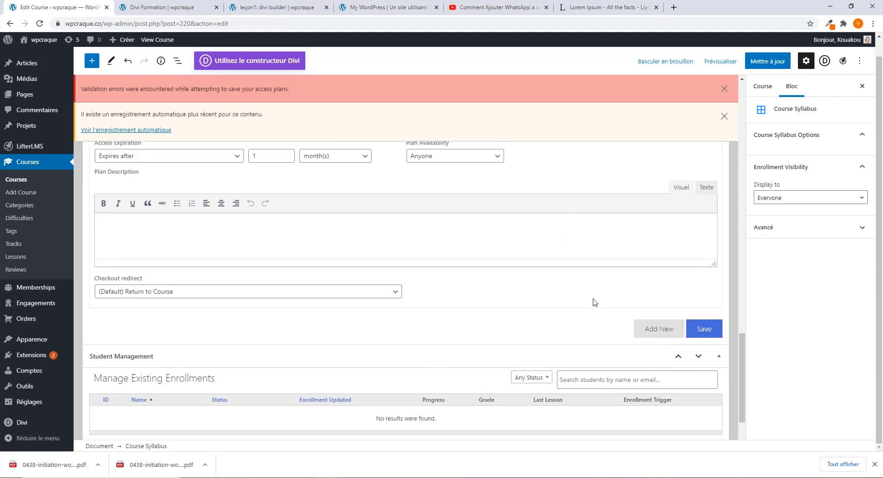
left_click(703, 329)
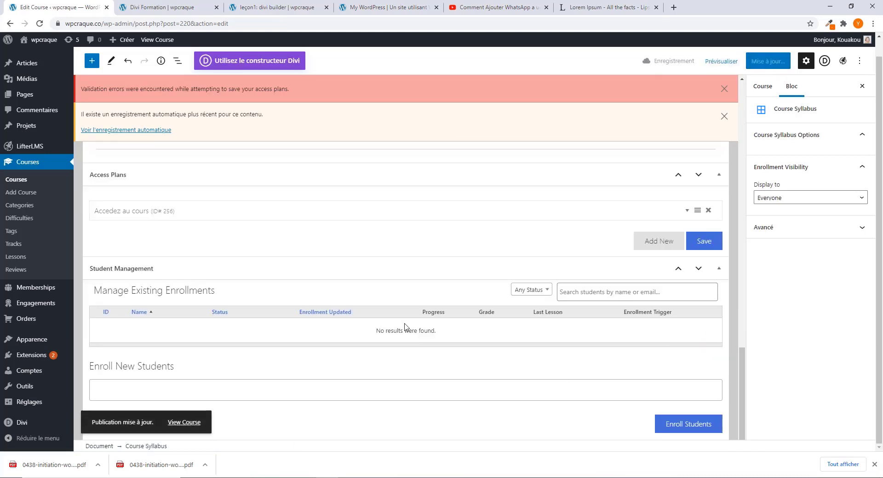
scroll(436, 264, "up", 3)
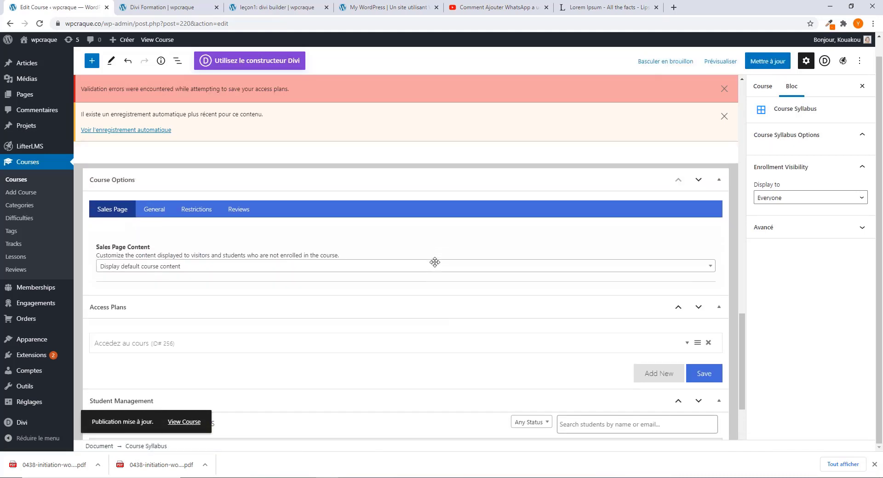
Step: Reload the published Divi Formation page, follow the plan's Joindre link and look over the enrollment form
left_click(157, 7)
left_click(39, 23)
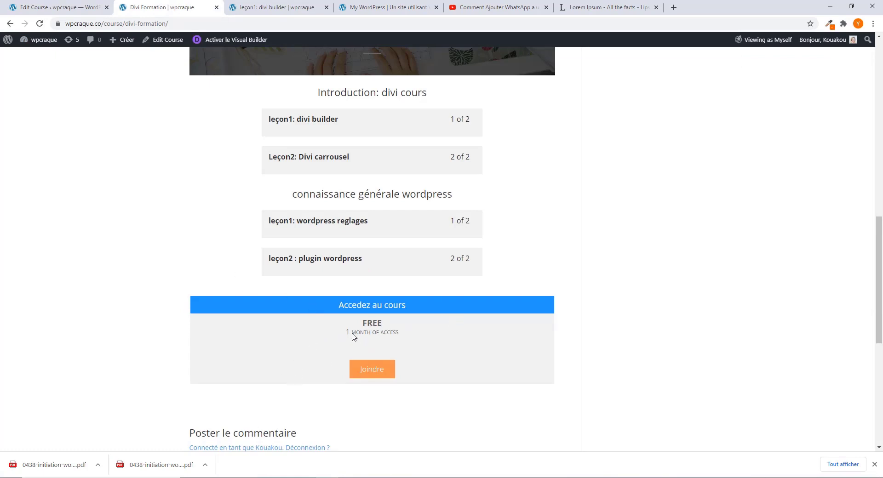
scroll(395, 333, "down", 1)
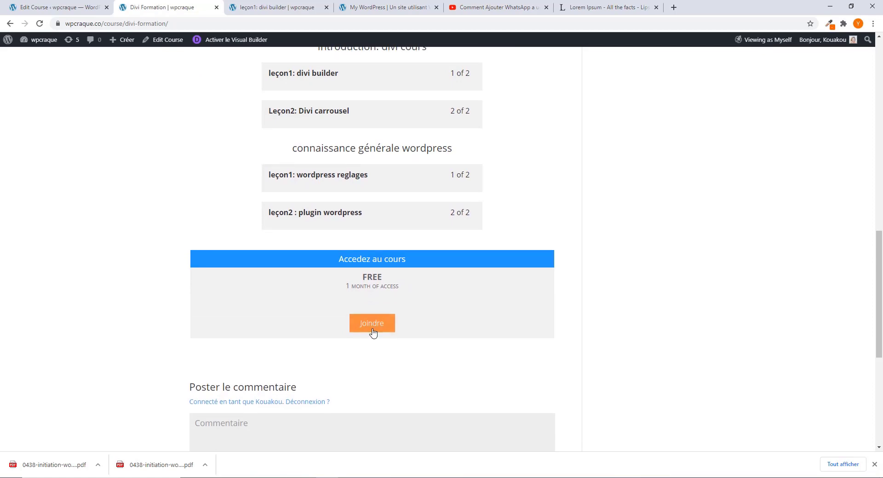
left_click(372, 331)
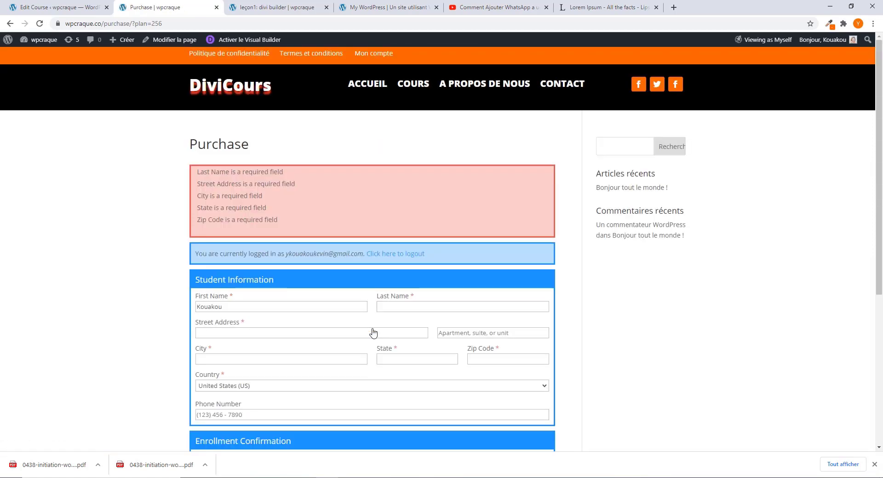
scroll(374, 333, "down", 4)
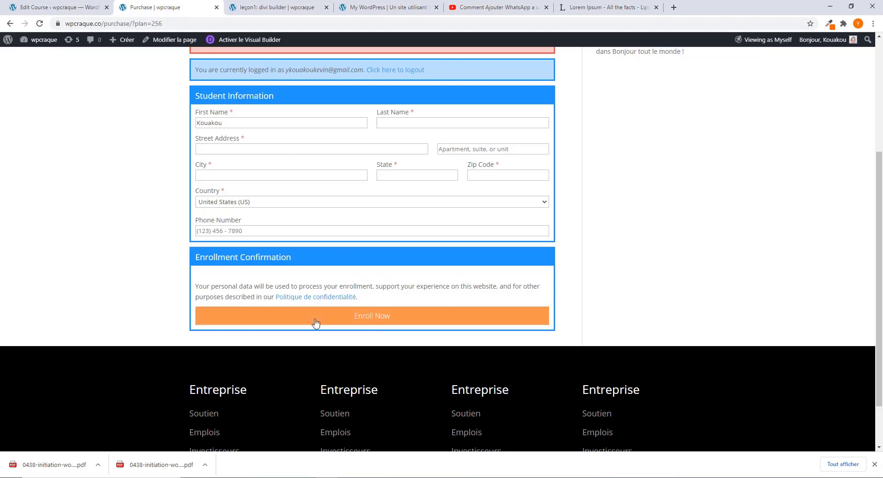
Step: Return to the course editor and check which students can be enrolled manually under Enroll New Students
left_click(92, 9)
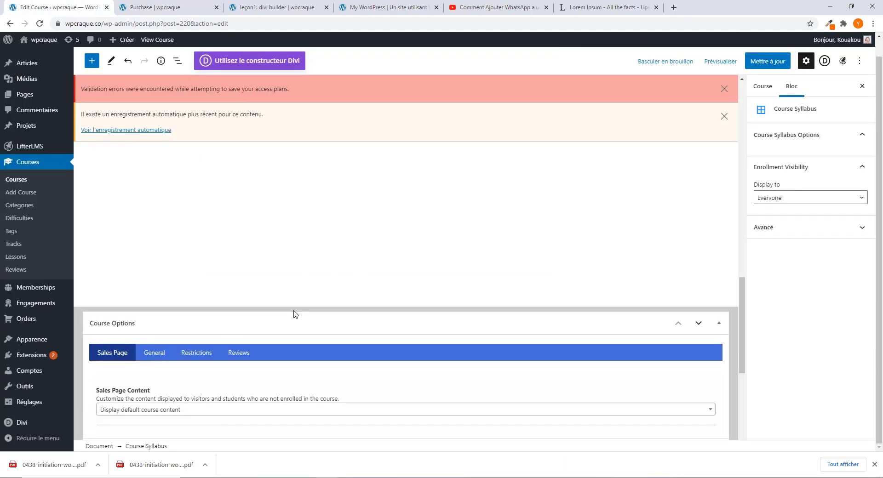
scroll(294, 310, "down", 4)
scroll(293, 310, "down", 2)
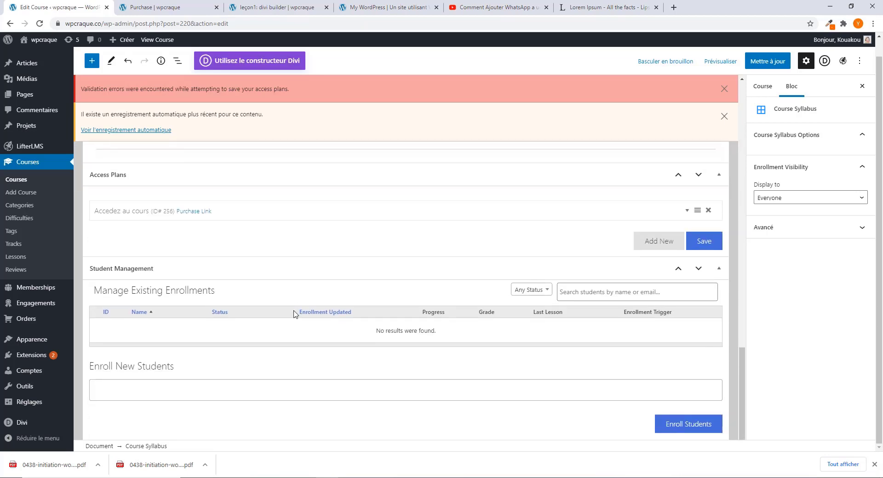
left_click(252, 387)
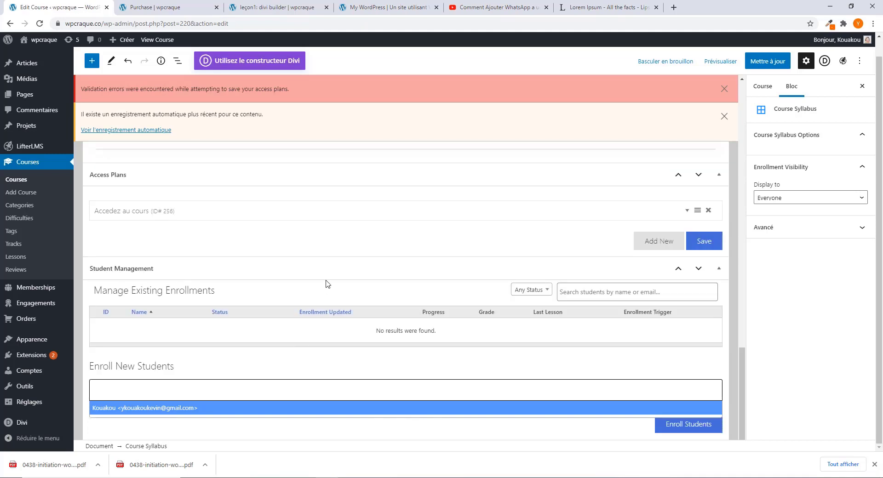
left_click(312, 291)
scroll(247, 393, "up", 1)
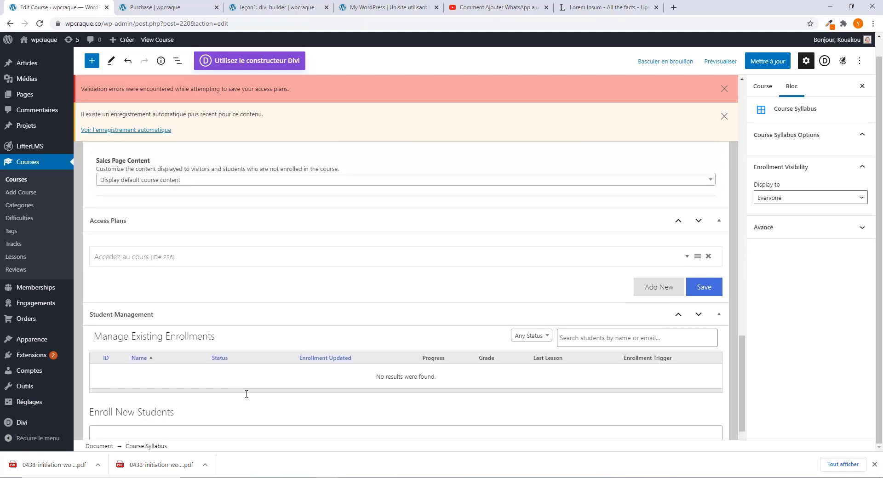
Step: Look over the General course options for featured video and audio, and the sections below them
scroll(133, 296, "up", 4)
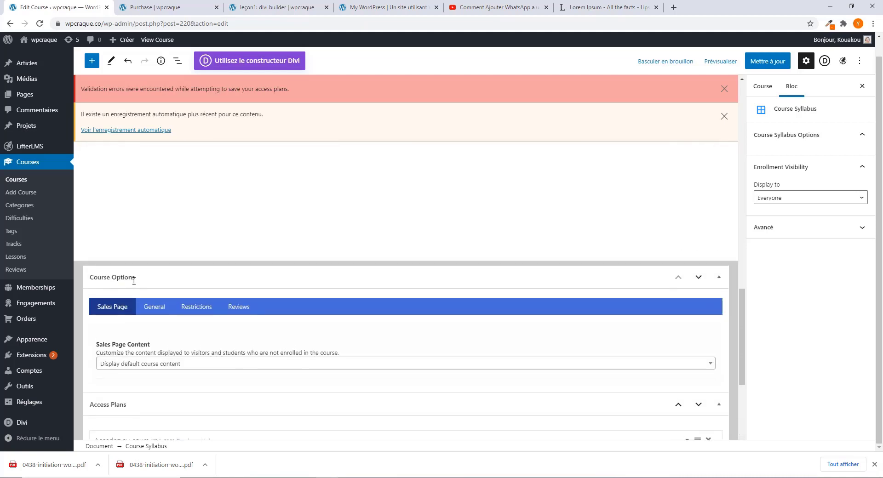
left_click(149, 307)
scroll(154, 315, "down", 4)
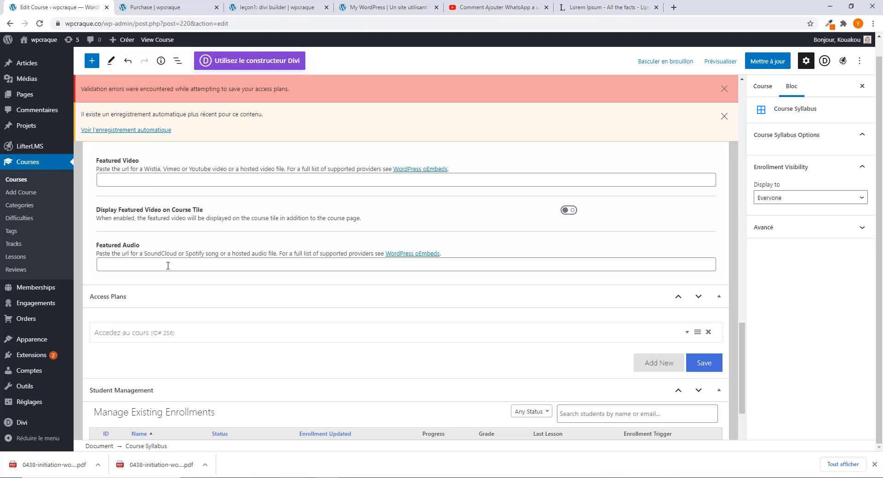
scroll(169, 322, "down", 2)
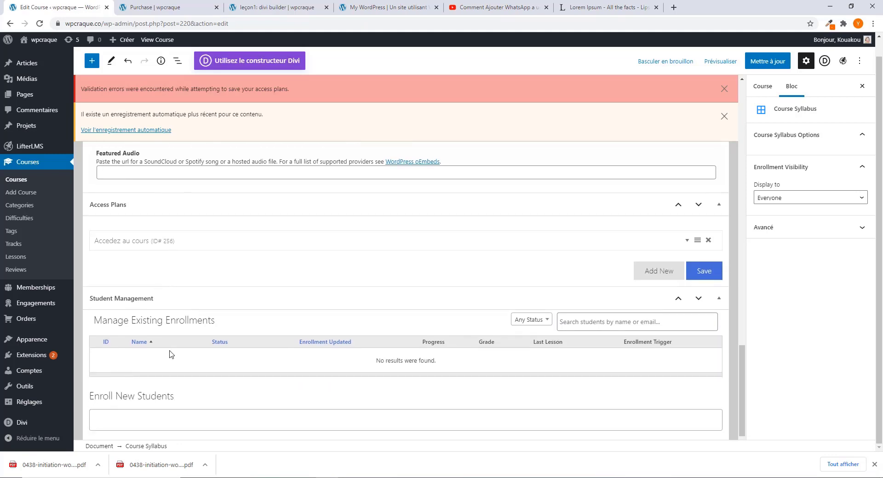
scroll(173, 307, "down", 1)
scroll(173, 307, "up", 5)
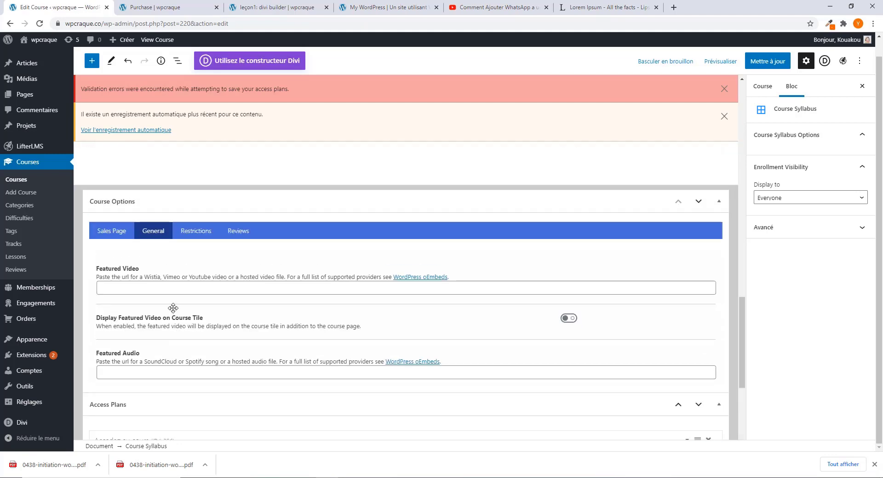
Step: Examine the course's Restrictions options, especially the Content Restricted Message shown to non-enrolled visitors
left_click(194, 232)
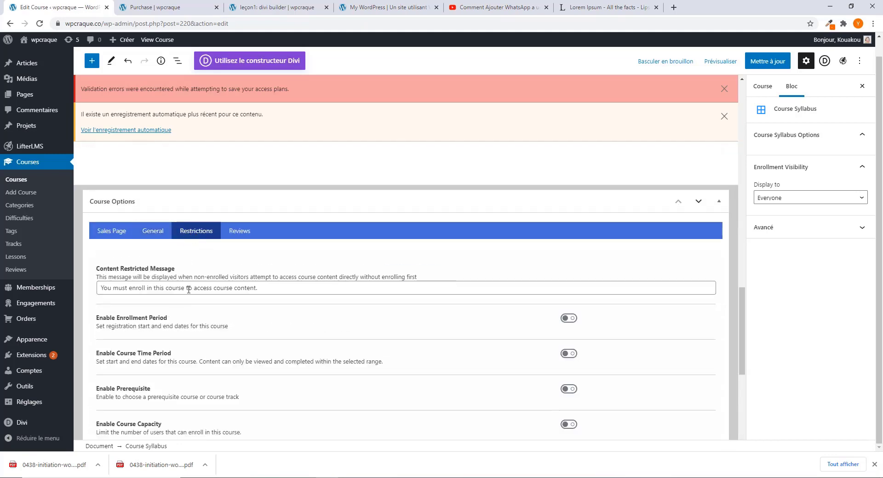
left_click_drag(275, 287, 83, 296)
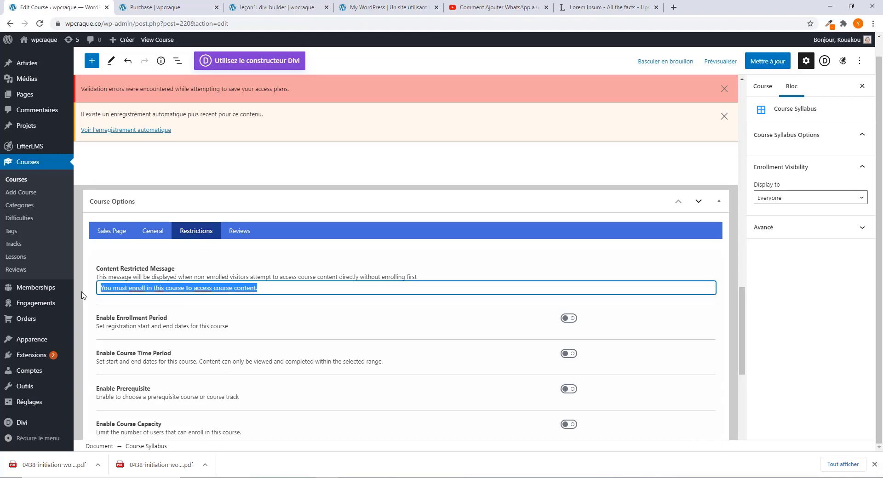
left_click(147, 288)
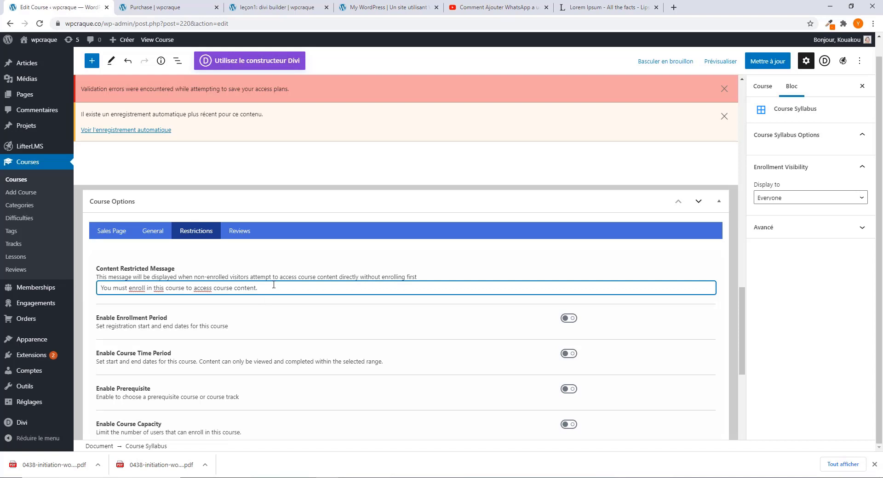
left_click_drag(273, 285, 76, 287)
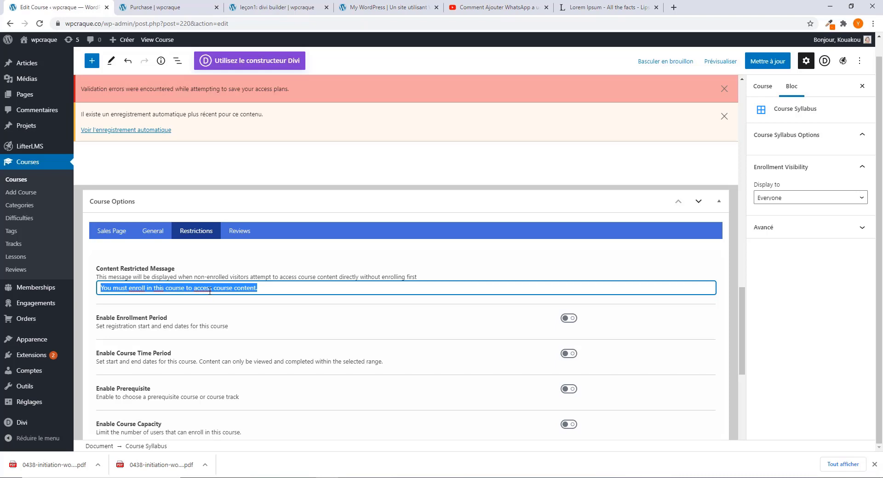
left_click_drag(271, 290, 102, 287)
left_click(135, 290)
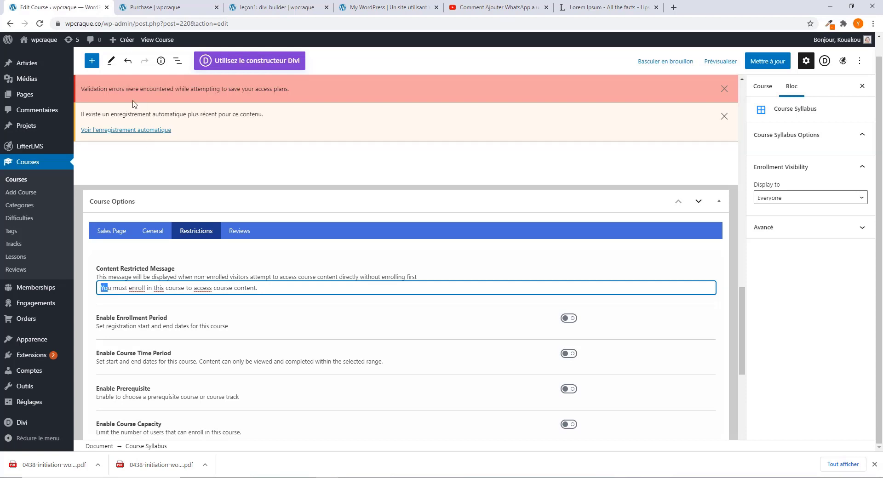
Step: Go back to the published Divi Formation page, copy its address and open it in a private browsing window
left_click(152, 8)
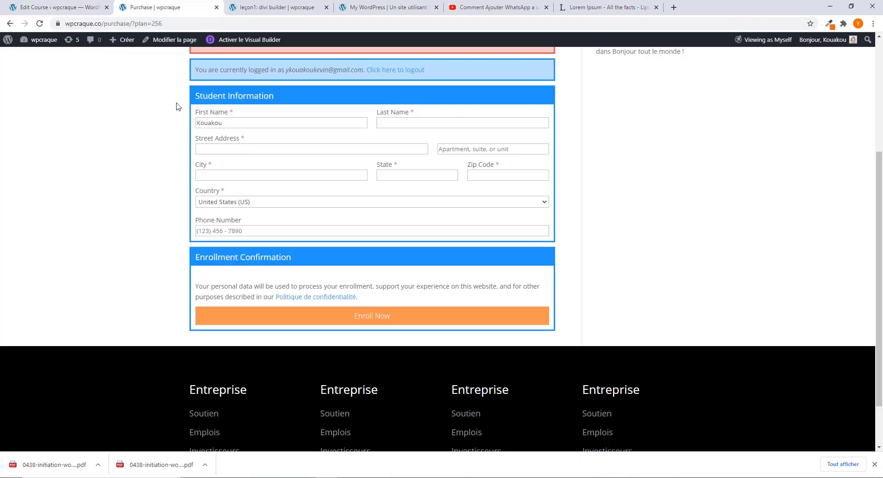
scroll(178, 107, "up", 4)
left_click(8, 24)
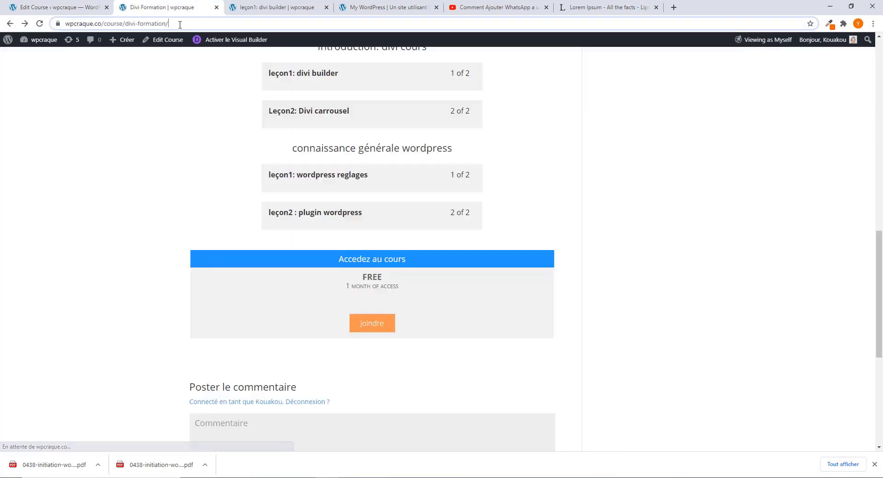
left_click(138, 23)
key("ctrl+c")
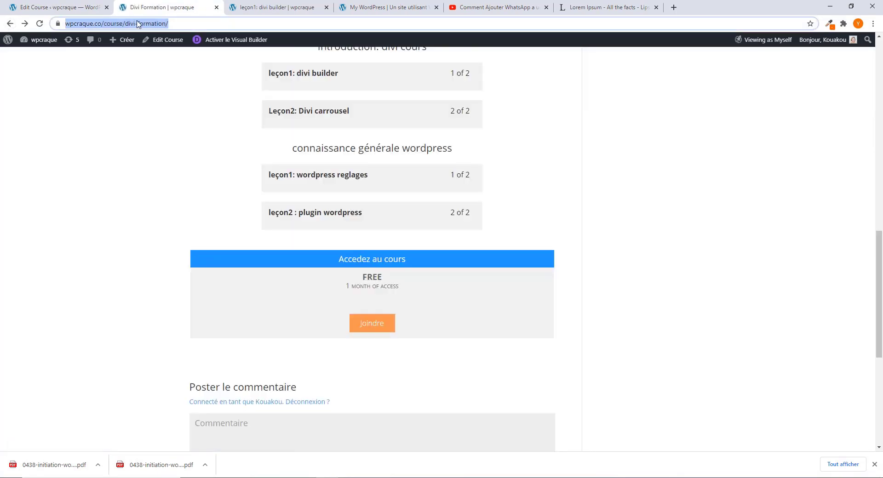
right_click(138, 23)
left_click(171, 72)
left_click(872, 23)
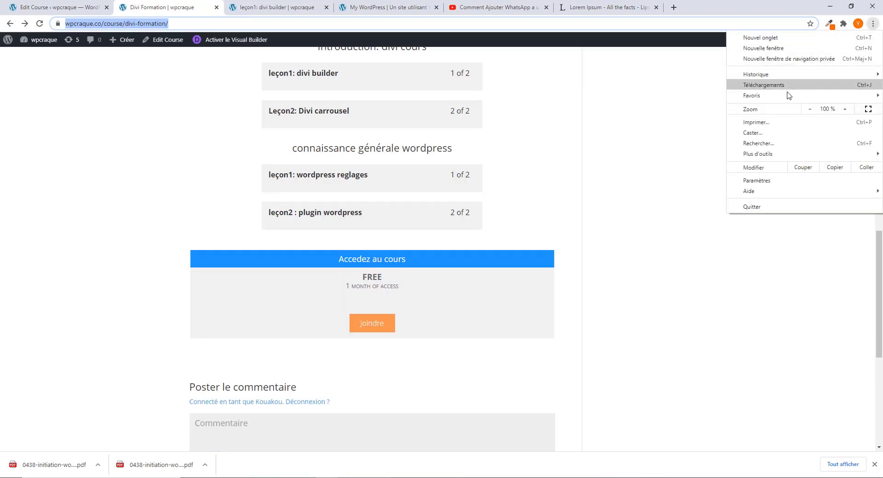
left_click(777, 59)
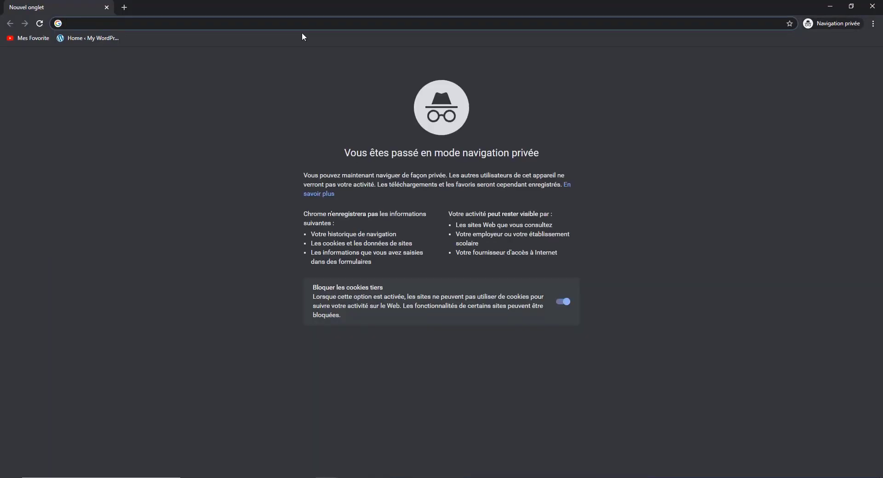
key("ctrl+v")
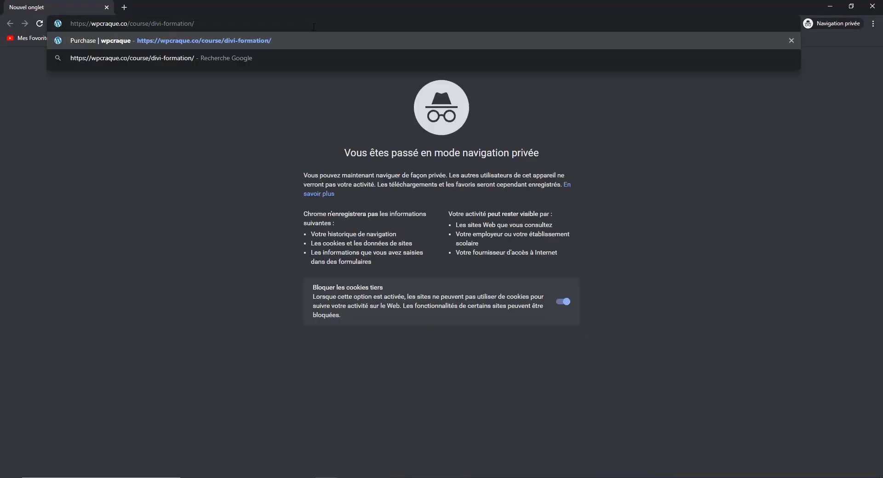
key("Return")
Step: Check the lessons' restriction message as a logged-out visitor, then follow the Joindre link and look over the registration form
scroll(333, 183, "down", 10)
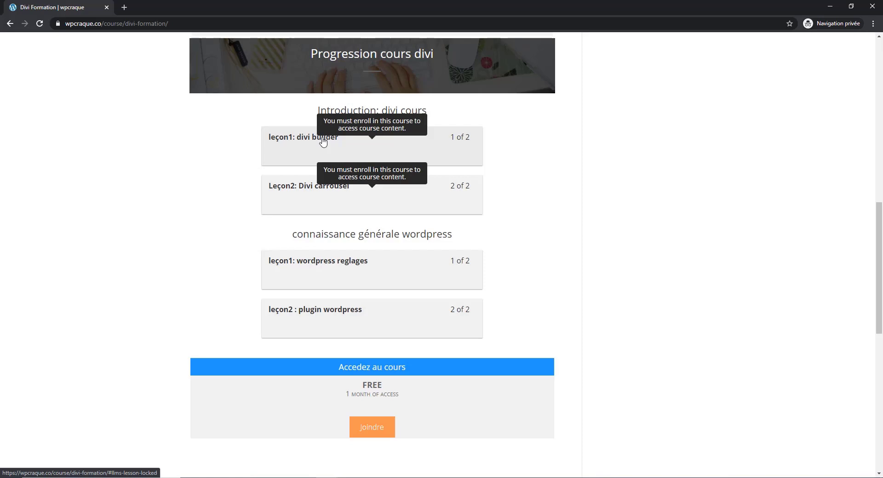
scroll(309, 211, "down", 4)
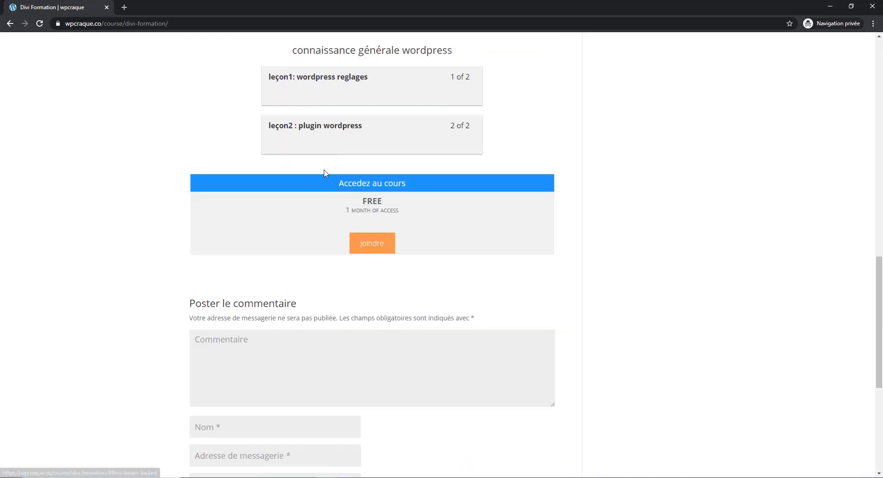
left_click(368, 247)
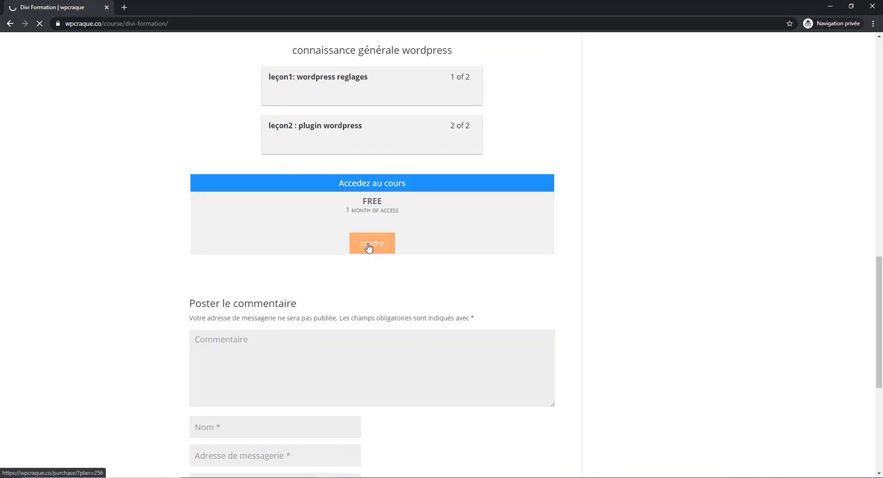
scroll(370, 247, "down", 3)
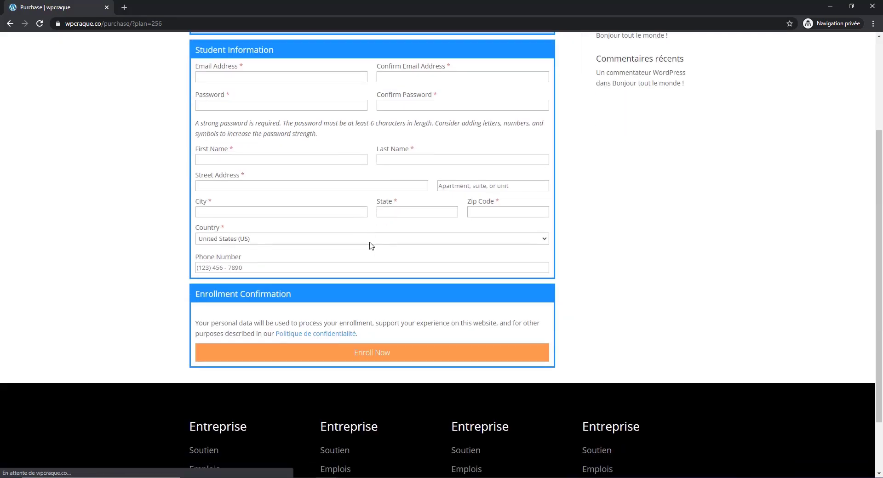
scroll(438, 304, "up", 3)
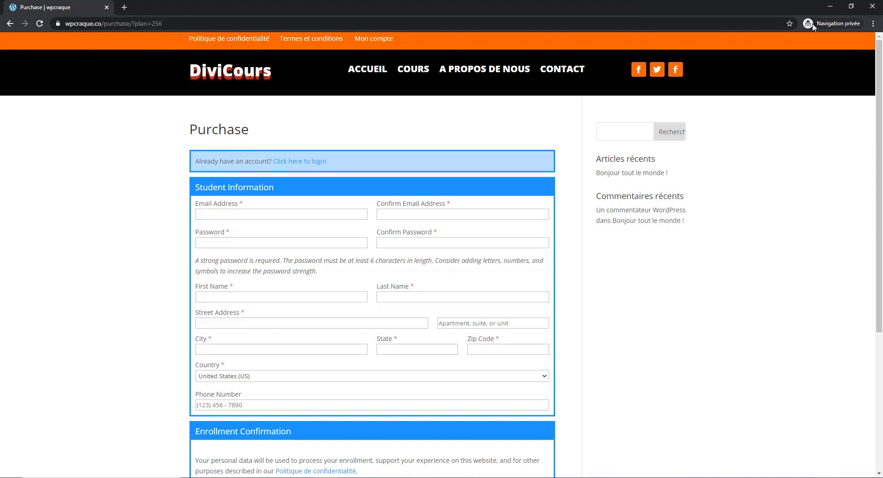
Step: Return to the course editor, turn on Enable Enrollment Period and check the calendar for the Enrollment Start Date
left_click(830, 6)
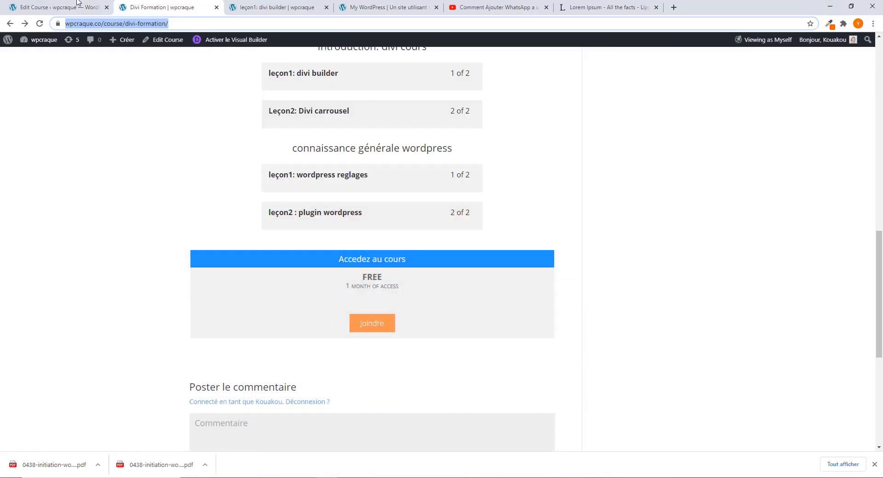
left_click(65, 9)
scroll(250, 331, "down", 3)
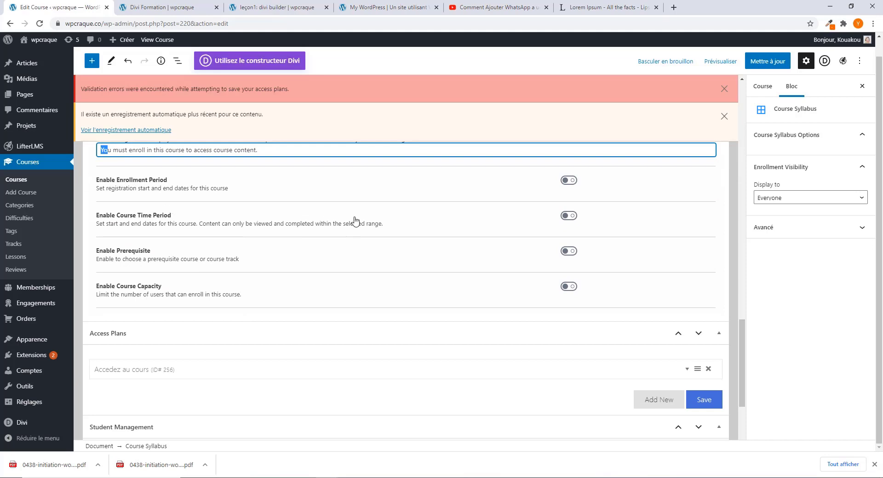
left_click(569, 180)
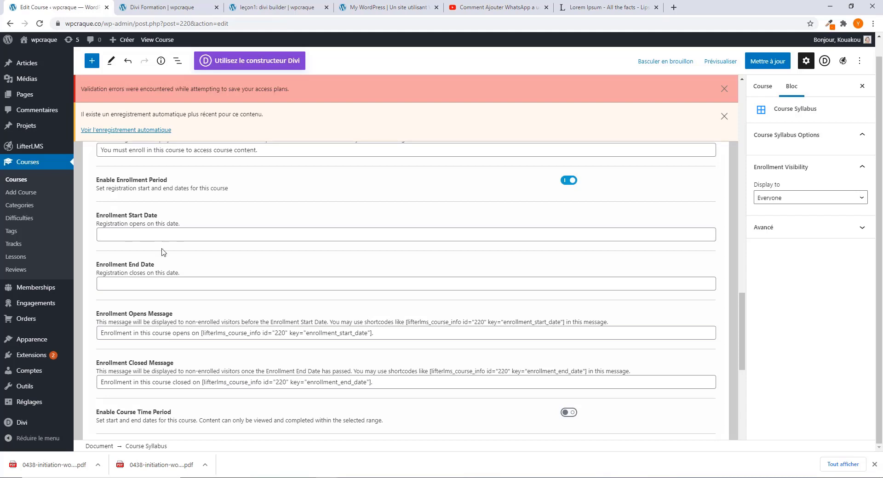
left_click(161, 235)
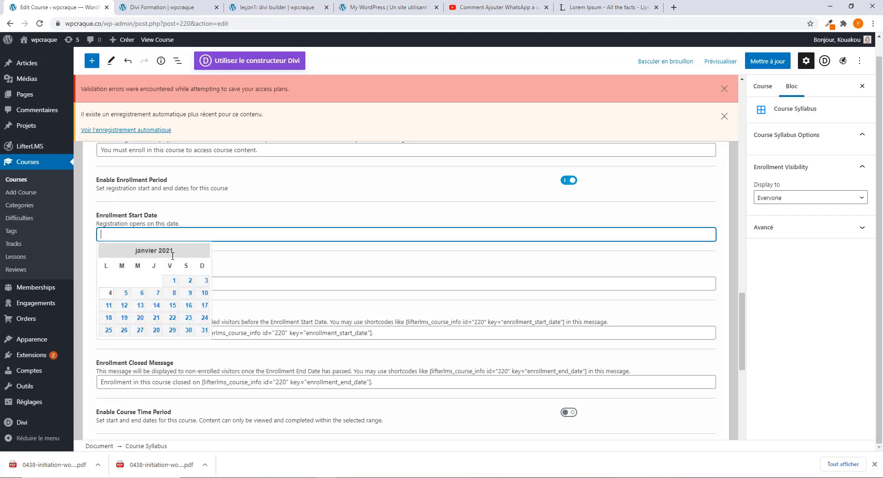
left_click(256, 255)
left_click(235, 277)
left_click(236, 252)
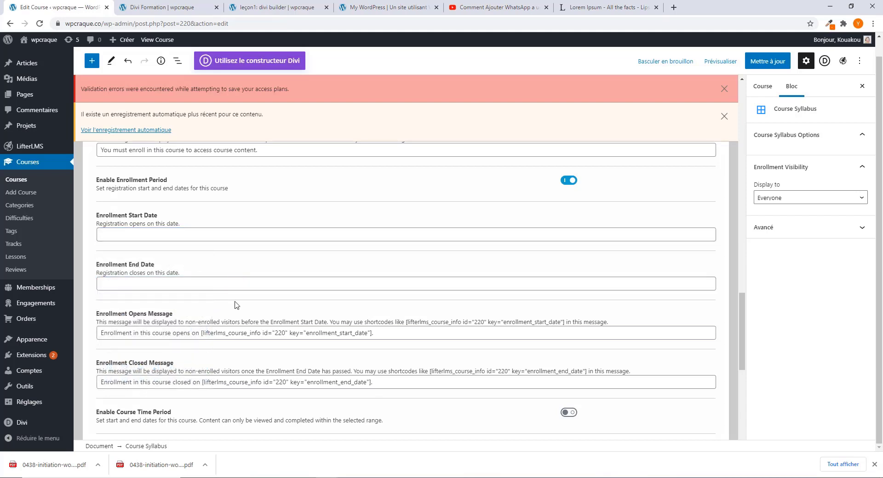
Step: Examine the Enrollment Opens and Enrollment Closed messages, and turn Enable Enrollment Period back off
scroll(238, 276, "down", 3)
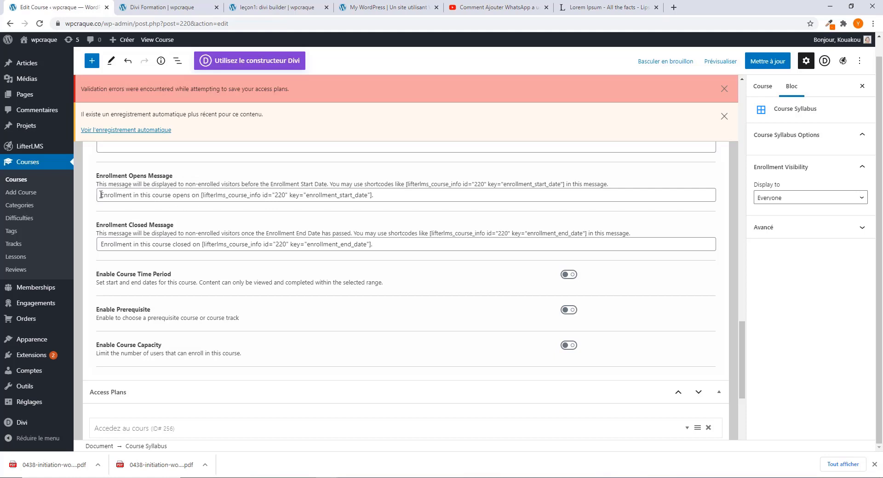
left_click_drag(97, 195, 200, 197)
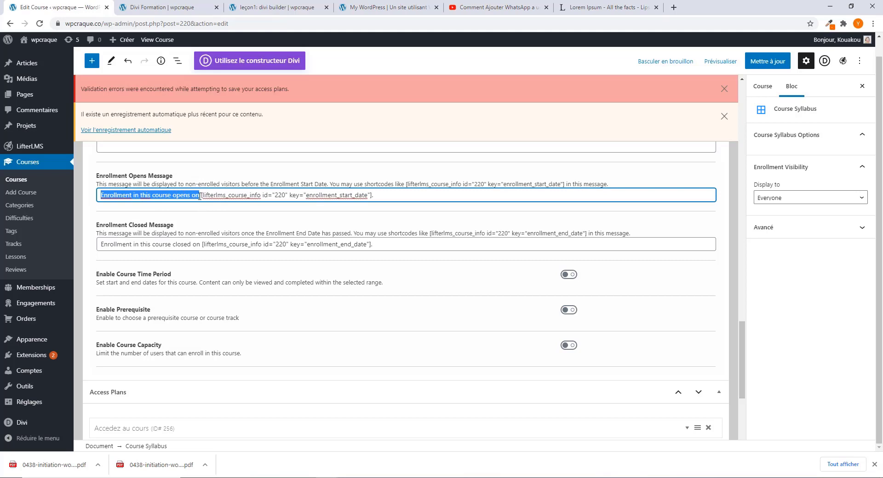
left_click(200, 196)
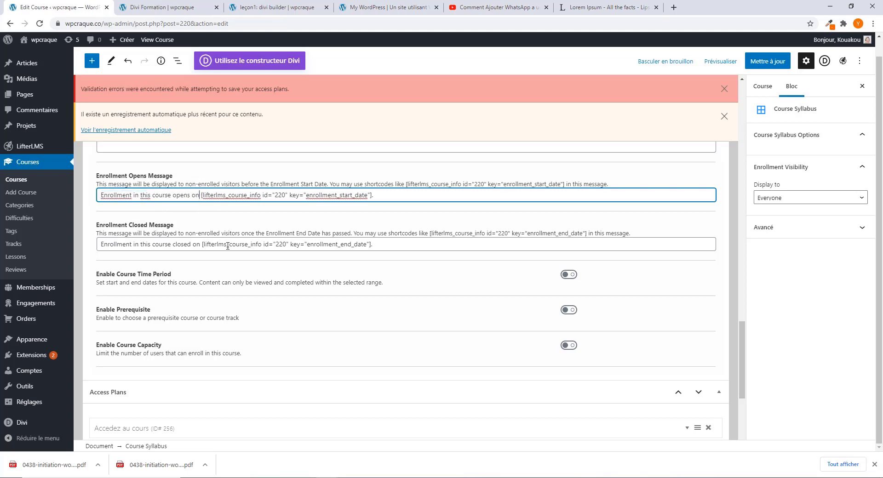
left_click_drag(172, 244, 125, 244)
left_click(198, 243)
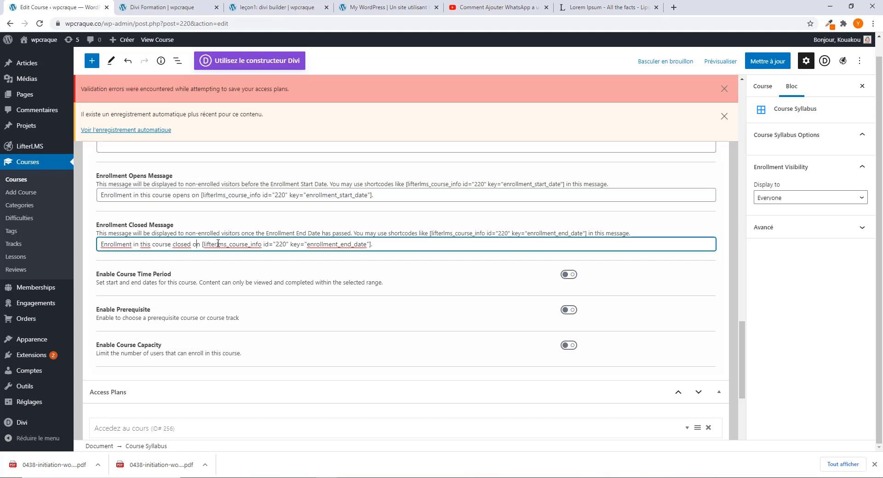
left_click_drag(201, 244, 90, 248)
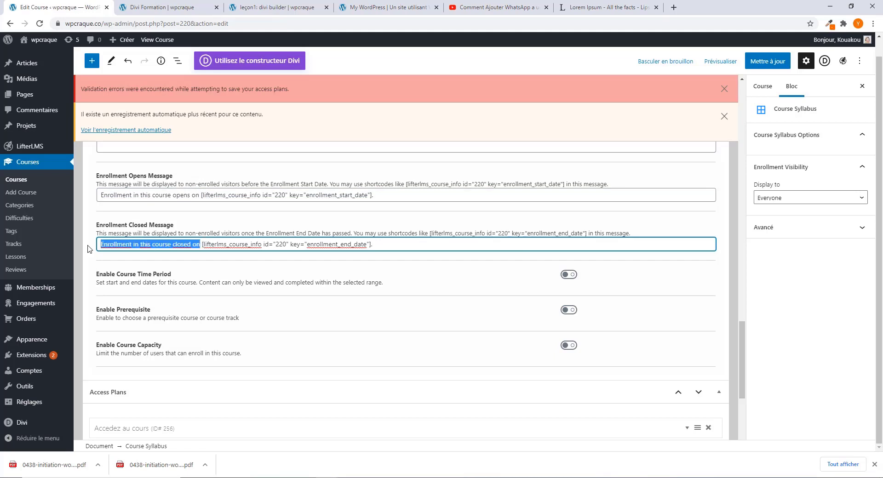
scroll(505, 263, "up", 3)
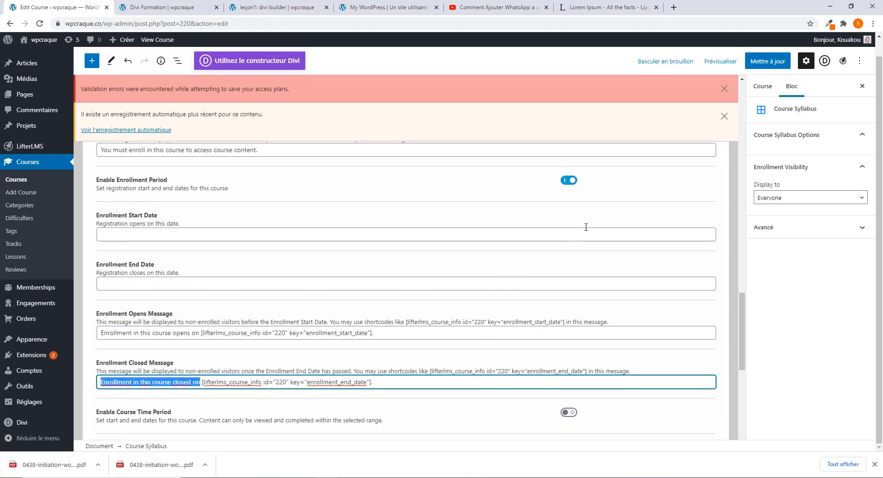
left_click(567, 181)
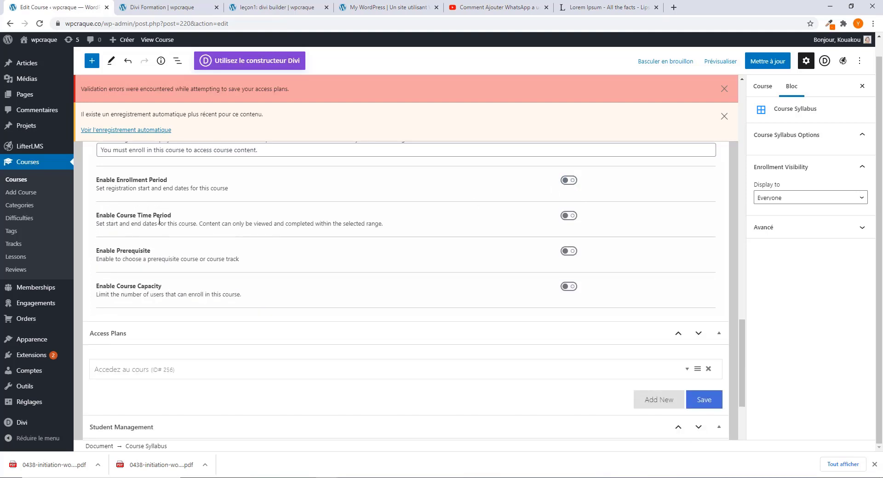
Step: Turn on Enable Course Time Period and look over its date fields, including the Course Start Date calendar
left_click(569, 217)
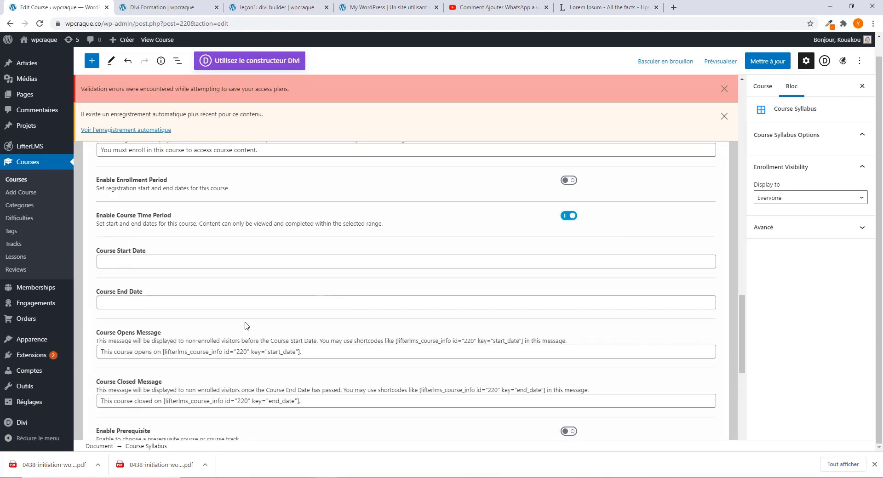
scroll(246, 325, "down", 2)
left_click(131, 170)
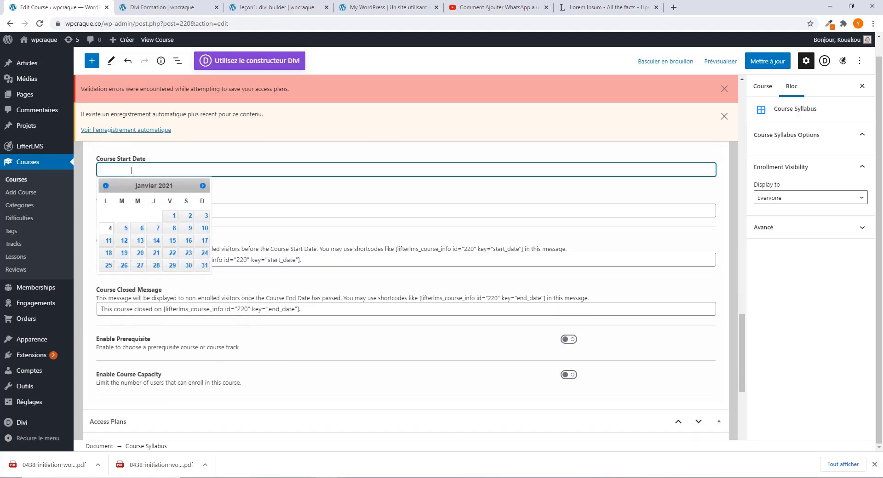
left_click(94, 170)
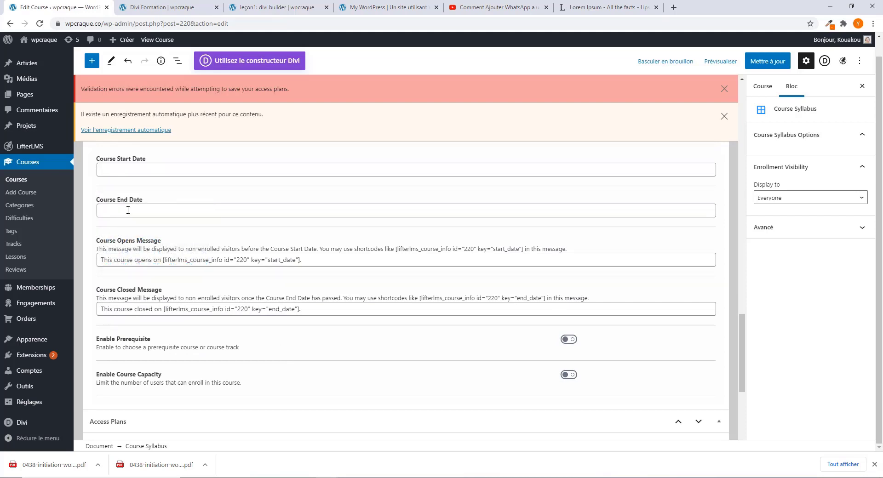
scroll(138, 213, "down", 3)
scroll(156, 216, "up", 2)
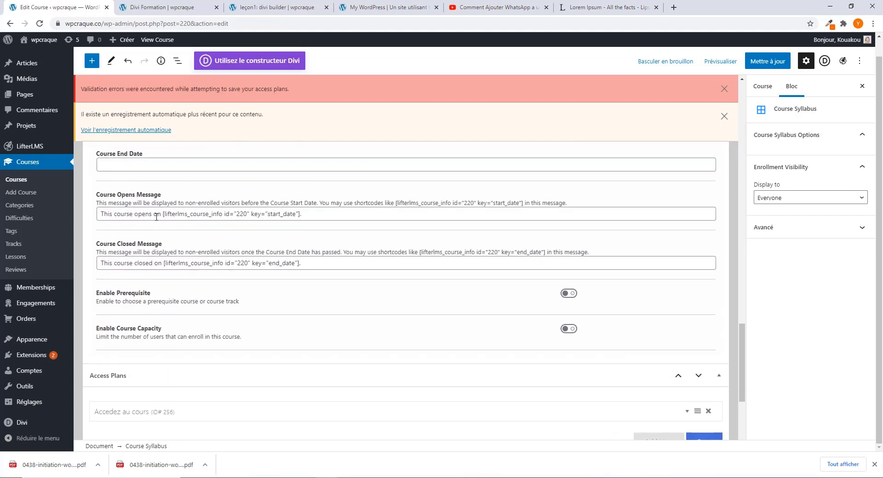
Step: Read the Course Opens and Course Closed messages, and turn Enable Course Time Period back off
left_click_drag(165, 215, 88, 215)
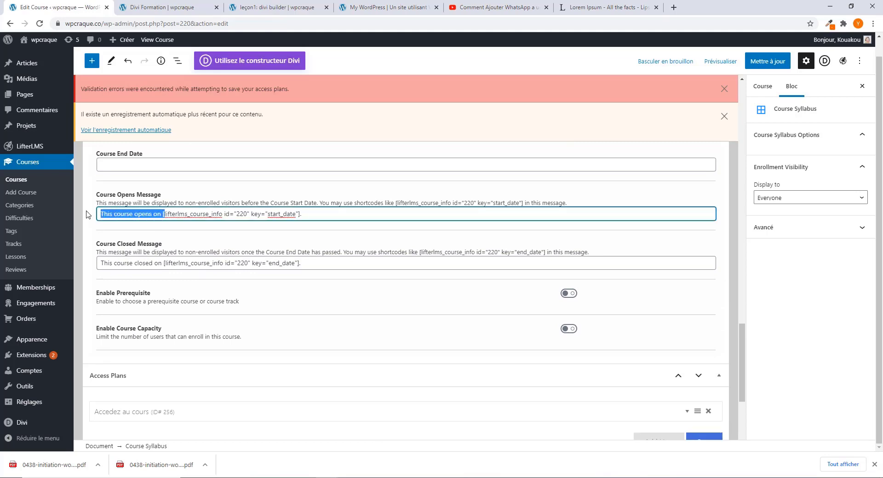
left_click(154, 214)
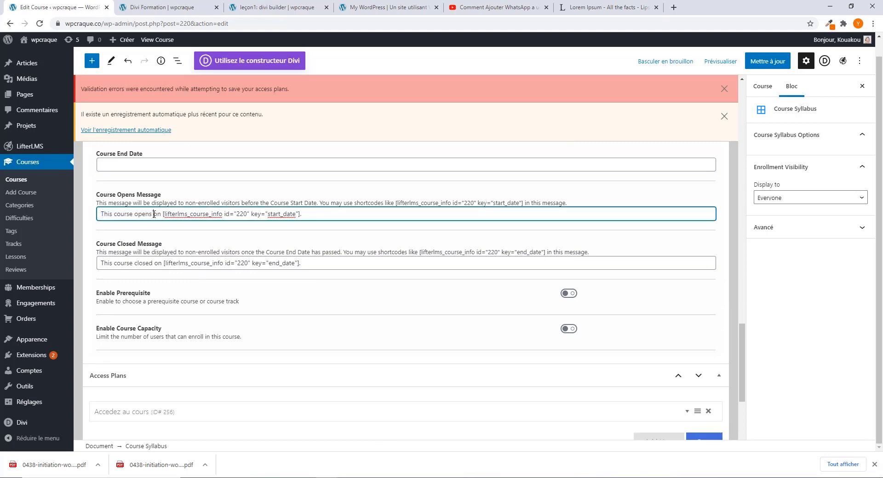
left_click_drag(161, 214, 94, 216)
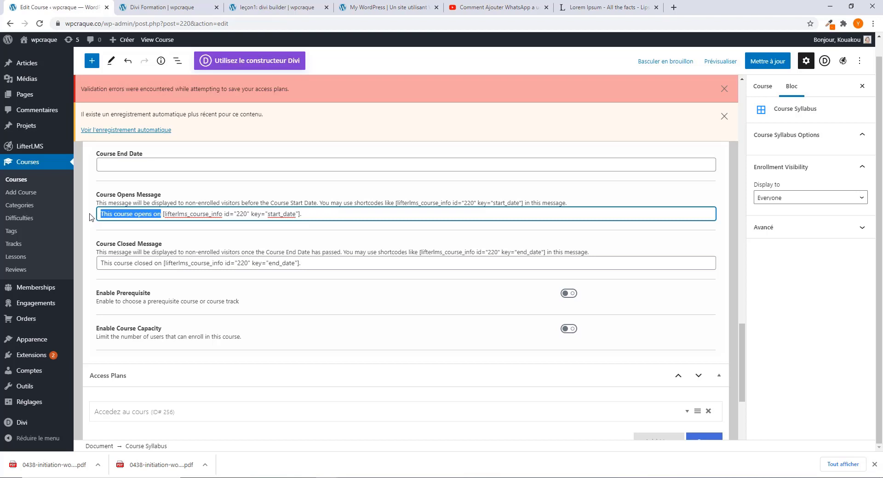
left_click(154, 214)
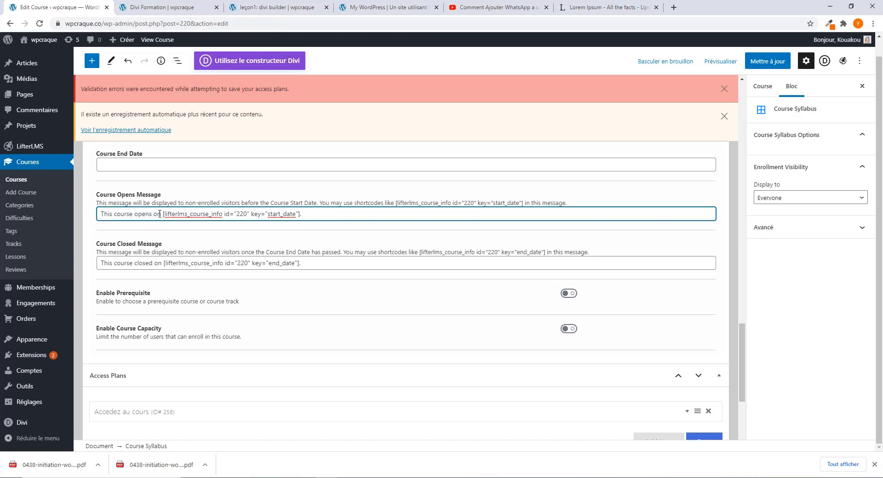
left_click_drag(161, 213, 102, 212)
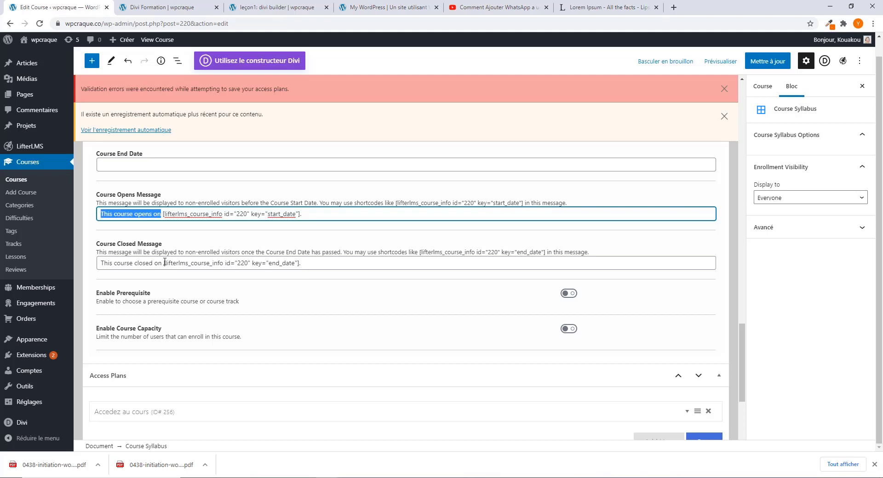
left_click_drag(162, 263, 94, 266)
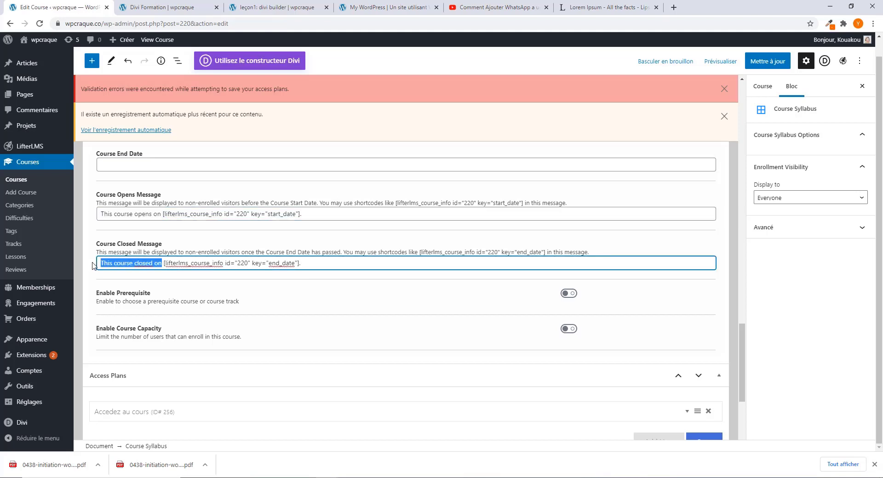
scroll(488, 234, "up", 3)
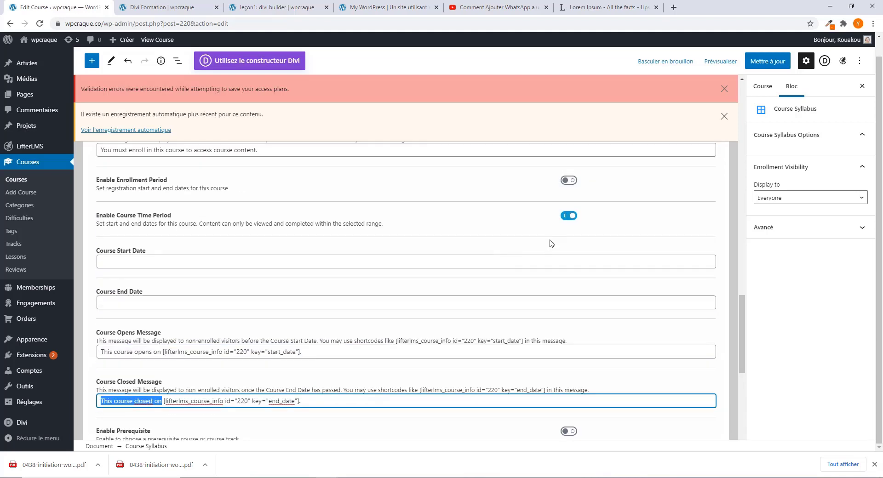
left_click(568, 216)
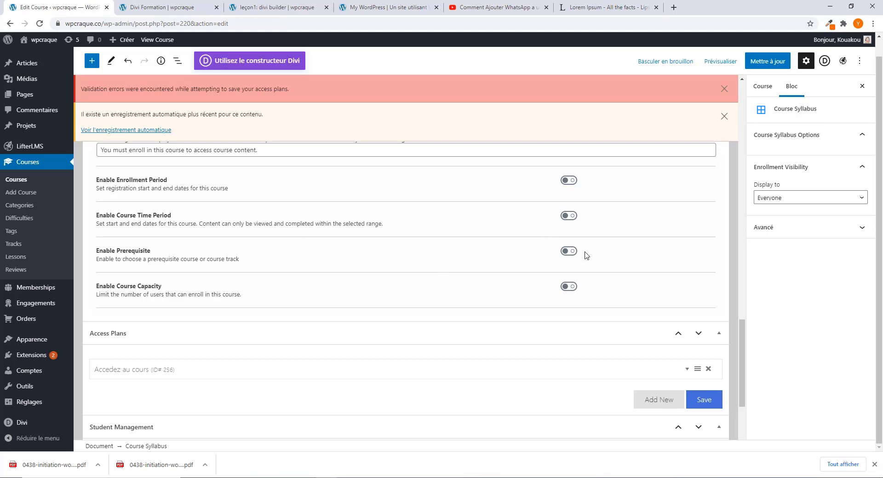
Step: Temporarily enable Prerequisite and Course Capacity one after the other to inspect their fields, turning each off again
left_click(569, 252)
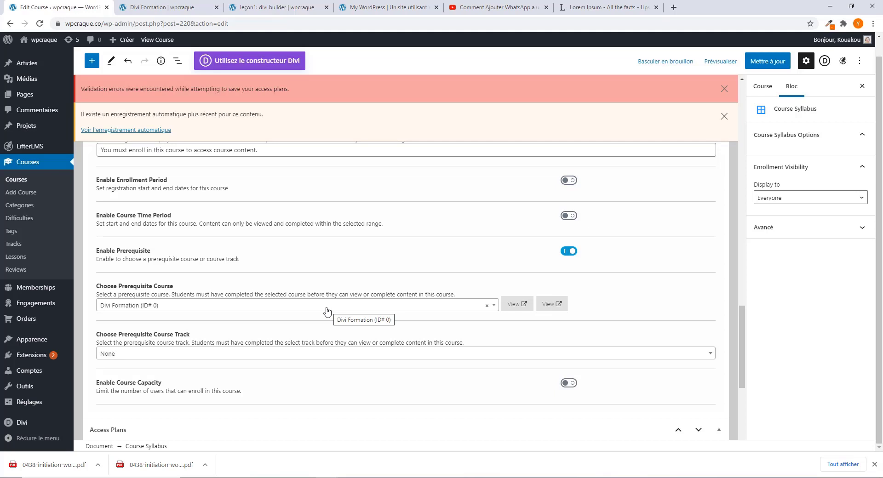
left_click(566, 253)
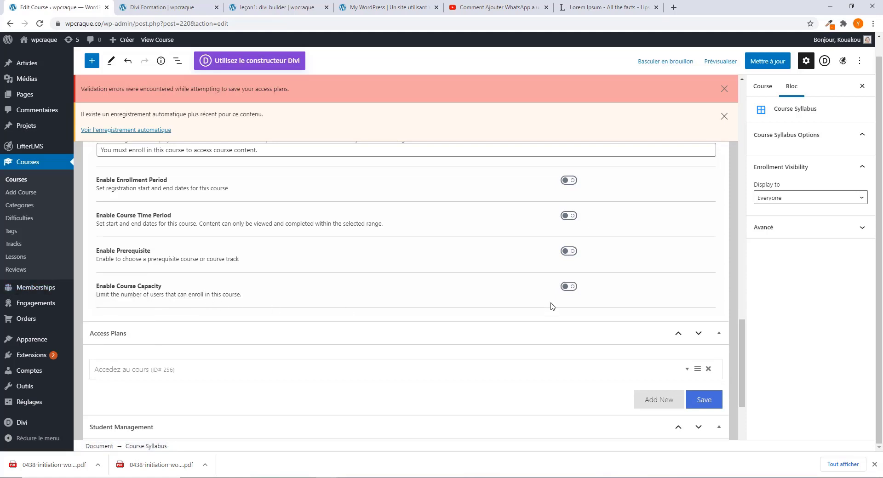
left_click(569, 287)
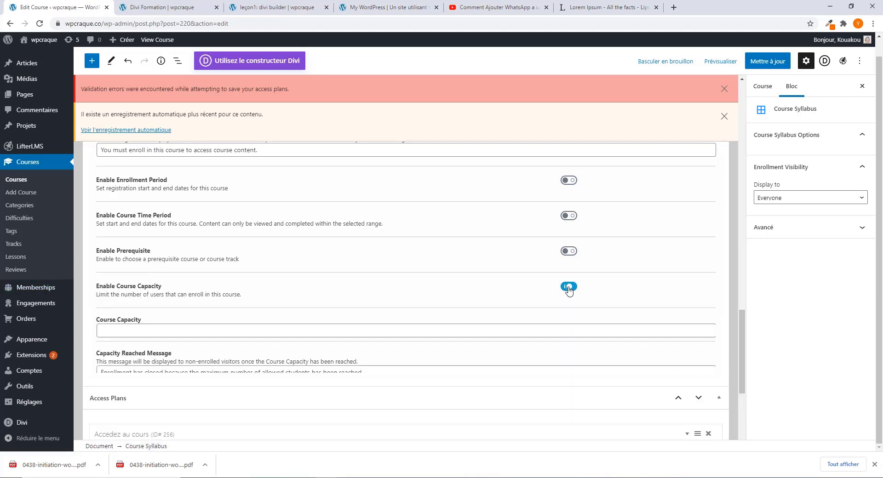
scroll(199, 335, "down", 2)
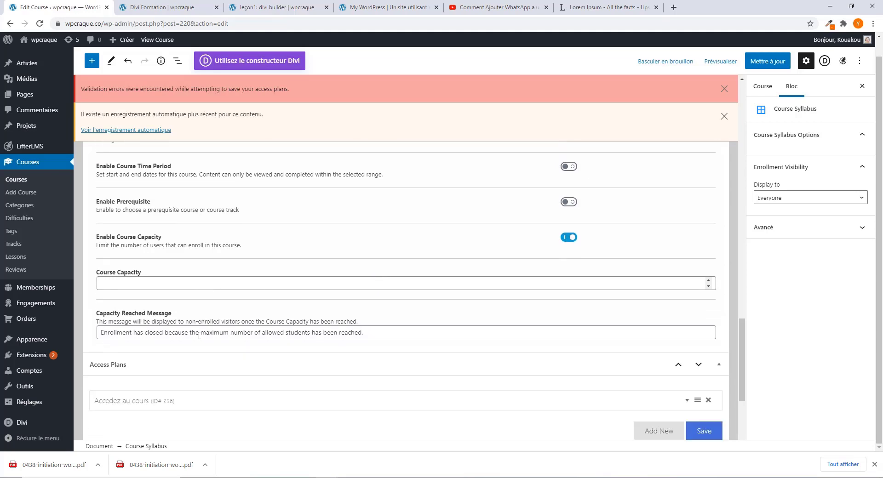
left_click(148, 241)
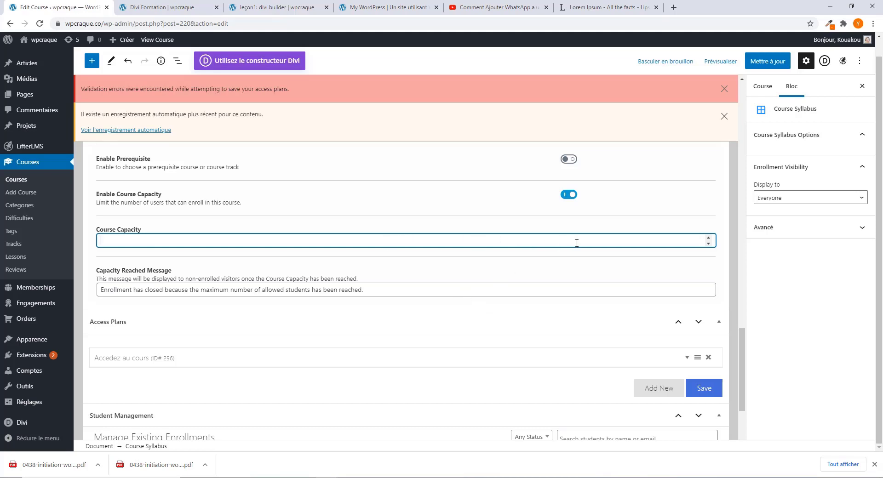
left_click(566, 203)
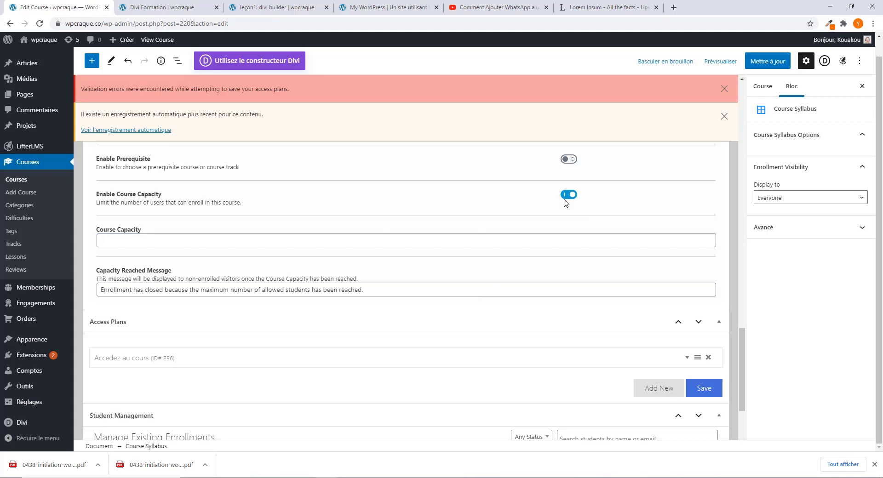
left_click(568, 195)
Step: Look over the course's Reviews options and compare them with the comment form on the published Divi Formation page
scroll(532, 252, "up", 6)
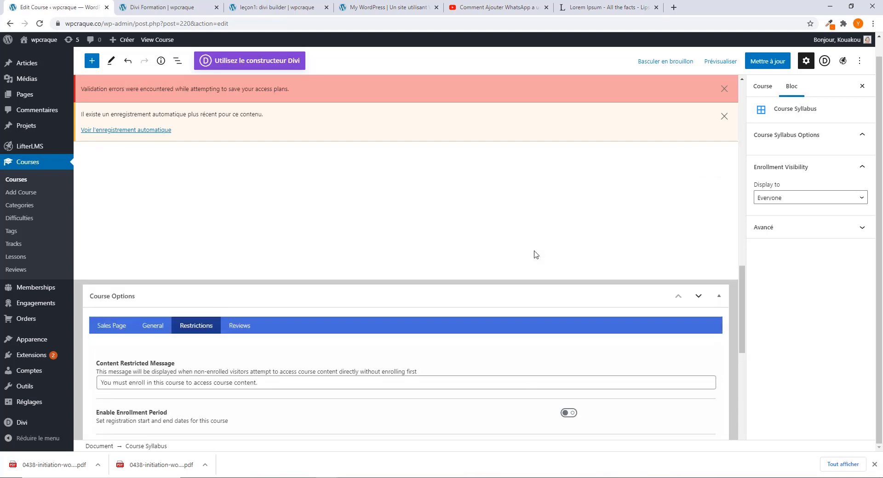
scroll(265, 297, "down", 2)
left_click(240, 233)
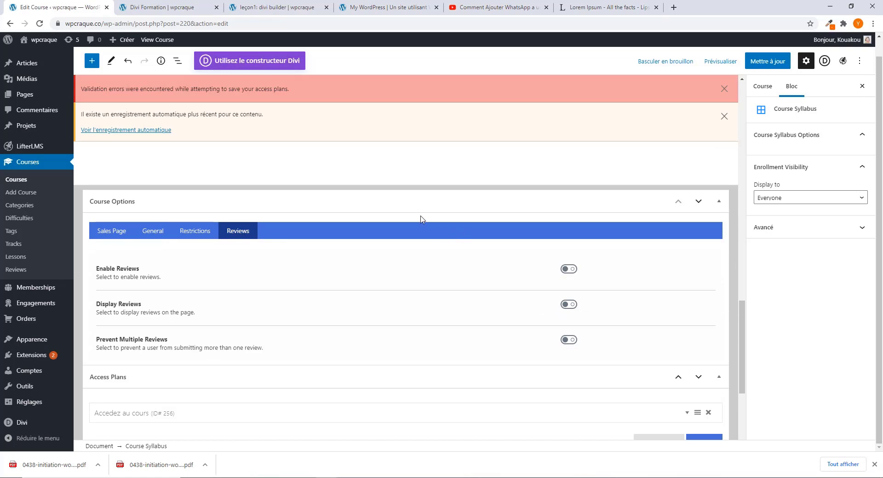
left_click(173, 7)
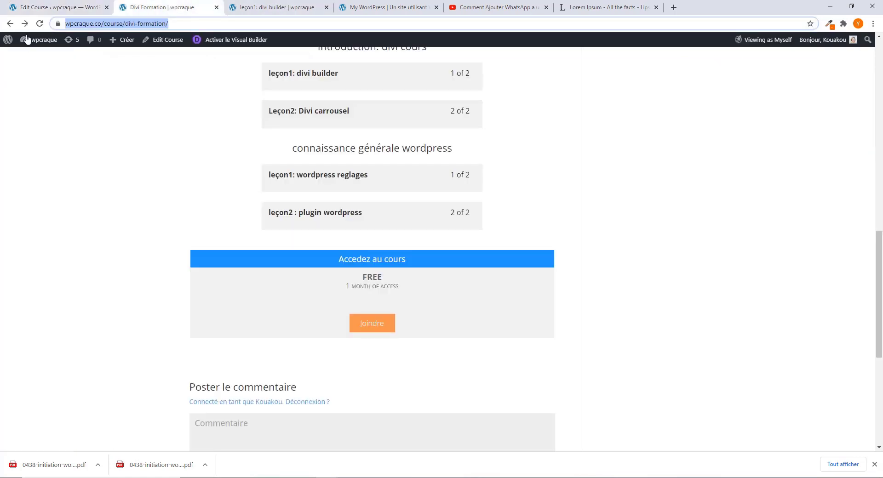
scroll(195, 312, "down", 1)
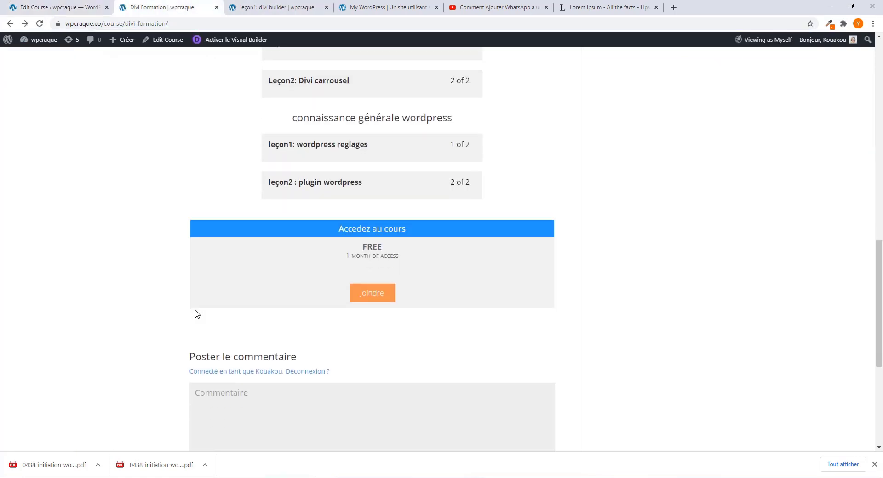
scroll(197, 314, "down", 4)
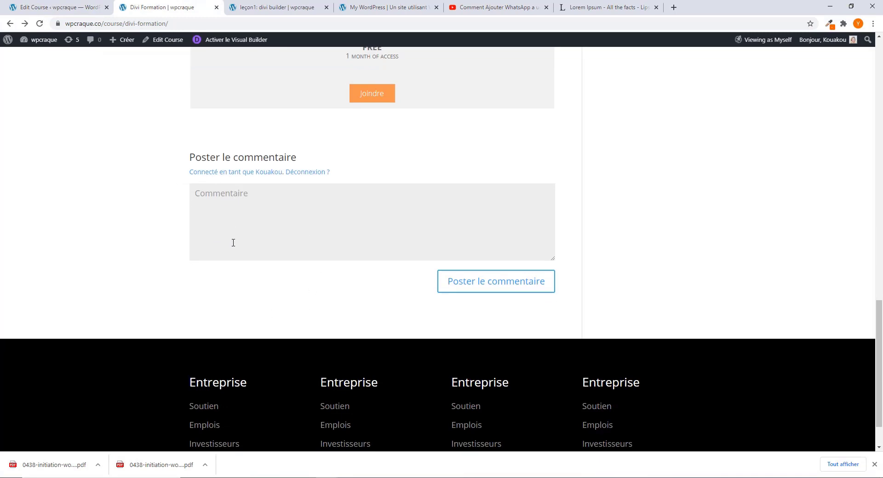
Step: Turn on Enable Reviews, Display Reviews and Prevent Multiple Reviews in the Divi Formation course options
left_click_drag(180, 160, 397, 254)
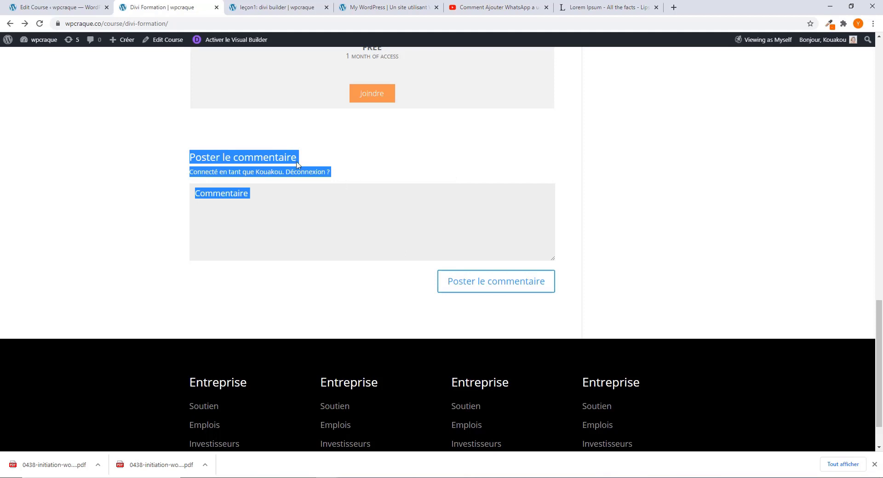
left_click(281, 148)
left_click(75, 8)
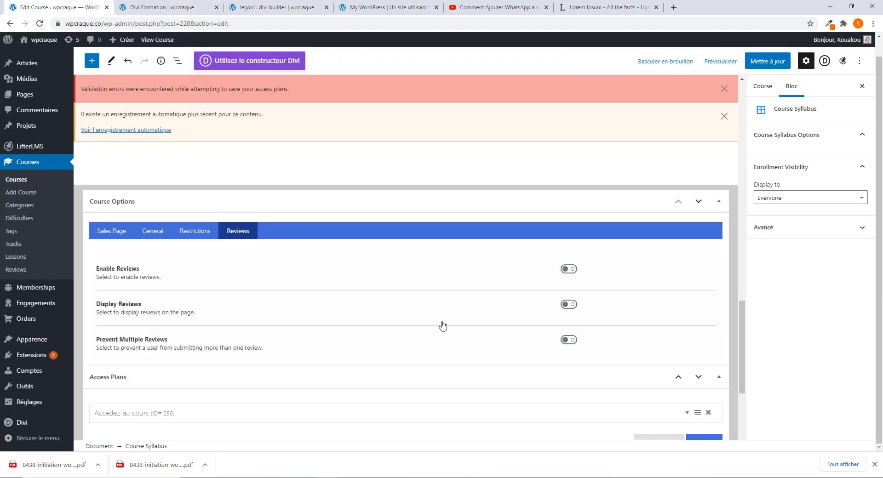
scroll(458, 265, "down", 3)
scroll(607, 229, "up", 2)
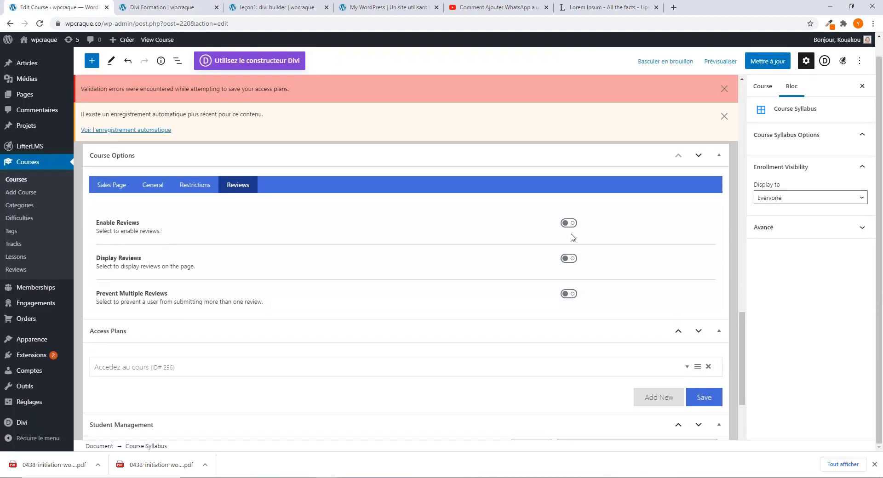
left_click(571, 227)
left_click(569, 261)
left_click(570, 296)
Step: Save the course's access plans and update the course
scroll(583, 322, "down", 3)
scroll(675, 327, "down", 1)
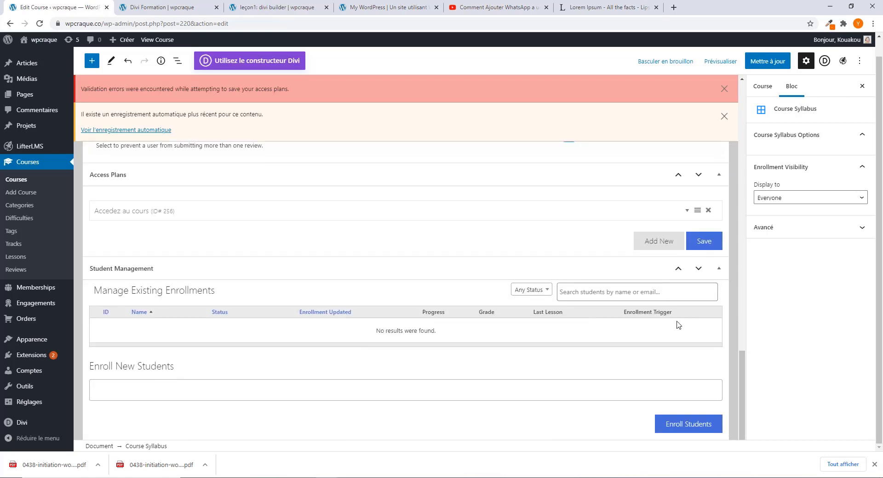
scroll(678, 317, "up", 6)
scroll(677, 322, "down", 5)
left_click(708, 288)
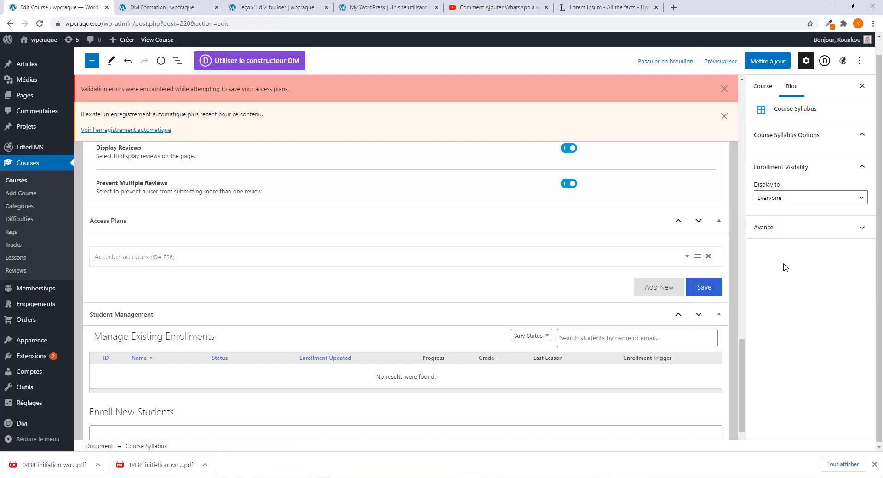
left_click(769, 61)
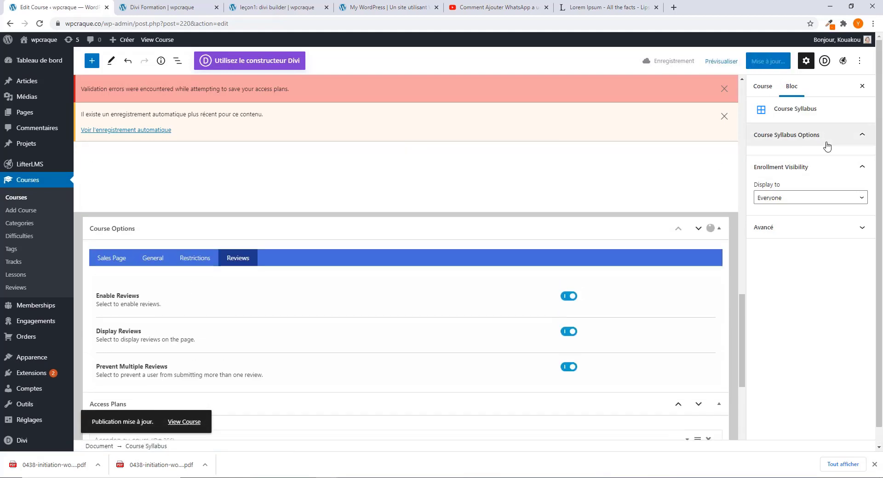
Step: Disallow comments (Autoriser les commentaires) in the course settings and update the course
left_click(763, 88)
scroll(777, 349, "down", 6)
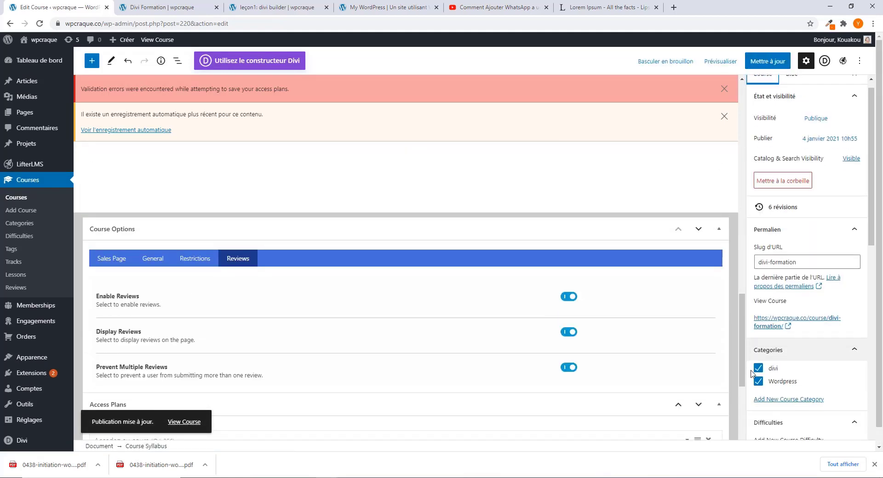
scroll(780, 346, "down", 3)
left_click(792, 259)
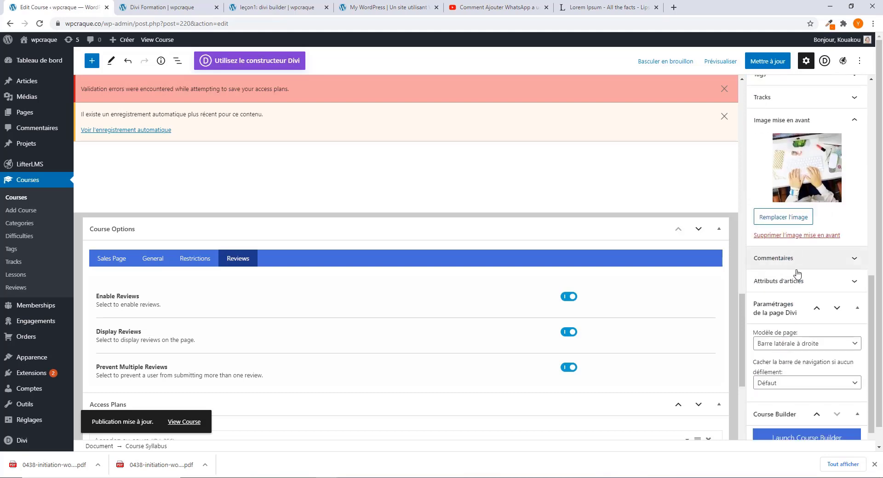
left_click(757, 281)
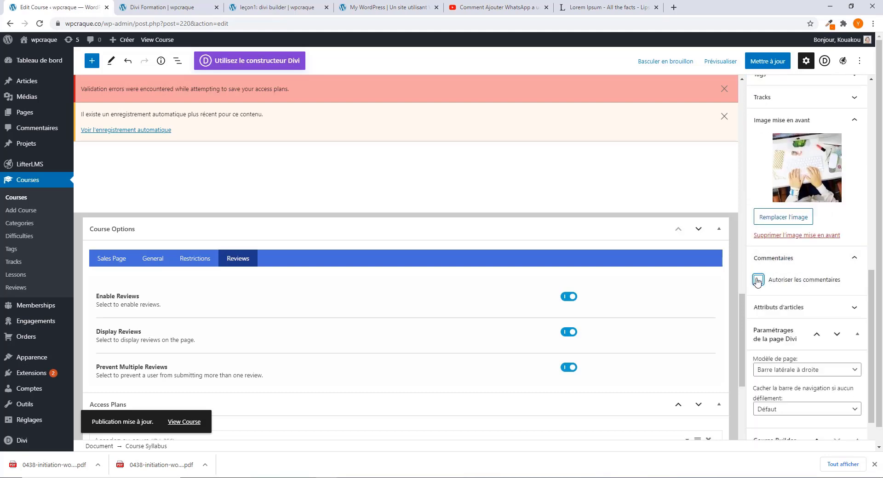
left_click(765, 64)
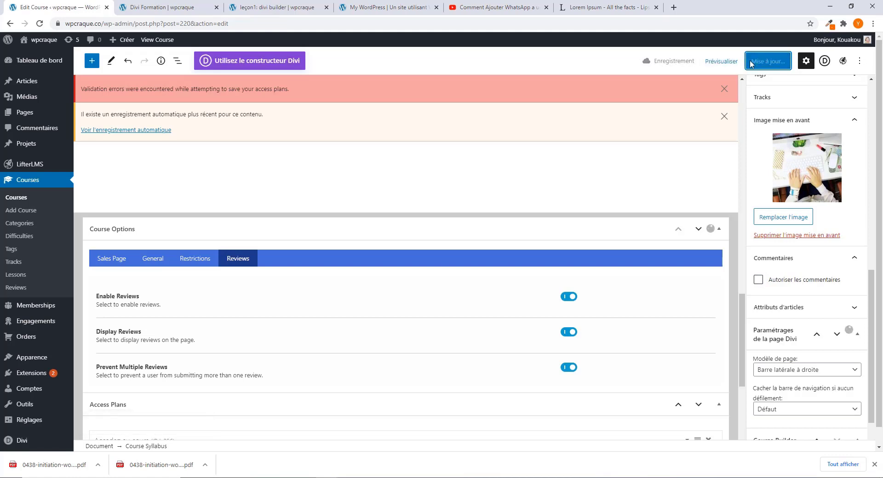
Step: Reload the published Divi Formation page and check its review form, course information and lesson list
left_click(149, 11)
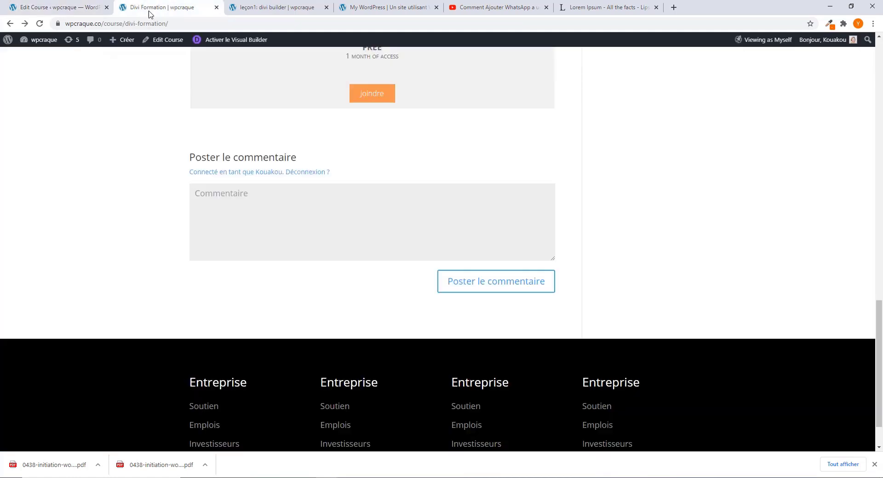
left_click(40, 24)
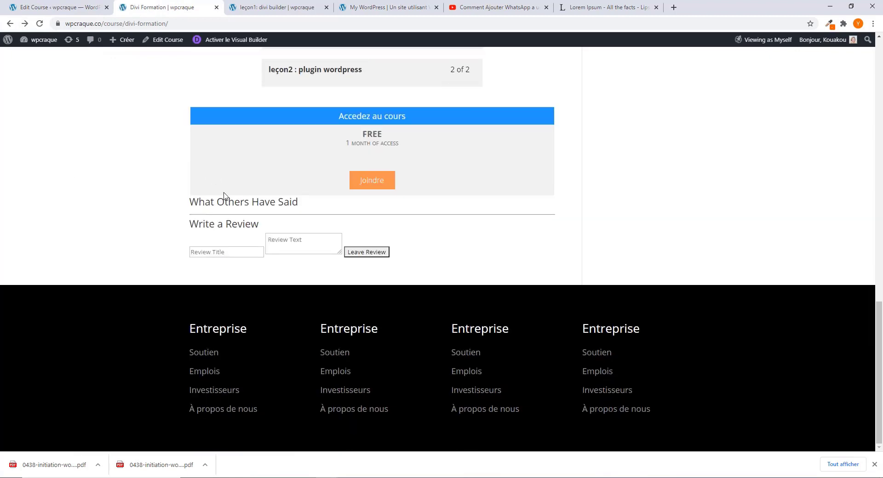
left_click(228, 254)
left_click(307, 243)
scroll(246, 254, "up", 10)
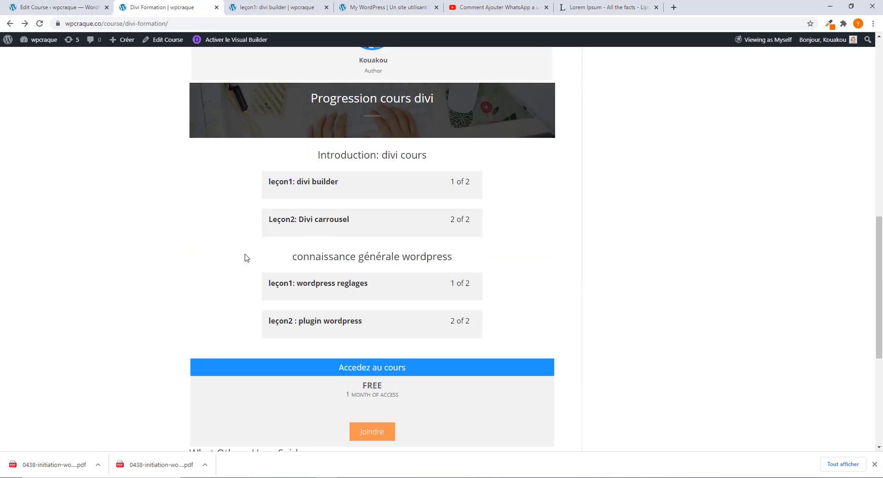
scroll(245, 257, "up", 7)
scroll(245, 258, "down", 7)
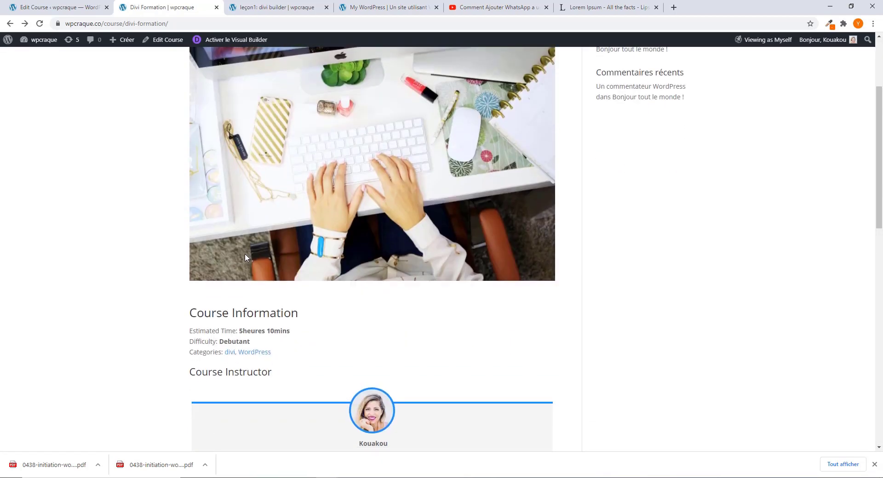
scroll(246, 258, "down", 3)
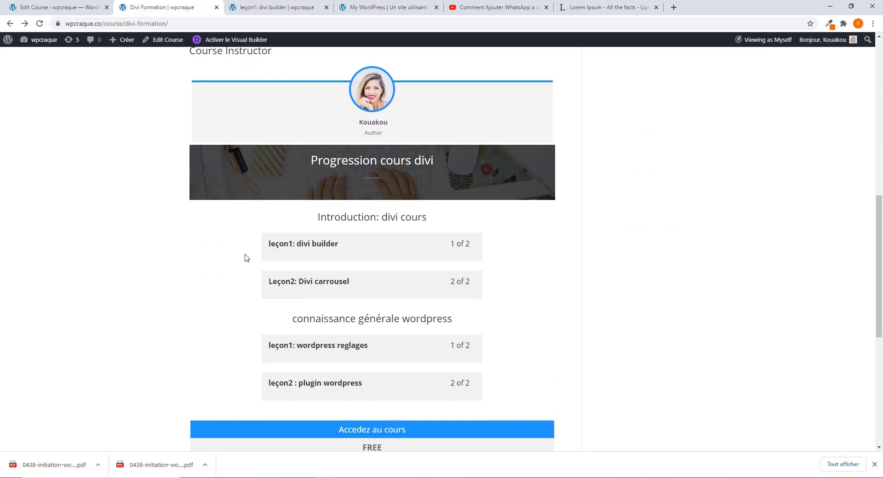
Step: Look over the course's Access Plans and Student Management sections, and the header and sidebar of the published course page
left_click(57, 7)
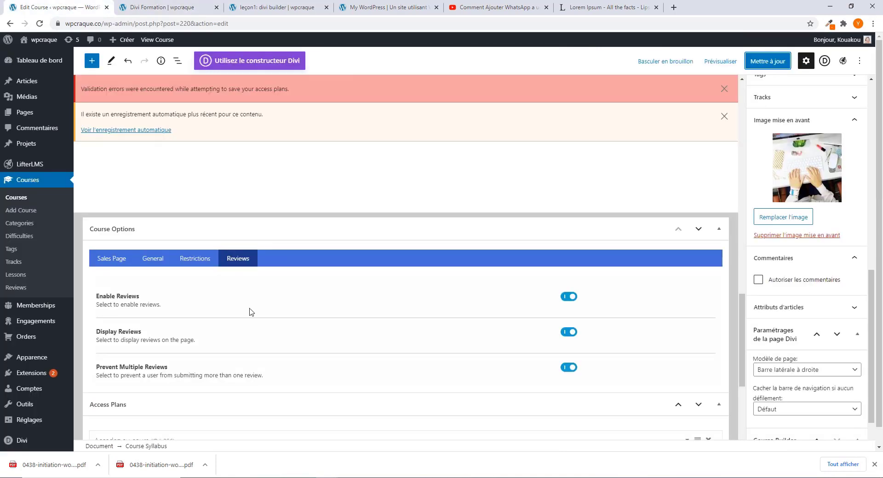
scroll(241, 313, "down", 5)
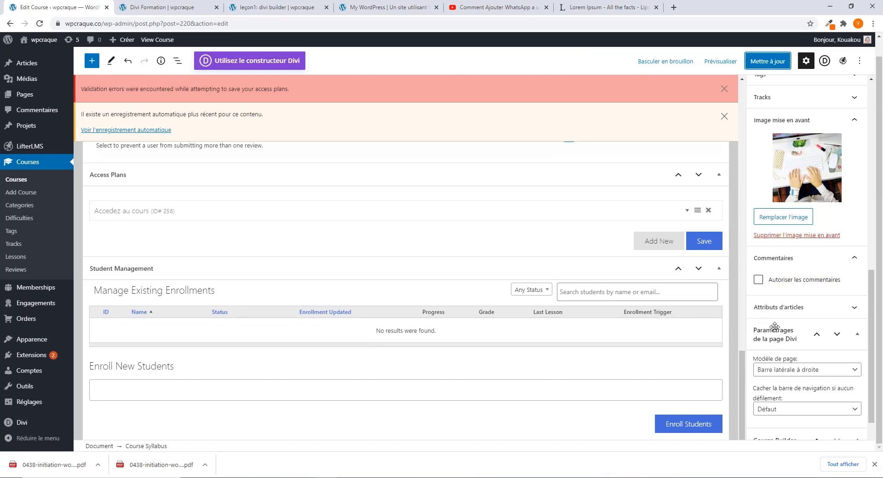
scroll(774, 328, "down", 1)
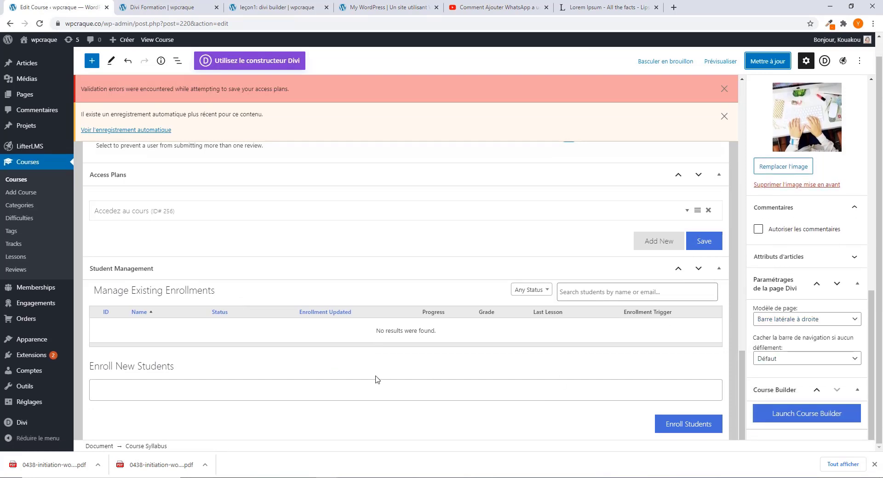
scroll(377, 379, "up", 4)
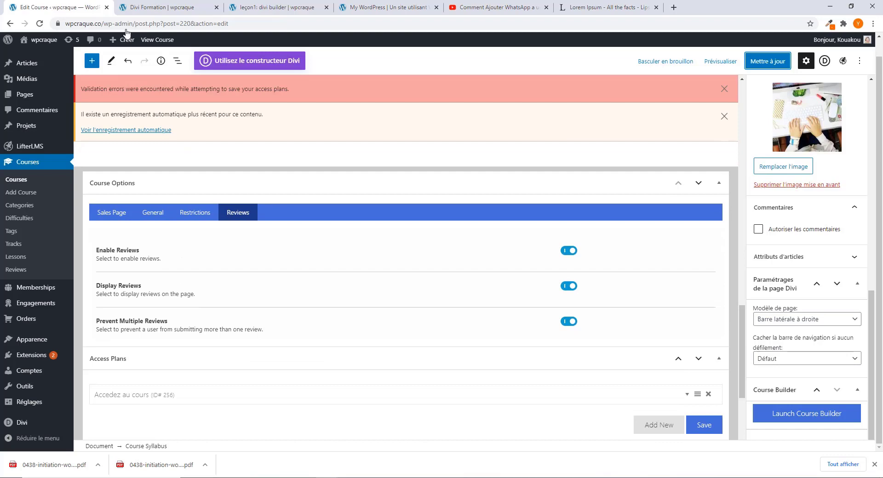
left_click(143, 7)
scroll(556, 319, "up", 5)
scroll(558, 320, "up", 5)
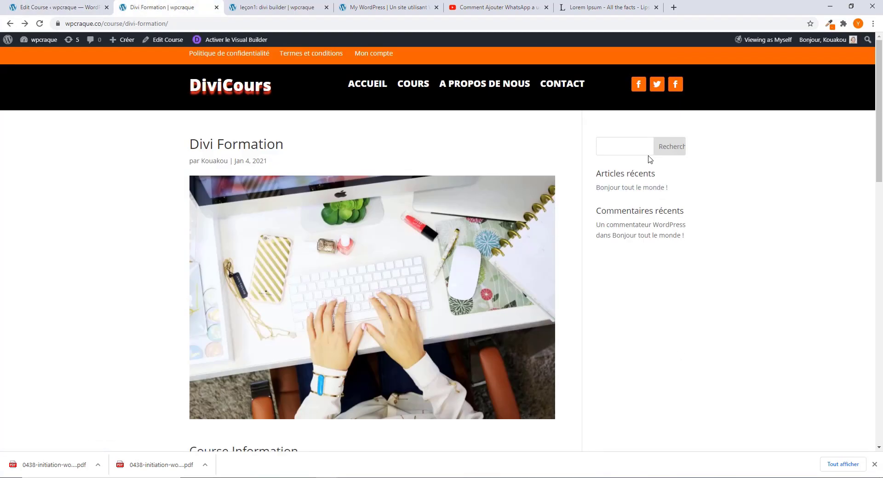
scroll(644, 193, "down", 3)
scroll(634, 175, "up", 3)
Step: Open the site's Widgets page and expand the Lesson Sidebar and Barre latérale areas
left_click(59, 9)
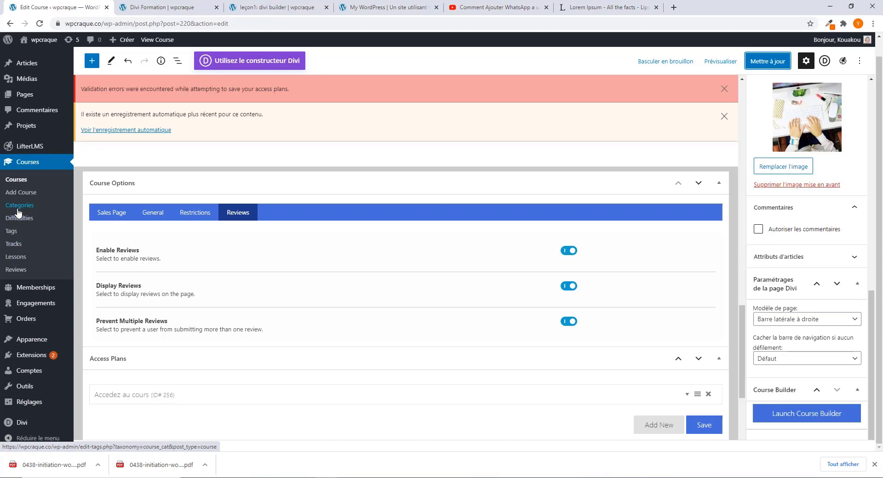
mouse_move(31, 343)
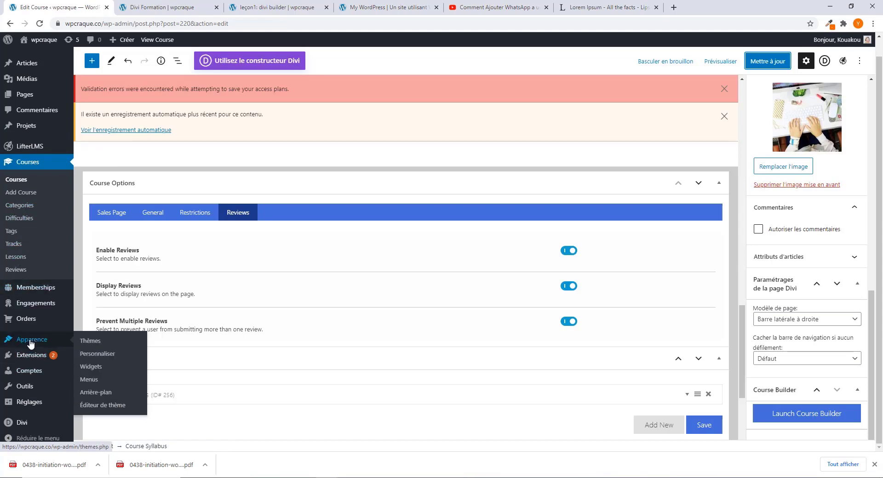
left_click(93, 368)
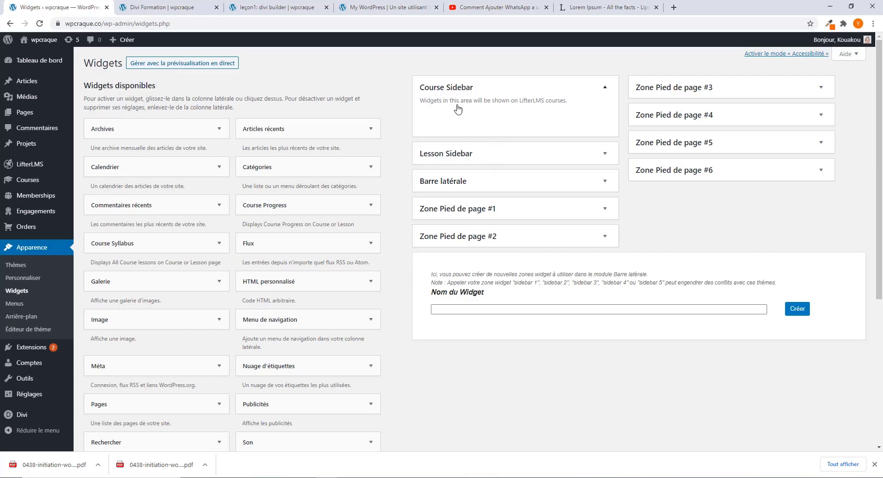
left_click(604, 153)
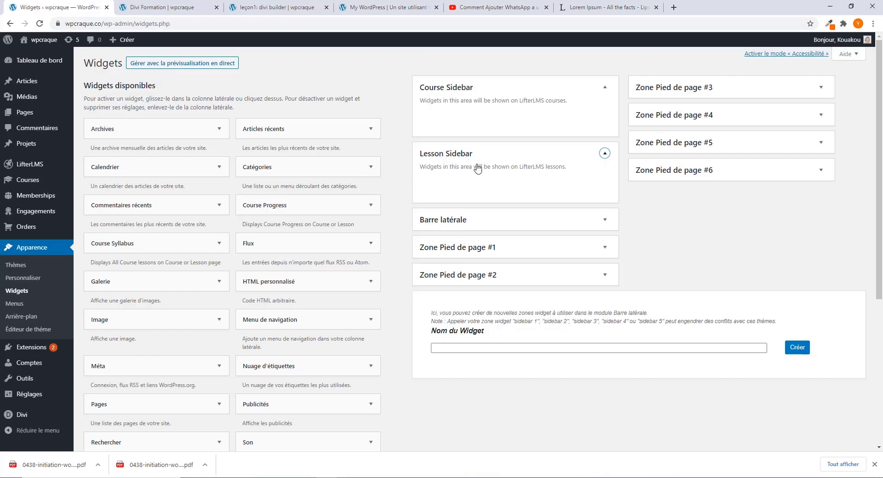
left_click(586, 229)
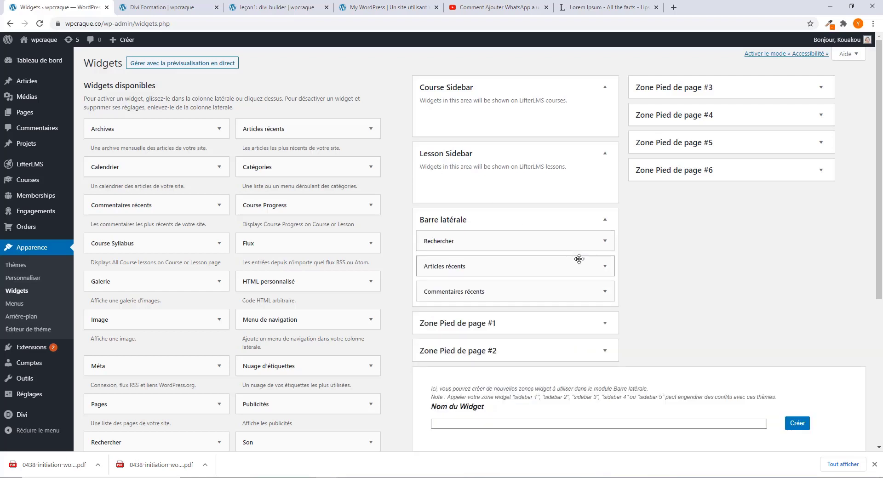
Step: Delete the Articles récents, Rechercher and Commentaires récents widgets from the Barre latérale area
left_click(605, 267)
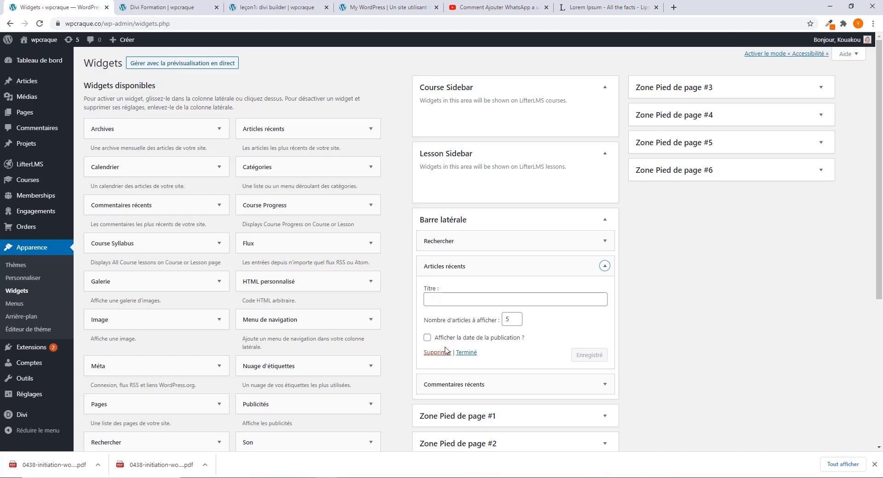
left_click(442, 353)
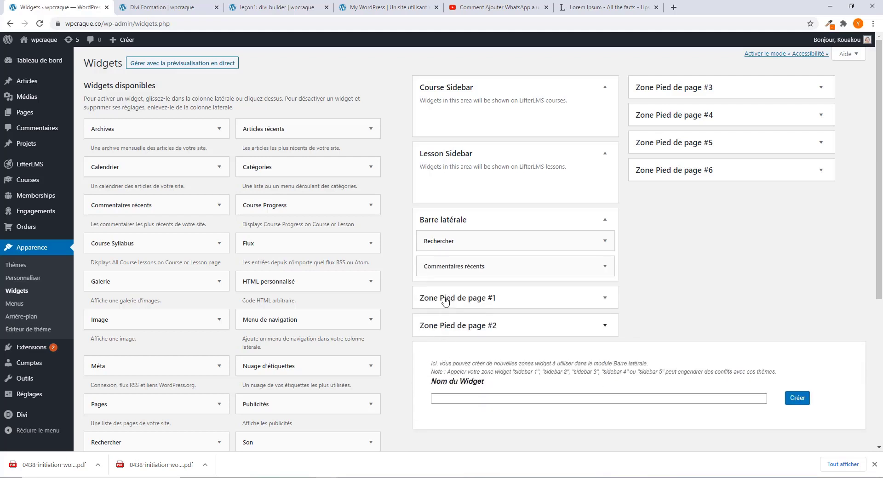
left_click(604, 241)
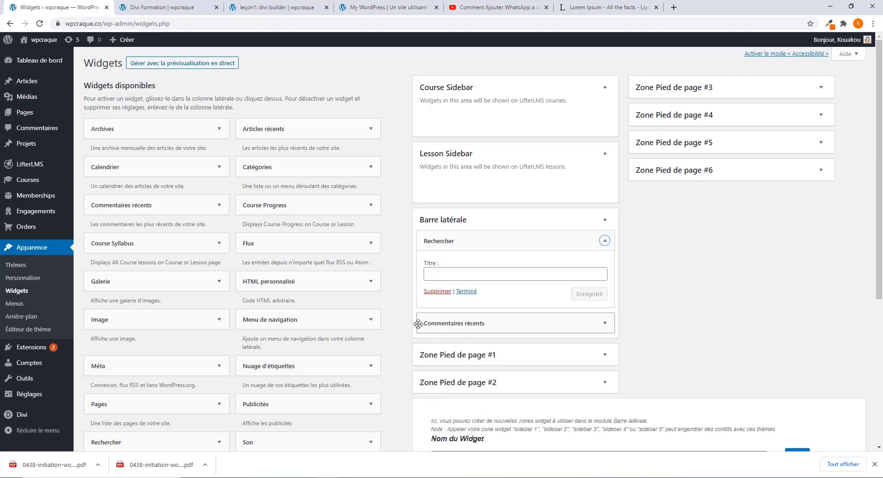
left_click(437, 293)
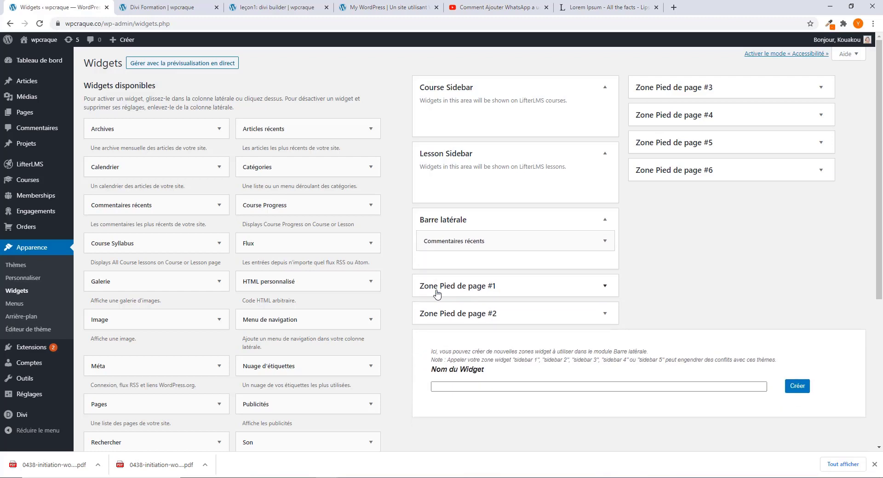
left_click(603, 242)
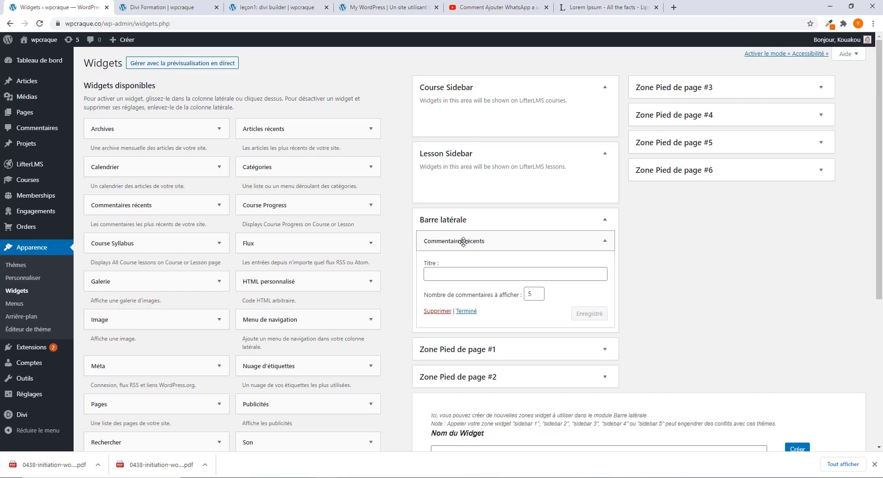
left_click(605, 242)
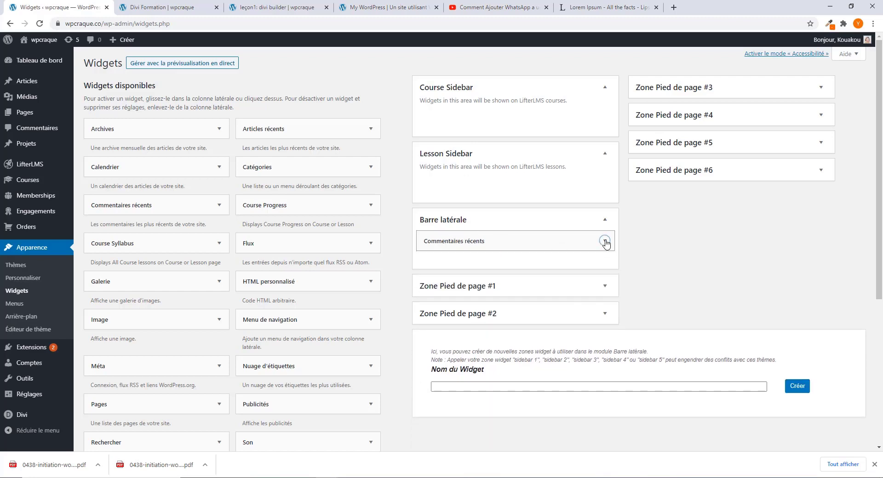
left_click(604, 241)
left_click(436, 312)
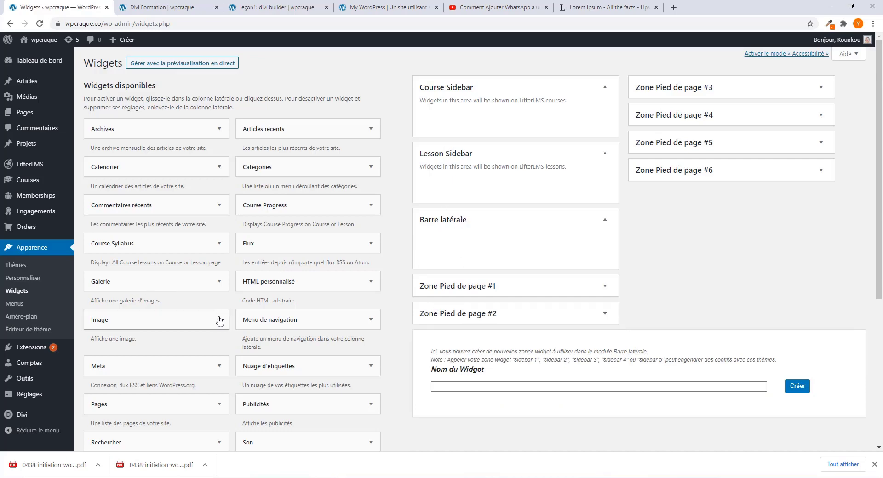
Step: Add a Course Progress widget to the Course Sidebar, title it "Progression du cours" and save it
scroll(222, 278, "down", 4)
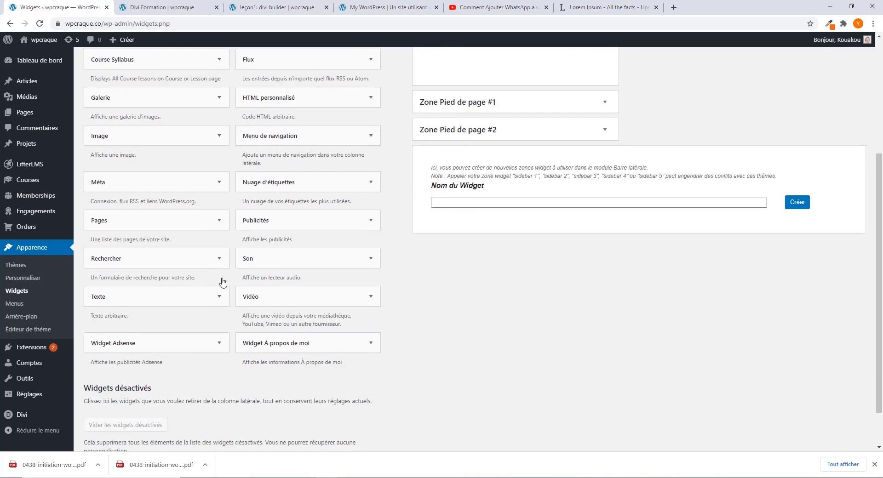
scroll(222, 281, "up", 4)
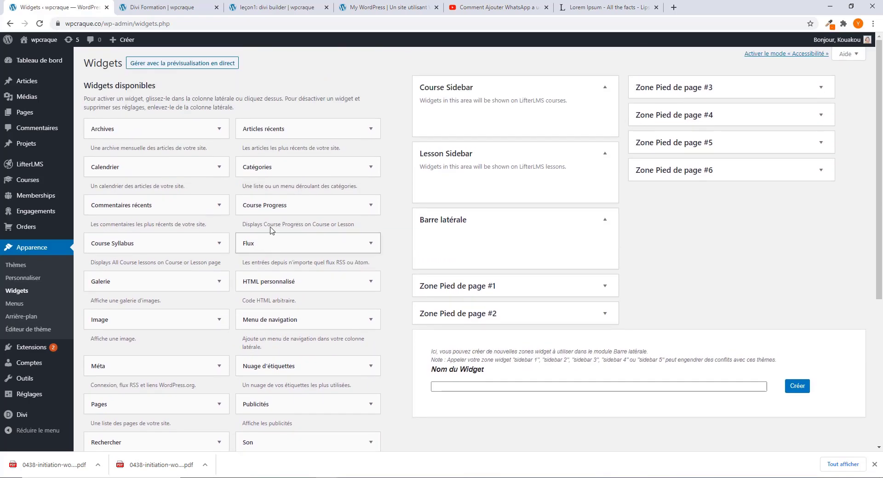
left_click(371, 205)
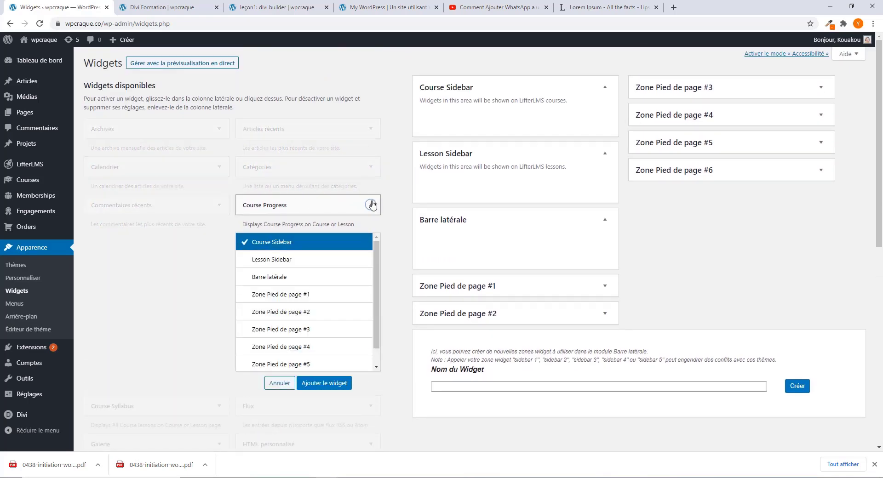
left_click(317, 385)
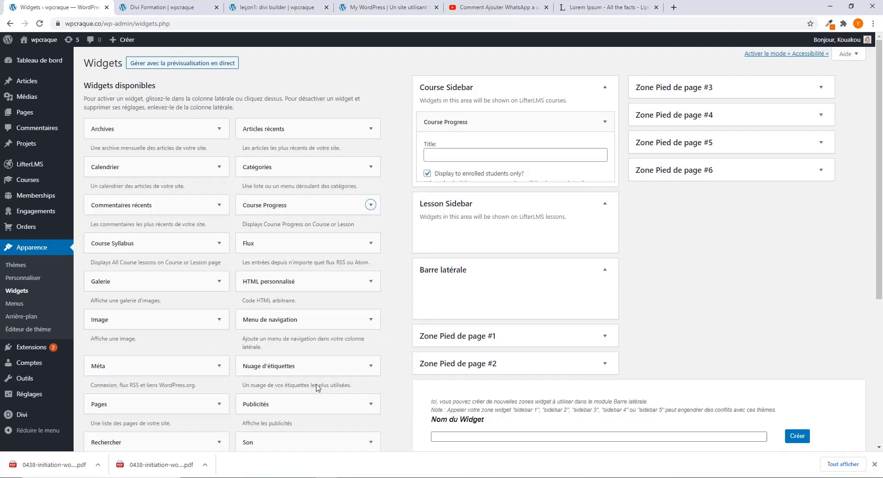
left_click(443, 152)
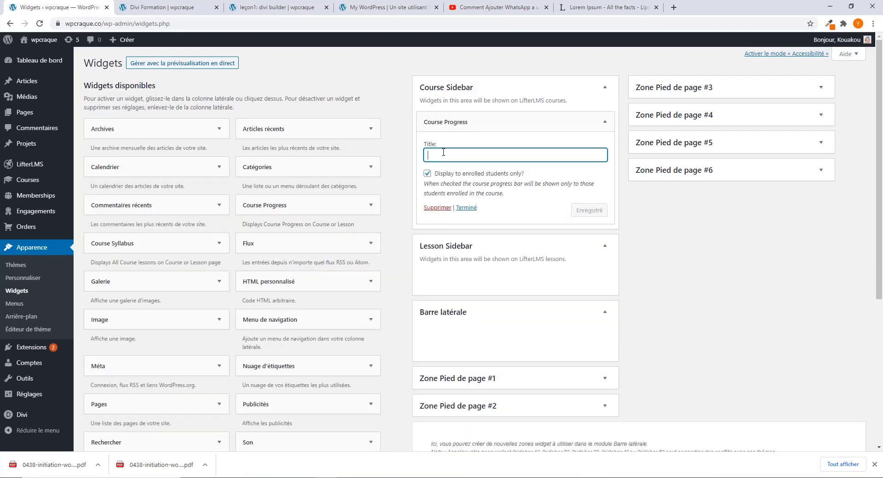
type("Prof")
key("BackSpace")
type("gression du cours")
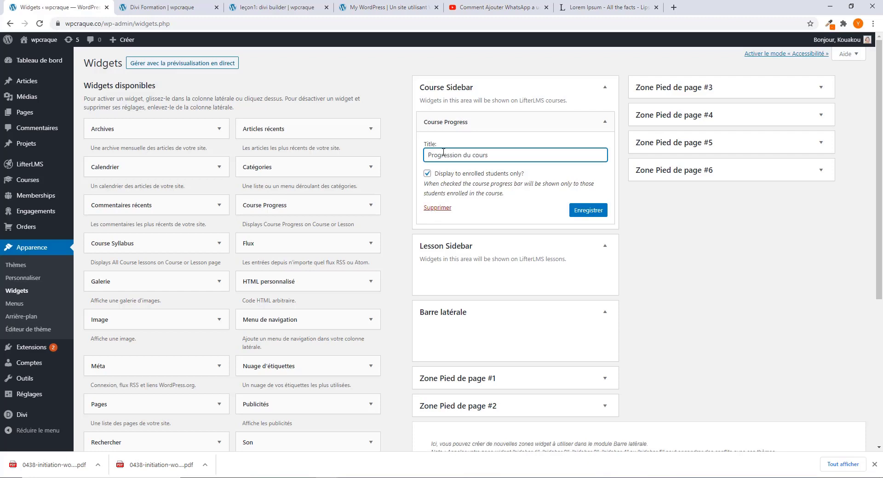
left_click(587, 210)
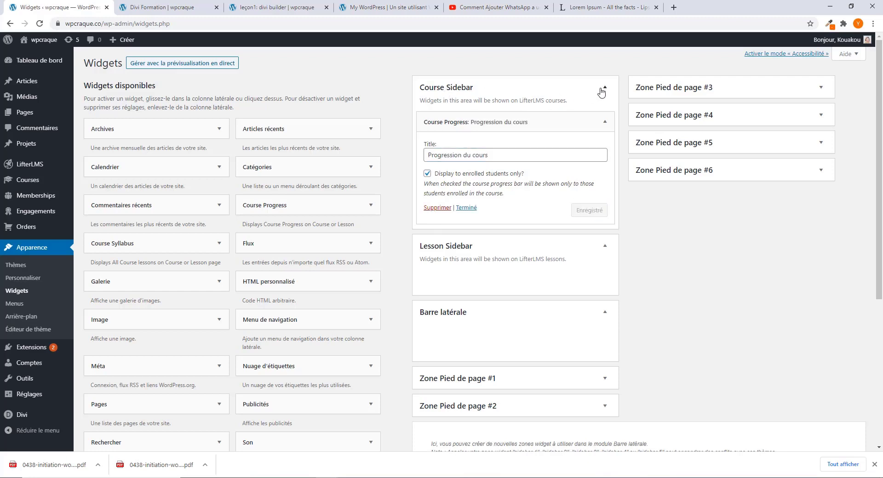
Step: Reload the published Divi Formation page and check its sidebar and that of the leçon1: divi builder lesson for the progress widget
left_click(183, 9)
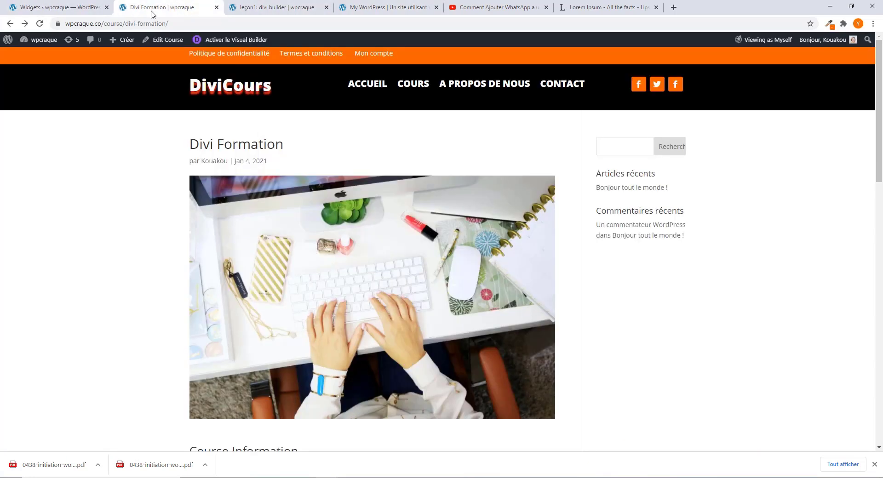
left_click(39, 23)
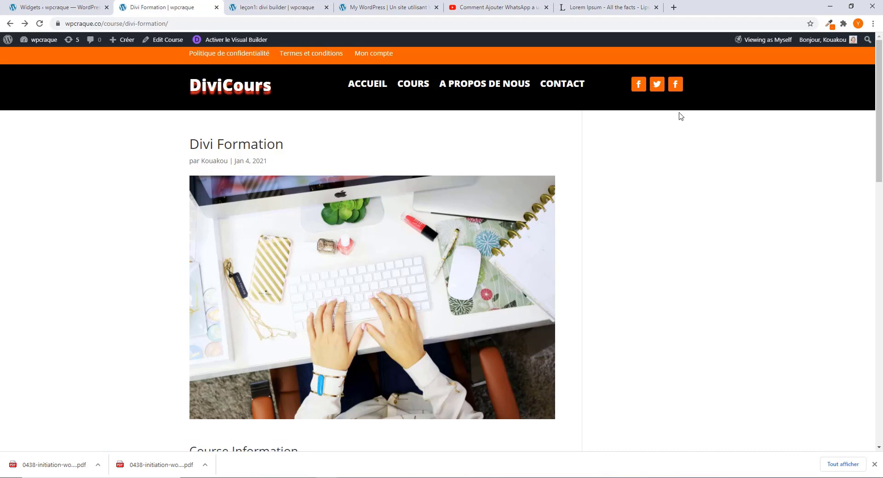
scroll(290, 219, "down", 10)
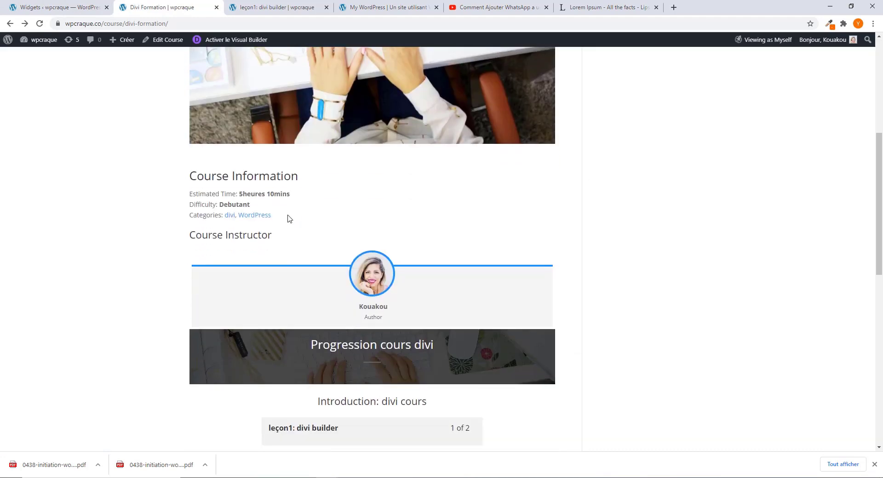
left_click(315, 203)
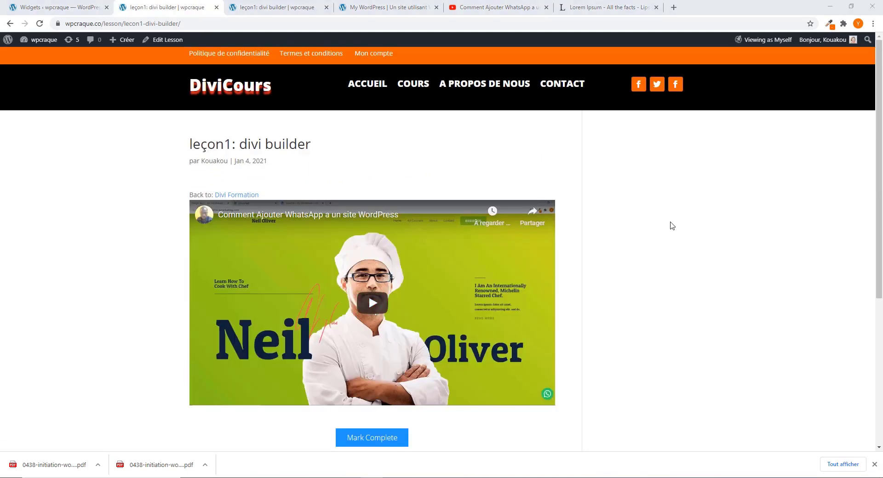
left_click(65, 8)
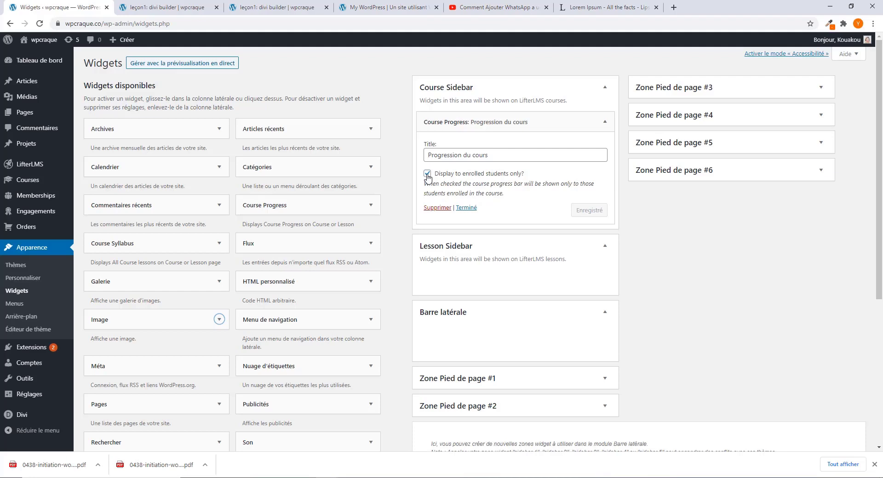
left_click(178, 3)
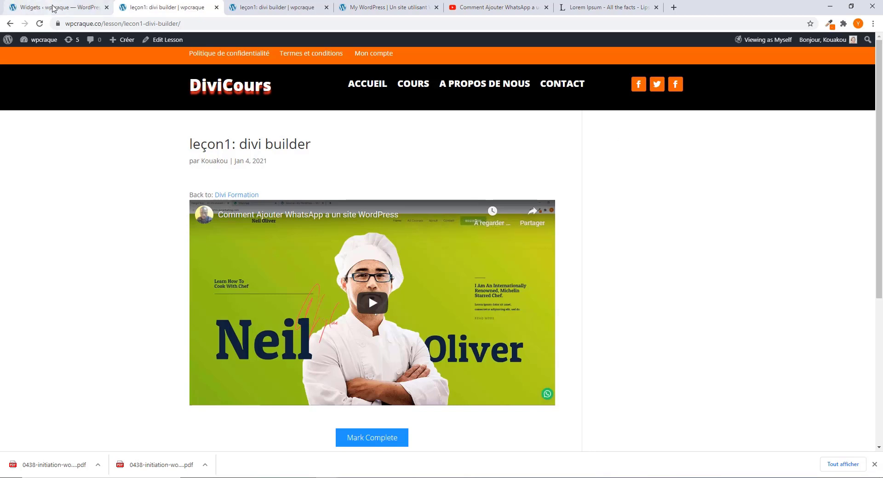
Step: Turn off "Display to enrolled students only?" for the Course Sidebar's Course Progress widget and save it
left_click(53, 9)
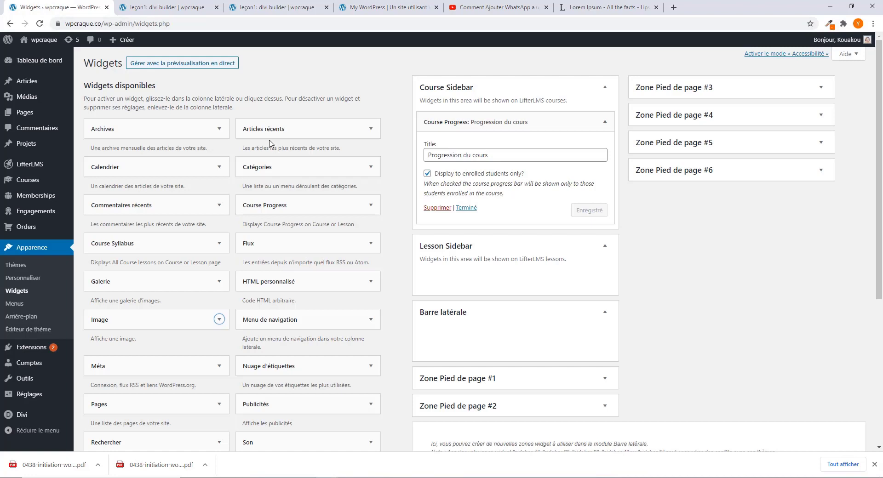
left_click(427, 174)
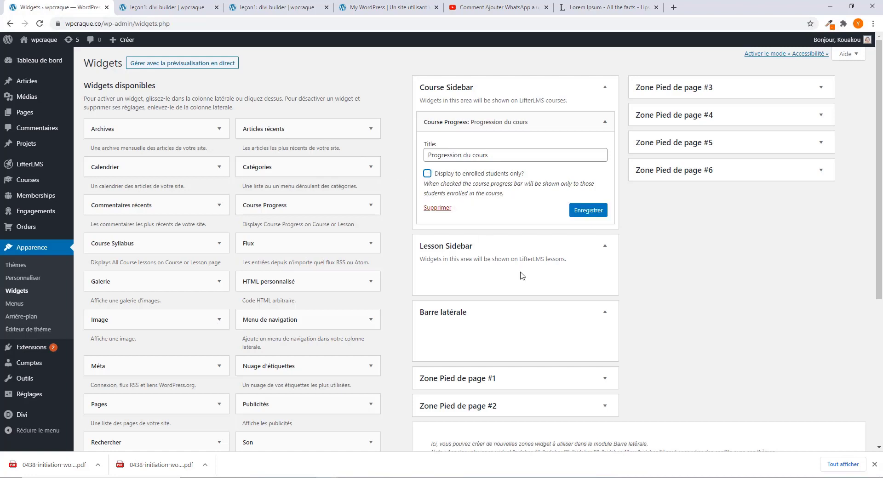
left_click(576, 212)
Step: Reload the open lesson page, return to the Divi Formation course page and check its sidebar
left_click(161, 4)
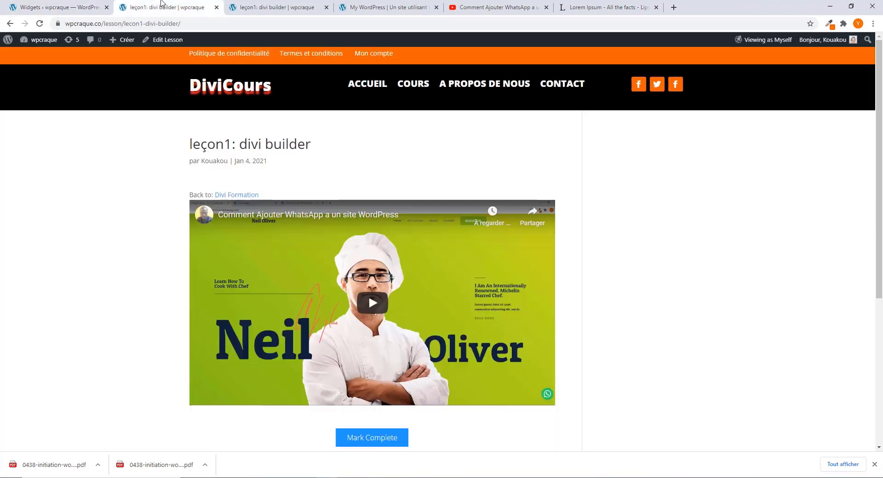
left_click(43, 22)
left_click(9, 24)
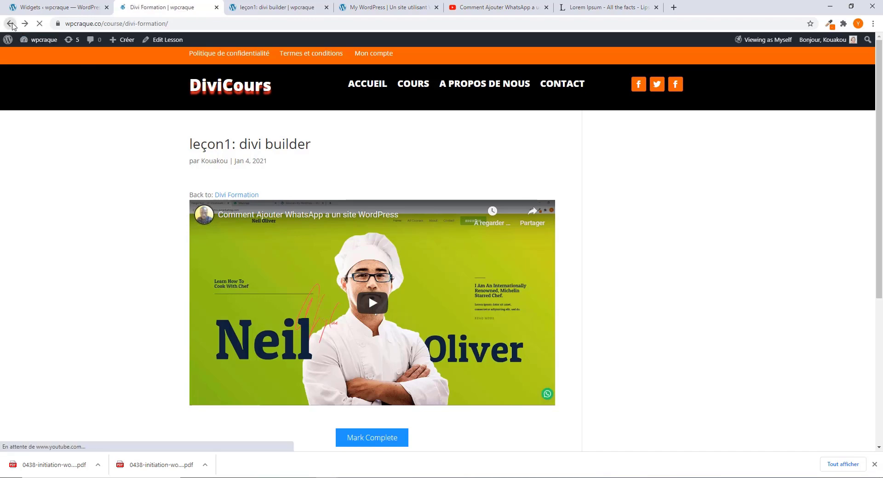
scroll(373, 176, "up", 10)
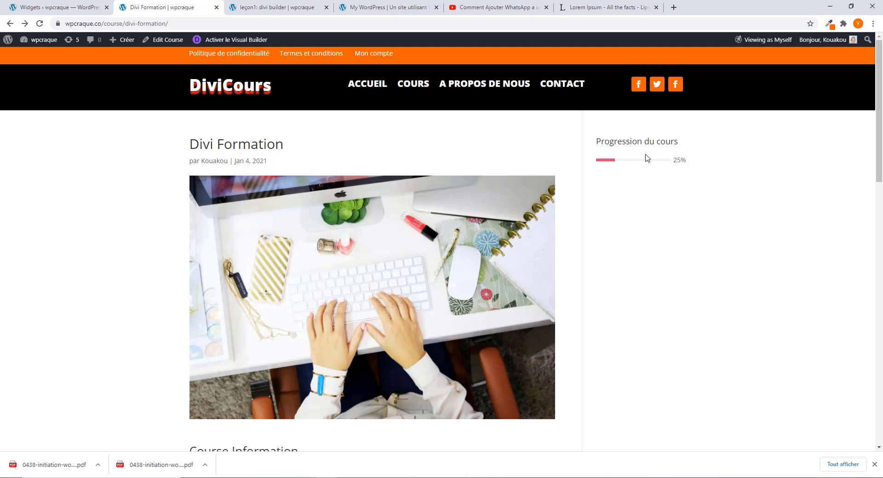
Step: Add a Course Progress widget to the Lesson Sidebar area on the Widgets page
left_click(68, 7)
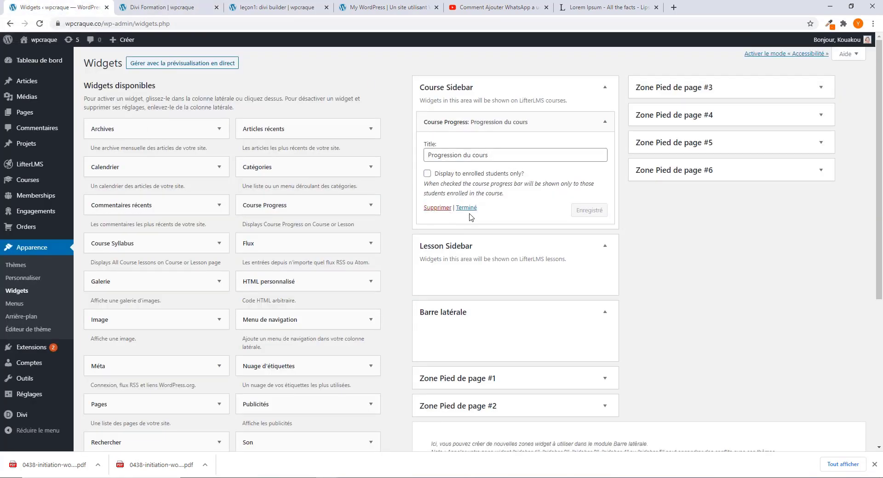
scroll(414, 265, "down", 1)
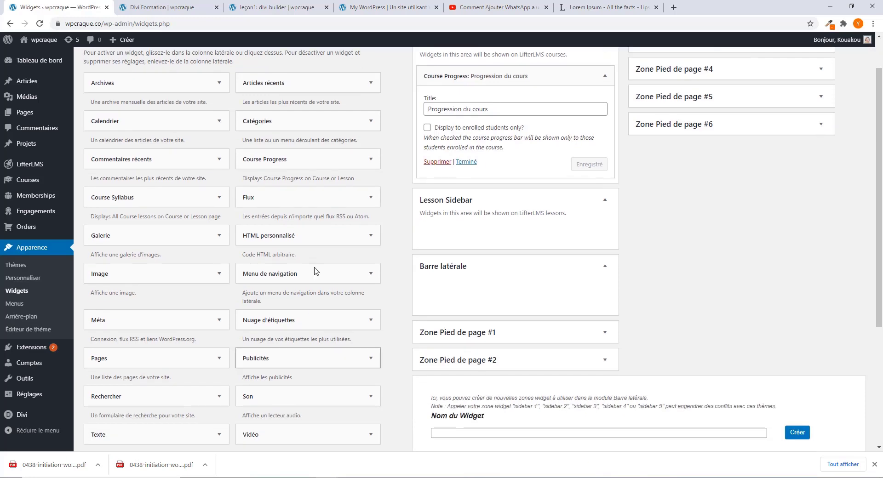
left_click(359, 164)
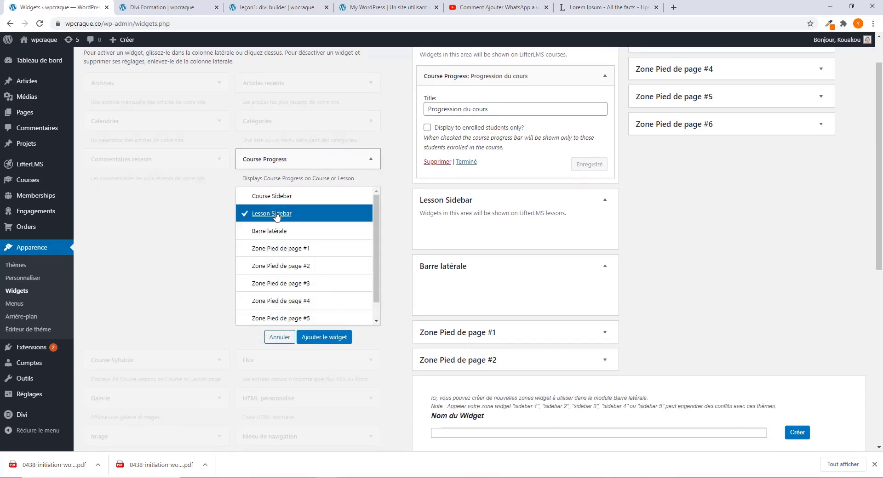
left_click(332, 339)
Step: Turn off the enrolled-students-only display for the Lesson Sidebar's Course Progress widget, title it "progression du cours" and save it
left_click(428, 287)
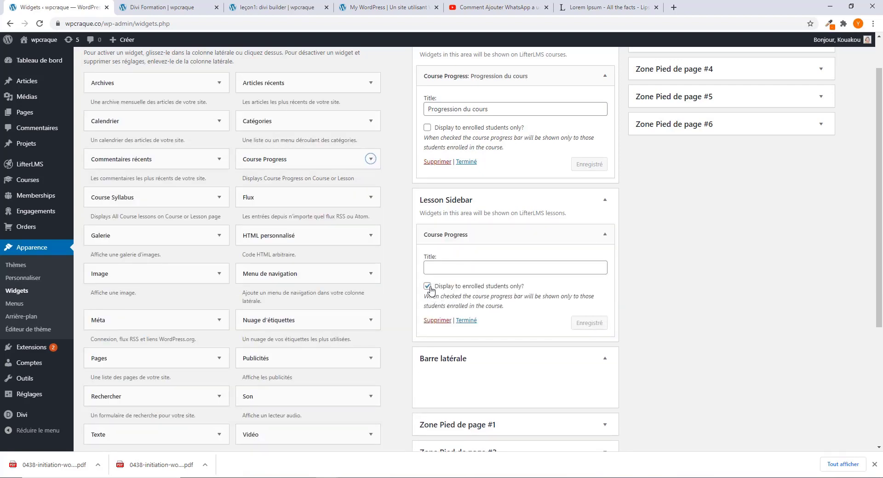
left_click(427, 286)
left_click(441, 267)
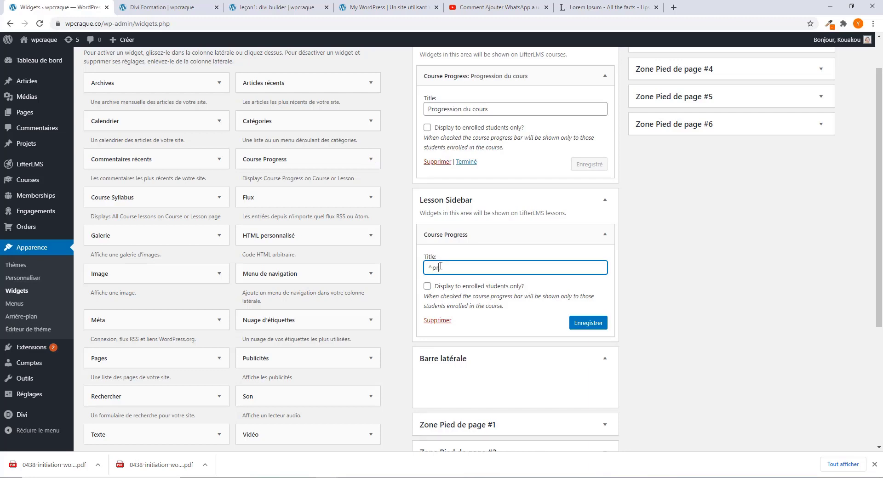
type("^progression du cours")
left_click(432, 267)
key("BackSpace")
left_click(587, 326)
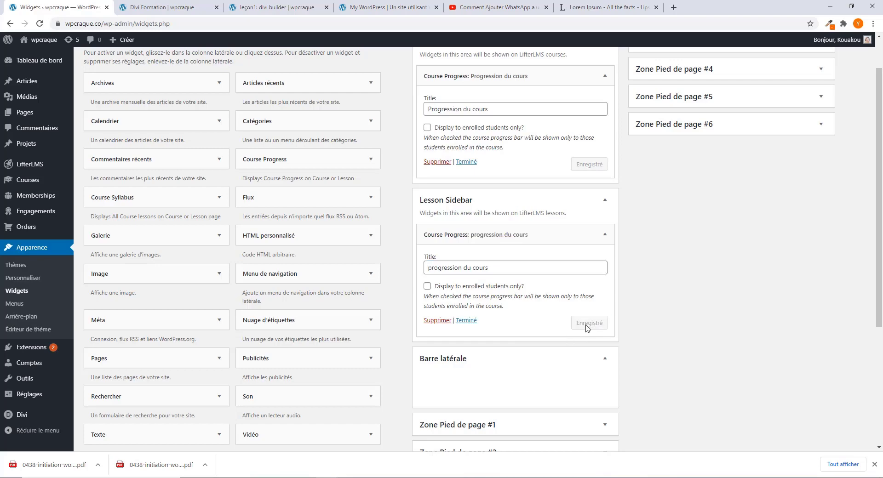
Step: Open the leçon1: divi builder lesson from the published course page and check its sidebar
left_click(163, 7)
scroll(368, 262, "down", 4)
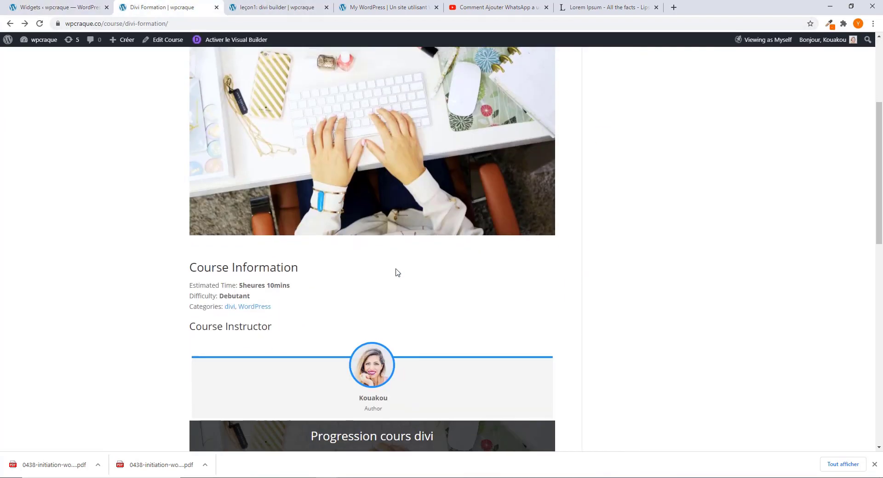
scroll(358, 337, "down", 7)
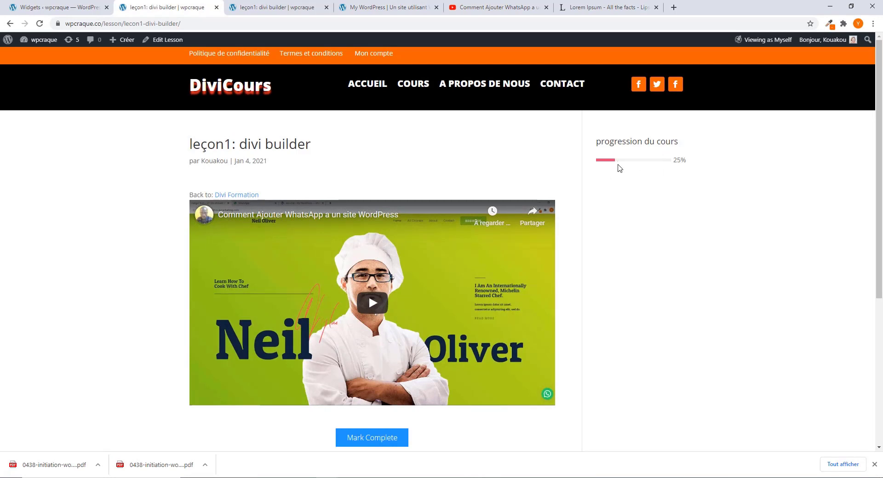
Step: Return to the Widgets page and add a Course Syllabus widget to the Lesson Sidebar
left_click(73, 7)
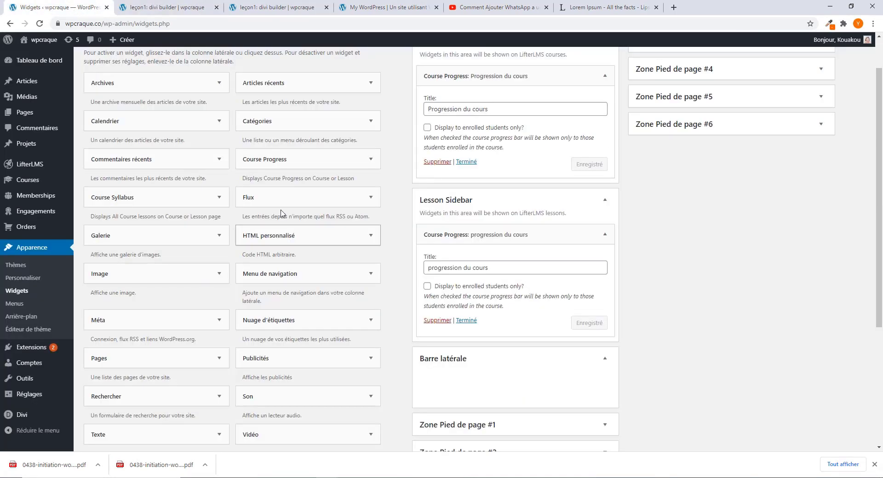
scroll(342, 262, "up", 1)
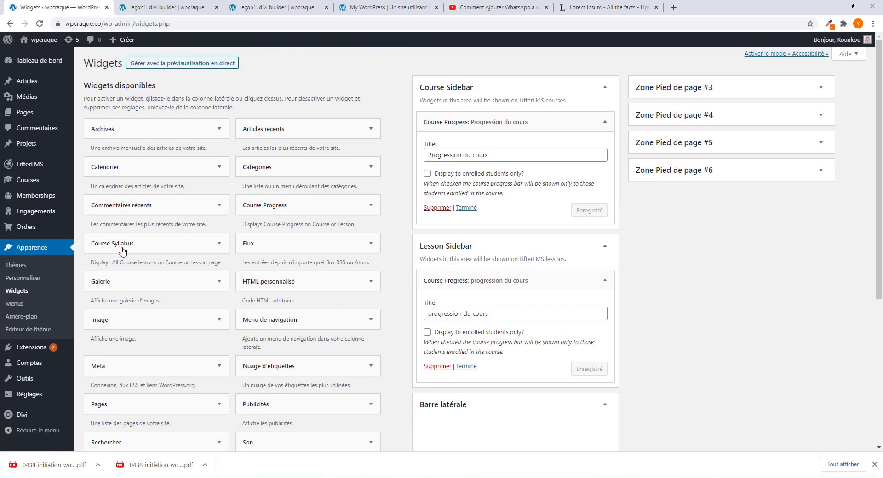
left_click(203, 248)
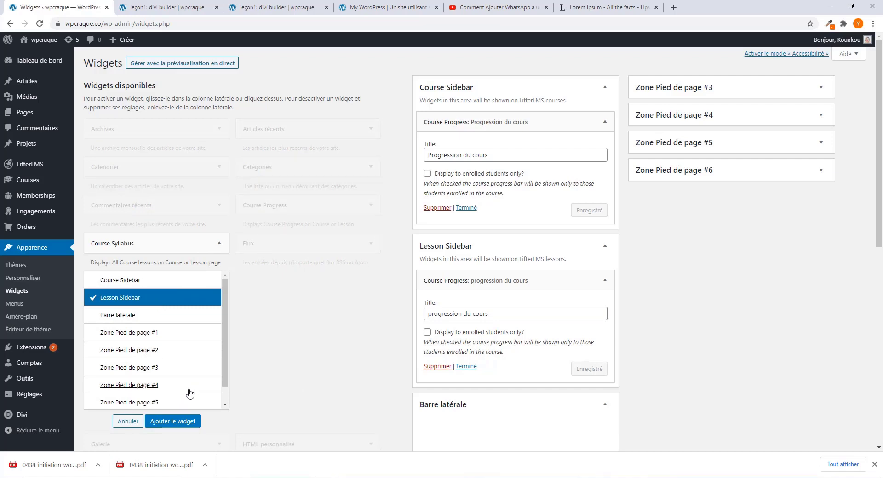
left_click(170, 423)
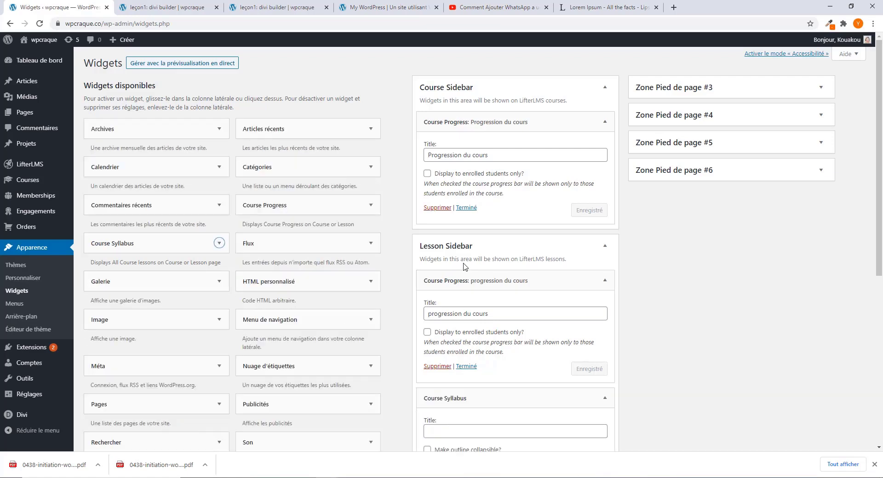
Step: Title the Lesson Sidebar's Course Syllabus widget "Plan du cours" and save it
scroll(466, 266, "down", 3)
left_click(456, 297)
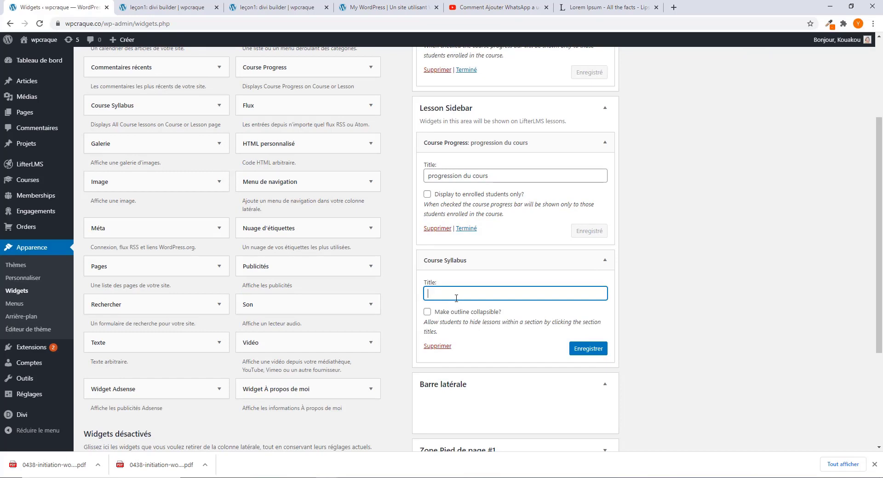
type("Plan du cours")
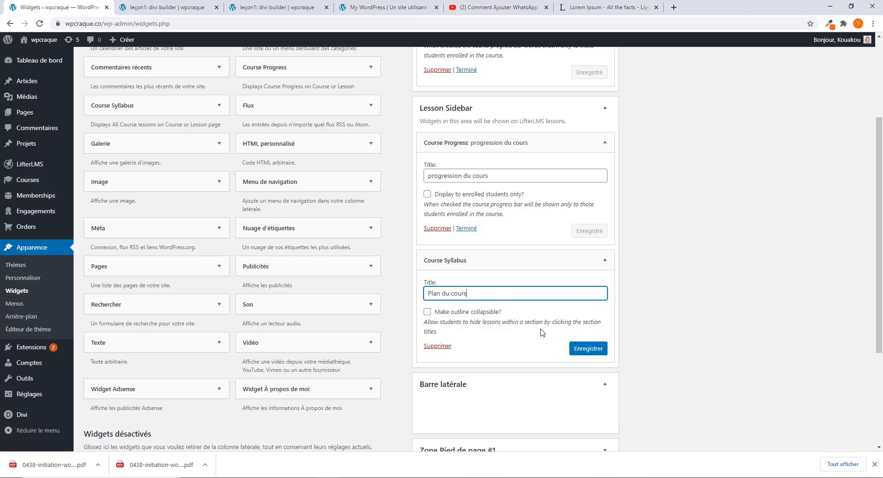
left_click(598, 351)
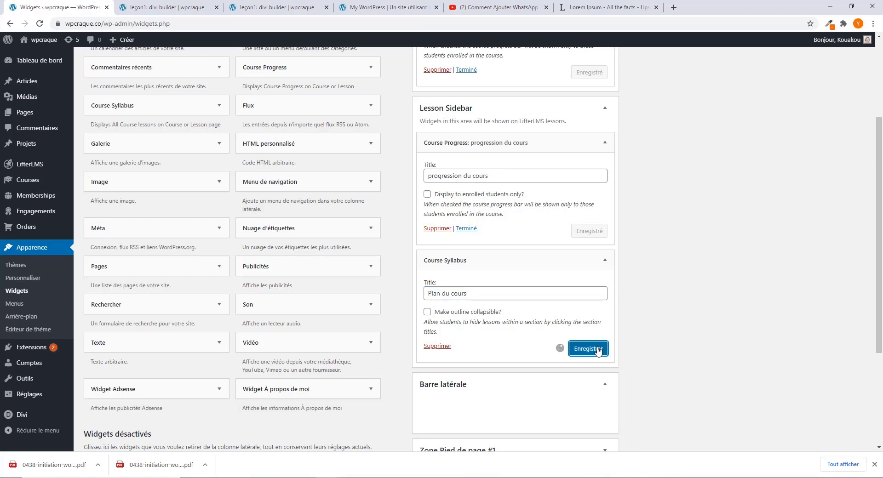
scroll(481, 252, "up", 1)
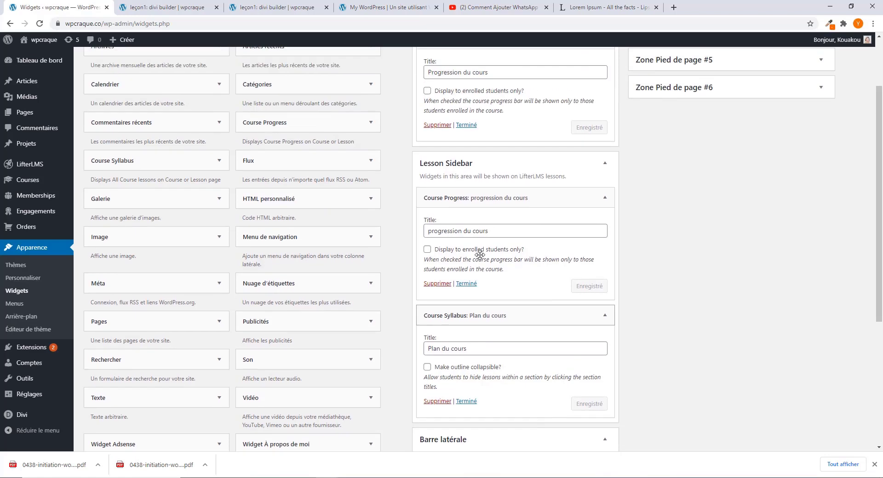
scroll(479, 255, "up", 1)
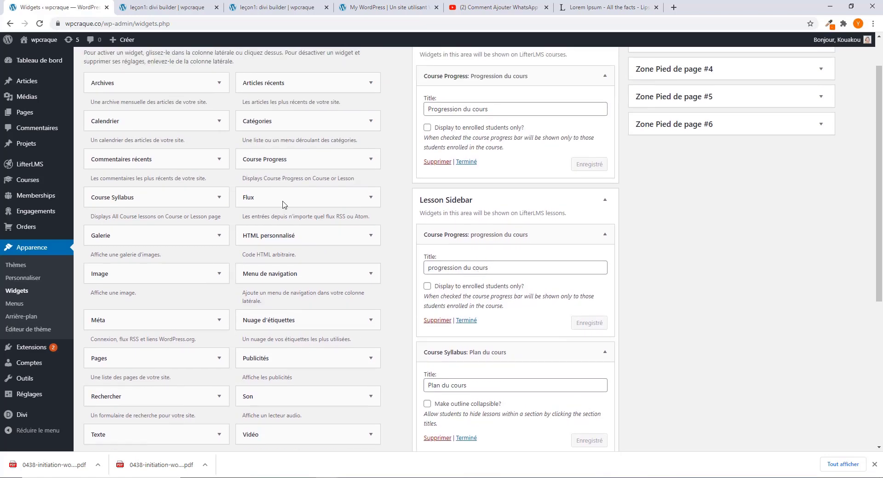
Step: Add a Course Syllabus widget to the Course Sidebar, title it "Plan du cours" and save it
left_click(193, 201)
left_click(148, 236)
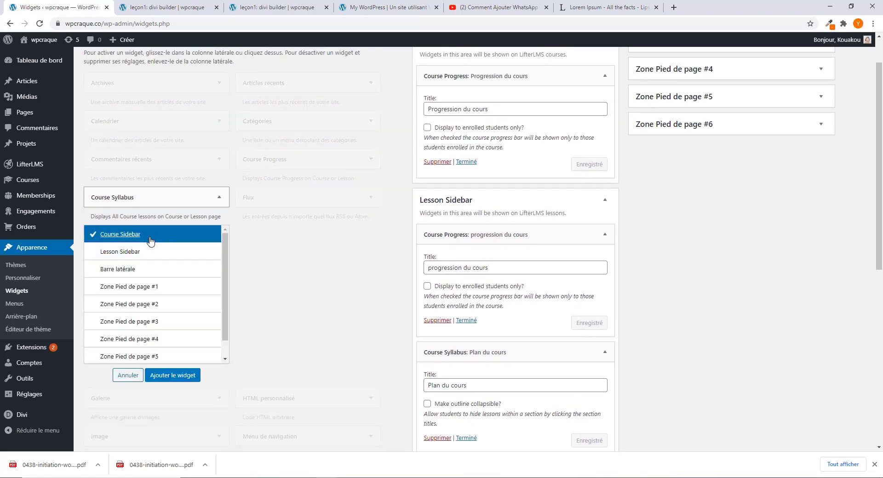
left_click(185, 374)
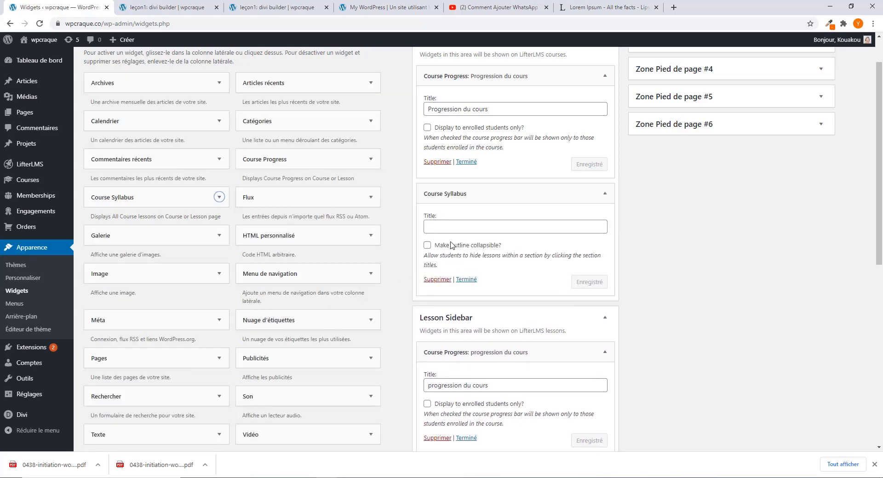
left_click(444, 227)
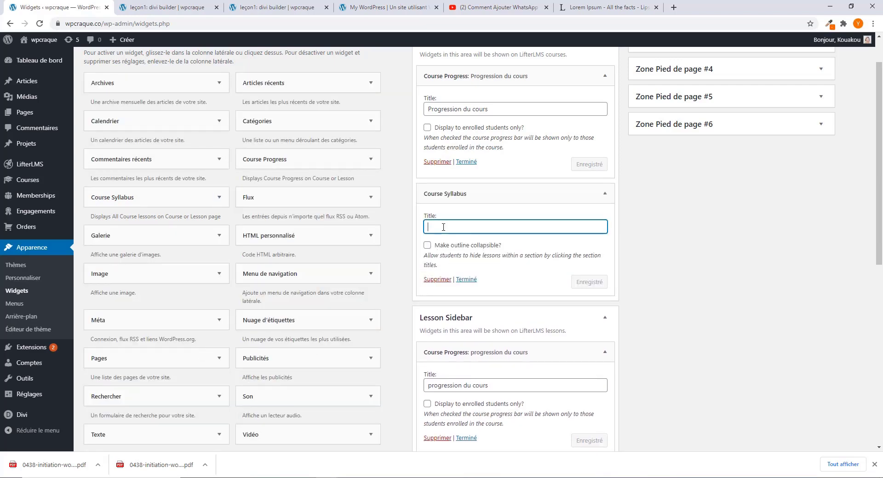
type("Plan d")
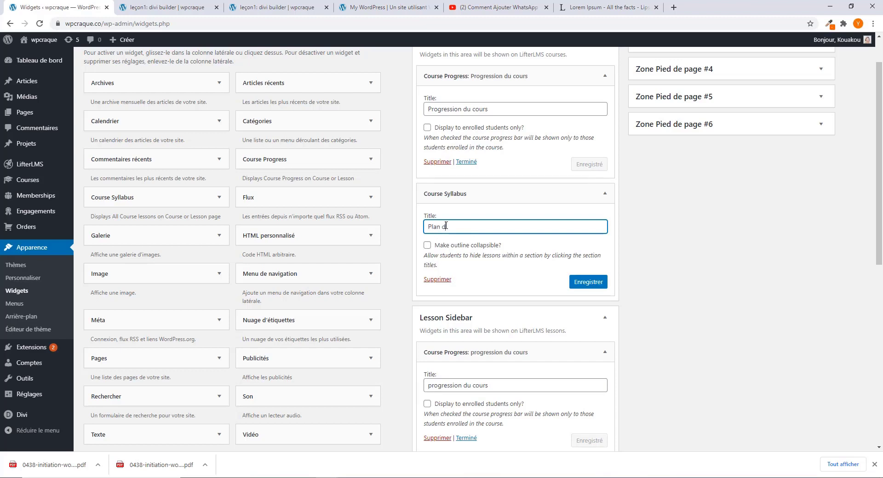
type("u cours")
left_click(588, 286)
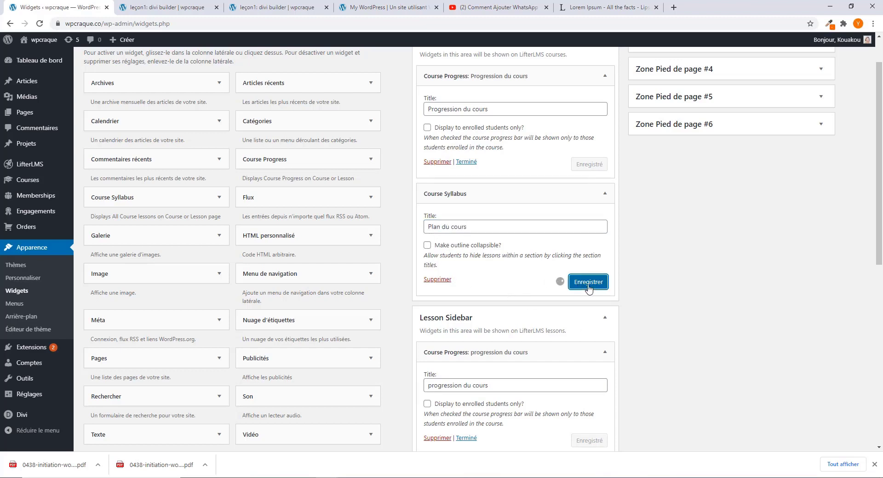
Step: Check the sidebar of the leçon1: divi builder lesson, then return to the Divi Formation course page, reload it and check its sidebar
left_click(165, 7)
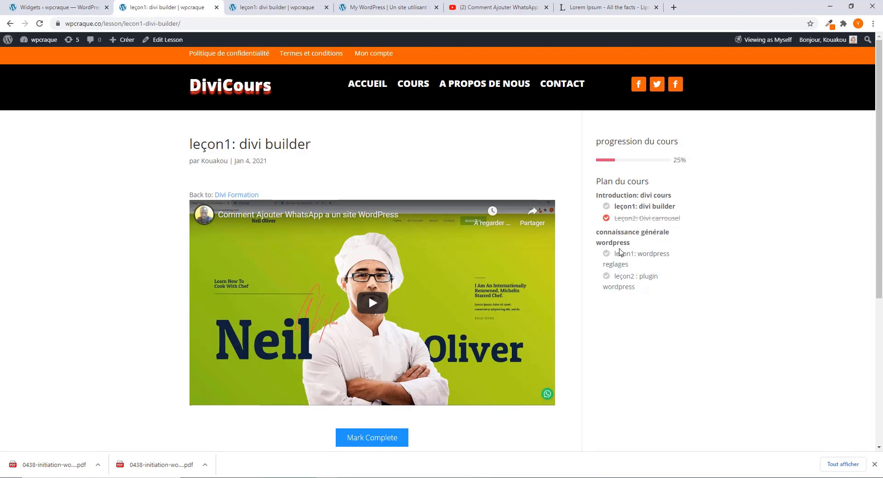
scroll(619, 288, "down", 2)
scroll(617, 290, "up", 2)
left_click(14, 25)
scroll(607, 299, "up", 10)
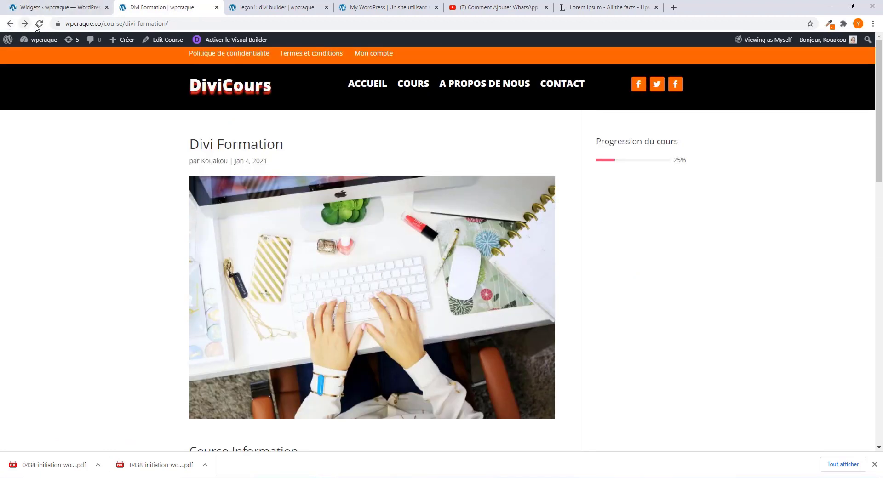
left_click(39, 24)
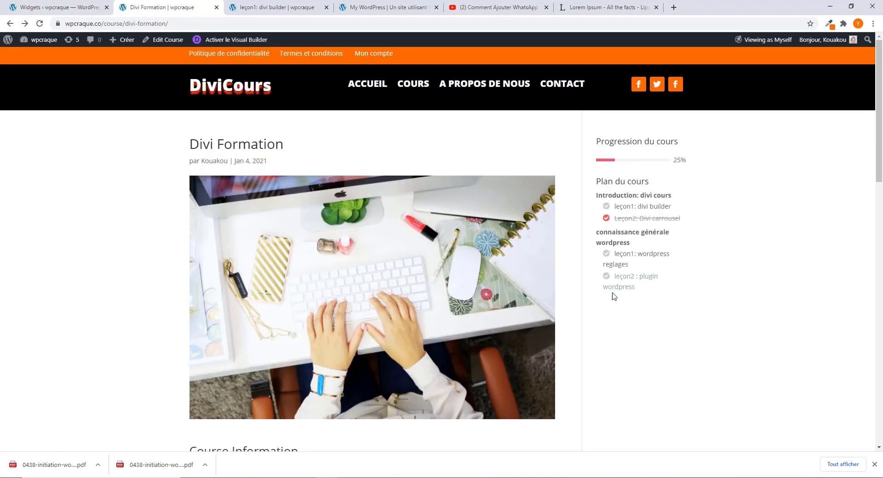
scroll(617, 225, "down", 3)
scroll(613, 241, "up", 3)
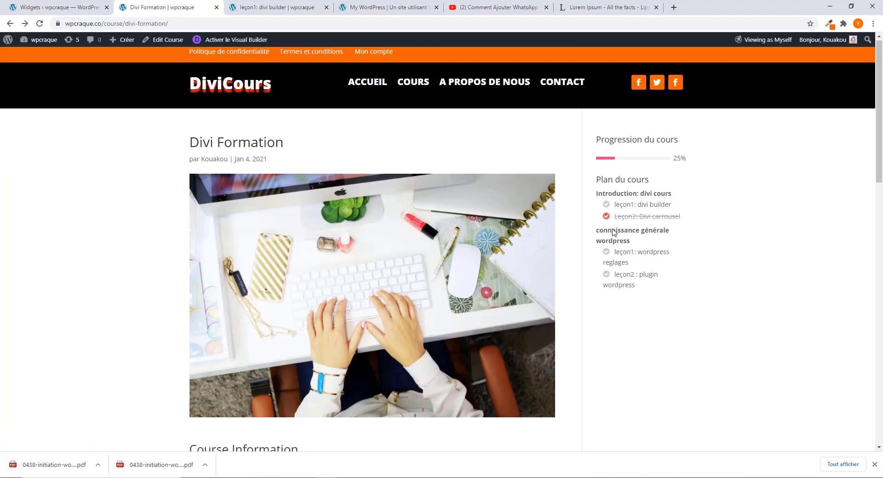
Step: On the Widgets page, add an Image widget to the Course Sidebar and move it above the Course Progress widget
left_click(70, 8)
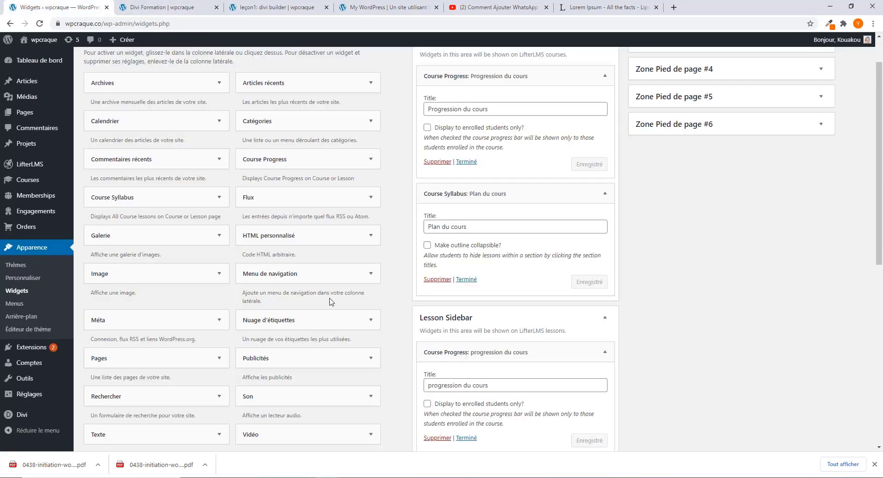
left_click(166, 280)
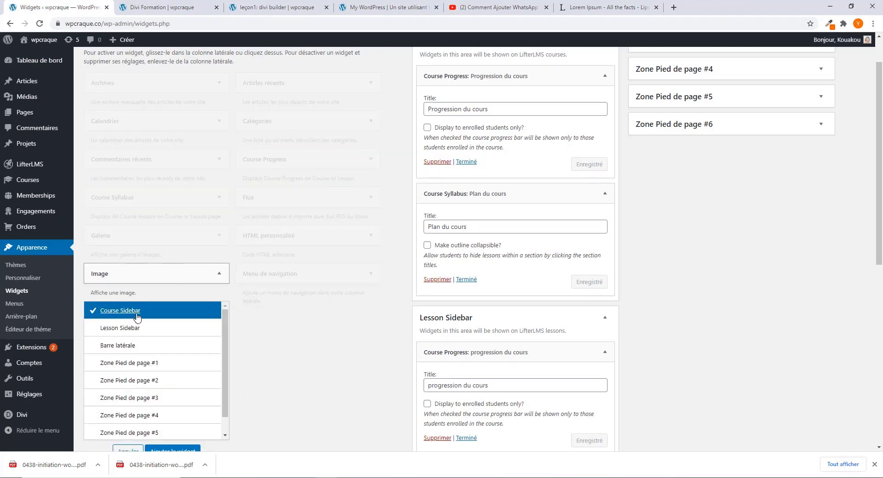
scroll(182, 414, "down", 1)
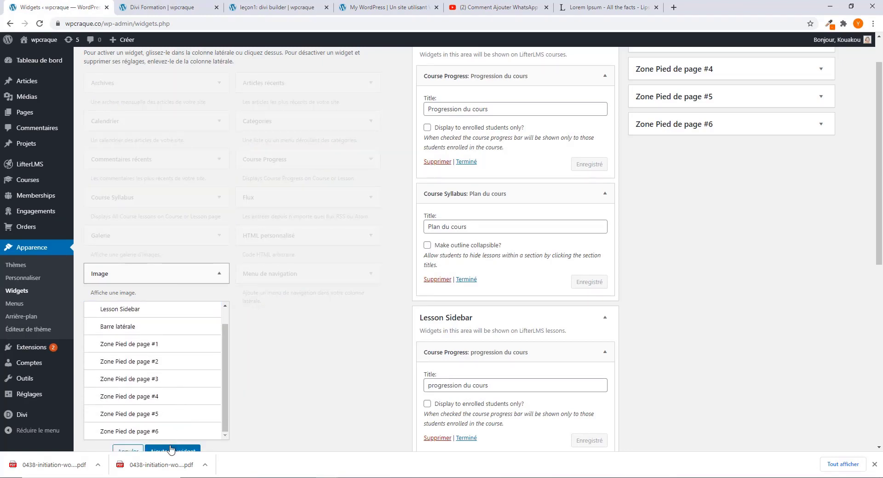
left_click(171, 449)
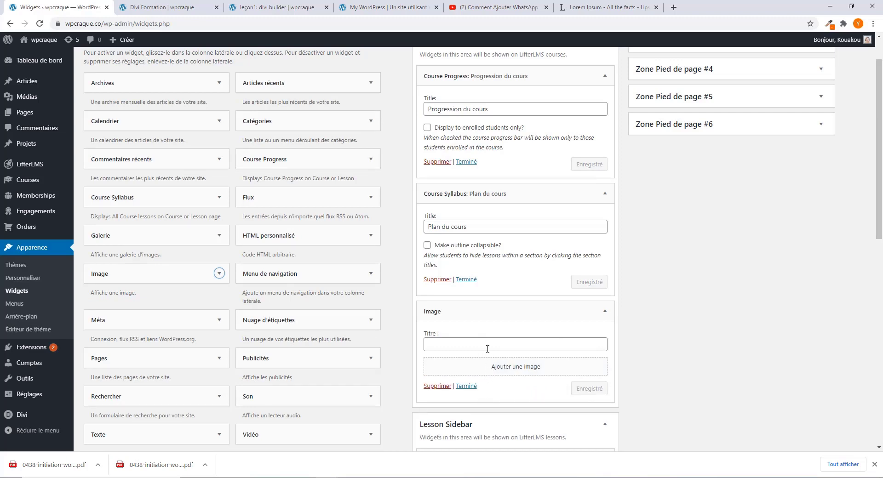
left_click(606, 312)
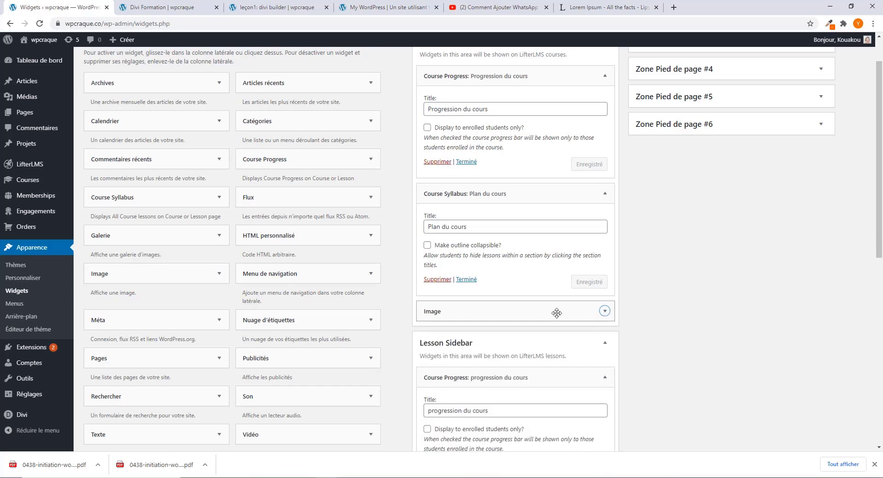
left_click_drag(556, 313, 552, 124)
left_click(604, 123)
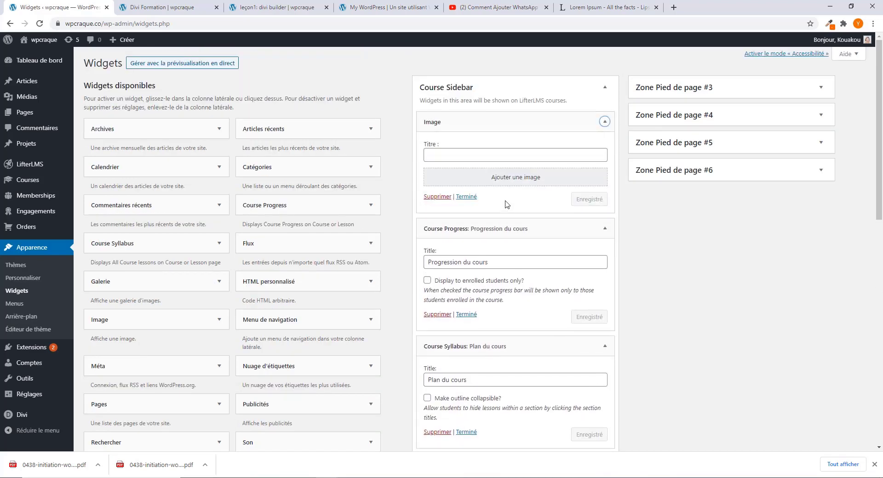
Step: Insert portrait-square-07.jpg from the media library into the Course Sidebar's Image widget and save the widget
left_click(513, 174)
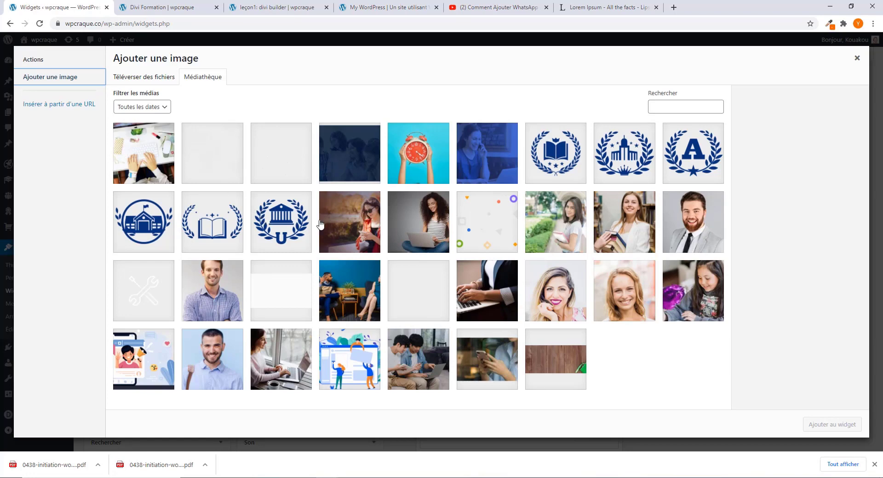
left_click(564, 306)
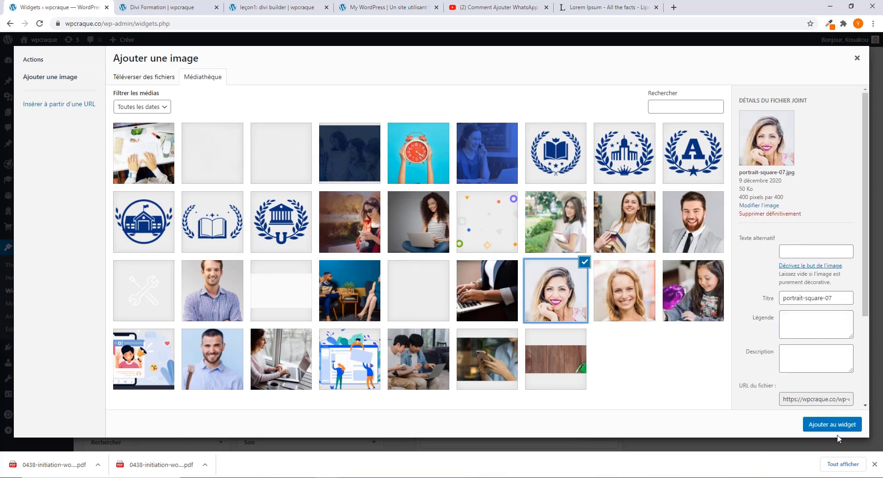
left_click(835, 429)
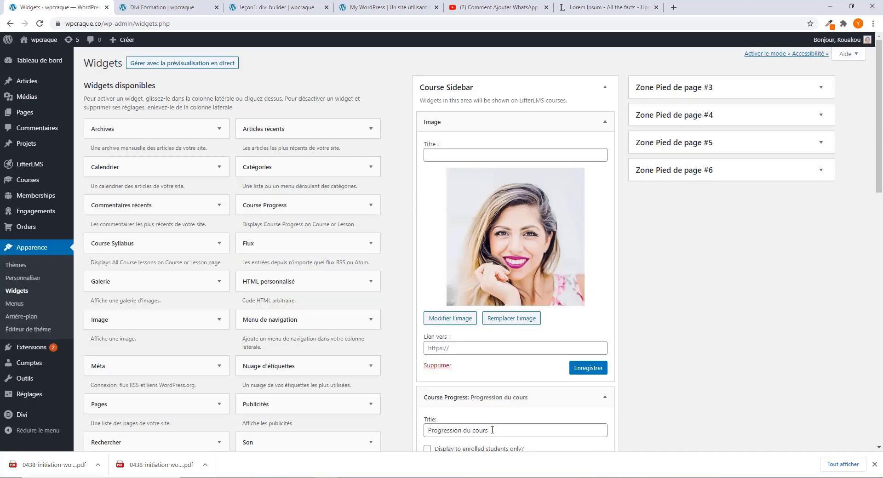
left_click(581, 372)
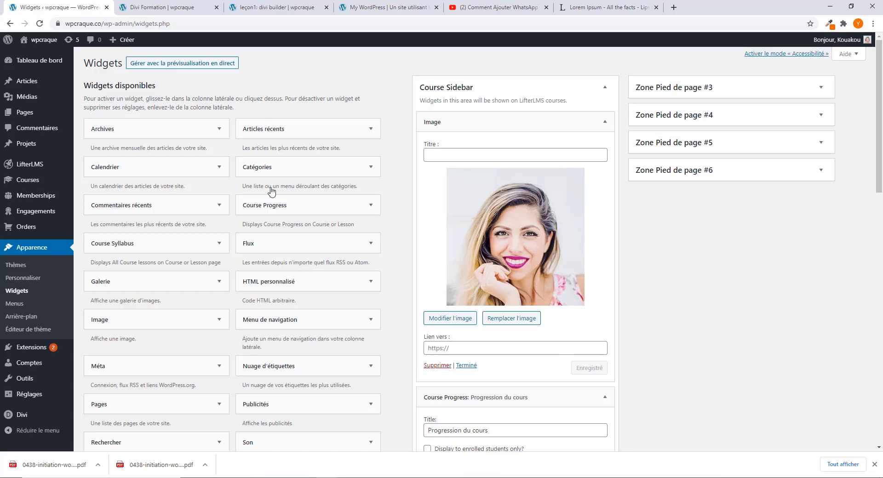
Step: Reload the published Divi Formation page and review its sidebar image, progress and syllabus against the Course Sidebar widgets
left_click(158, 7)
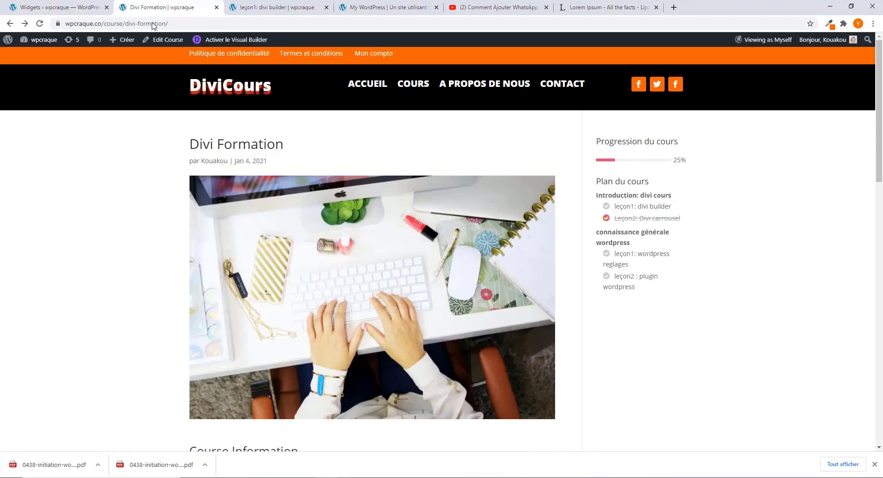
left_click(40, 25)
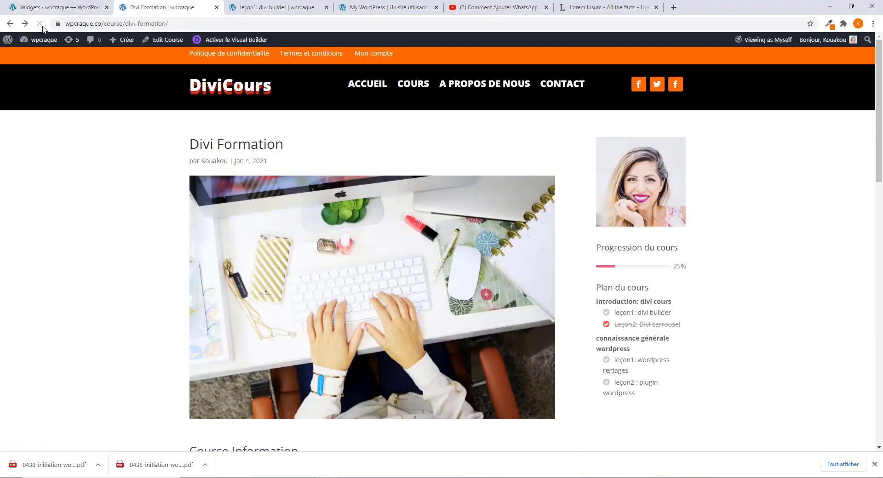
scroll(627, 304, "down", 4)
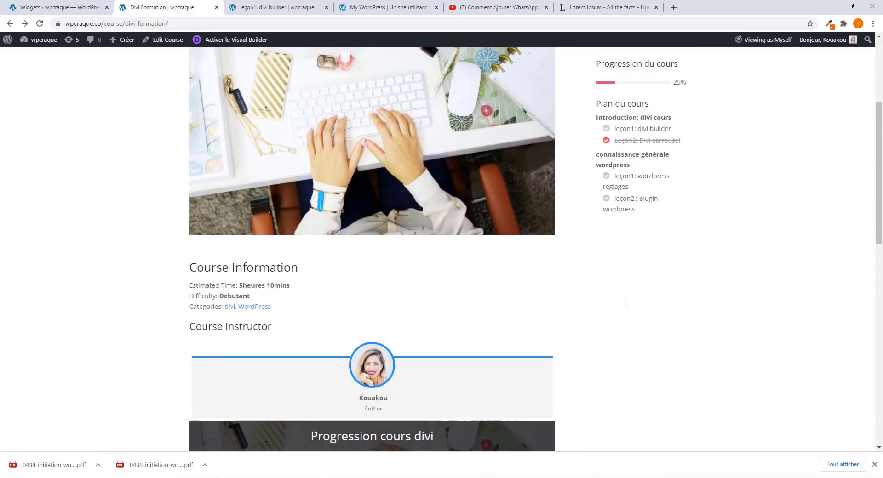
scroll(605, 137, "up", 3)
scroll(615, 348, "down", 3)
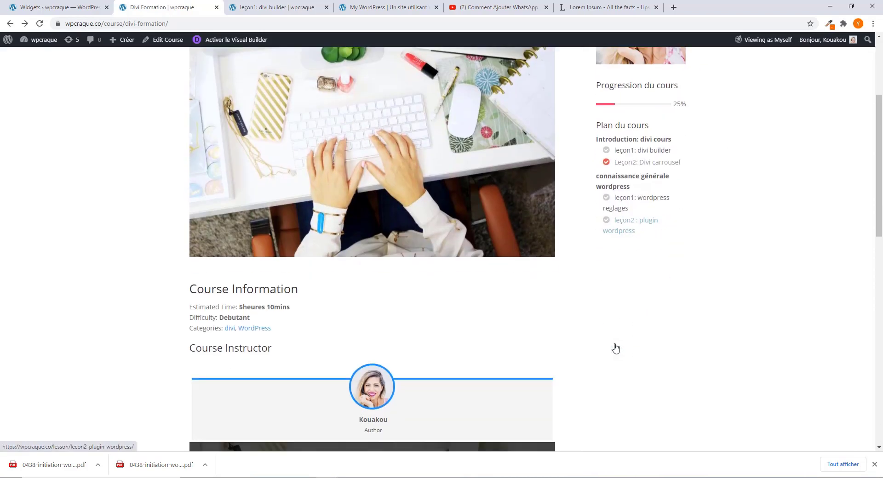
left_click(69, 12)
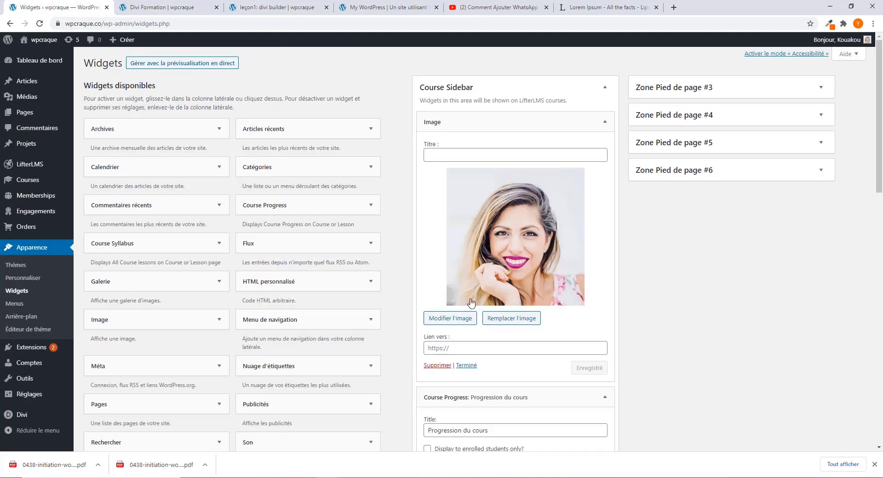
scroll(256, 341, "down", 6)
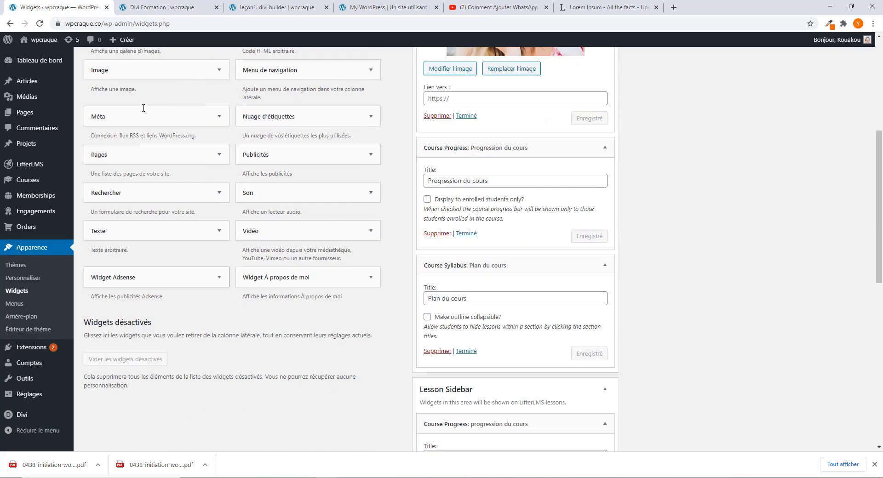
left_click(179, 12)
scroll(715, 272, "up", 4)
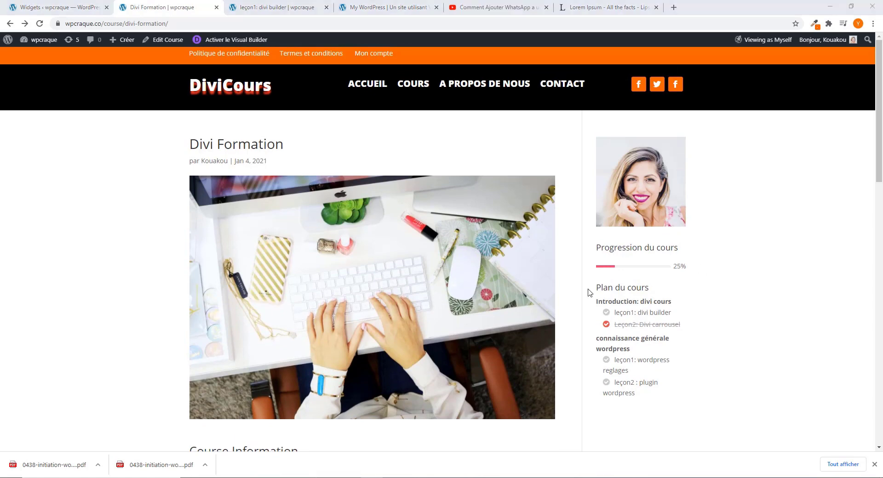
scroll(585, 303, "down", 6)
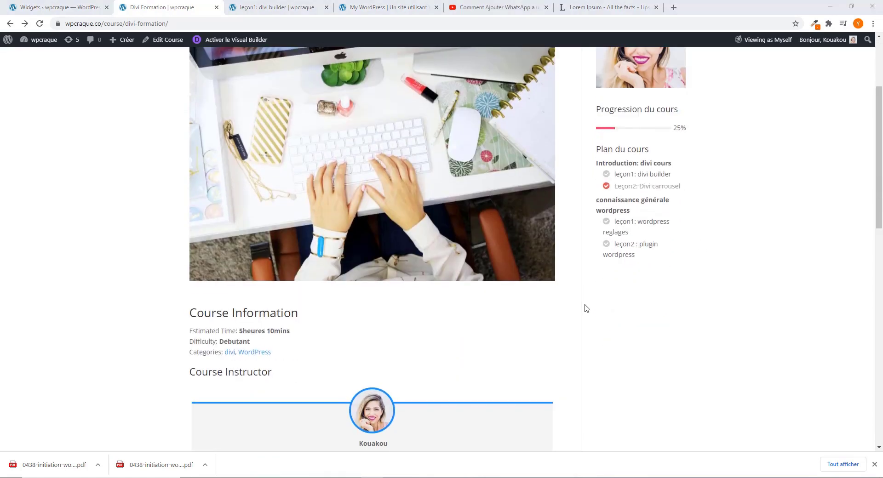
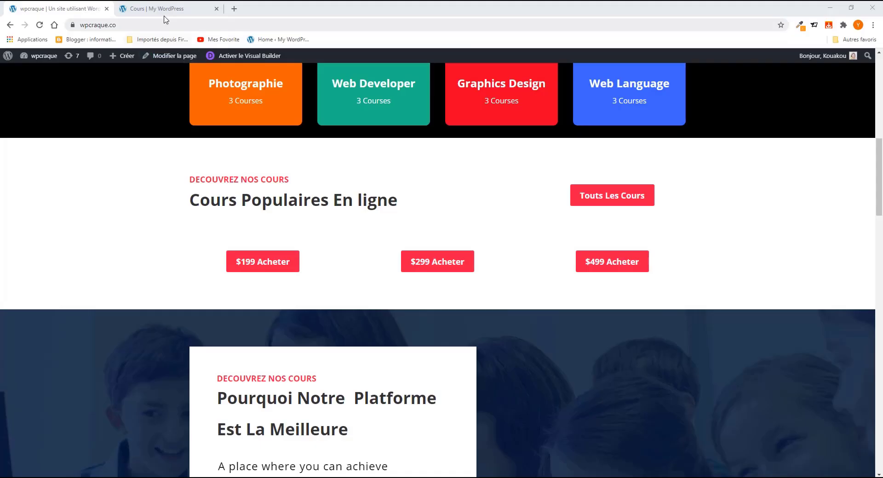
Step: Examine the course grid layout on the Cours page of the wpcraque.info reference site
left_click(166, 13)
scroll(383, 235, "up", 4)
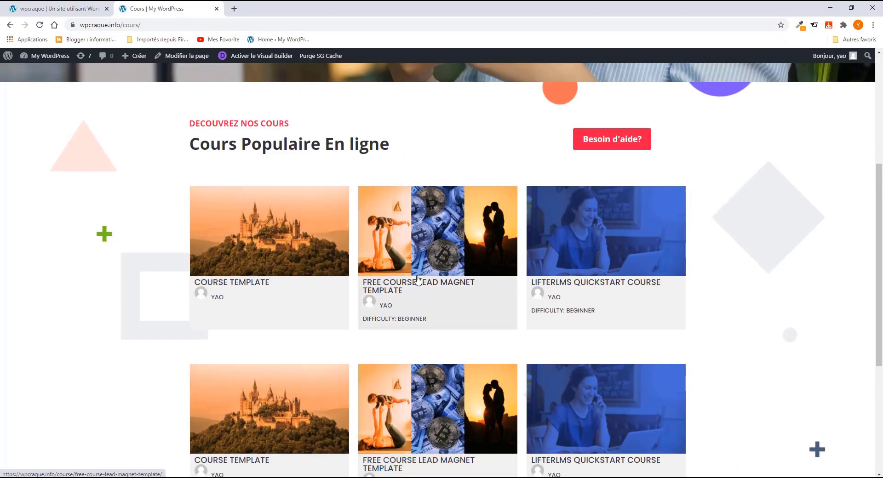
scroll(475, 322, "down", 3)
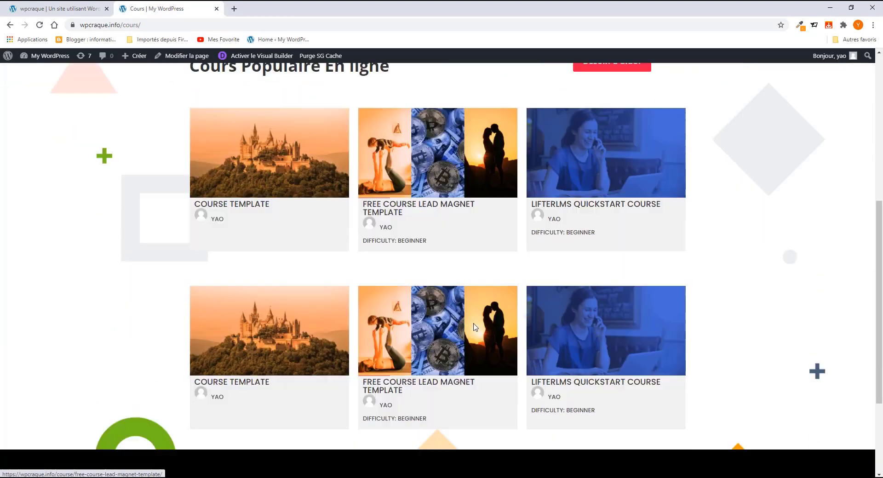
scroll(474, 328, "up", 2)
scroll(474, 328, "up", 5)
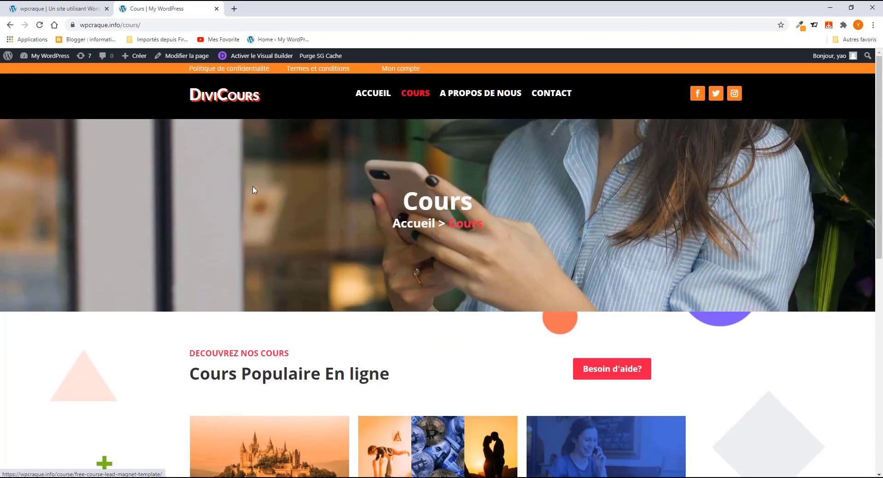
Step: Compare the "Cours Populaires En ligne" section of the wpcraque.info home page with the same section on wpcraque.co
left_click(370, 96)
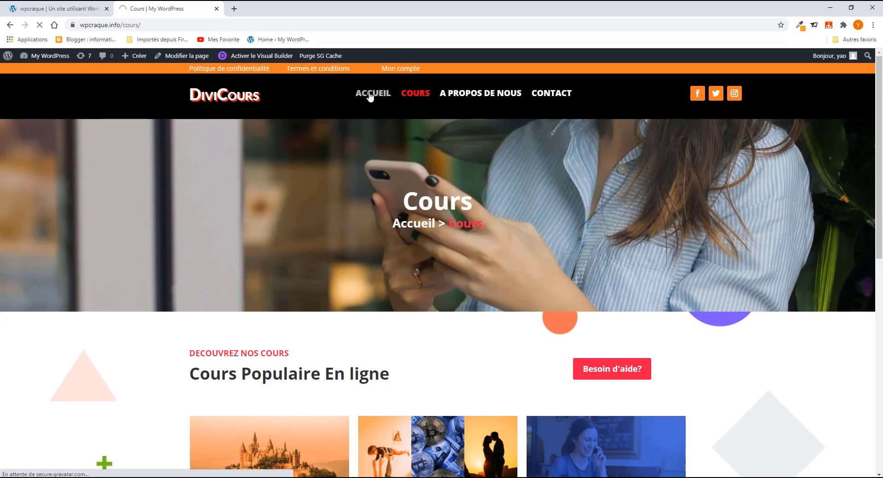
scroll(398, 256, "down", 7)
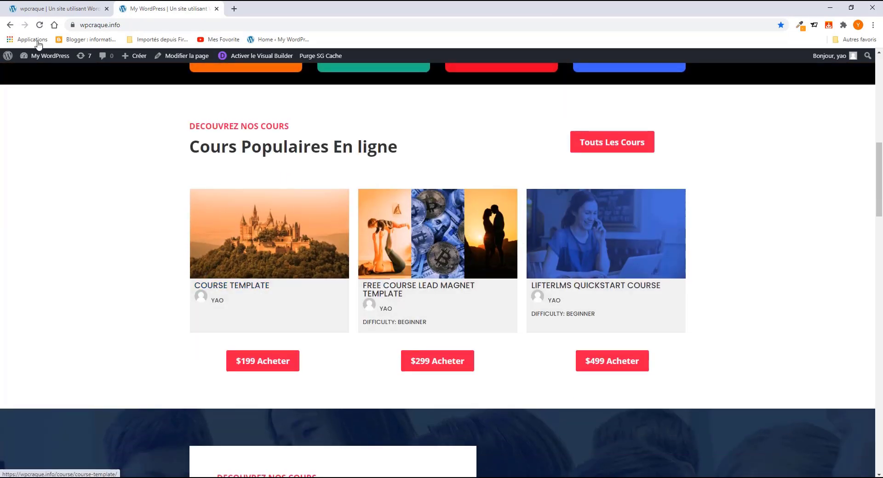
left_click(72, 10)
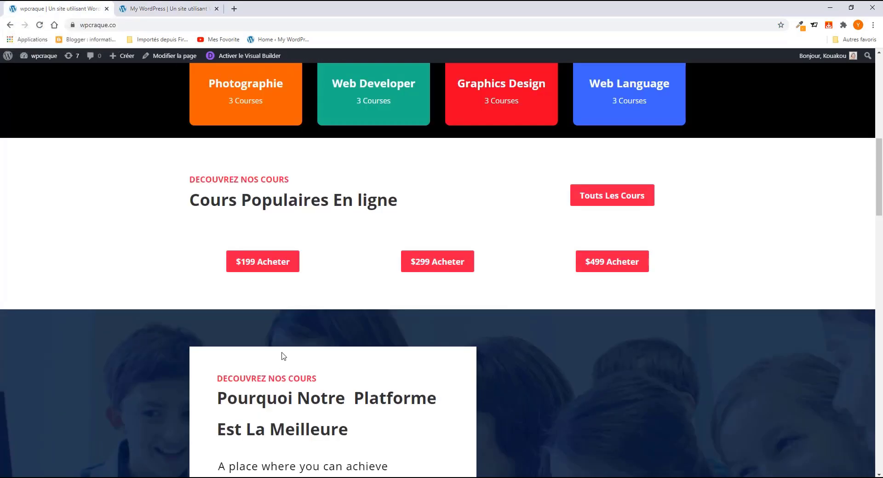
scroll(283, 355, "up", 3)
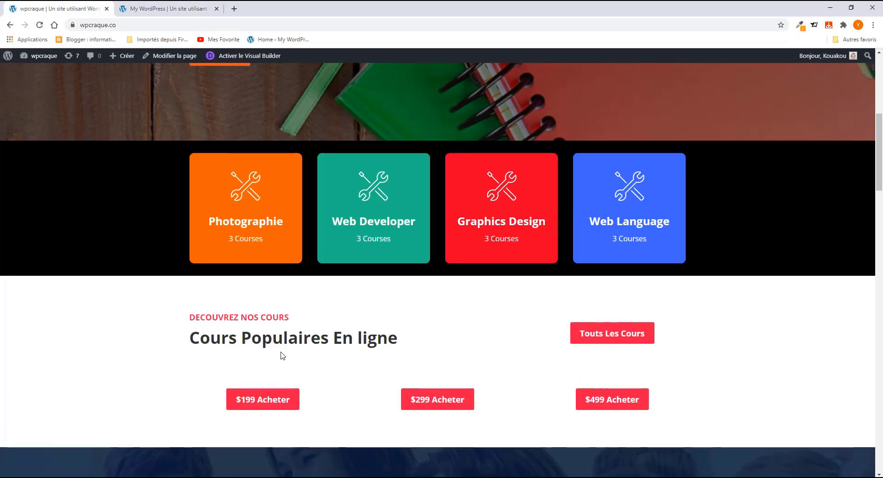
Step: Review the "Cours Populaires En ligne" section of the wpcraque.co home page, and view the site's Cours page
scroll(282, 334, "down", 2)
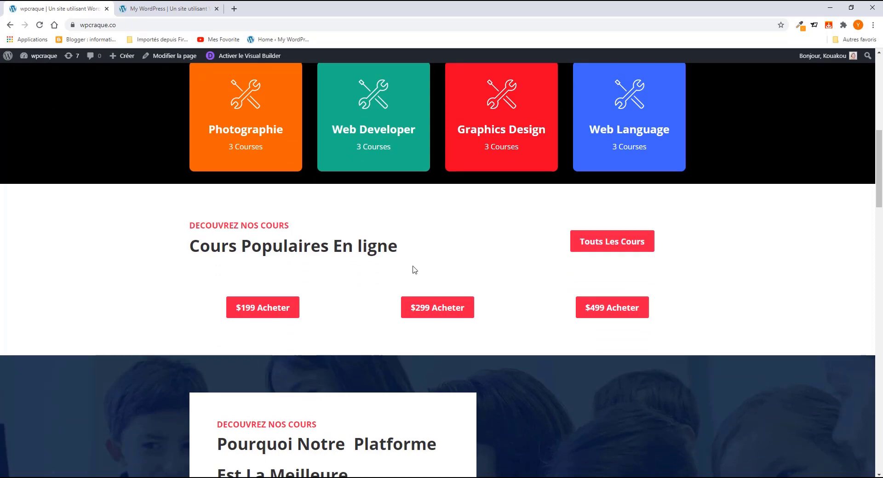
scroll(412, 346, "down", 2)
scroll(398, 339, "up", 10)
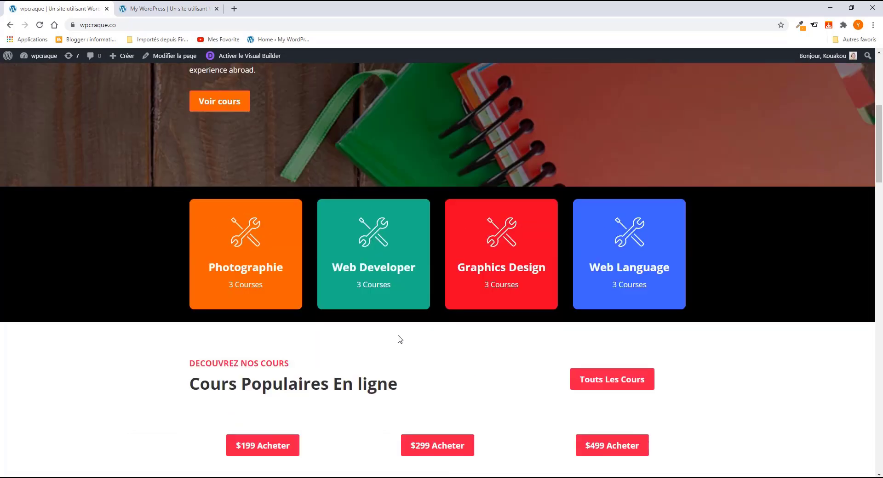
scroll(305, 191, "up", 1)
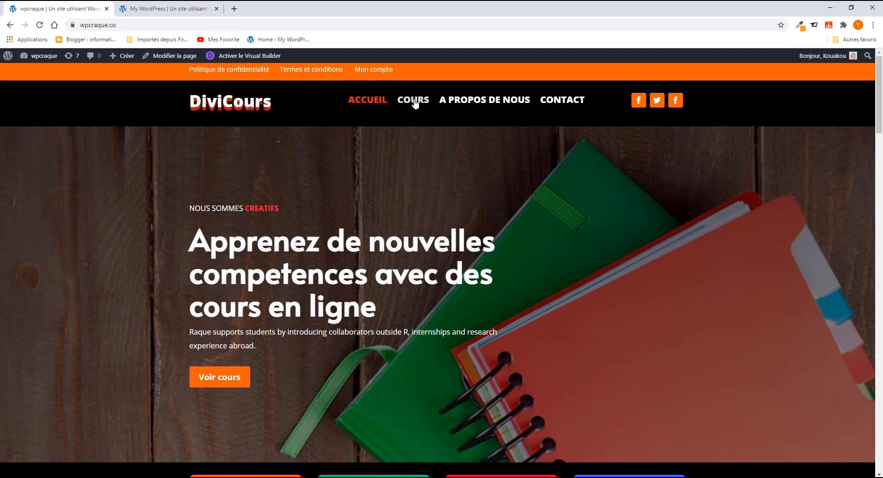
left_click(414, 101)
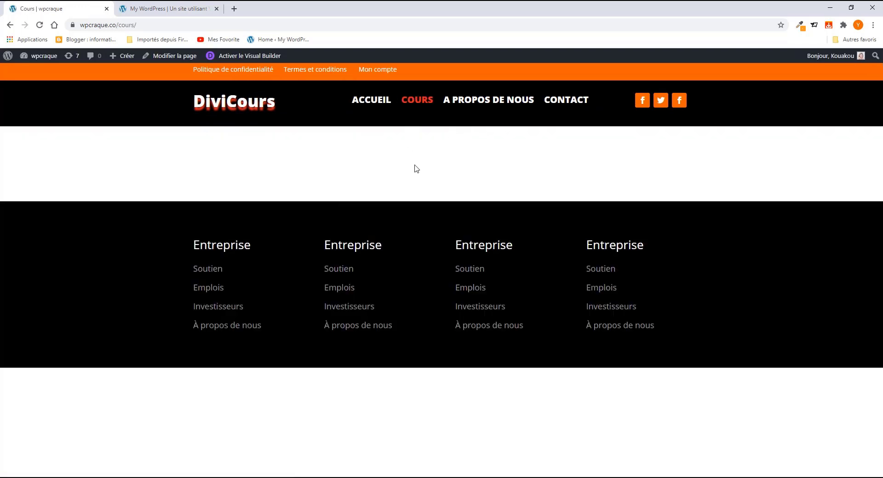
Step: Display the published Course Catalog page in a new tab from the dashboard's list of all pages
left_click(41, 59)
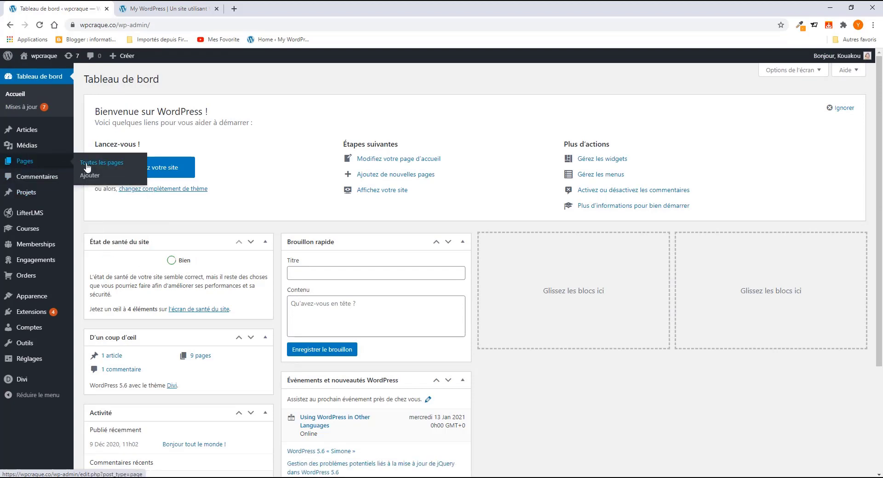
left_click(87, 166)
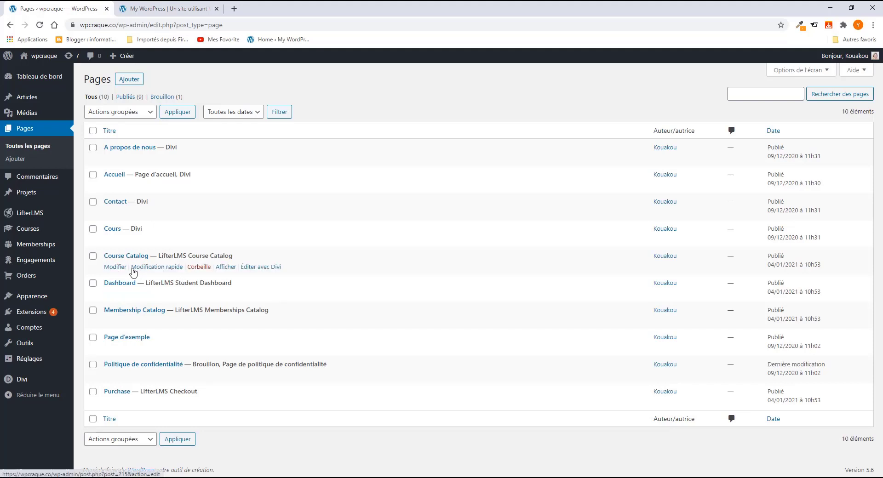
right_click(228, 272)
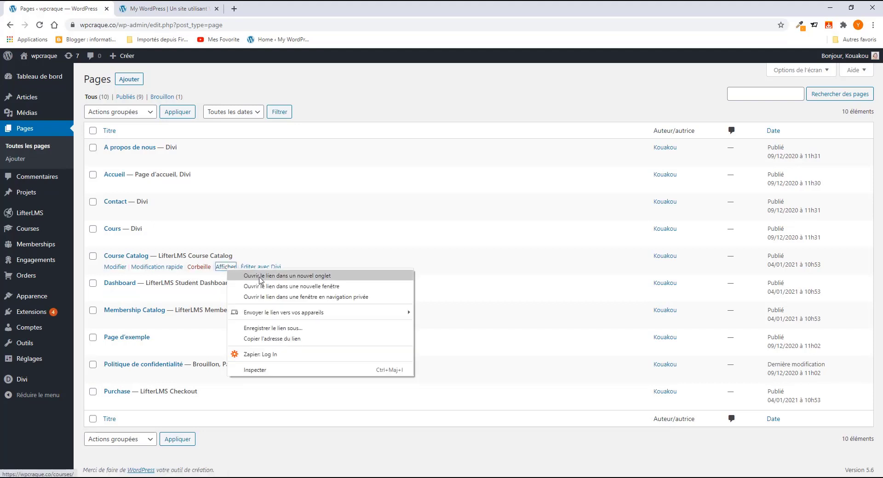
left_click(257, 276)
left_click(170, 9)
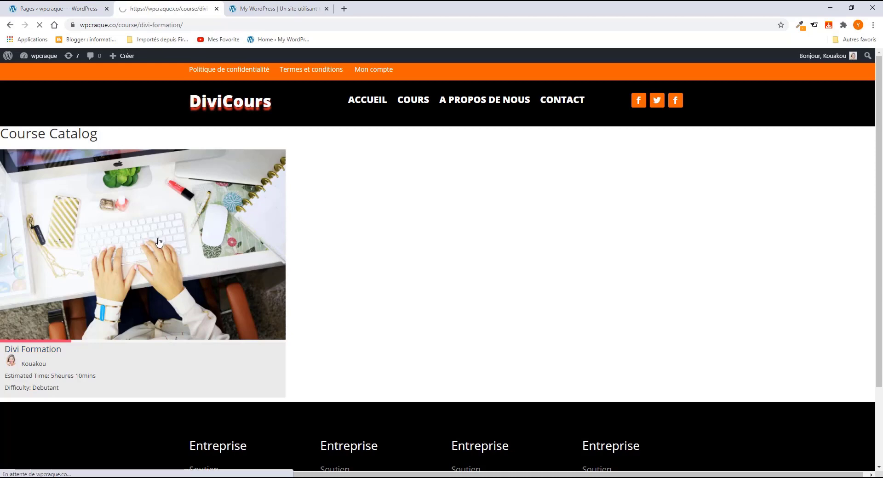
Step: Review the Divi Formation course page reached from the catalog, and return to the Course Catalog page
scroll(633, 290, "down", 2)
scroll(634, 290, "down", 3)
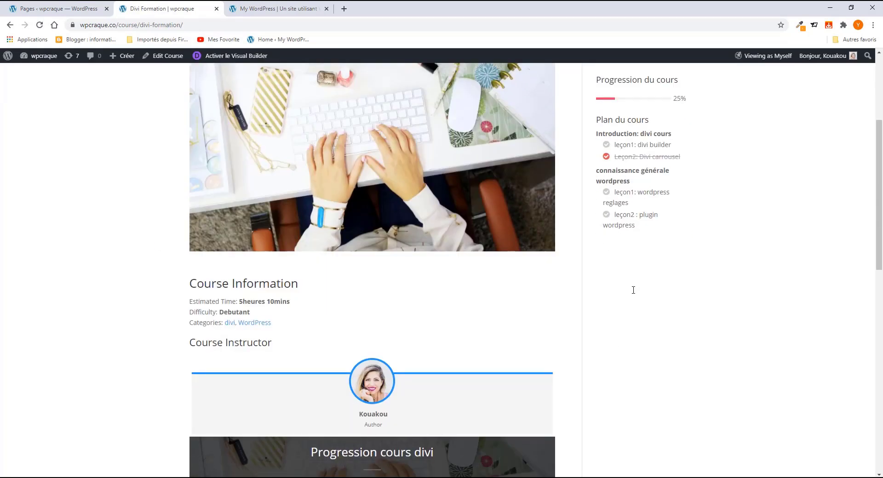
scroll(633, 290, "up", 5)
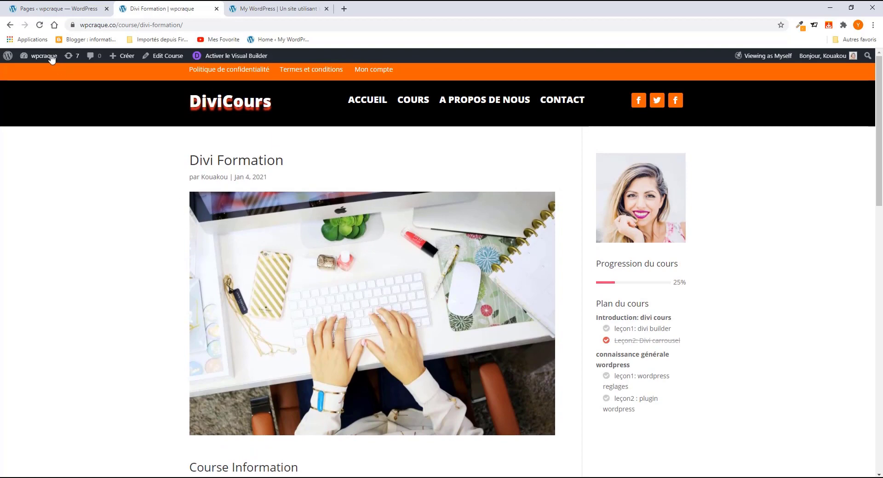
left_click(10, 25)
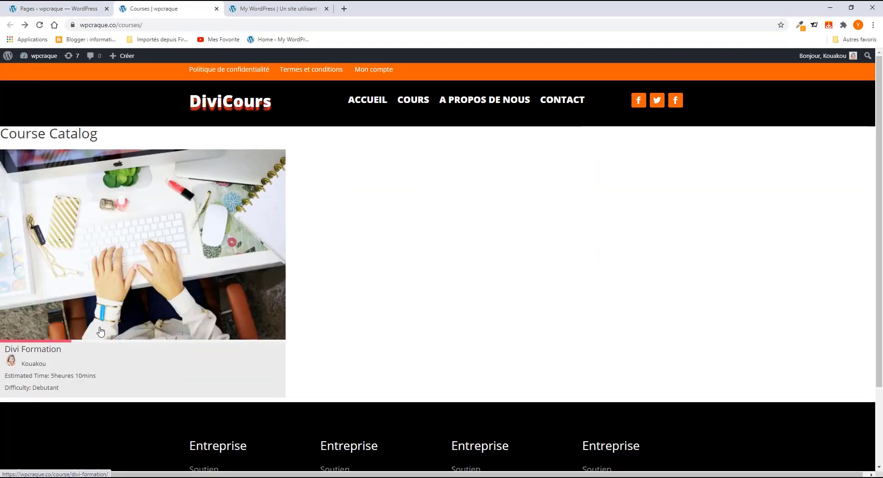
Step: Search Google in a new tab for "short code lifter lms" and open the LifterLMS Shortcodes documentation page
left_click(344, 8)
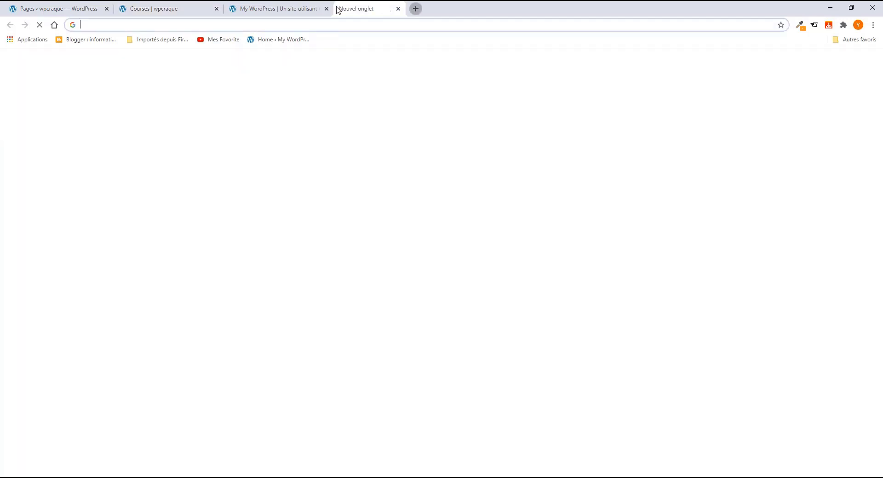
left_click(210, 26)
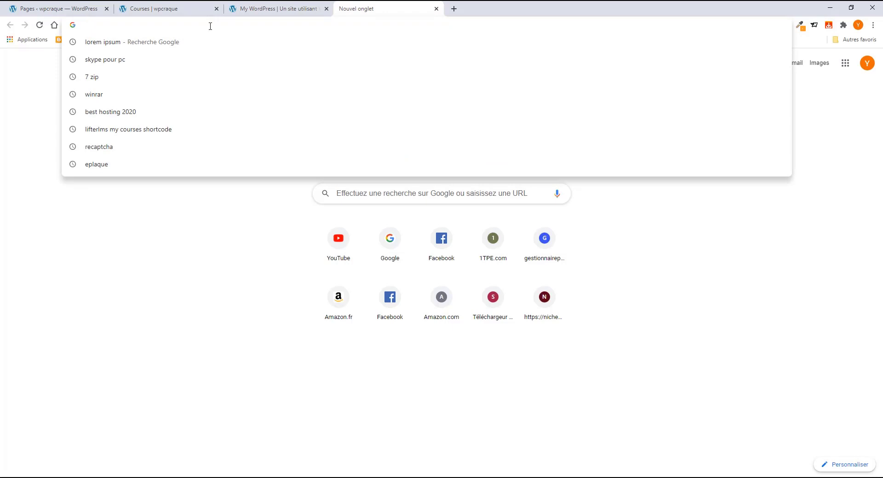
type("sho")
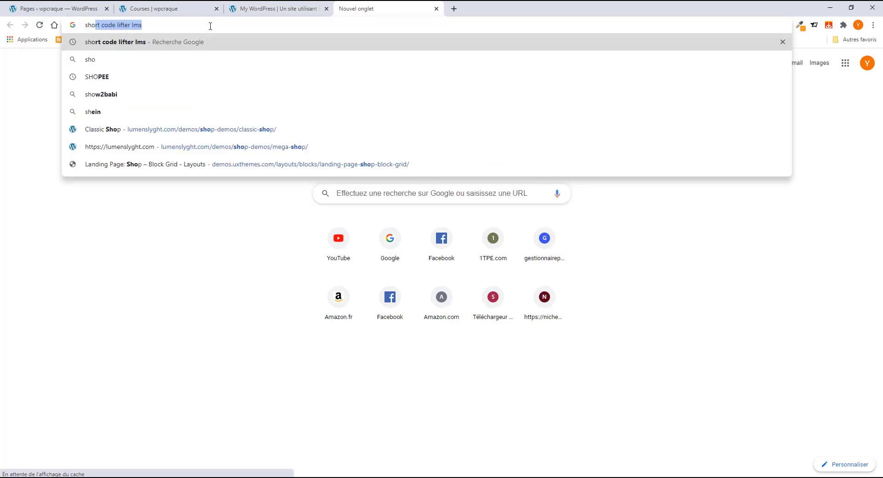
type("rt code lifter lms")
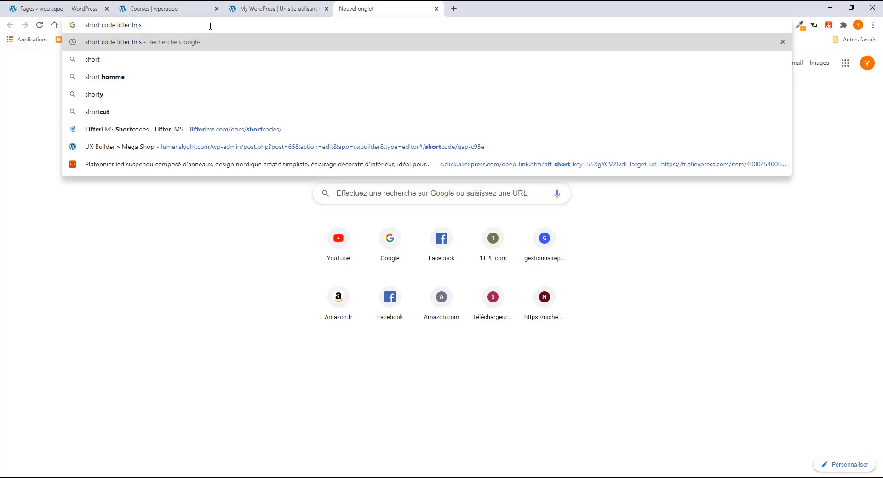
key("Return")
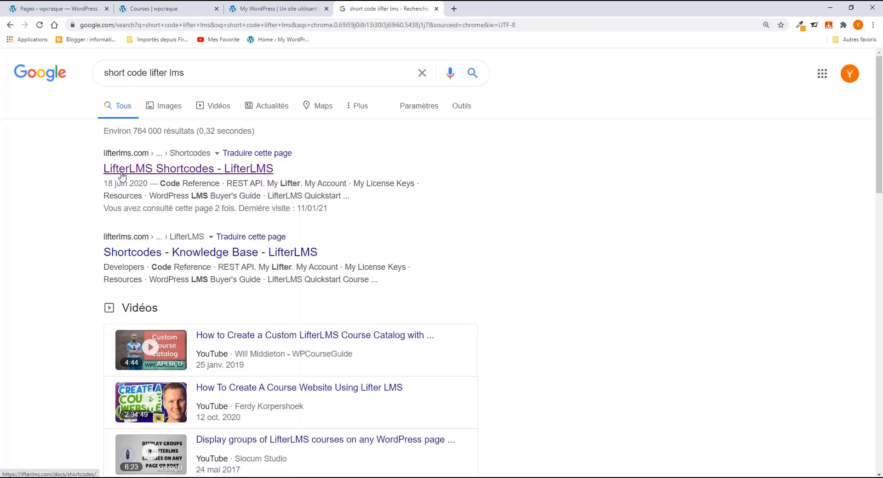
left_click(157, 176)
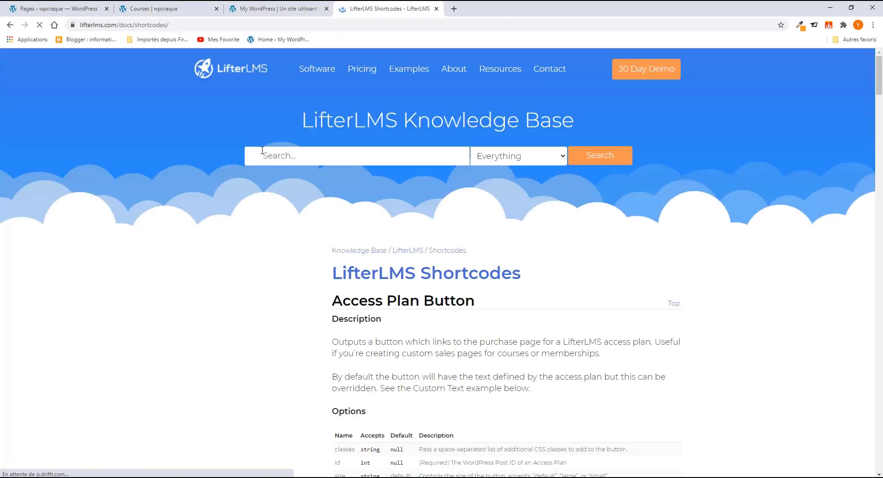
Step: Examine the access plan button, checkout and course author entries in the LifterLMS shortcodes documentation, including their usage examples
scroll(342, 237, "down", 1)
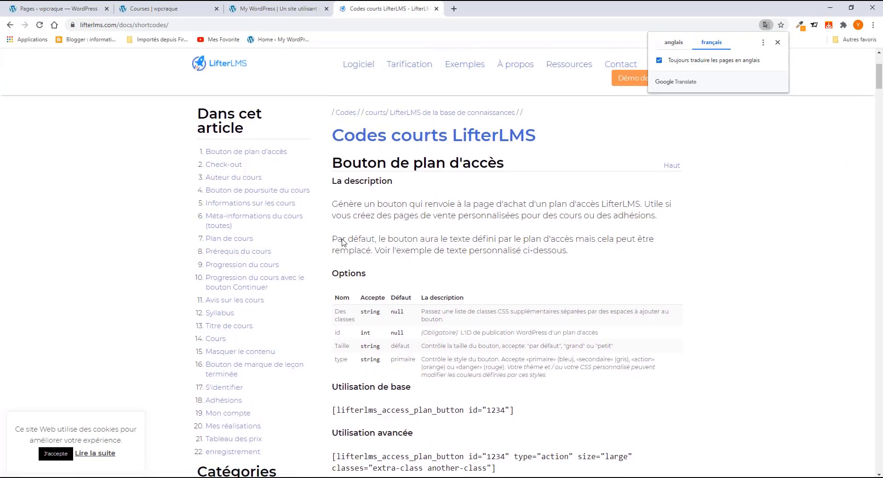
scroll(395, 206, "down", 3)
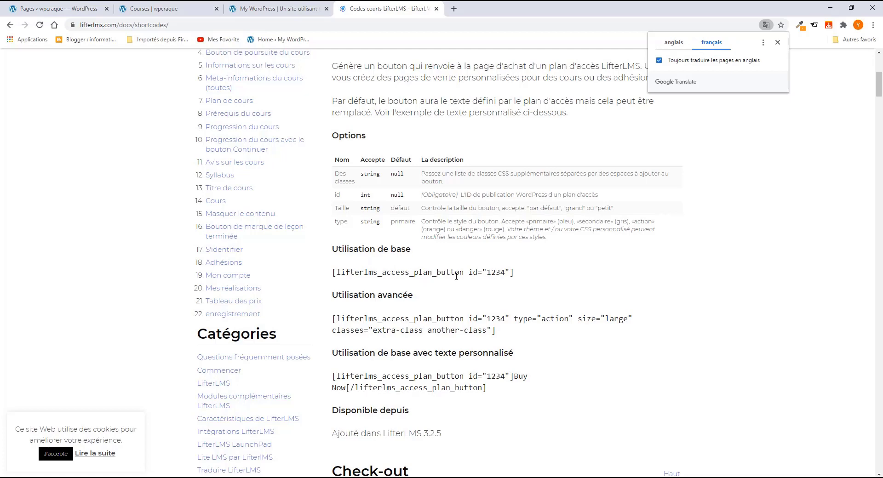
scroll(492, 282, "down", 2)
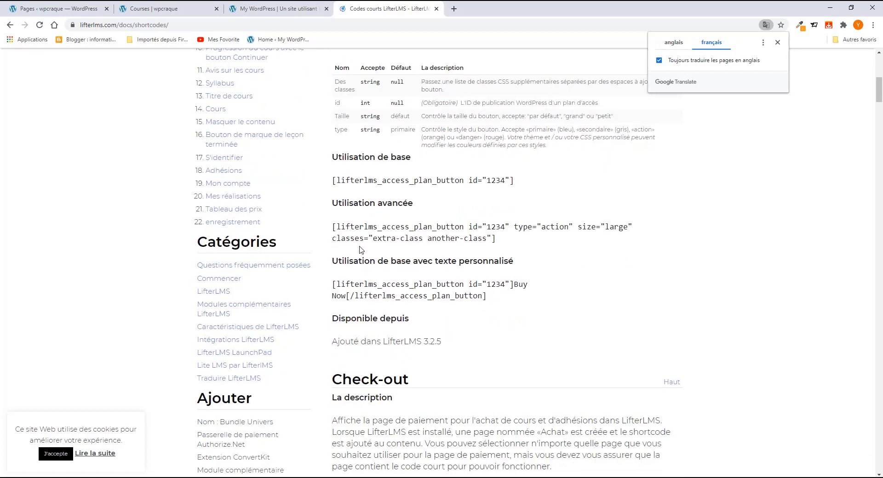
scroll(362, 250, "down", 2)
scroll(362, 251, "down", 5)
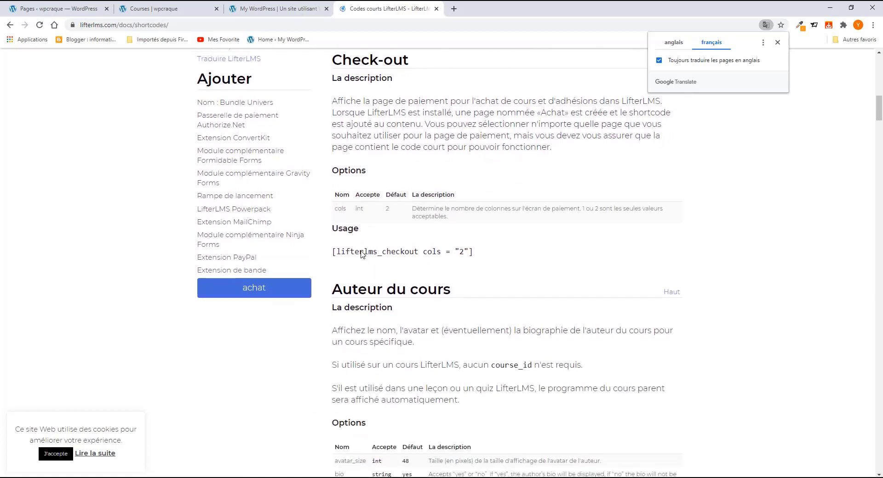
scroll(362, 253, "down", 3)
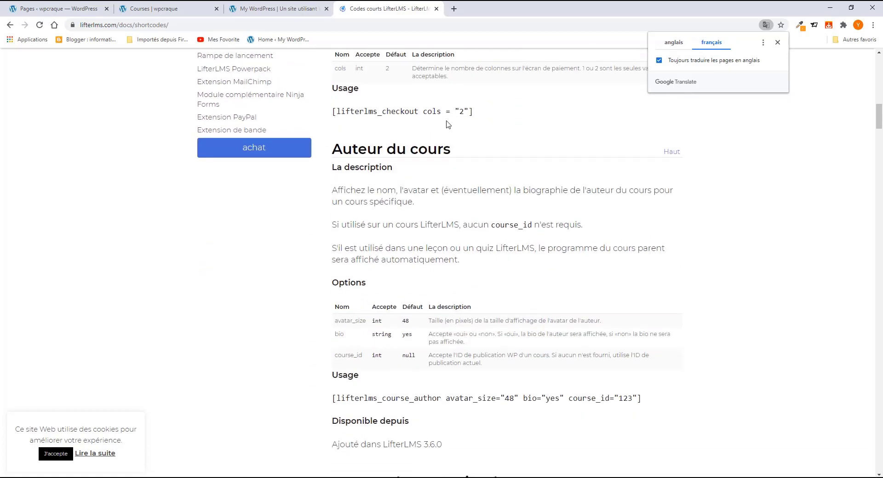
scroll(404, 198, "down", 4)
scroll(405, 203, "up", 5)
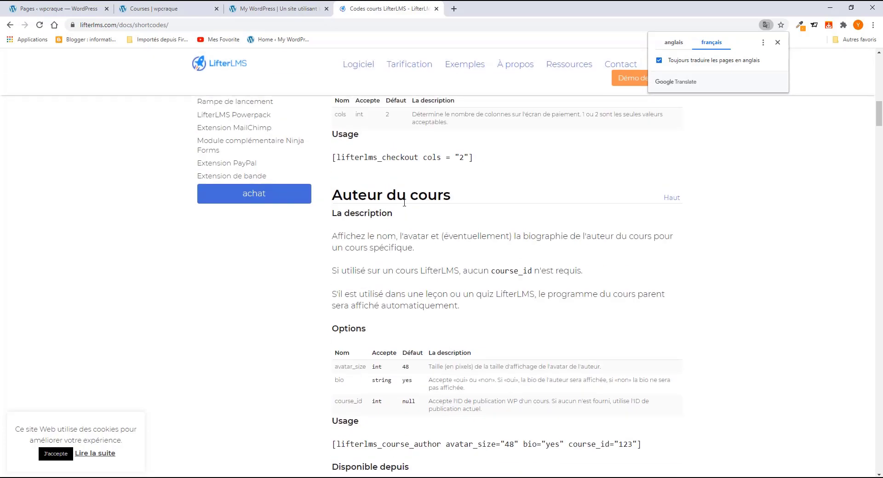
left_click_drag(476, 158, 333, 153)
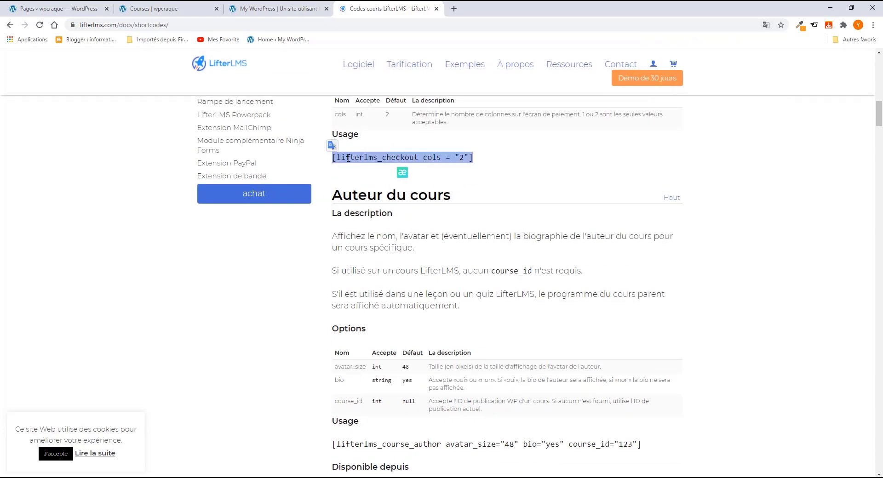
Step: Copy the shortcode [lifterlms_course_meta_info course_id="123"] from the course meta information entry of the documentation
scroll(432, 233, "down", 8)
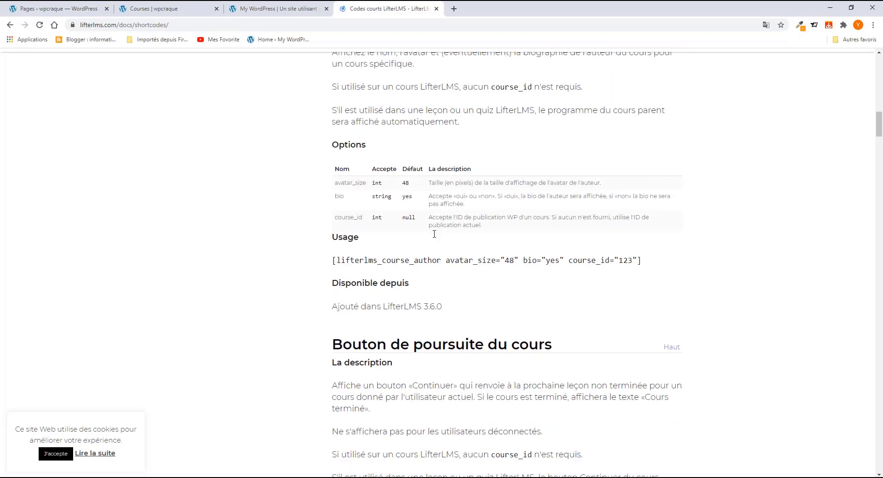
scroll(432, 234, "down", 6)
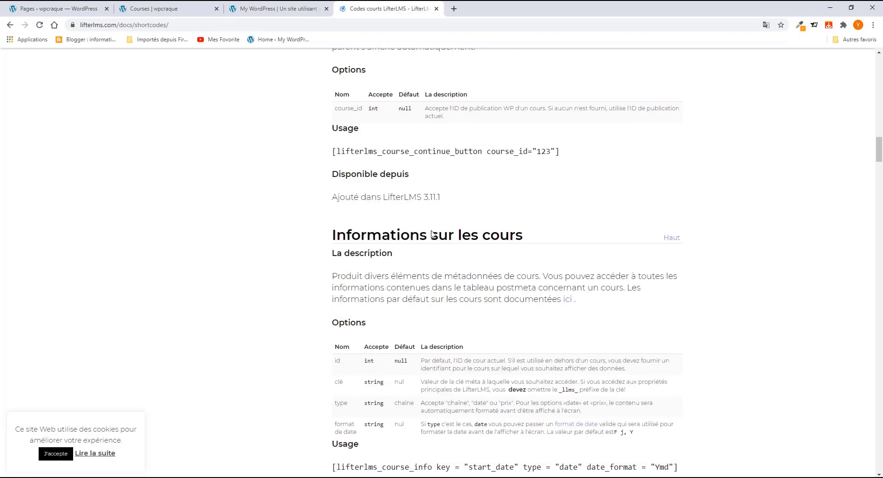
scroll(450, 166, "down", 9)
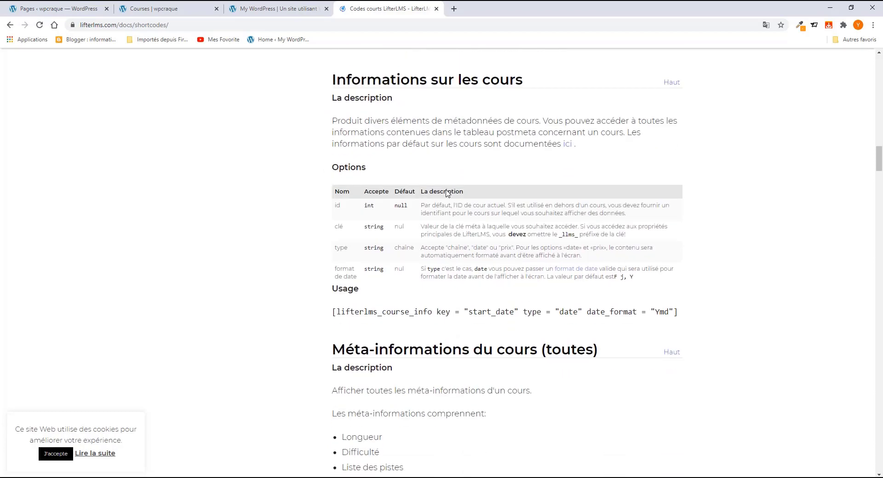
scroll(446, 193, "down", 6)
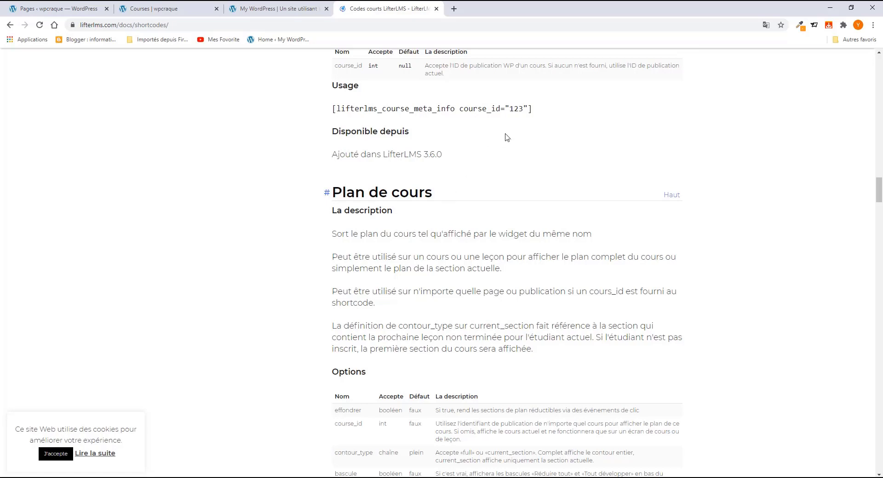
left_click_drag(532, 111, 330, 111)
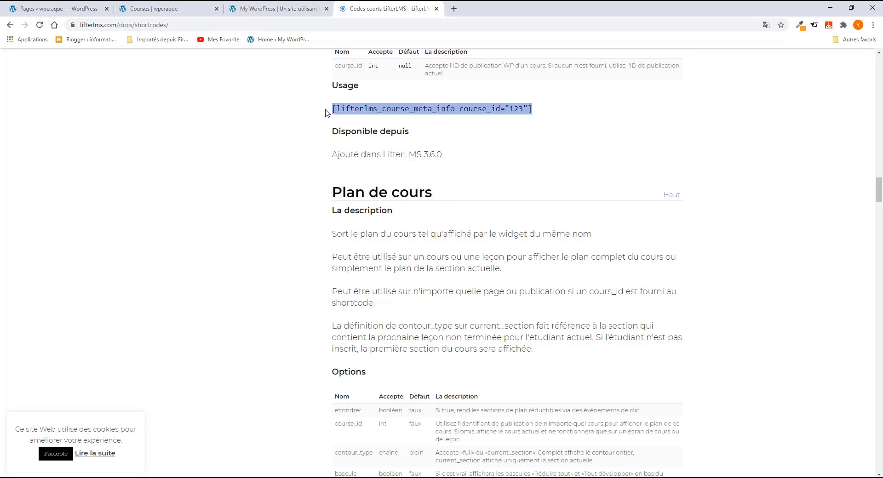
right_click(380, 114)
left_click(400, 120)
Step: Open the wpcraque.co home page in the Divi Visual Builder and open the settings of the empty text module above the Acheter buttons
left_click(143, 10)
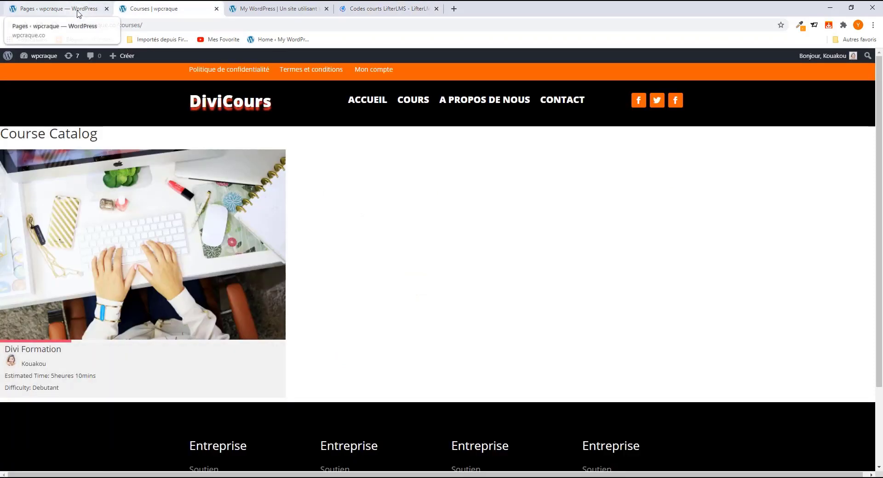
left_click(230, 101)
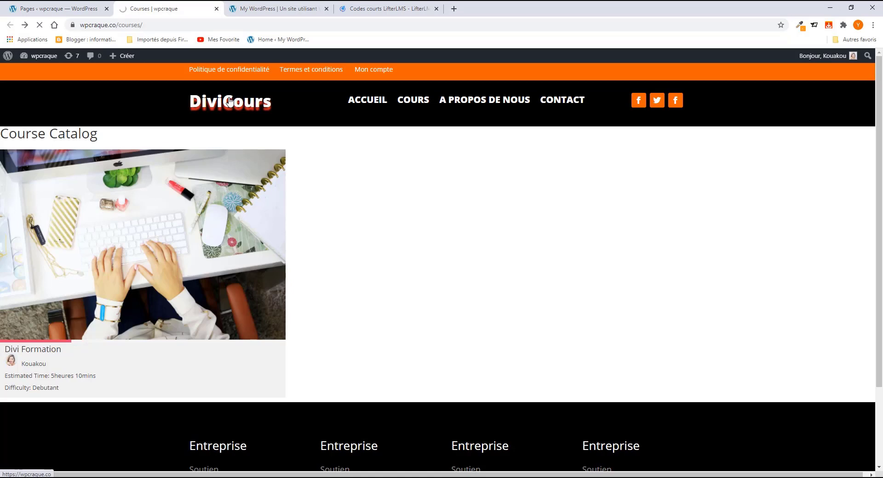
scroll(248, 188, "down", 8)
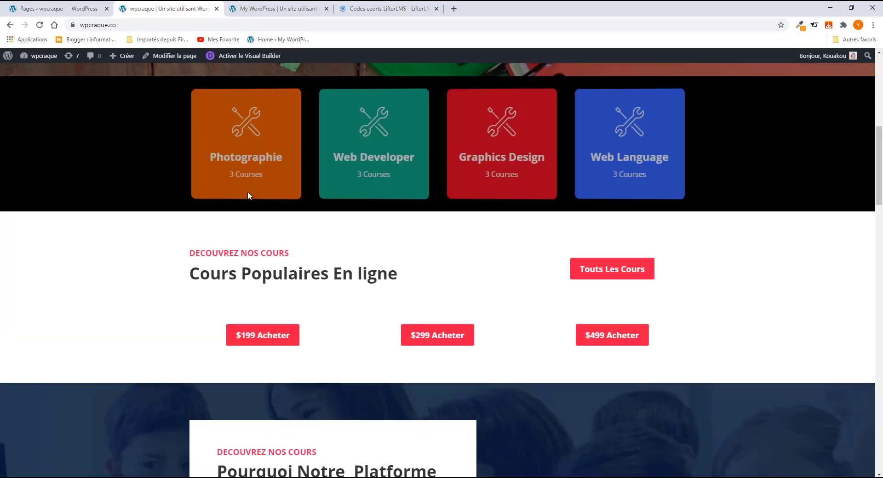
scroll(248, 192, "down", 3)
scroll(361, 188, "up", 2)
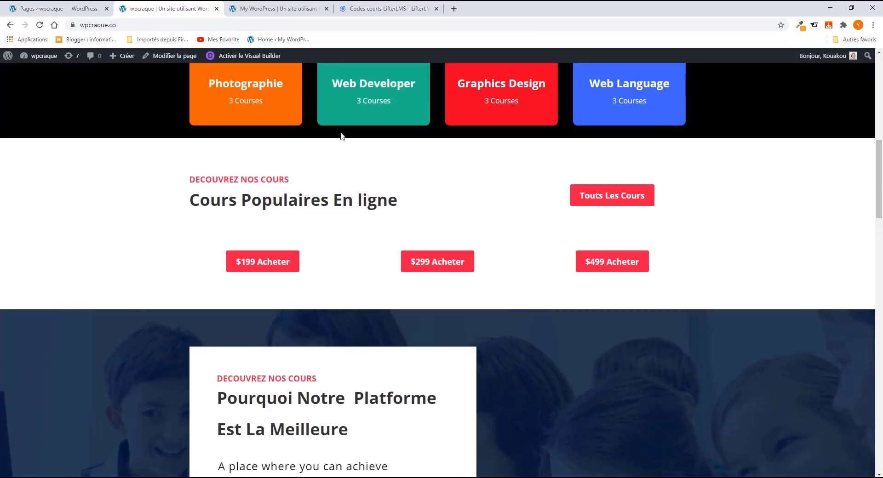
left_click(234, 59)
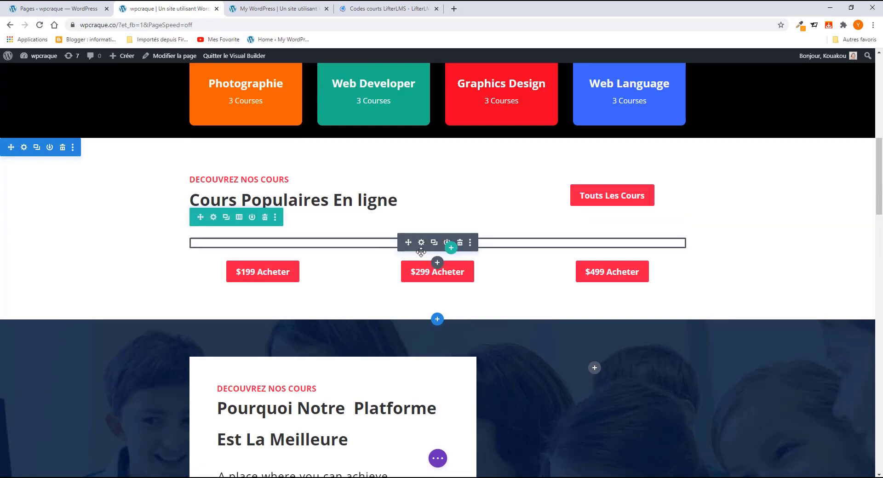
left_click(421, 242)
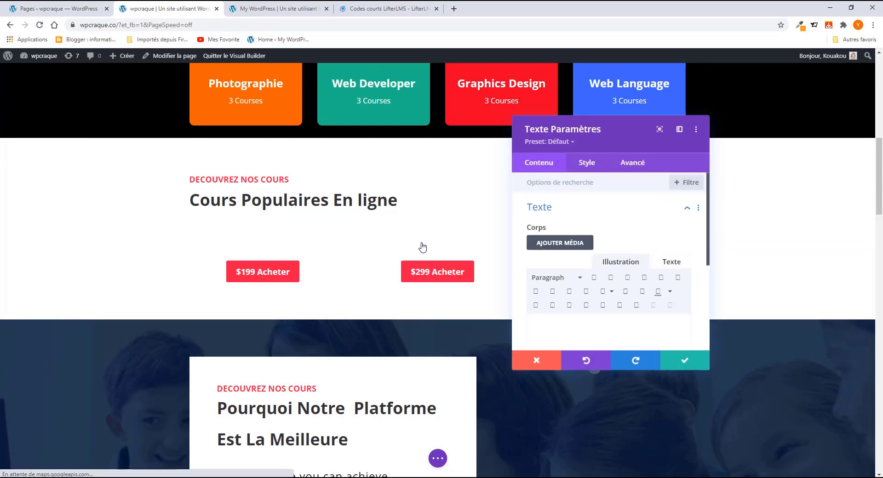
Step: Fill the empty text module above the Acheter buttons with the shortcode [lifterlms_courses] and save the module settings
scroll(577, 253, "down", 5)
scroll(578, 238, "up", 1)
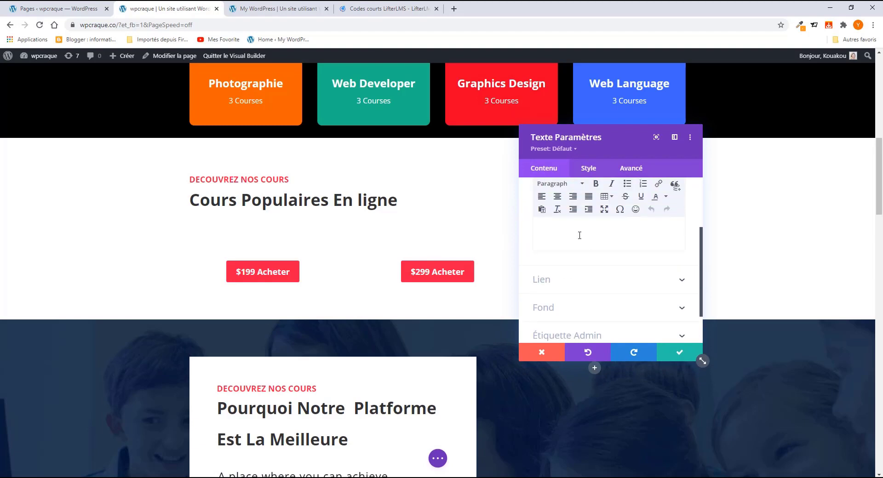
key("ctrl+v")
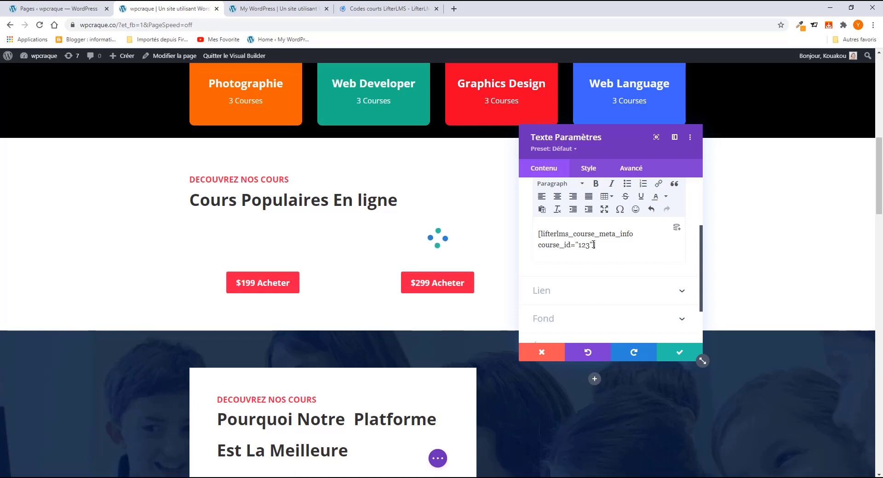
mouse_move(593, 245)
left_mouse_down()
mouse_move(580, 244)
mouse_move(596, 232)
left_mouse_up()
key("BackSpace")
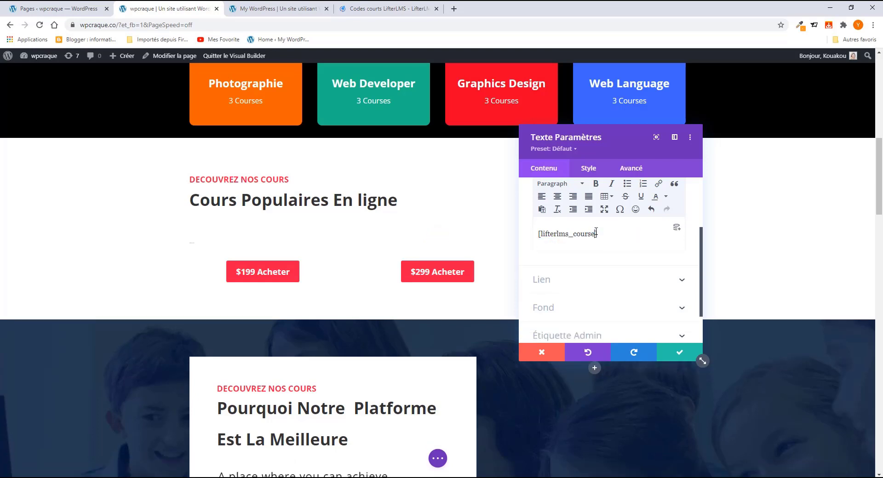
type("s]")
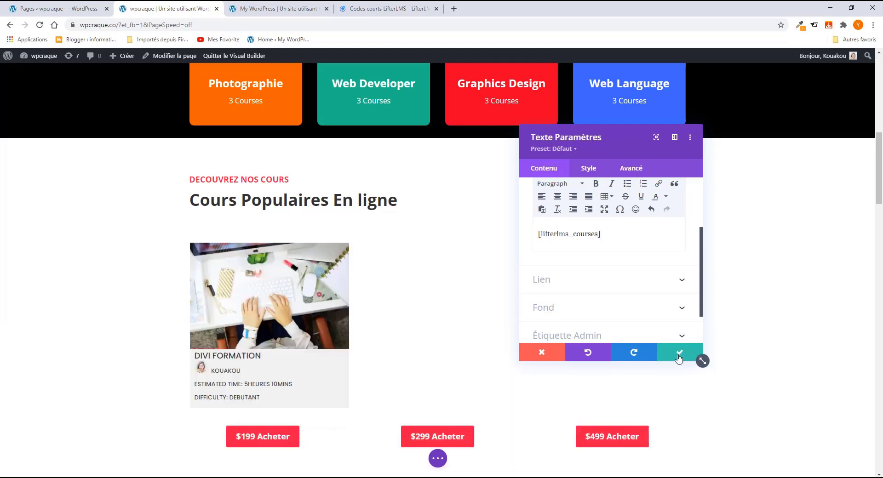
left_click(678, 359)
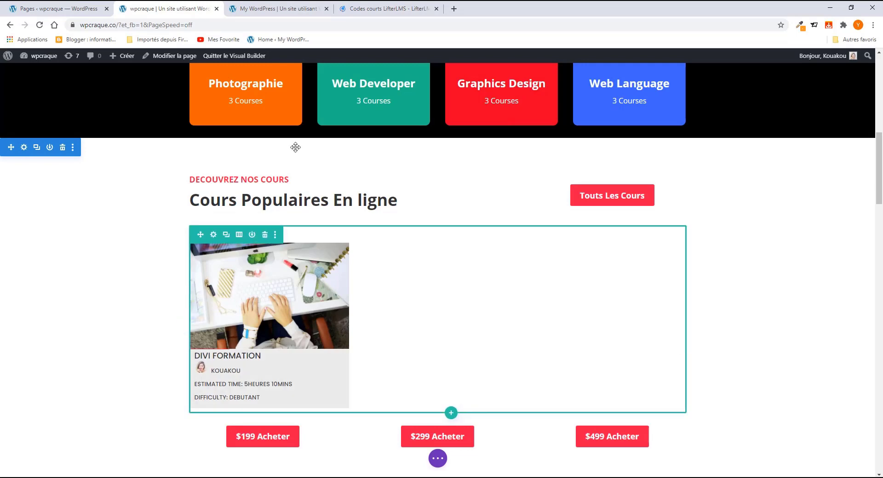
Step: Compare the popular-courses section with the wpcraque.info reference site, check the course information entry in the LifterLMS shortcodes documentation, and return to the wpcraque.co home page
left_click(259, 8)
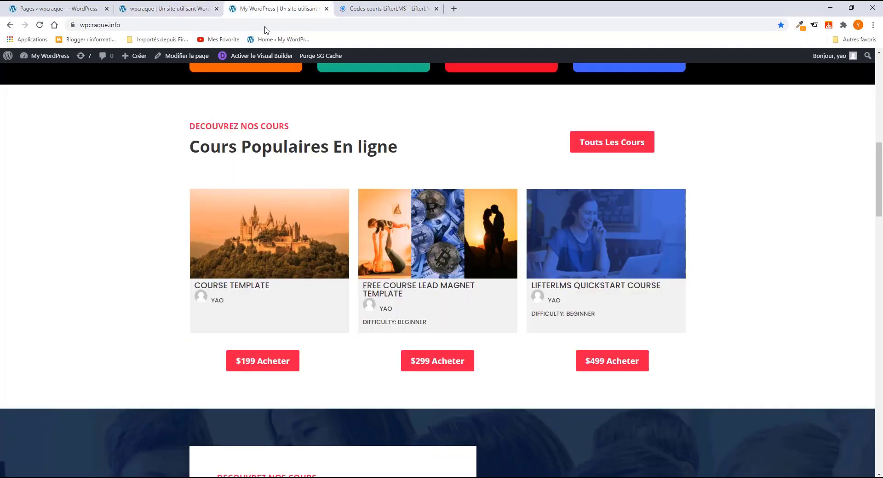
scroll(336, 214, "up", 2)
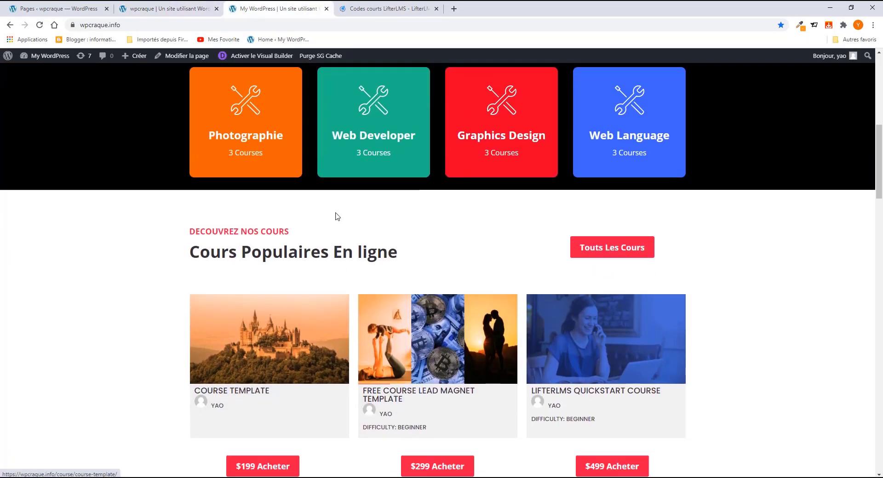
scroll(336, 216, "down", 2)
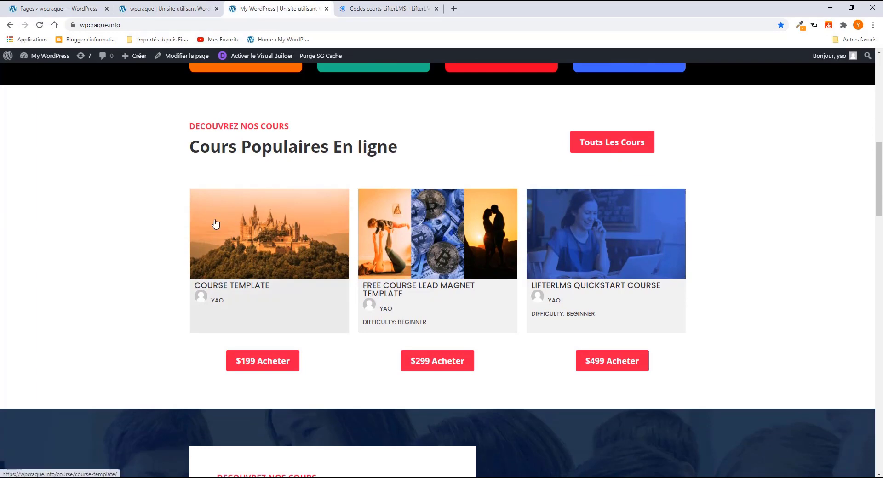
left_click(139, 9)
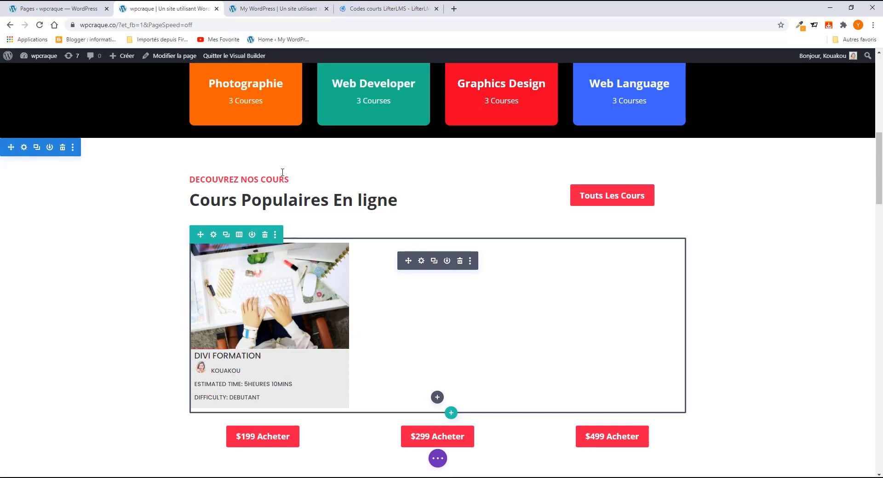
left_click(378, 14)
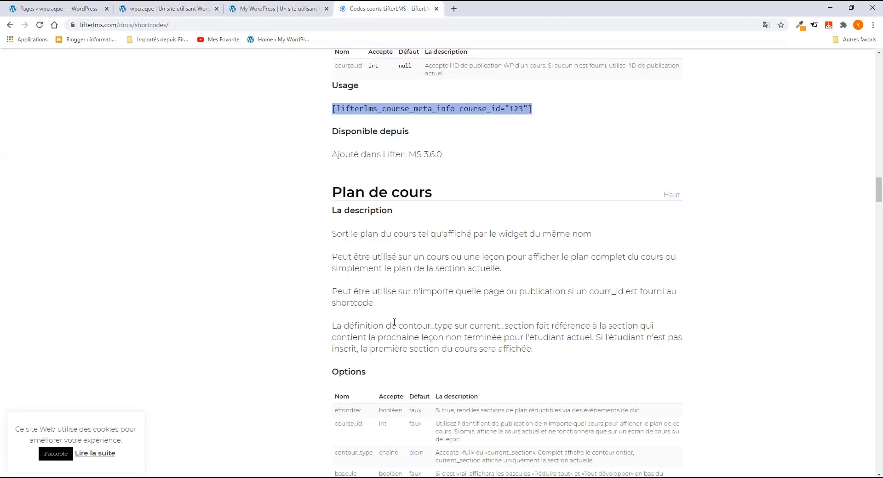
scroll(381, 294, "up", 13)
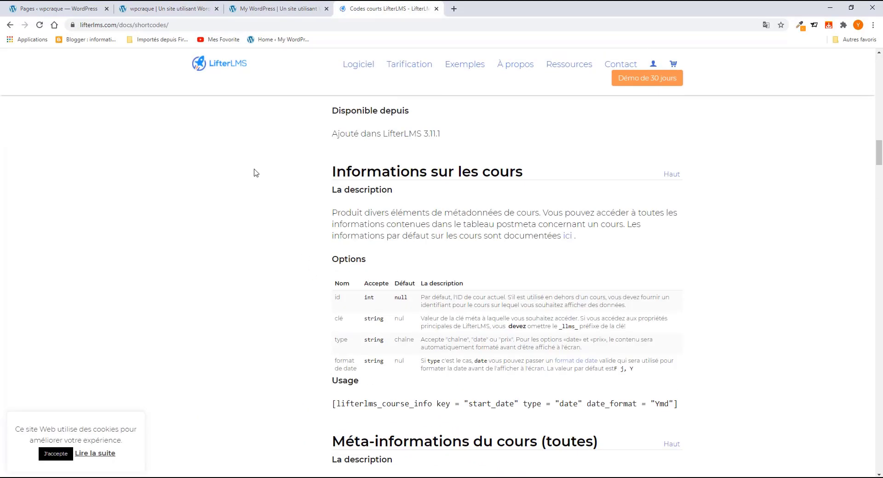
left_click(150, 9)
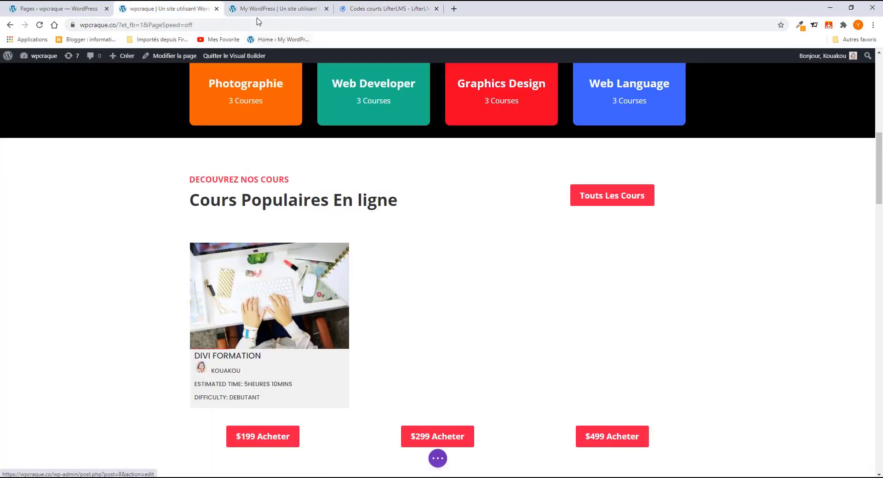
scroll(283, 248, "up", 9)
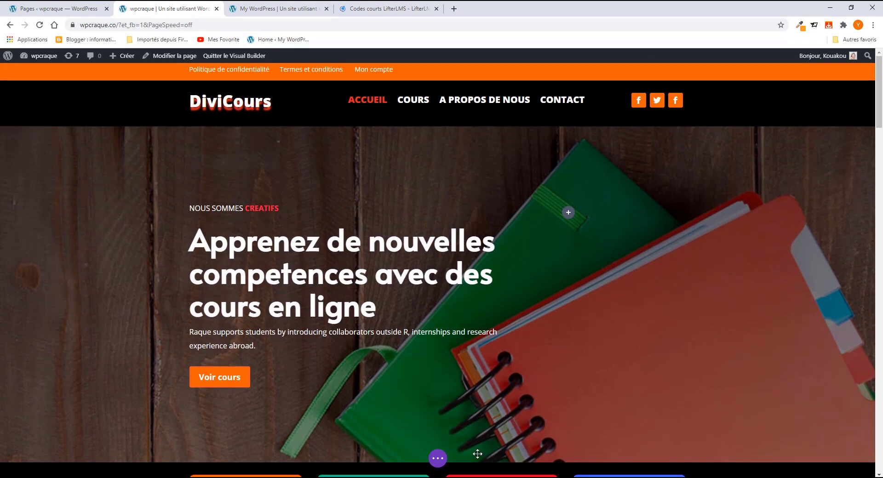
Step: Save the home page layout and load the live page at wpcraque.co without the builder parameters to check the popular courses section
left_click(439, 459)
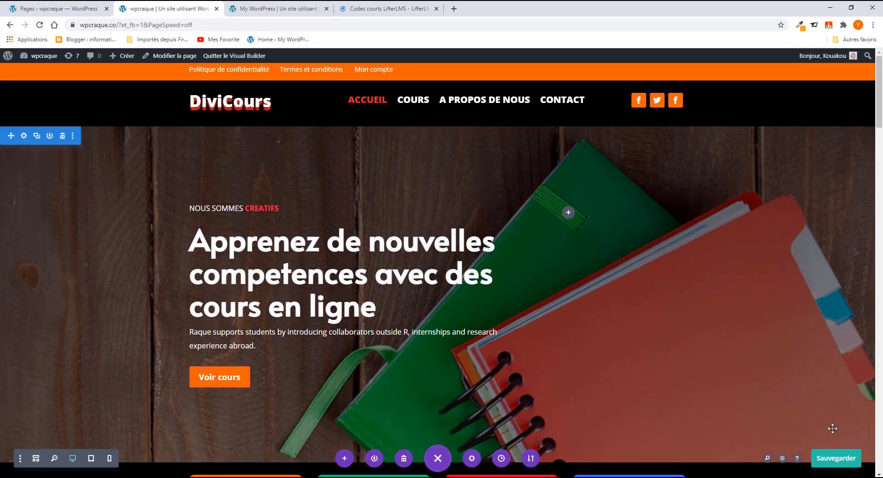
left_click(825, 459)
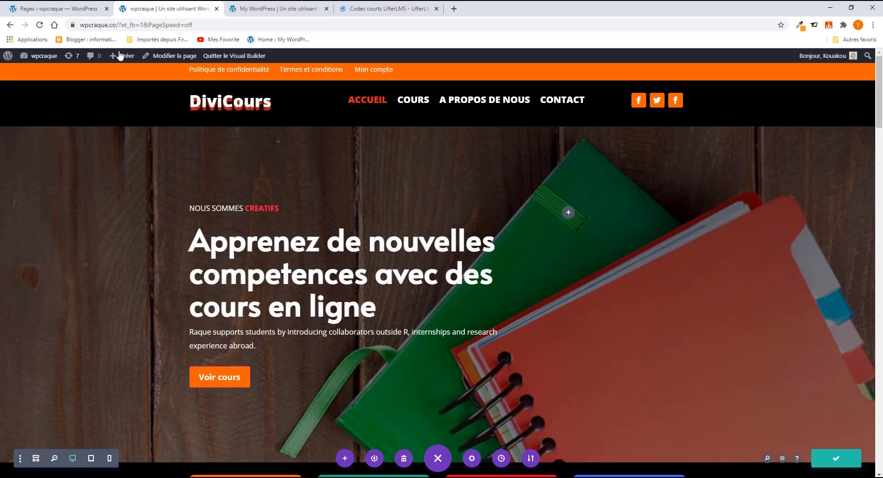
left_click_drag(116, 24, 303, 25)
key("BackSpace")
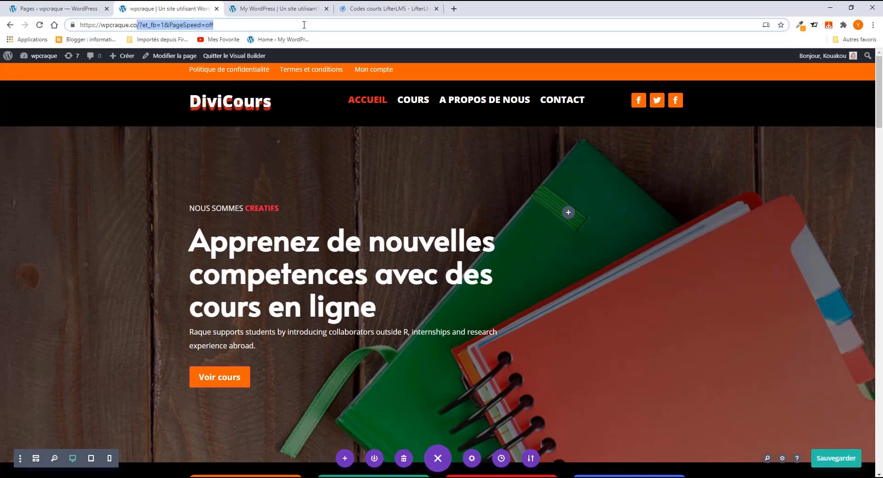
key("Return")
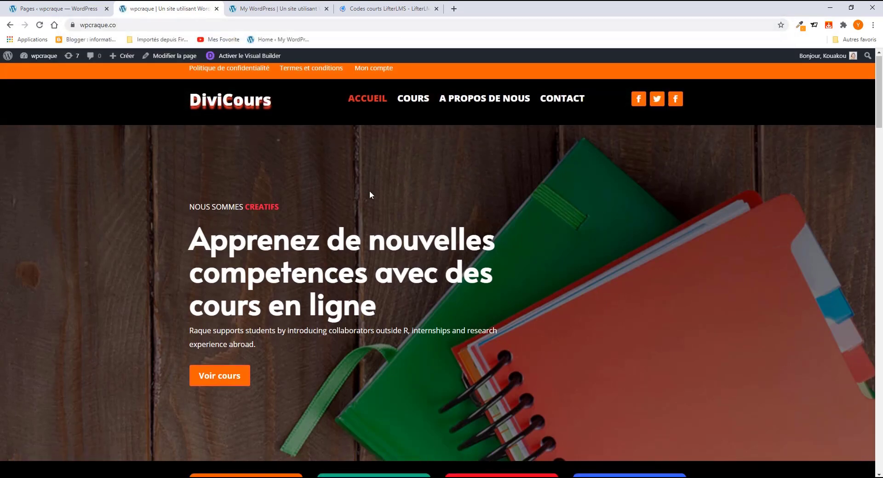
scroll(360, 203, "down", 10)
scroll(360, 205, "up", 4)
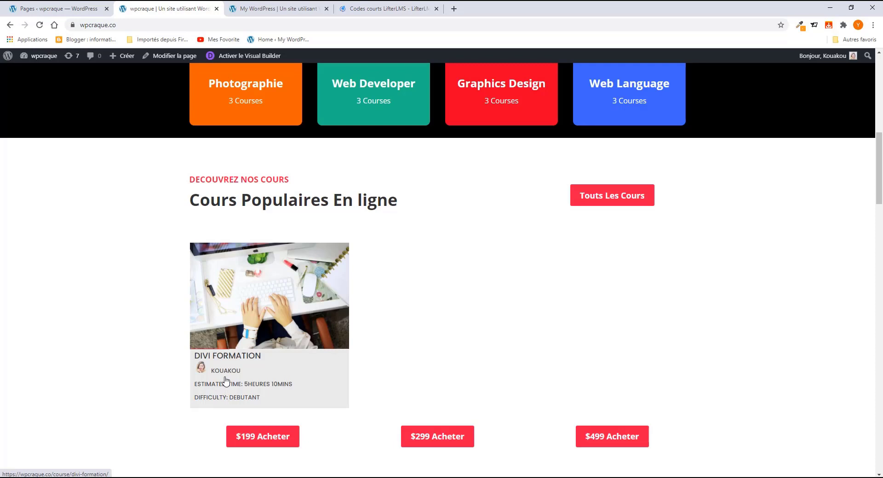
Step: Look over the course information shortcodes in the LifterLMS documentation
left_click(371, 9)
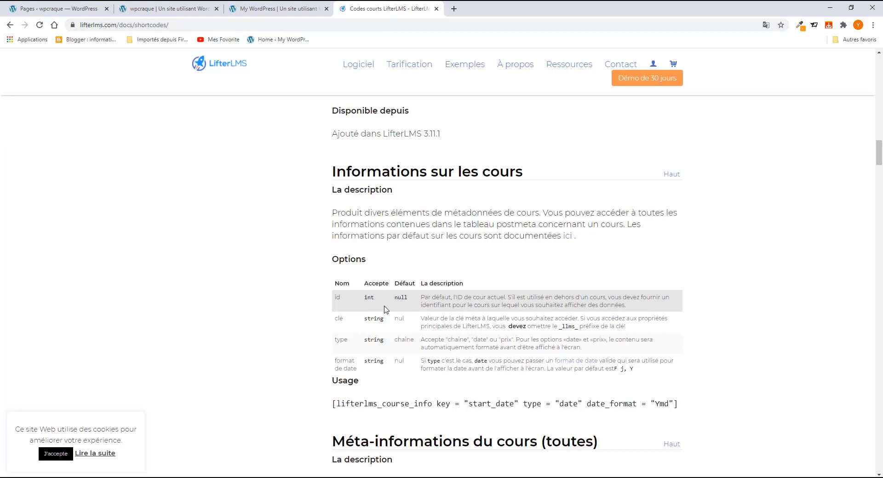
scroll(401, 284, "down", 3)
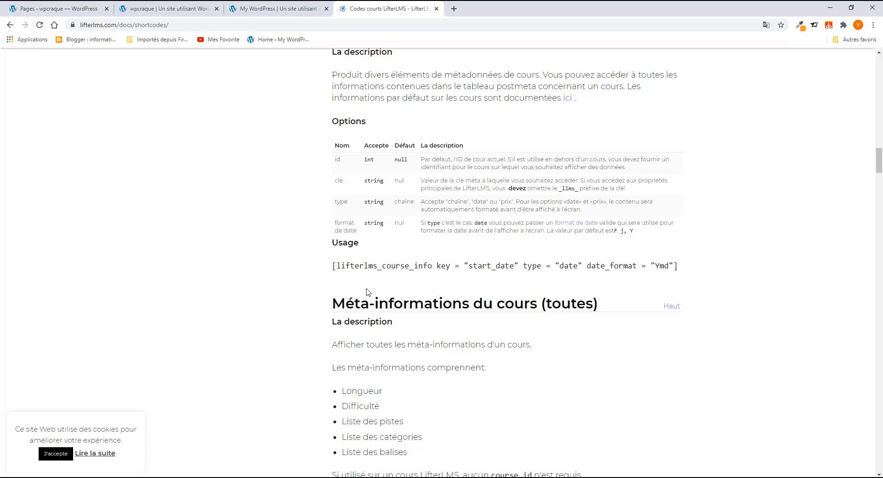
left_click(161, 8)
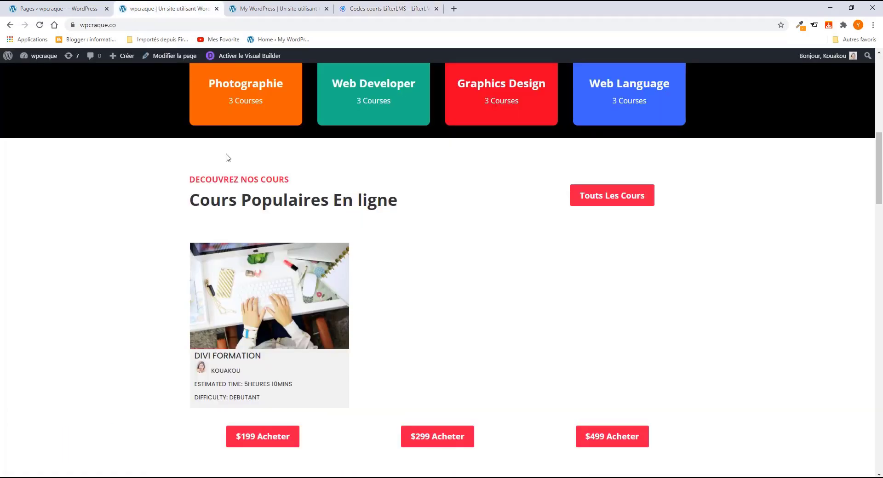
Step: Open the Cours page on wpcraque.co and examine the reference Cours page on wpcraque.info
scroll(227, 161, "up", 5)
scroll(227, 161, "up", 5)
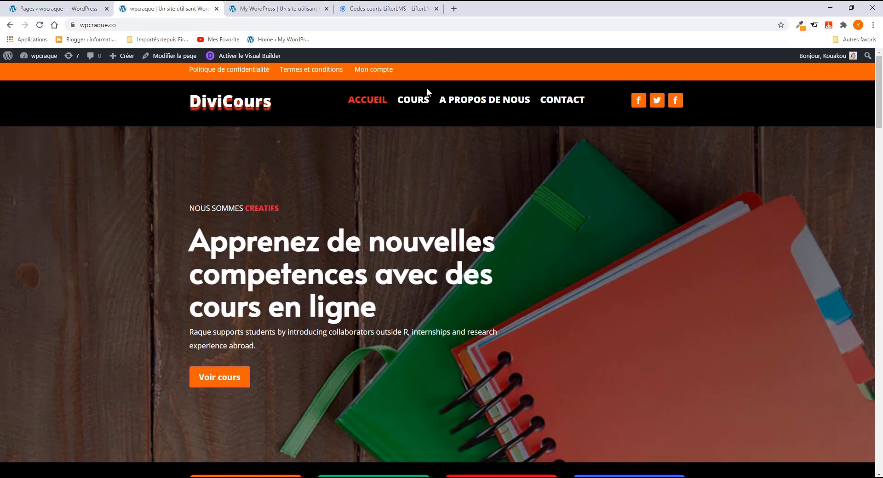
left_click(416, 102)
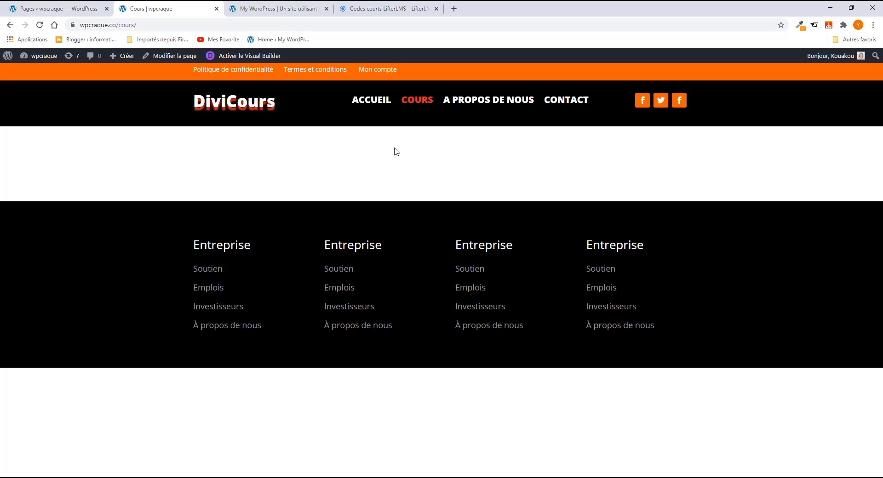
left_click(262, 7)
scroll(349, 154, "up", 5)
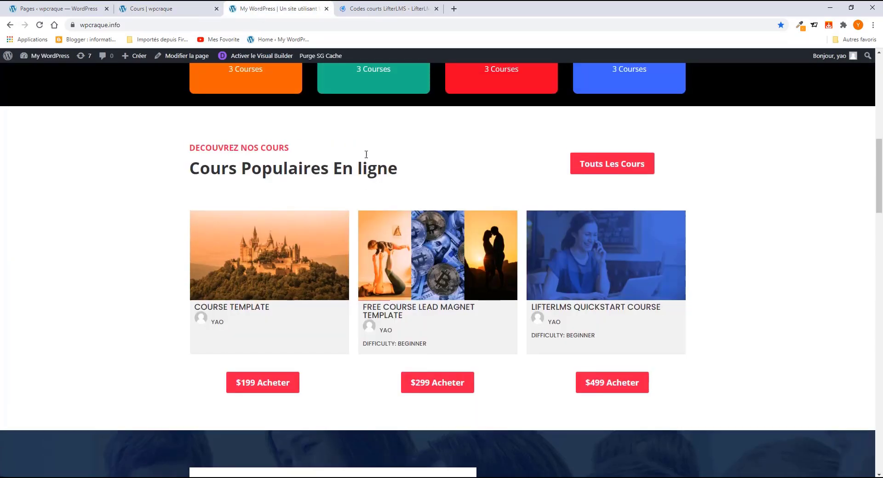
scroll(366, 154, "up", 2)
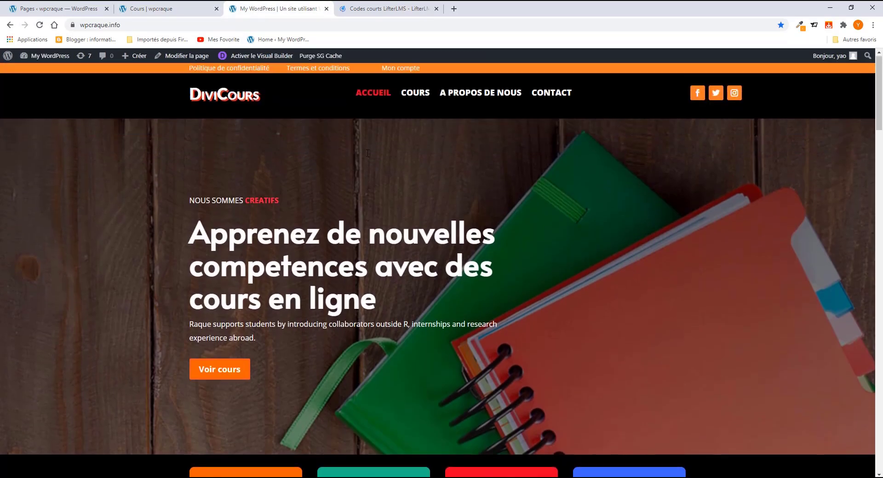
left_click(411, 94)
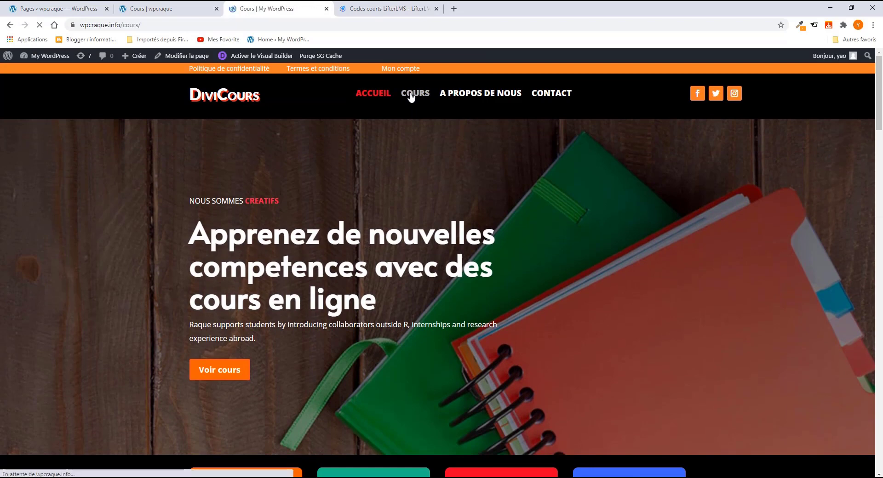
scroll(405, 117, "down", 4)
scroll(401, 124, "up", 3)
scroll(401, 123, "up", 1)
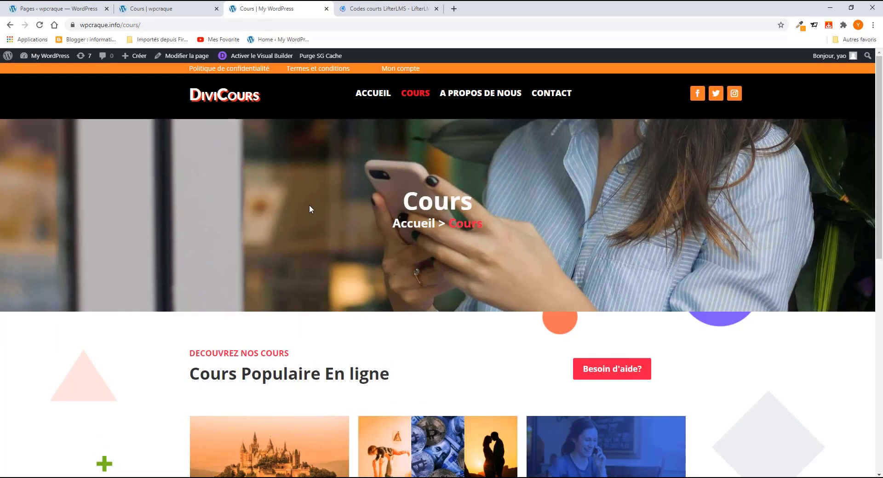
Step: Start building the wpcraque.co Cours page from scratch in the Visual Builder with a single-column row
left_click(180, 9)
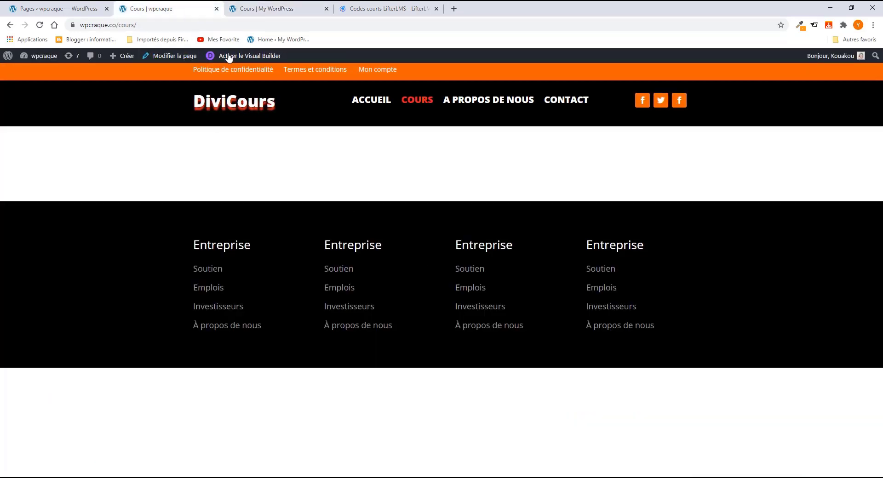
left_click(210, 56)
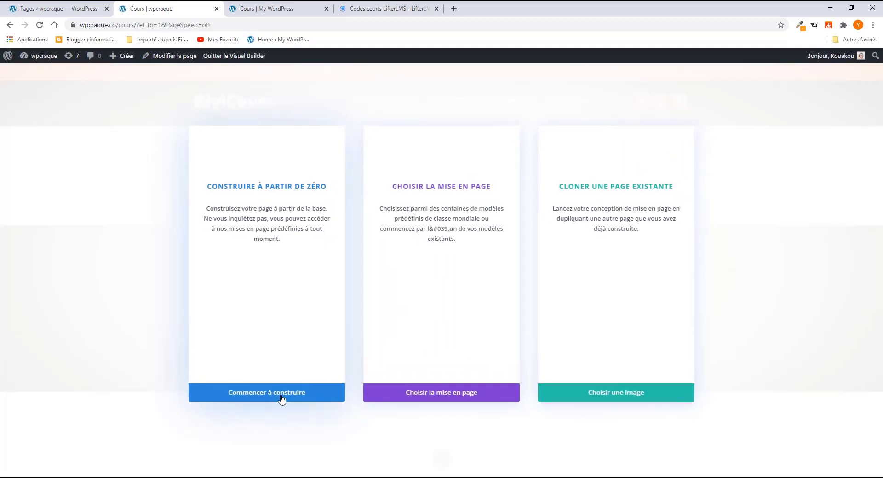
left_click(282, 398)
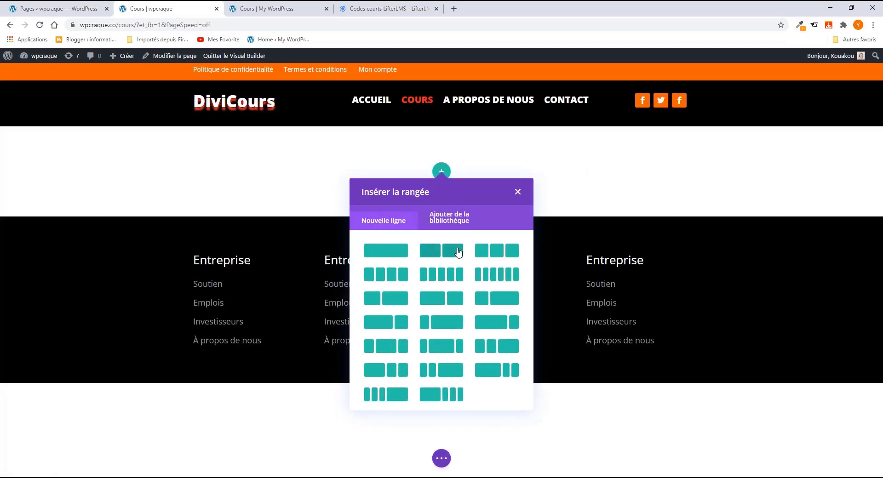
left_click(269, 7)
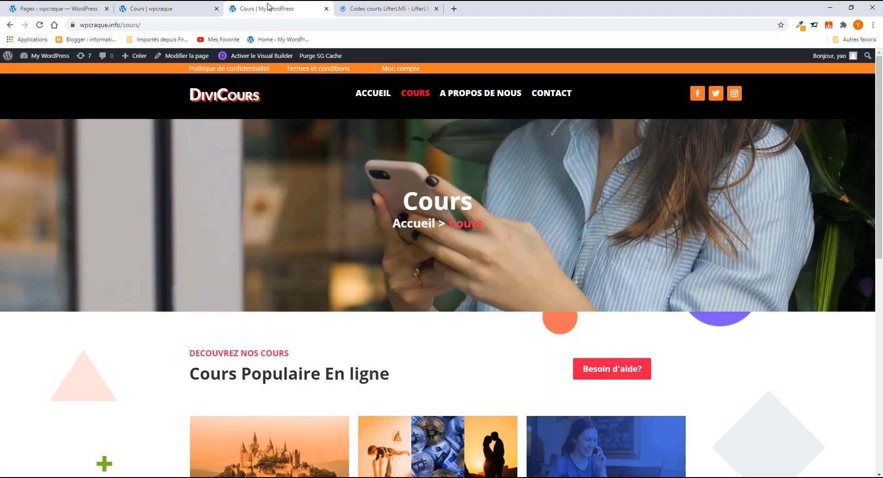
left_click(143, 8)
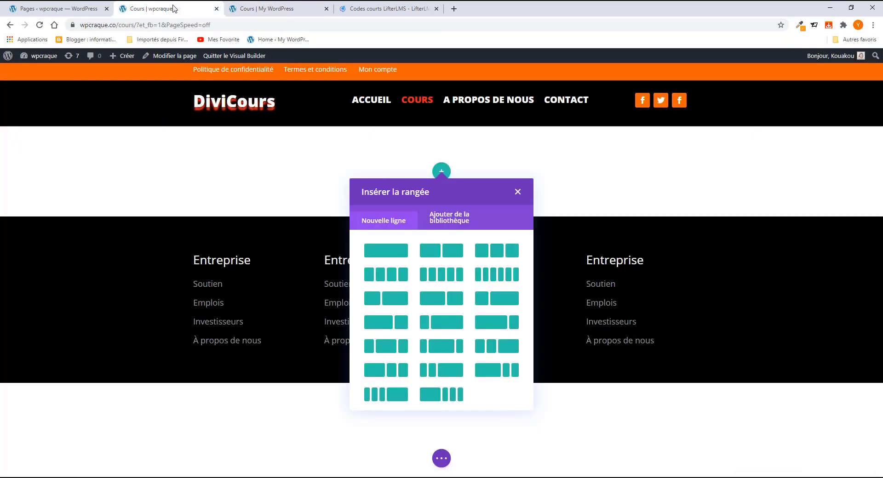
left_click(385, 252)
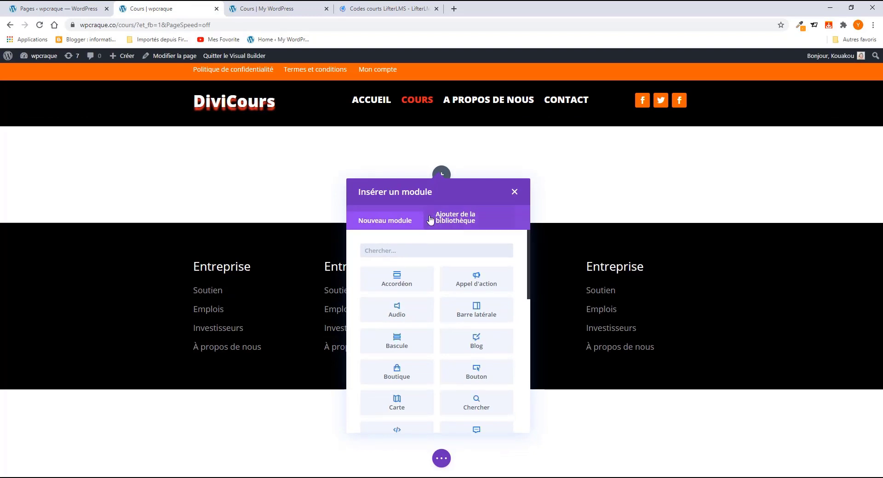
Step: Search the modules for "text" and insert a Texte module into the new row
left_click(270, 8)
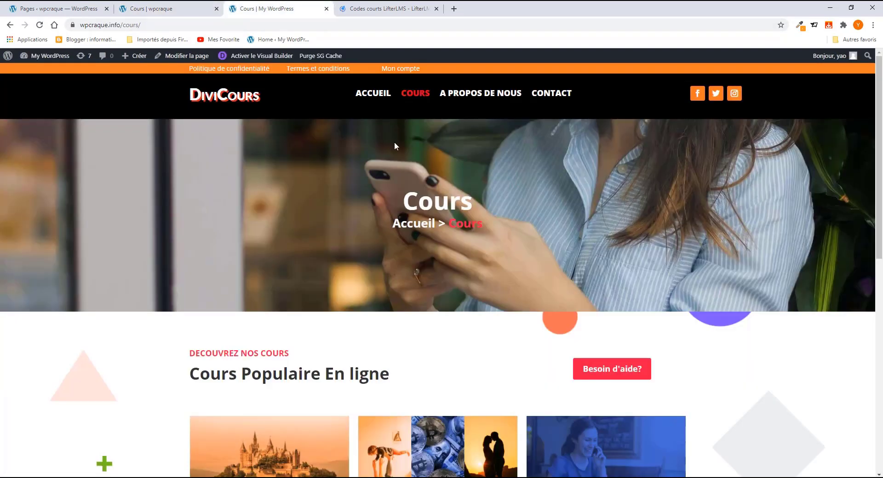
left_click(167, 9)
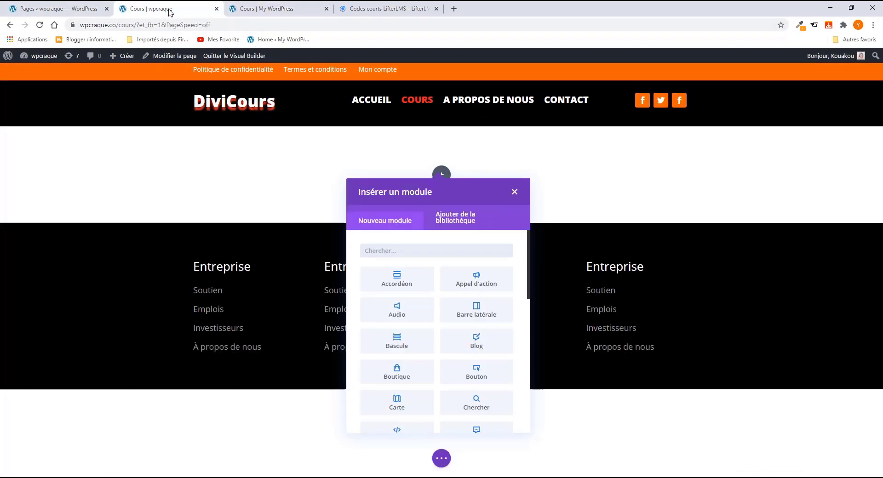
left_click(405, 247)
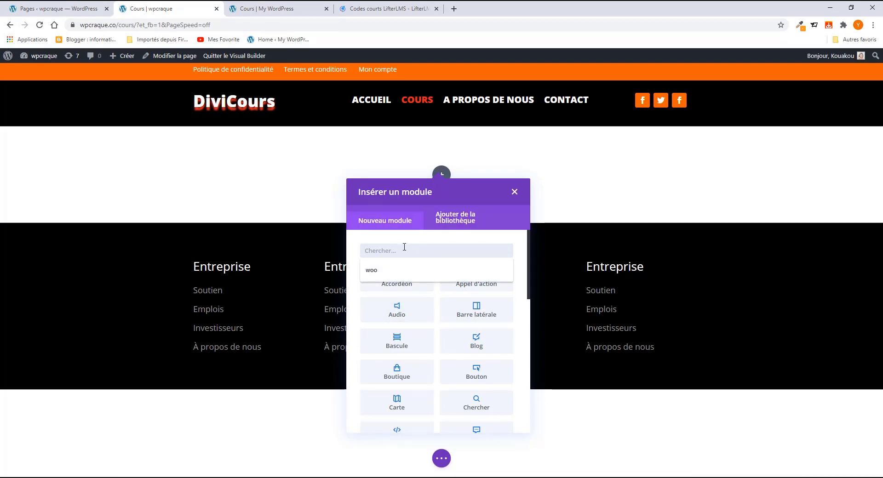
type("text")
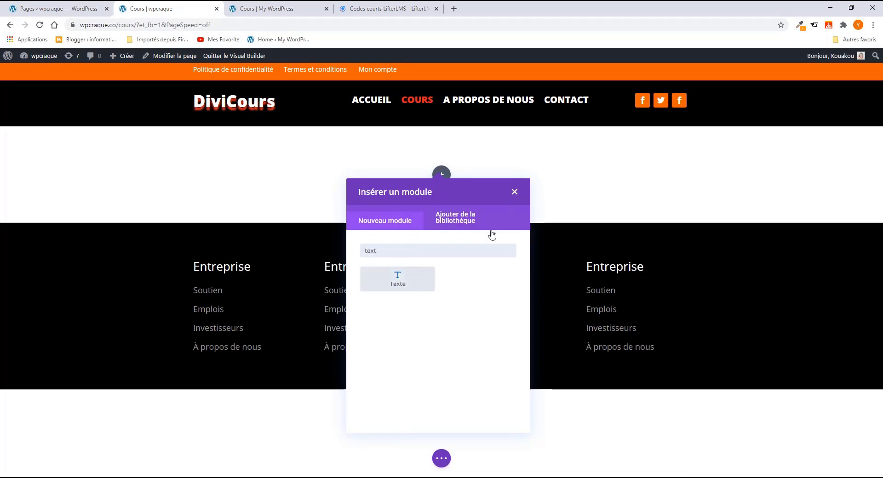
left_click(409, 282)
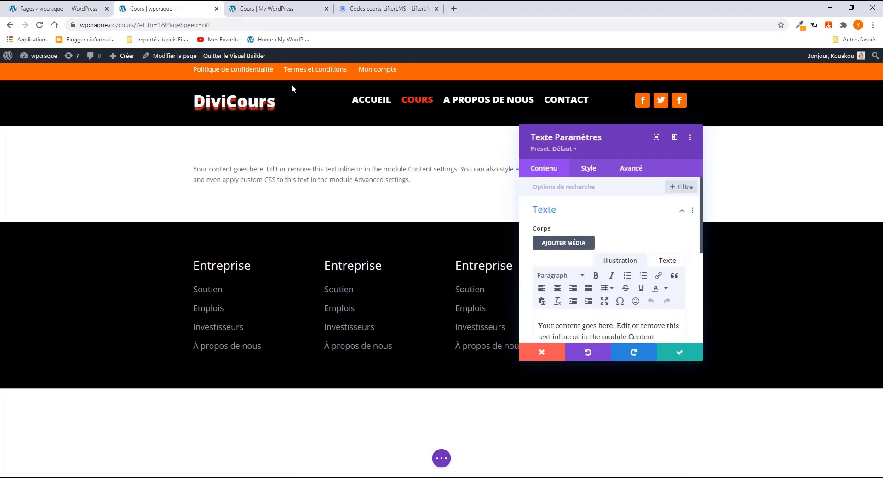
Step: Replace the module's placeholder text with the "Cours" heading and "Accueil > Cours" breadcrumb copied from the reference page, and save the module
left_click(280, 9)
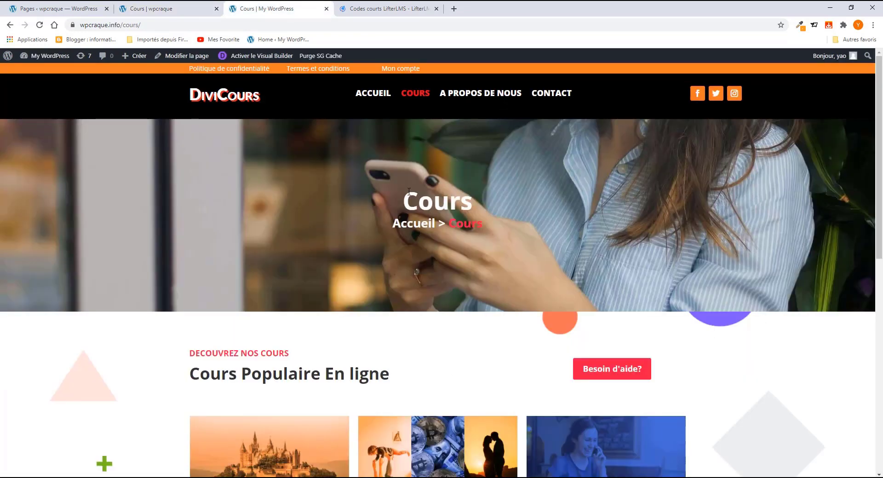
left_click_drag(405, 194, 480, 228)
key("ctrl+c")
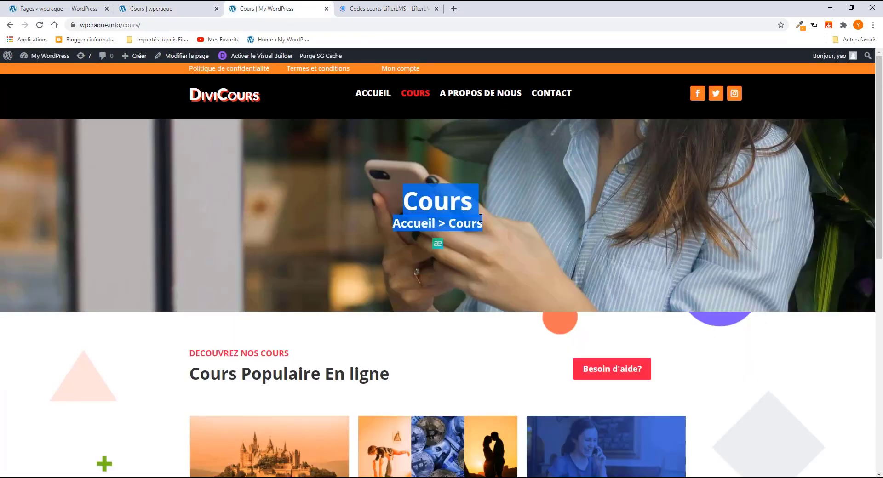
left_click(168, 9)
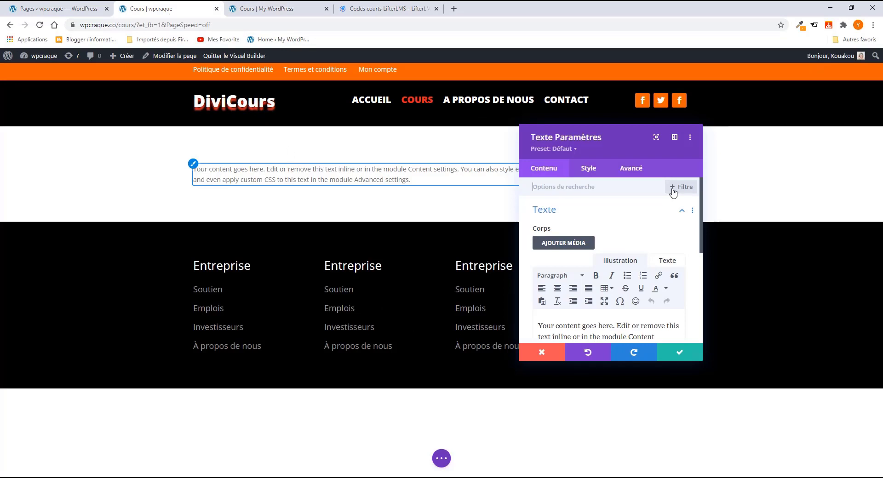
scroll(602, 311, "down", 3)
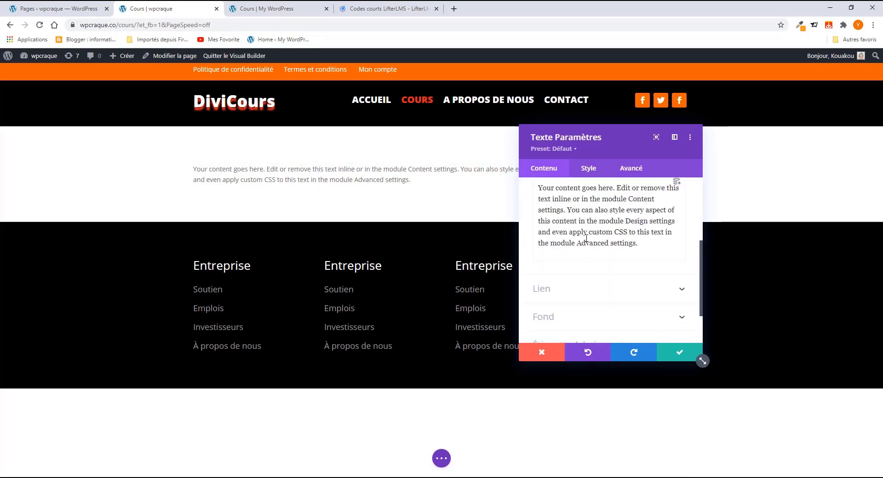
triple_click(586, 238)
key("ctrl+v")
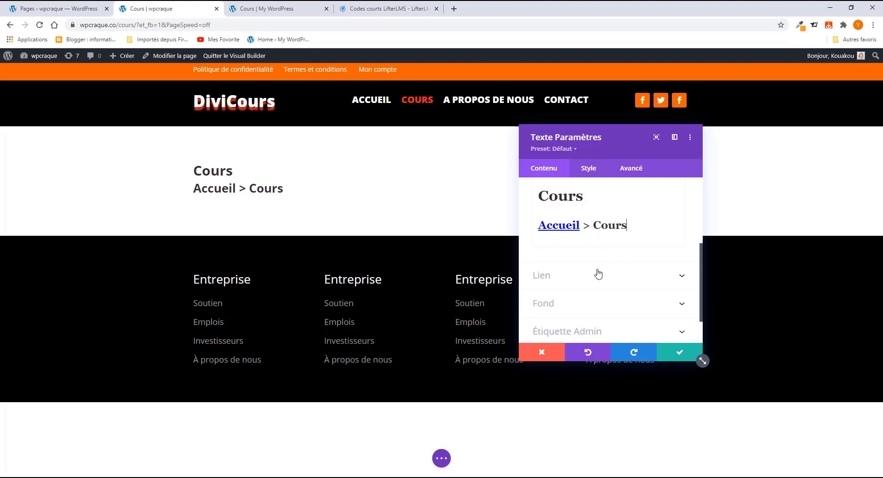
left_click(676, 352)
Step: Set the section's background image to page-banner-backgroun-image2.jpg from the media library and save the section settings
left_click(24, 136)
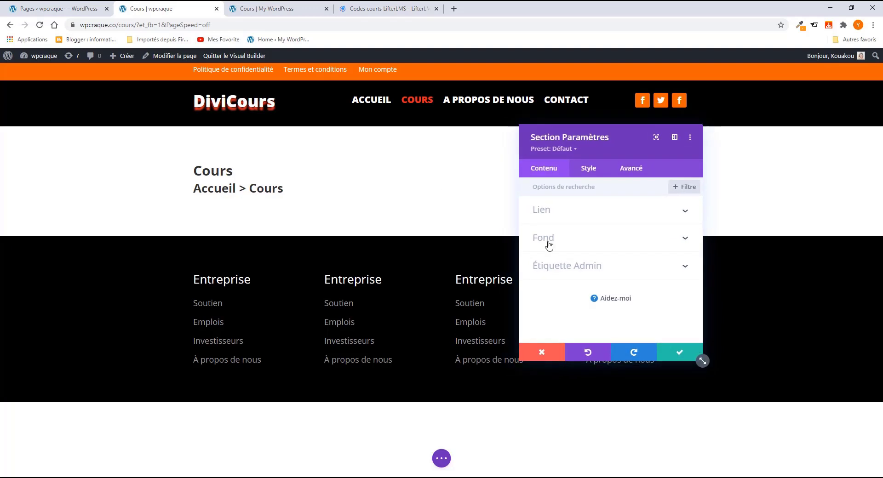
left_click(544, 240)
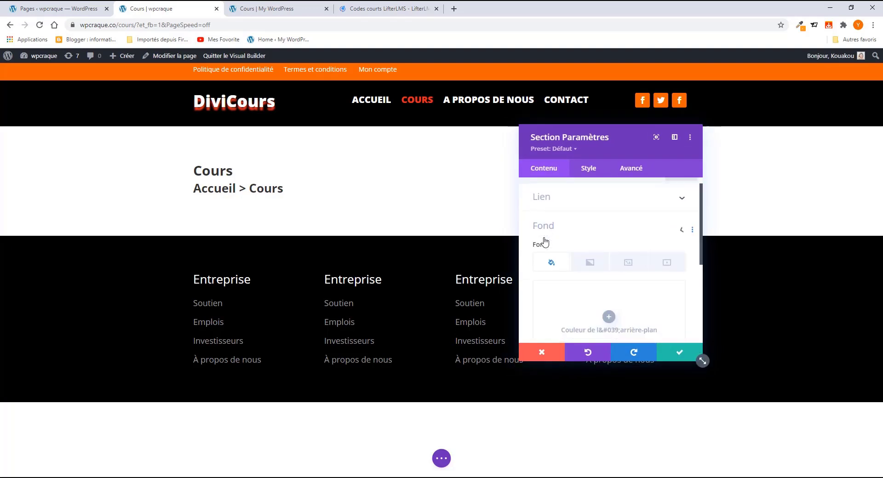
left_click(631, 228)
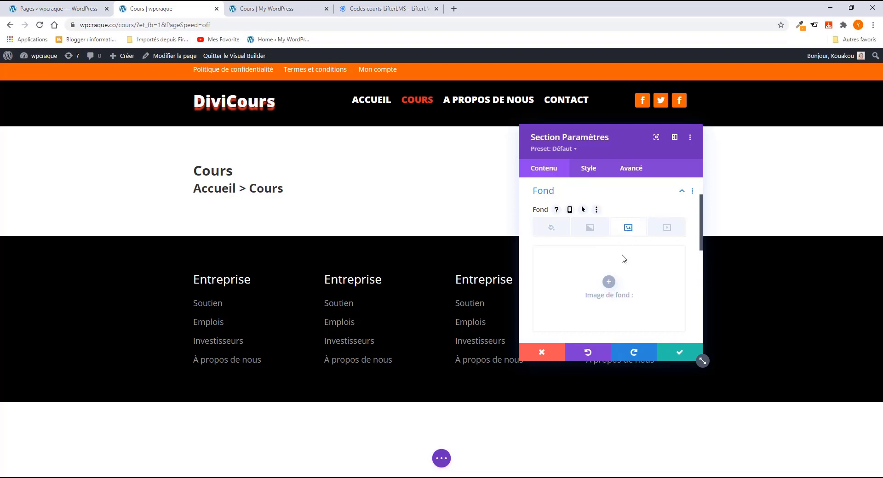
left_click(609, 282)
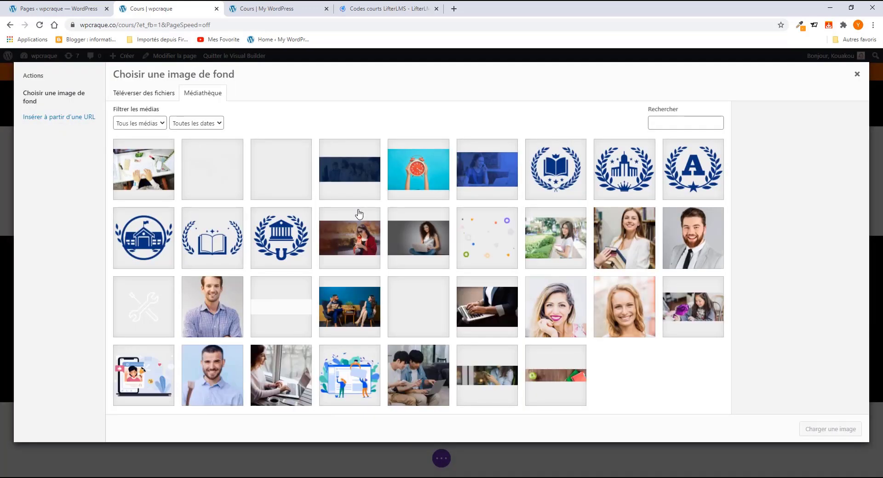
left_click(491, 376)
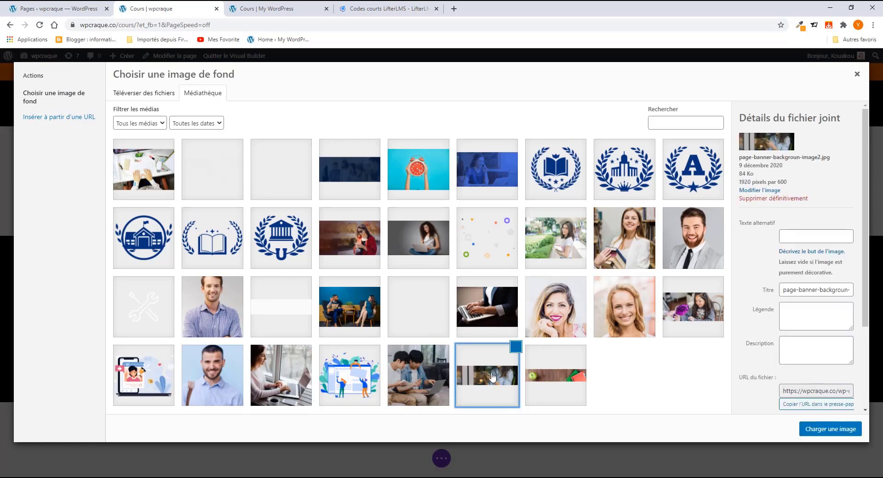
left_click(828, 429)
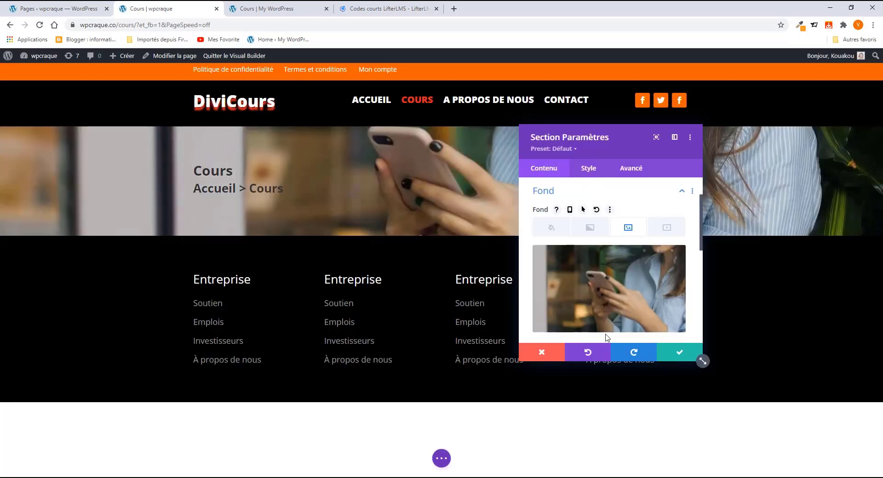
left_click(669, 355)
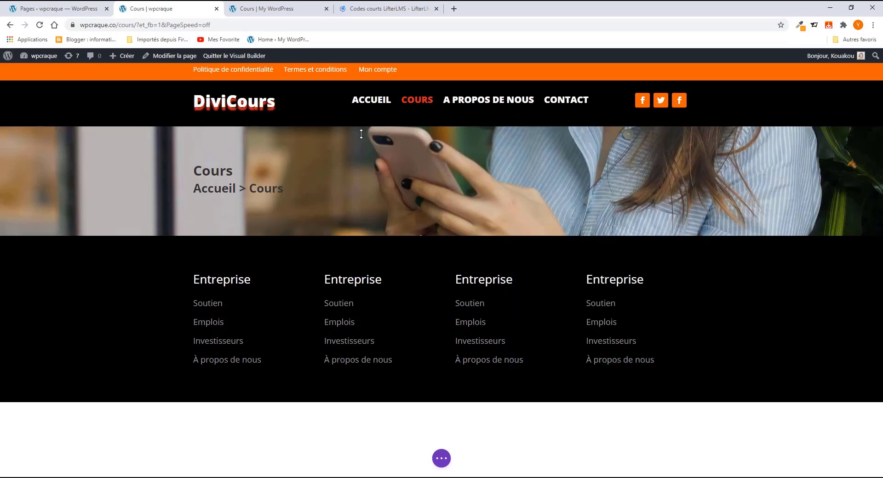
Step: Increase the banner section's top padding and its bottom padding to about 131 px, comparing its height with the reference Cours page
left_click_drag(356, 147, 349, 189)
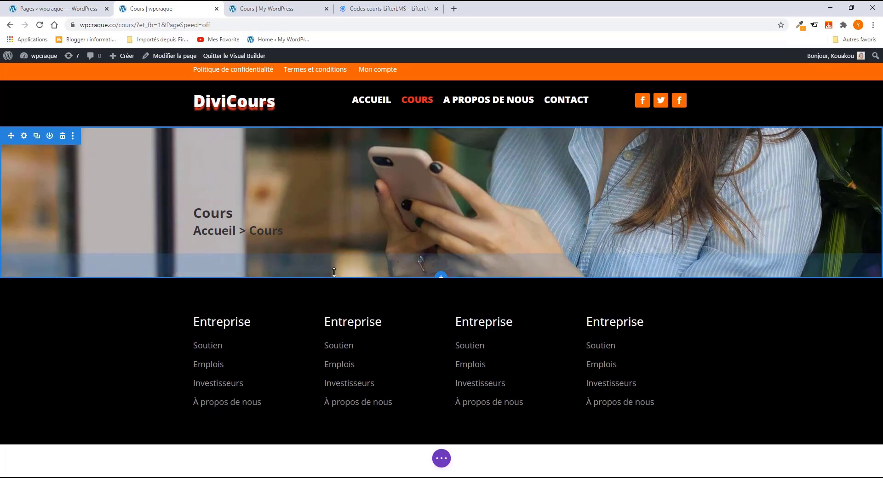
left_click_drag(332, 271, 330, 305)
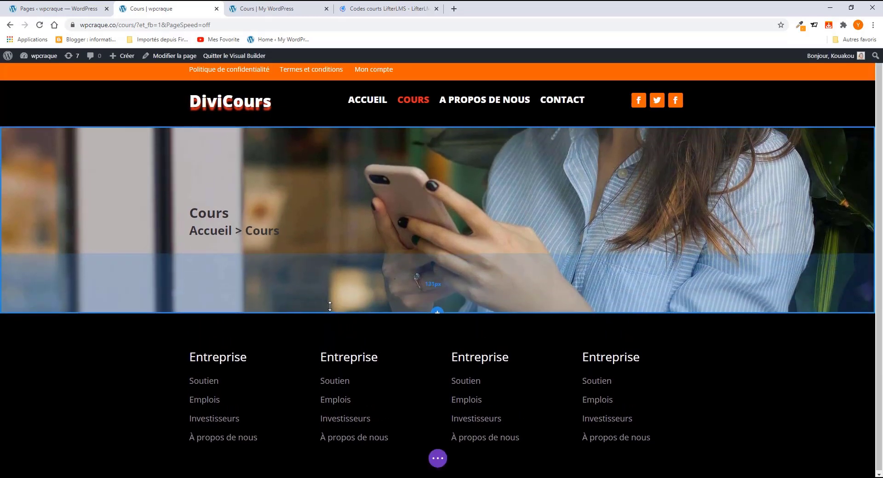
left_click(271, 13)
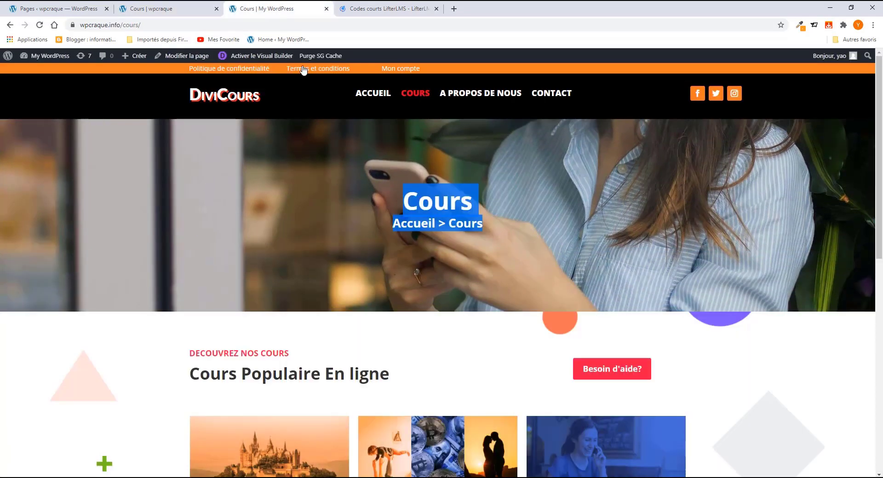
left_click(354, 191)
left_click(167, 10)
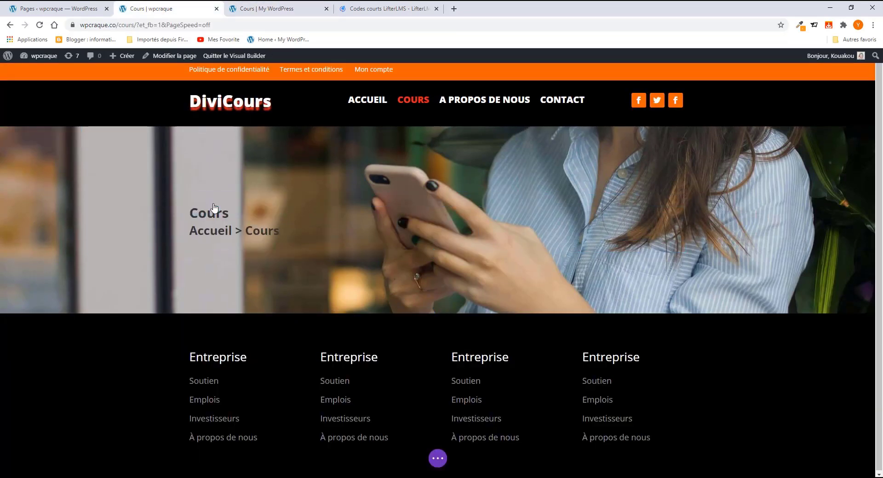
Step: Centre the "Cours" heading and the "Accueil > Cours" breadcrumb in the Texte module
left_click(418, 232)
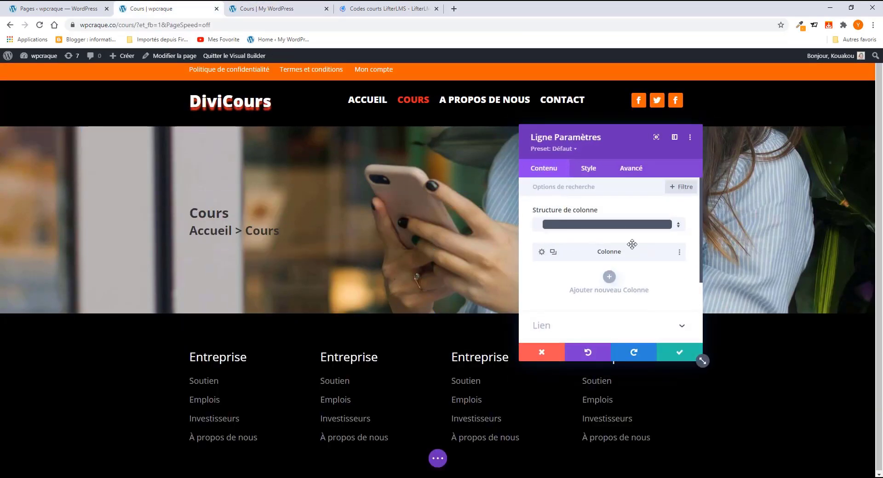
left_click(679, 353)
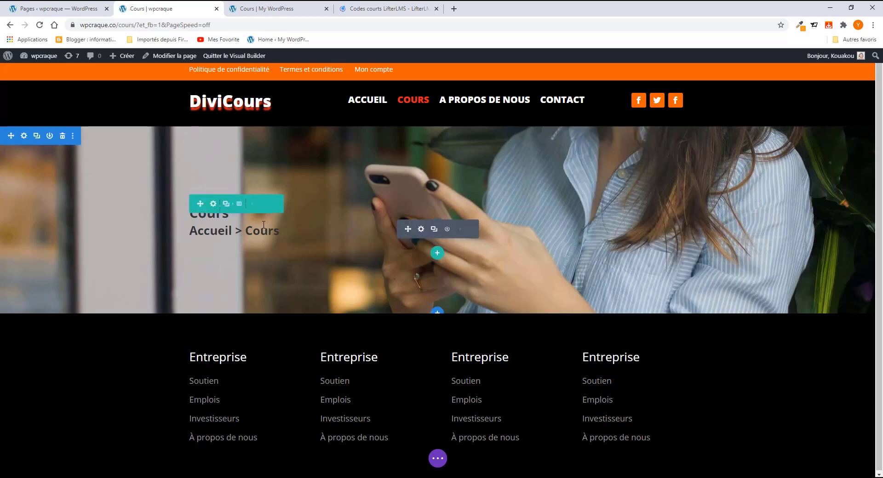
left_click(421, 230)
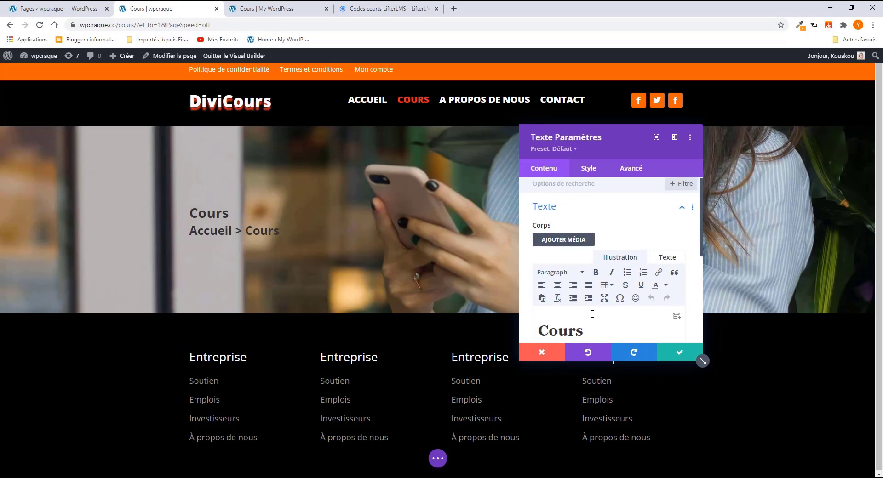
scroll(593, 231, "down", 3)
scroll(561, 257, "up", 3)
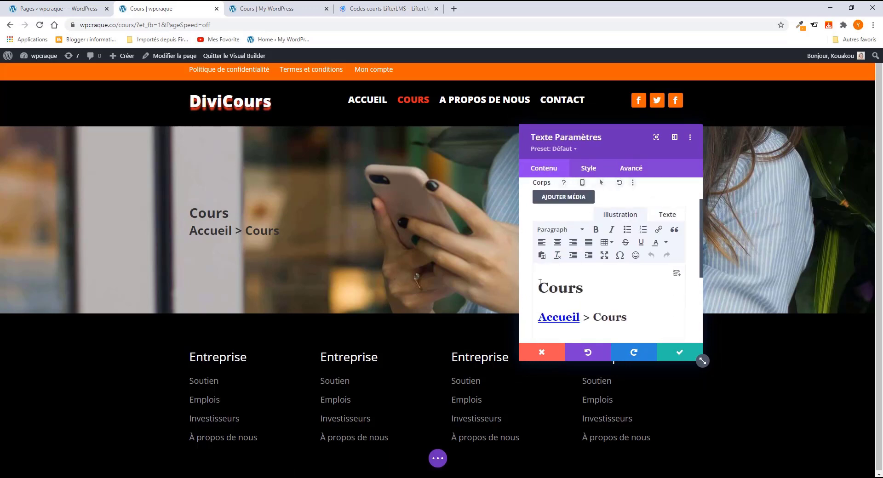
key("ctrl+a")
left_click(557, 243)
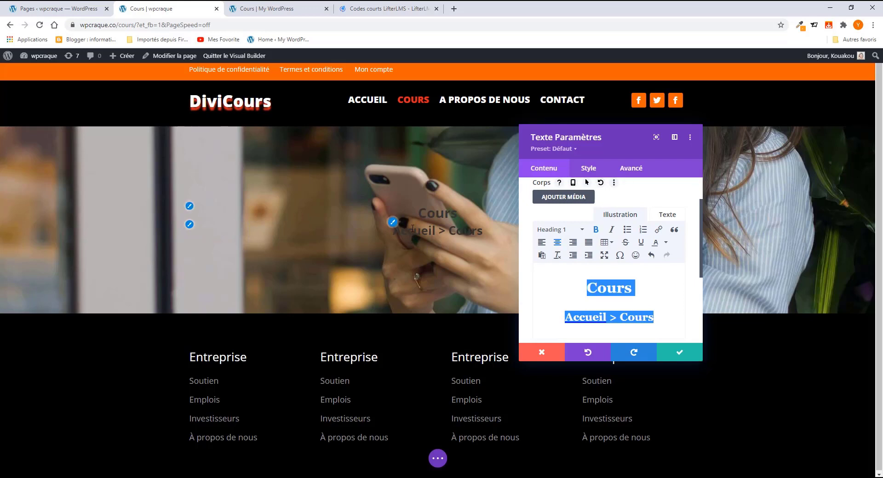
left_click(597, 287)
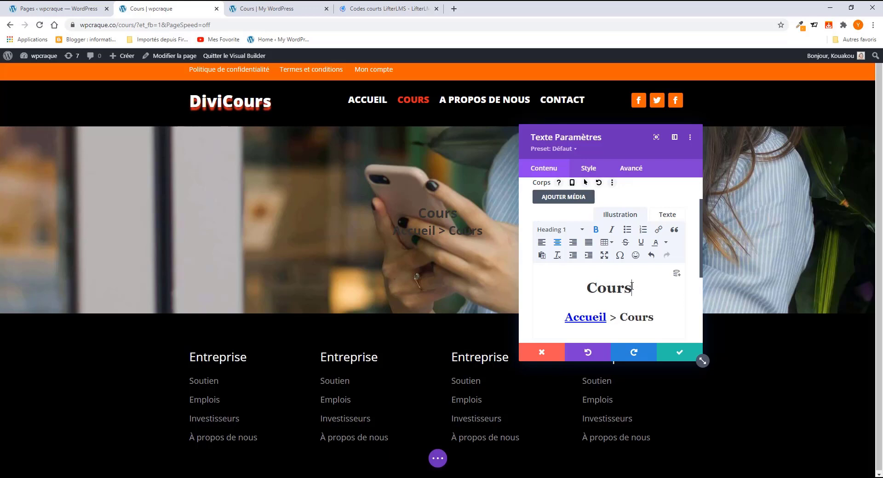
Step: Set the H1 heading text size of the Texte module to 40px
left_click(588, 169)
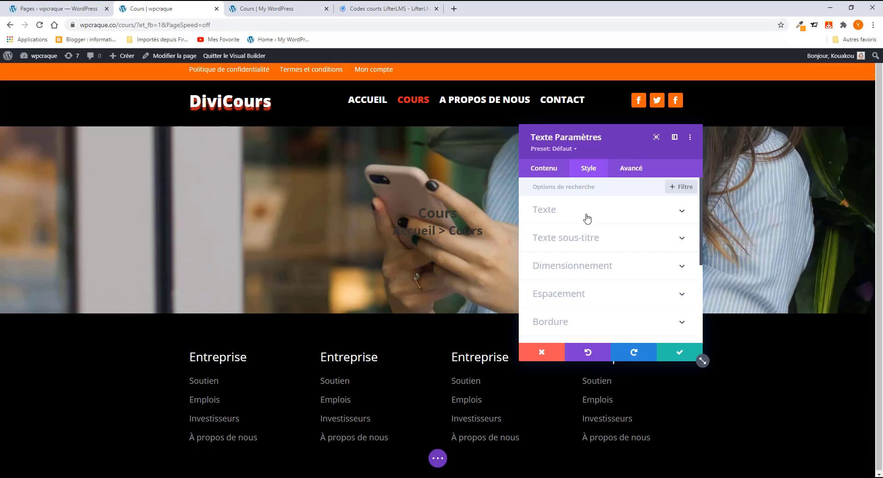
left_click(588, 237)
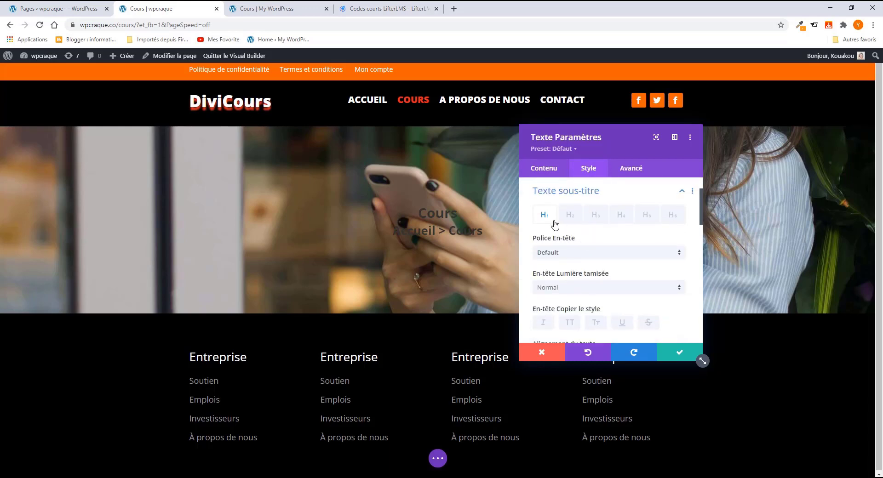
scroll(666, 302, "down", 5)
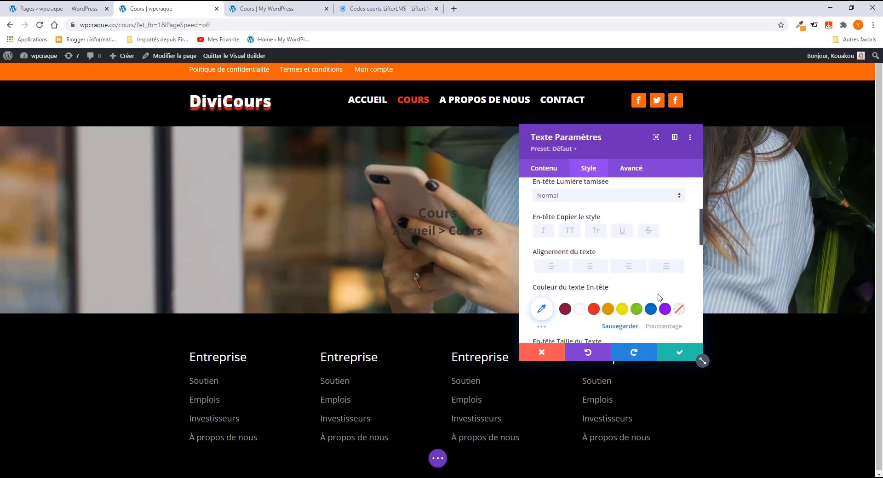
left_click(654, 219)
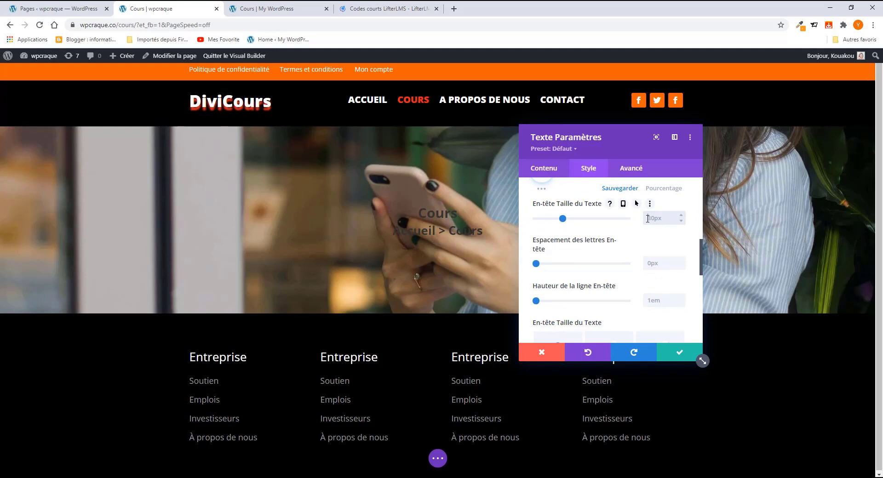
type("36px")
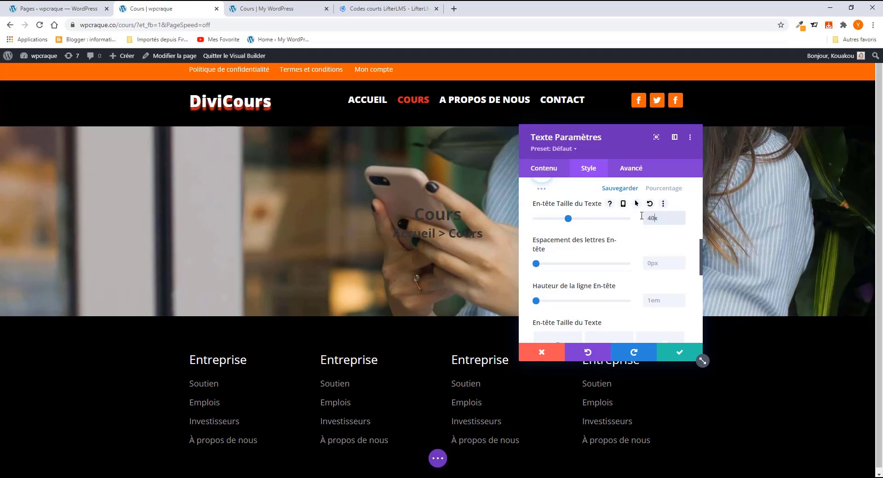
type("p")
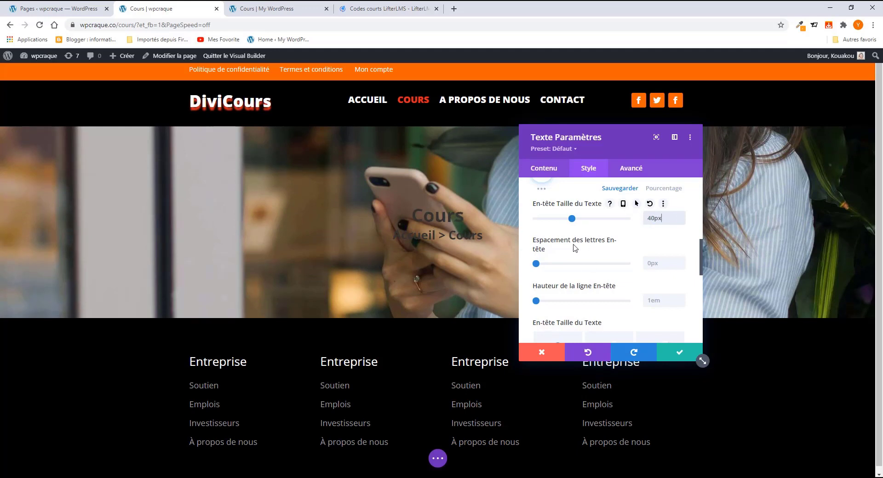
Step: Compare the breadcrumb with the reference page, set the H2 heading weight to "Texte en gras", and return to the Texte module's content settings
left_click(392, 227)
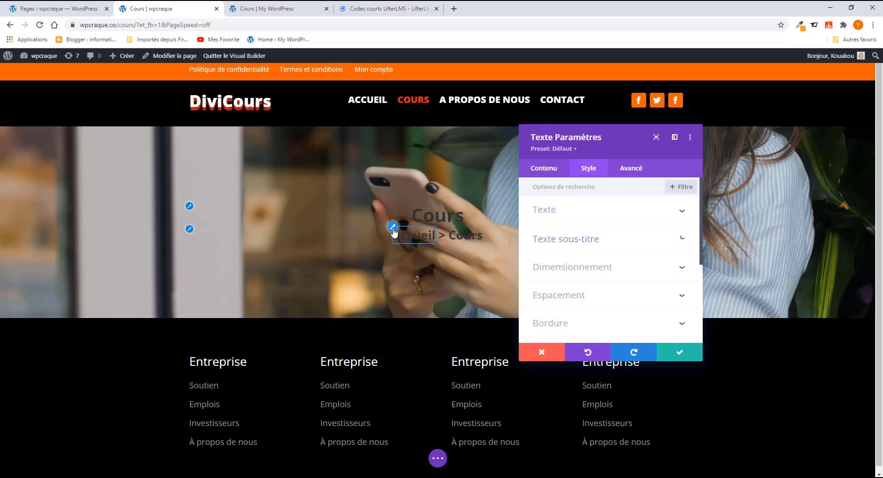
left_click(574, 239)
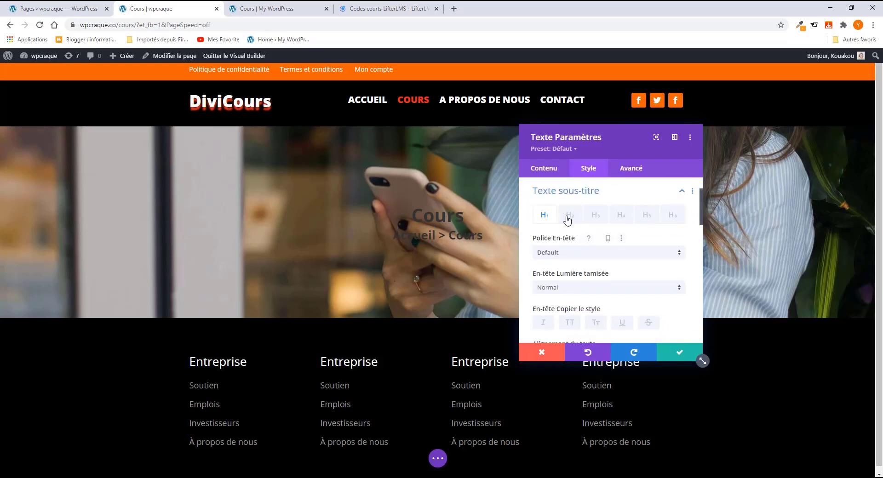
scroll(530, 236, "down", 5)
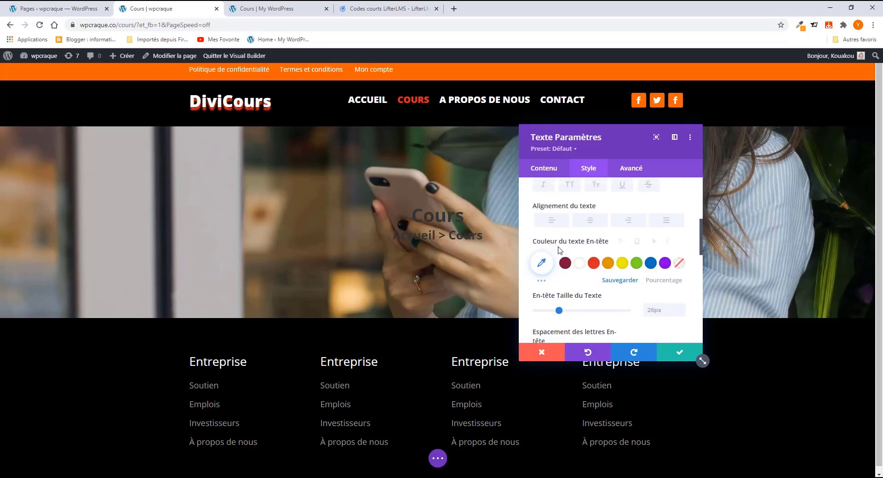
scroll(559, 250, "up", 4)
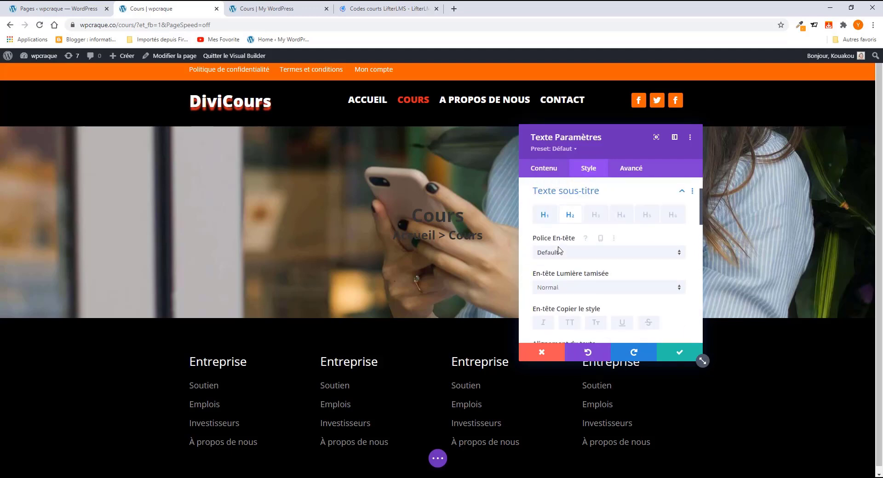
scroll(559, 250, "down", 2)
left_click(272, 14)
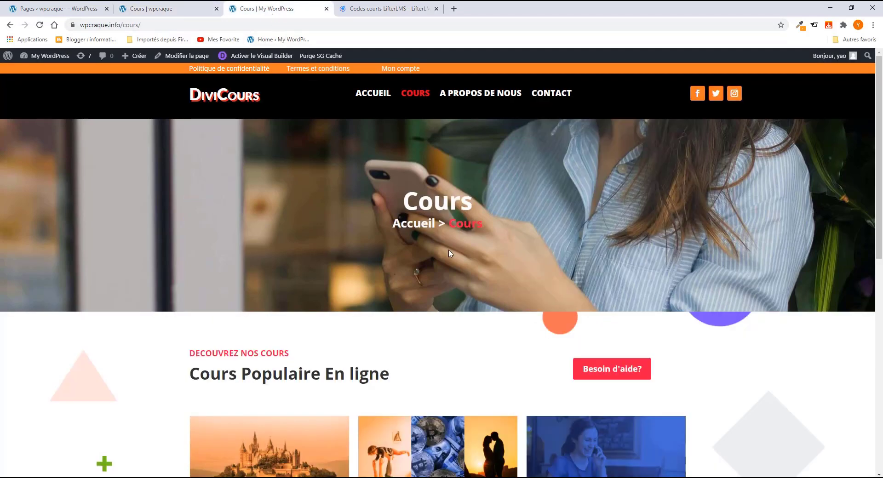
left_click(145, 8)
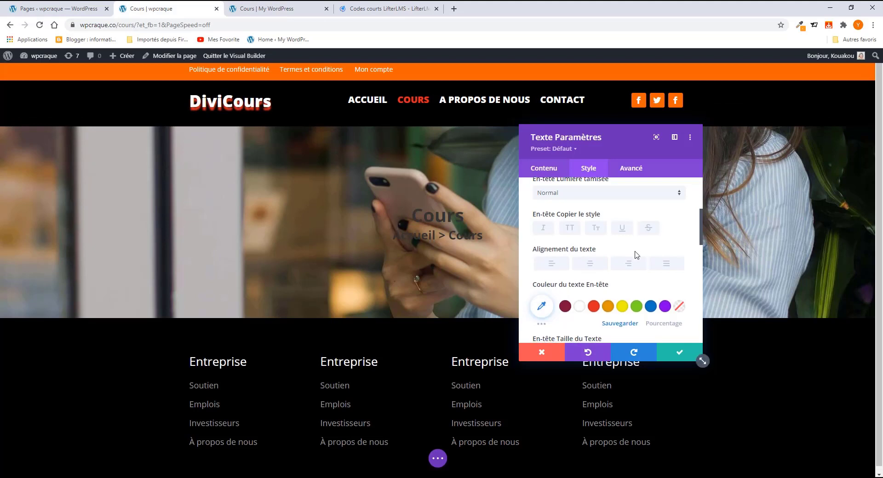
scroll(636, 255, "down", 3)
scroll(609, 263, "up", 1)
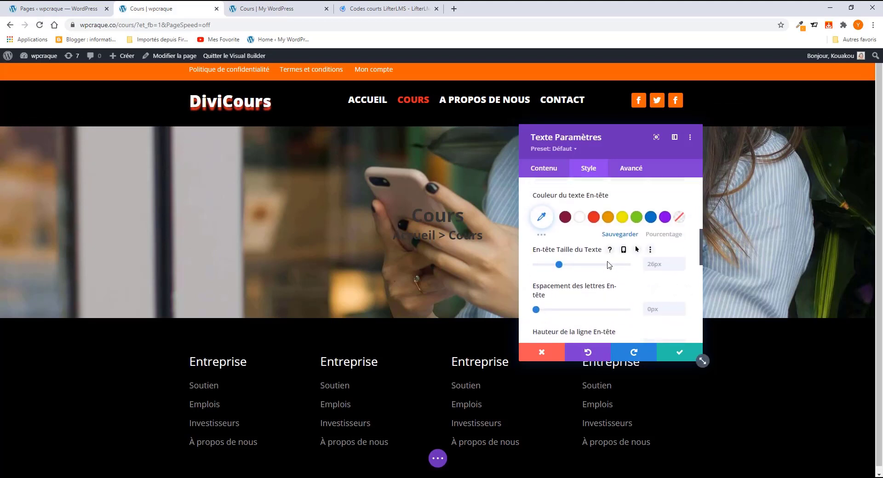
scroll(609, 265, "up", 2)
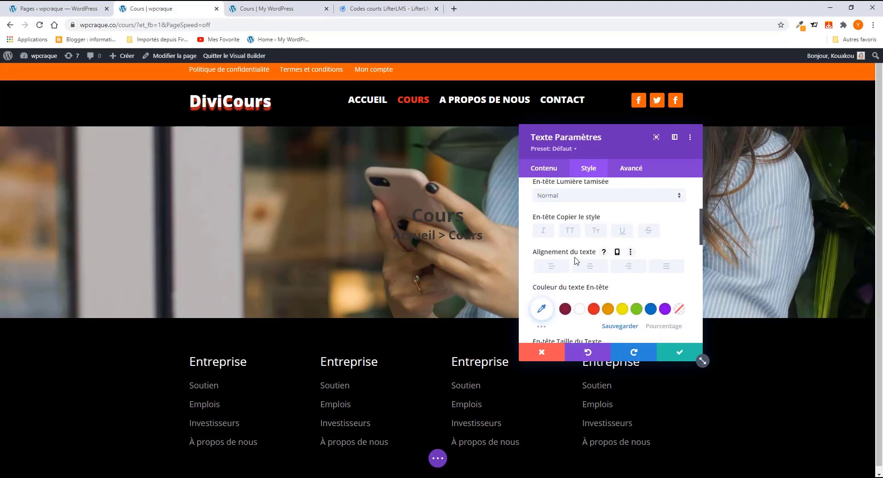
scroll(573, 257, "up", 1)
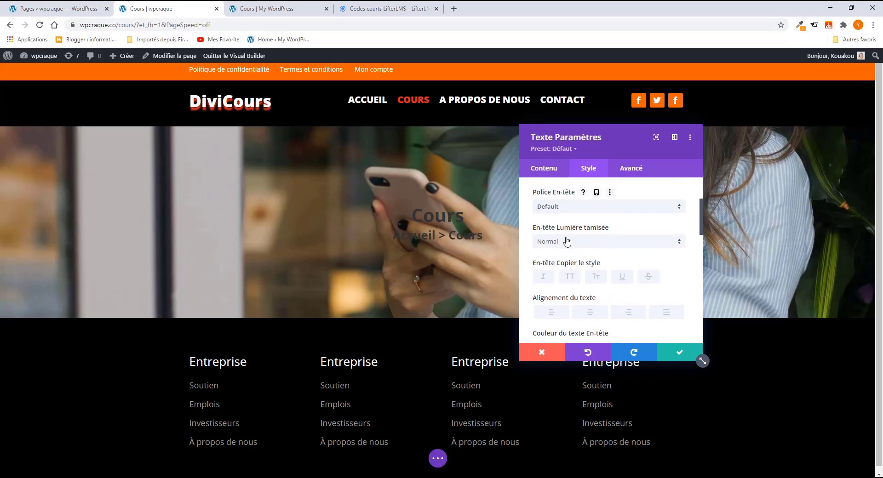
left_click(568, 241)
left_click(562, 297)
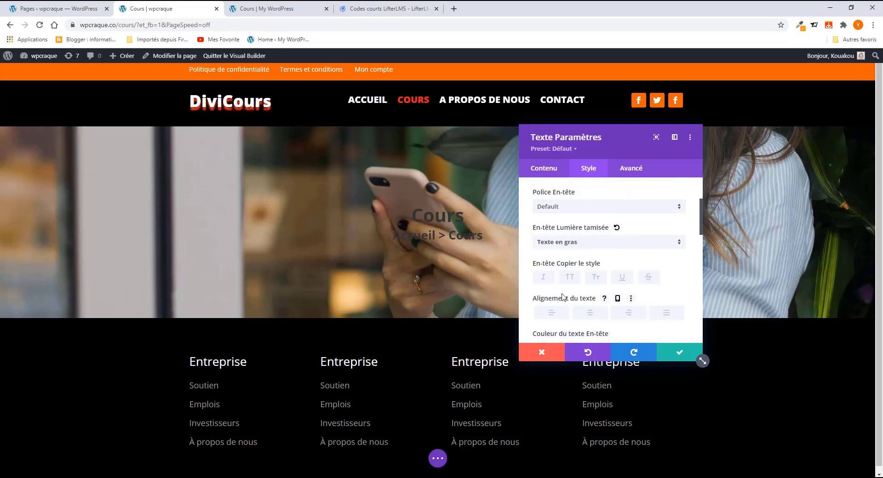
scroll(580, 245, "up", 2)
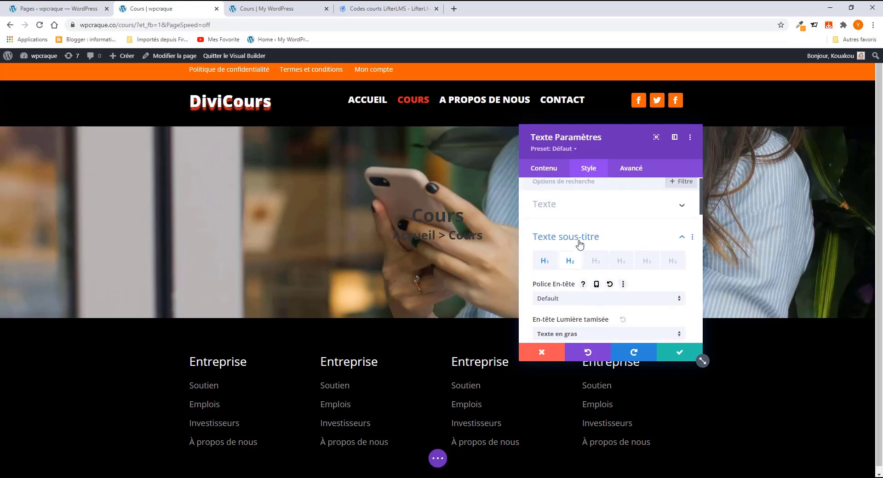
left_click(544, 169)
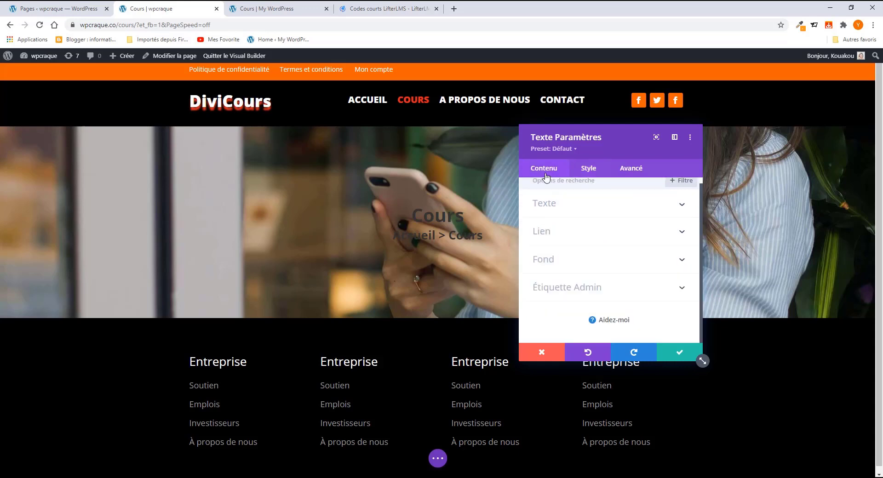
Step: Check the heading level of the "Accueil > Cours" breadcrumb in the Texte module's text editor
left_click(557, 212)
scroll(567, 288, "down", 2)
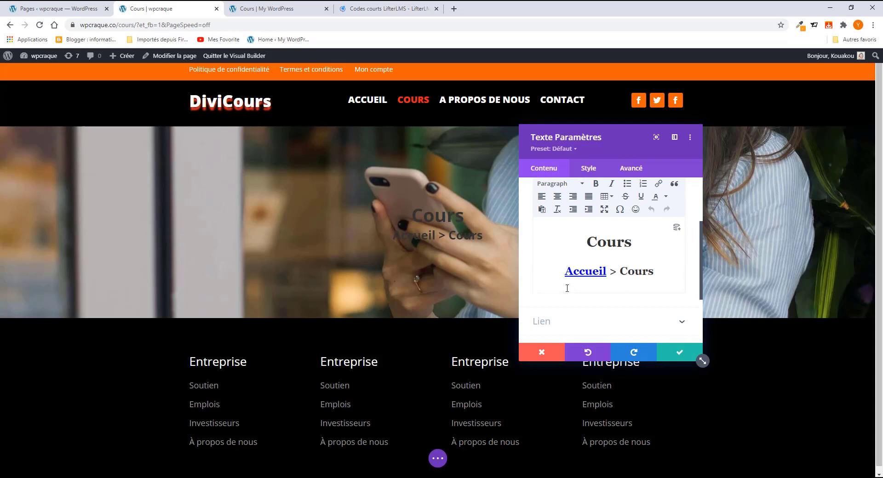
left_click(628, 268)
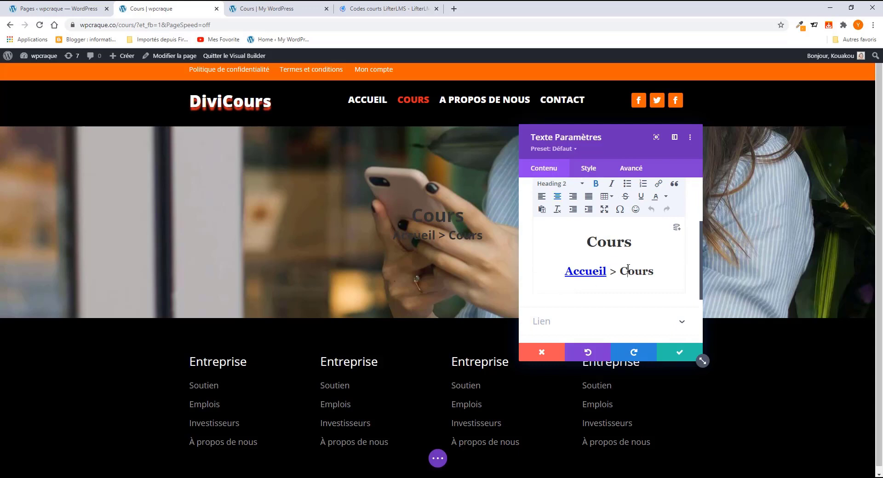
Step: Try the "Ultra gras" weight on the H2 heading text and restore it to "Texte en gras"
left_click(583, 171)
left_click(579, 242)
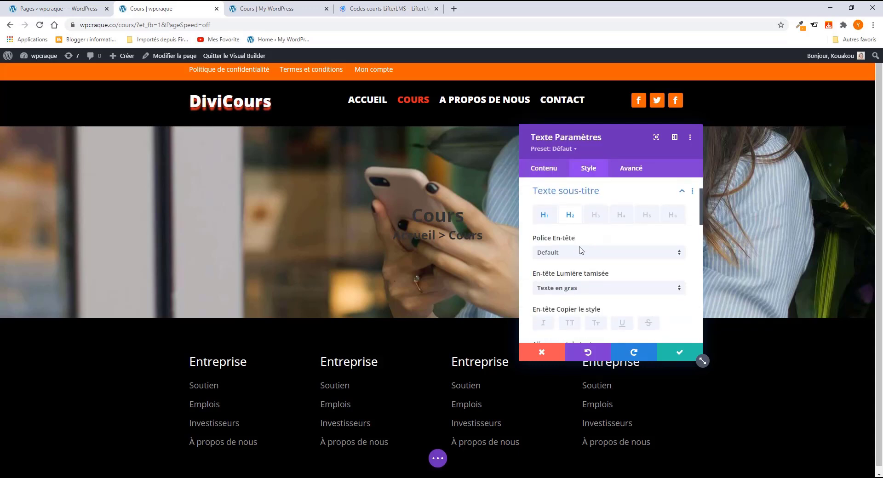
left_click(570, 223)
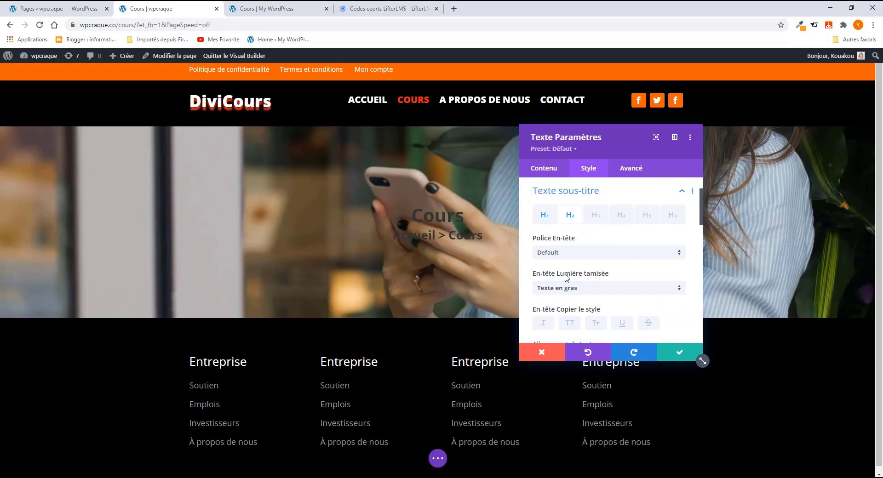
scroll(566, 295, "down", 1)
left_click(583, 243)
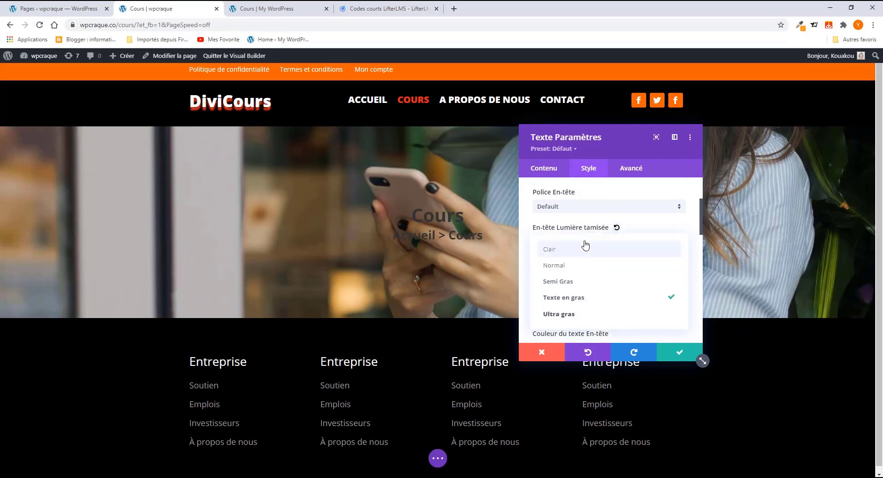
left_click(583, 313)
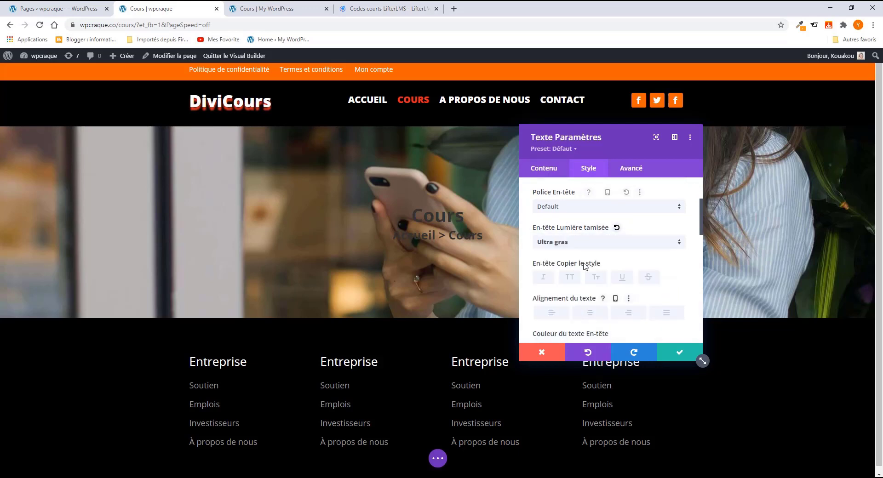
left_click(583, 244)
left_click(577, 297)
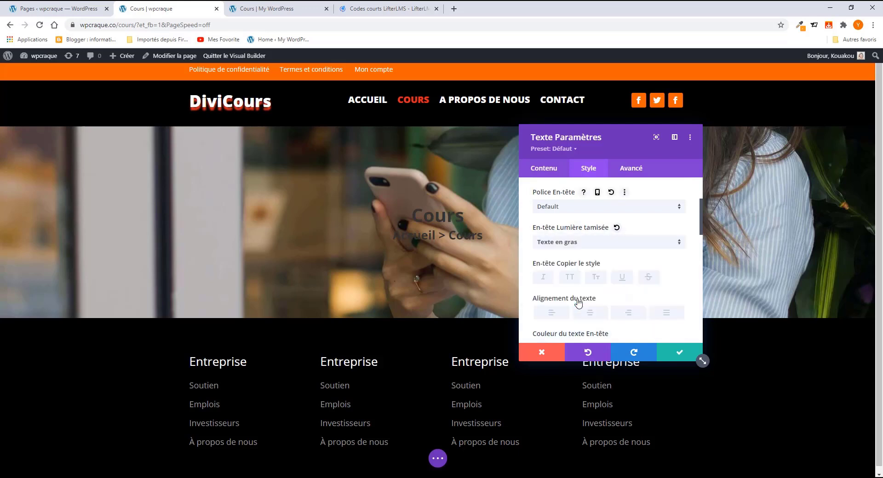
Step: Try the dark red and transparent colours on the H2 heading text, and reset the colour to its default
scroll(577, 294, "down", 3)
left_click(565, 219)
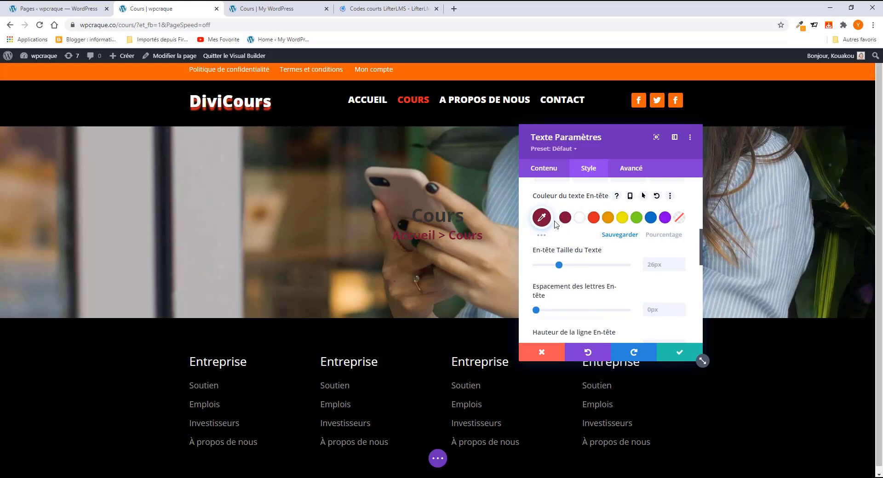
scroll(580, 225, "up", 1)
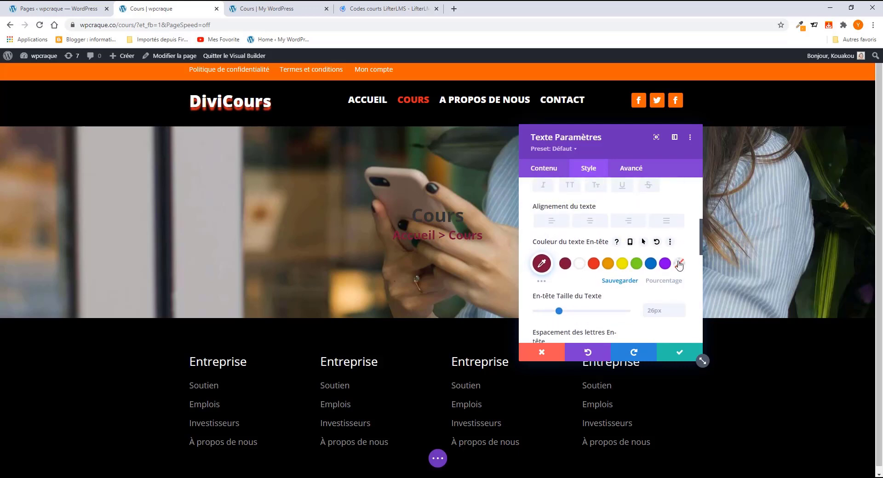
left_click(679, 264)
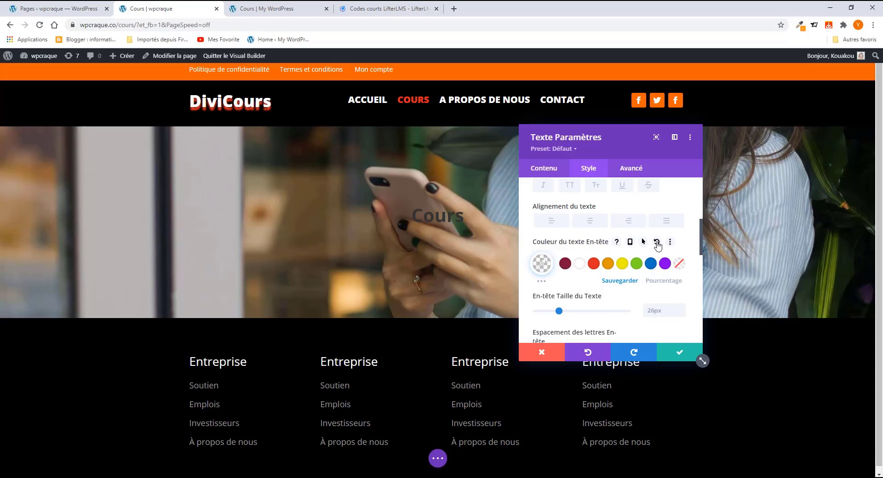
left_click(657, 243)
Step: Set the H2 heading text size of the Texte module to 36px
scroll(635, 226, "down", 2)
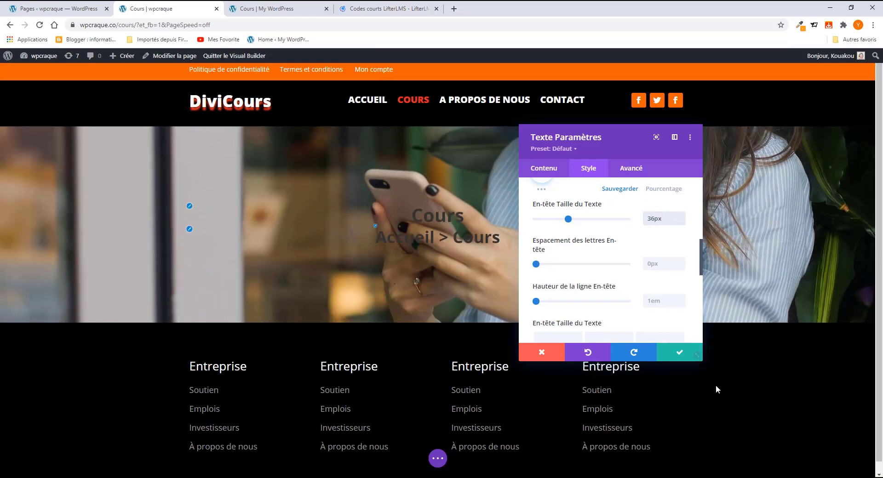
scroll(642, 297, "down", 5)
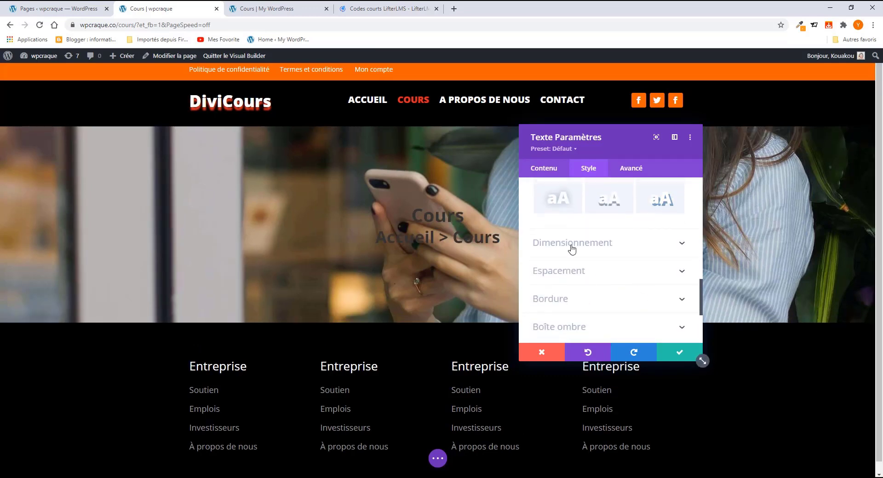
Step: Colour the H1 "Cours" heading white in the Texte module's content, matching the reference Cours page
left_click(547, 169)
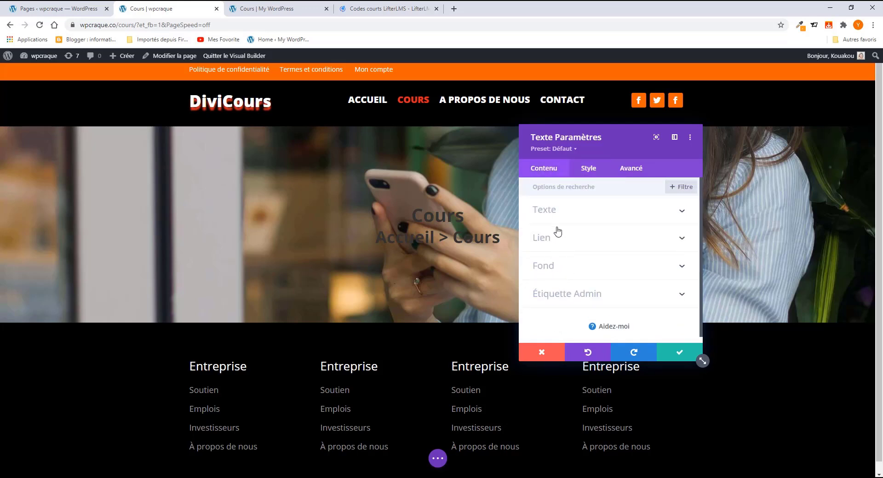
left_click(556, 213)
scroll(617, 309, "down", 2)
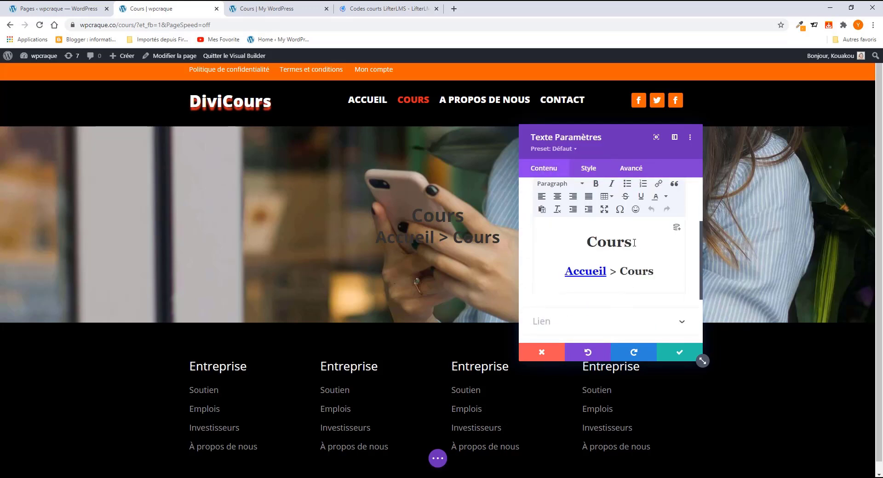
left_click_drag(637, 242, 565, 241)
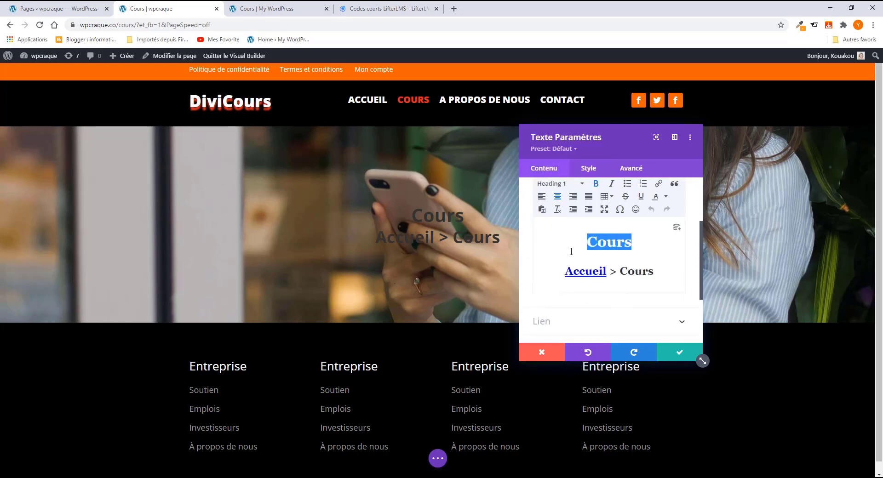
left_click(665, 196)
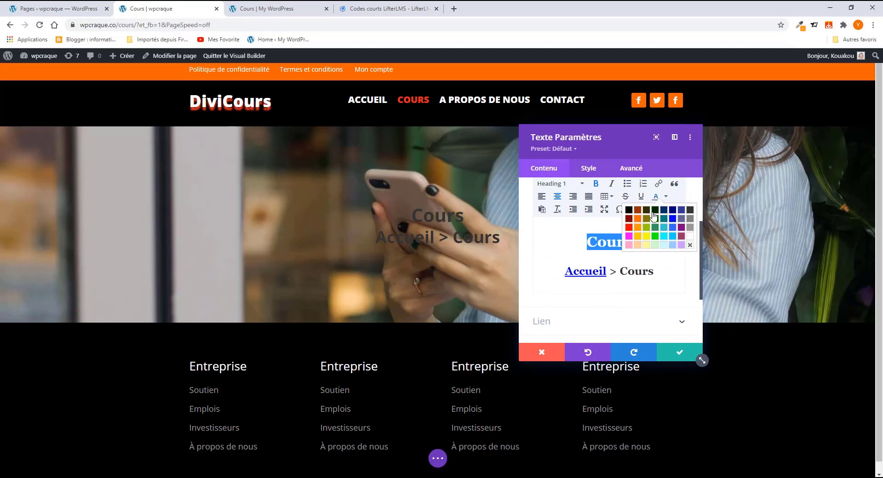
left_click(263, 10)
left_click(158, 8)
left_click(691, 244)
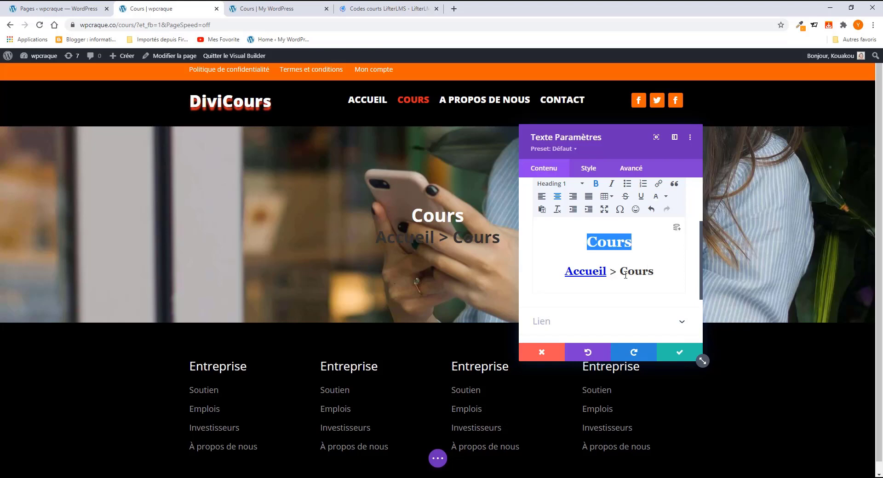
Step: Colour the "Accueil >" part of the breadcrumb white
key("BackSpace")
left_click_drag(616, 272, 532, 272)
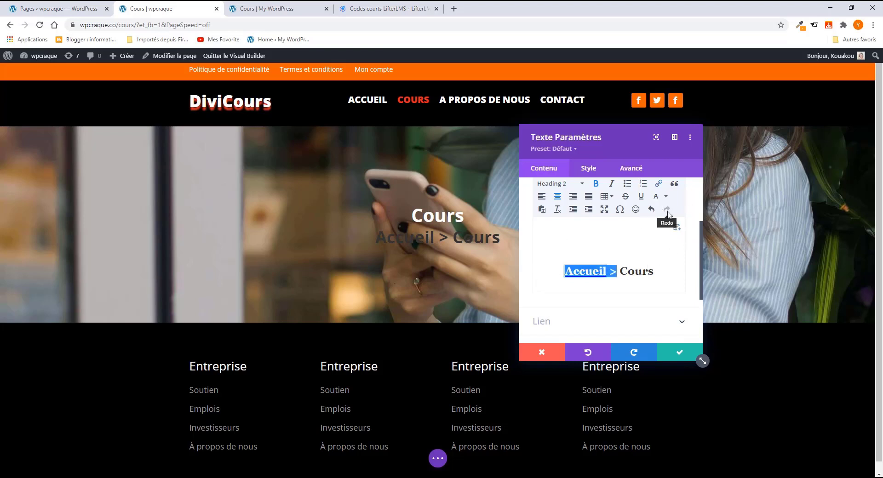
left_click(665, 197)
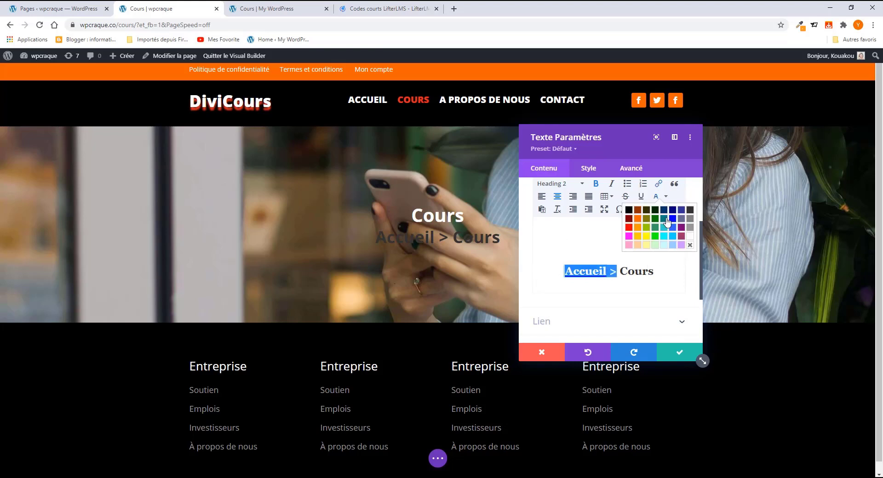
left_click(691, 240)
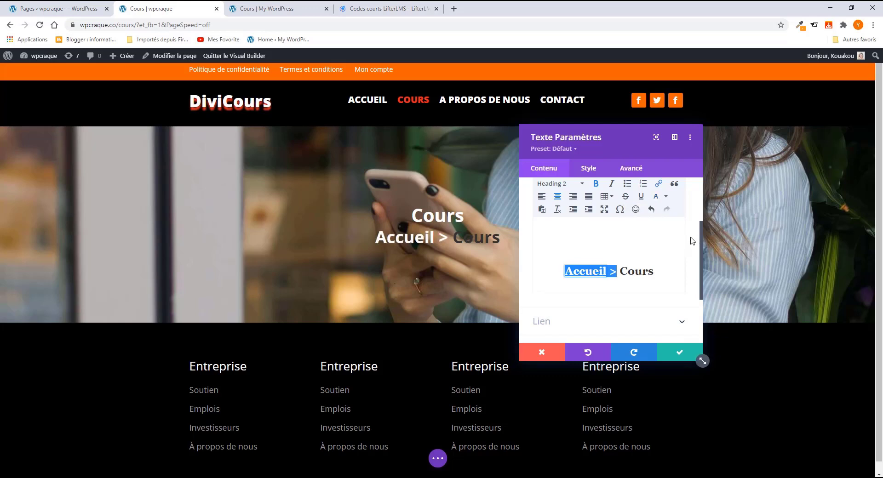
Step: Colour the word "Cours" in the breadcrumb red
left_click_drag(620, 271, 655, 272)
left_click(665, 199)
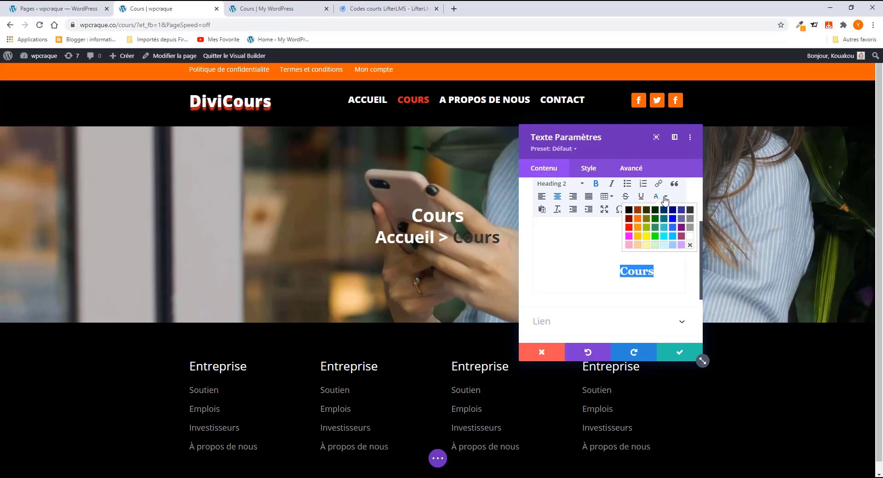
left_click(628, 230)
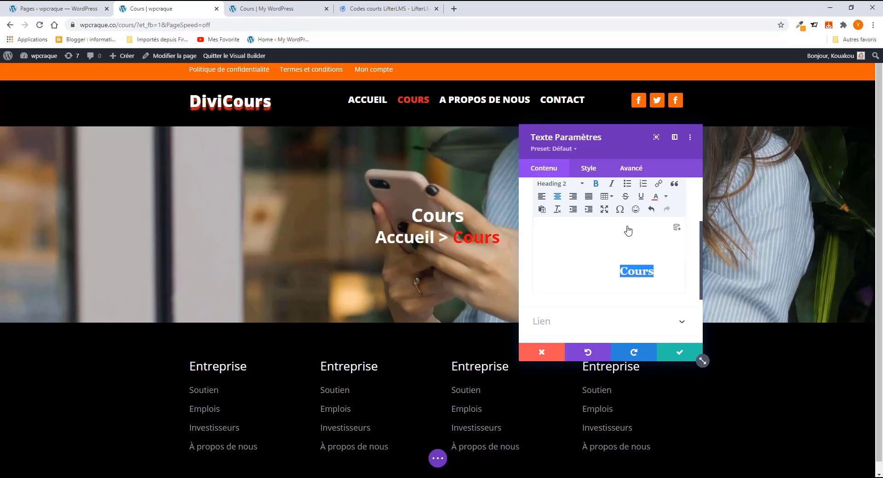
Step: Open the link on the breadcrumb's "Accueil >" text, accept the link settings, and save the Texte module
double_click(604, 271)
left_click_drag(619, 272, 565, 274)
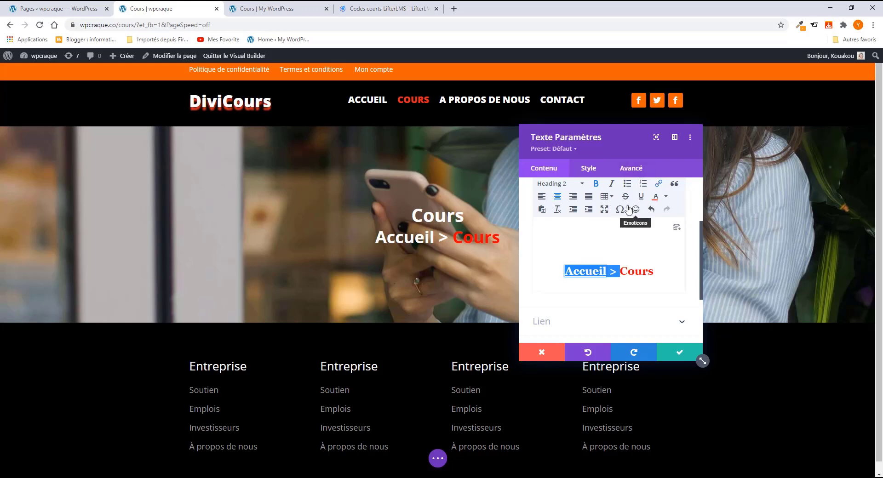
left_click(613, 268)
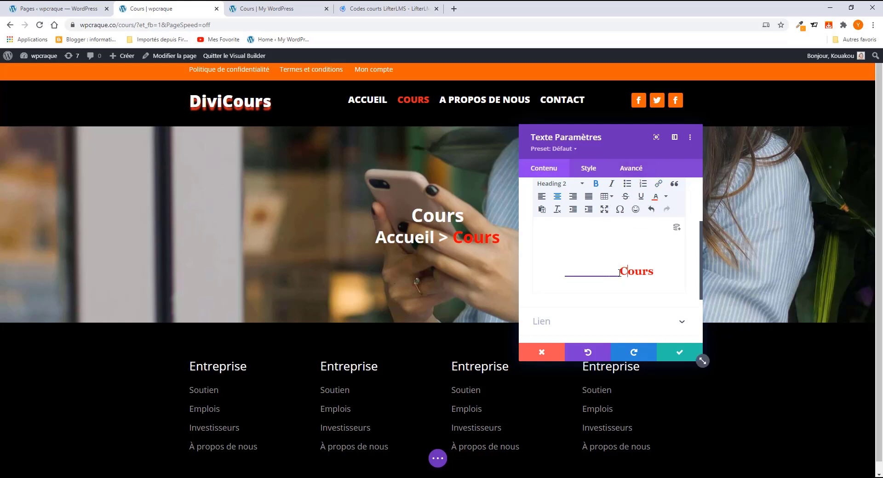
left_click_drag(619, 272, 566, 274)
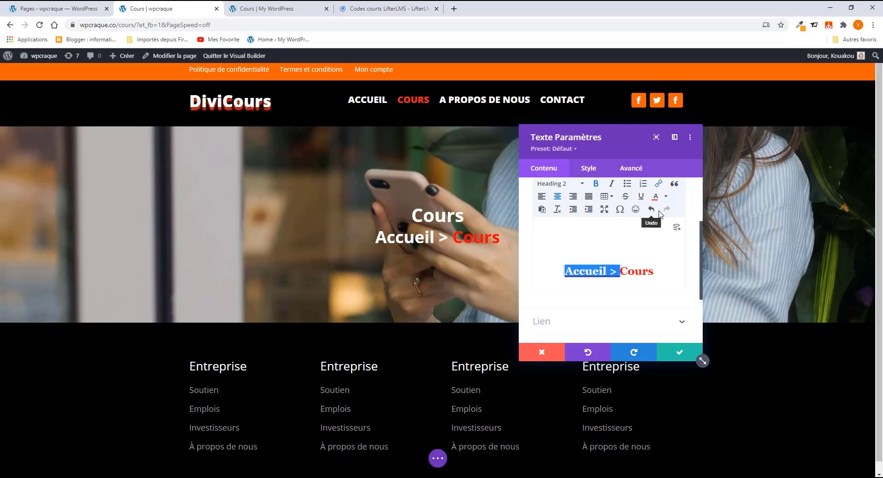
left_click(658, 184)
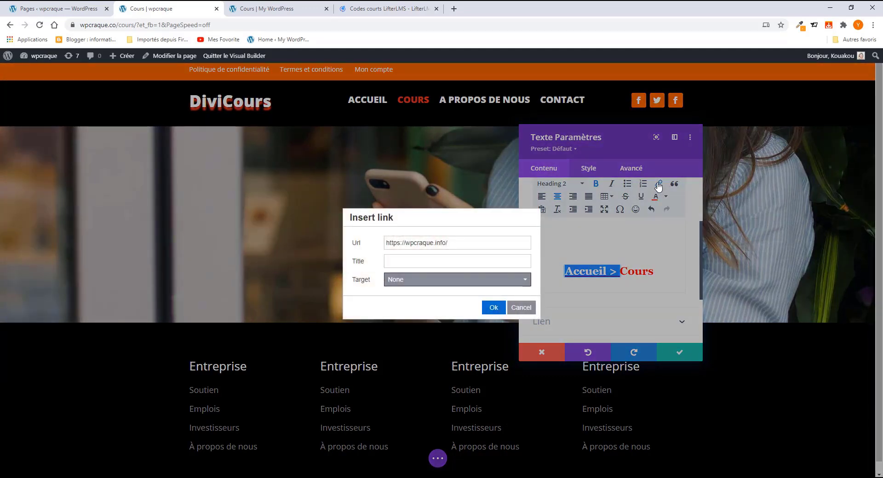
left_click(450, 244)
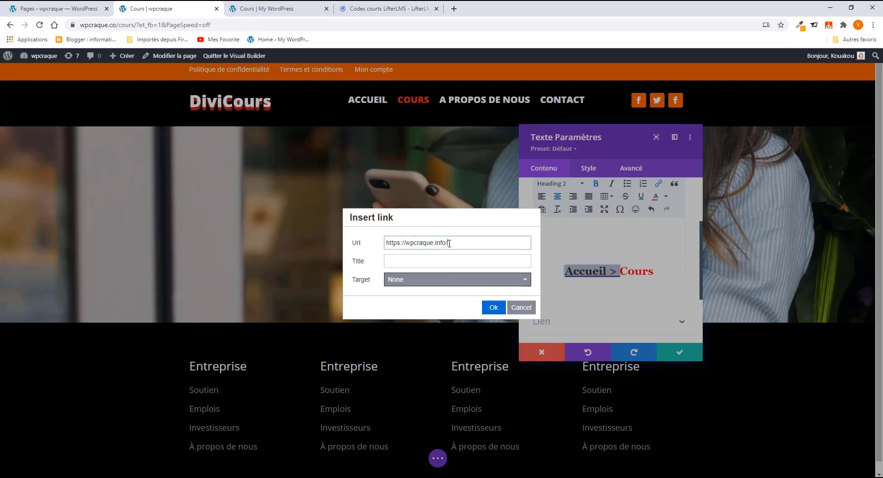
left_click(493, 307)
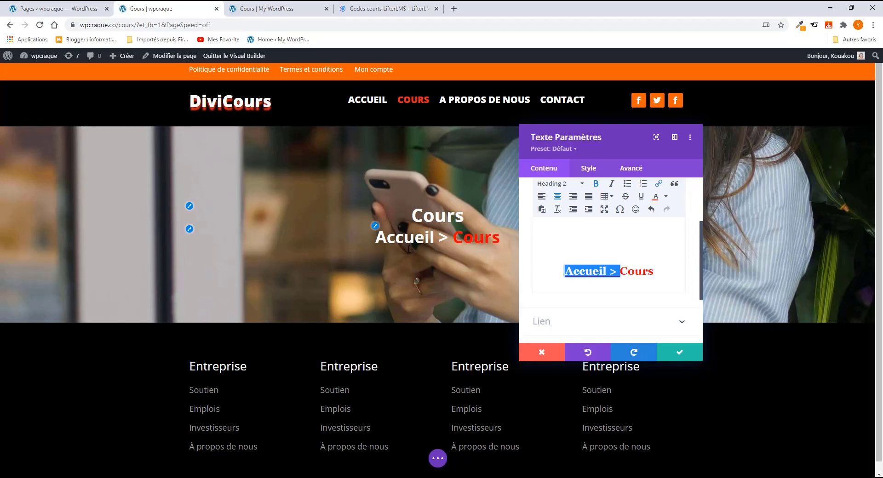
left_click(679, 353)
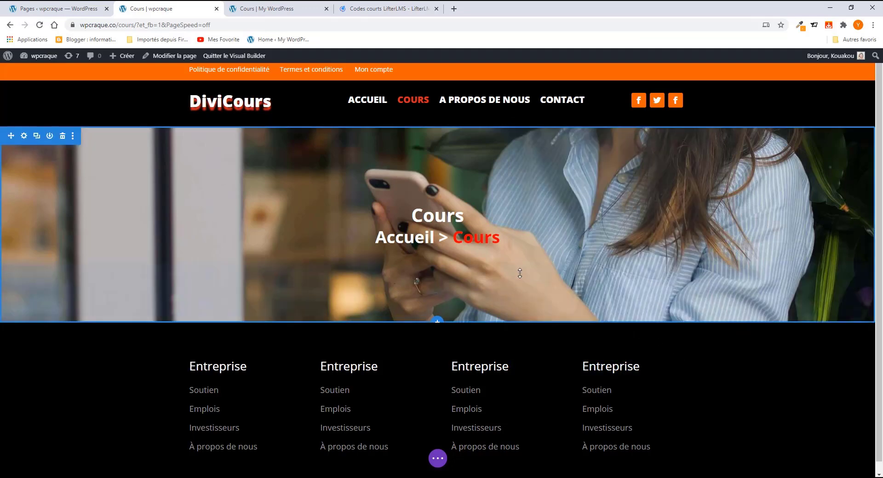
Step: Add a standard section below the banner with a row of two equal columns, consulting the reference Cours page for the layout
left_click(437, 323)
left_click(385, 299)
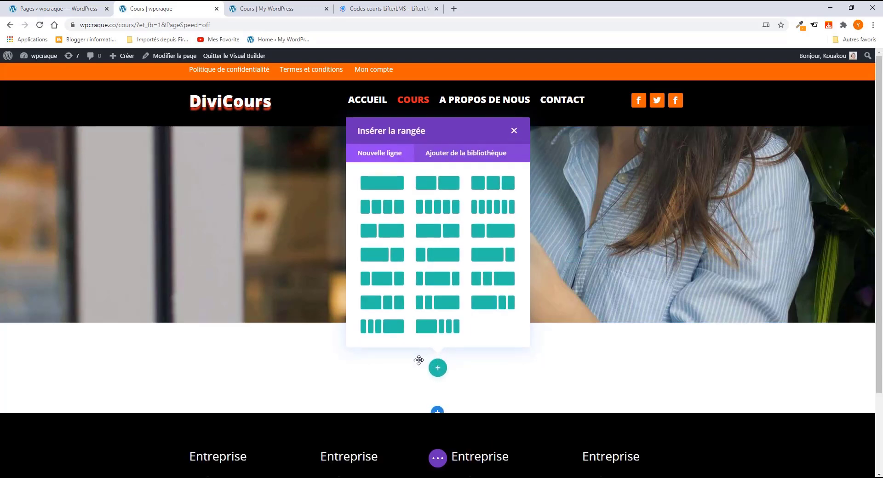
left_click(285, 7)
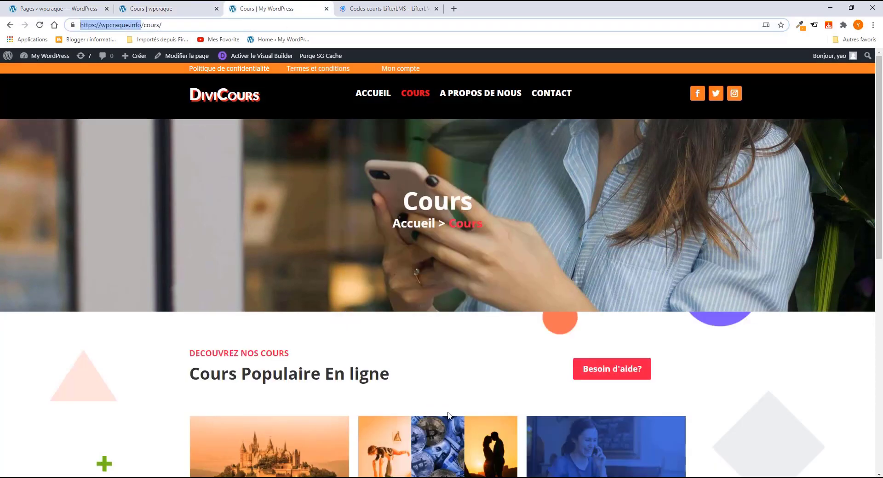
scroll(357, 348, "down", 3)
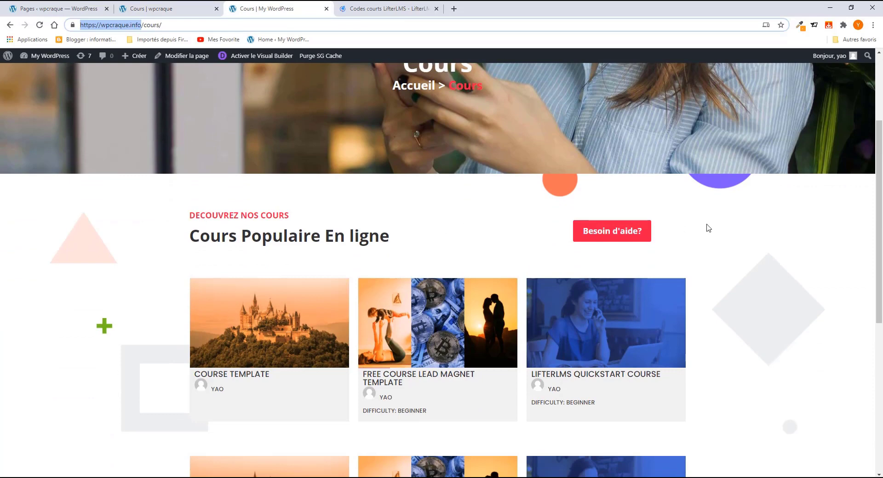
left_click(164, 10)
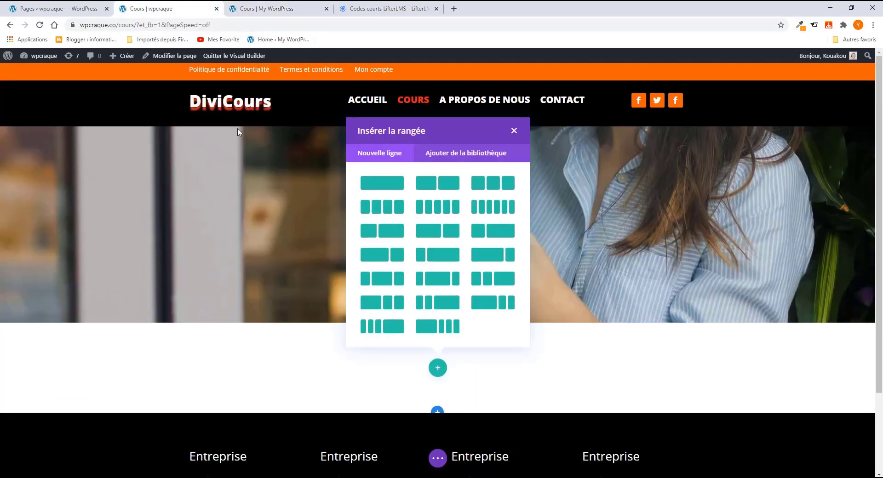
left_click(437, 183)
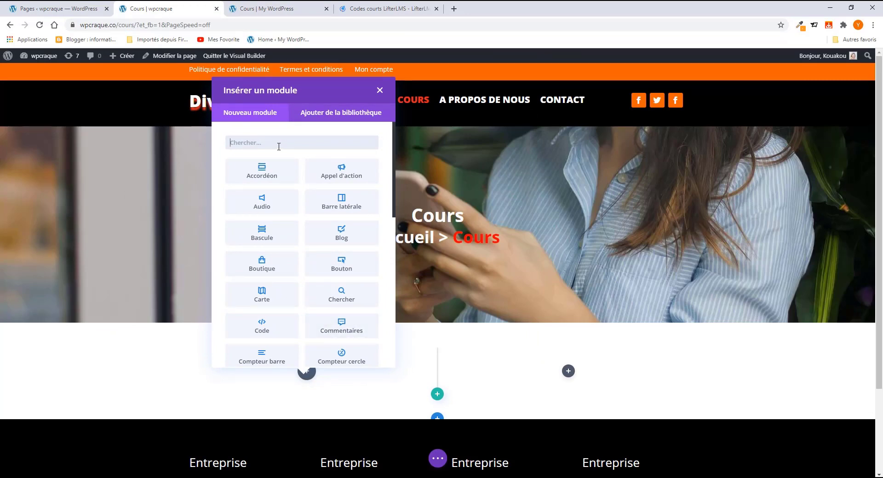
left_click(261, 8)
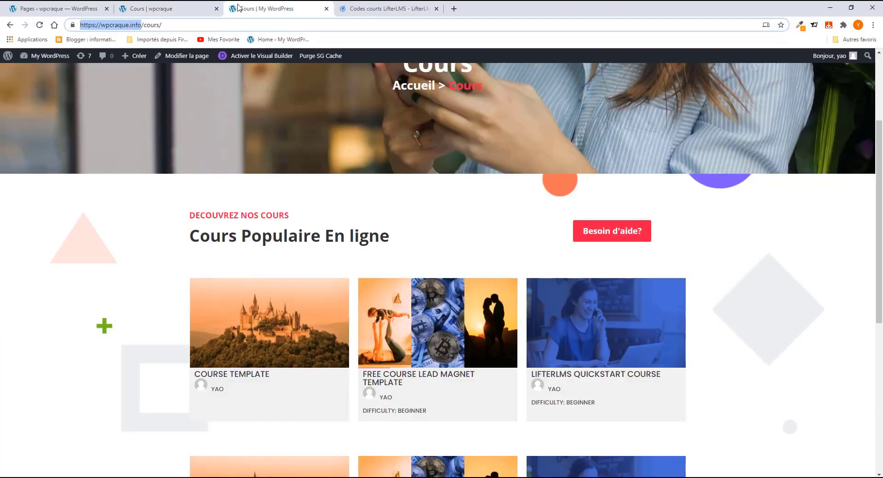
Step: Copy the headings "DECOUVREZ NOS COURS" and "Cours Populaire En ligne" from the reference Cours page and return to the page being built
left_click_drag(187, 215, 391, 243)
right_click(291, 221)
left_click(317, 227)
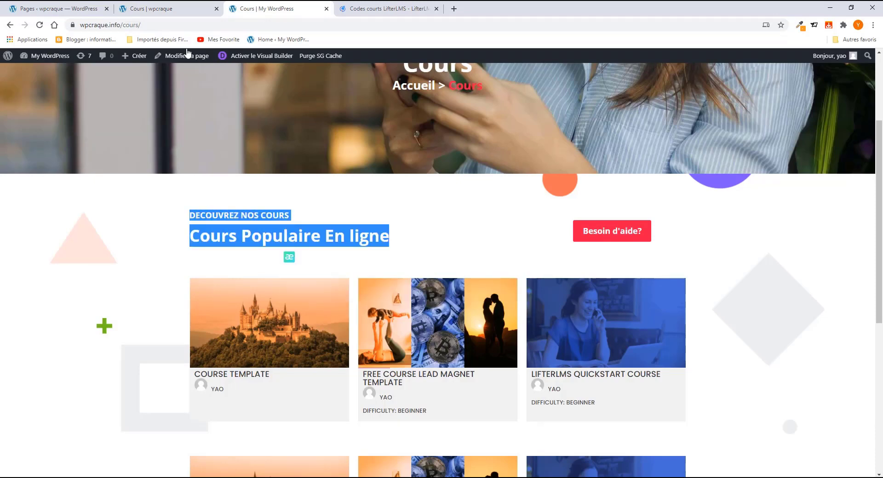
left_click(165, 14)
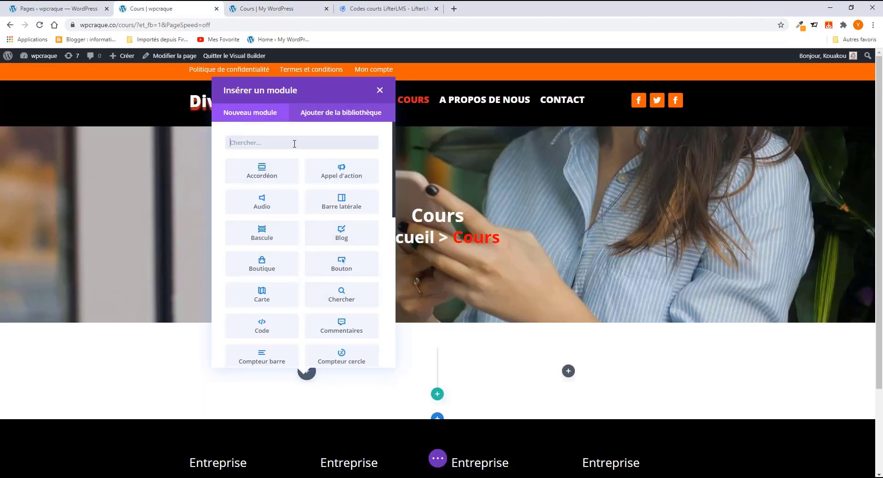
Step: Insert a Texte module in the new row's first column and replace its placeholder content with the two copied headings
type("texy")
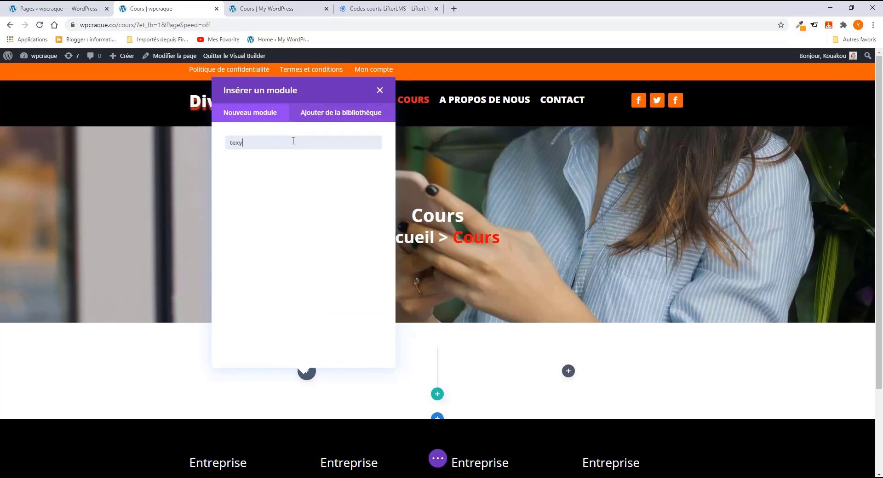
key("BackSpace")
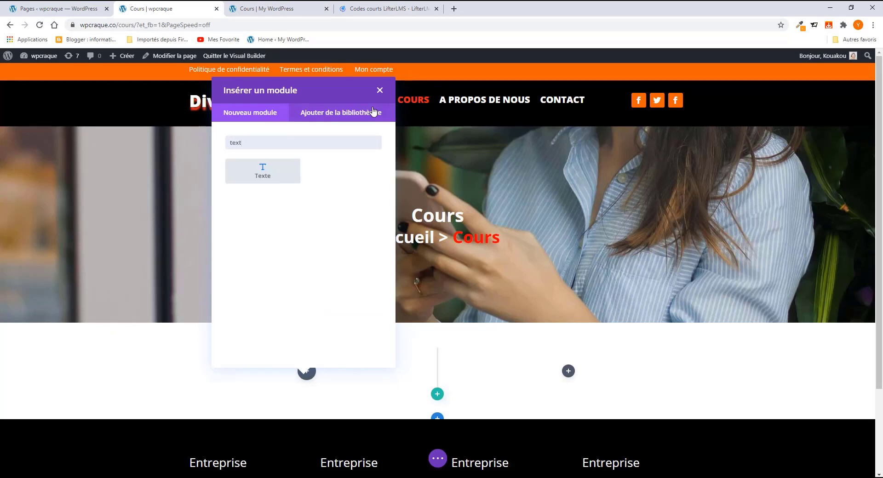
left_click(282, 173)
scroll(576, 279, "down", 3)
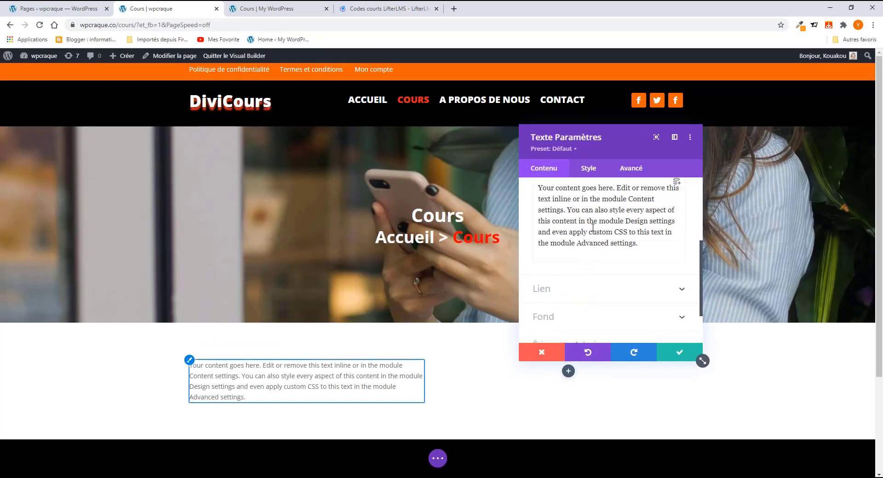
triple_click(590, 220)
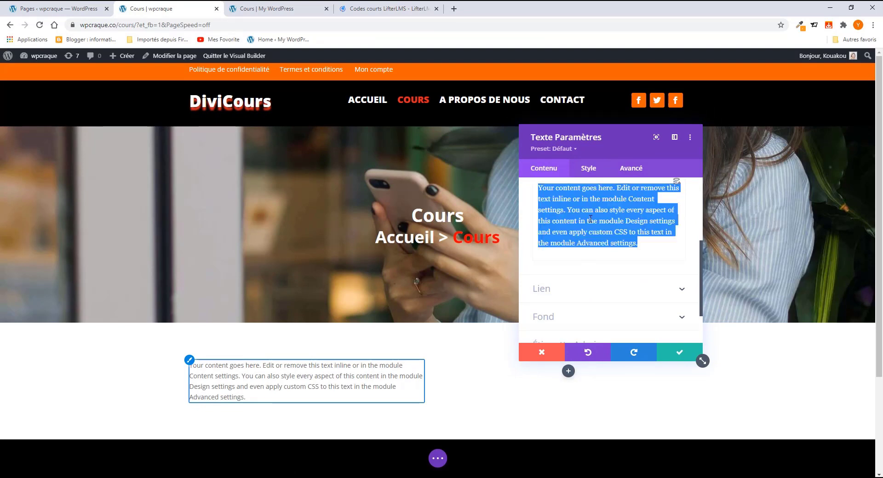
key("ctrl+v")
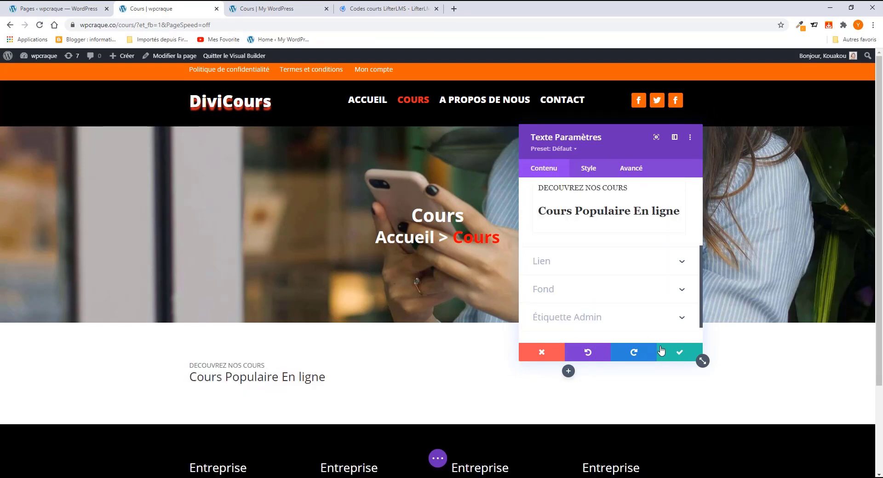
Step: Set the body text size of the new Texte module to 18px
scroll(597, 243, "up", 2)
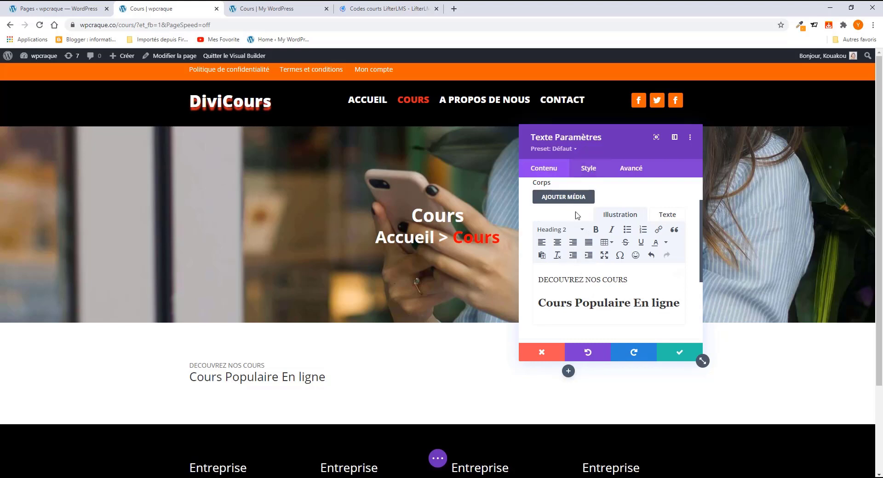
left_click(581, 170)
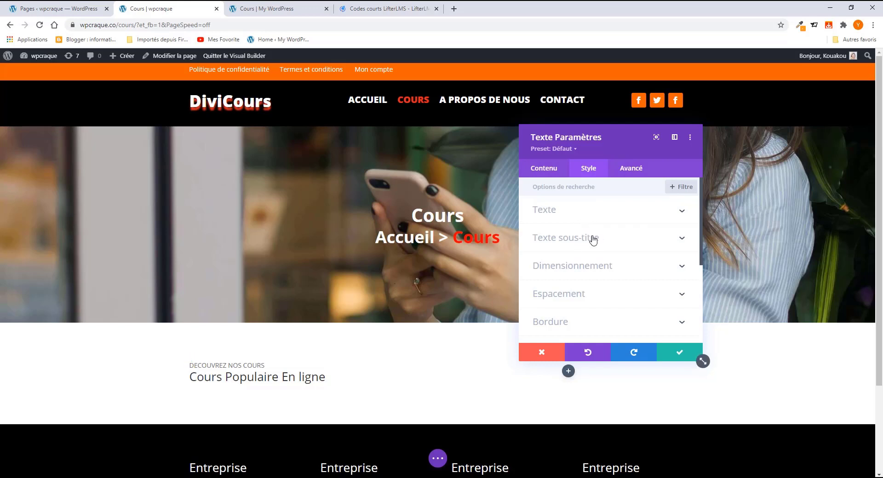
left_click(585, 223)
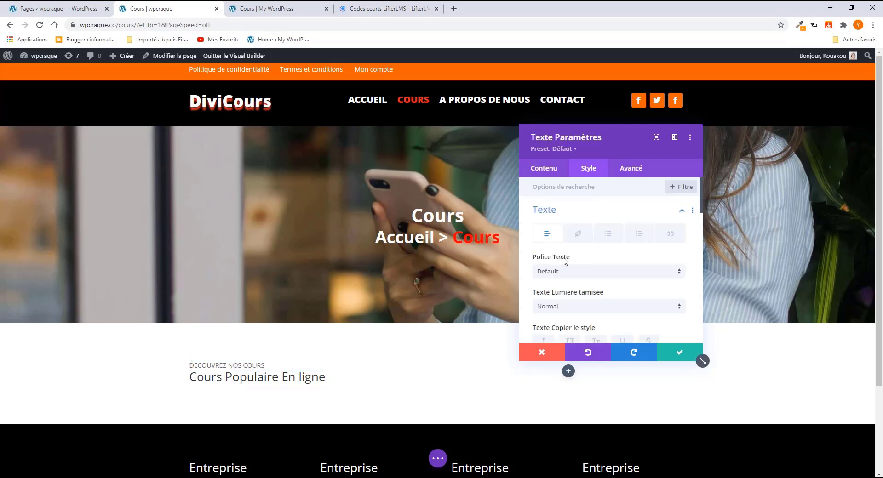
scroll(564, 263, "down", 4)
scroll(564, 263, "down", 2)
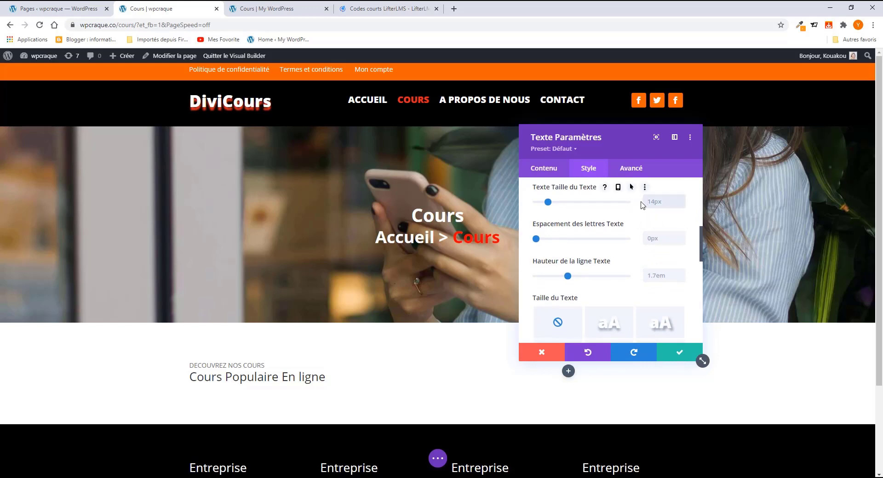
key("Return")
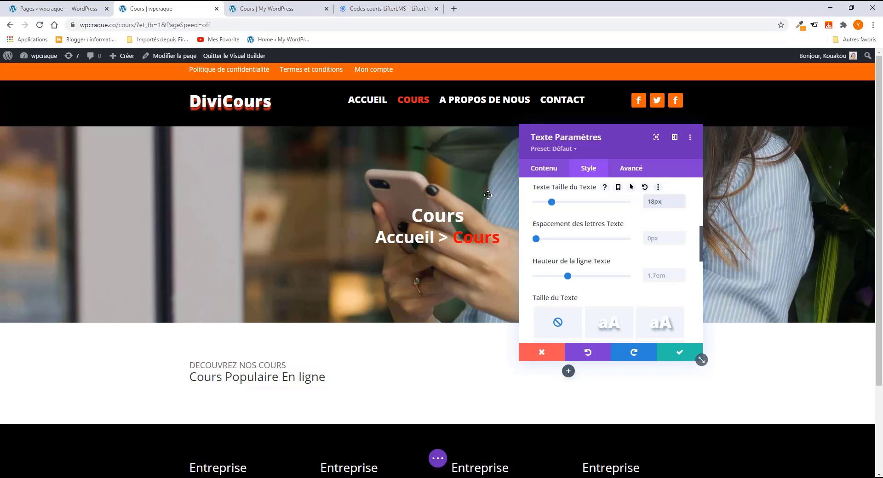
Step: Set the weight of the module's body text to Texte en gras, leaving the font at Default
scroll(575, 216, "up", 2)
scroll(578, 266, "up", 2)
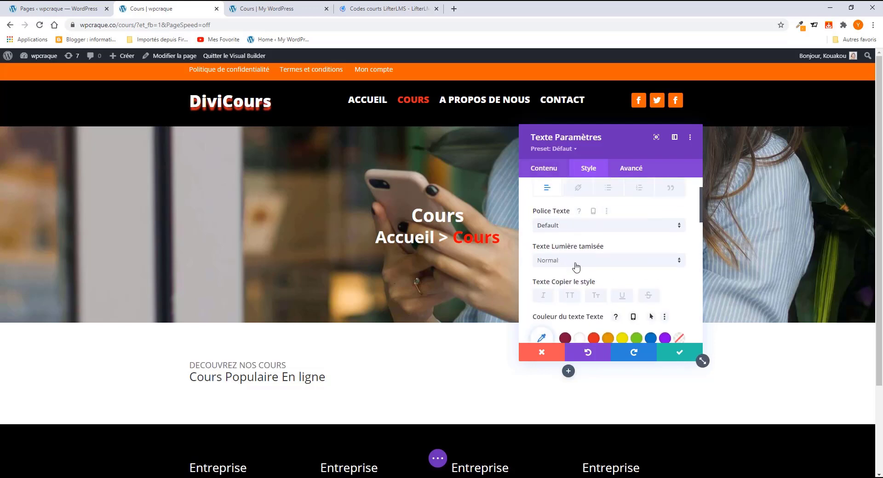
left_click(575, 265)
left_click(576, 299)
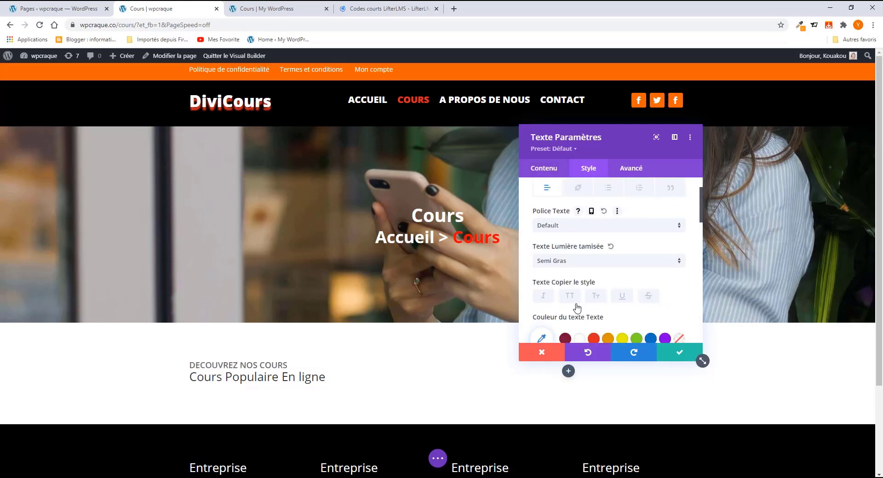
left_click(581, 263)
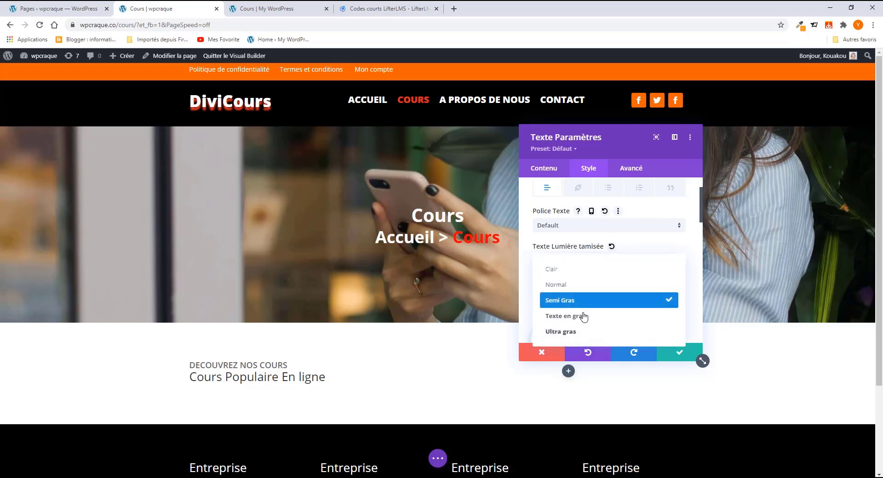
left_click(583, 315)
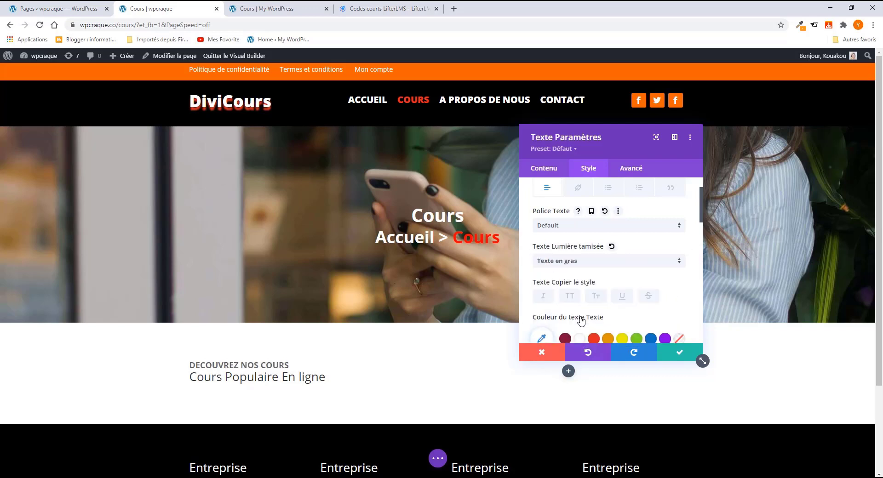
left_click(573, 228)
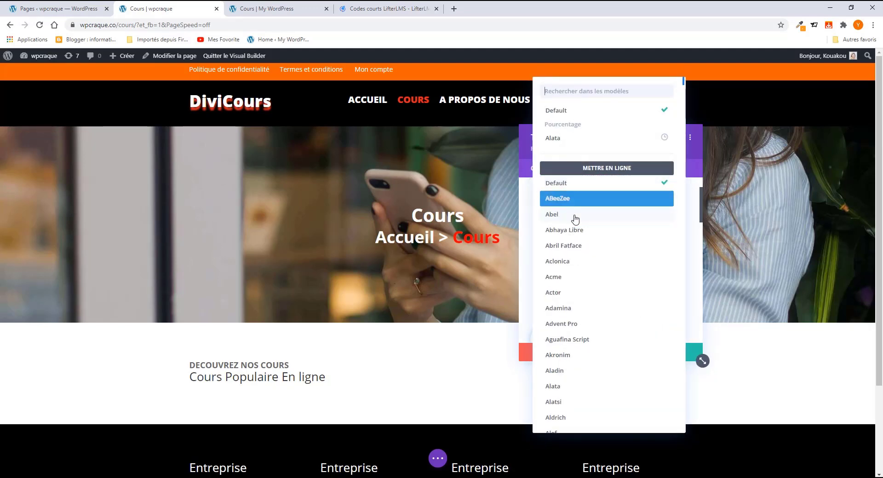
left_click(529, 212)
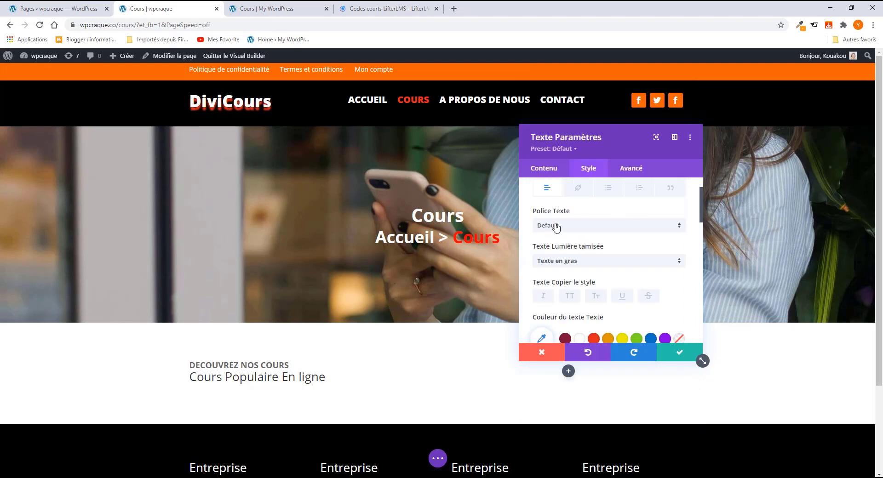
Step: Colour the module's "DECOUVREZ NOS COURS" body text red, consulting the reference Cours page for the shade
scroll(562, 230, "down", 2)
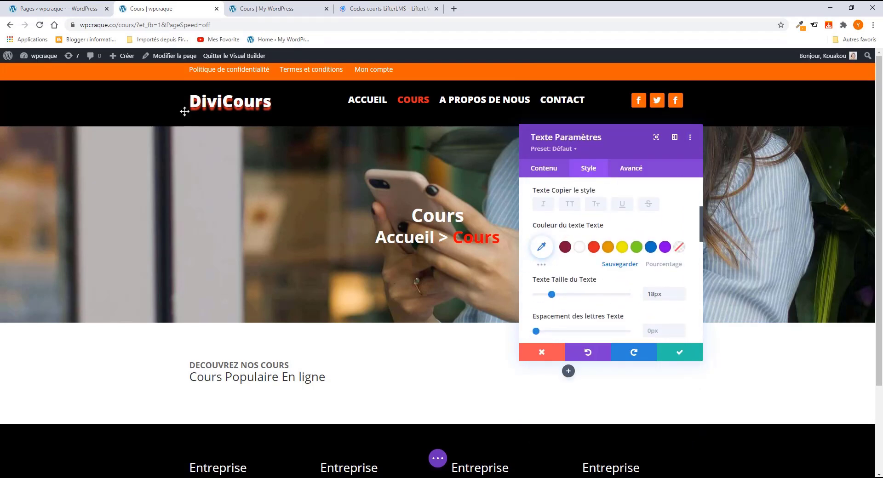
left_click(260, 9)
left_click(327, 186)
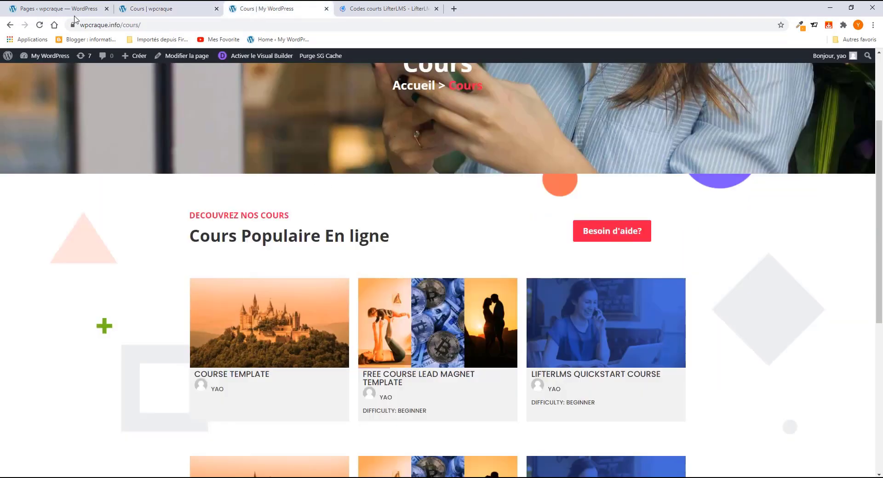
left_click(151, 8)
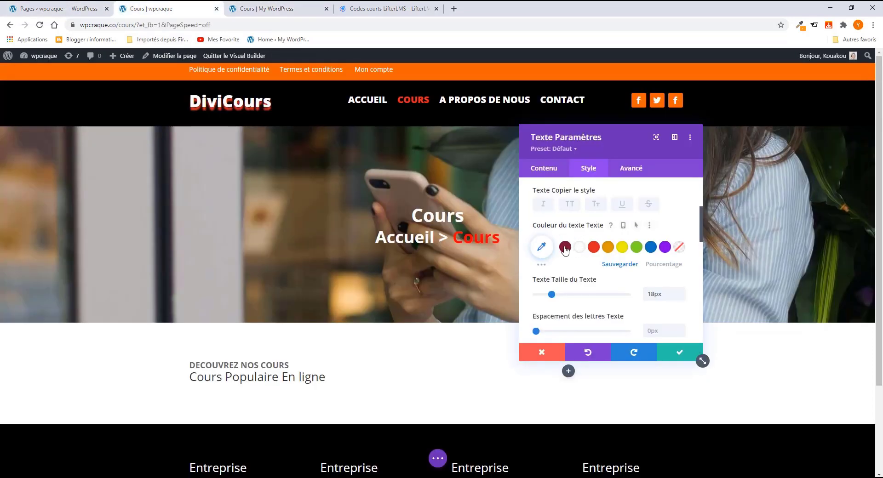
left_click(593, 248)
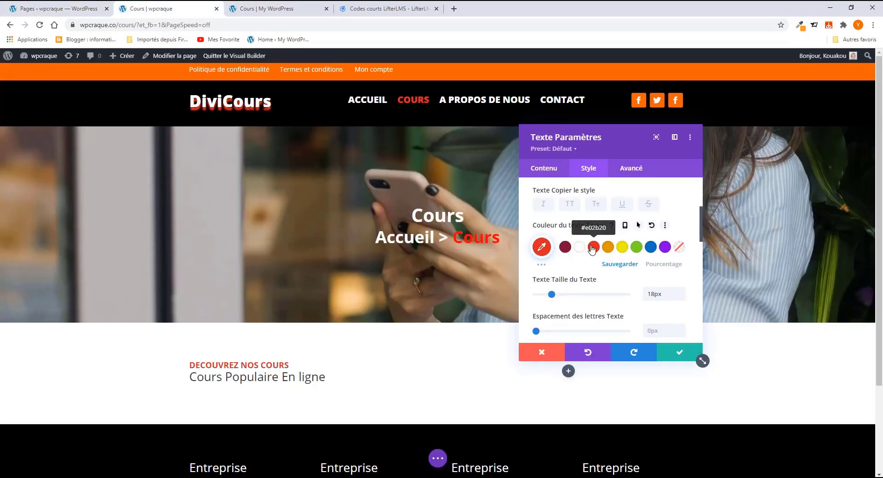
left_click(545, 255)
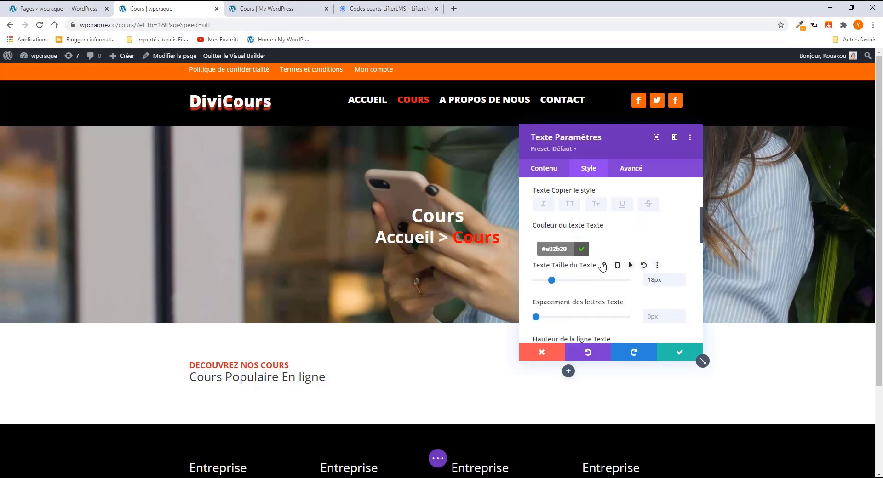
left_click(600, 267)
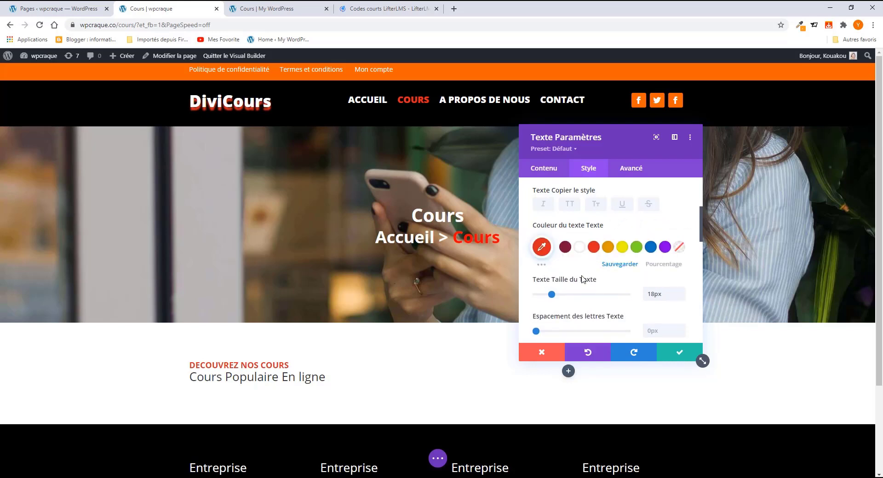
left_click(541, 264)
left_click(594, 248)
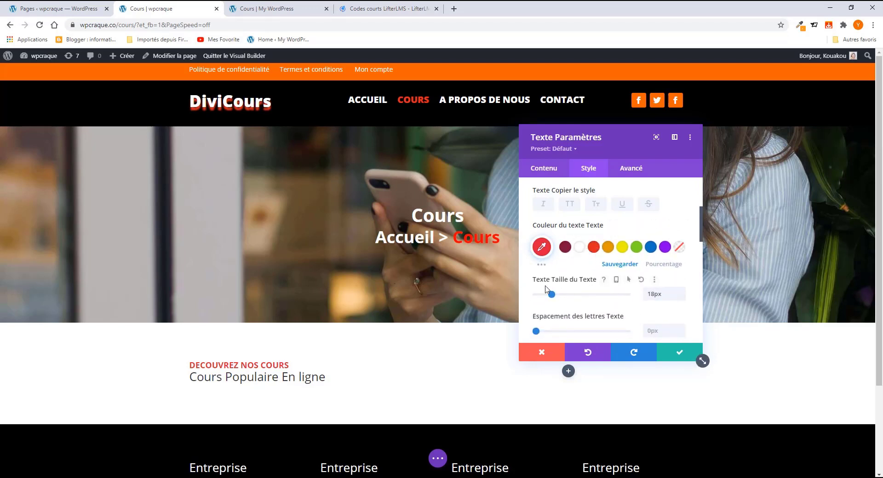
Step: Examine the module's remaining text style options and check the heading level of "Cours Populaire En ligne" in its content
scroll(568, 283, "down", 1)
scroll(603, 283, "down", 2)
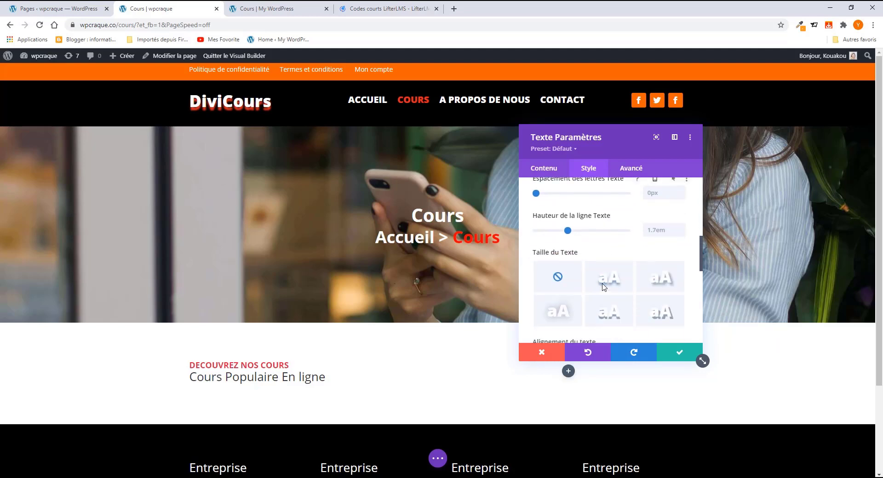
scroll(590, 299, "down", 3)
scroll(592, 302, "up", 6)
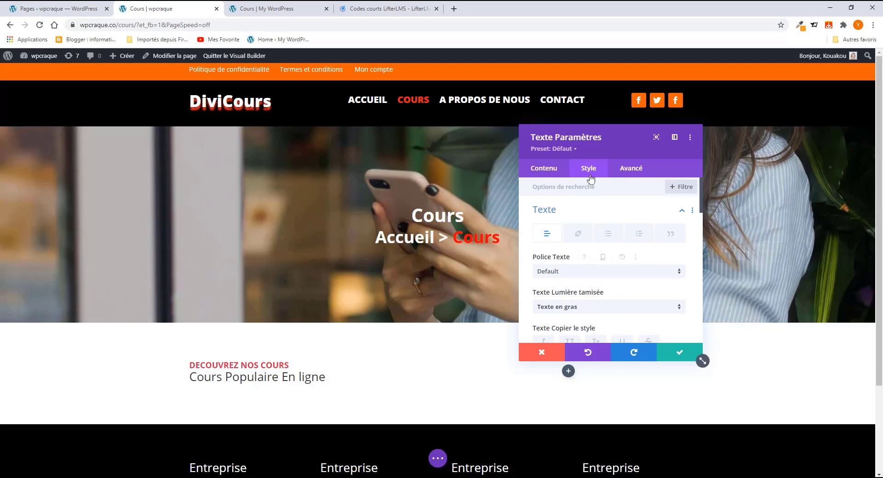
scroll(572, 295, "down", 4)
scroll(573, 295, "down", 5)
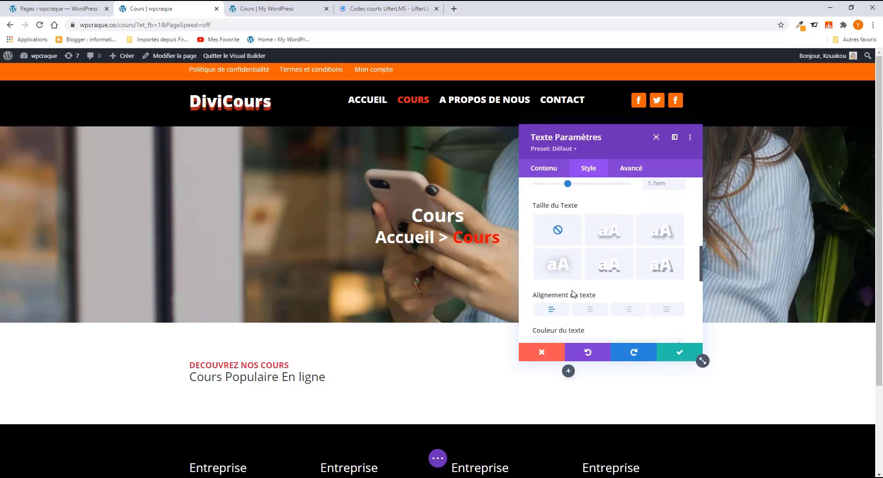
left_click(574, 243)
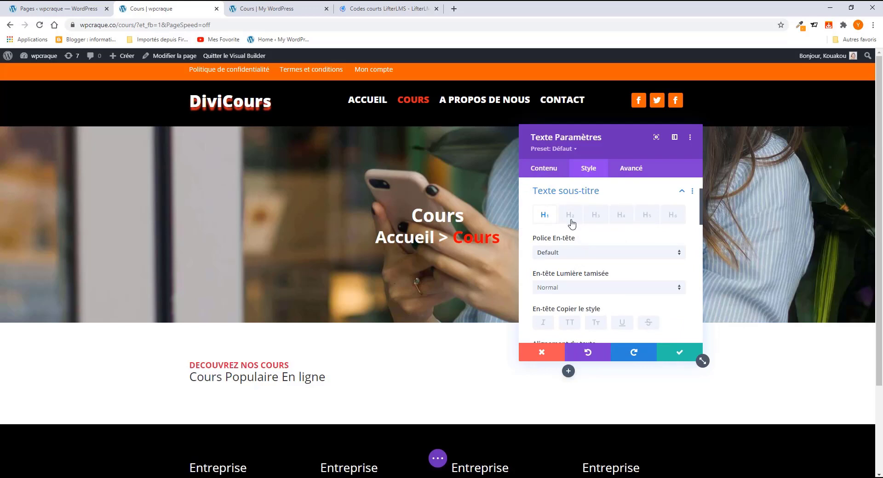
left_click(542, 168)
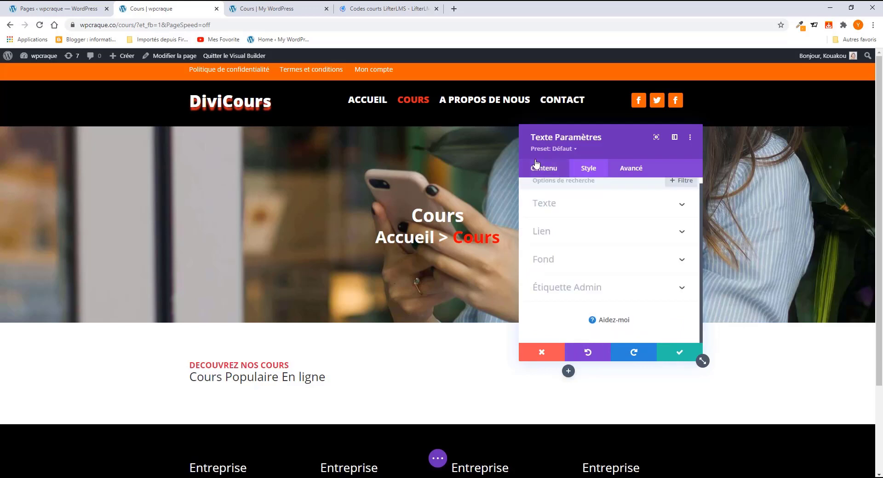
left_click(556, 214)
scroll(576, 268, "down", 2)
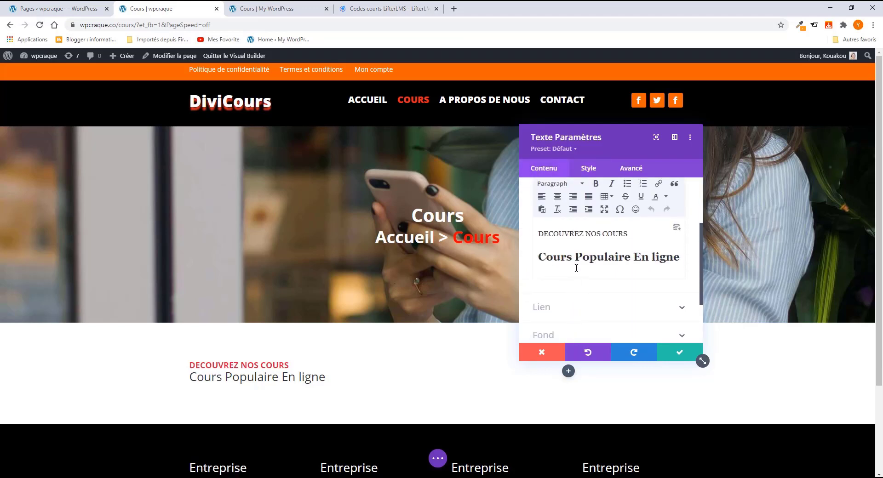
Step: Set the H2 heading weight to Texte en gras for "Cours Populaire En ligne"
left_click(587, 170)
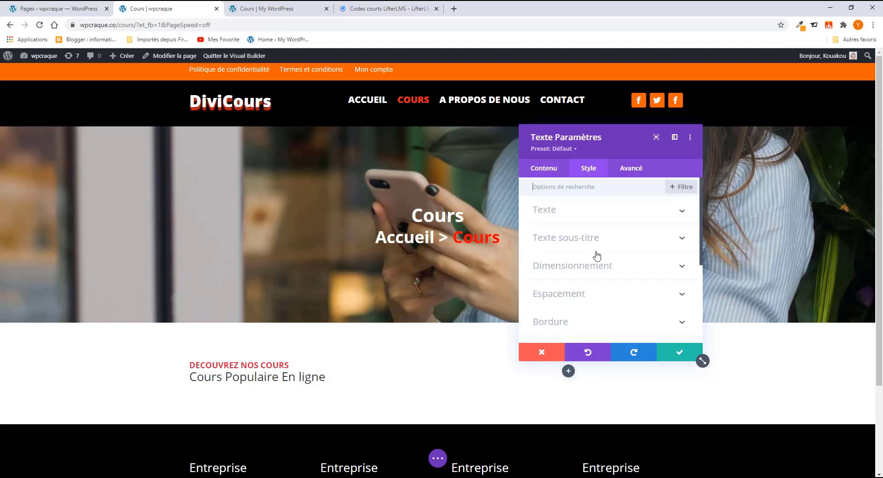
left_click(582, 244)
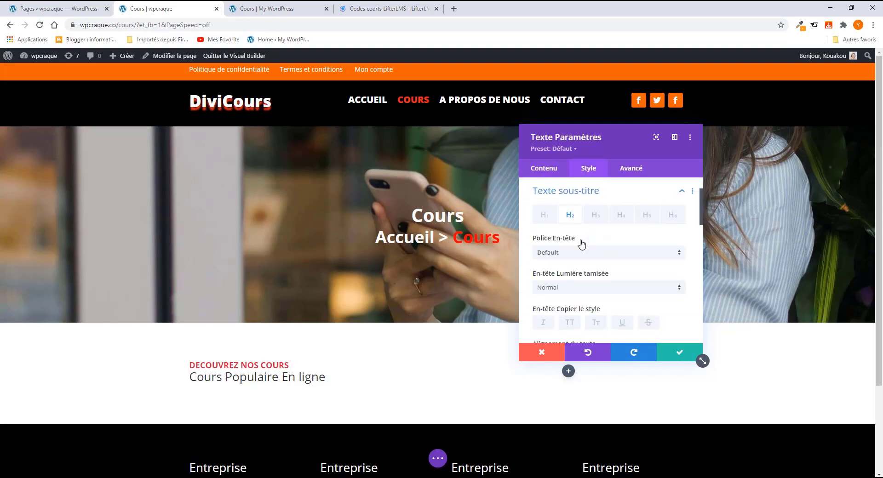
left_click(578, 292)
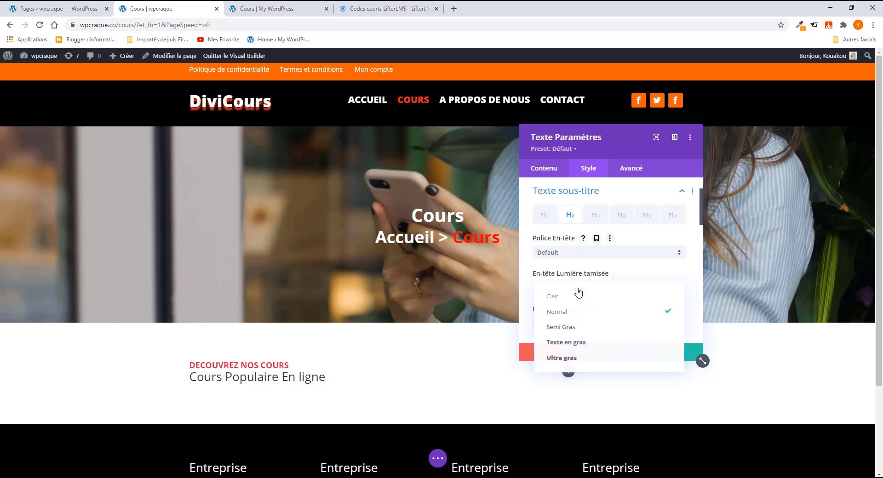
left_click(575, 349)
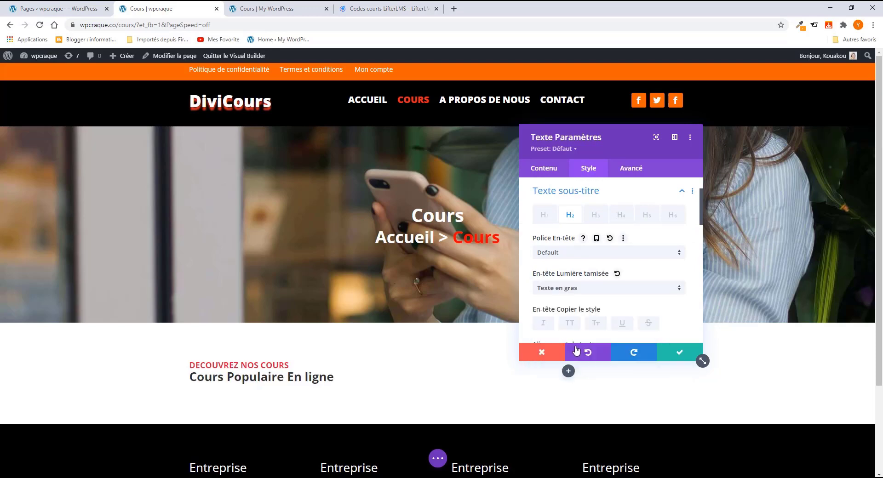
Step: Set the H2 heading text size of "Cours Populaire En ligne" to 38px, comparing with the reference Cours page, and save the module settings
left_click(278, 6)
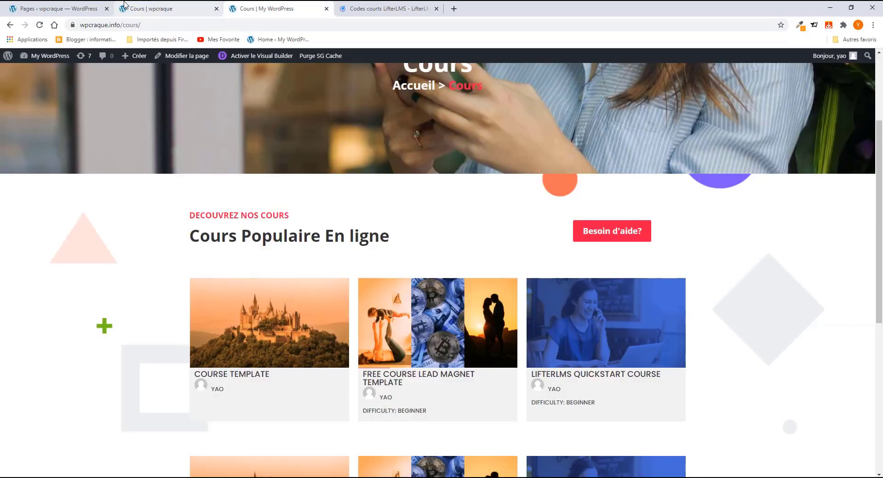
left_click(152, 8)
scroll(585, 305, "down", 2)
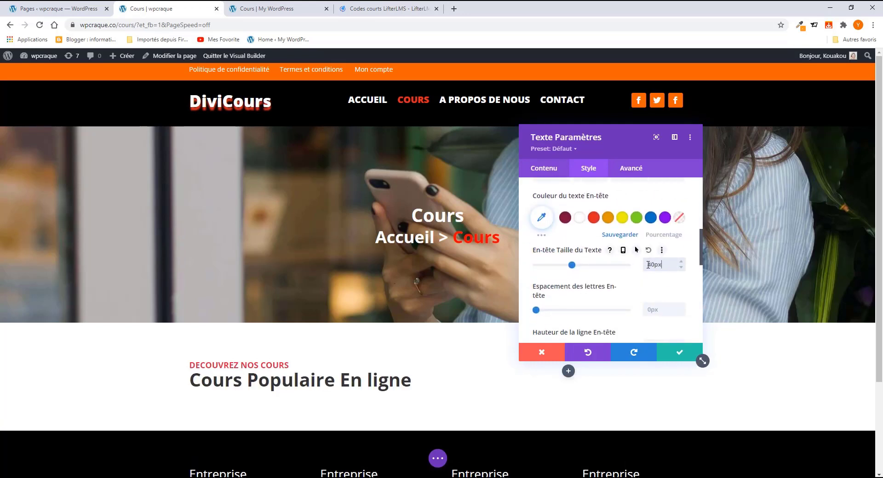
left_click(272, 10)
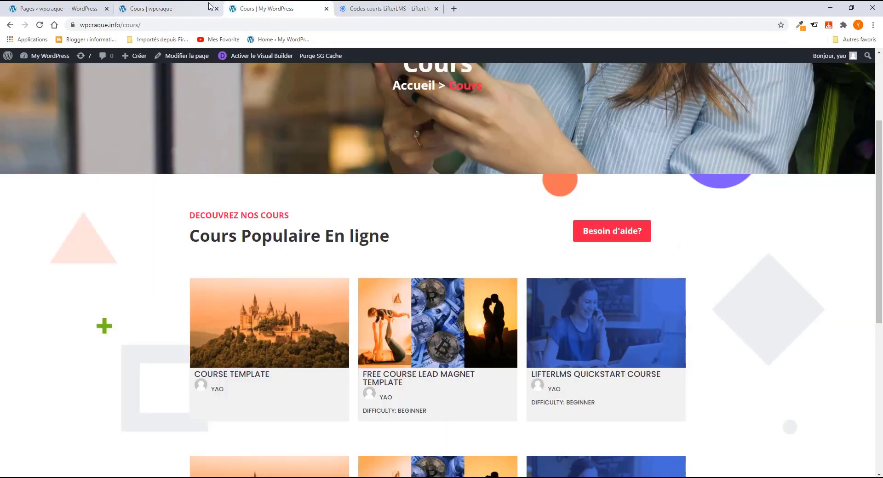
left_click(183, 8)
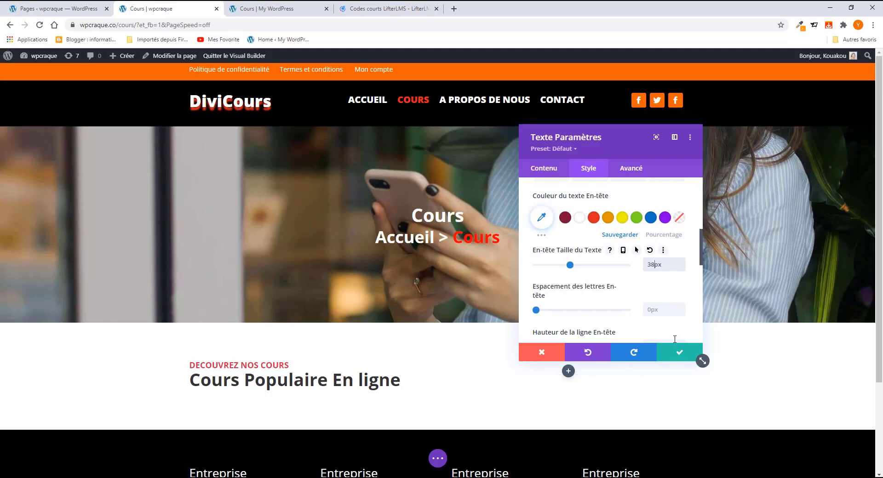
left_click(266, 8)
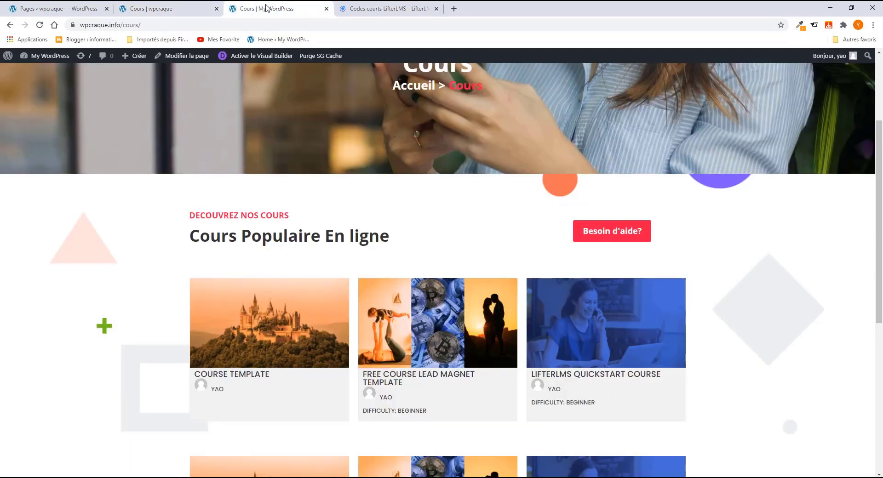
left_click(181, 8)
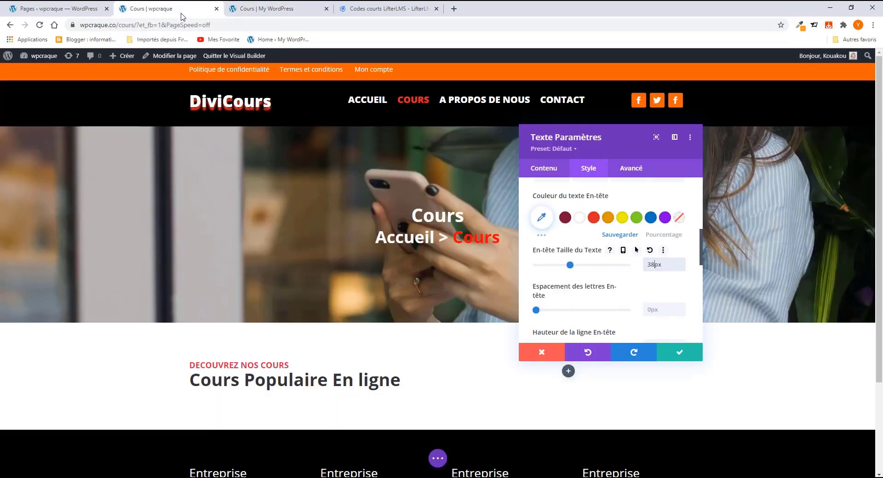
left_click(680, 356)
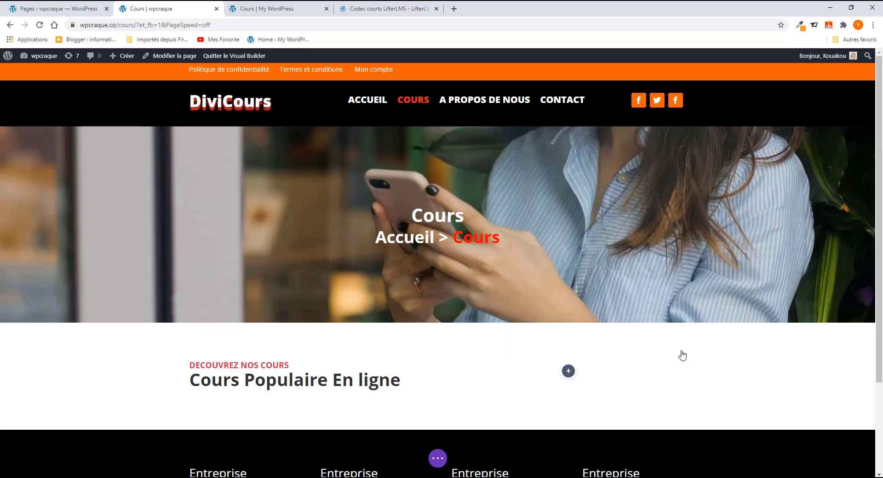
Step: Insert a Bouton module in the empty second column beside the course heading and set its text to "Besoin d'aide?"
left_click(569, 371)
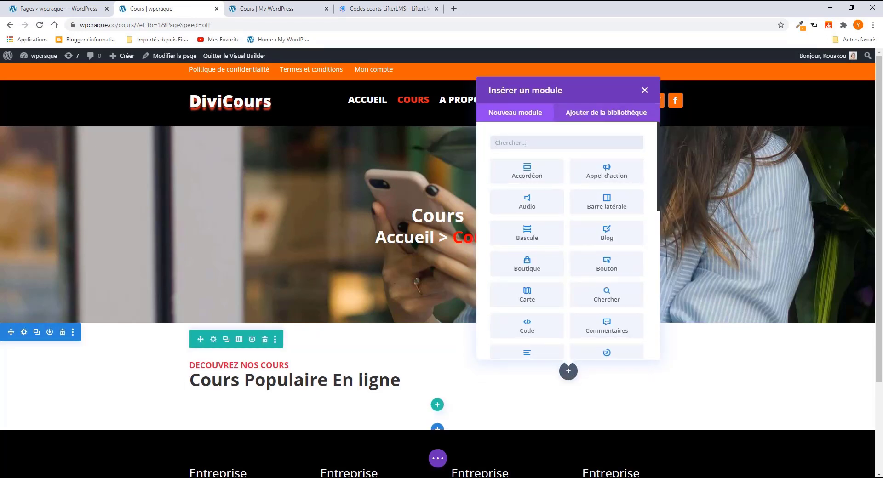
left_click(525, 143)
type("bou")
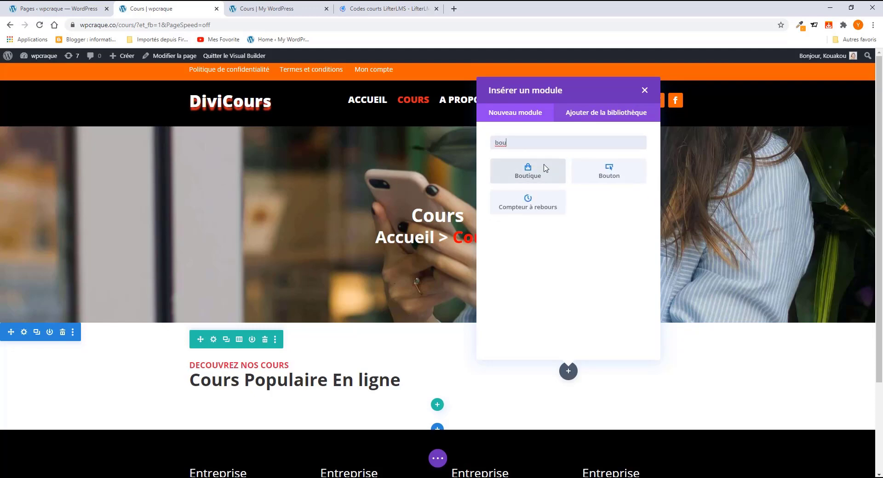
left_click(609, 172)
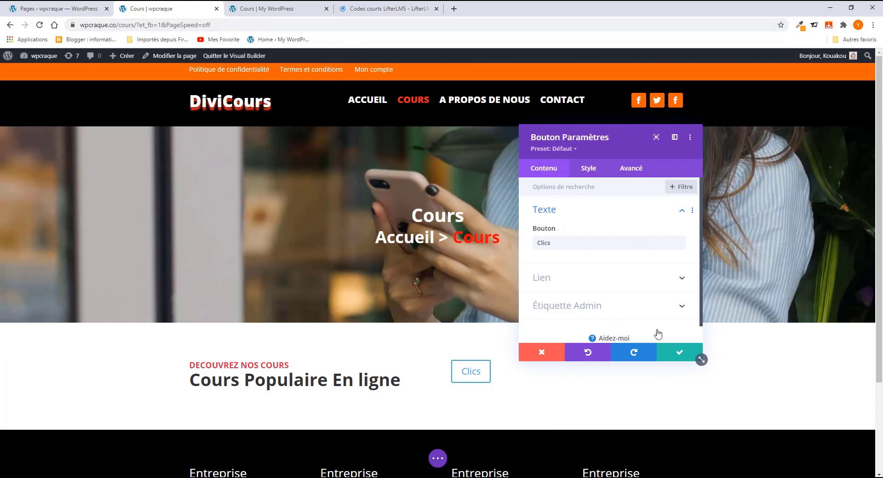
double_click(559, 243)
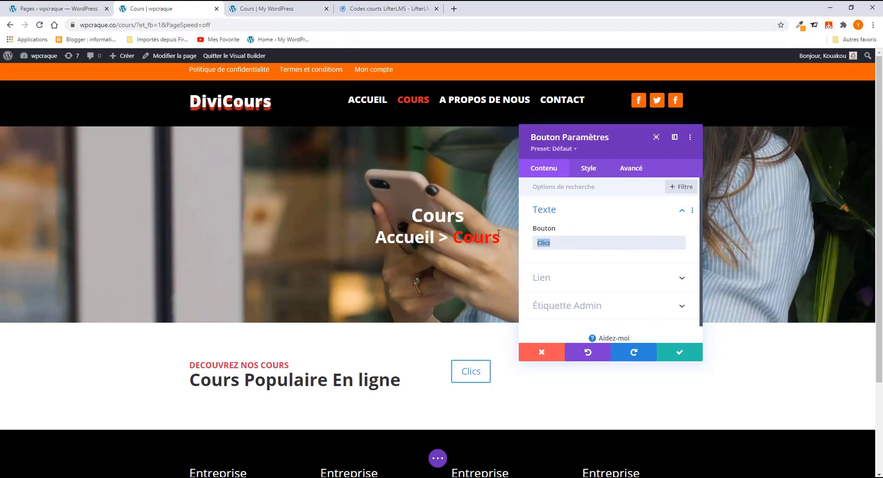
type("Besoin d'aide?")
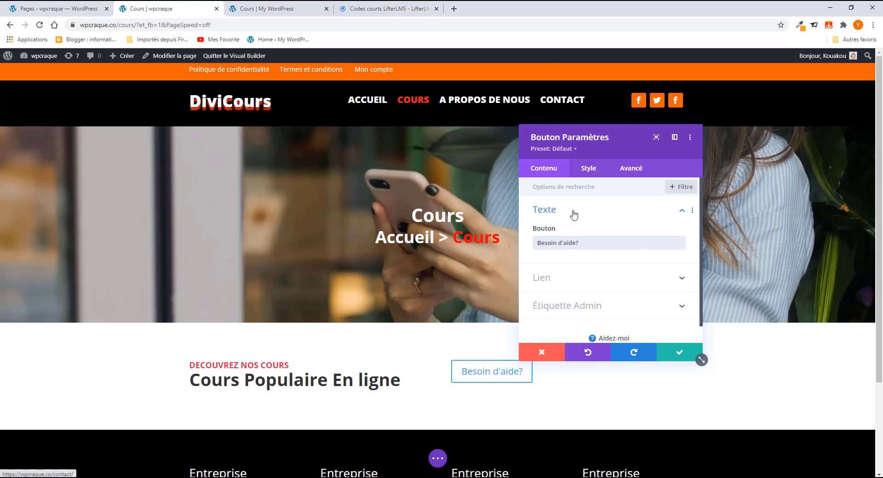
Step: Align the "Besoin d'aide?" button to the right of its column, checking its placement on the reference Cours page
left_click(587, 170)
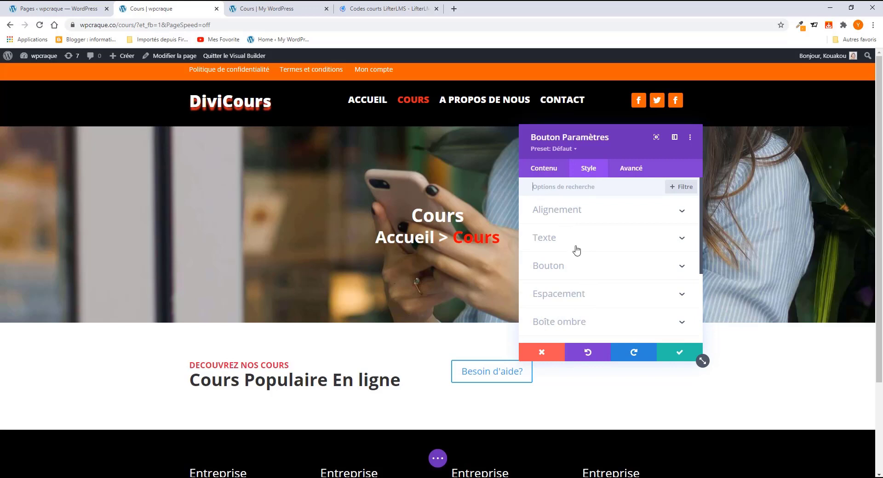
left_click(593, 218)
left_click(654, 248)
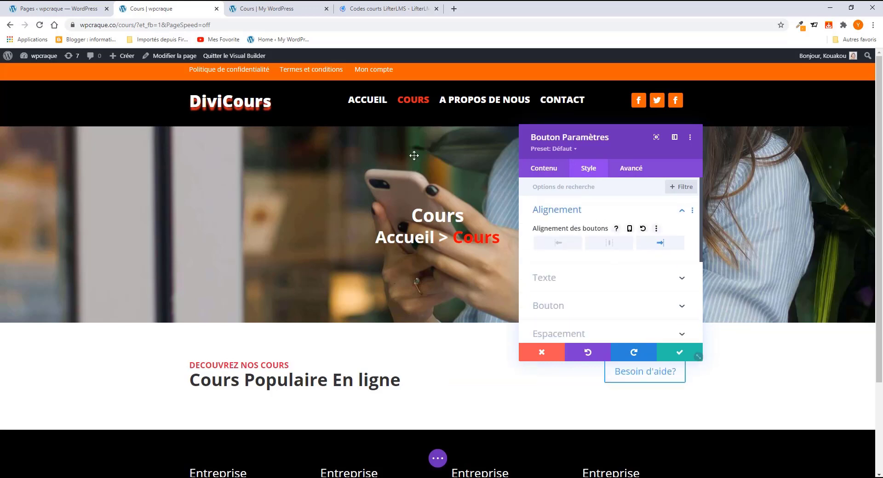
left_click(296, 13)
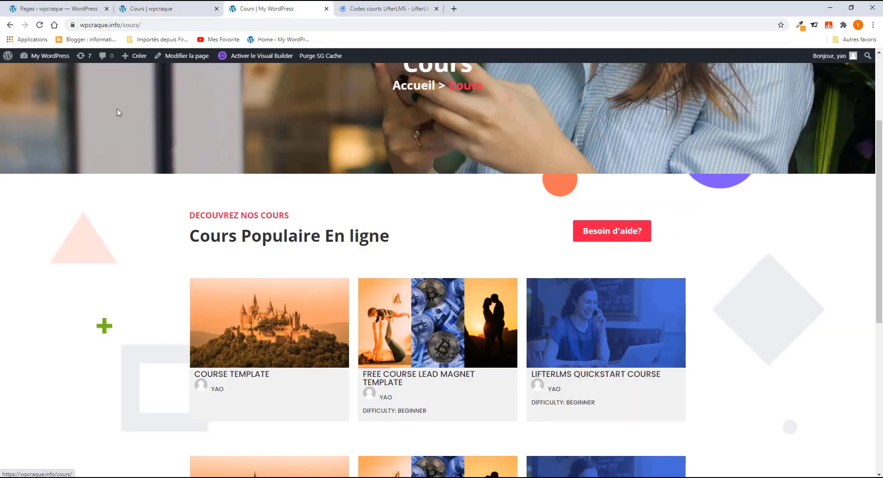
left_click(144, 10)
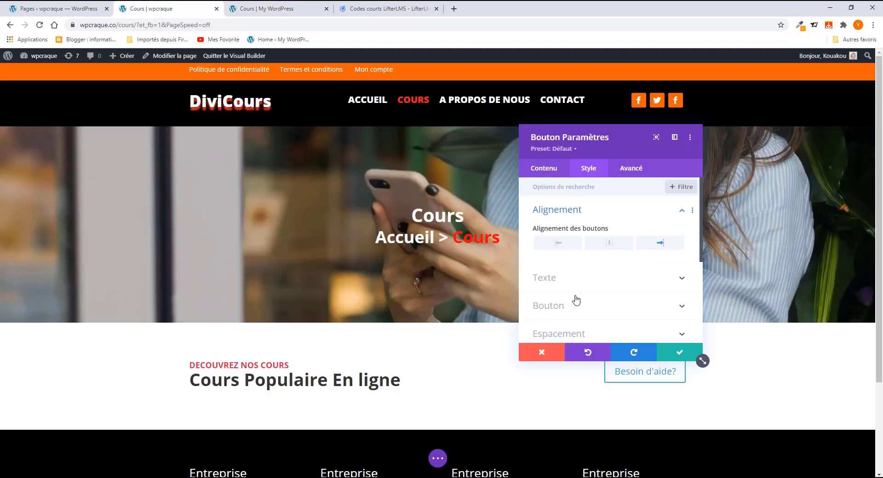
Step: Enable custom styles for the "Besoin d'aide?" button and set its text colour to white (#ffffff)
scroll(592, 288, "down", 1)
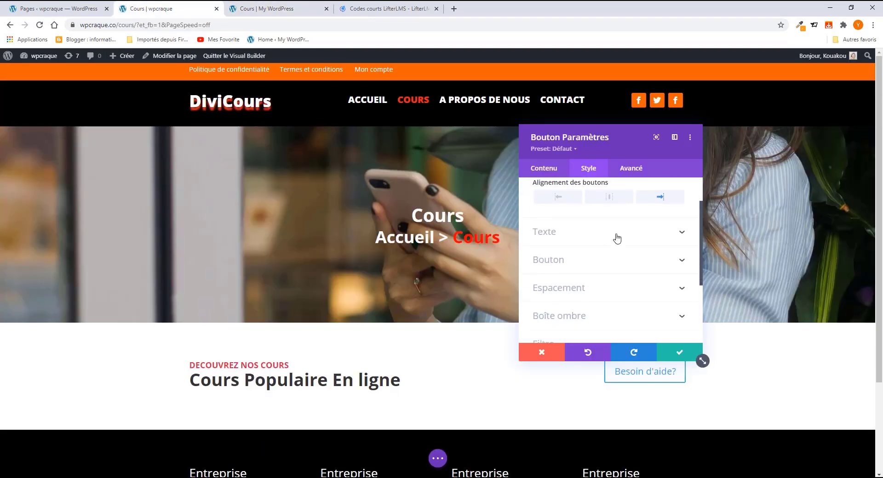
left_click(597, 235)
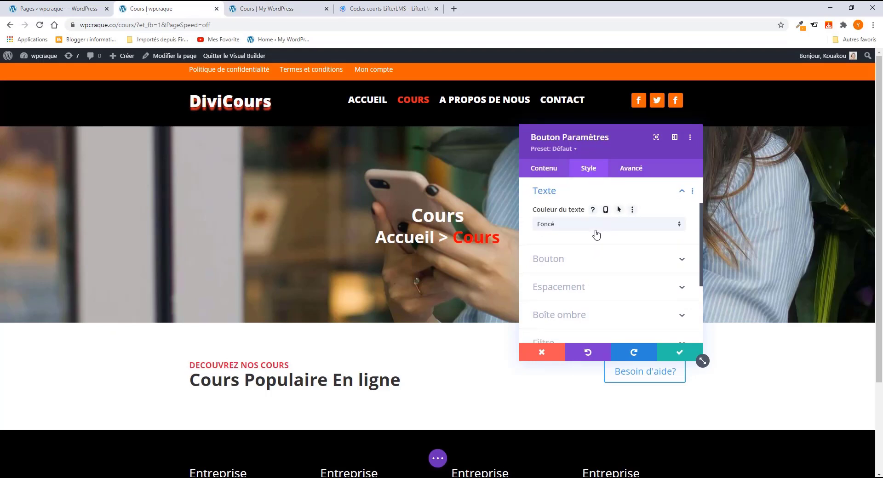
left_click(590, 267)
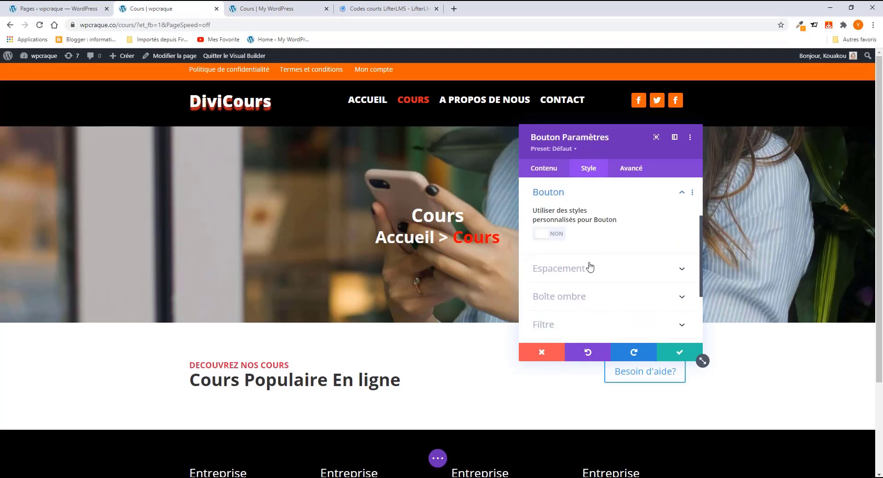
left_click(556, 234)
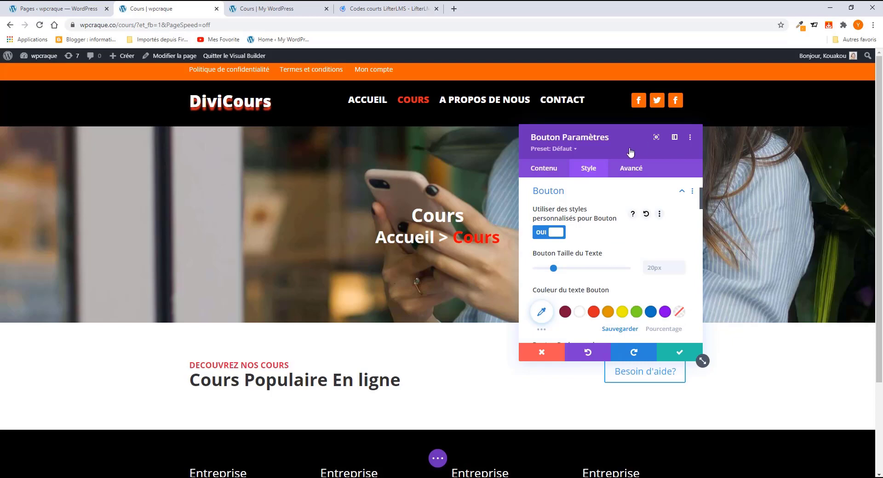
left_click_drag(289, 142, 293, 141)
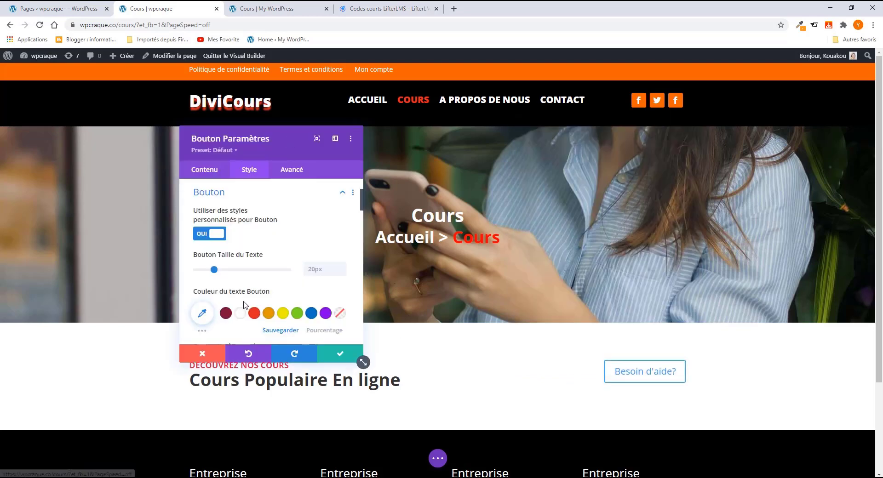
scroll(237, 273, "down", 1)
scroll(237, 273, "down", 1)
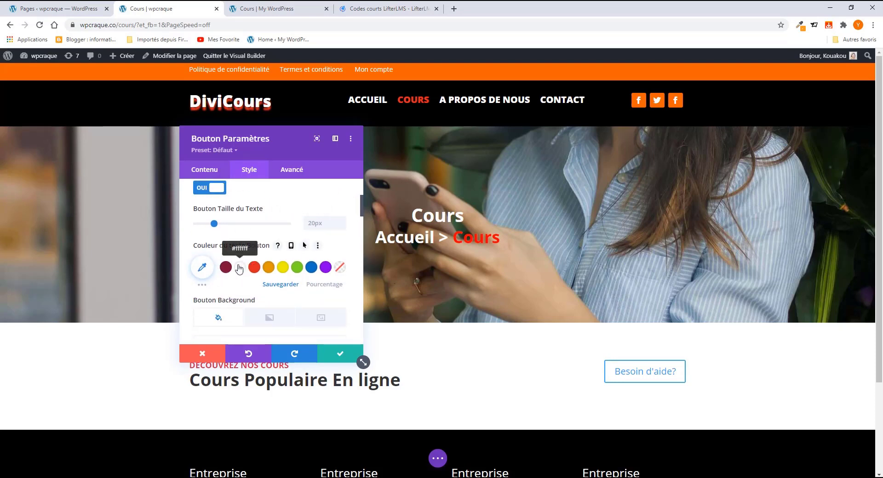
left_click(239, 268)
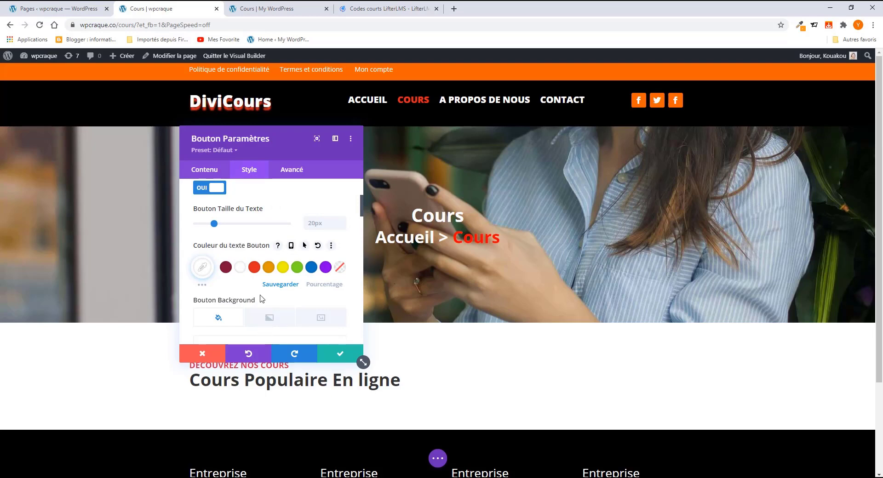
Step: Give the button a pinkish-red background colour from the extended palette, matching the button on the reference Cours page
scroll(248, 253, "down", 3)
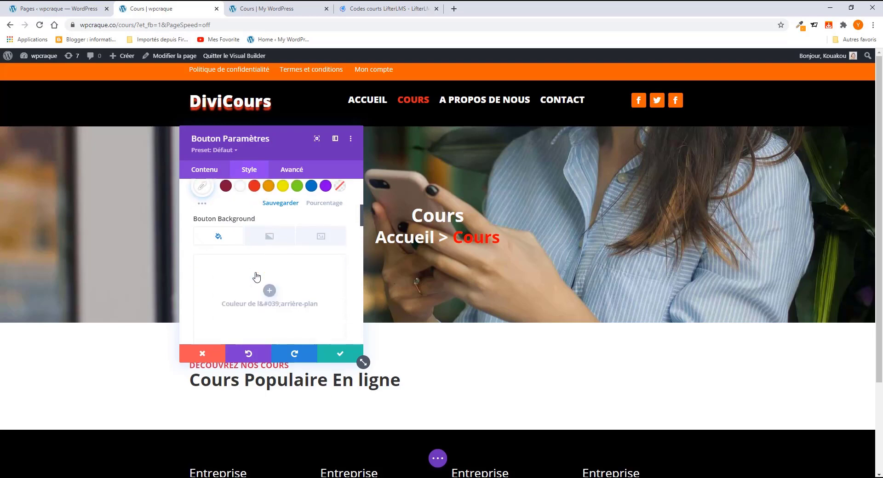
left_click(266, 304)
left_click(252, 254)
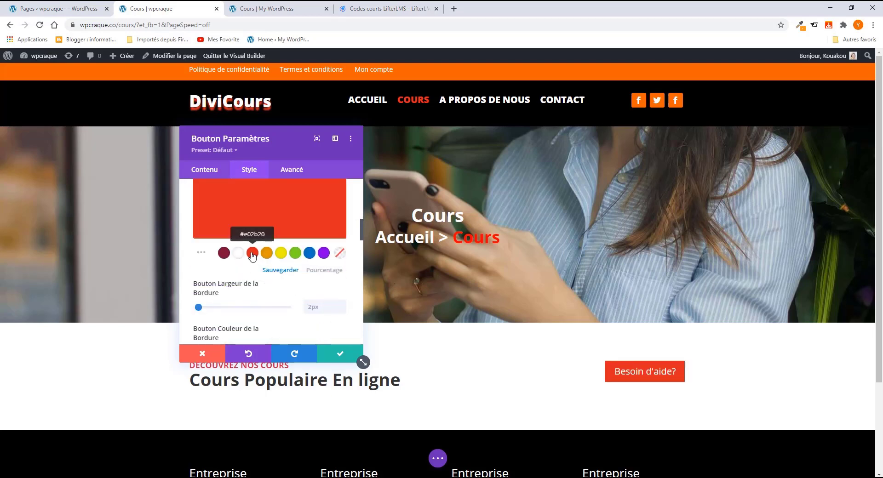
left_click(278, 8)
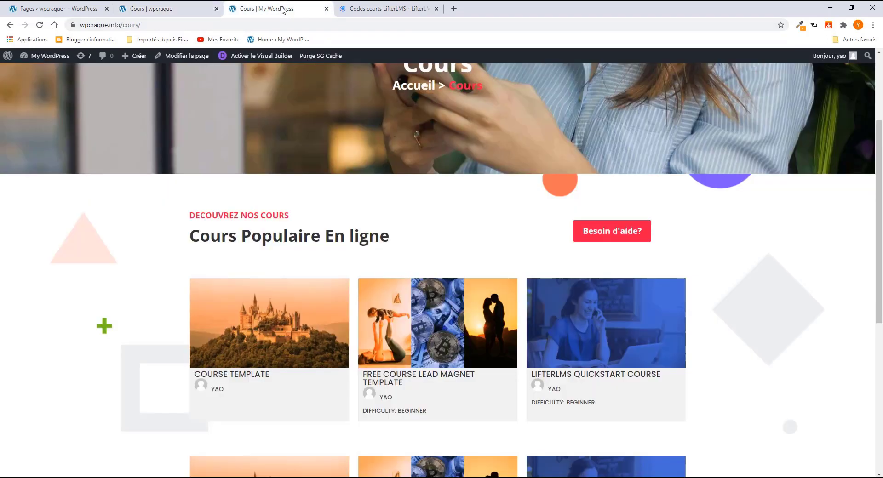
left_click(168, 5)
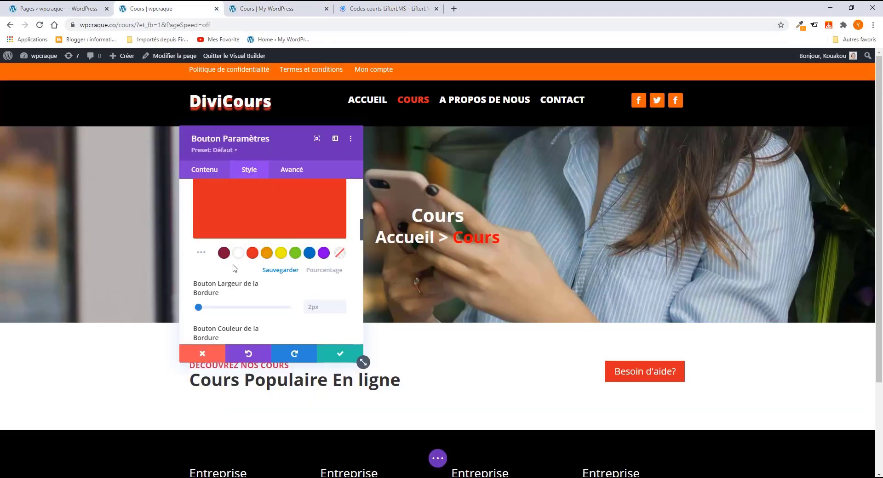
left_click(224, 254)
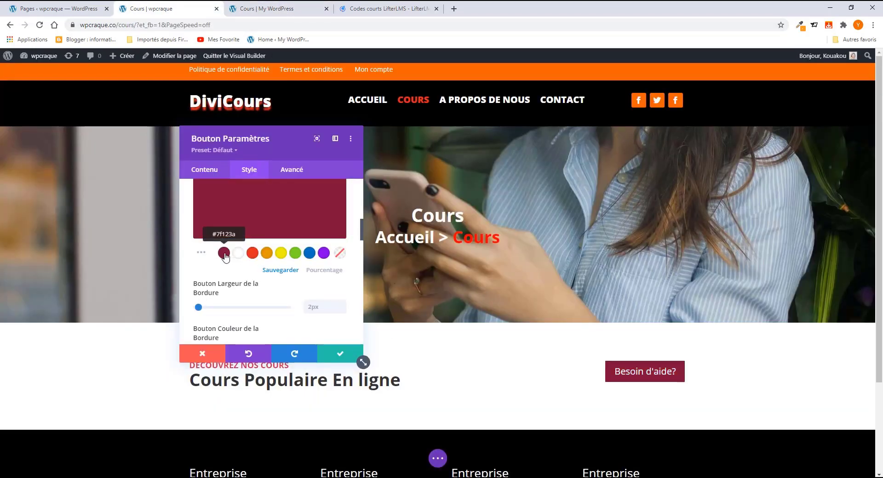
left_click(201, 255)
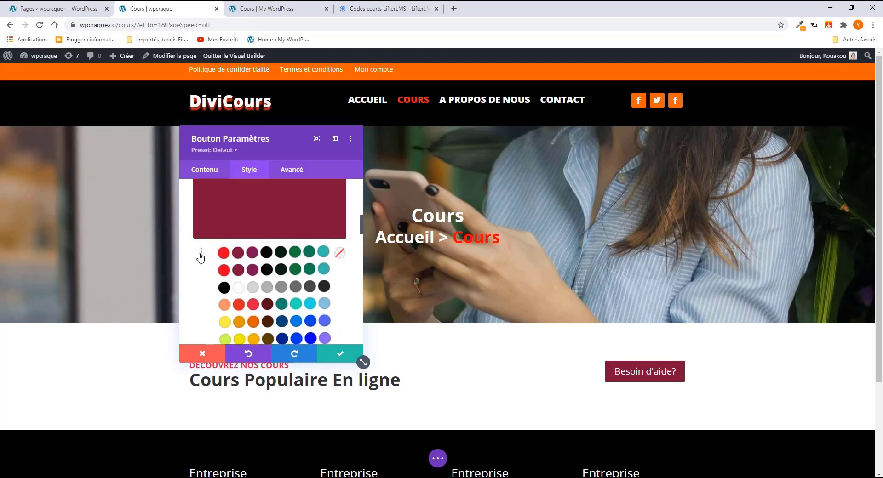
left_click(252, 305)
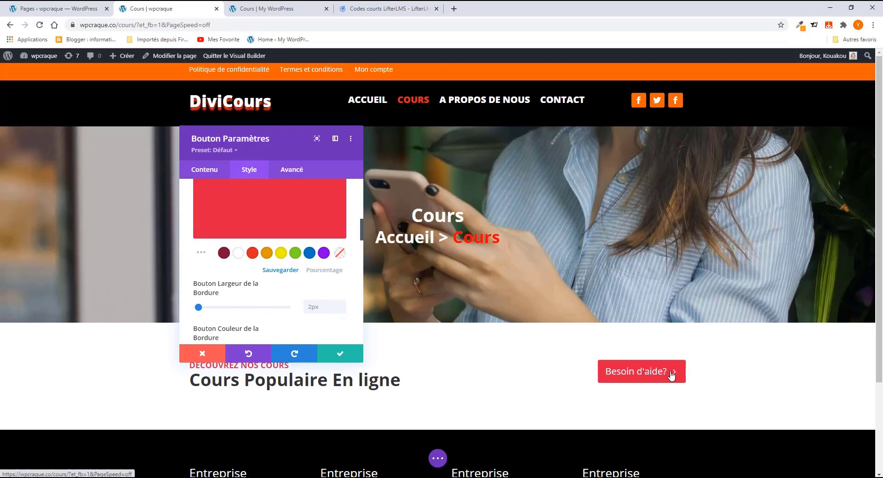
left_click(276, 9)
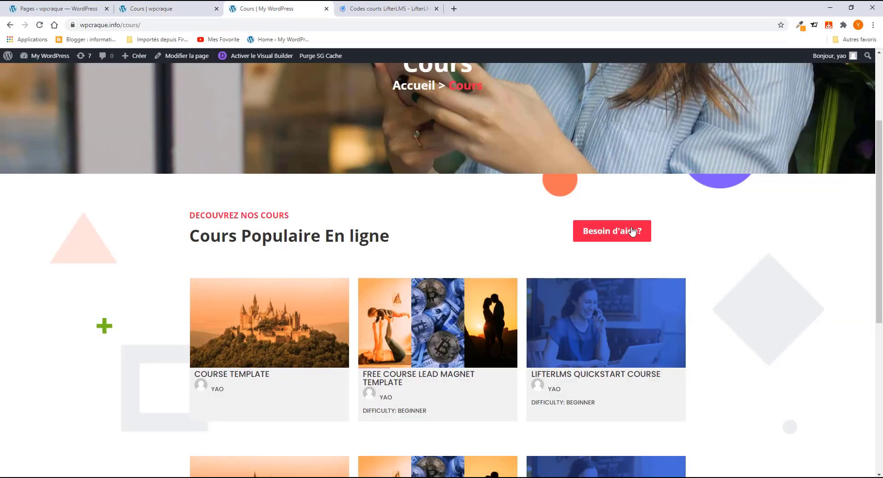
left_click(157, 9)
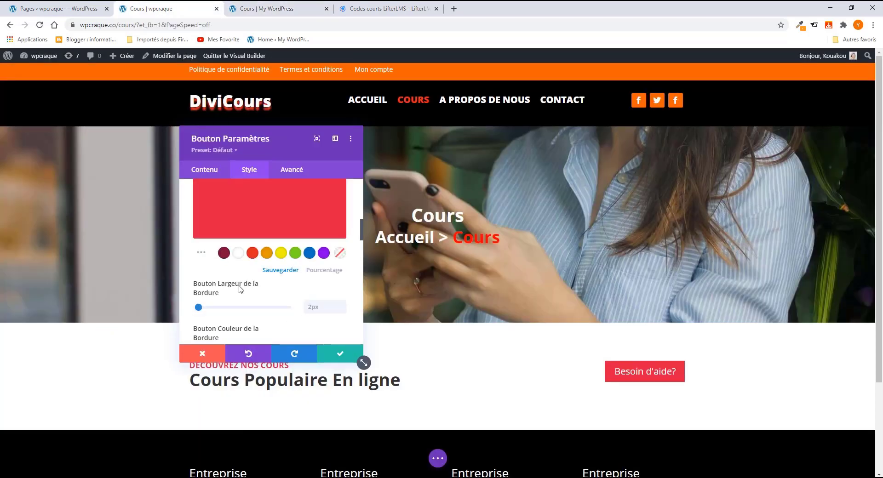
Step: Set the "Besoin d'aide?" button's border width to 3px
scroll(248, 289, "down", 3)
scroll(260, 290, "up", 2)
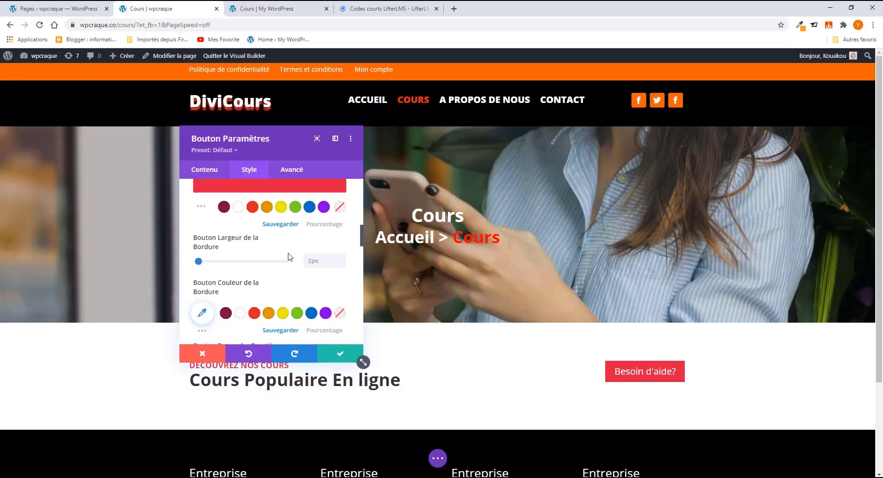
left_click(312, 260)
type("3")
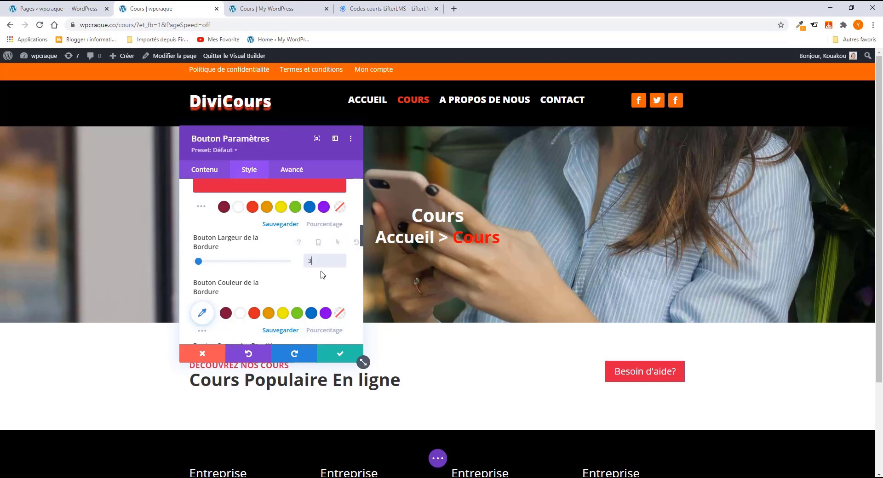
type("px")
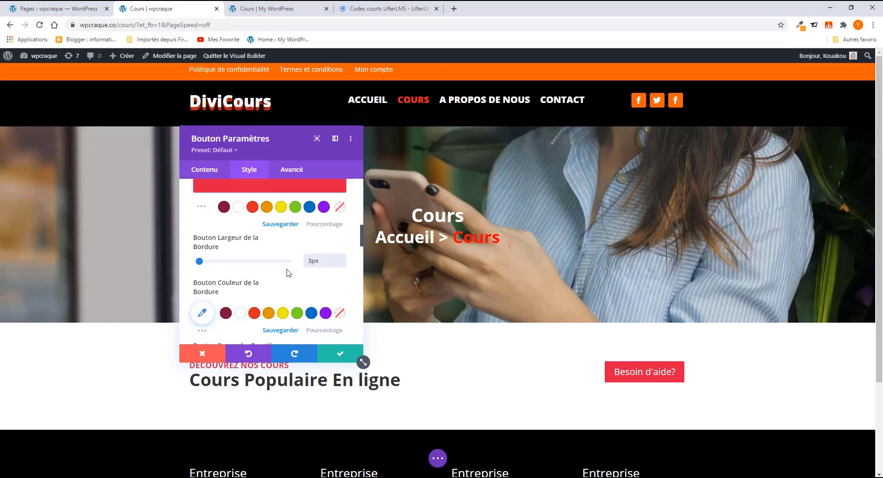
Step: Set the "Besoin d'aide?" button's border radius to 3px
scroll(288, 292, "down", 2)
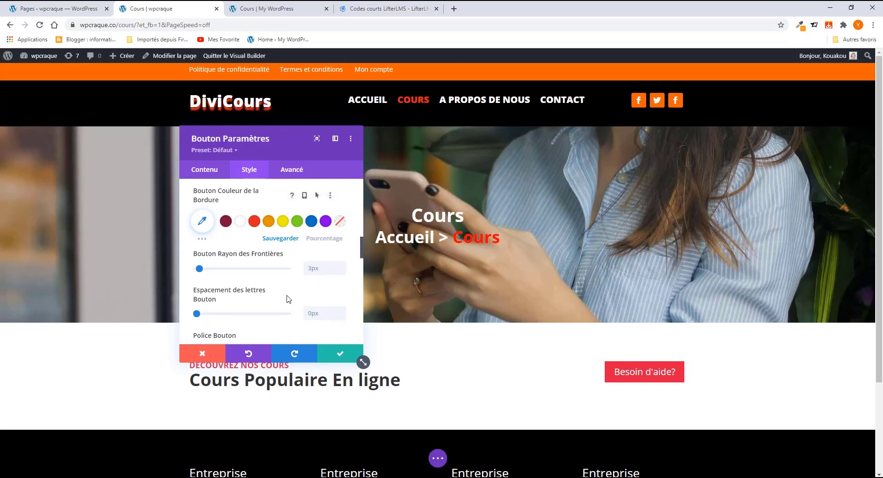
scroll(289, 300, "down", 2)
scroll(288, 302, "up", 1)
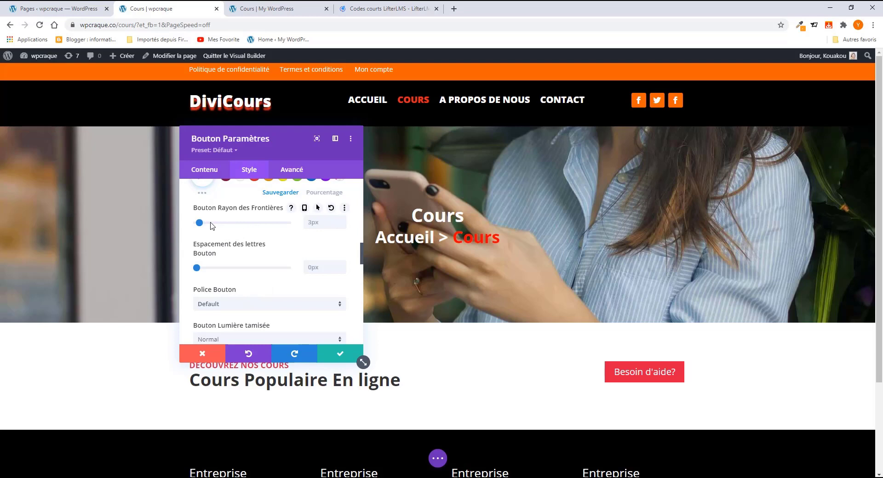
left_click_drag(211, 223, 193, 225)
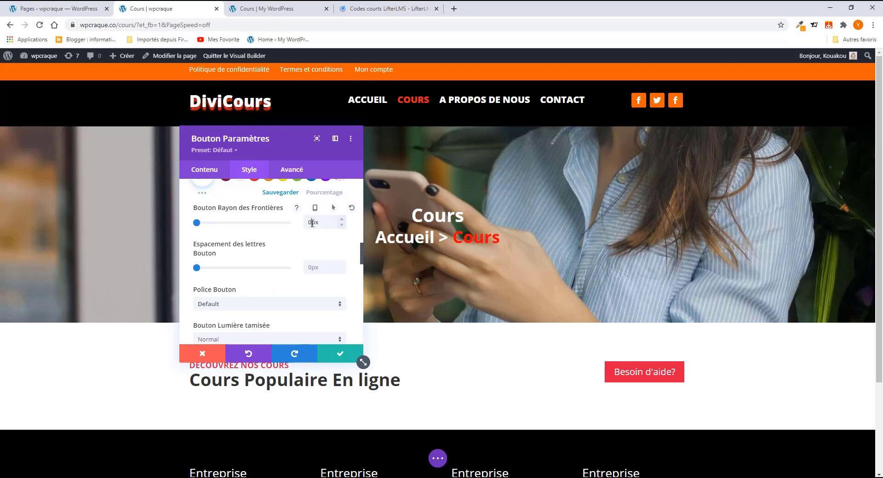
left_click_drag(308, 223, 312, 222)
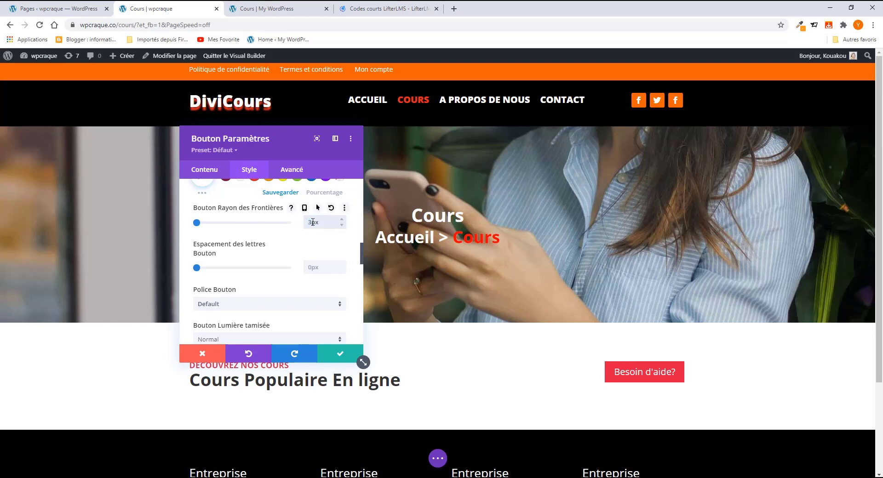
Step: Keep the default font for the "Besoin d'aide?" button and set its text weight to Semi Gras
scroll(263, 274, "down", 2)
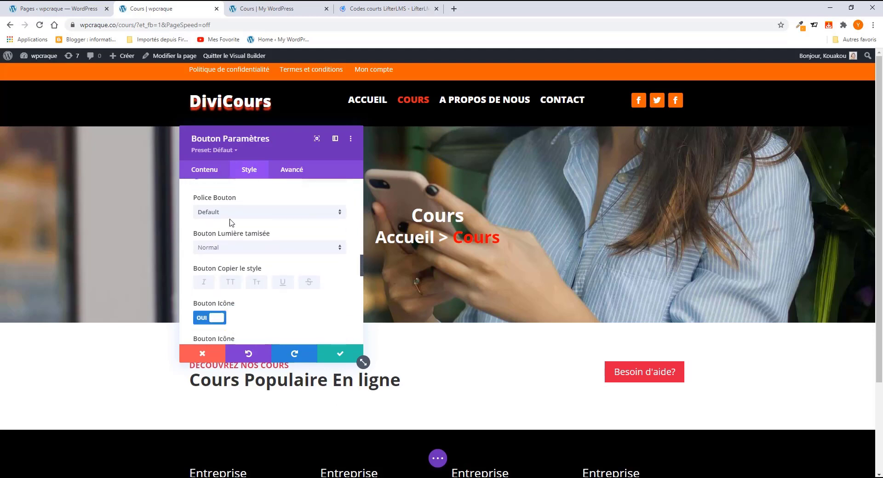
left_click(245, 214)
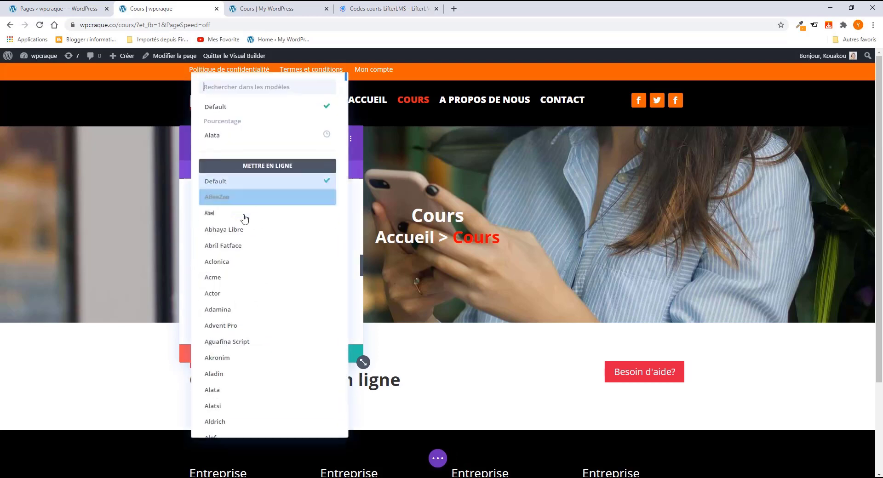
left_click(191, 216)
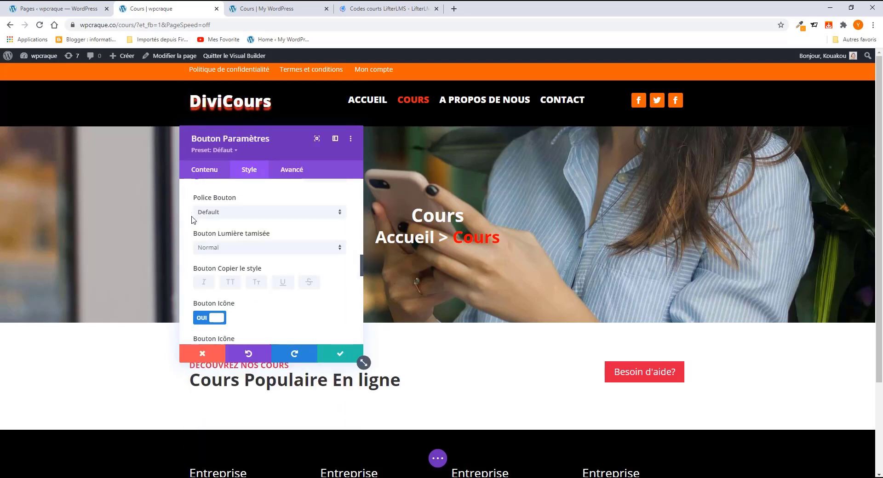
left_click(234, 254)
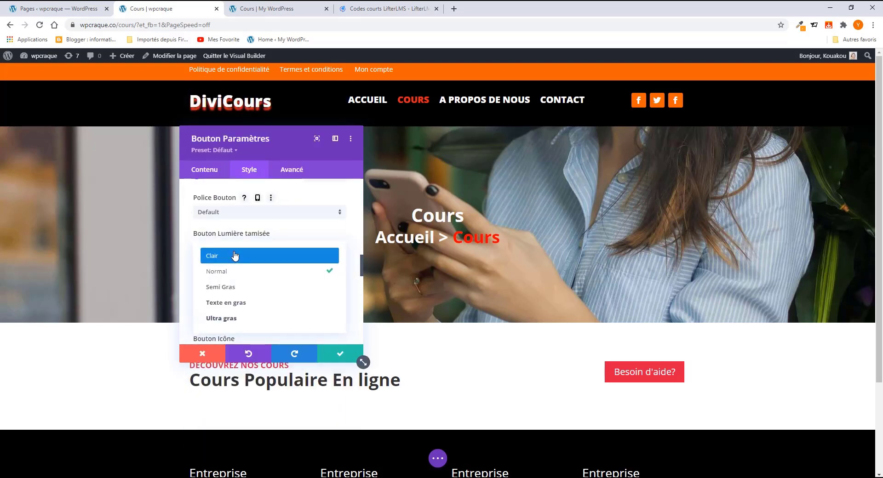
left_click(234, 289)
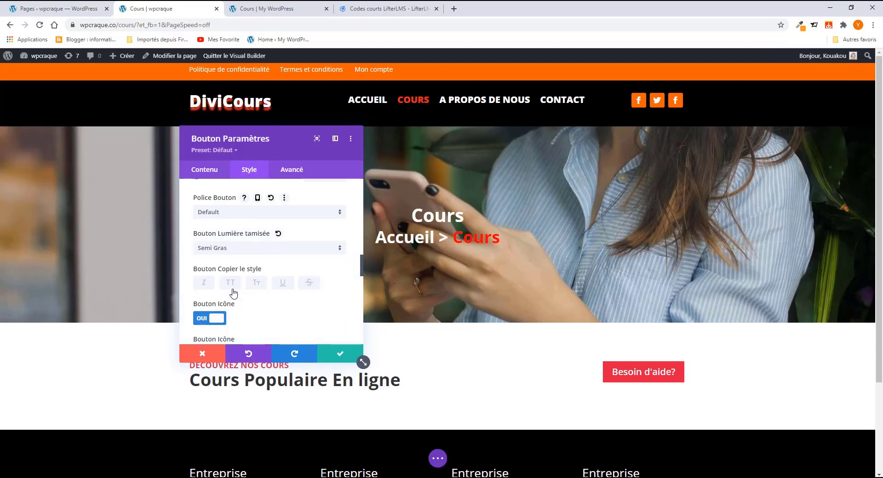
Step: Turn off the icon on the "Besoin d'aide?" button and save the module's settings
scroll(232, 268, "down", 2)
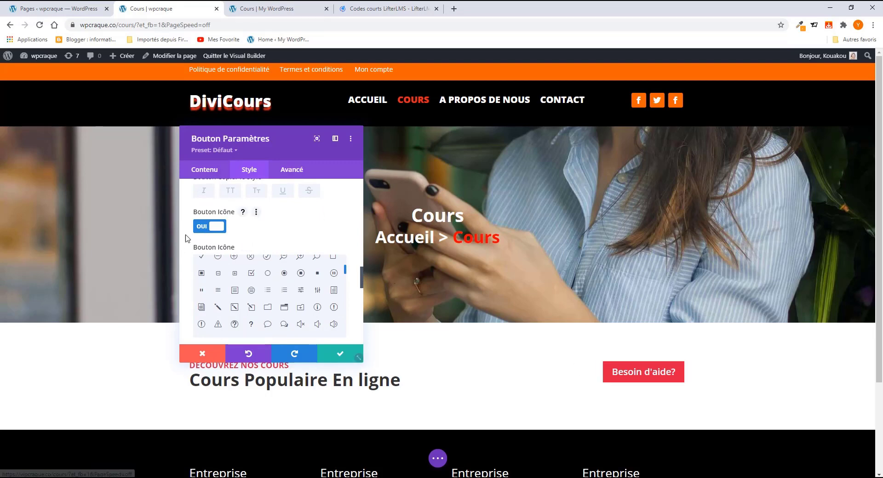
left_click(205, 227)
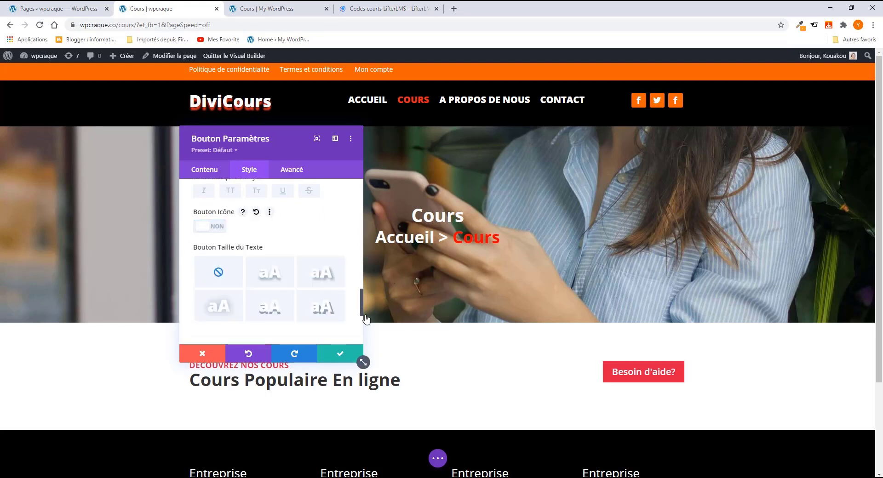
left_click(331, 361)
Step: Add a single-column row beneath the row holding the "Cours Populaire En ligne" heading
scroll(506, 354, "down", 3)
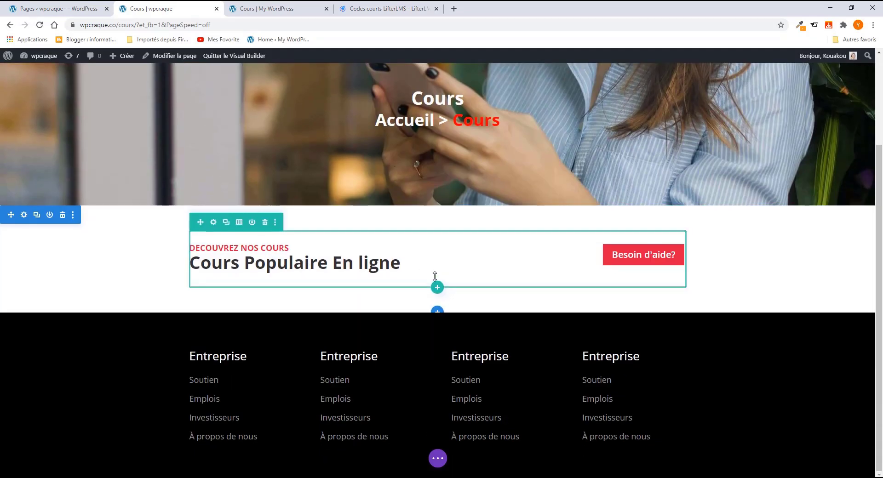
left_click(437, 288)
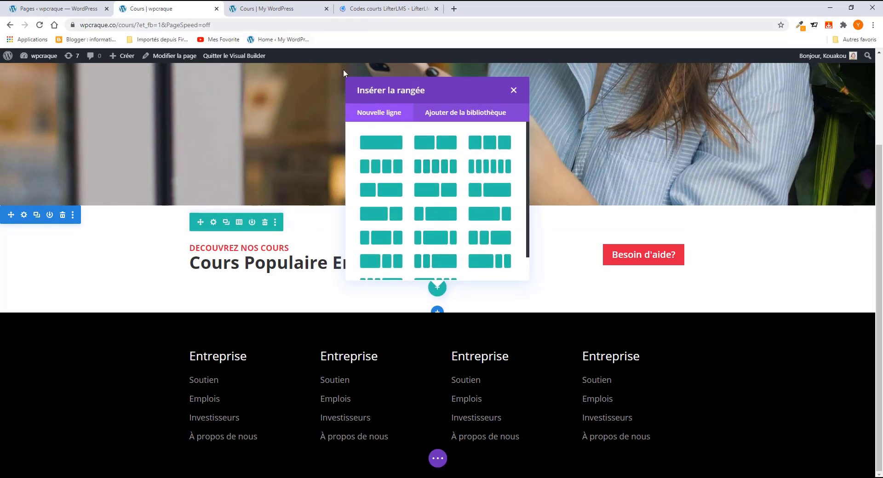
left_click(382, 143)
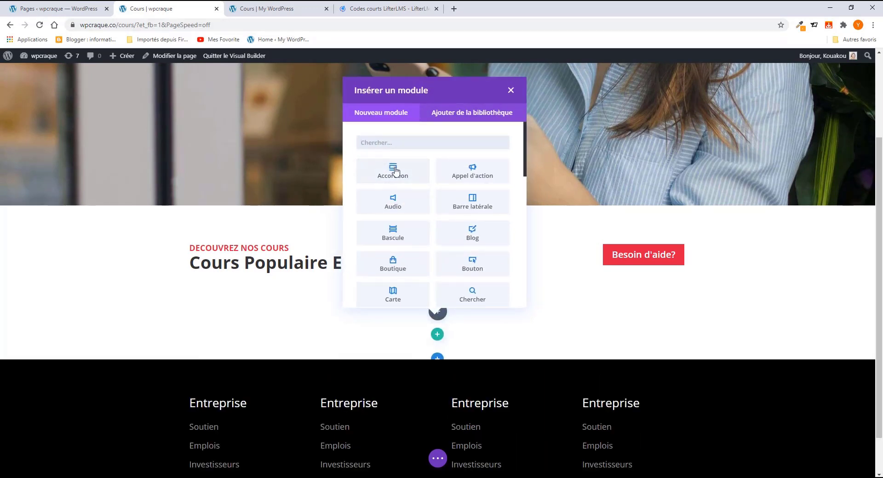
Step: Check the course grid on the reference Cours page and insert a Texte module into the new row
left_click(254, 10)
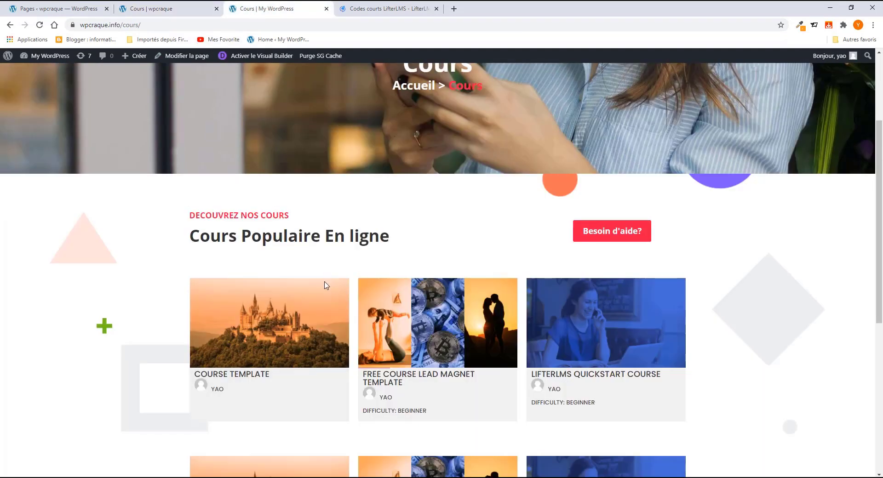
scroll(304, 338, "down", 2)
left_click(164, 9)
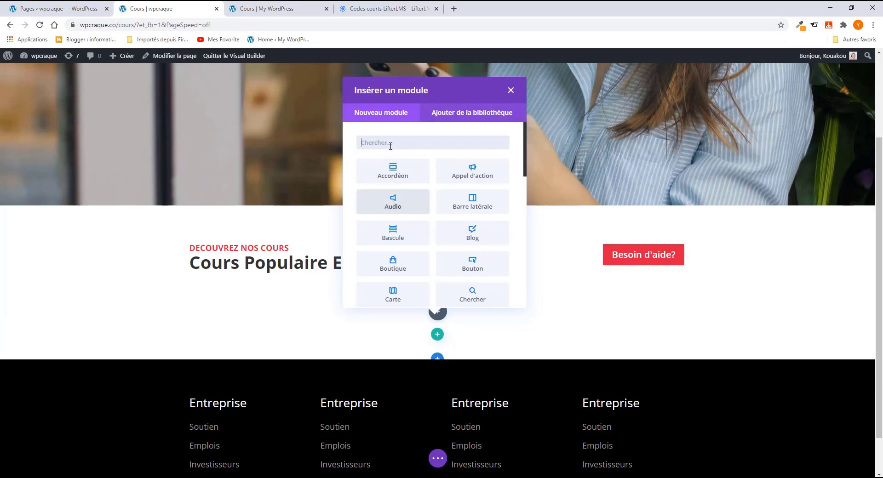
type("text")
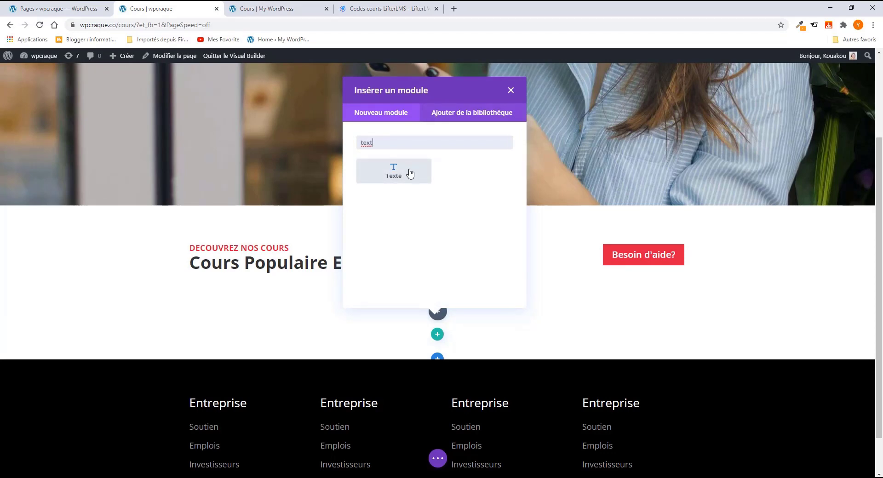
left_click(409, 174)
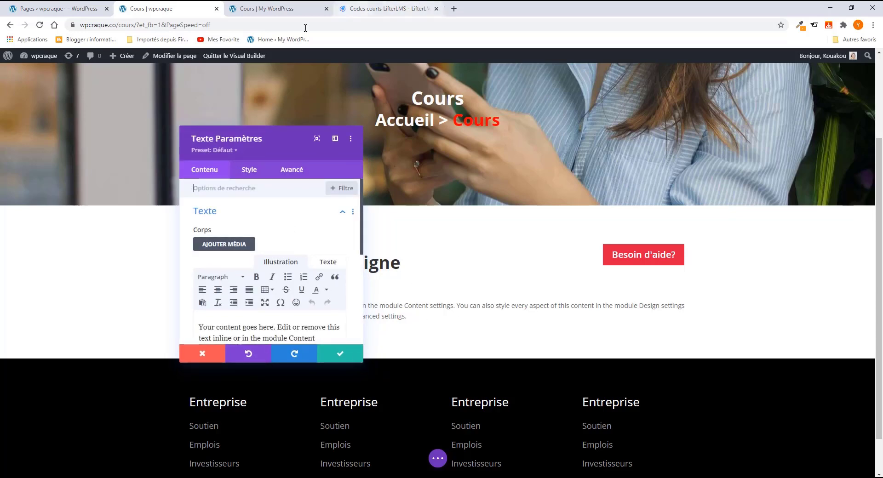
Step: Look through the LifterLMS shortcode documentation and copy the course meta information shortcode, [lifterlms_course_meta_info course_id="123"]
left_click(389, 8)
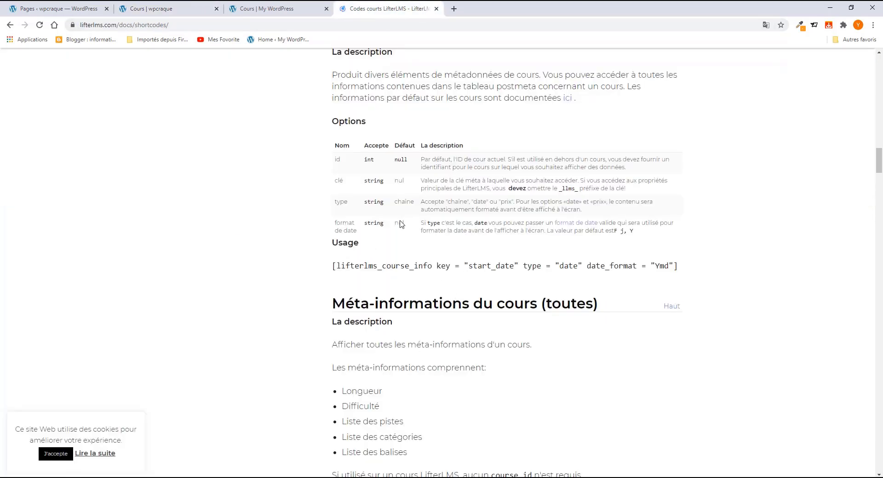
scroll(399, 224, "up", 6)
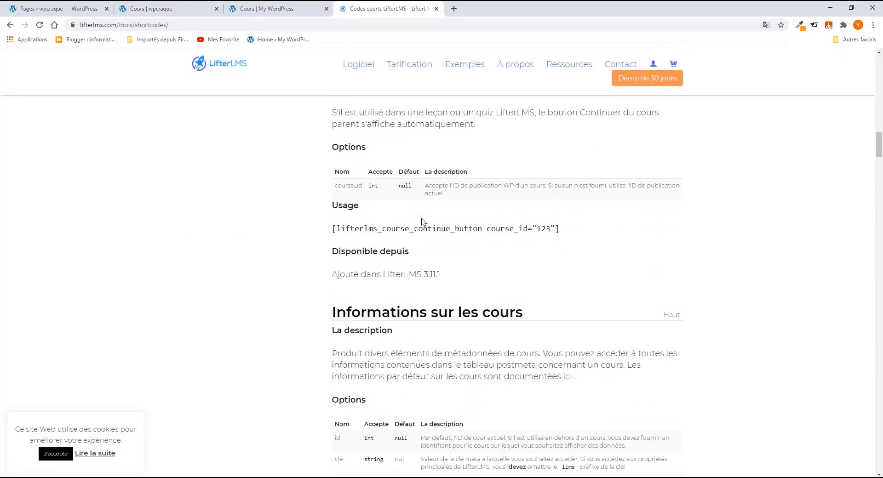
scroll(422, 220, "up", 17)
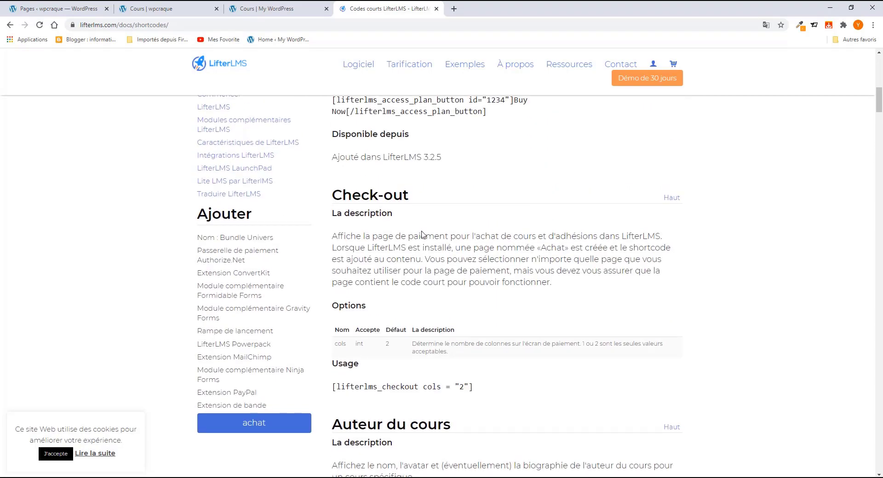
scroll(422, 235, "down", 3)
scroll(419, 248, "up", 8)
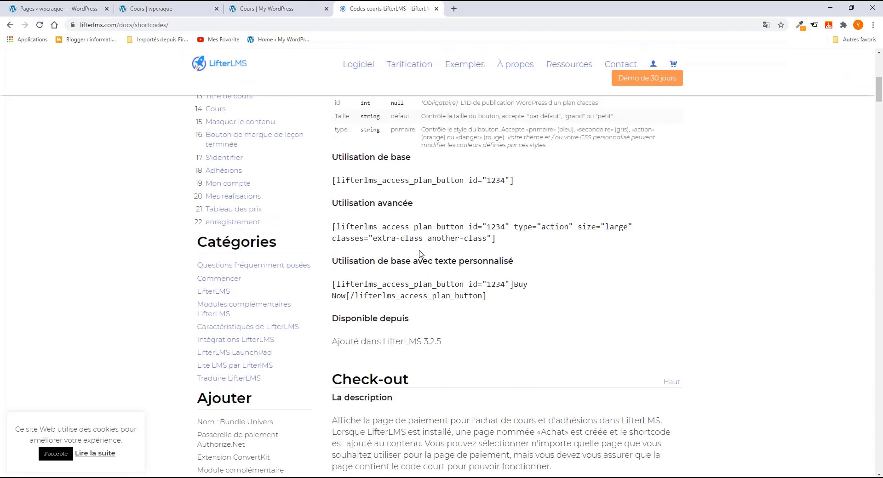
scroll(420, 254, "up", 7)
scroll(420, 255, "down", 4)
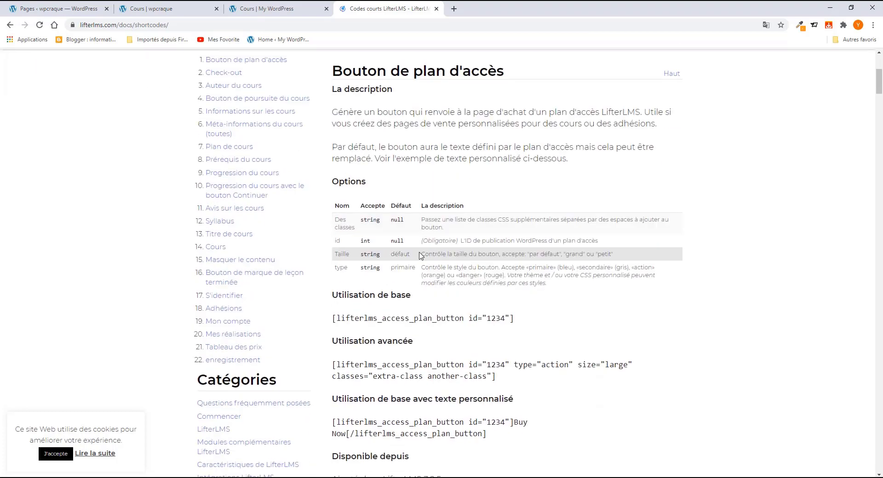
scroll(419, 255, "up", 5)
scroll(420, 257, "down", 15)
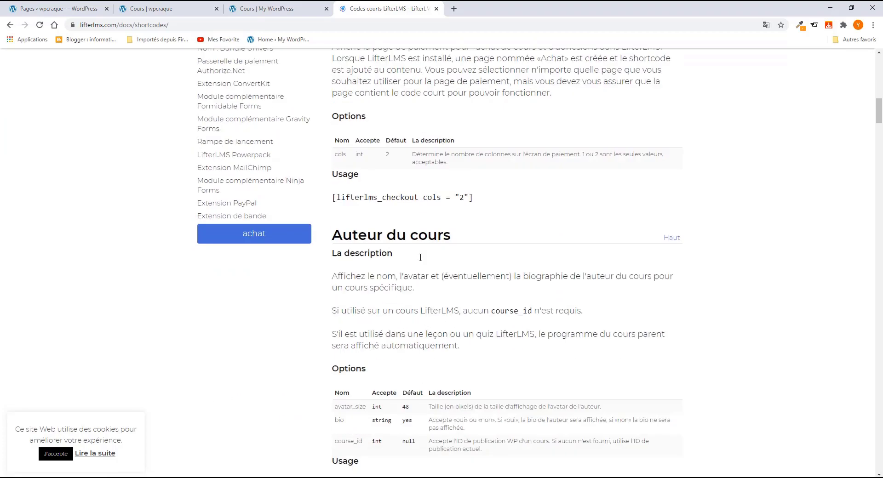
scroll(420, 257, "down", 14)
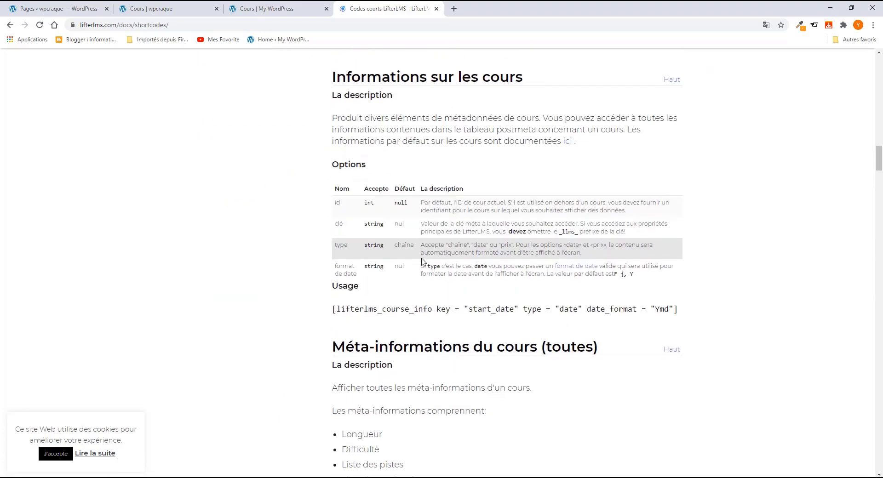
scroll(422, 261, "down", 13)
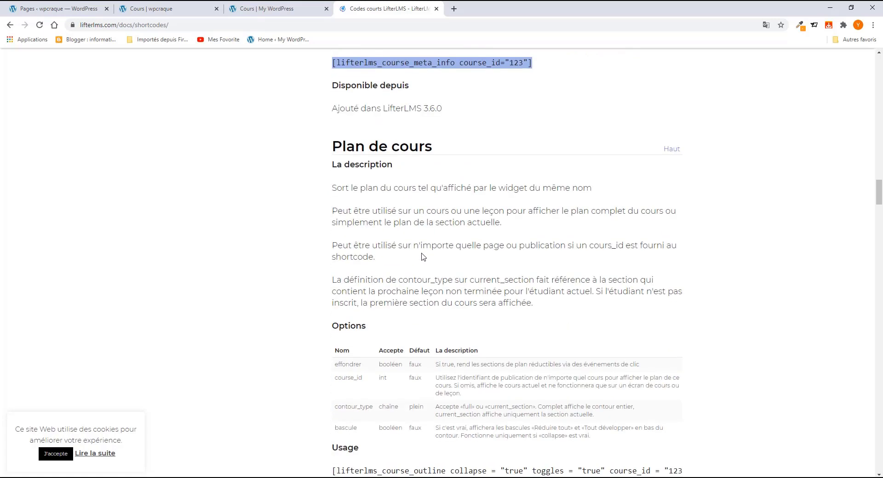
scroll(423, 257, "up", 1)
right_click(417, 106)
left_click(449, 113)
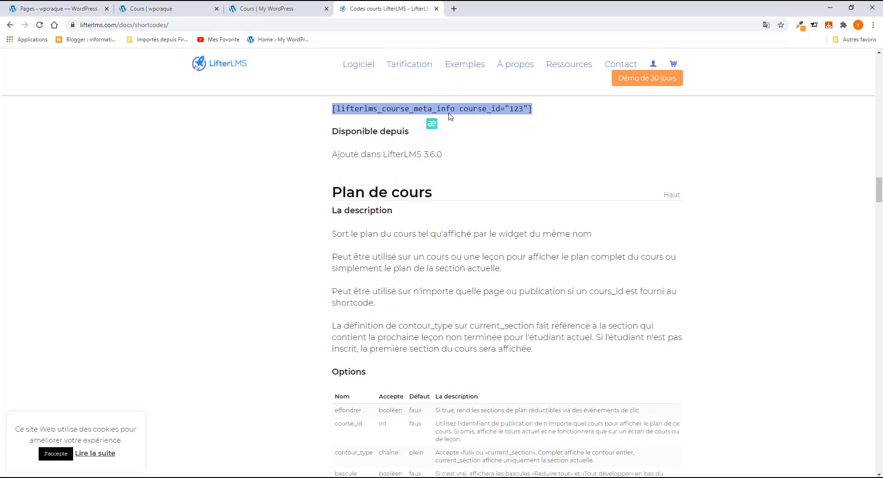
Step: Replace the placeholder body of the new Texte module on the Cours page with the copied shortcode [lifterlms_course_meta_info course_id="123"]
left_click(152, 10)
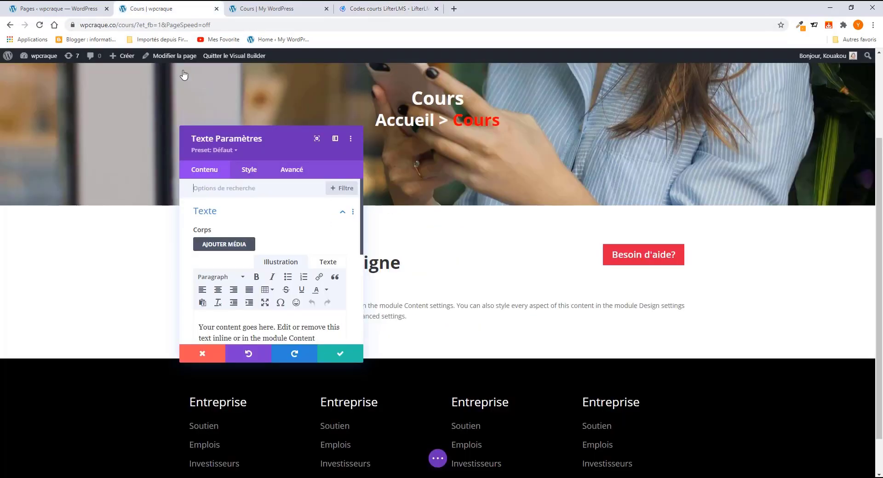
scroll(267, 316, "down", 3)
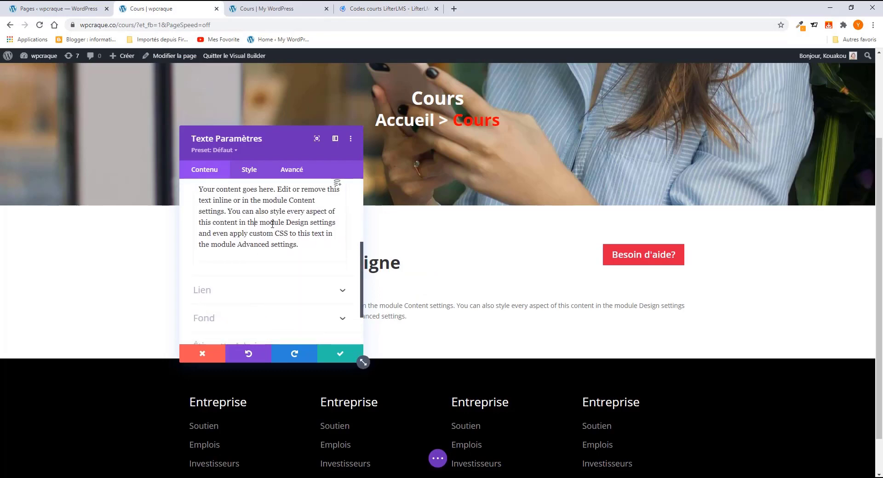
triple_click(272, 224)
type("[lifterlms_course_meta_info course_id=\"123\"]")
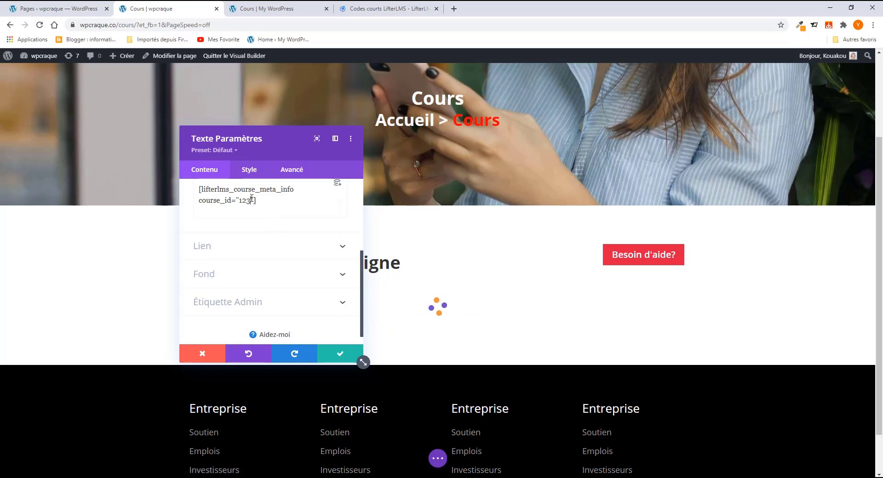
Step: Change the shortcode's name to lifterlms_courses, dropping the course ID attribute, and save the Texte module
left_click_drag(250, 201, 252, 251)
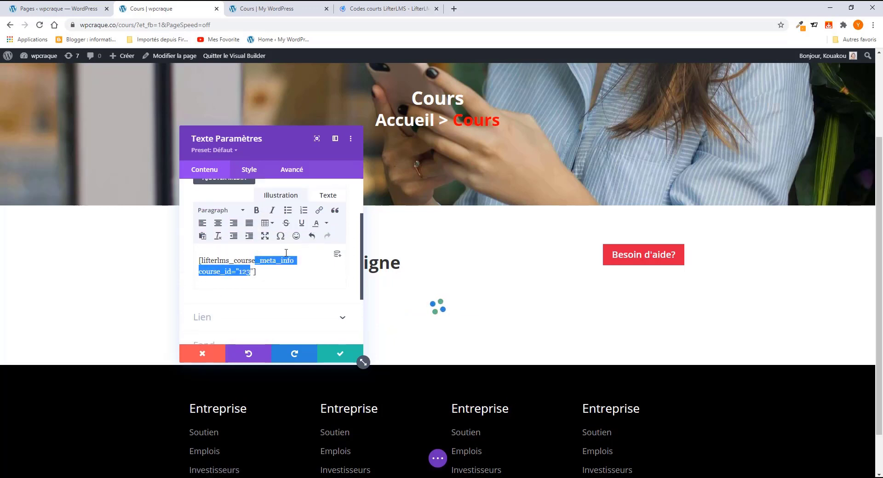
type("s_courses")
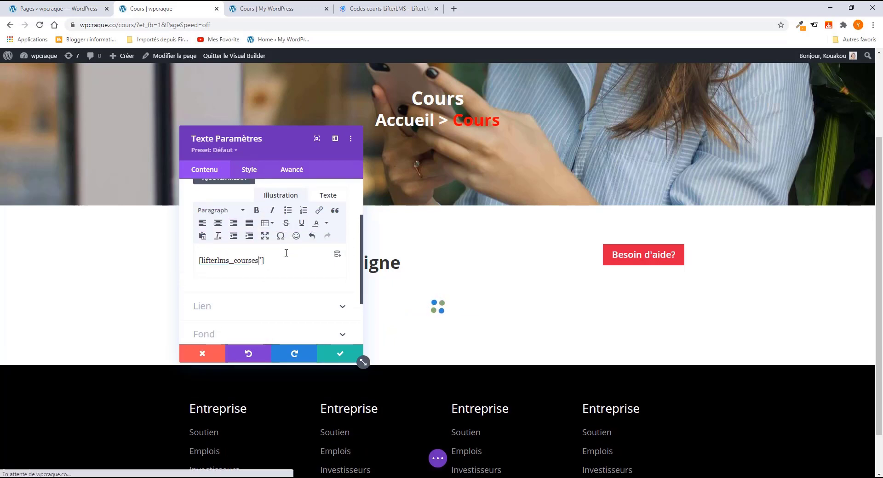
left_click(339, 354)
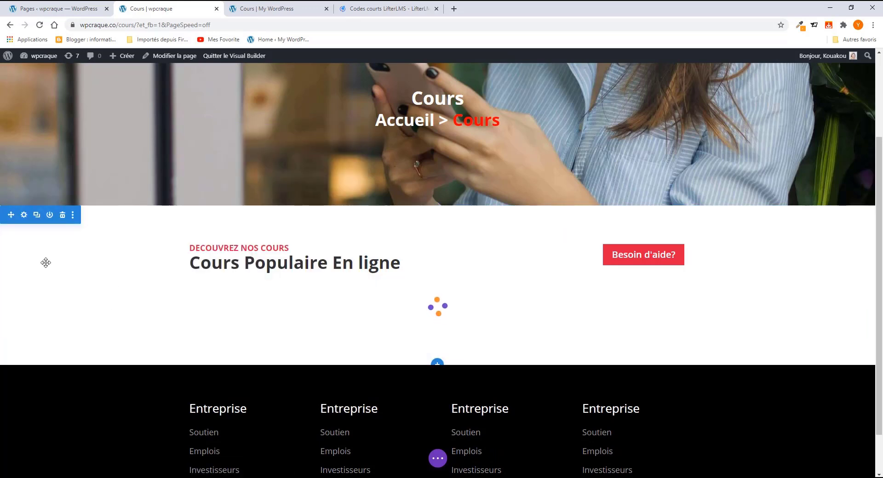
Step: Set the course section's background to the media library image with scattered colourful geometric shapes and save the section settings
left_click(26, 217)
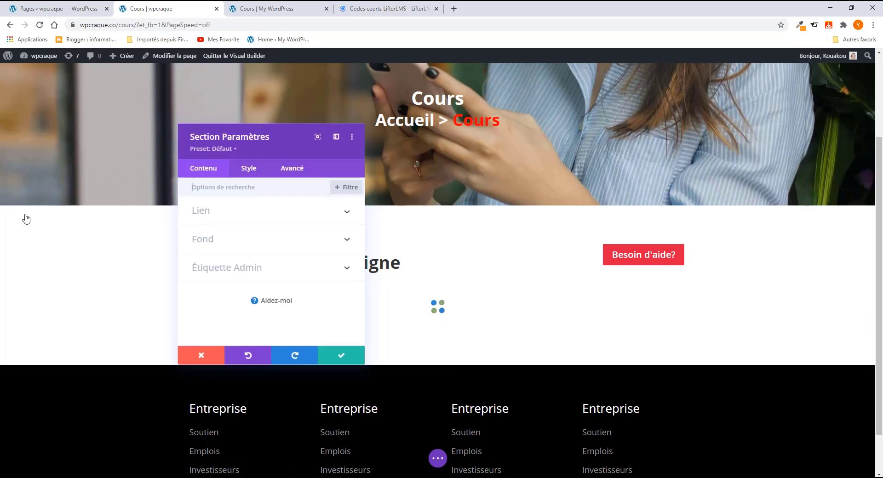
left_click(222, 239)
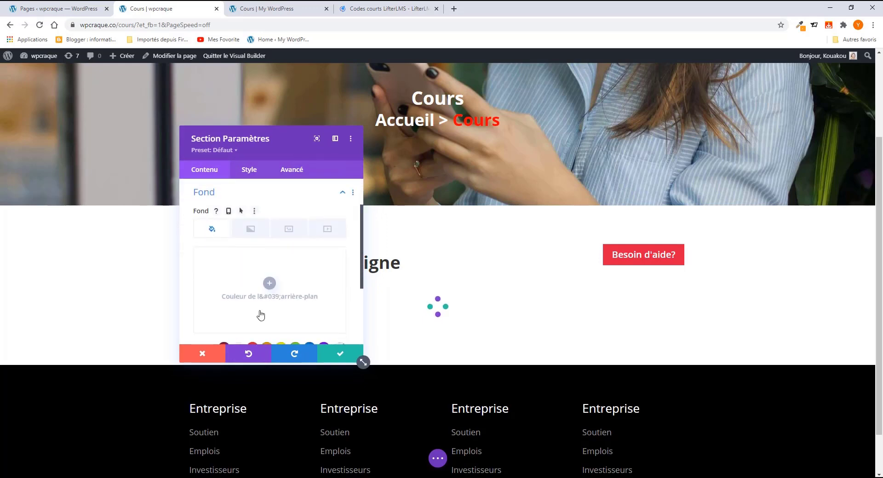
left_click(289, 229)
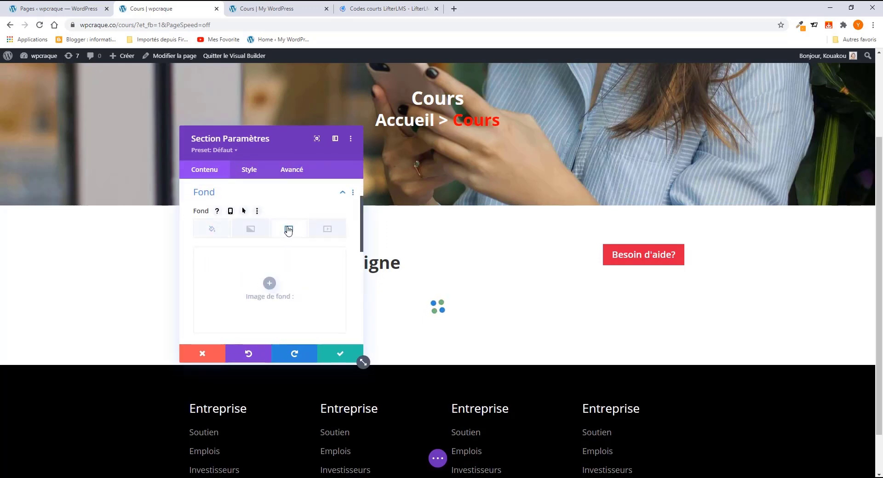
left_click(270, 287)
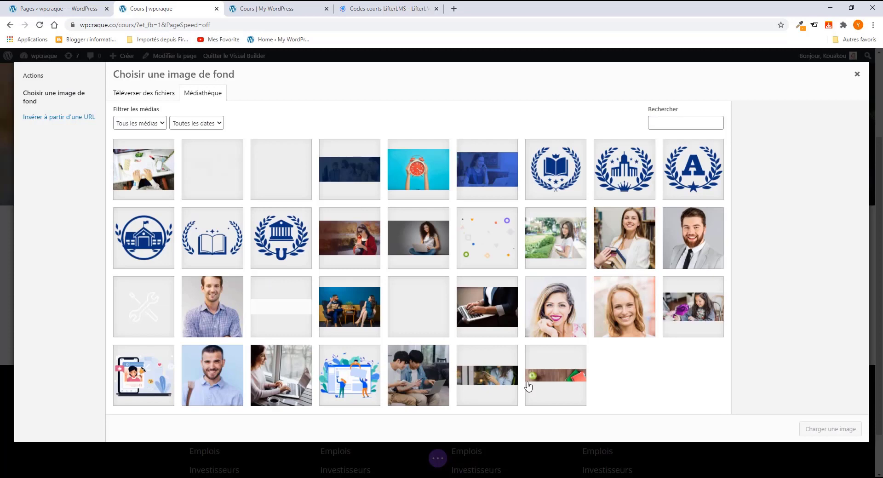
left_click(480, 233)
left_click(829, 428)
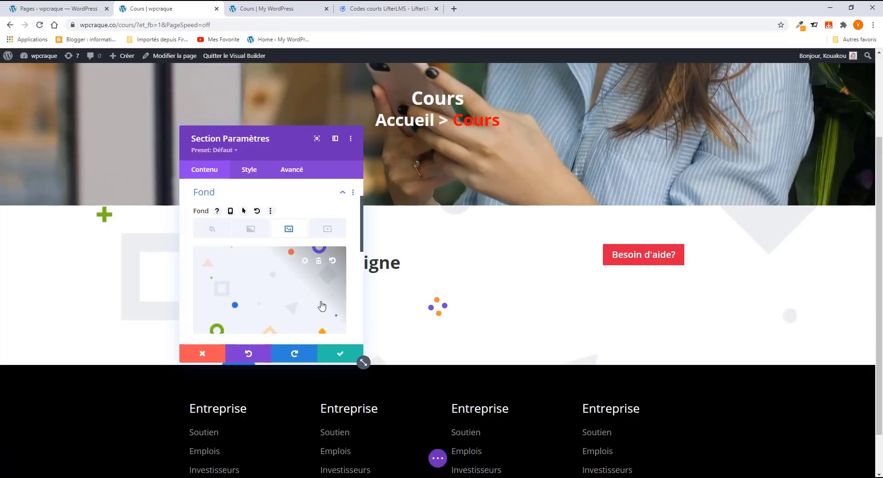
left_click(339, 354)
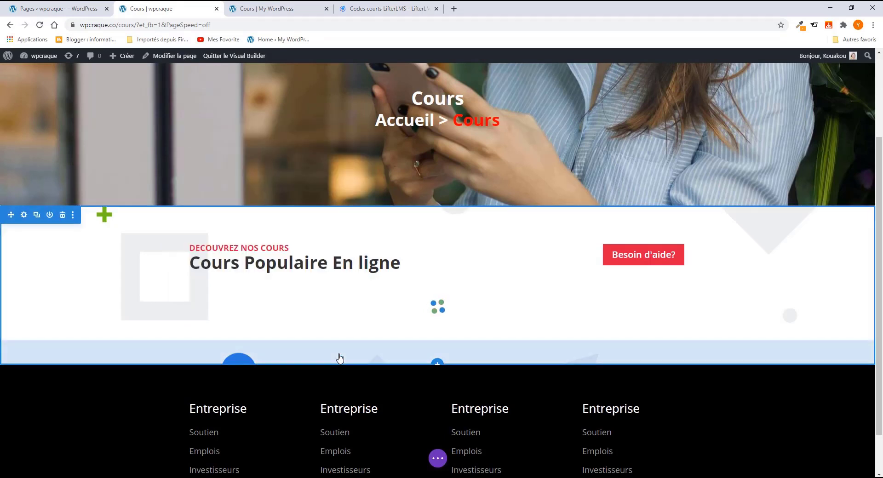
Step: Save the Cours page and load its public version at wpcraque.co/cours without the builder parameters
left_click(438, 458)
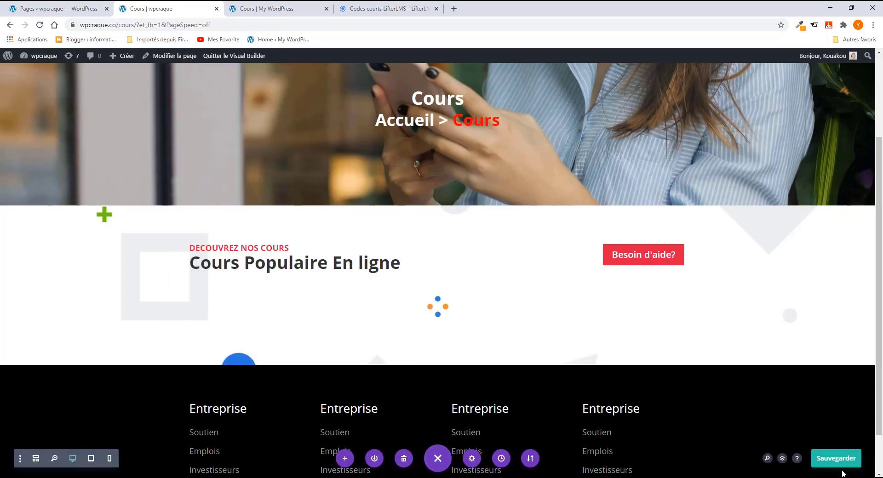
left_click(840, 461)
left_click_drag(139, 25, 294, 40)
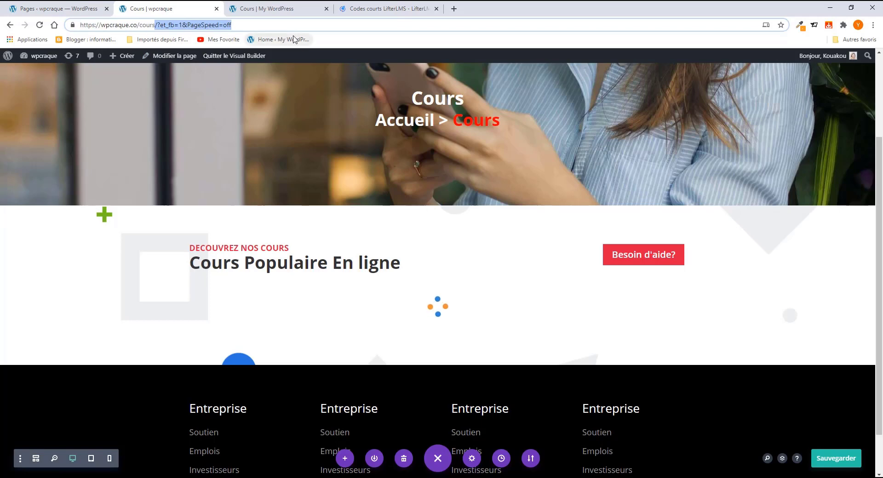
key("BackSpace")
key("Return")
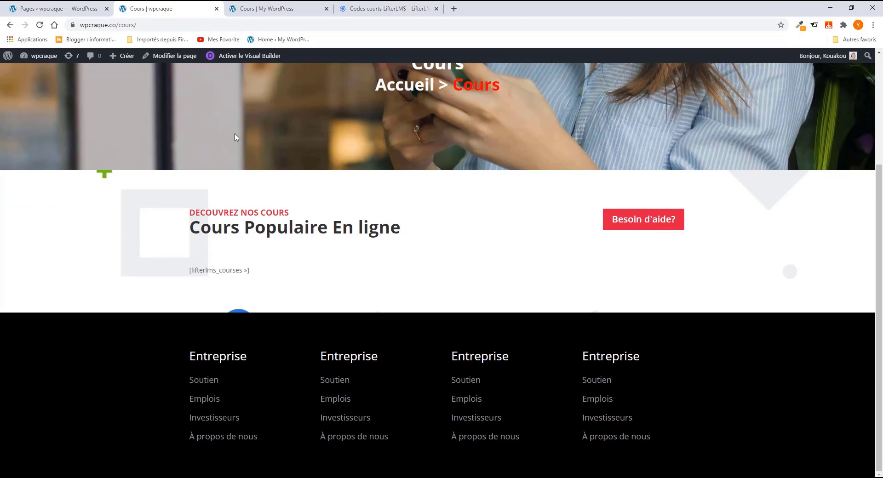
Step: Reopen the Cours page in the Visual Builder, remove the stray quote from the lifterlms_courses shortcode, and save the module and page
left_click(241, 56)
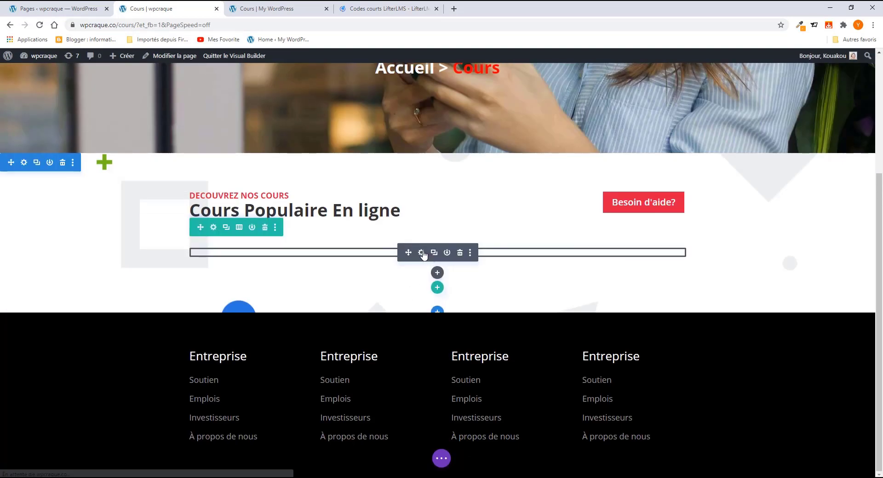
left_click(423, 255)
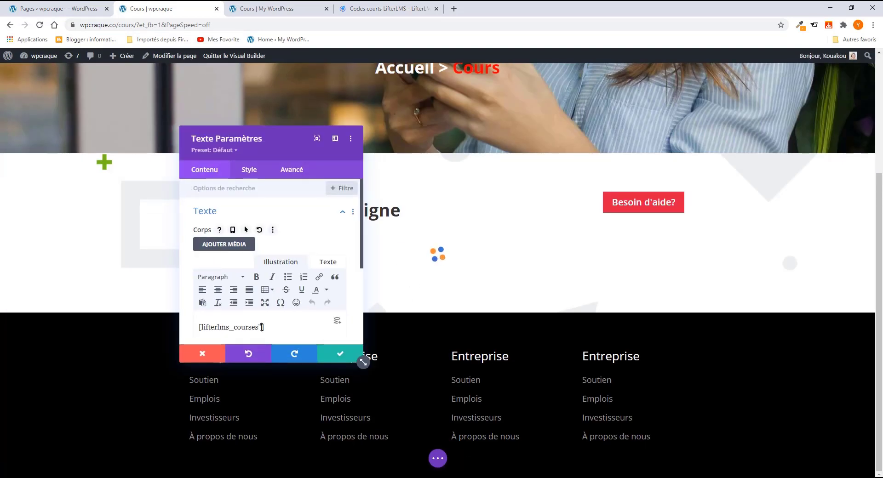
left_click(261, 327)
key("BackSpace")
left_click(342, 357)
left_click(437, 459)
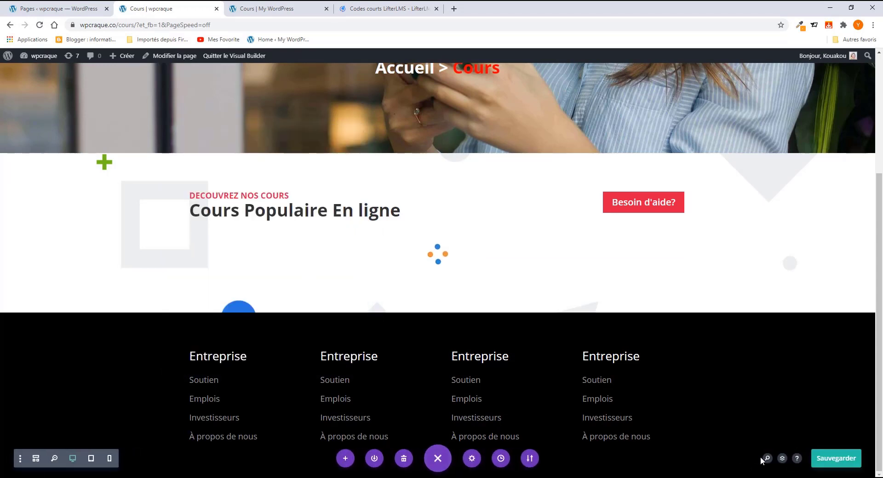
left_click(823, 458)
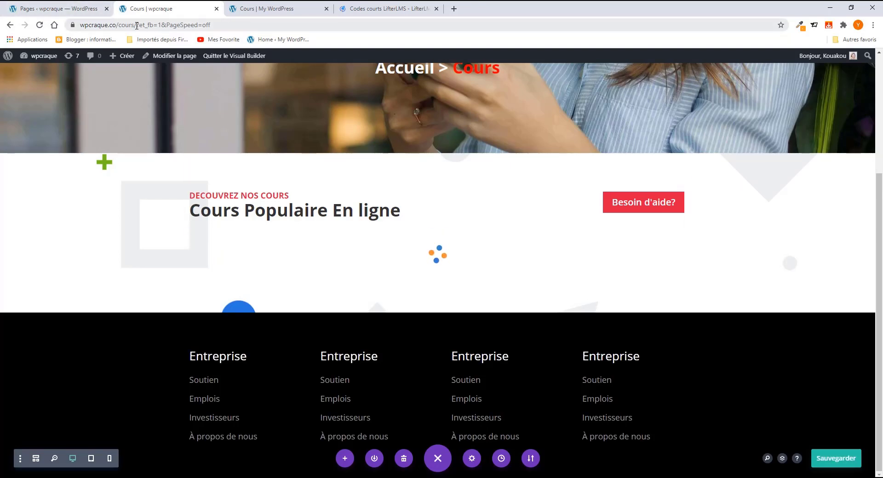
Step: Load the public Cours page at wpcraque.co/cours and compare it with the reference site's Cours page
left_click_drag(136, 25, 316, 32)
key("BackSpace")
key("Return")
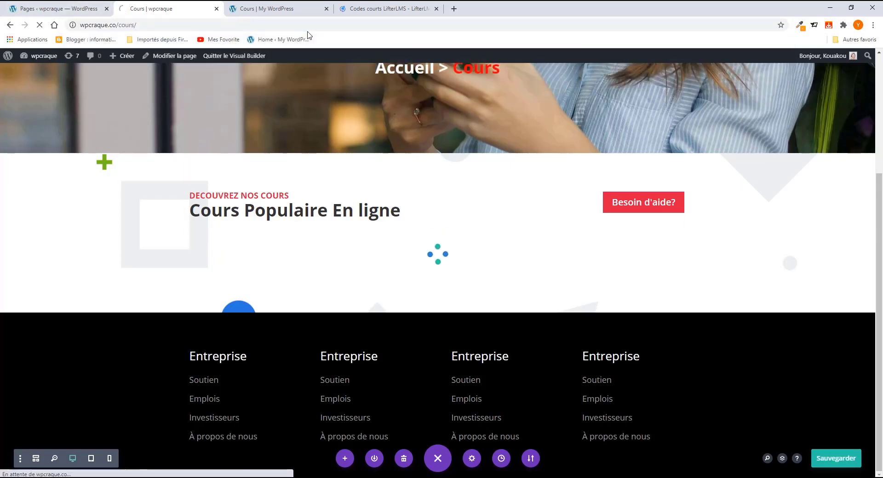
scroll(288, 230, "up", 5)
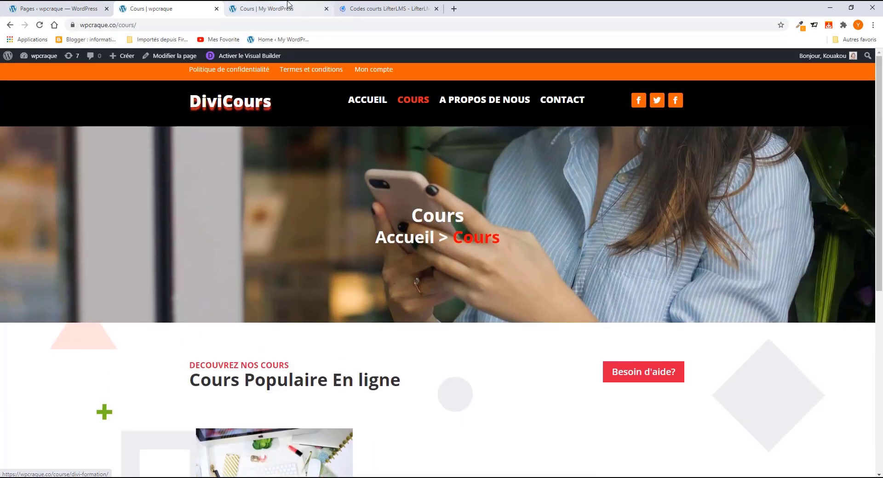
left_click(285, 8)
scroll(295, 247, "up", 8)
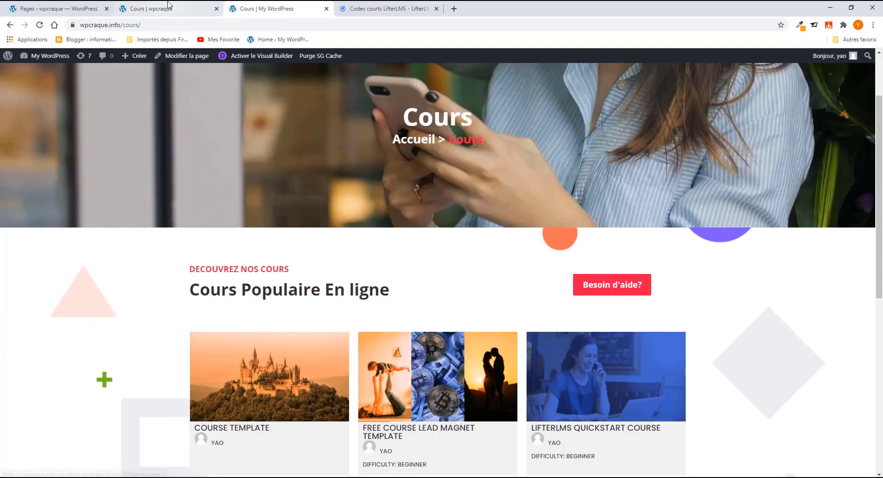
left_click(152, 8)
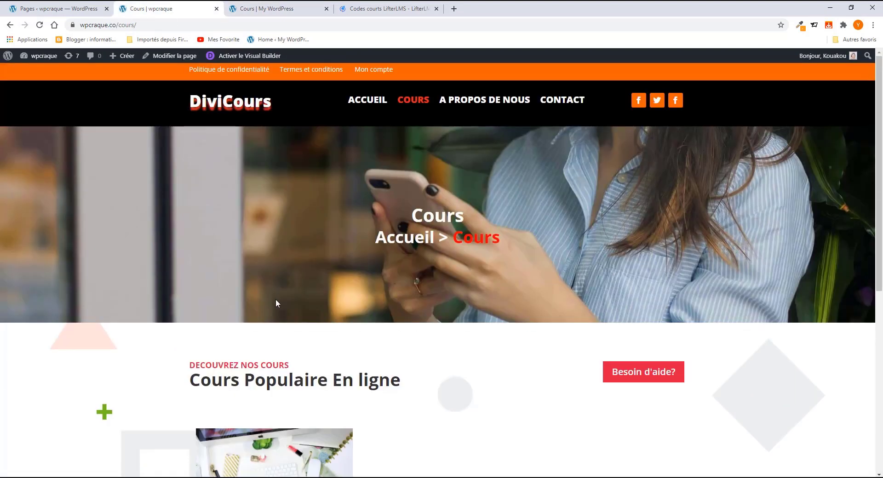
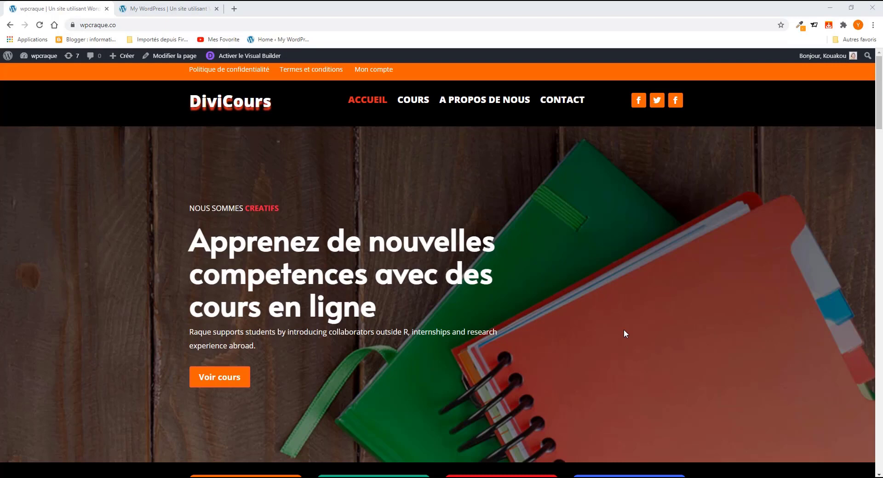
Step: Open the Divi Formation course from the wpcraque.co home page and check its access plan
scroll(499, 260, "down", 10)
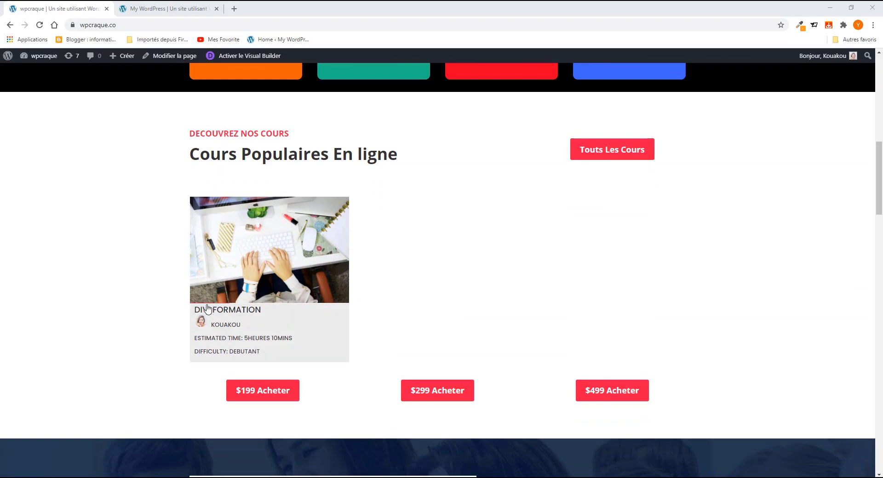
left_click(242, 315)
scroll(290, 278, "down", 15)
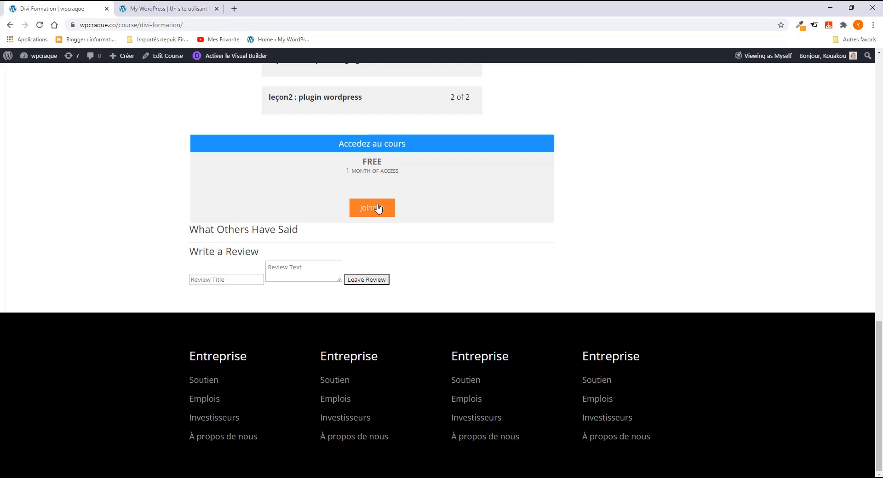
Step: On the reference site's home page, open the $299 course and proceed from its access plan to the purchase page
left_click(172, 9)
scroll(312, 193, "down", 15)
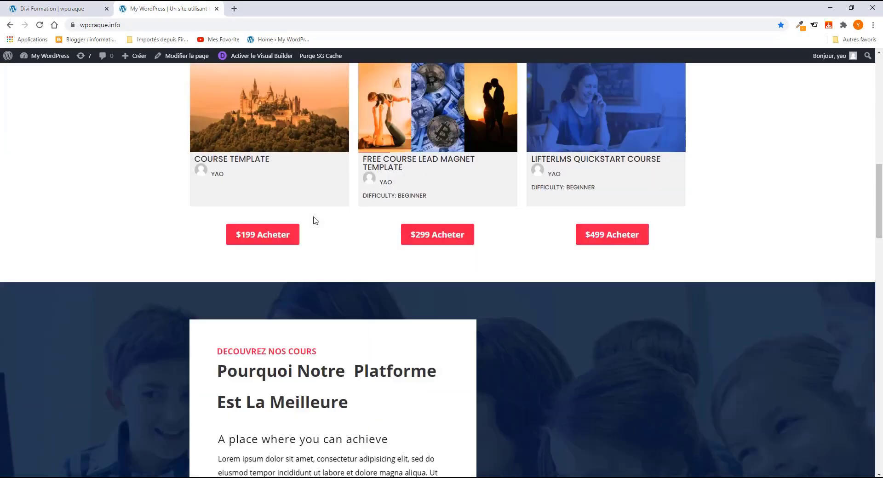
scroll(399, 182, "up", 2)
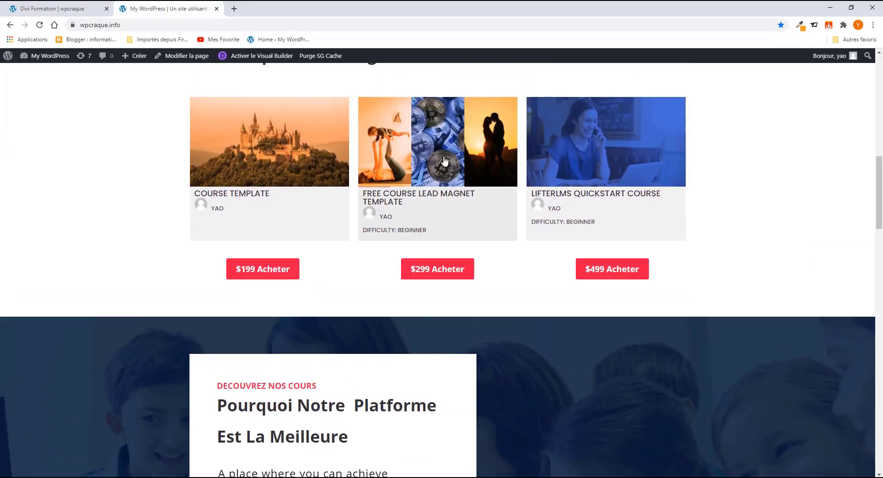
left_click(436, 276)
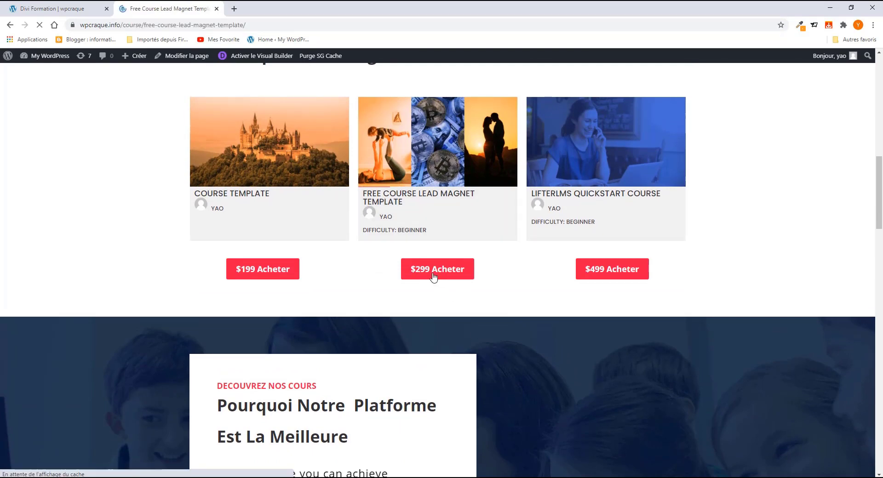
scroll(433, 279, "down", 7)
scroll(433, 281, "down", 9)
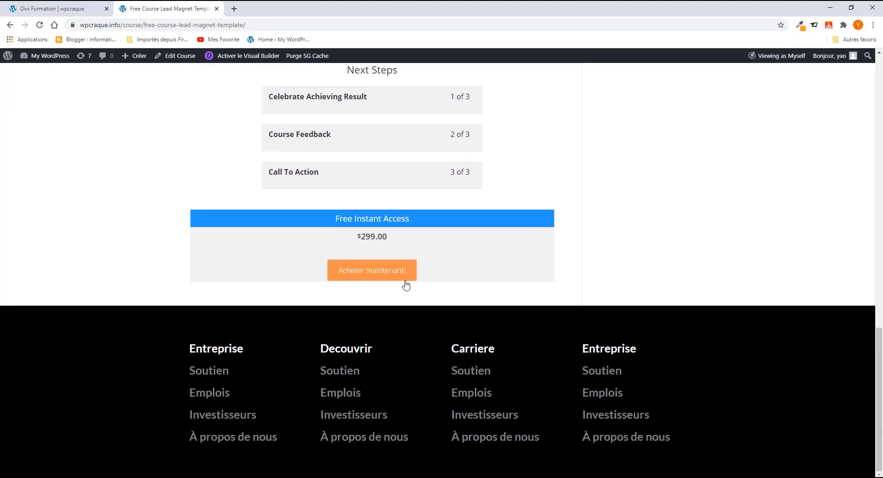
left_click(380, 276)
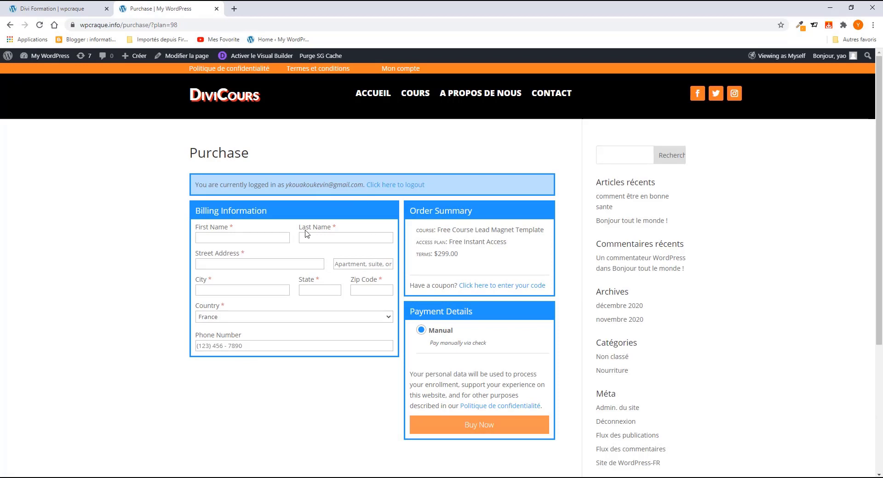
Step: Examine the billing information, order summary and payment details on the reference site's Purchase page
scroll(307, 234, "down", 3)
scroll(307, 234, "up", 3)
scroll(469, 366, "down", 3)
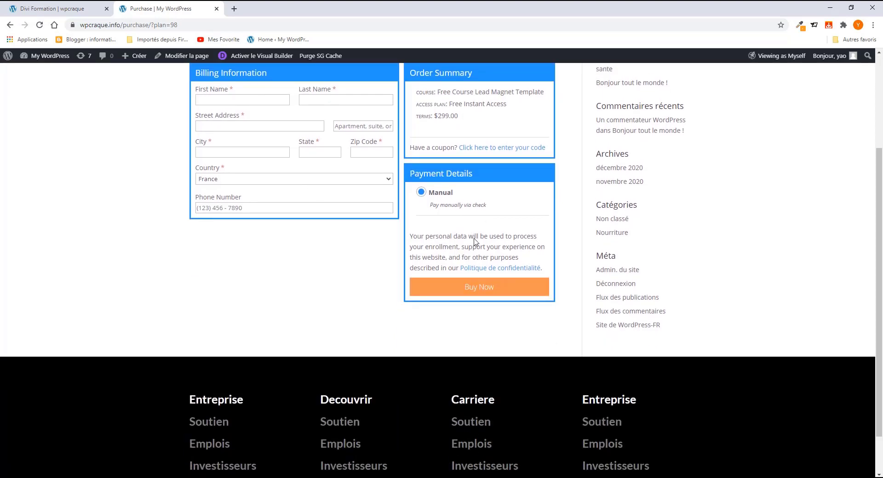
scroll(422, 202, "up", 2)
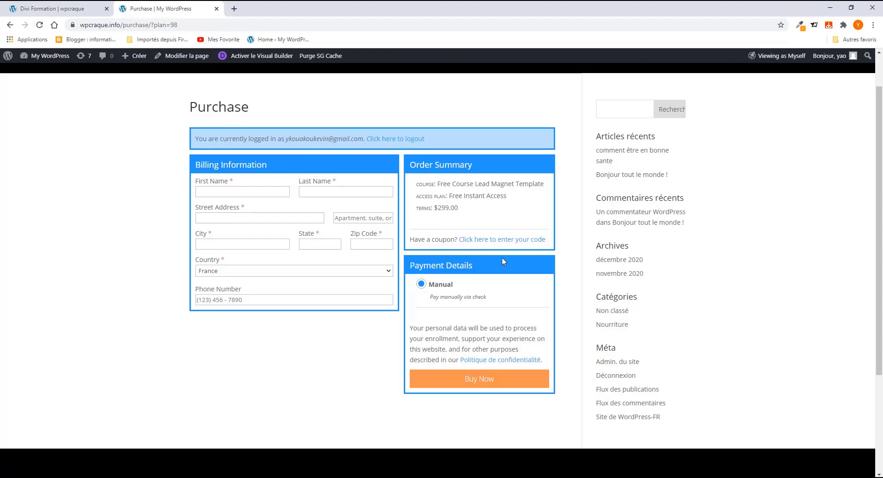
scroll(503, 263, "up", 1)
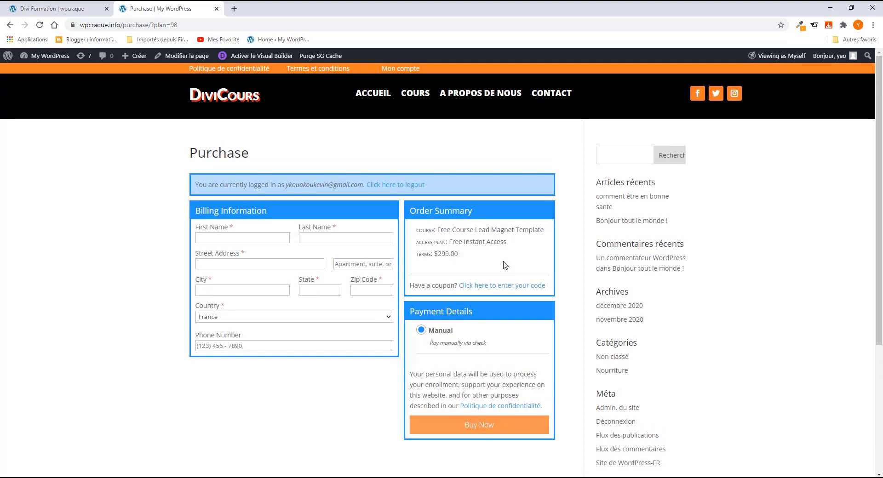
Step: Return to the Divi Formation course page on wpcraque.co and open the site's WordPress dashboard
left_click(73, 12)
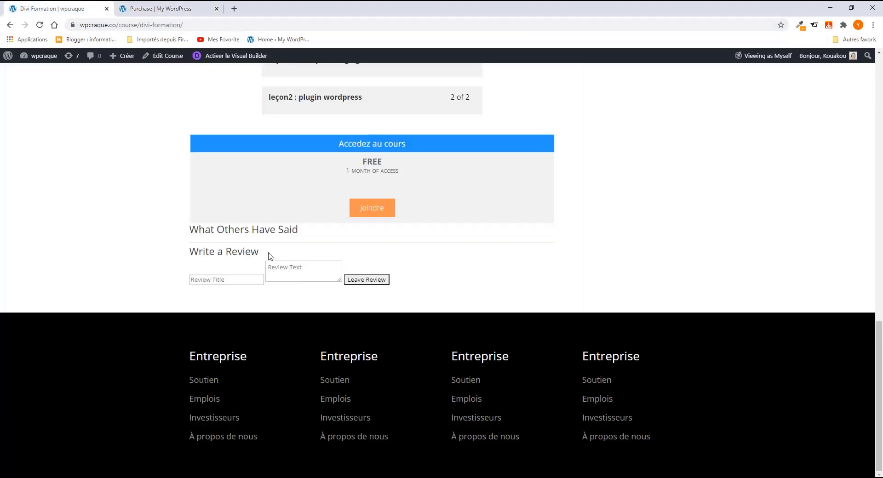
scroll(276, 222, "up", 15)
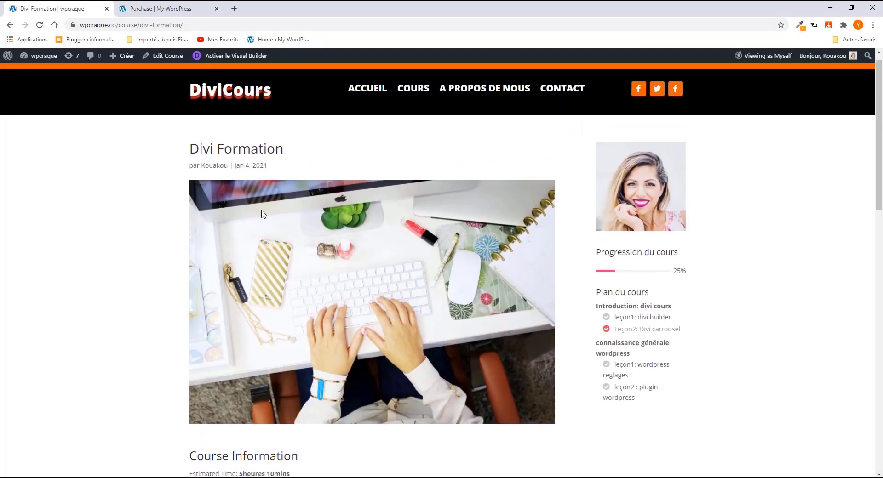
mouse_move(40, 56)
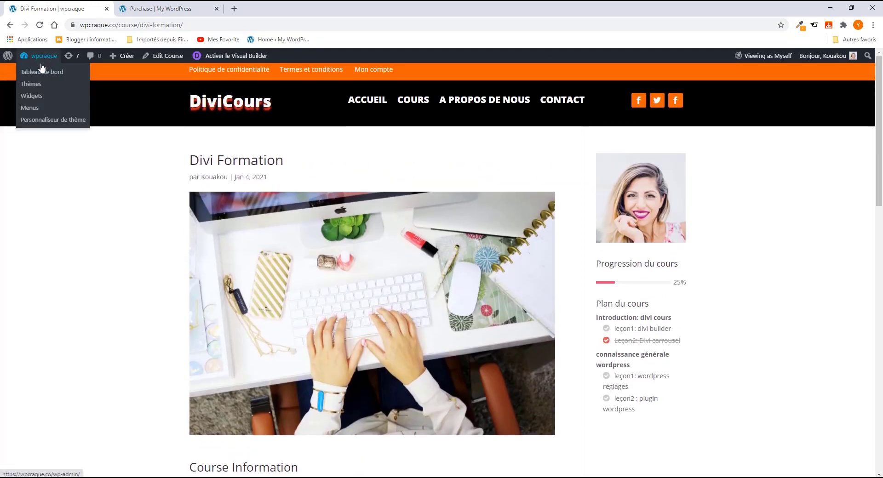
left_click(39, 73)
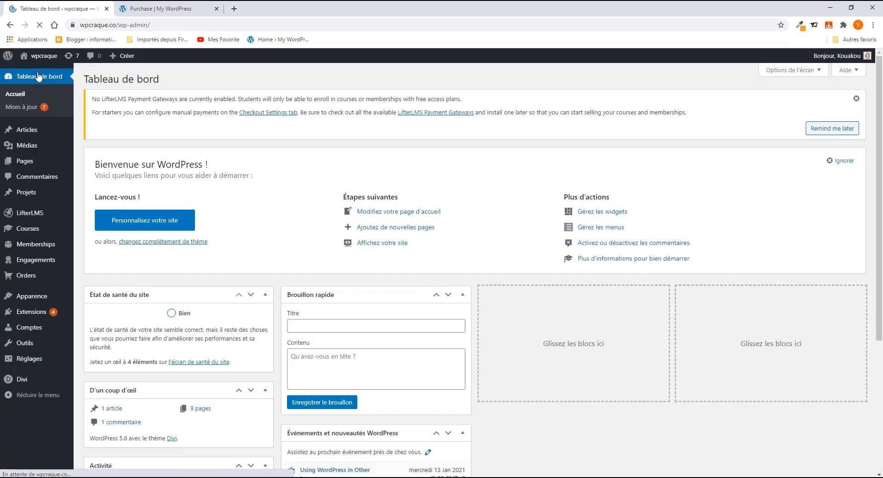
Step: Open lifterlms.com in a new browser tab and look through its home page
left_click(234, 8)
left_click(182, 25)
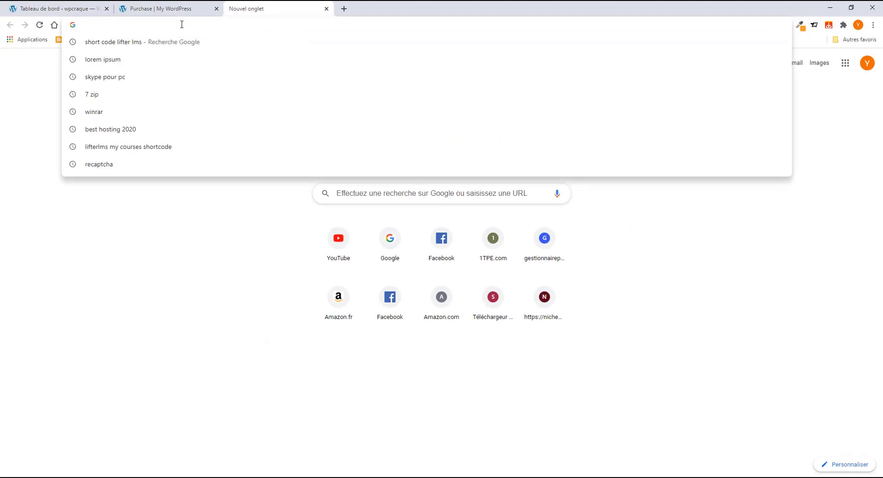
type("l")
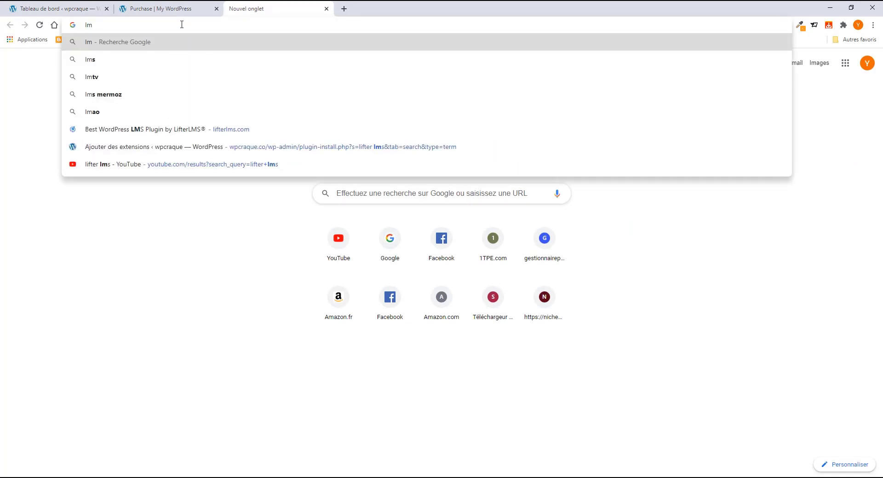
type("ifterlms.com")
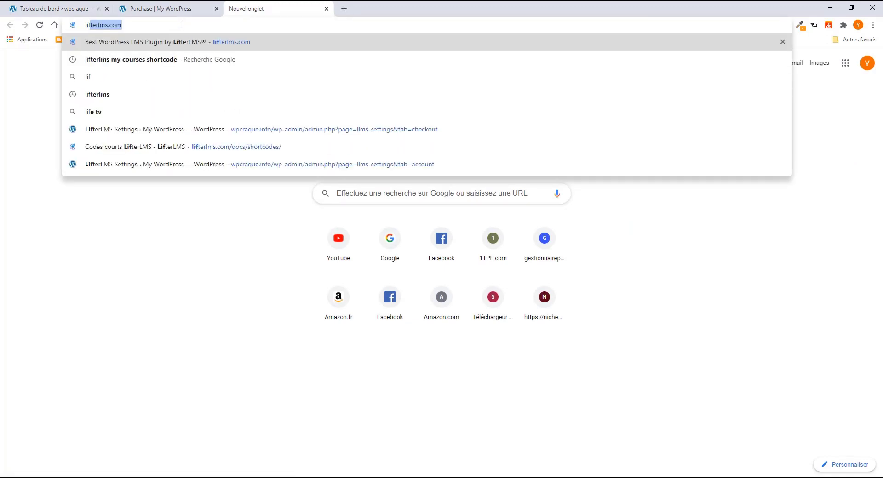
key("Return")
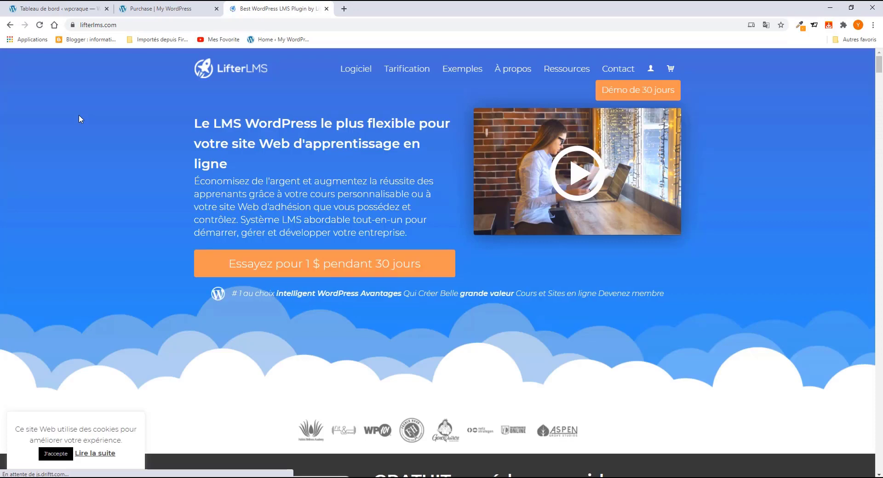
scroll(257, 207, "down", 15)
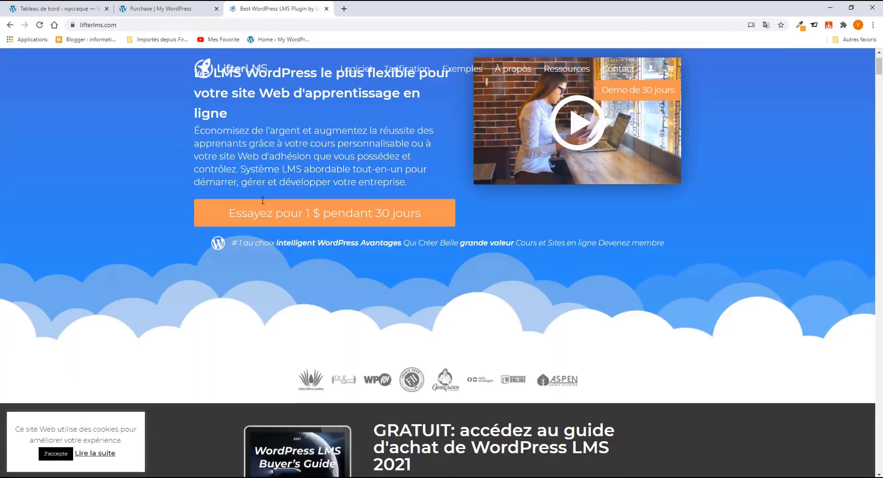
scroll(251, 220, "down", 20)
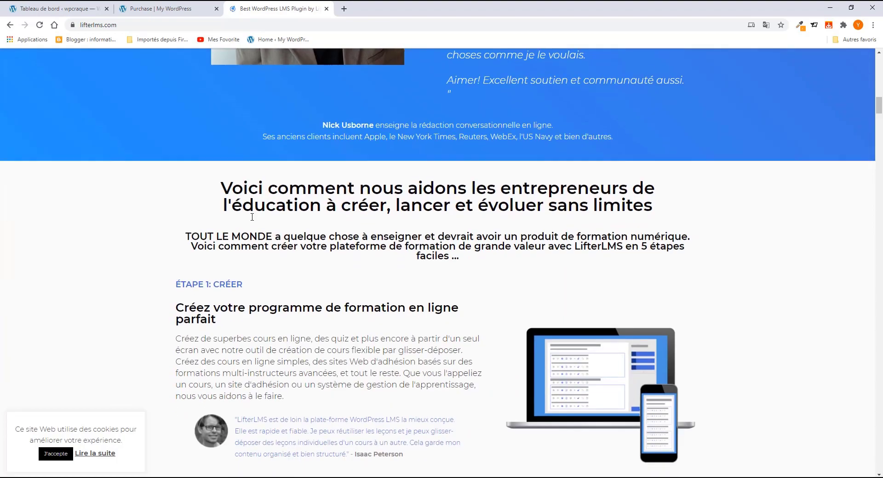
scroll(252, 224, "down", 10)
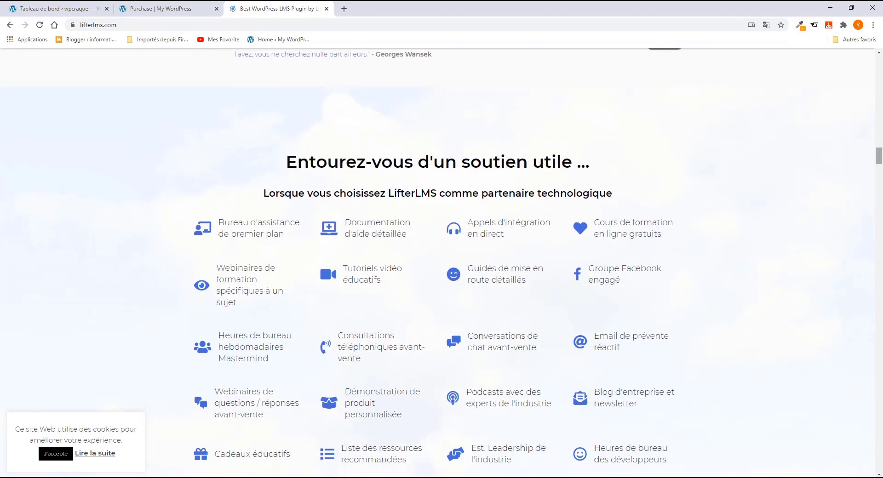
left_click_drag(880, 156, 865, 56)
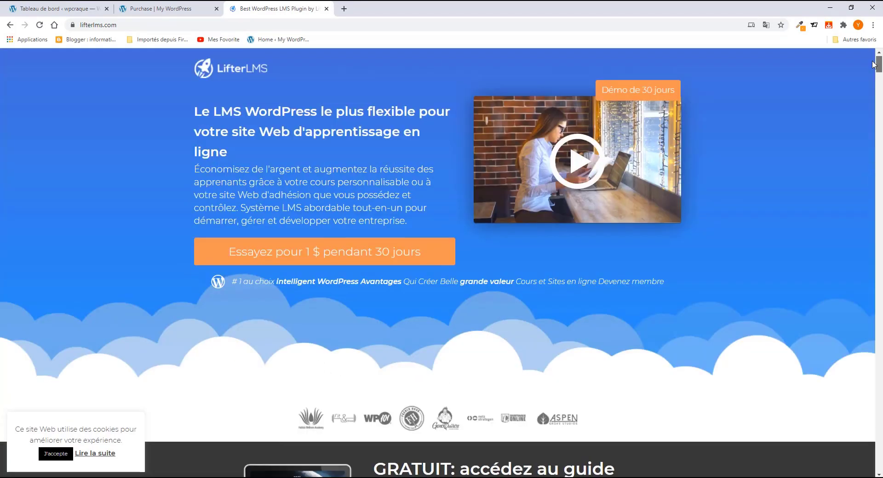
Step: Open the LifterLMS pricing page and review the individual add-ons, Universe and Infinity offers
left_click(413, 70)
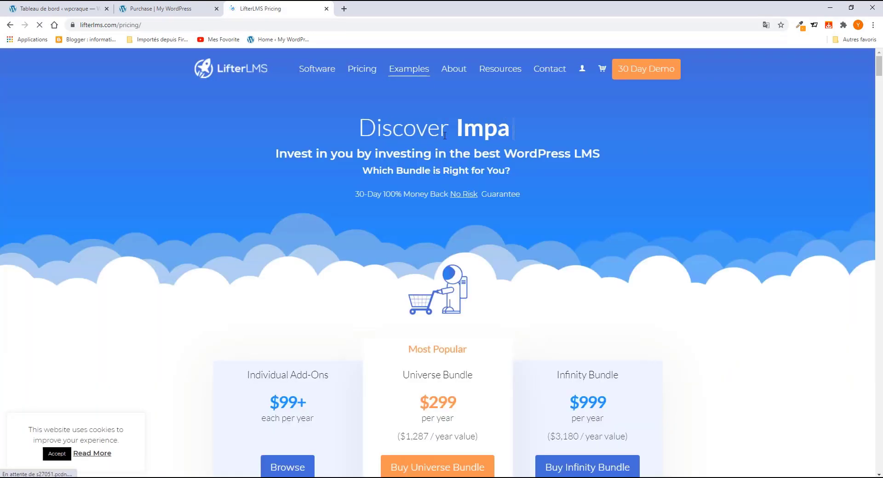
scroll(445, 141, "down", 5)
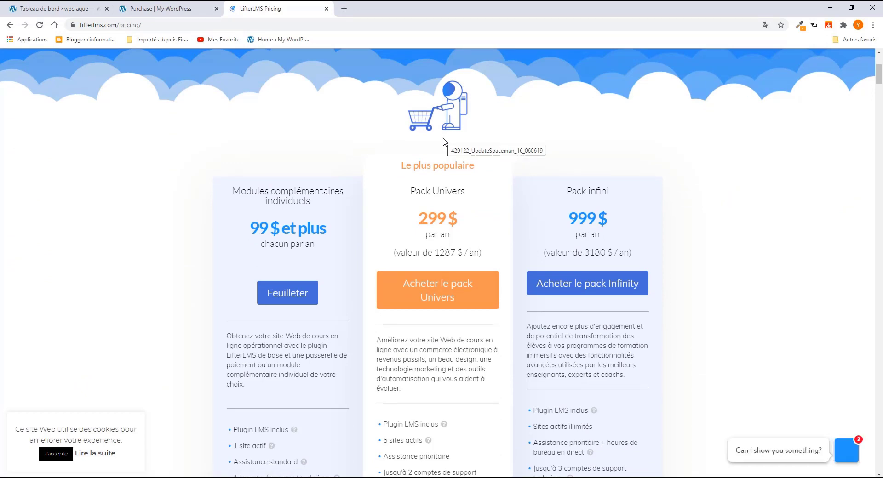
scroll(445, 141, "down", 2)
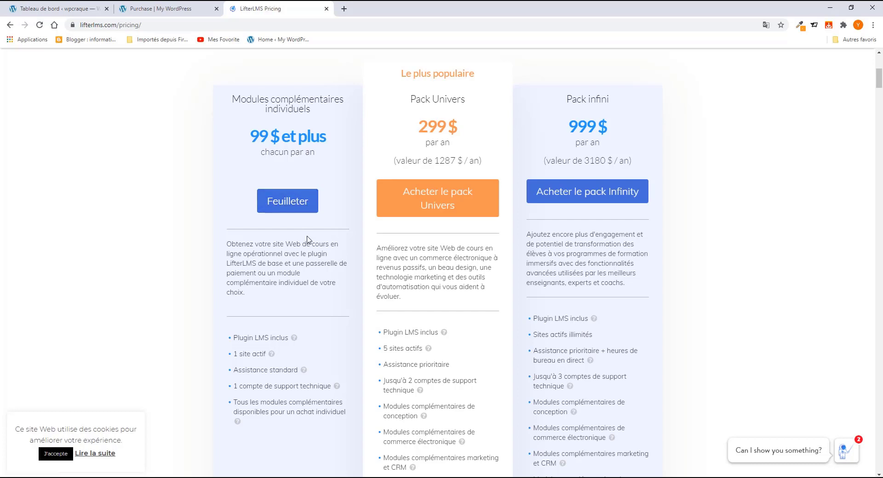
scroll(307, 240, "down", 4)
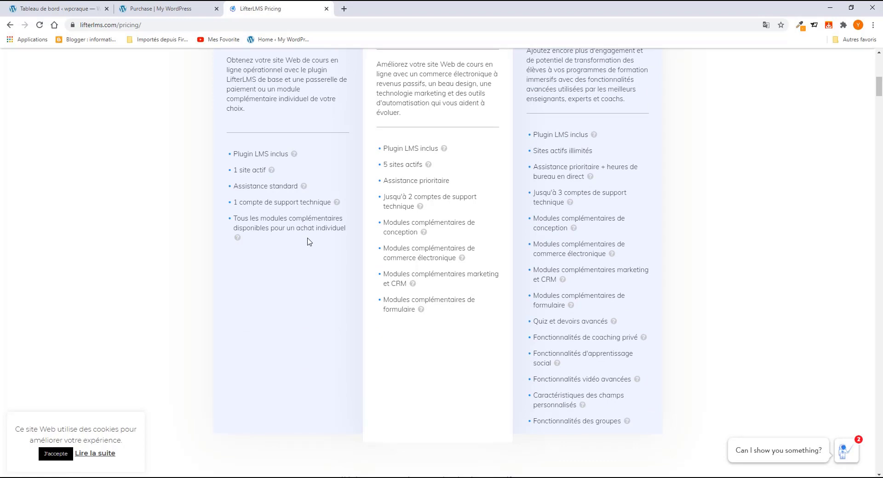
scroll(307, 239, "up", 5)
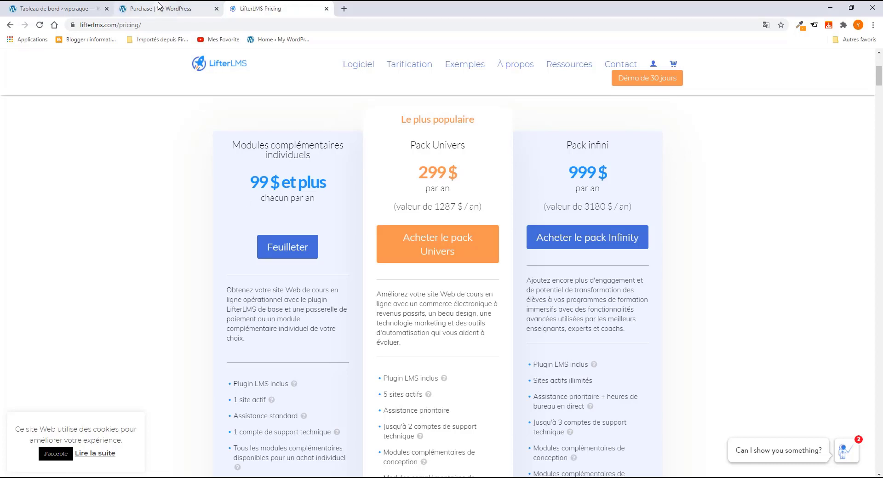
Step: Compare the features included with the individual add-ons, the Universe bundle and the Infinity bundle on the LifterLMS pricing page
left_click(70, 7)
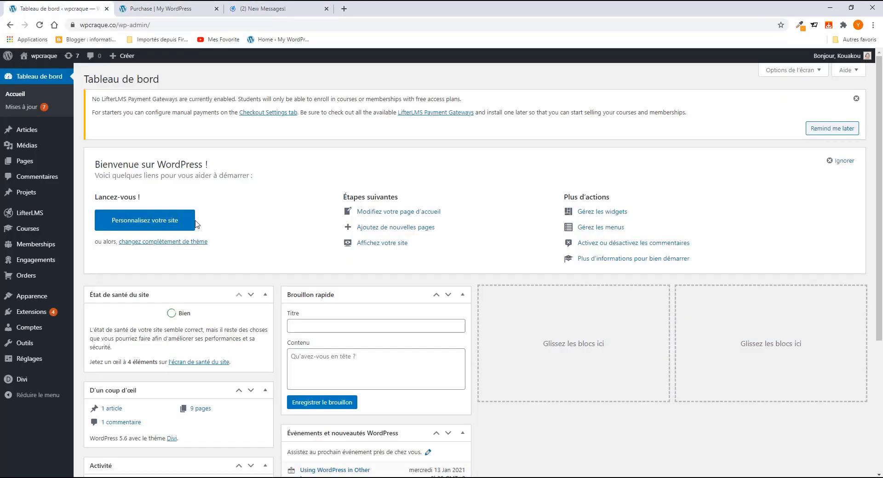
left_click(267, 8)
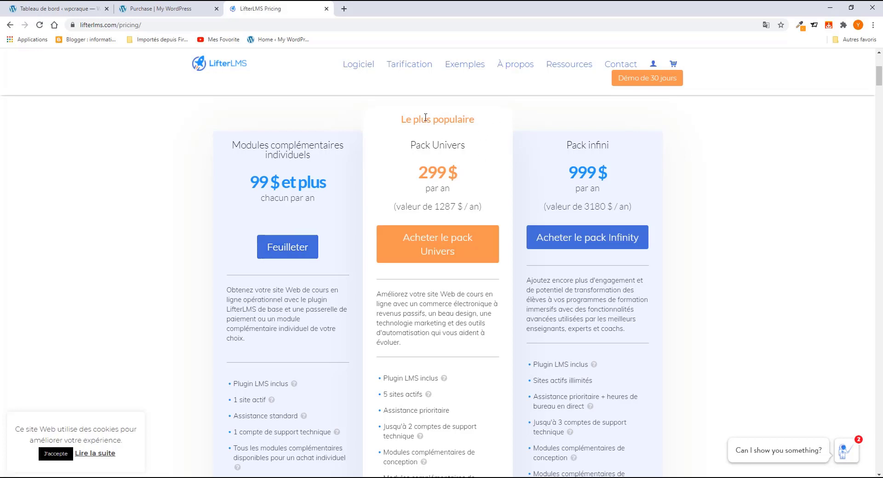
scroll(443, 203, "down", 1)
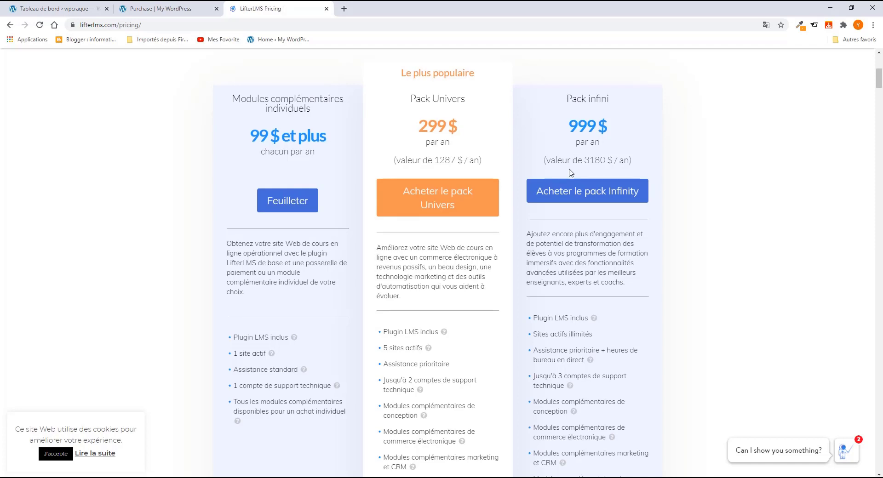
scroll(572, 171, "down", 2)
scroll(570, 171, "down", 7)
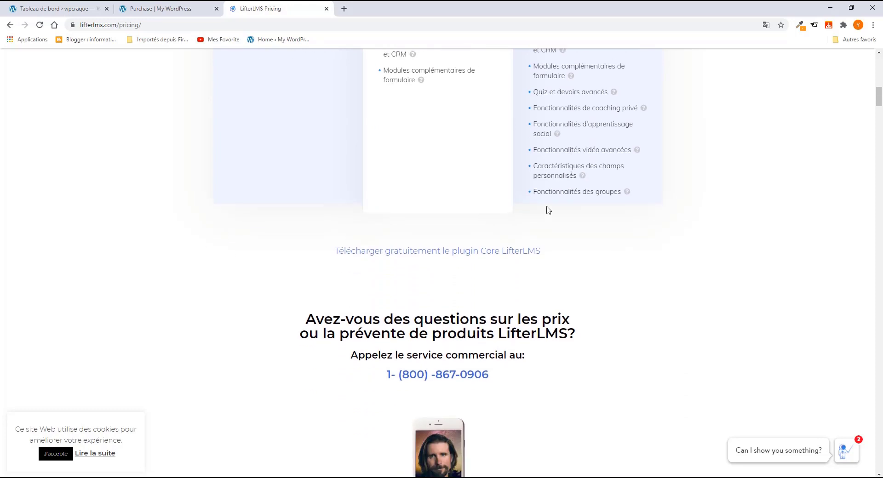
scroll(548, 207, "up", 4)
scroll(548, 207, "up", 4)
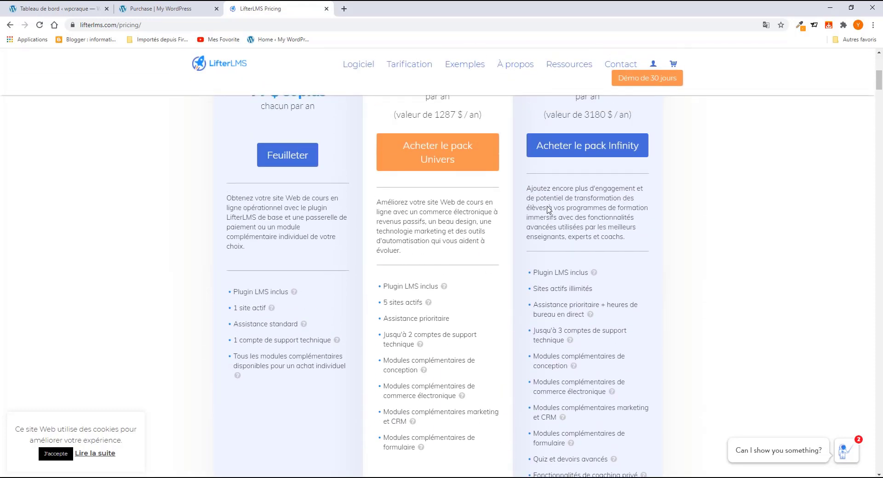
scroll(548, 207, "up", 2)
scroll(548, 207, "down", 5)
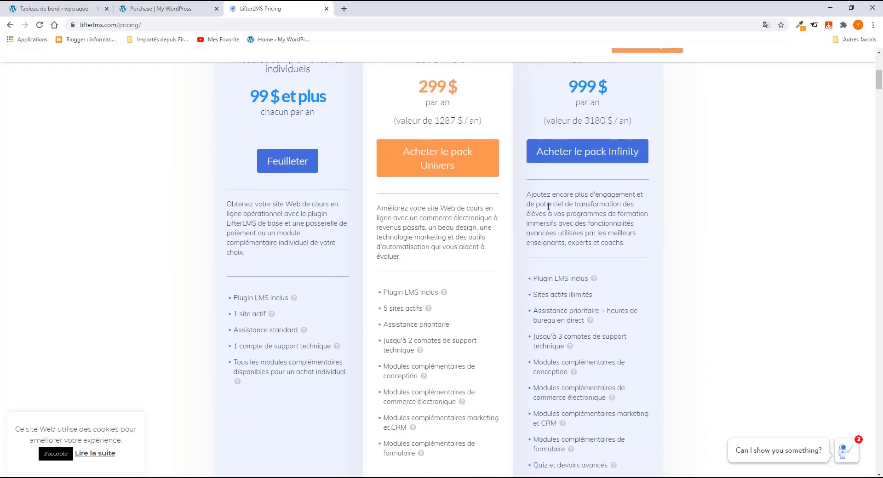
scroll(548, 206, "down", 3)
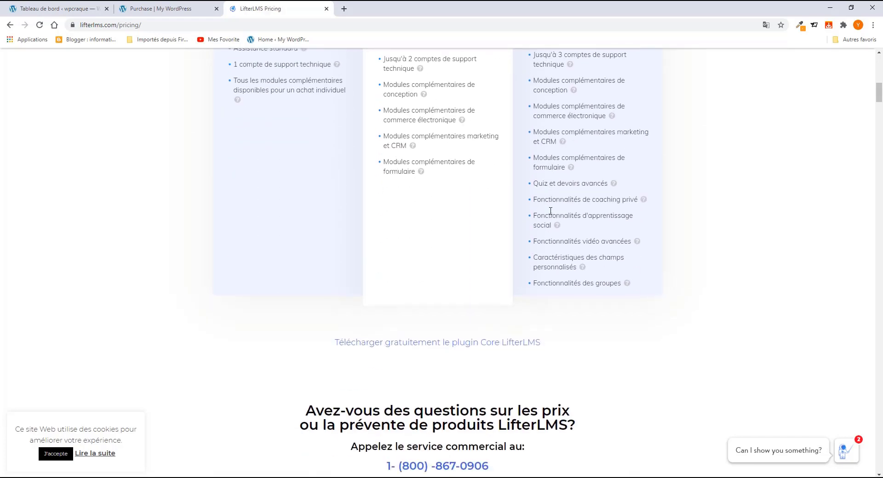
scroll(550, 211, "down", 5)
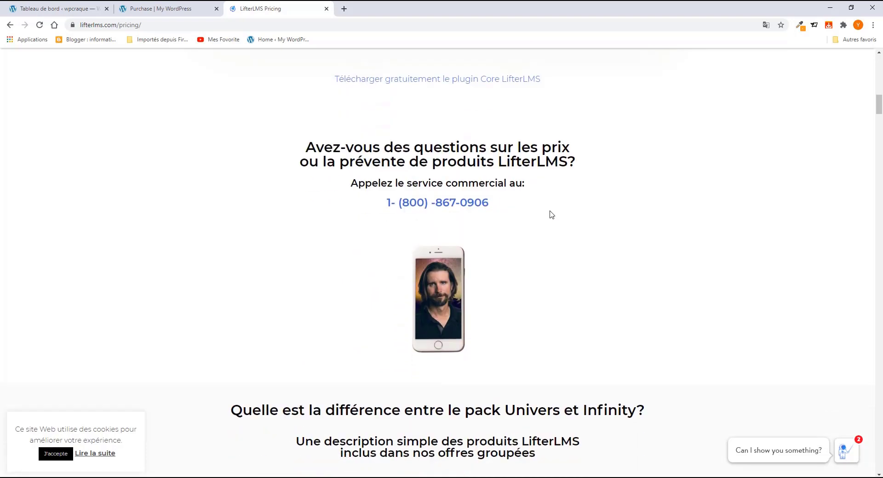
scroll(546, 211, "up", 10)
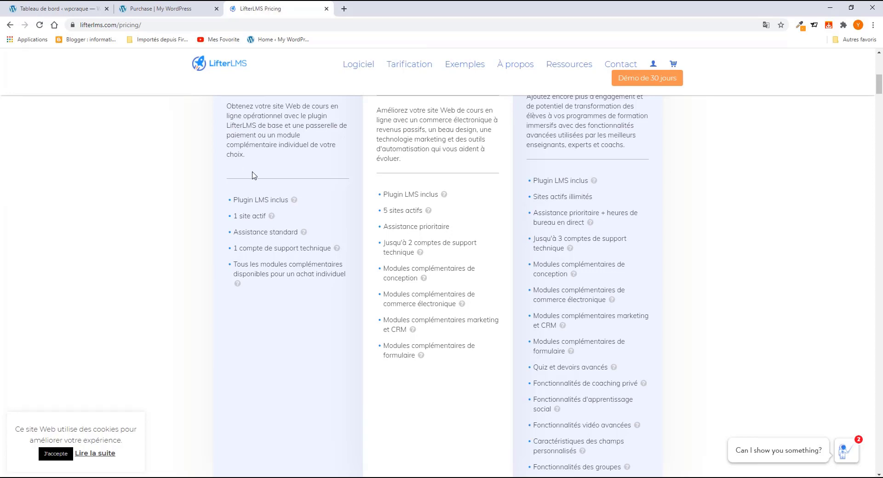
scroll(252, 175, "up", 2)
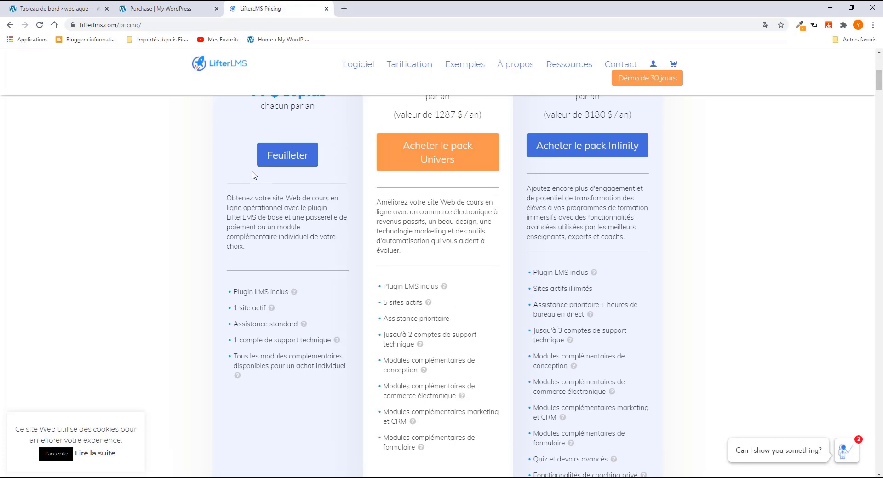
scroll(252, 175, "up", 3)
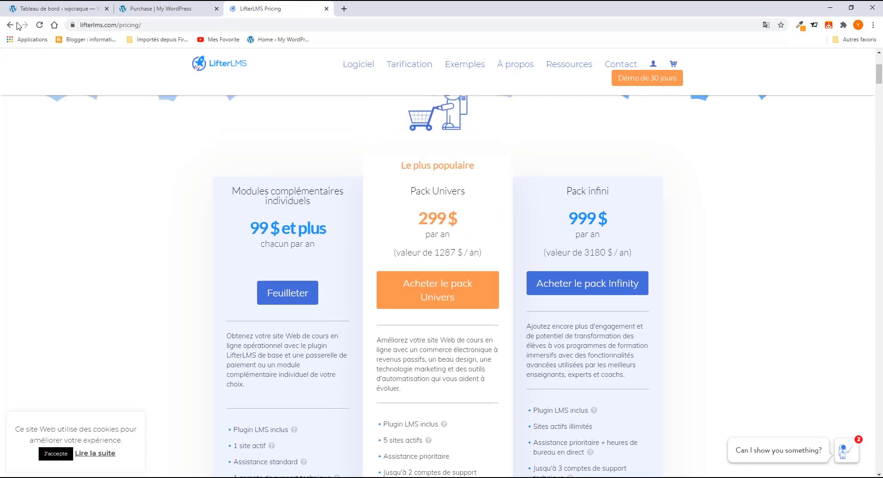
Step: Return to the wpcraque.co dashboard and open the Checkout section of the LifterLMS settings
left_click(56, 8)
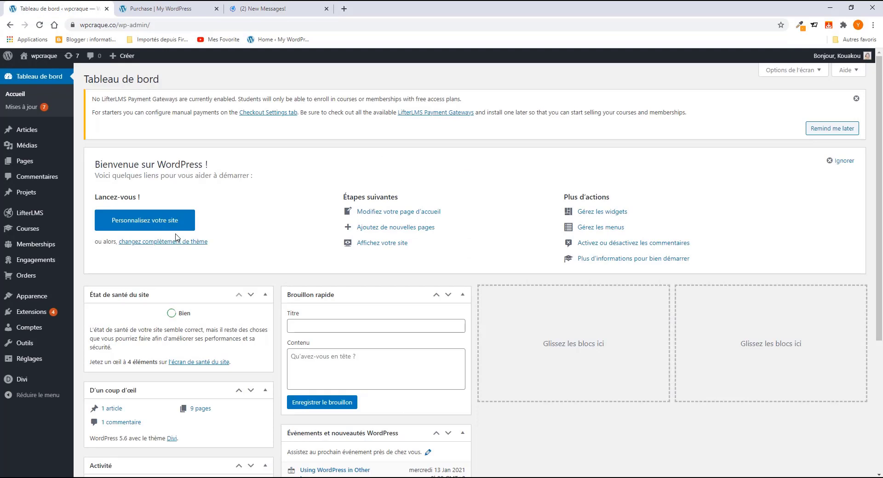
mouse_move(31, 224)
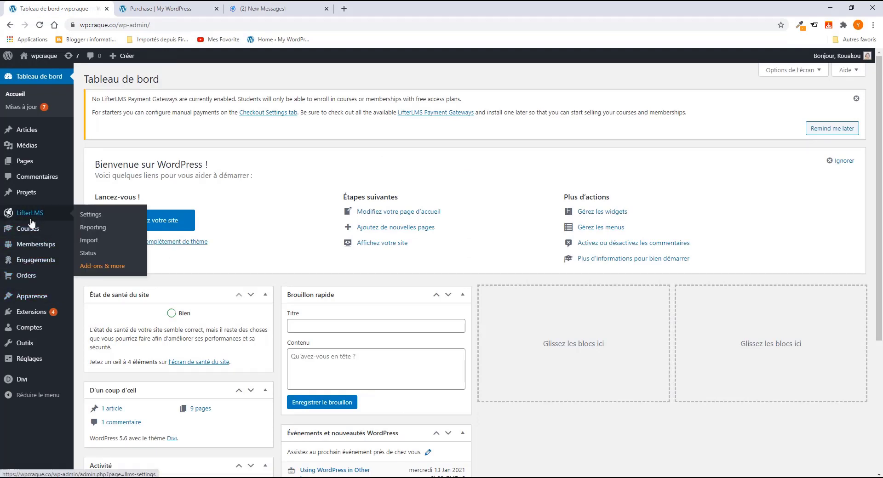
left_click(86, 216)
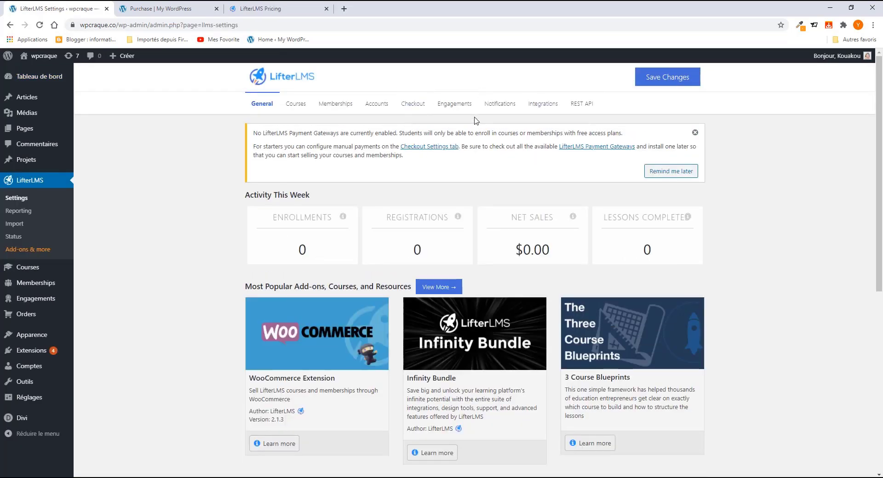
left_click(413, 105)
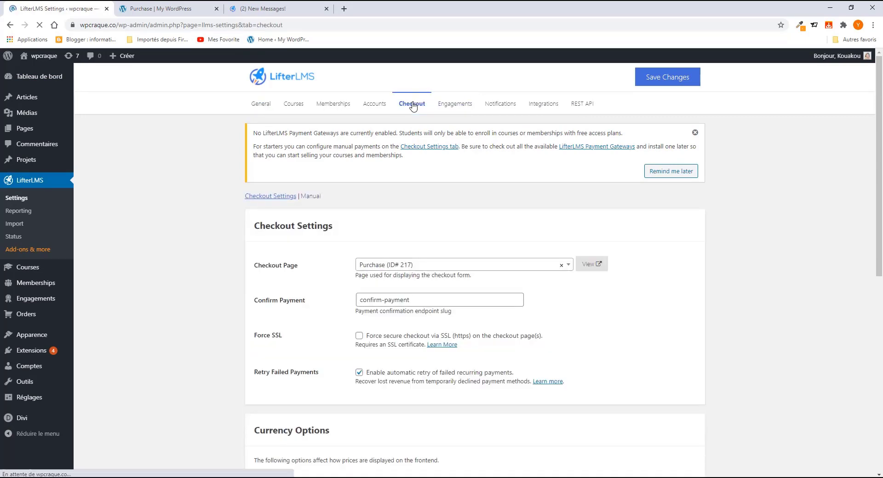
scroll(428, 188, "down", 3)
scroll(427, 188, "up", 1)
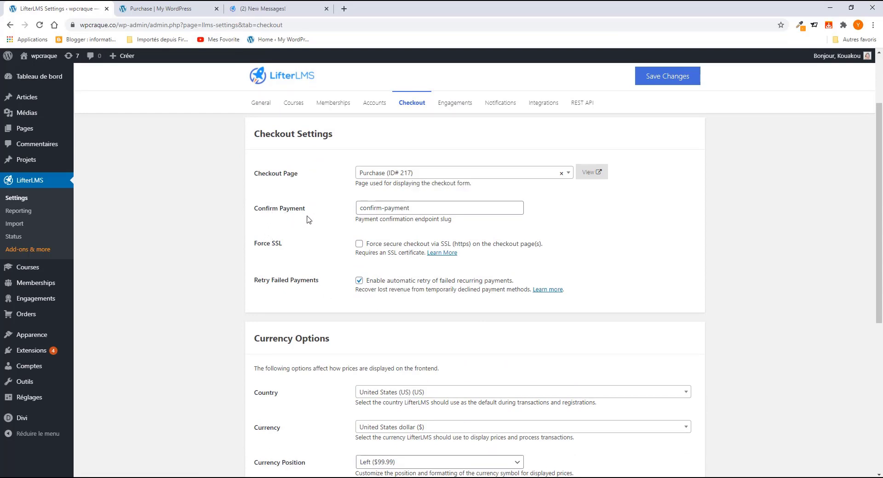
Step: Check the payment confirmation slug and enable Force SSL for secure checkout on the checkout pages
left_click(416, 212)
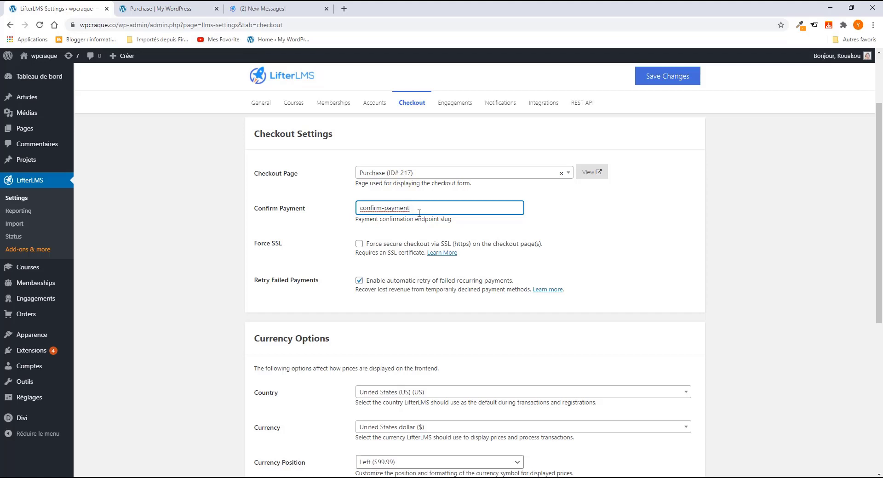
left_click_drag(408, 208, 357, 211)
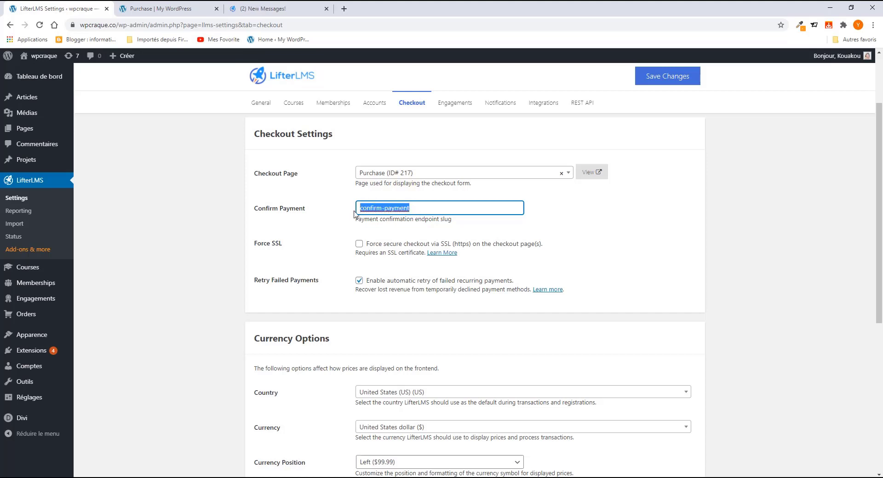
left_click(383, 208)
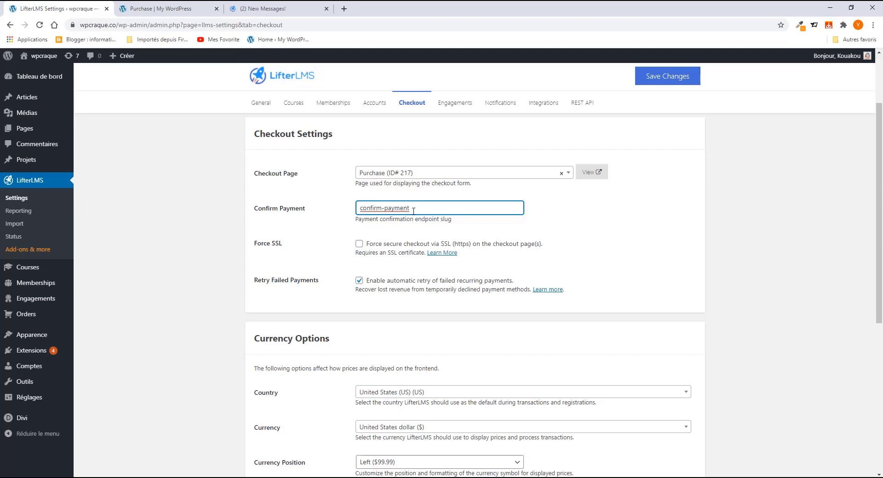
scroll(414, 233, "down", 1)
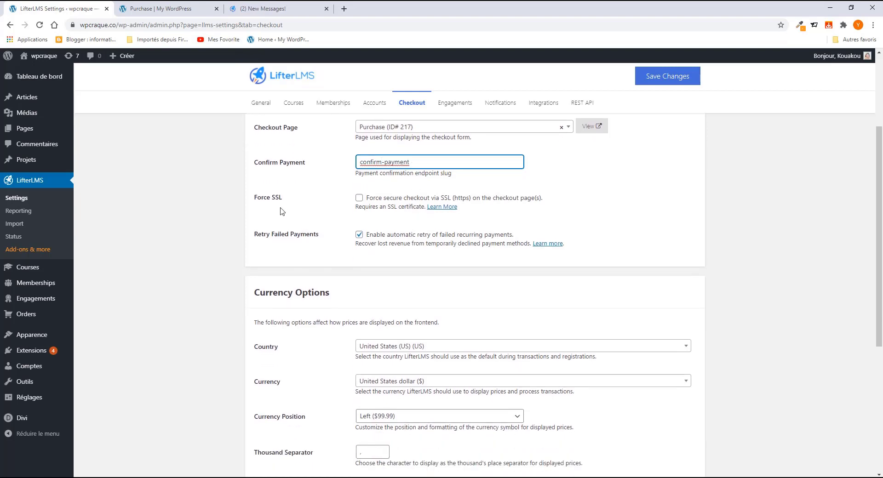
left_click(357, 199)
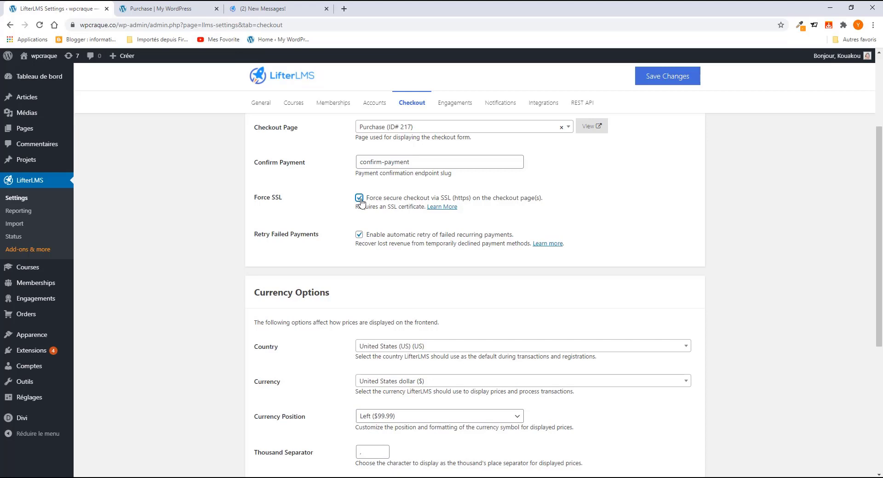
scroll(377, 226, "down", 4)
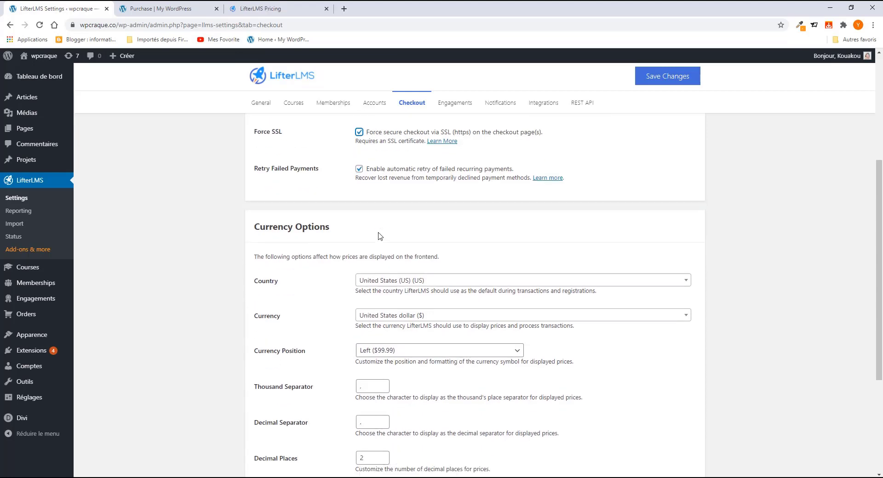
Step: Review the currency options in the LifterLMS checkout settings and open the Manual payment gateway
scroll(381, 235, "up", 5)
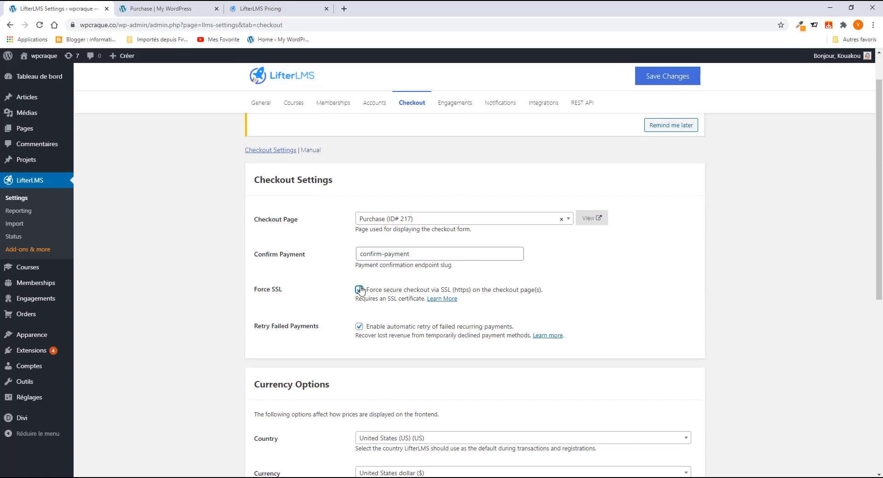
scroll(364, 290, "down", 4)
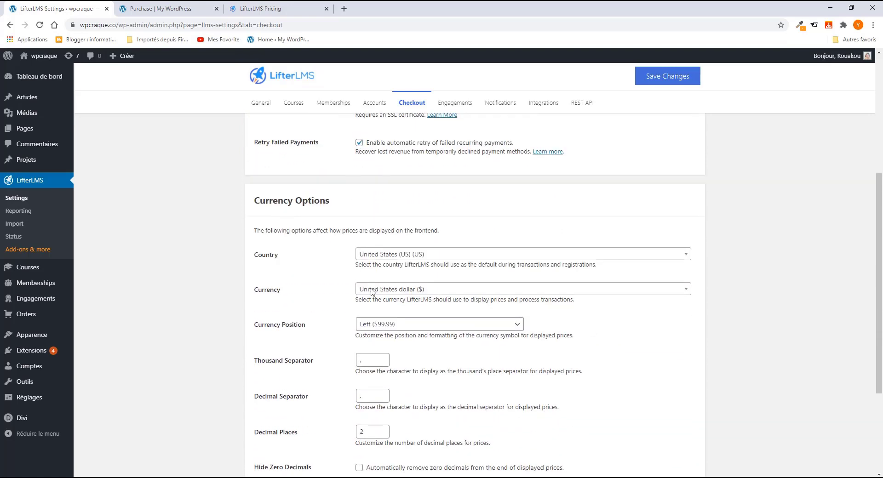
scroll(373, 290, "down", 1)
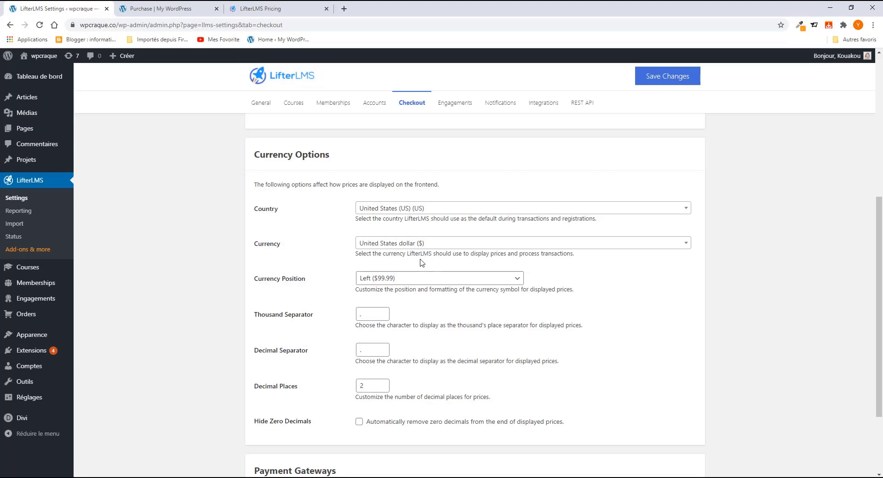
scroll(424, 263, "down", 1)
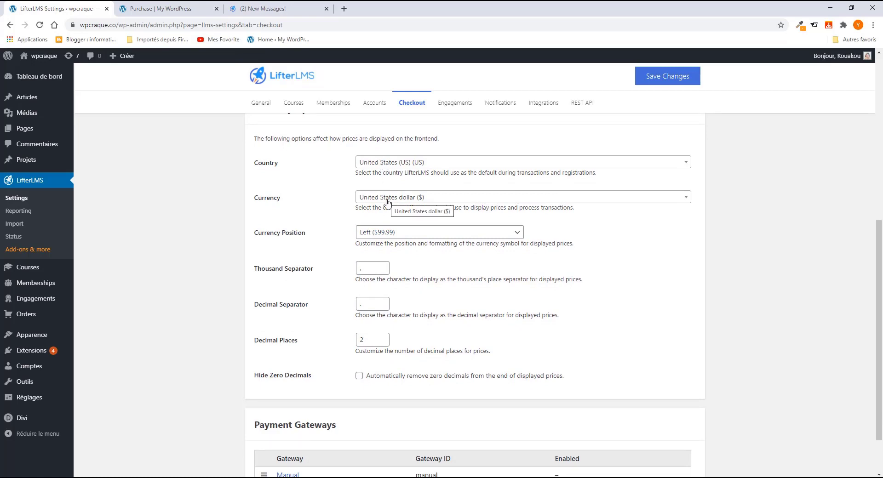
scroll(389, 200, "down", 1)
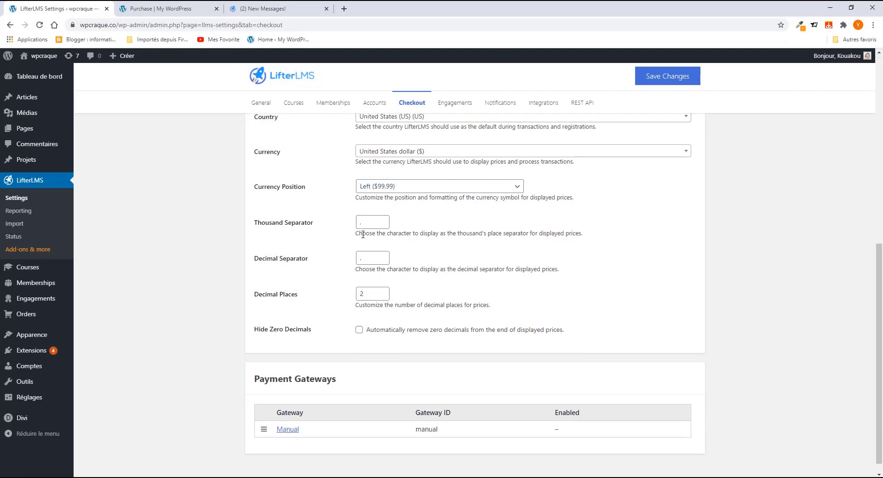
scroll(363, 235, "down", 1)
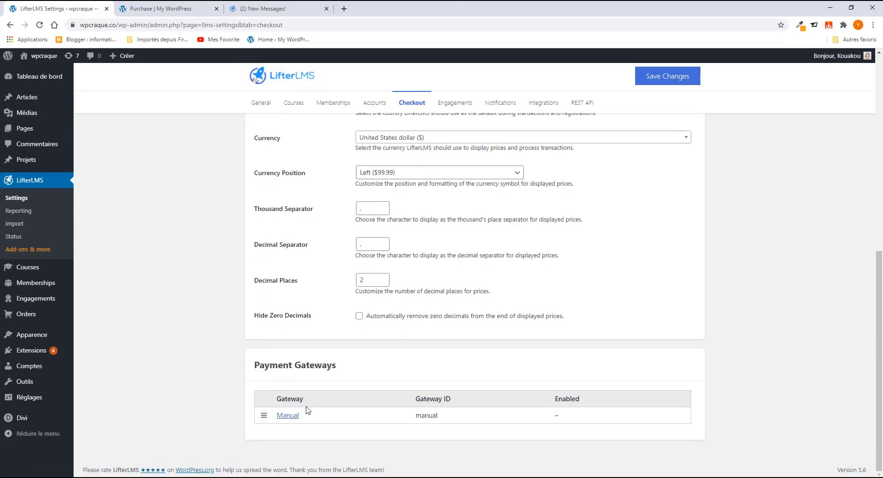
left_click(281, 416)
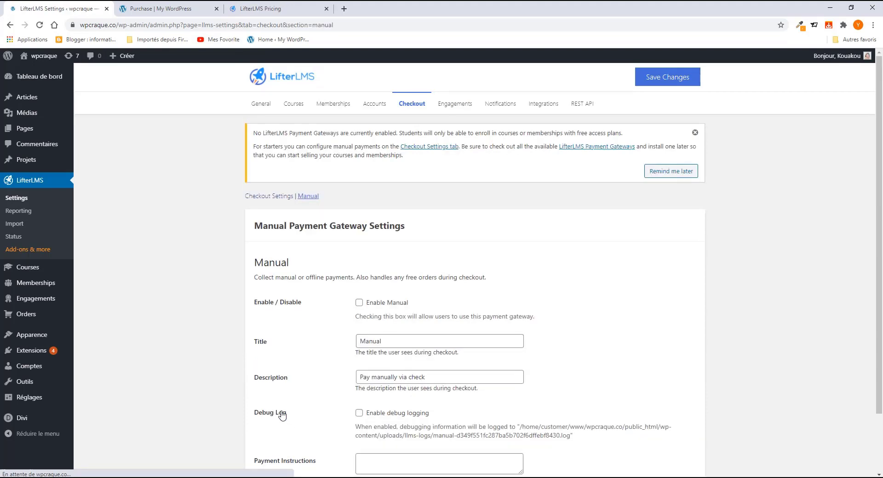
Step: Enable the Manual payment gateway, set its title to "payement manuel" and save the gateway settings
scroll(308, 366, "down", 2)
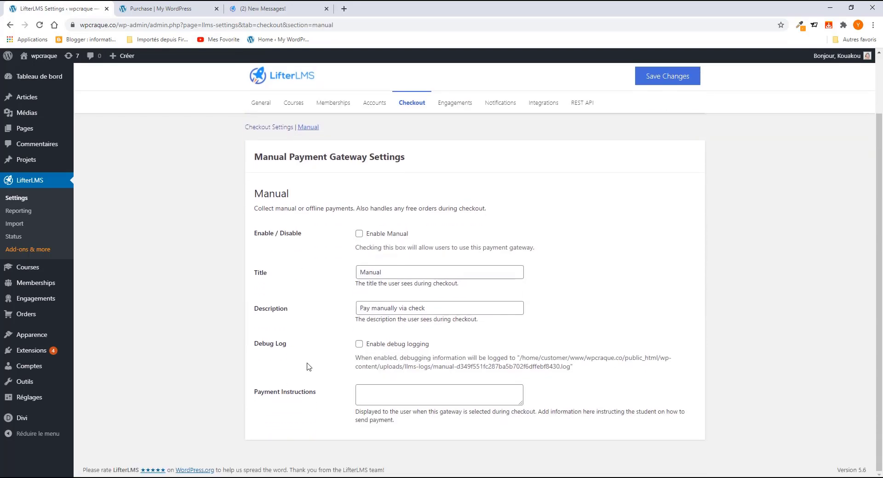
left_click(358, 234)
left_click_drag(389, 273, 323, 272)
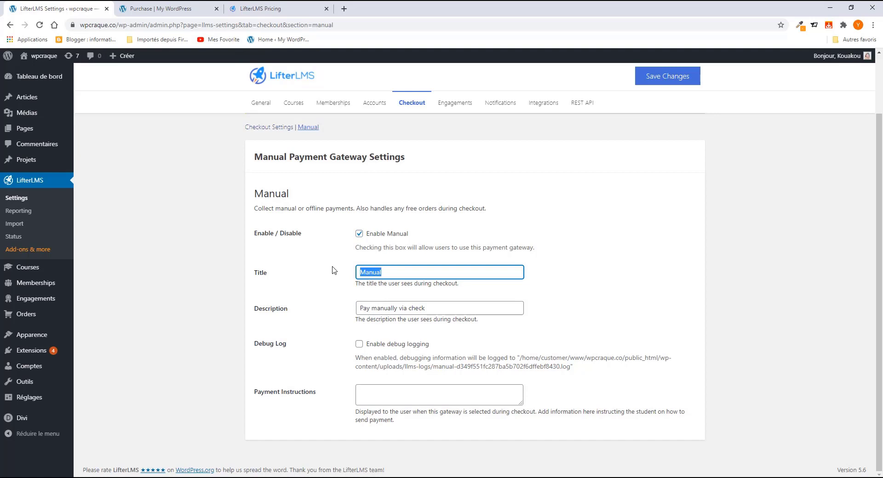
type("payement ma")
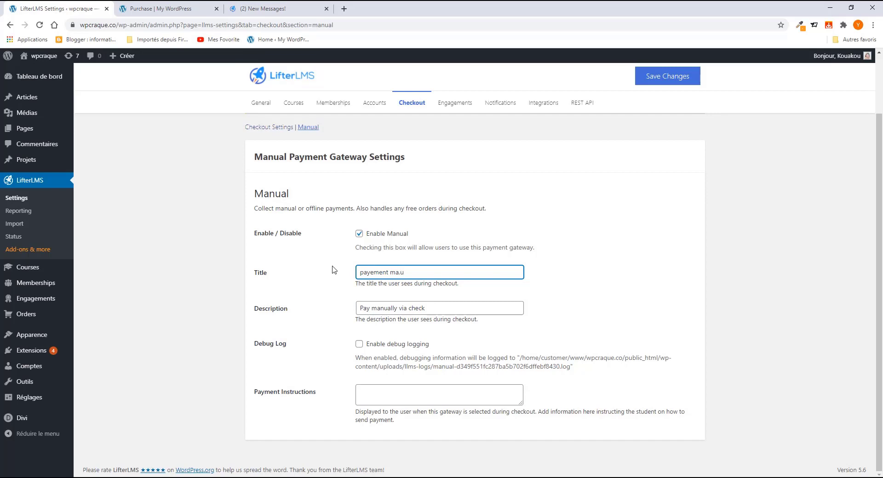
type("nuel")
left_click_drag(425, 310, 350, 313)
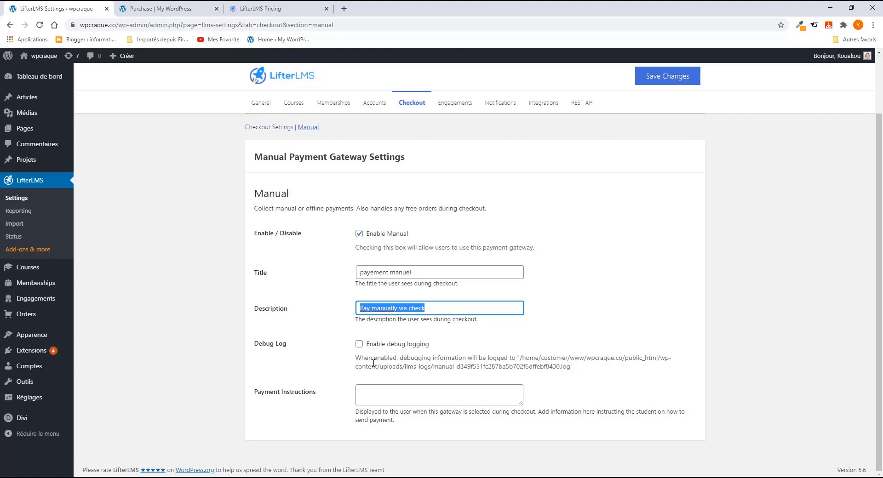
left_click(367, 392)
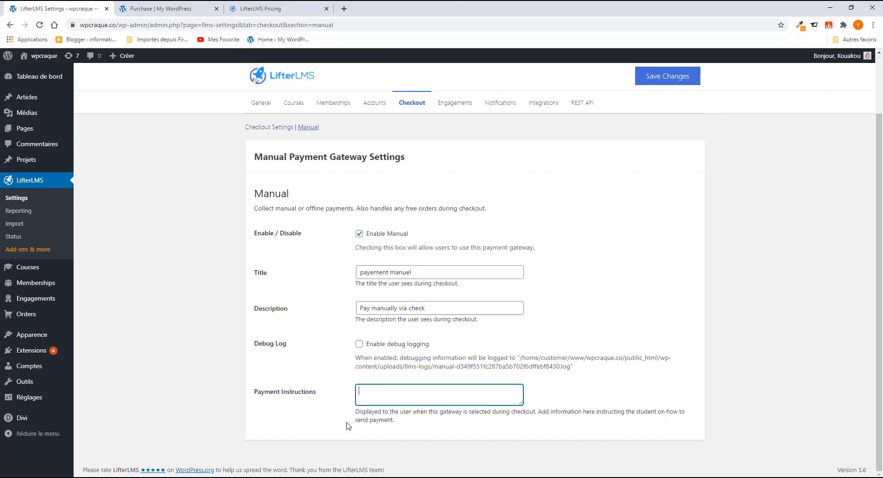
left_click(666, 80)
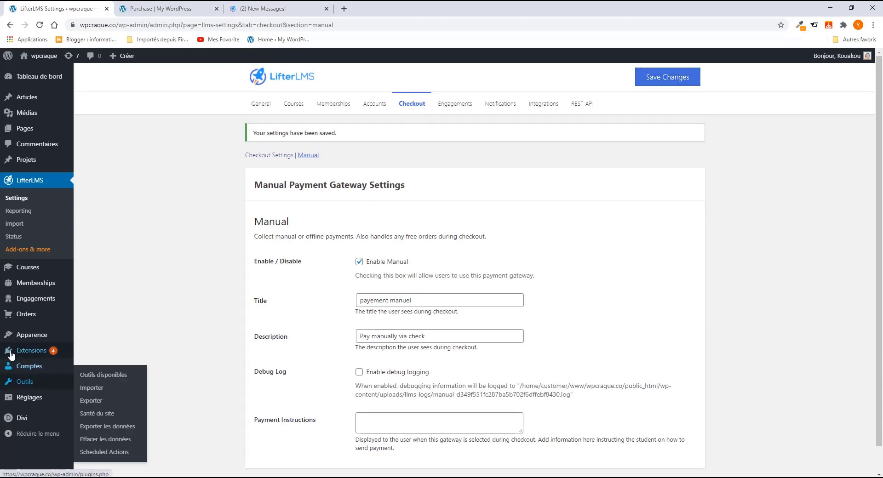
Step: Open the Divi Formation course for editing and expand its "Accedez au cours" access plan
mouse_move(27, 272)
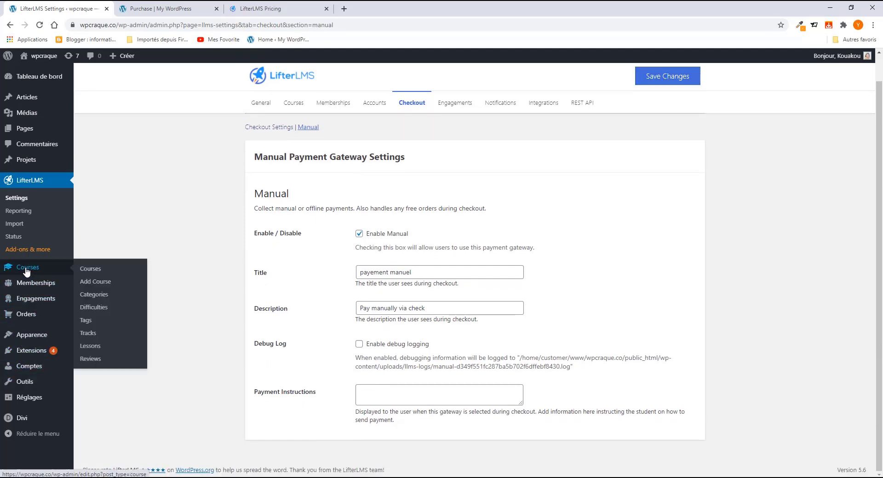
left_click(89, 271)
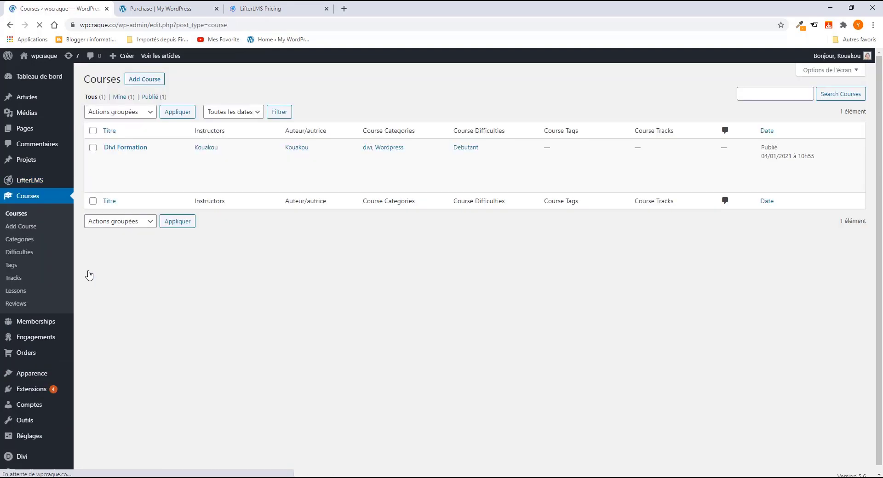
mouse_move(148, 164)
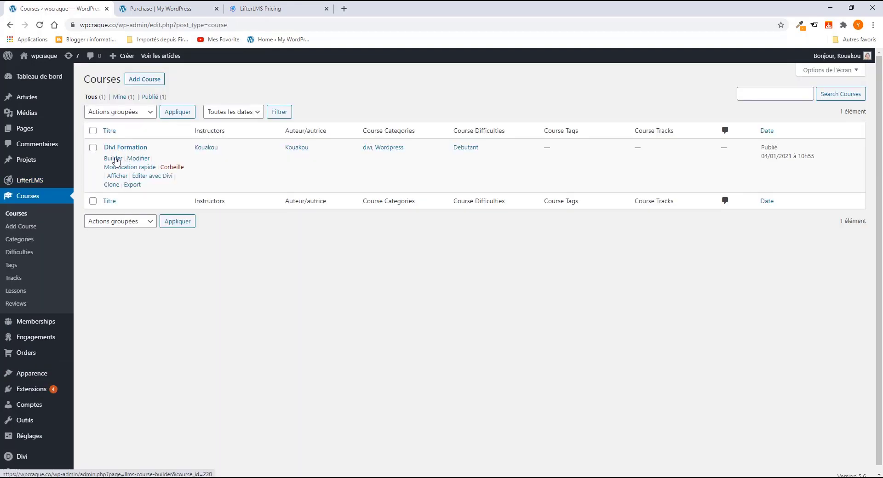
left_click(135, 159)
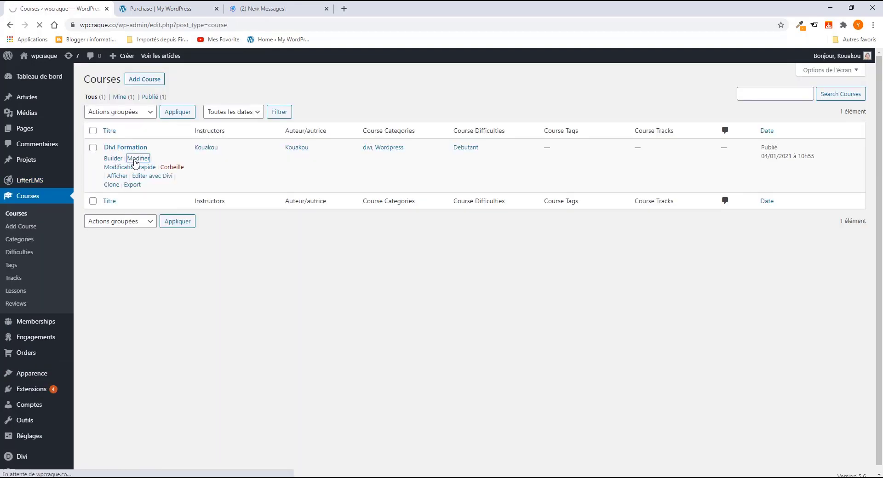
scroll(577, 364, "down", 5)
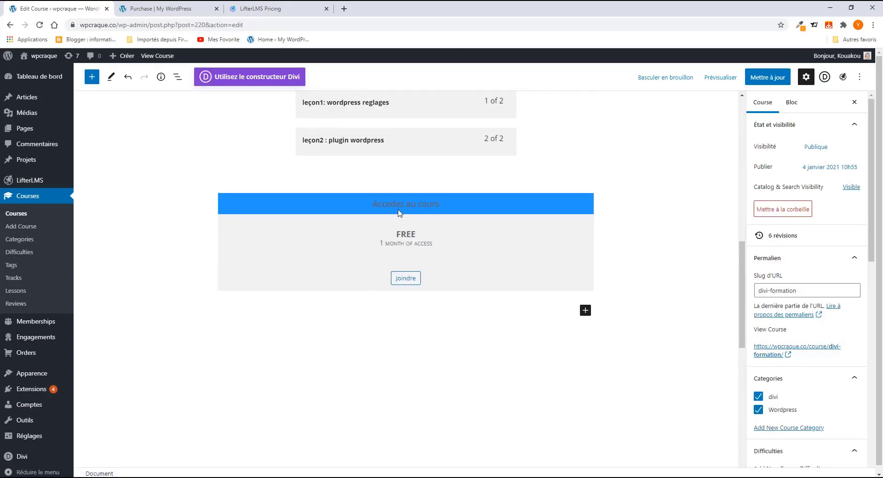
scroll(417, 248, "down", 10)
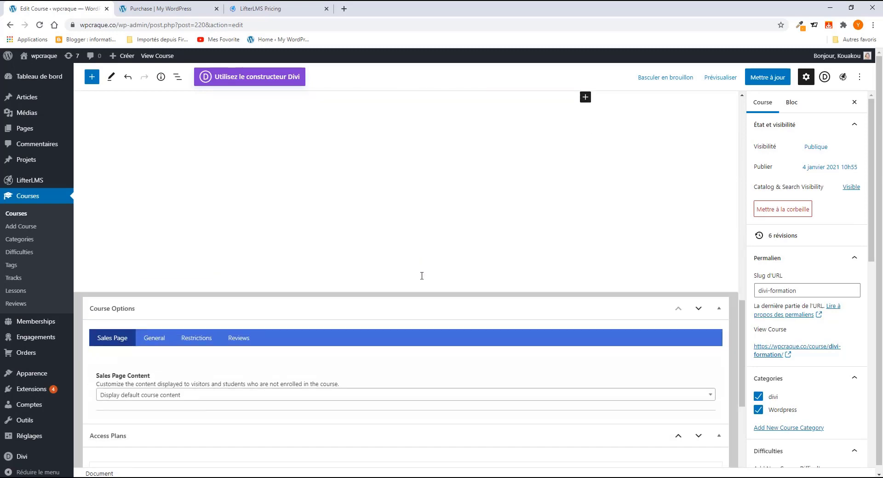
scroll(190, 314, "down", 1)
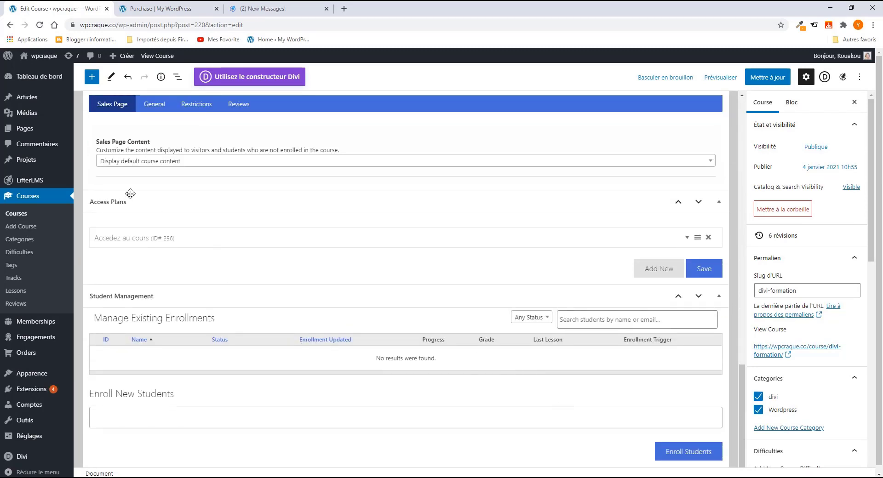
left_click(686, 238)
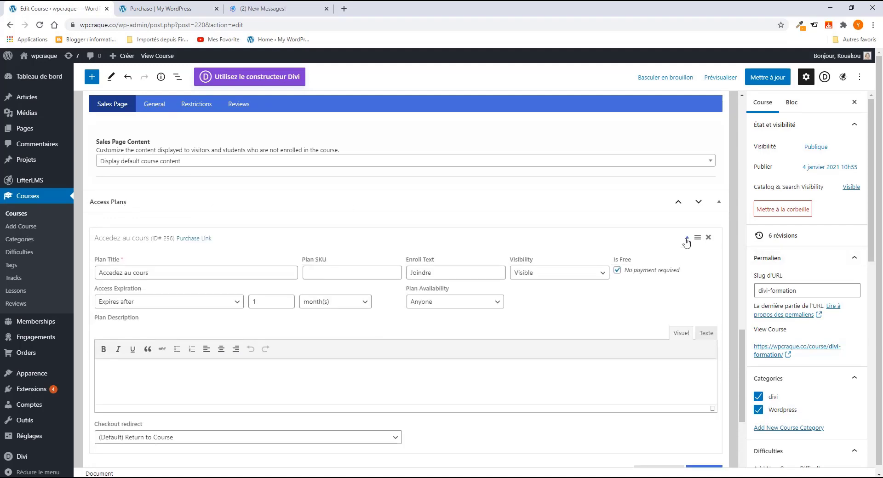
Step: Make the access plan paid with SKU "plan 1" and price 299, and compare it with the reference site's purchase page
left_click(617, 271)
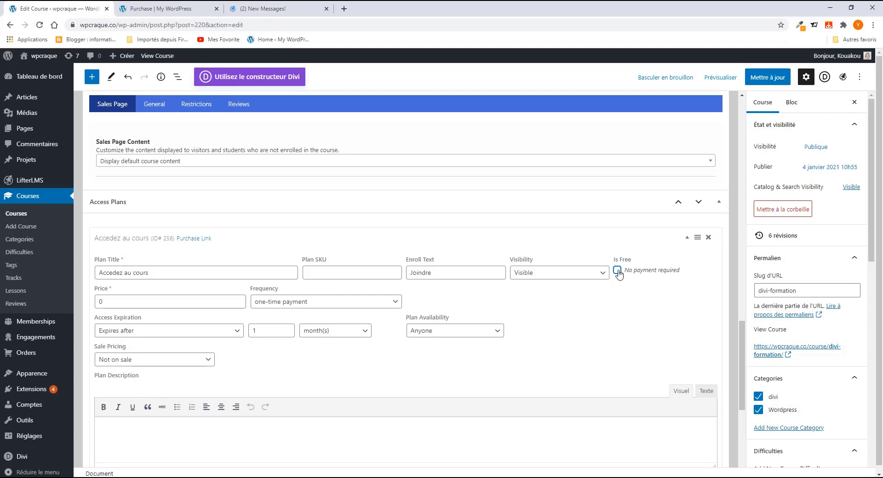
left_click(318, 274)
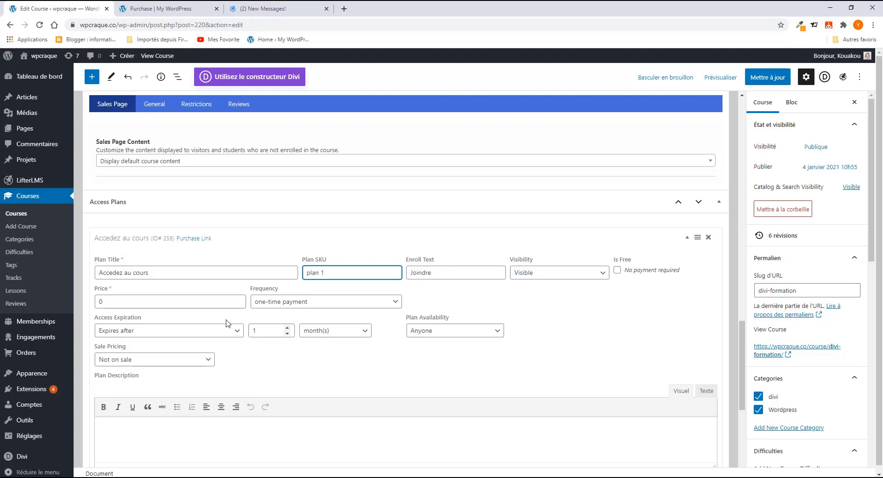
left_click_drag(117, 304, 88, 303)
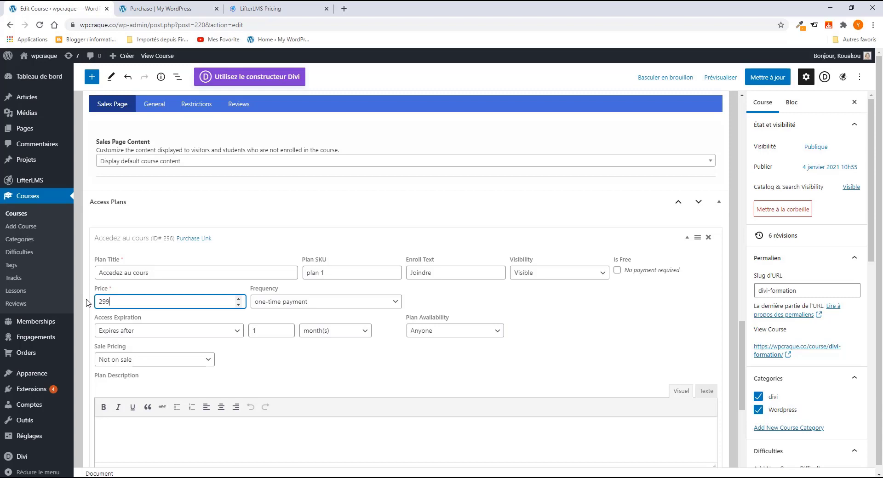
left_click(164, 8)
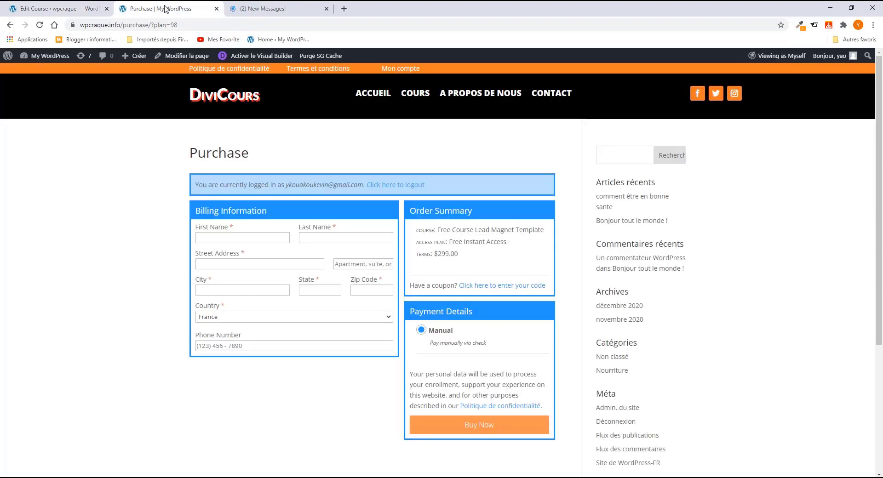
left_click(67, 7)
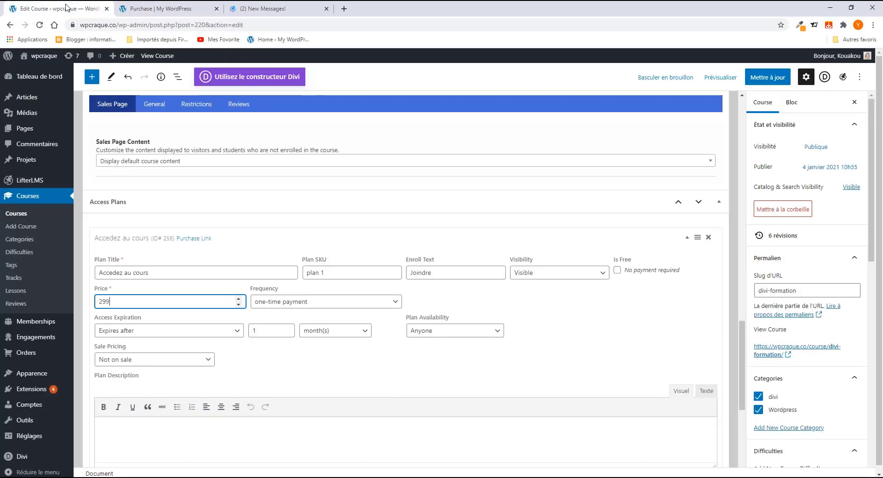
Step: Open the wpcraque.co home page in a new tab and check the price on the purchase button below Divi Formation
left_click(116, 24)
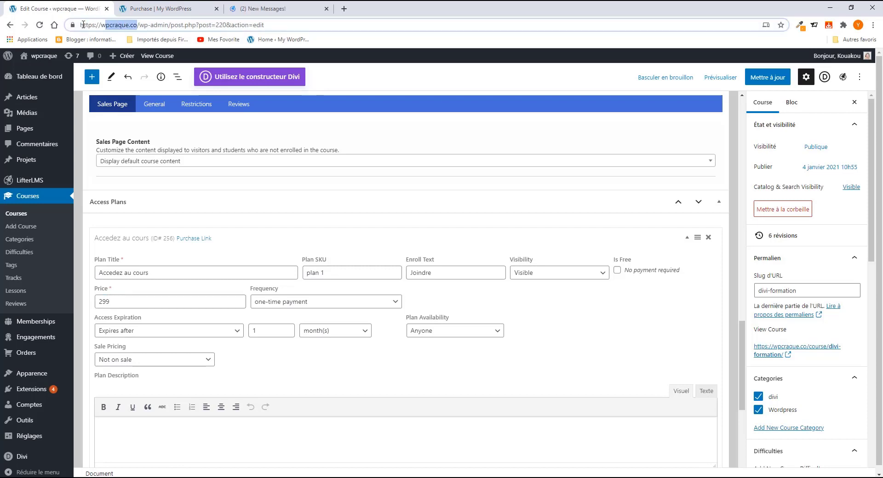
left_click(132, 26)
left_click_drag(137, 25, 80, 25)
right_click(122, 27)
left_click(146, 83)
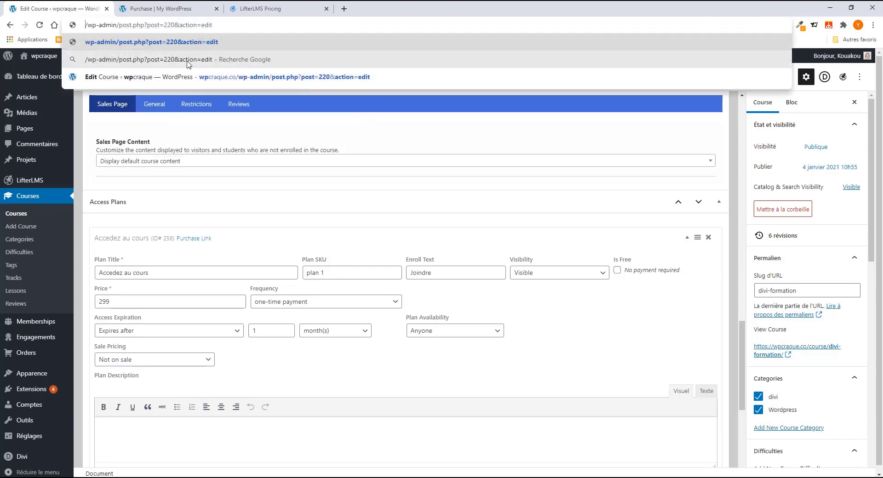
left_click(344, 8)
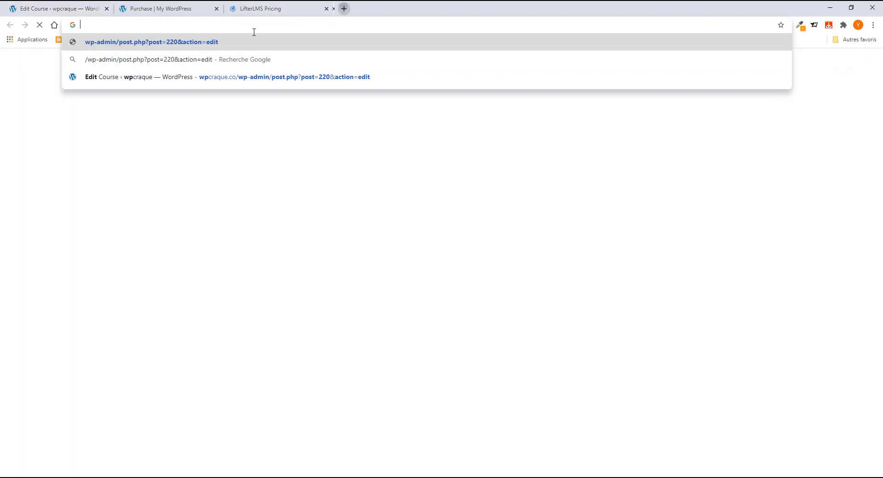
left_click(220, 28)
key("ctrl+v")
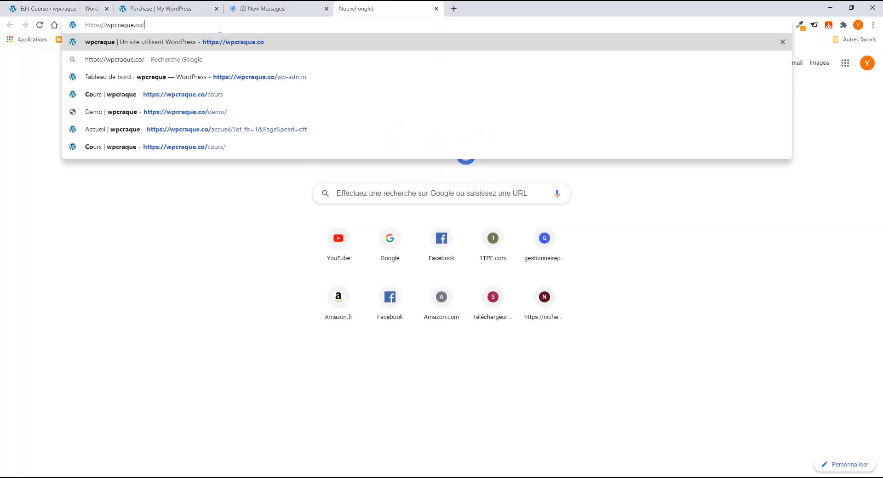
key("Return")
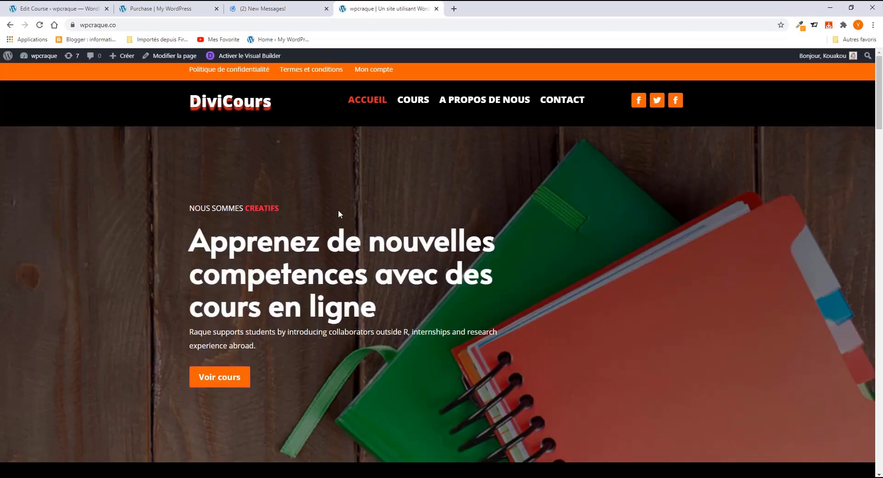
scroll(338, 209, "down", 15)
scroll(244, 171, "up", 1)
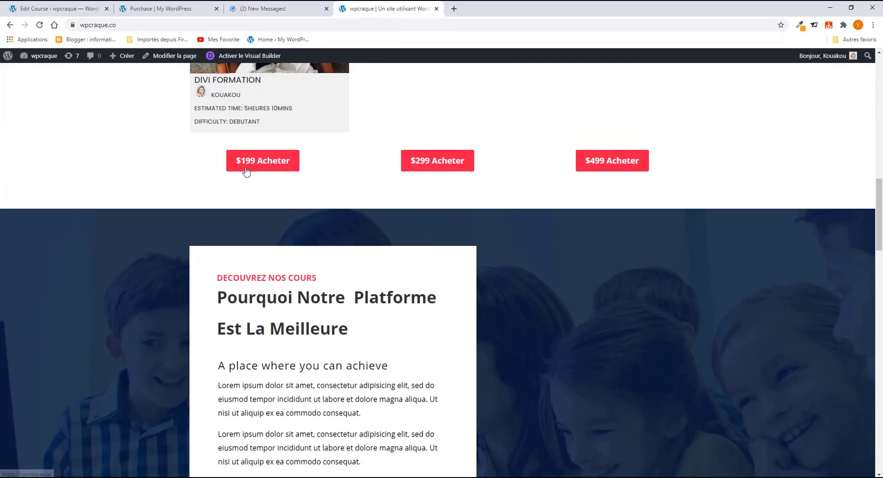
scroll(254, 187, "up", 2)
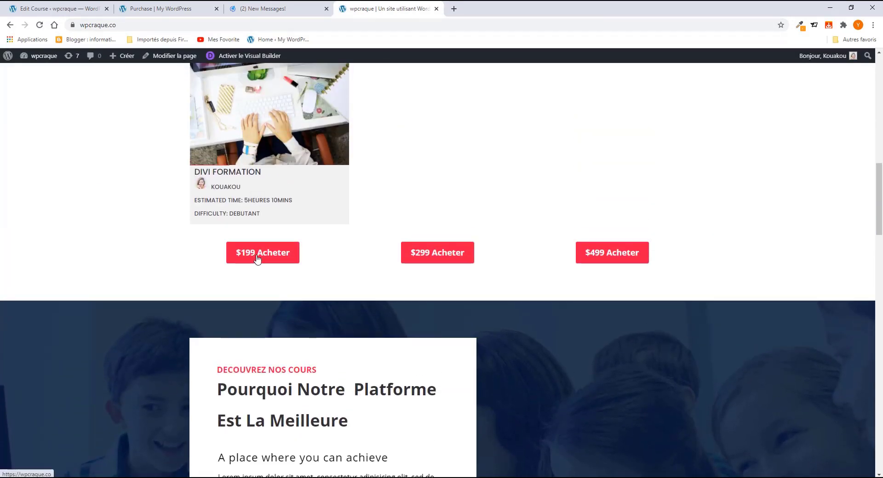
Step: Return to the Divi Formation course editor and save the access plan and the course
left_click(92, 7)
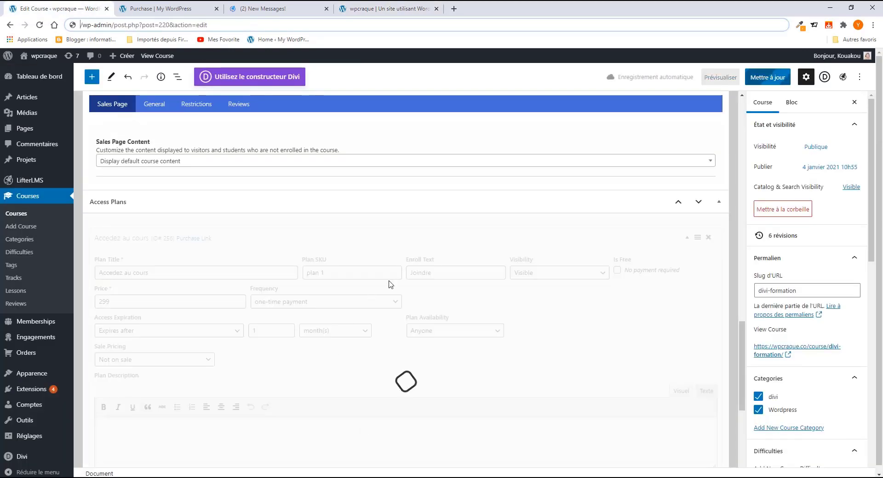
key("ctrl+s")
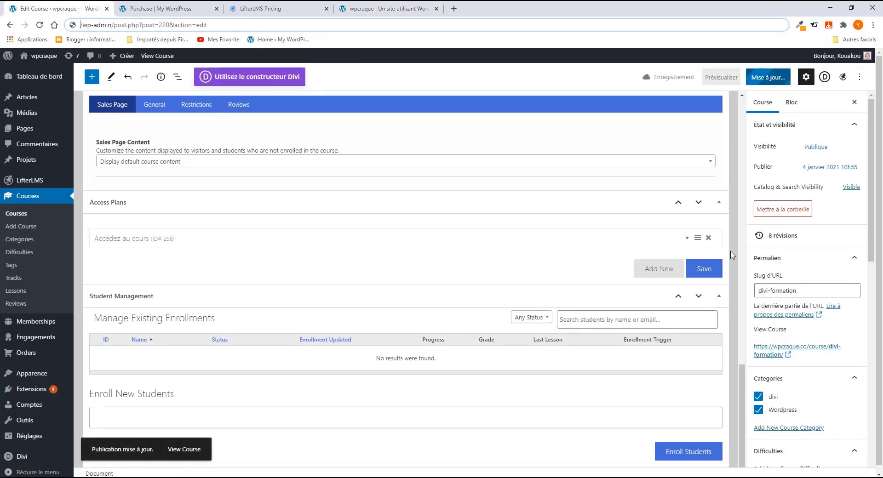
Step: Set the "Accedez au cours" access plan price to 199, then save the plan and update the course
left_click(693, 239)
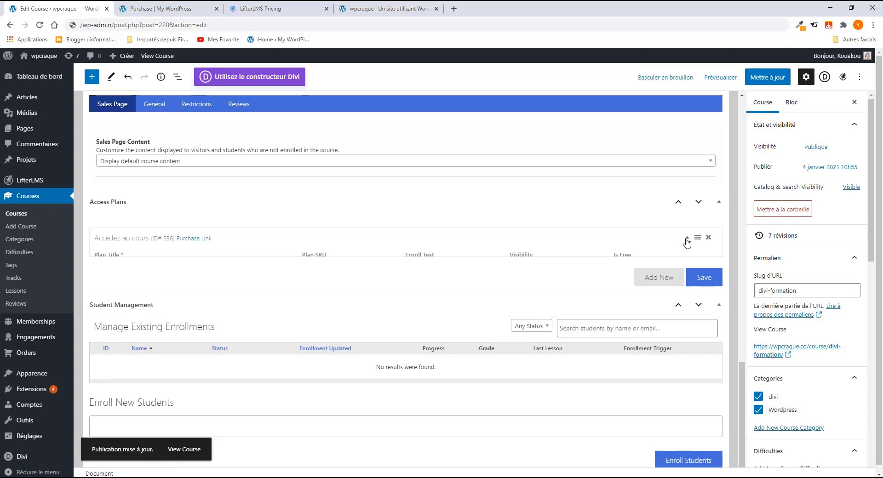
left_click_drag(121, 303, 101, 301)
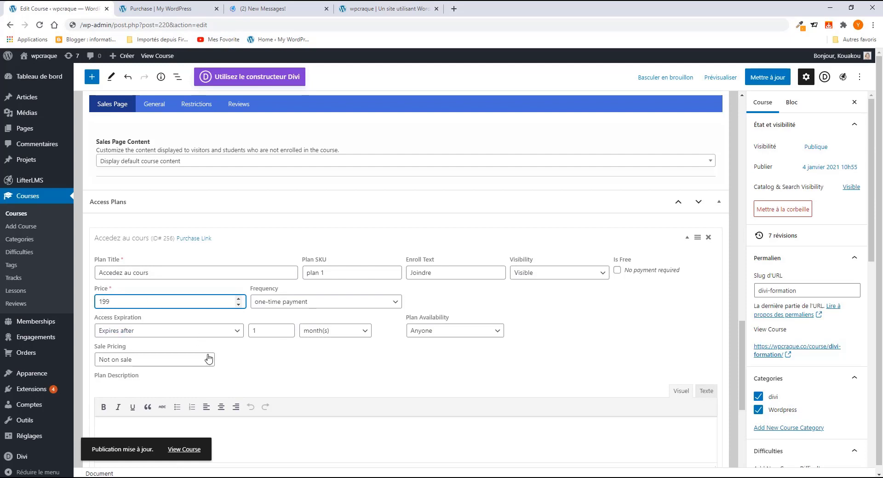
scroll(212, 361, "down", 4)
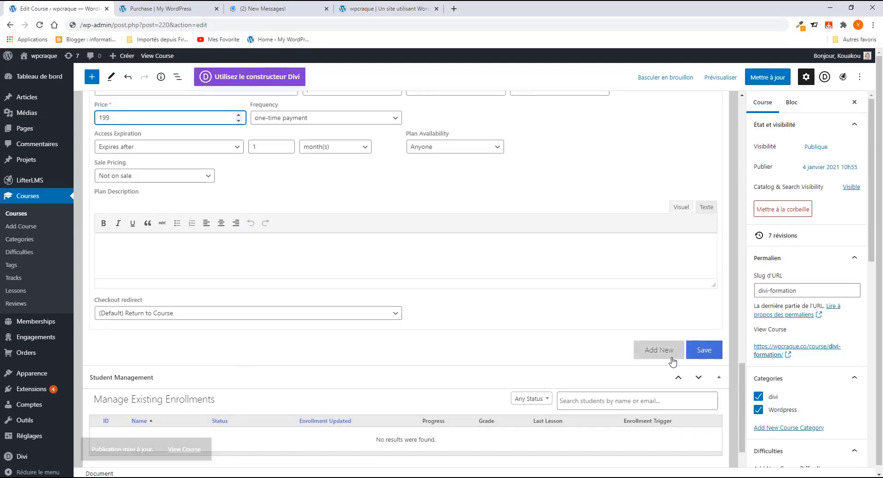
scroll(672, 360, "down", 2)
left_click(698, 269)
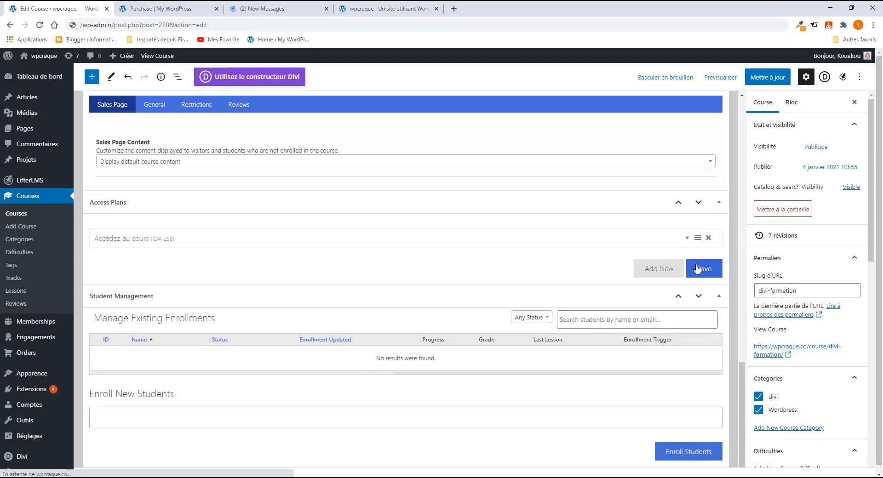
scroll(595, 273, "up", 6)
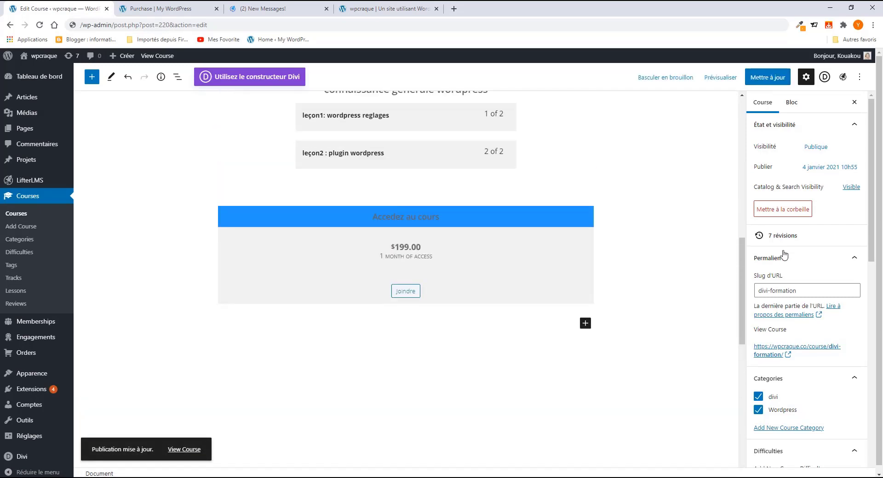
Step: Open the Divi Formation course page in a new tab and join through its access plan to reach the purchase page
scroll(784, 255, "down", 3)
right_click(776, 212)
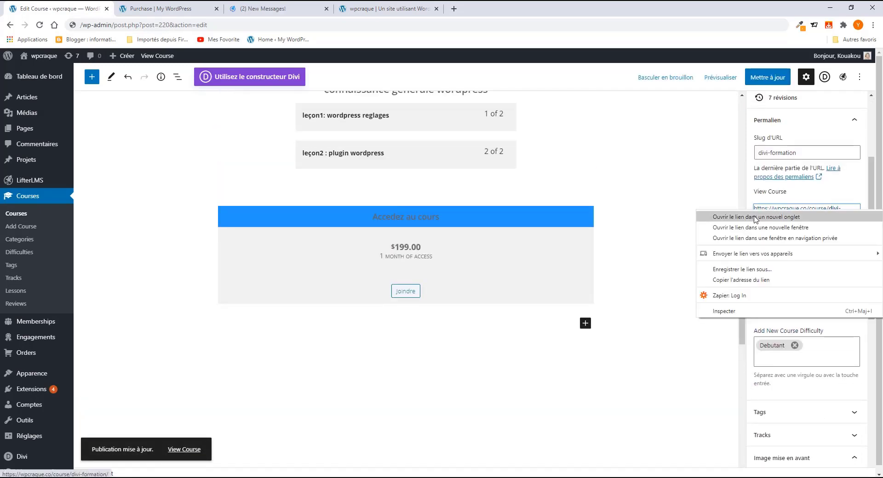
left_click(756, 217)
left_click(165, 8)
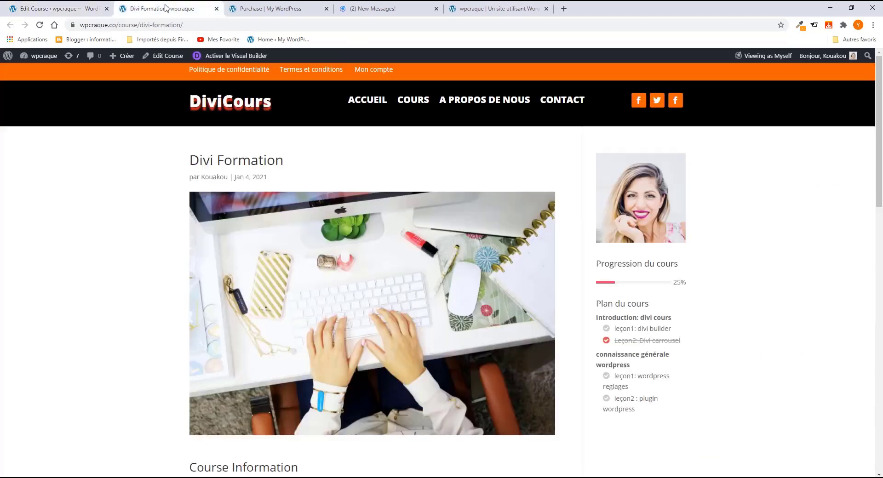
scroll(393, 207, "down", 15)
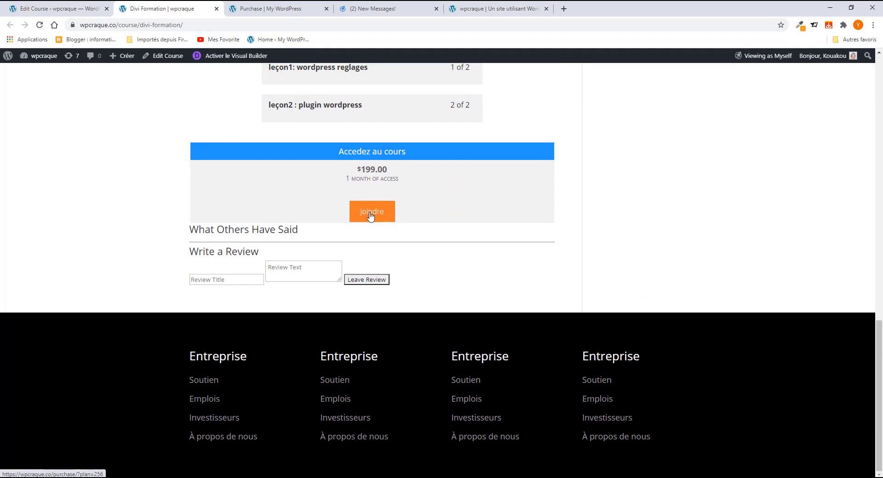
left_click(371, 213)
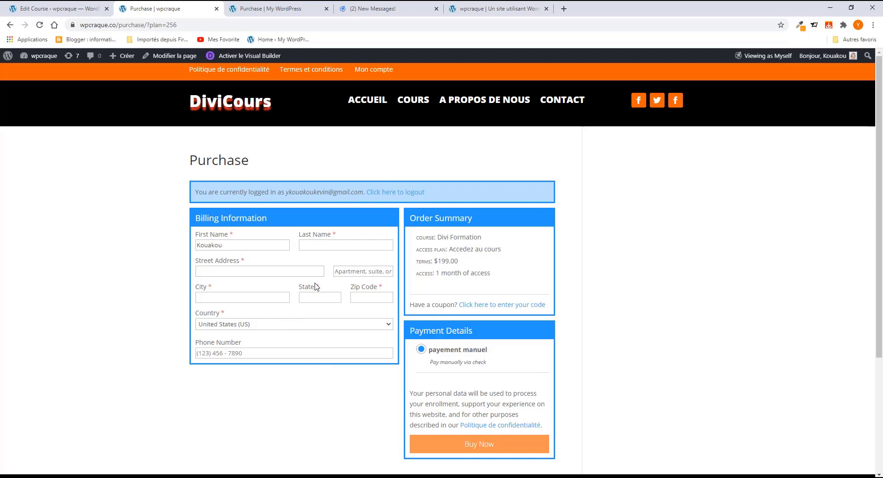
Step: Compare the new purchase page with the reference site's purchase page and the $199 Acheter button on the home page
left_click(186, 26)
left_click_drag(186, 26, 81, 27)
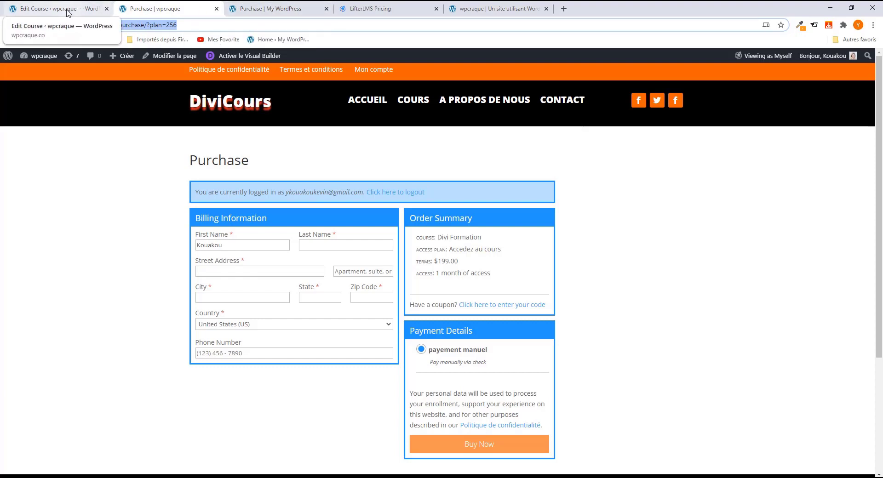
left_click(66, 12)
left_click(168, 11)
left_click(282, 11)
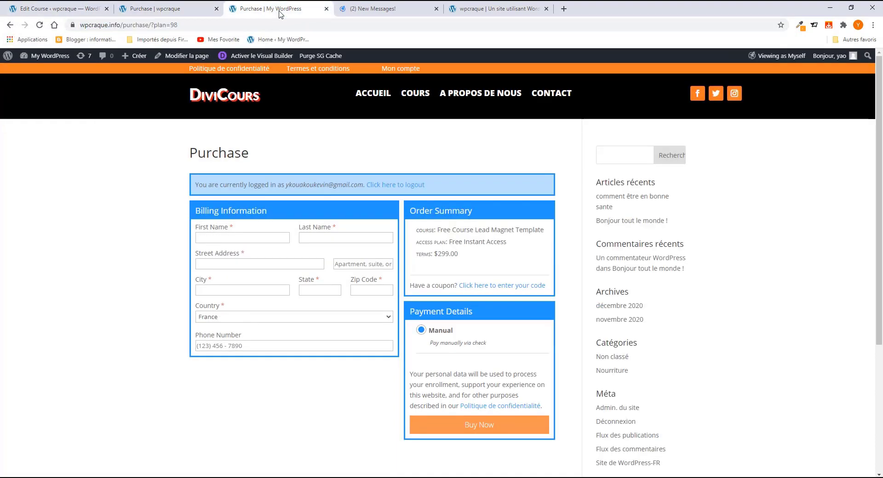
left_click(477, 9)
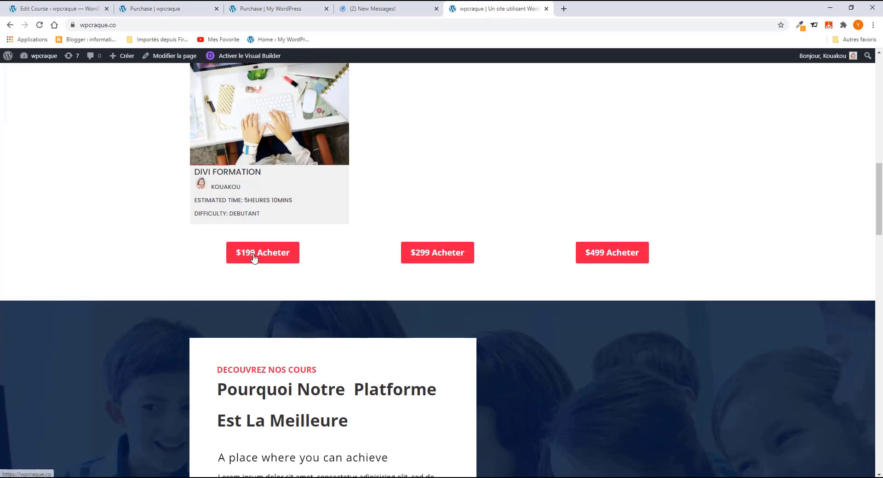
left_click(153, 9)
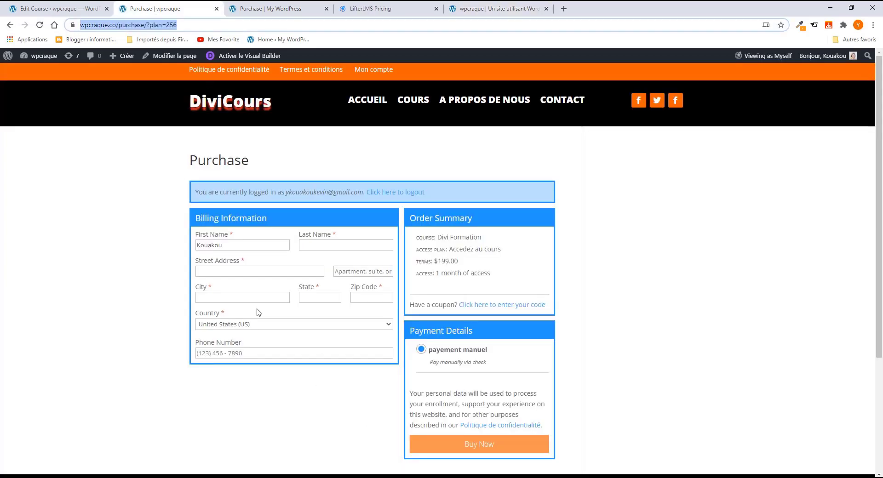
Step: Open the Divi Formation course from the home page and copy the course page's address
left_click(504, 12)
scroll(259, 322, "up", 3)
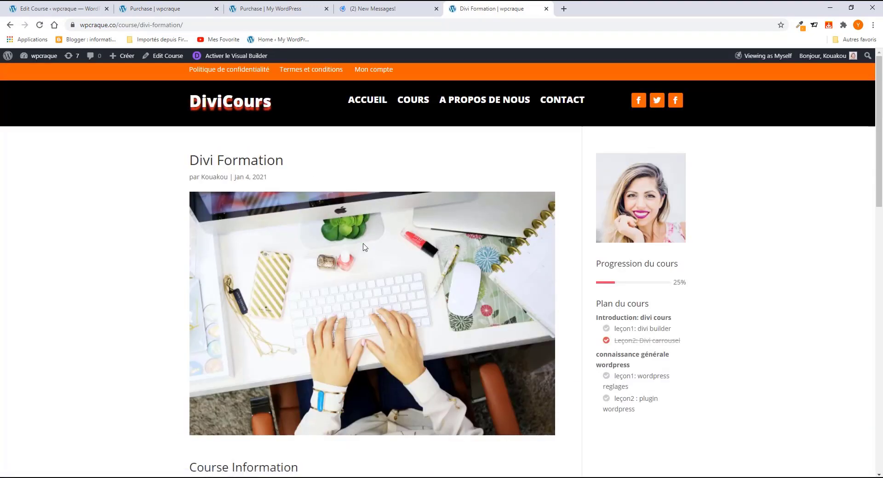
scroll(375, 294, "down", 14)
scroll(376, 300, "up", 7)
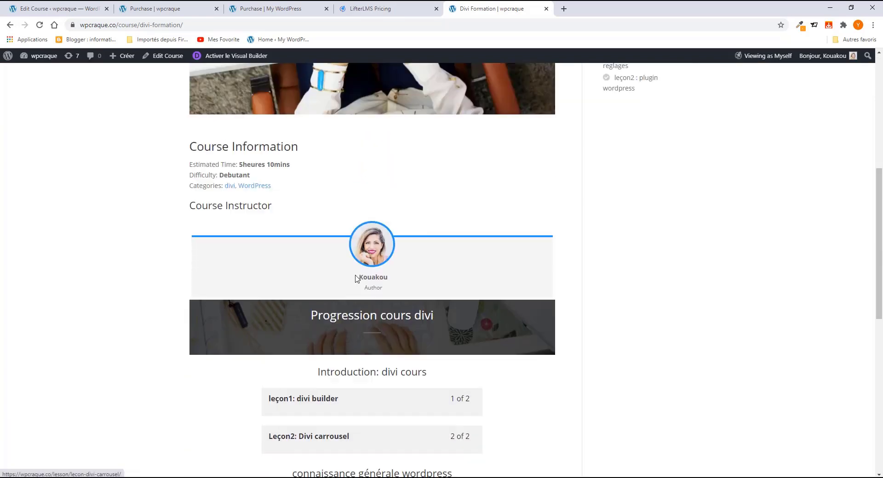
scroll(356, 279, "up", 4)
left_click_drag(183, 25, 77, 25)
right_click(111, 26)
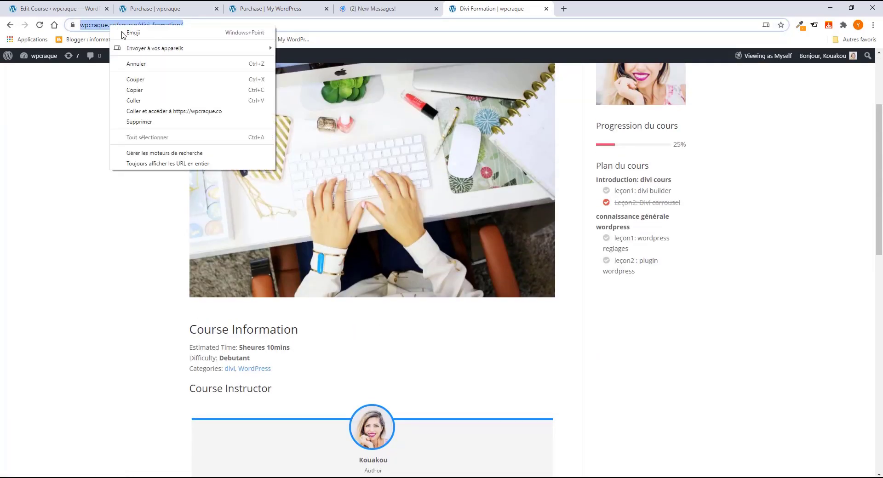
left_click(137, 90)
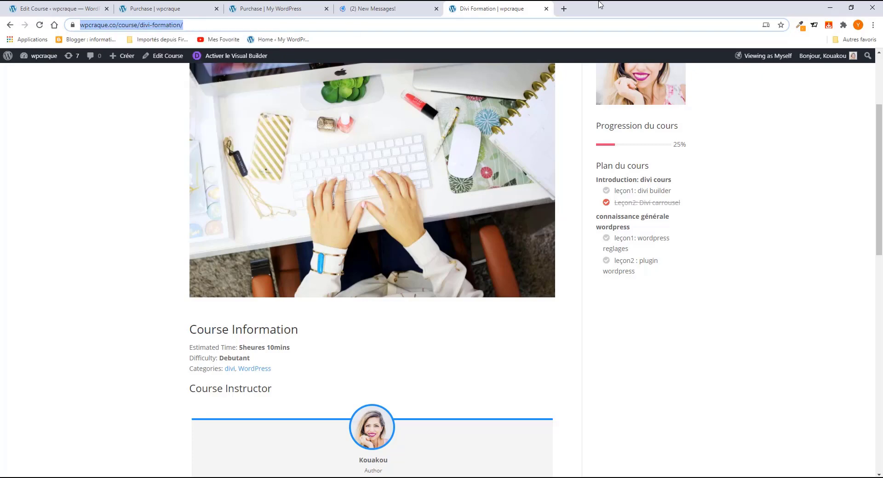
Step: Return to the wpcraque.co home page and open it in the Visual Builder at the popular courses section
left_click(9, 25)
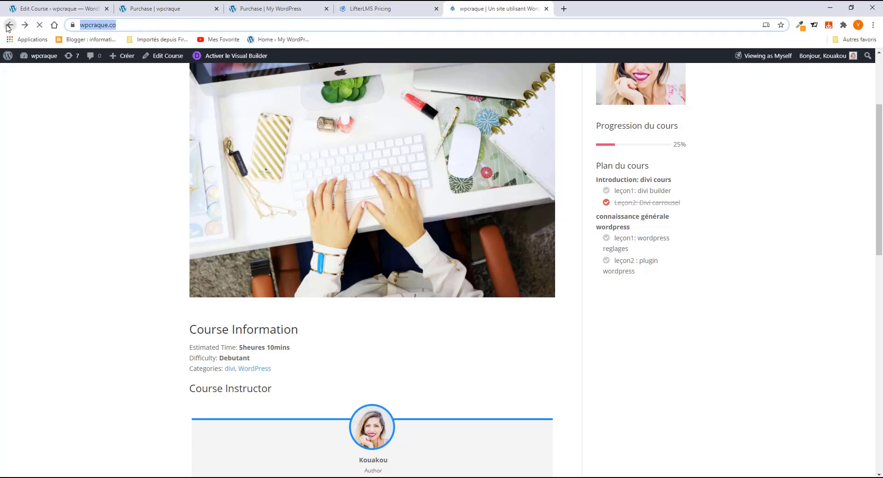
left_click(233, 56)
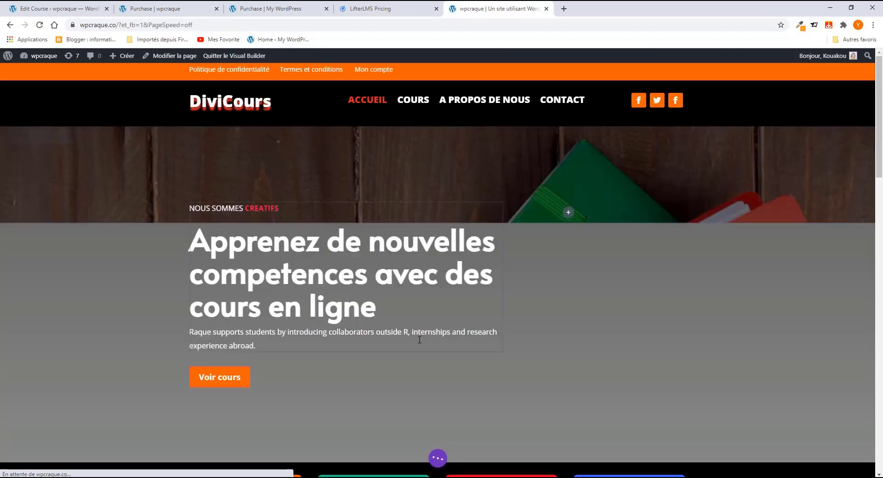
scroll(422, 346, "down", 8)
scroll(404, 313, "down", 4)
scroll(394, 273, "up", 3)
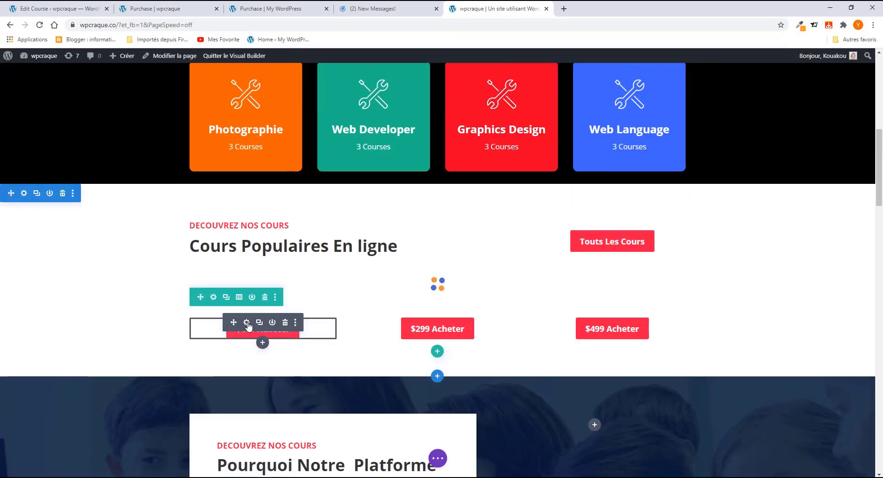
left_click(247, 323)
left_click(260, 279)
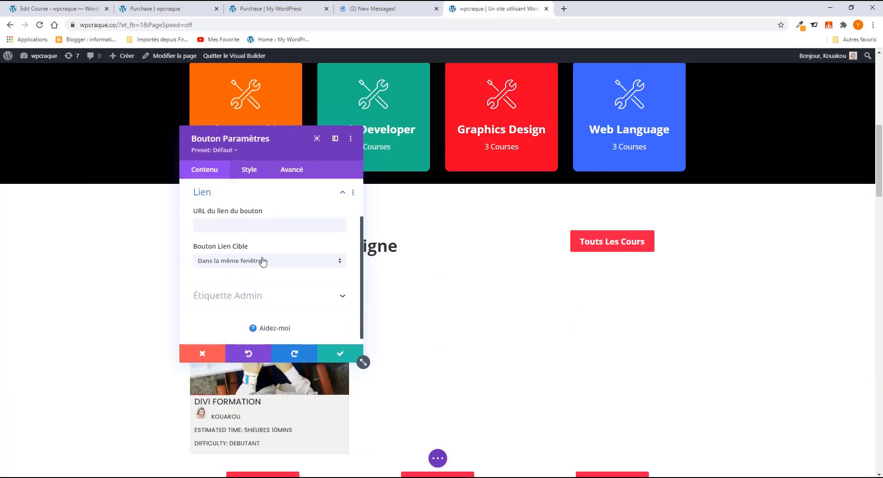
left_click(248, 225)
key("ctrl+v")
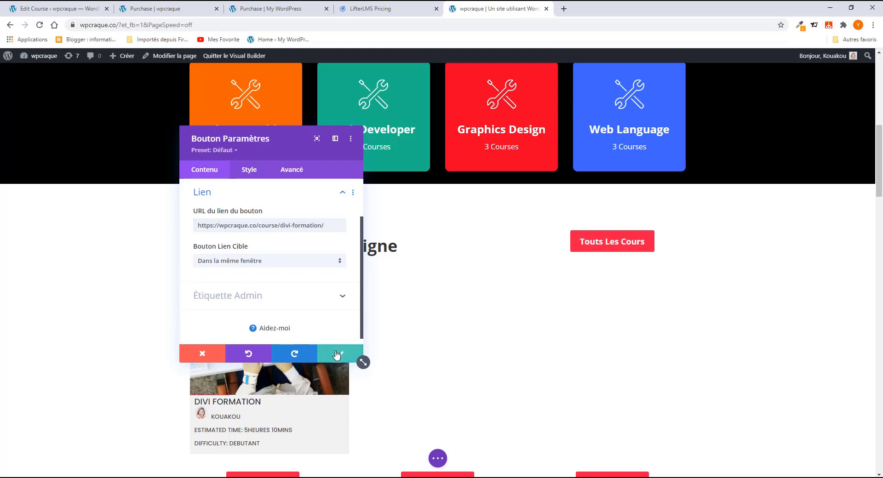
left_click(329, 351)
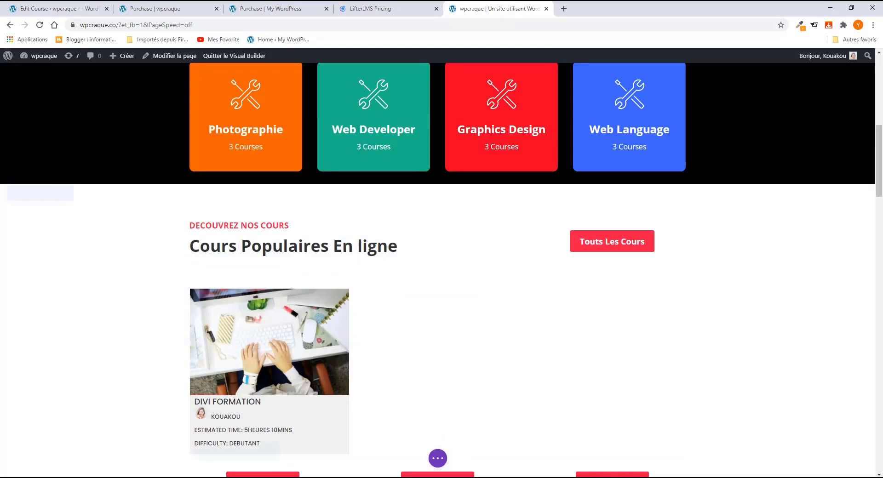
left_click(438, 459)
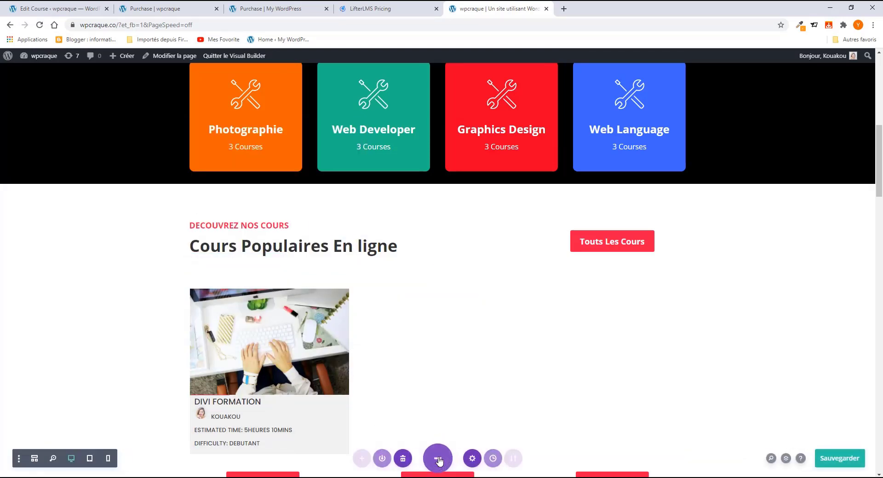
left_click(835, 459)
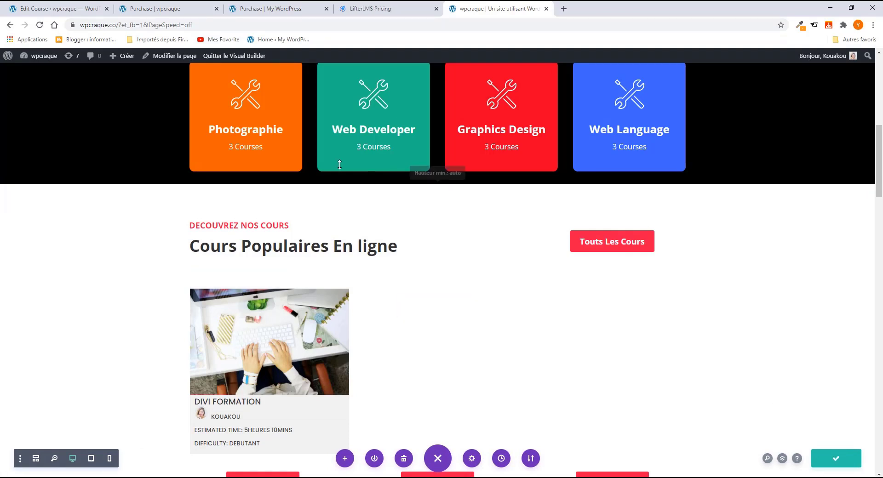
Step: Load wpcraque.co outside the builder and test the $199 Acheter button, checking the course page down to its access plan
left_click_drag(116, 25, 214, 25)
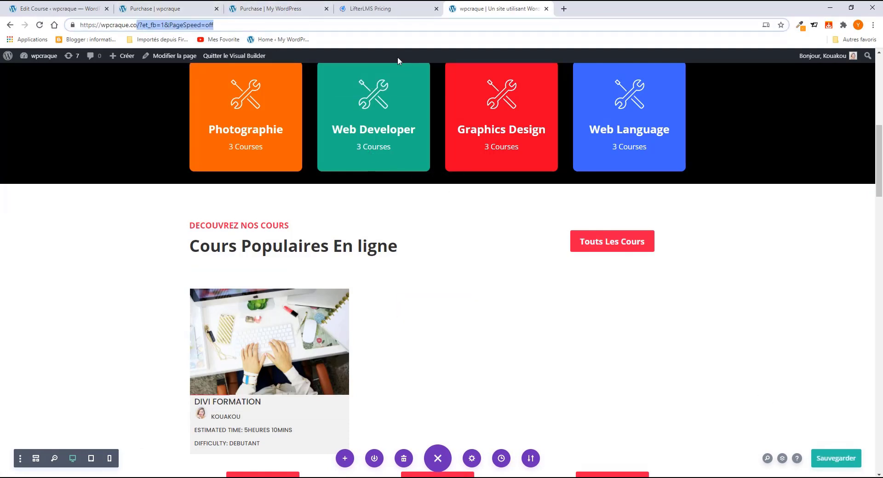
key("BackSpace")
key("Return")
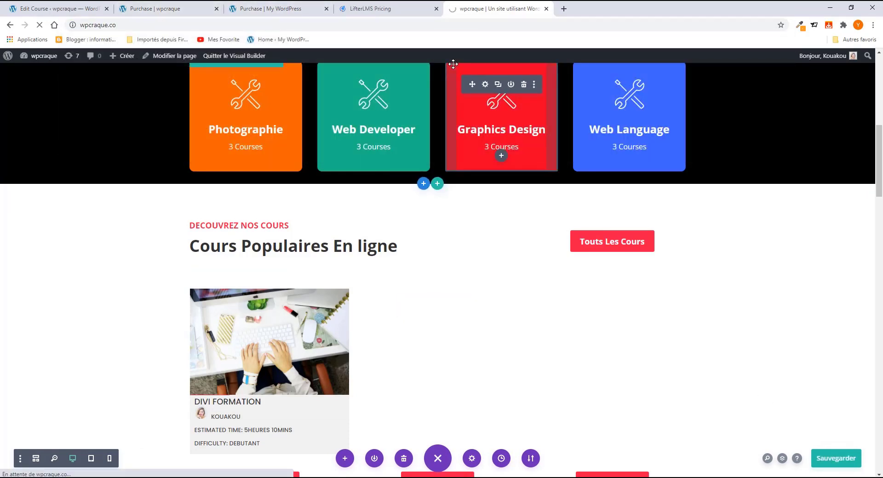
scroll(405, 201, "down", 10)
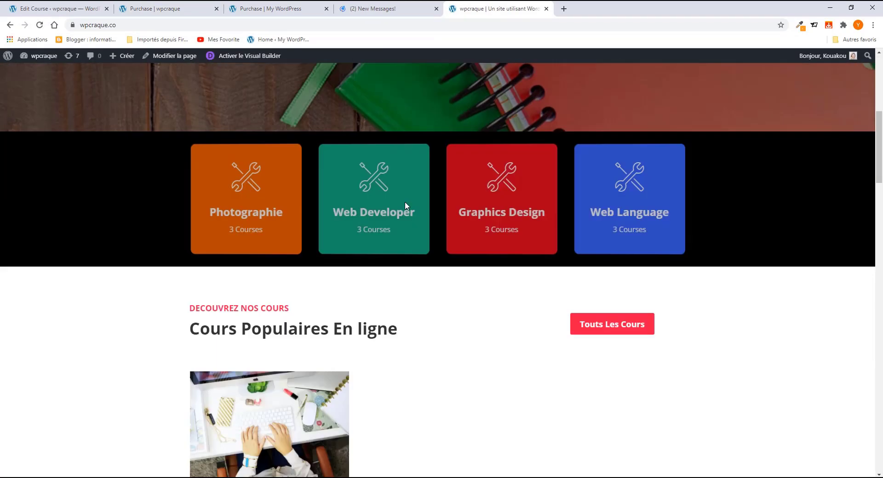
left_click(270, 301)
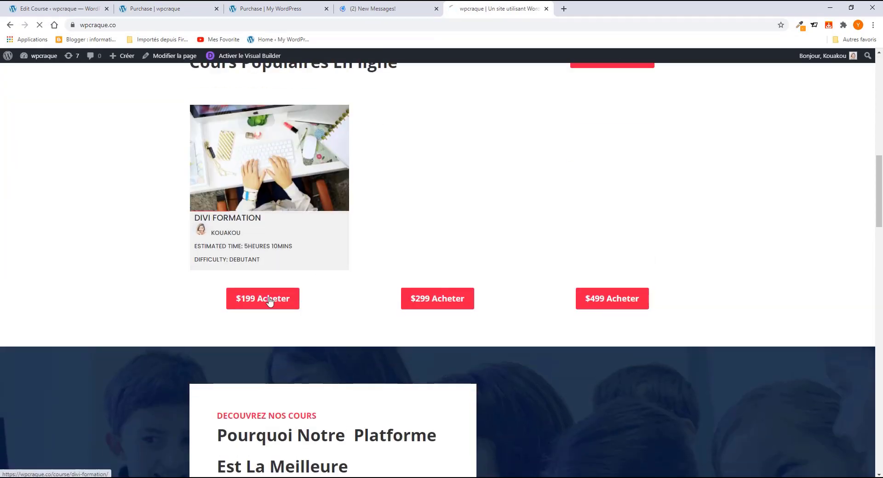
scroll(349, 255, "down", 8)
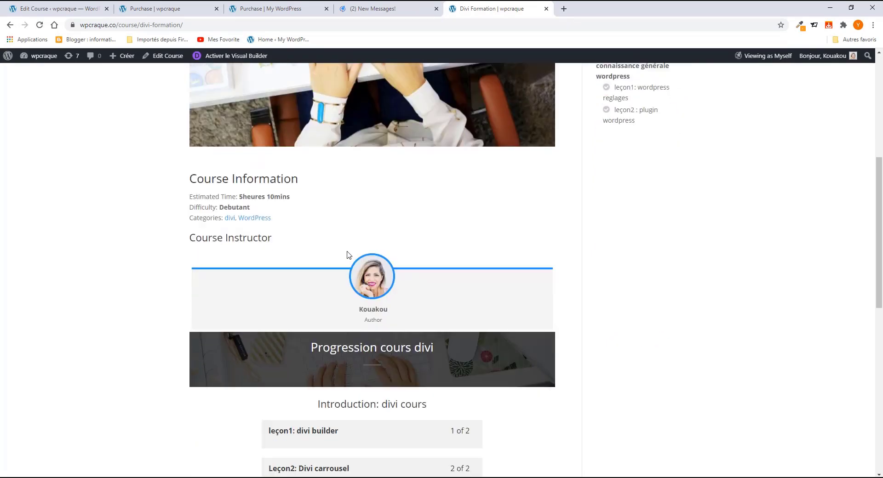
scroll(392, 321, "down", 3)
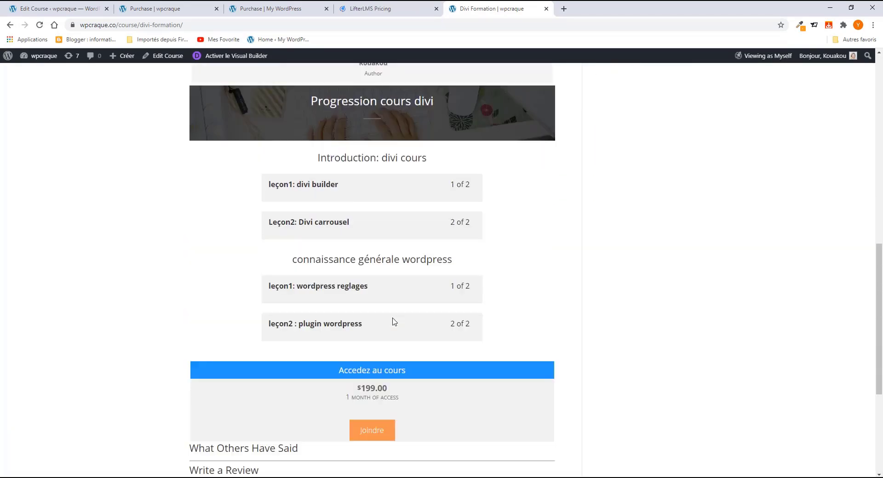
scroll(392, 321, "up", 12)
scroll(393, 326, "up", 2)
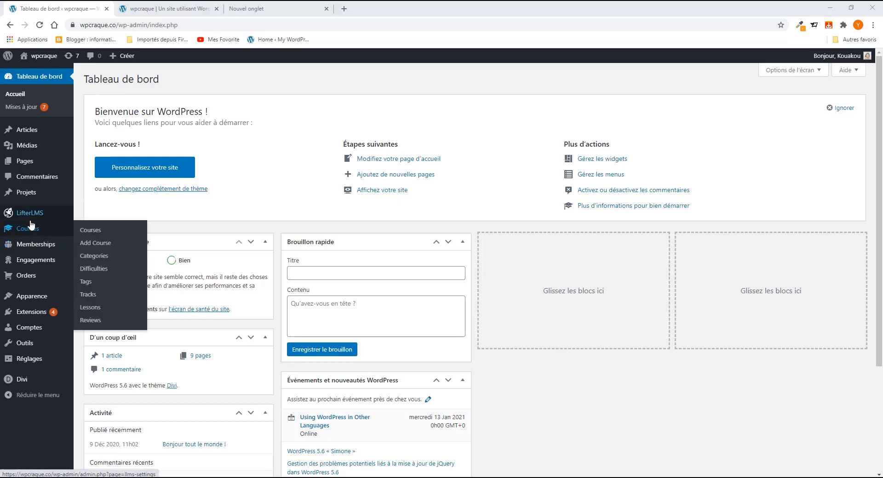
Step: Open the LifterLMS general settings and review the weekly activity figures, popular add-ons, Features section and unrestricted preview access roles
mouse_move(31, 220)
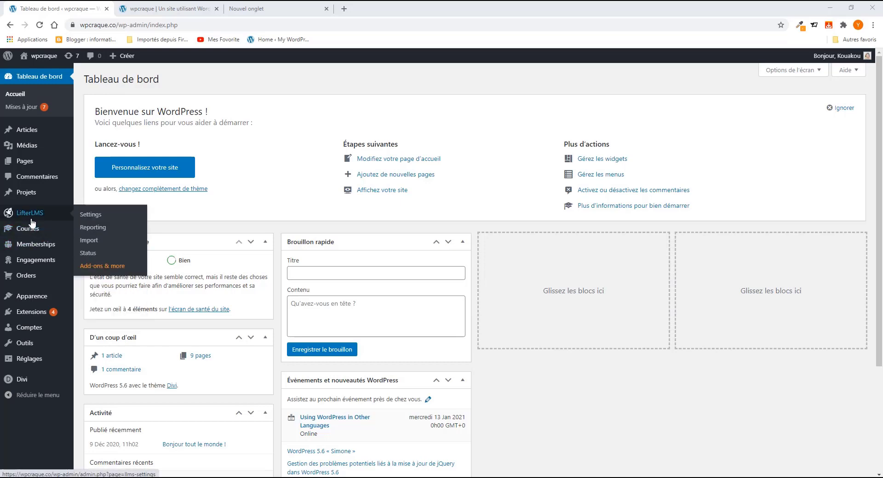
left_click(97, 217)
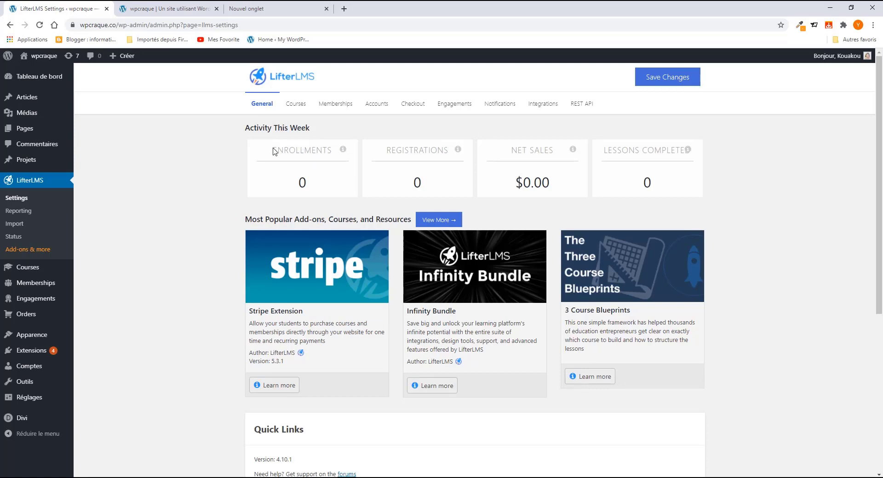
left_click_drag(274, 148, 447, 155)
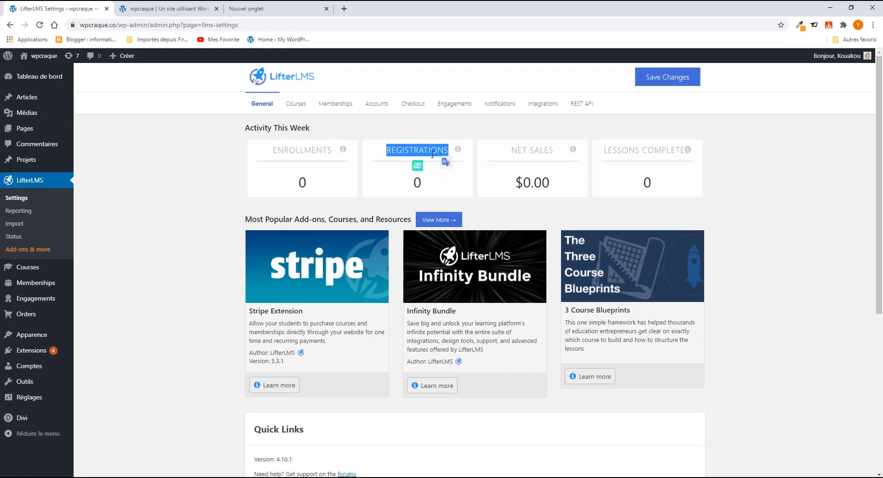
left_click(432, 154)
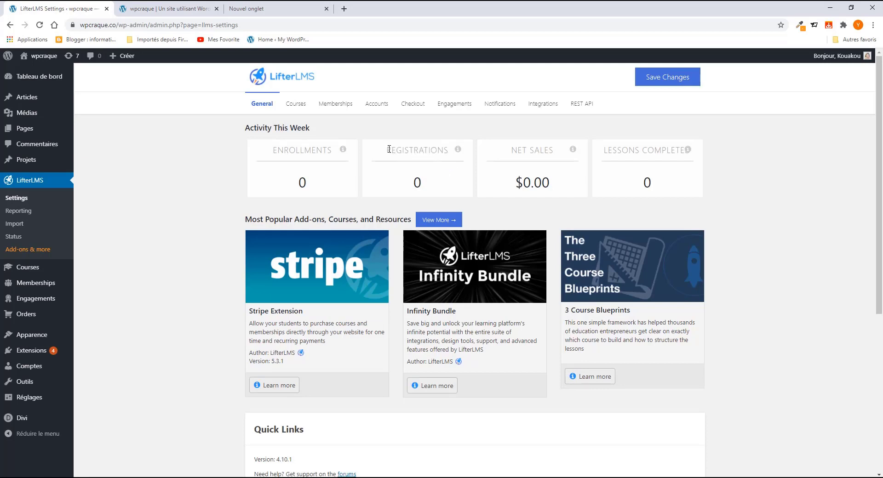
left_click_drag(389, 149, 448, 153)
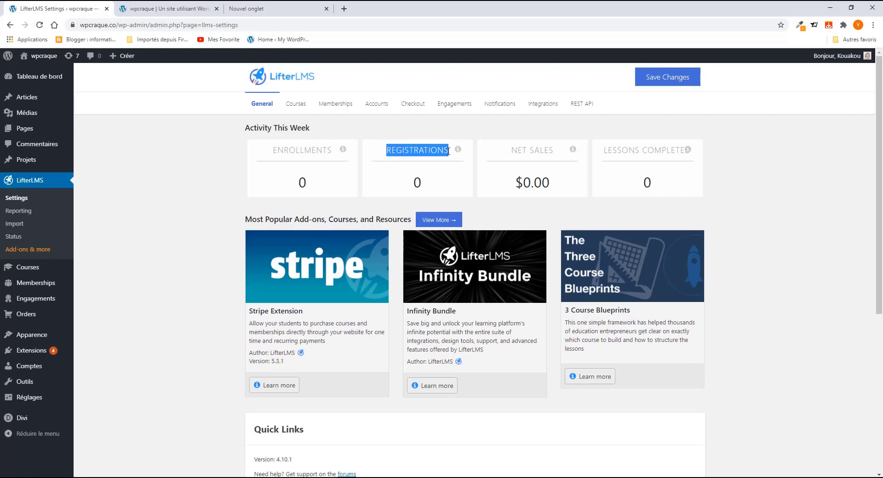
left_click(514, 150)
left_click_drag(514, 150, 552, 149)
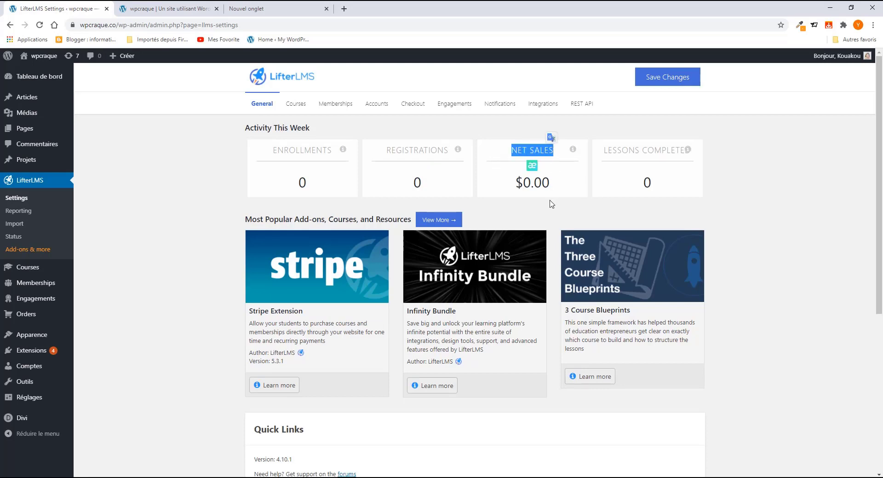
left_click_drag(605, 151, 645, 193)
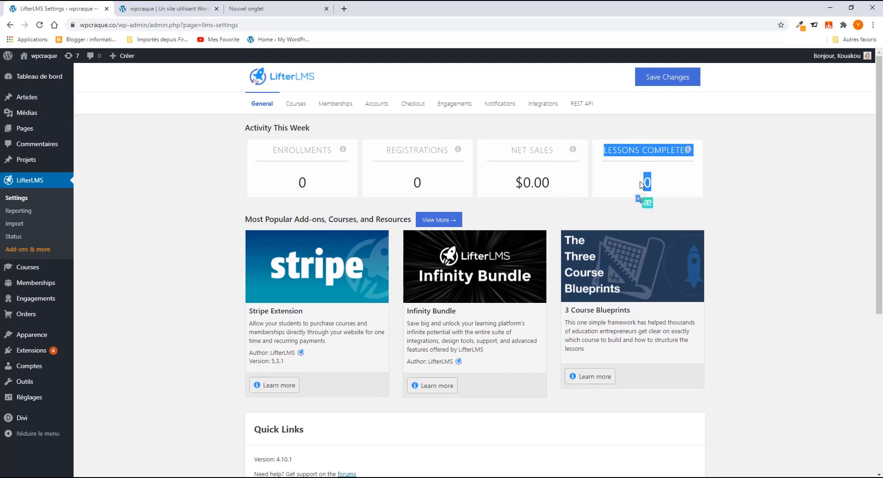
left_click(718, 214)
scroll(207, 227, "down", 2)
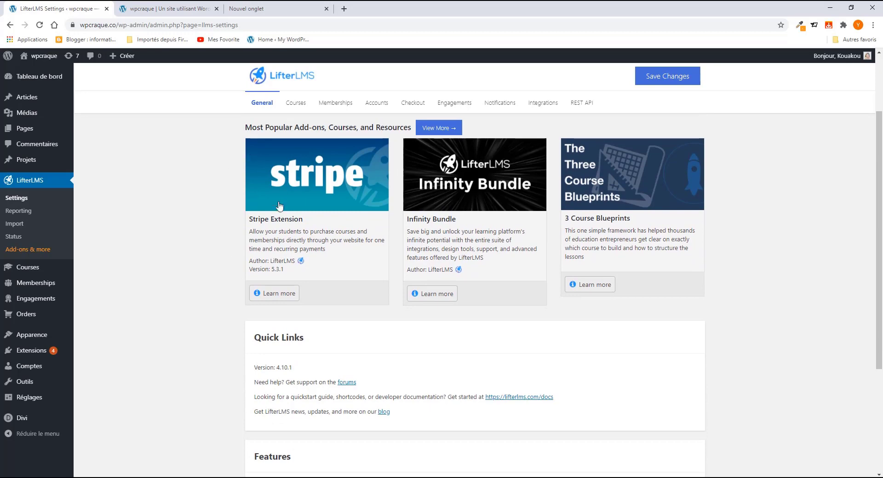
scroll(337, 309, "down", 3)
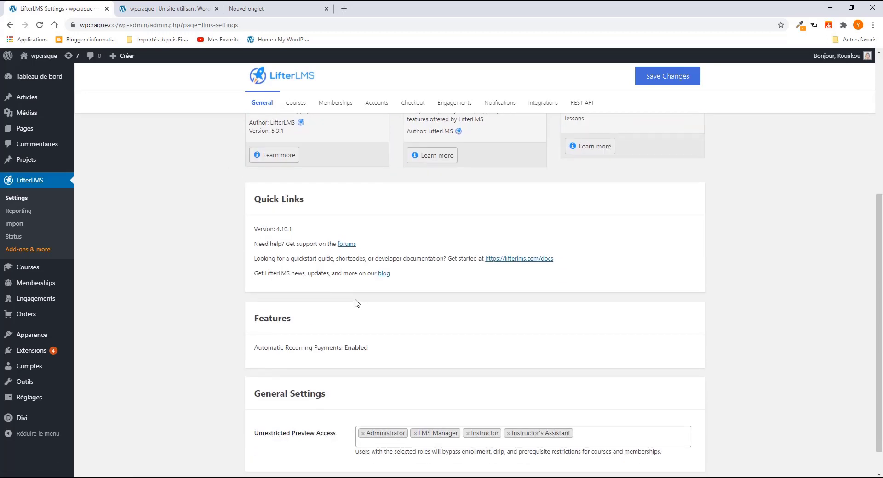
scroll(357, 304, "down", 1)
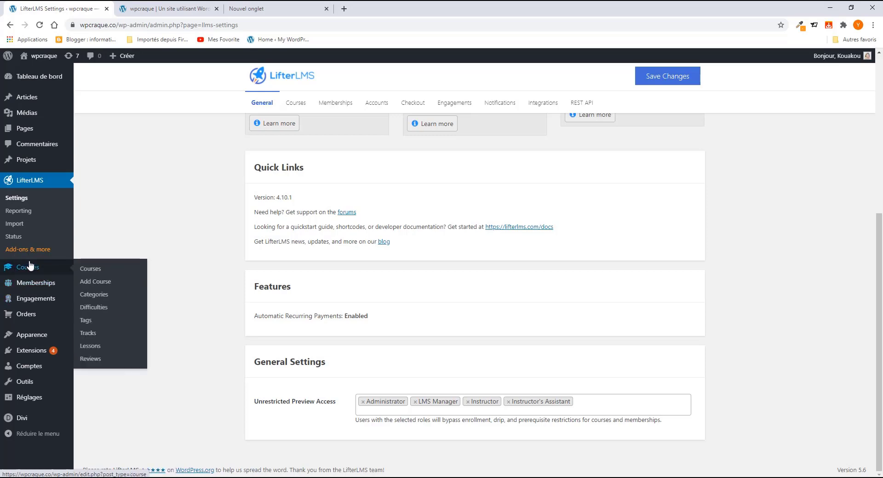
Step: Open the form for adding a user account, examine the available roles including the LifterLMS ones, and return to the LifterLMS settings
mouse_move(39, 375)
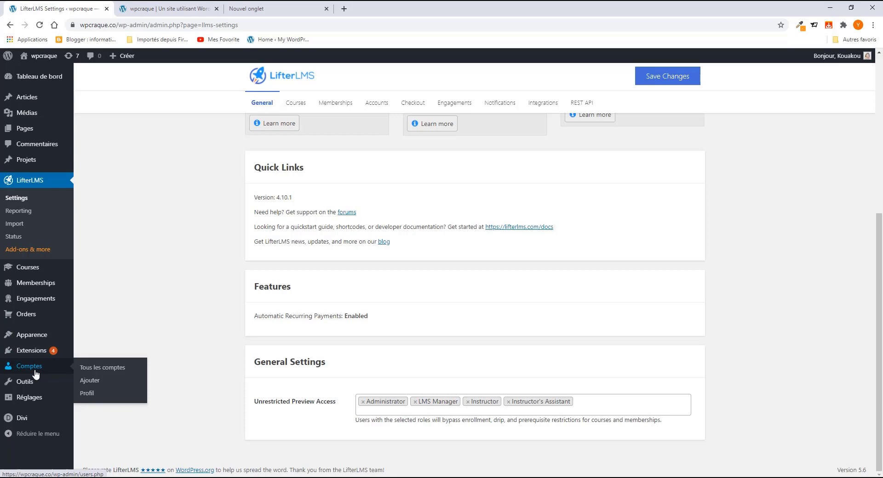
left_click(89, 381)
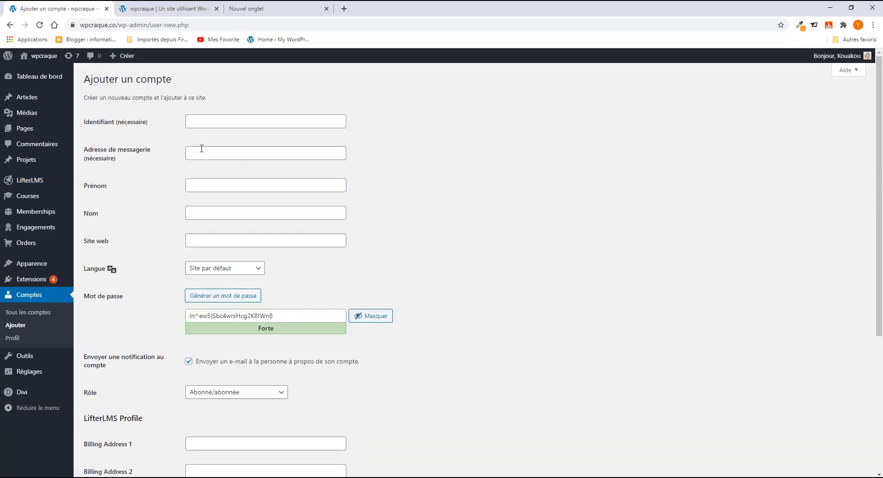
scroll(203, 228, "down", 3)
scroll(202, 228, "down", 2)
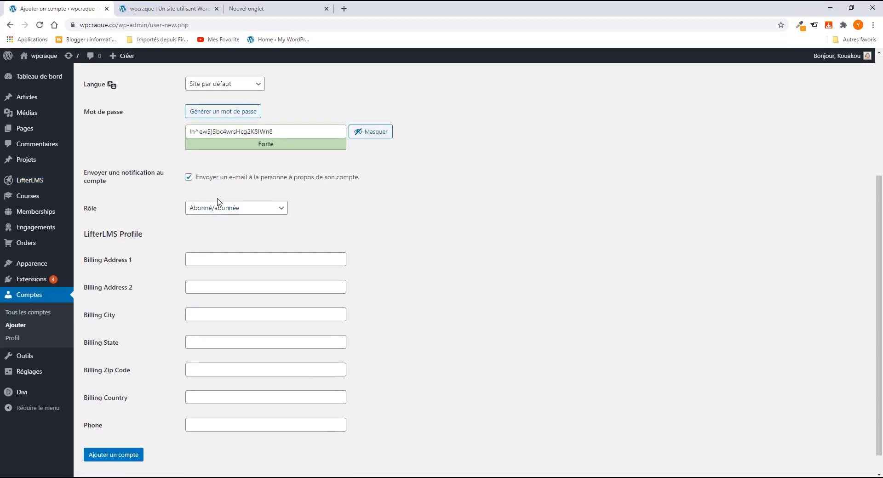
left_click(220, 188)
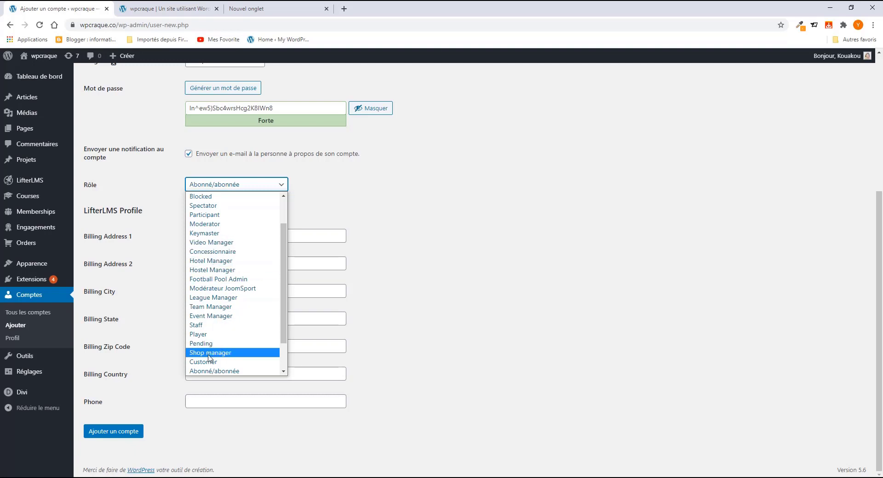
scroll(210, 354, "down", 1)
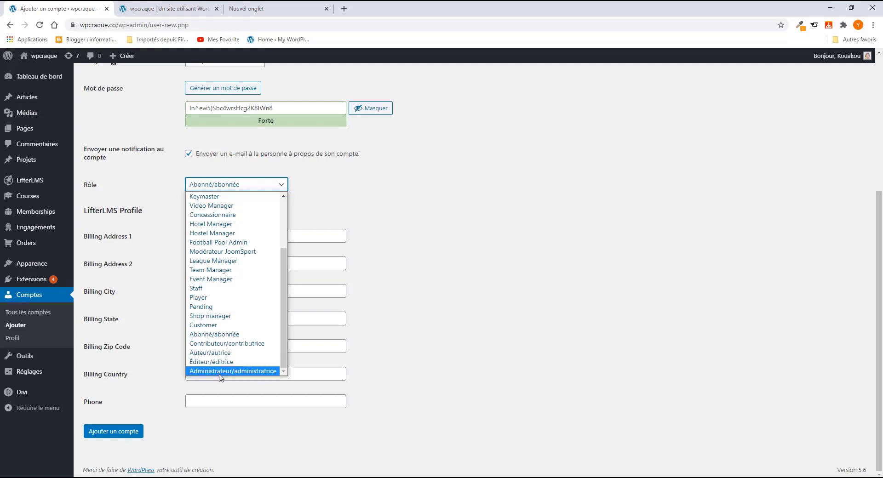
scroll(219, 302, "up", 2)
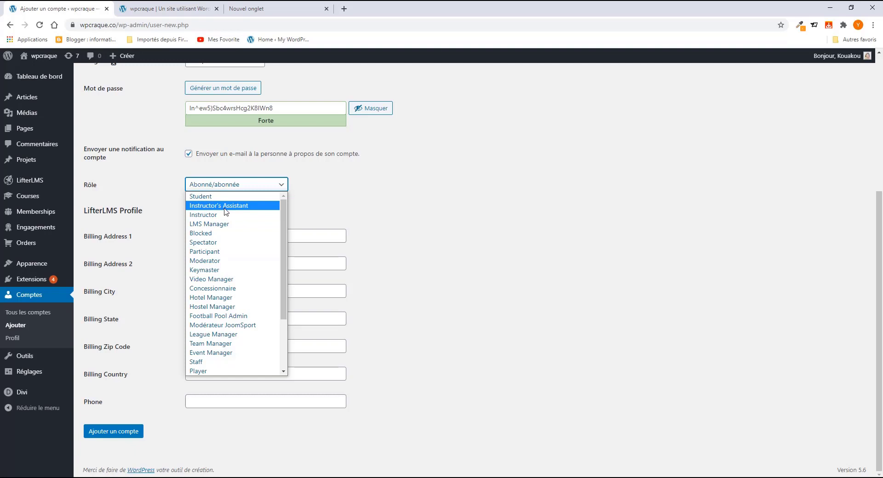
left_click(11, 25)
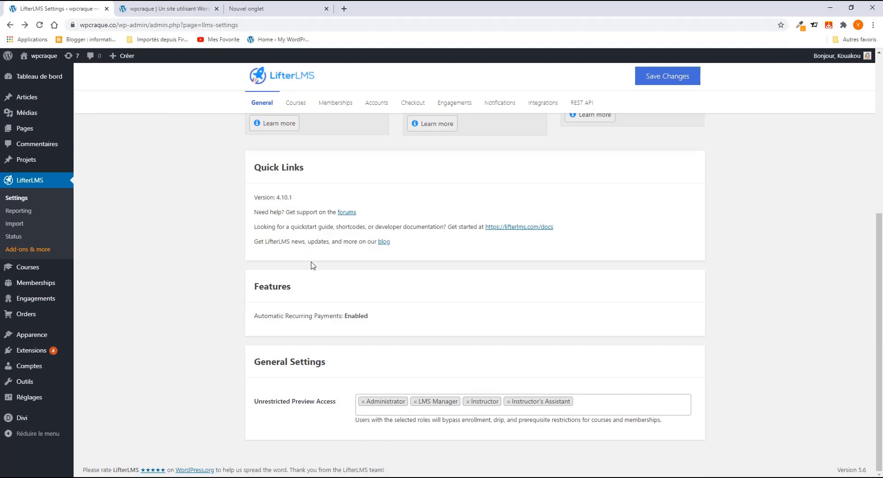
Step: Open the LifterLMS course settings and check the Course Catalog page choice against the site's list of pages
scroll(311, 264, "up", 5)
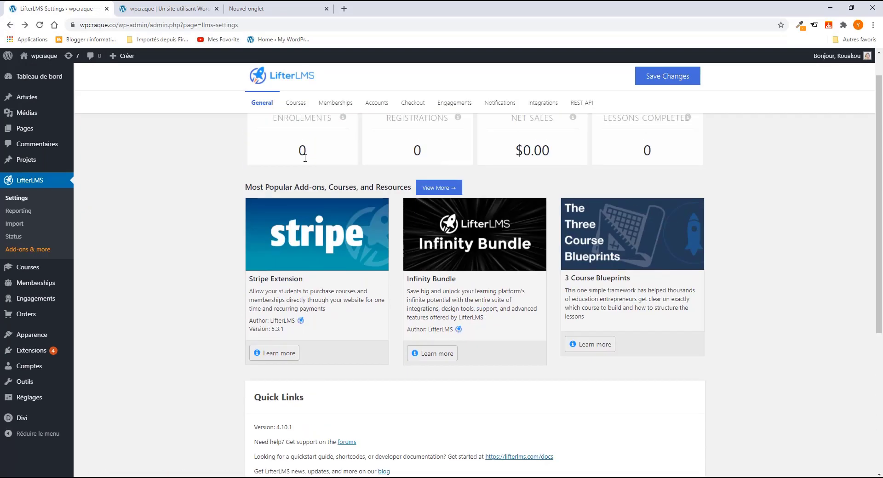
left_click(296, 110)
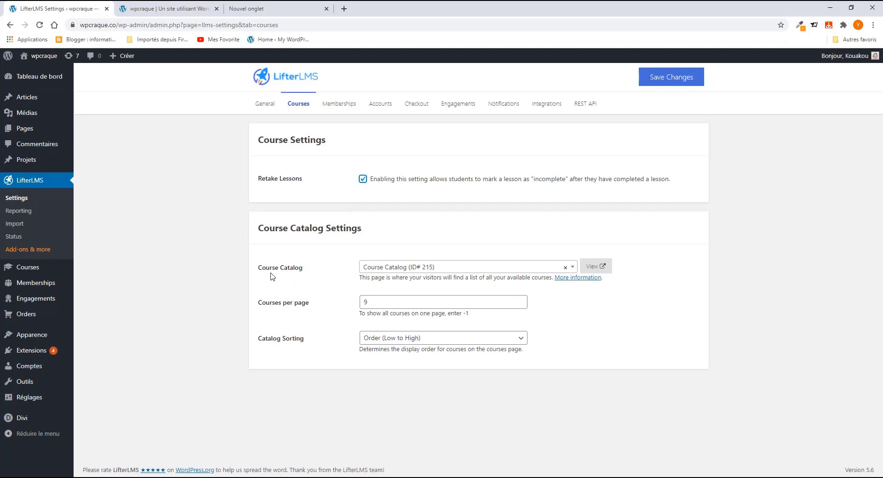
left_click(444, 271)
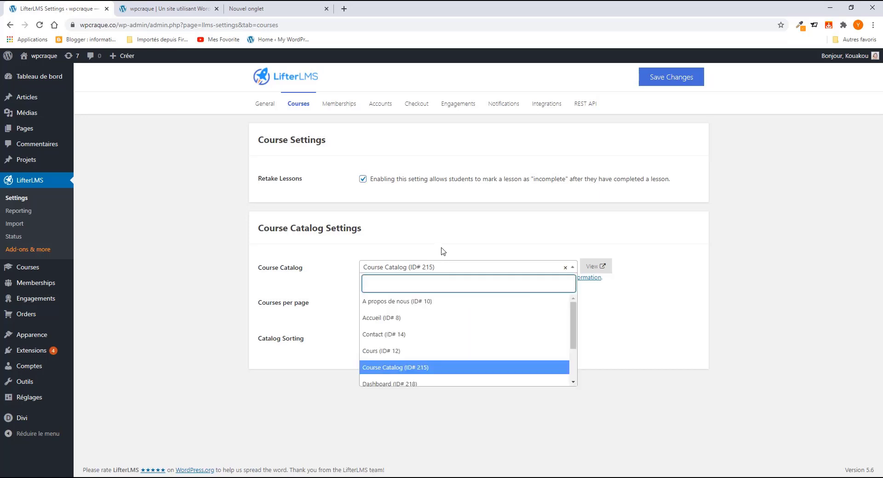
left_click(443, 251)
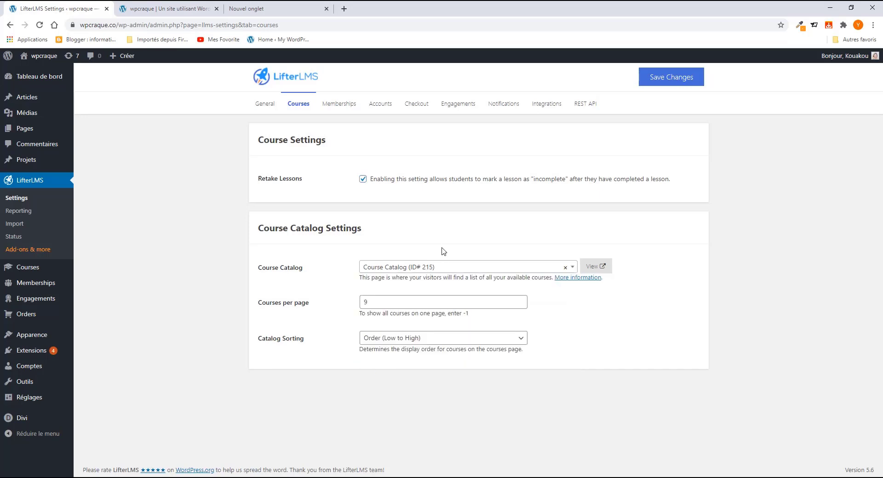
mouse_move(33, 134)
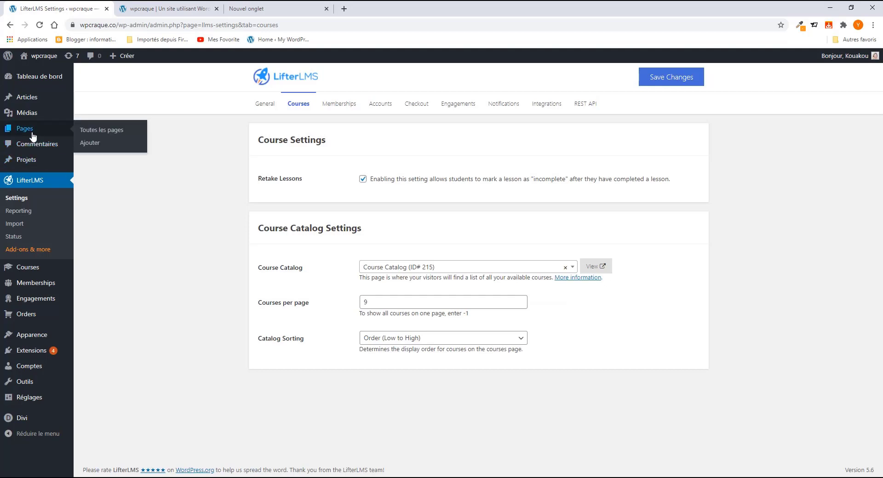
left_click(98, 132)
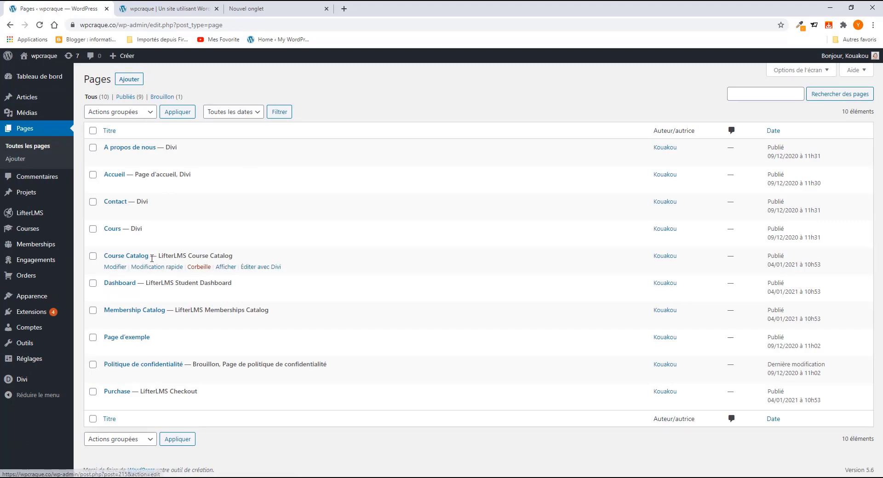
left_click(10, 26)
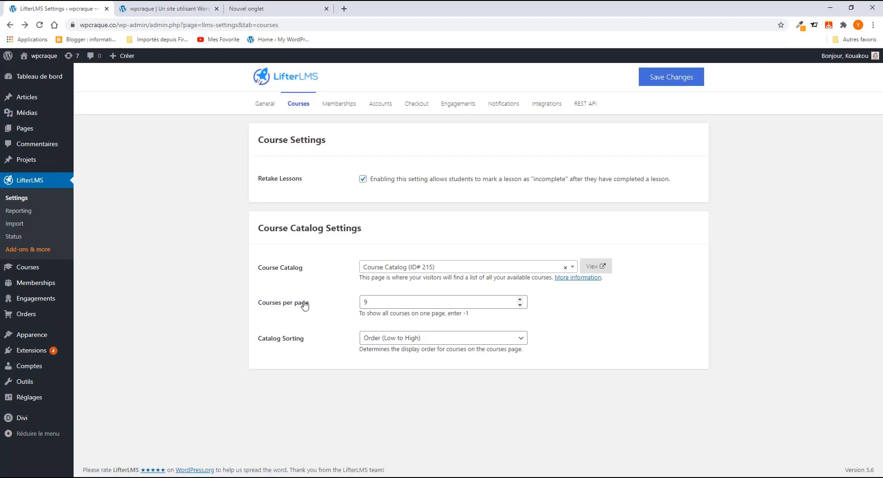
Step: Check the courses per page value and try catalog sorting by Title (A - Z) and Most Recent before restoring Order (Low to High)
left_click_drag(375, 301, 330, 303)
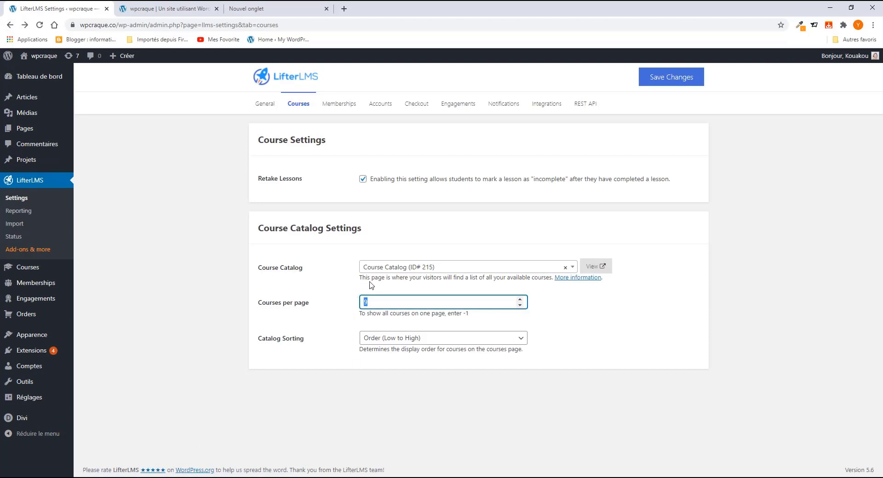
left_click(369, 302)
left_click(386, 341)
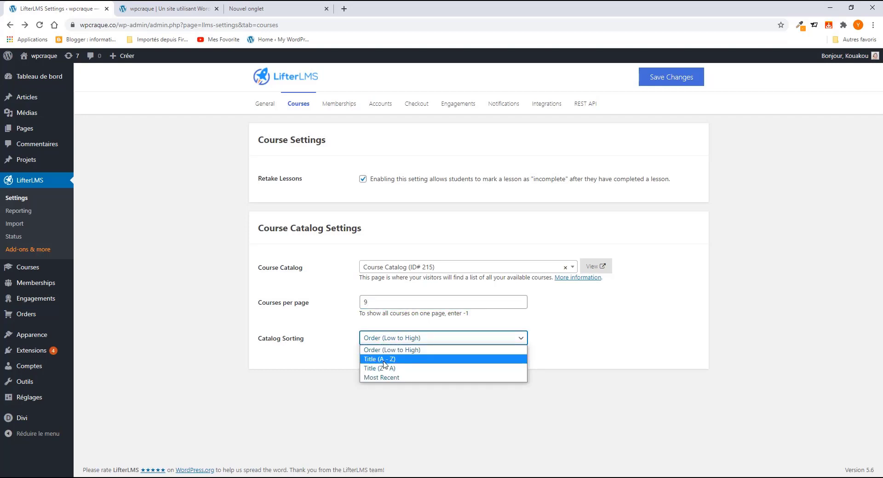
left_click(385, 359)
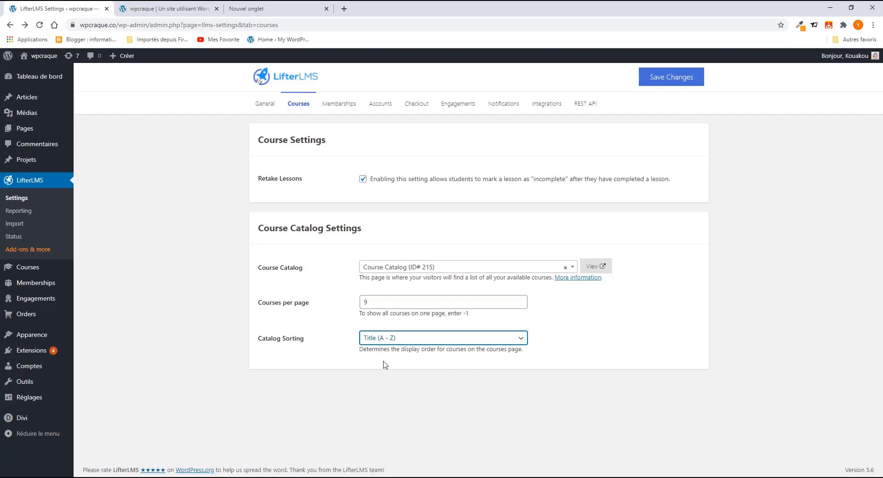
left_click(394, 339)
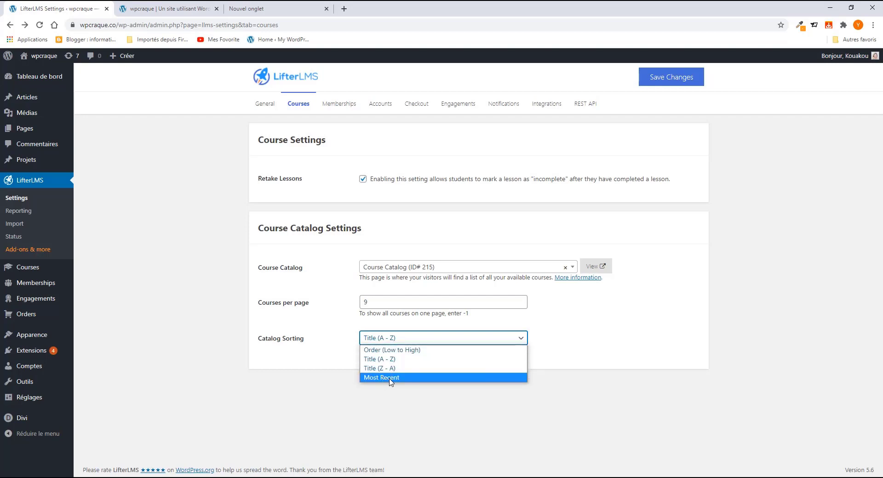
left_click(391, 378)
left_click(399, 340)
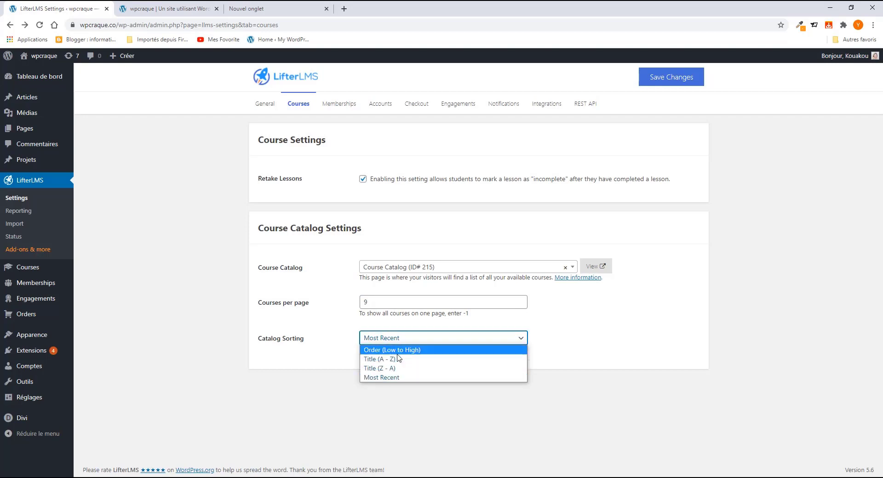
left_click(398, 351)
left_click(398, 342)
left_click(271, 327)
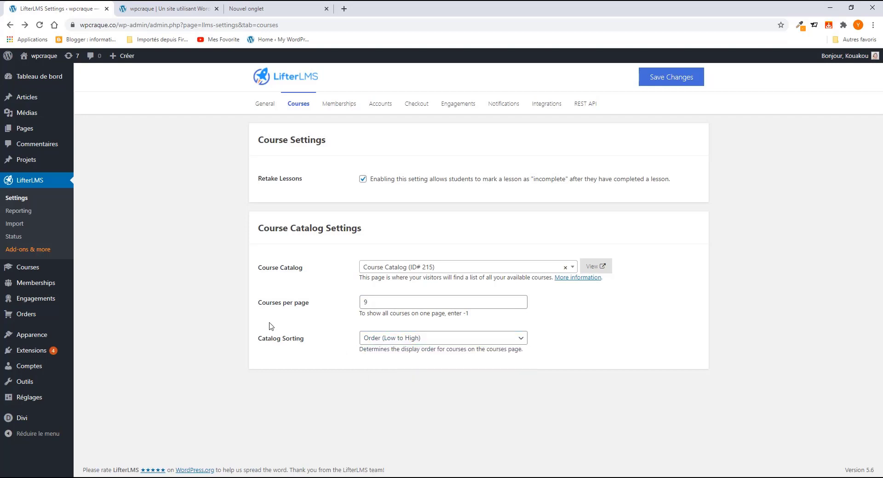
Step: Open the LifterLMS membership settings and check which membership levels can be chosen to restrict the site
left_click(339, 103)
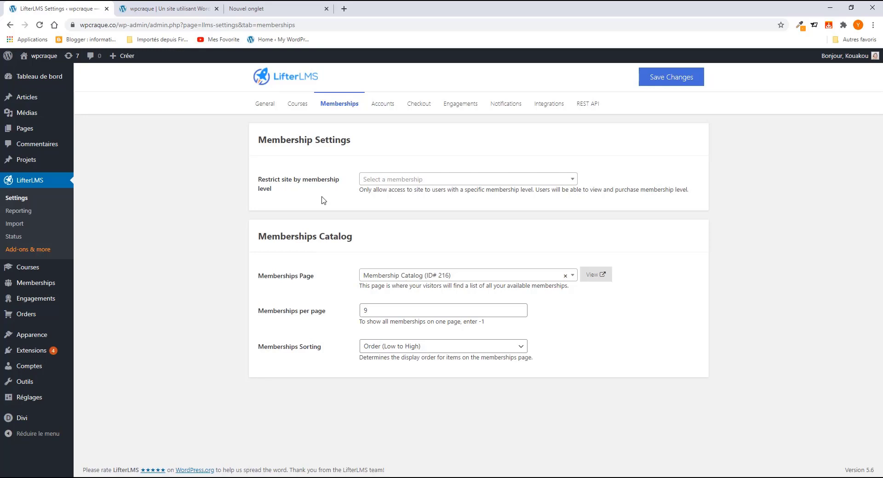
left_click(424, 182)
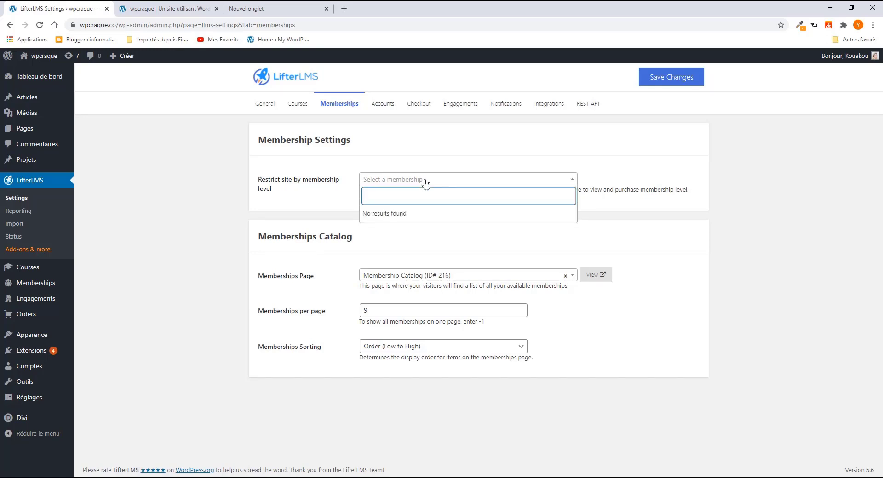
left_click(181, 190)
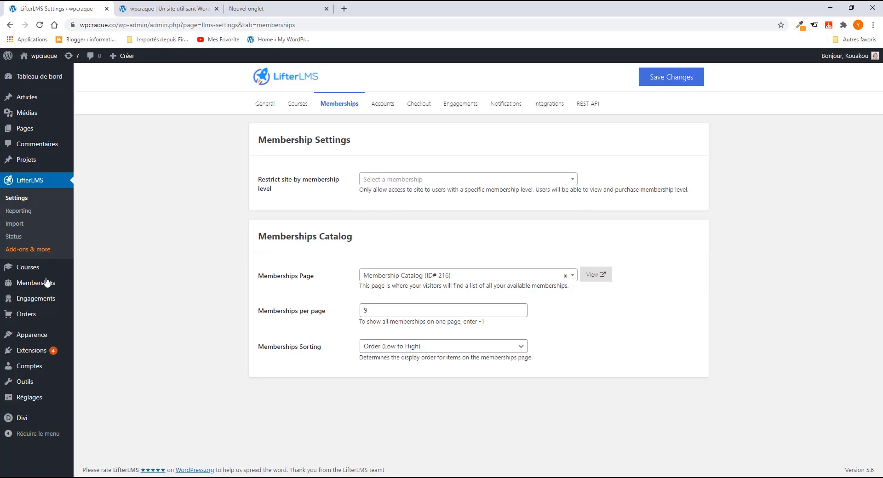
Step: Open the form for adding a membership and examine its title, description, pricing table block and membership settings
mouse_move(46, 288)
left_click(99, 299)
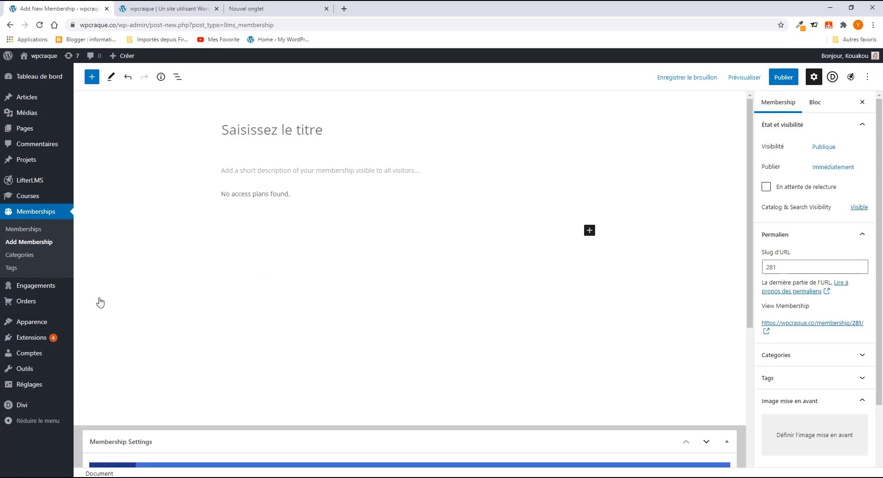
scroll(522, 275, "down", 5)
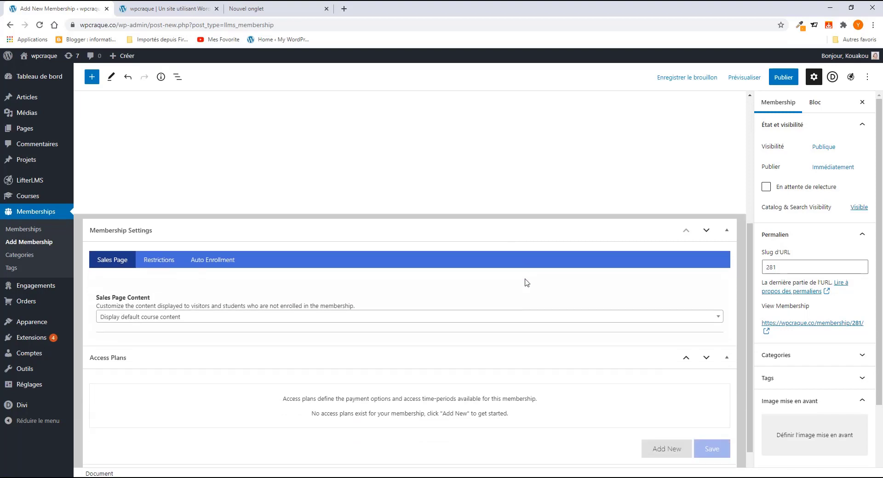
scroll(522, 289, "up", 5)
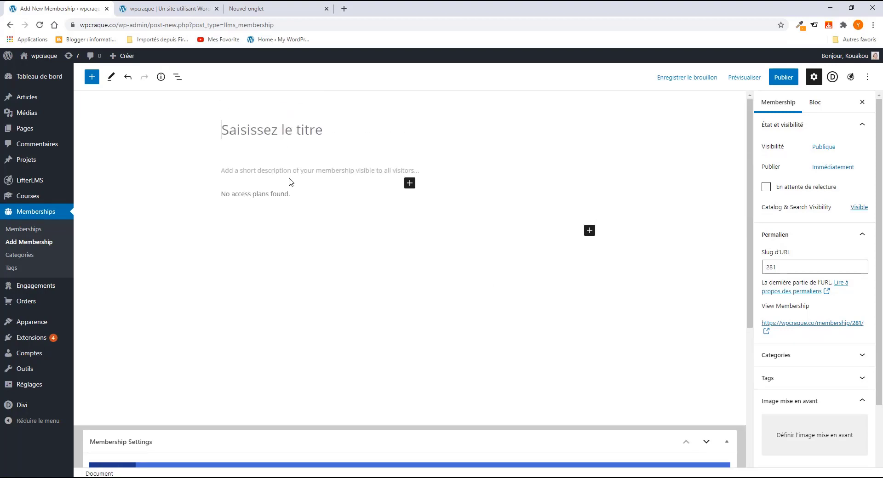
scroll(303, 230, "down", 4)
scroll(294, 216, "up", 4)
left_click(268, 194)
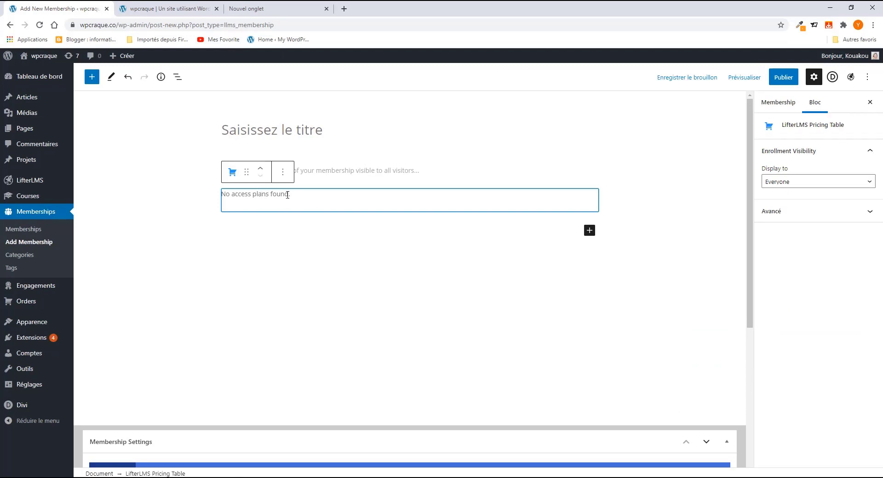
left_click(312, 174)
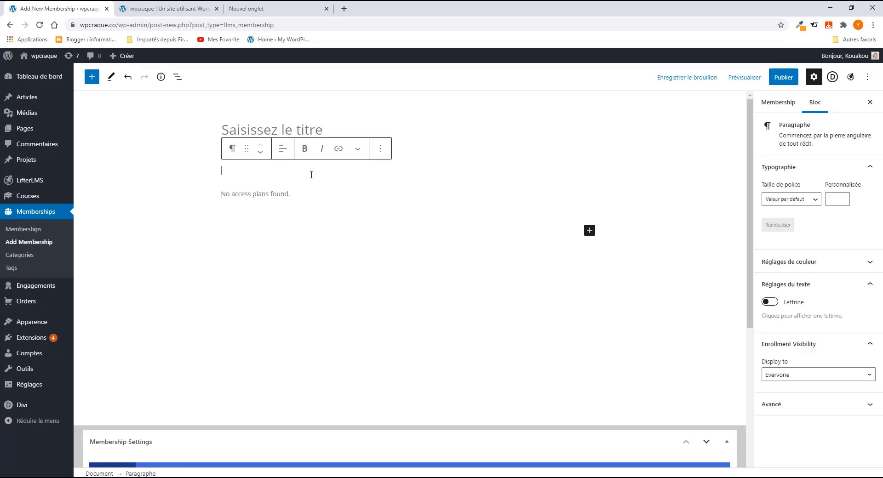
left_click(276, 195)
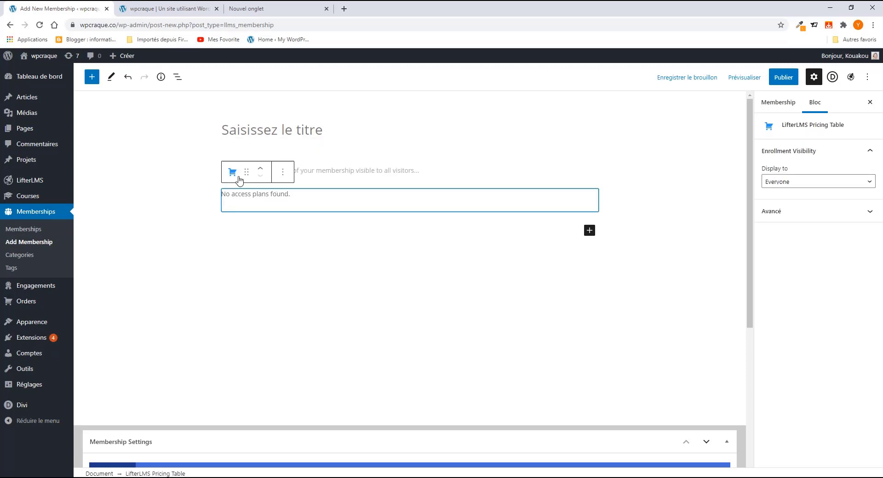
Step: Add a new access plan to the untitled membership and set its price to 99
scroll(248, 176, "down", 5)
left_click(667, 418)
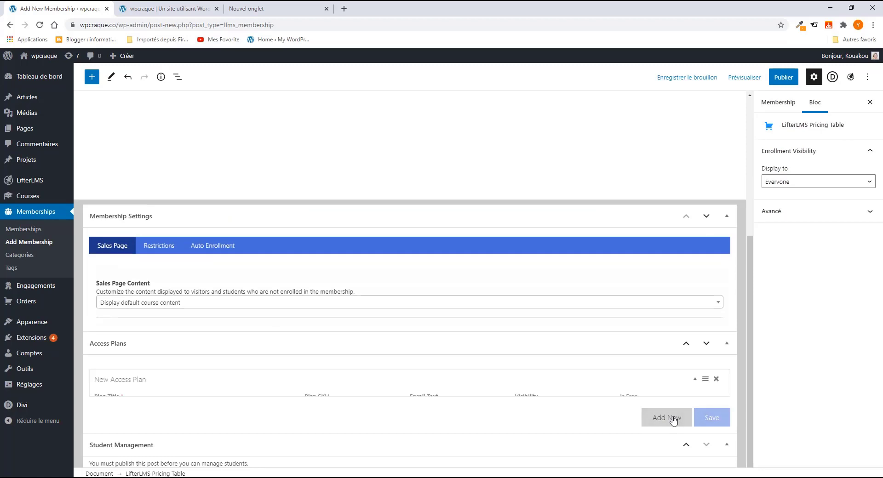
scroll(322, 356, "down", 3)
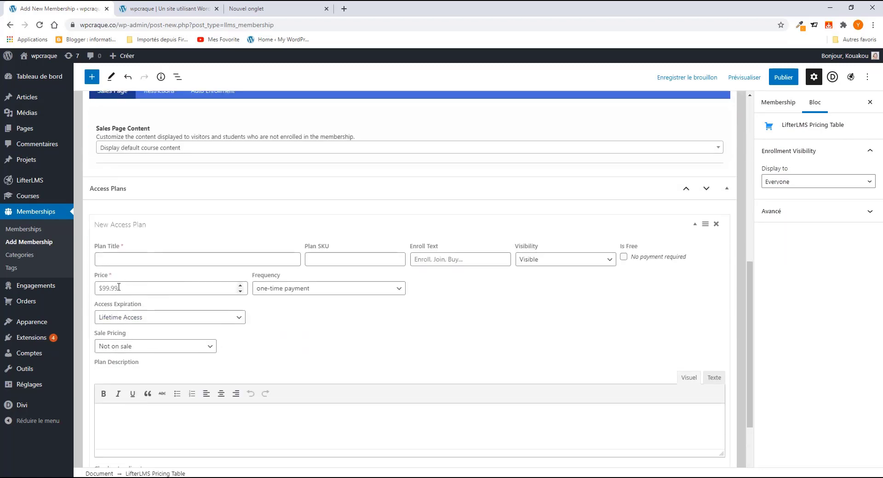
left_click(138, 288)
type("99")
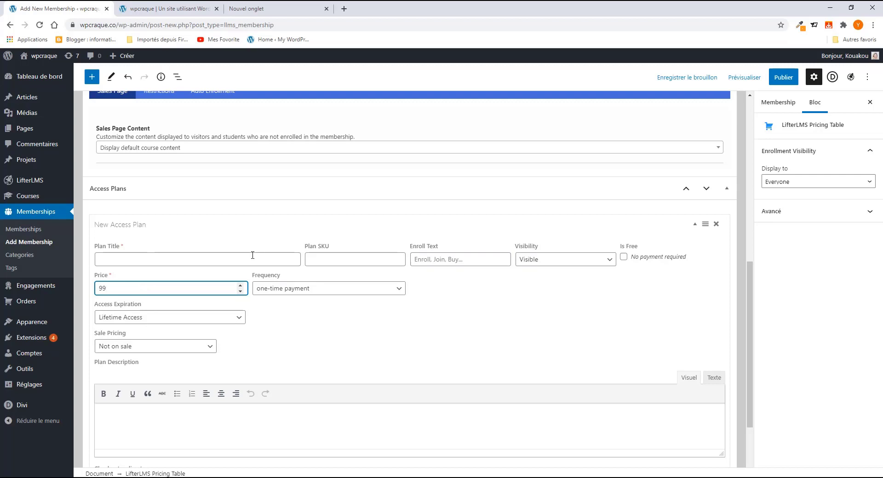
Step: Recheck the membership's description and title fields, and return to the LifterLMS membership settings, discarding the unsaved membership
scroll(367, 282, "up", 5)
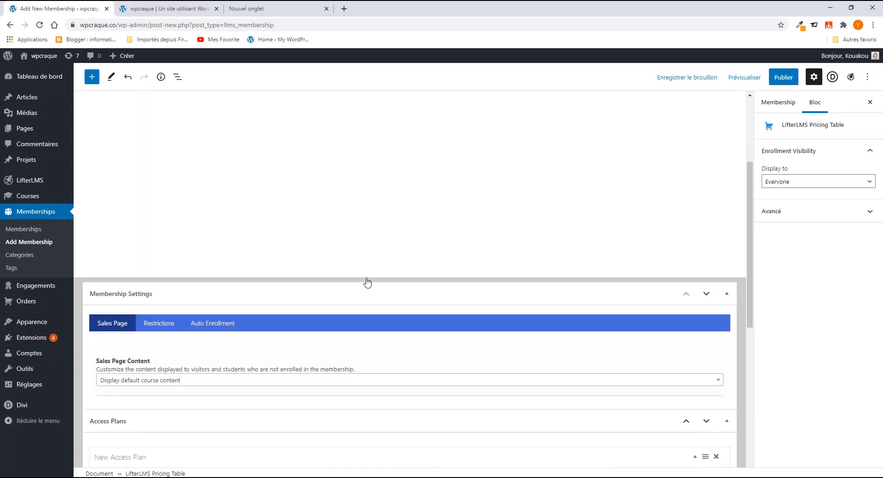
scroll(367, 281, "up", 3)
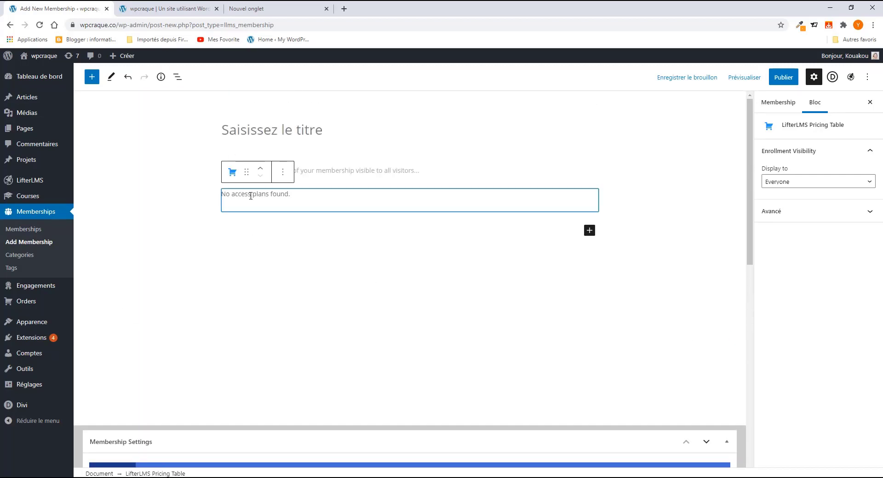
left_click(309, 171)
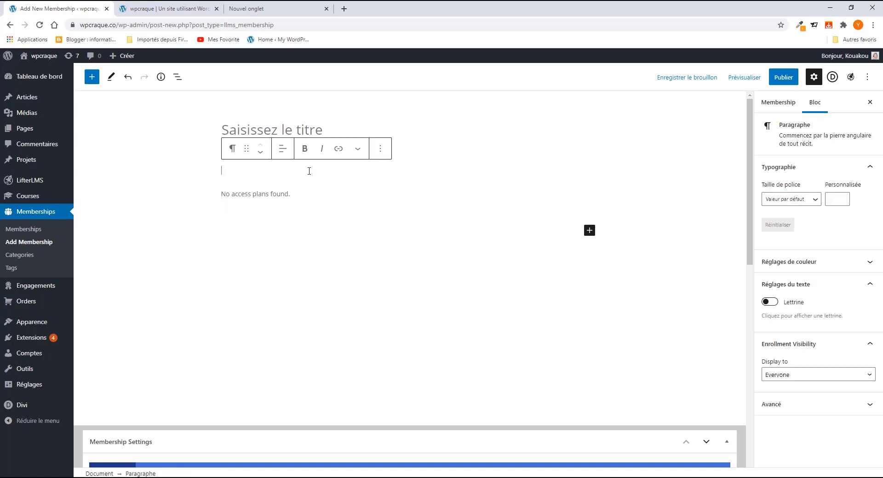
left_click(289, 130)
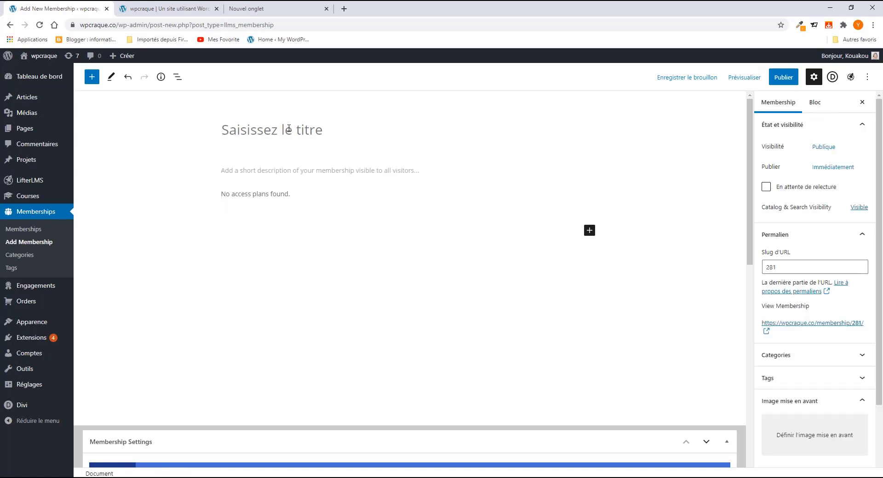
left_click(10, 25)
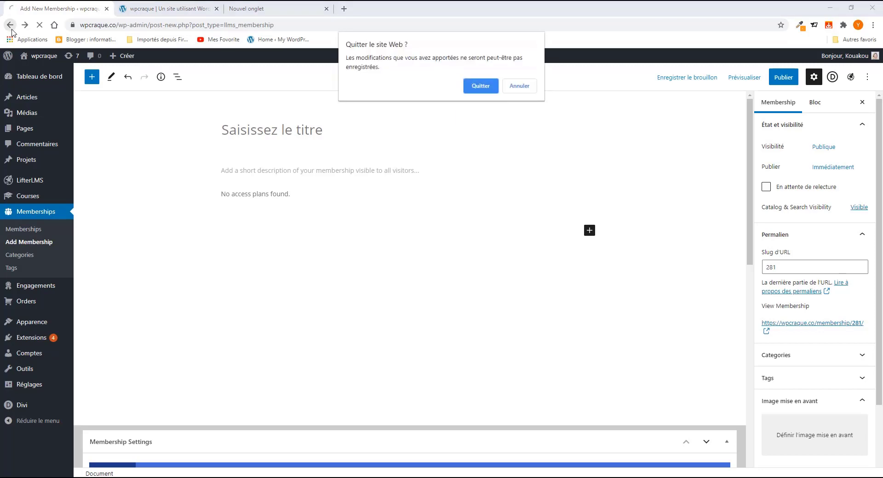
left_click(487, 86)
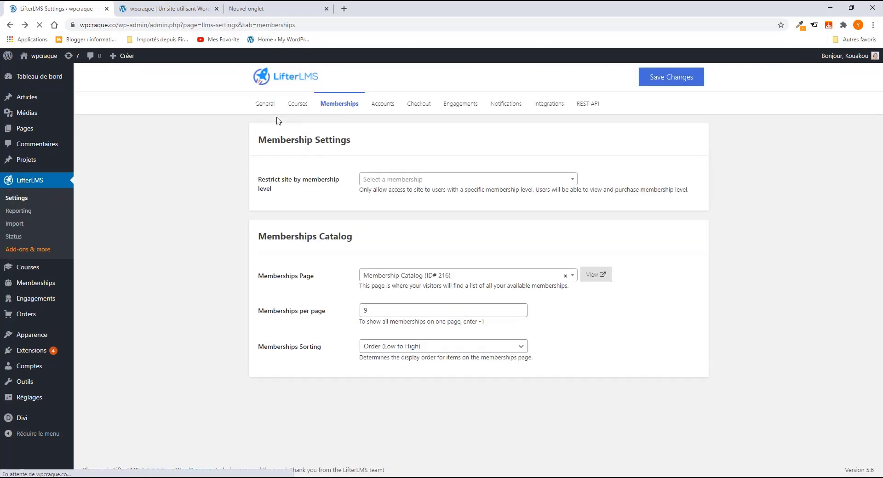
Step: Check again which memberships are offered for restricting the site by membership level
left_click(387, 184)
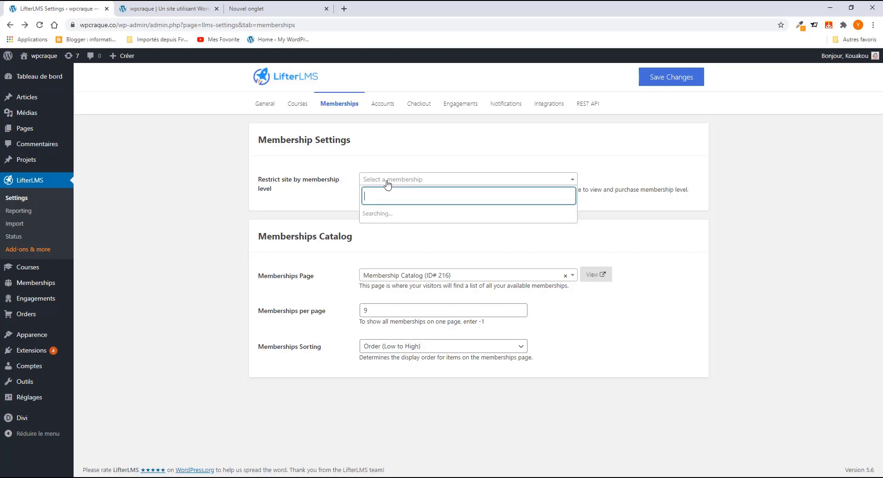
left_click(312, 199)
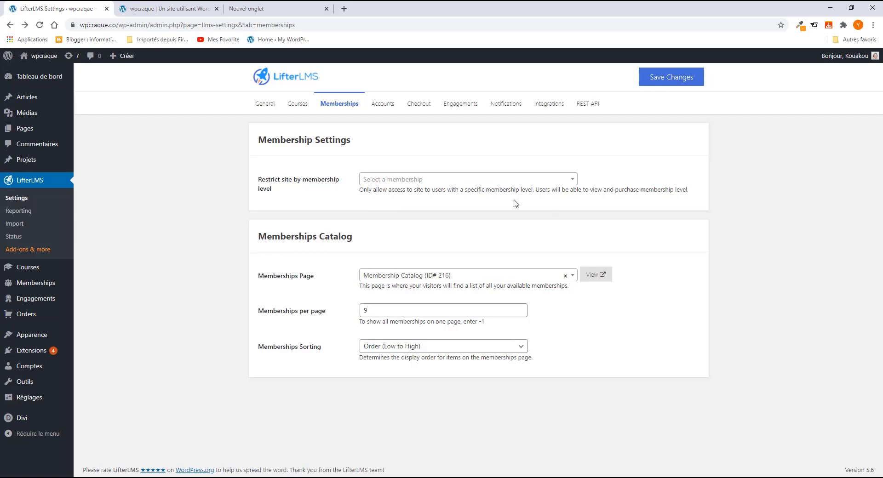
left_click(418, 183)
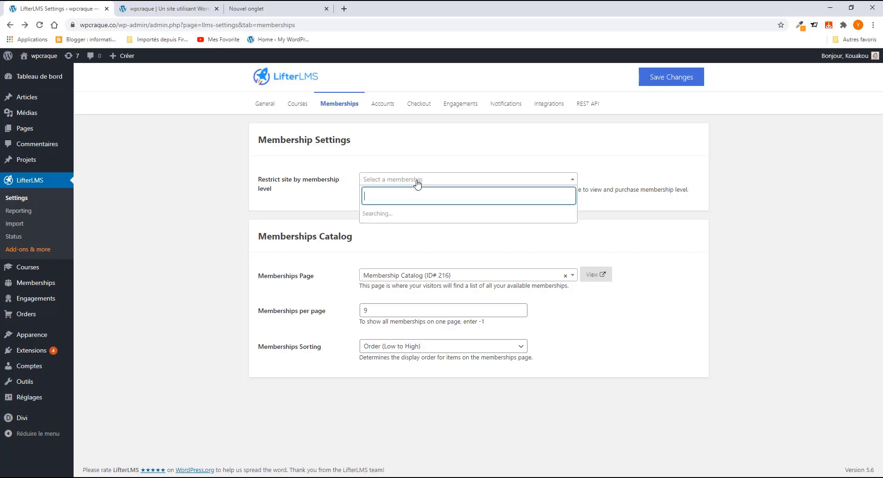
Step: Examine the LifterLMS membership settings, including the choices for the memberships page and memberships sorting
left_click(340, 203)
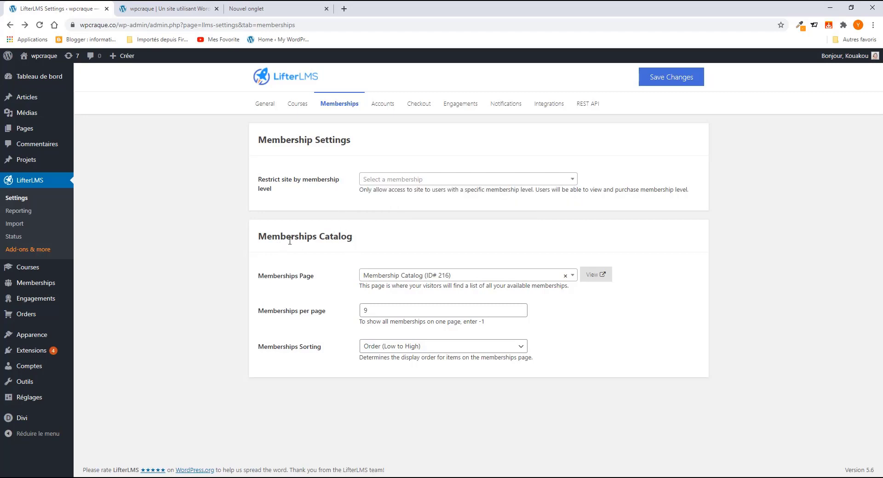
left_click(405, 278)
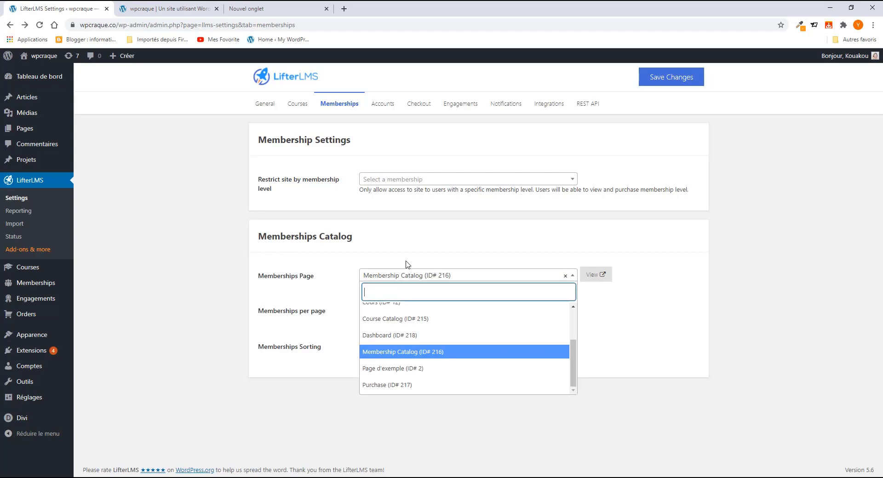
left_click(406, 264)
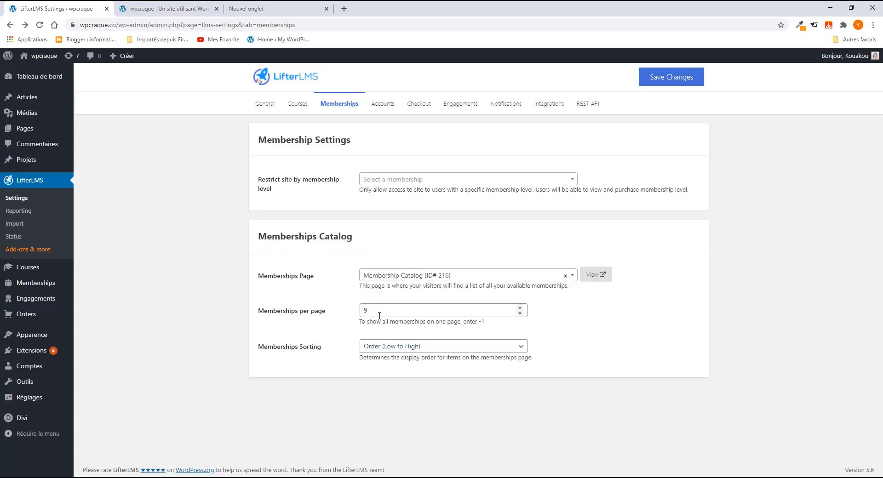
left_click(388, 350)
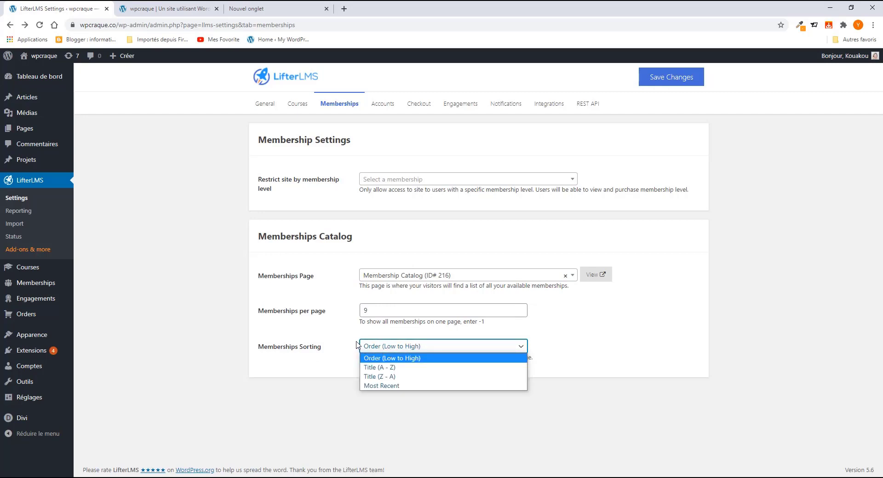
left_click(348, 343)
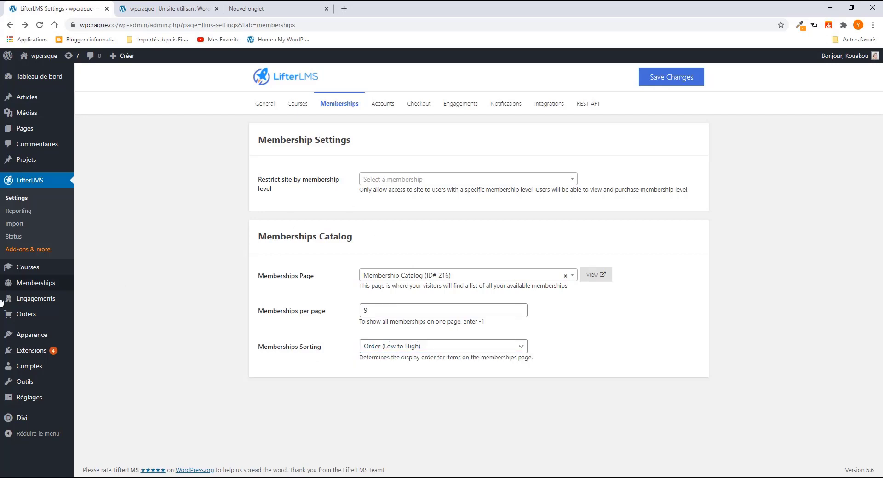
mouse_move(34, 296)
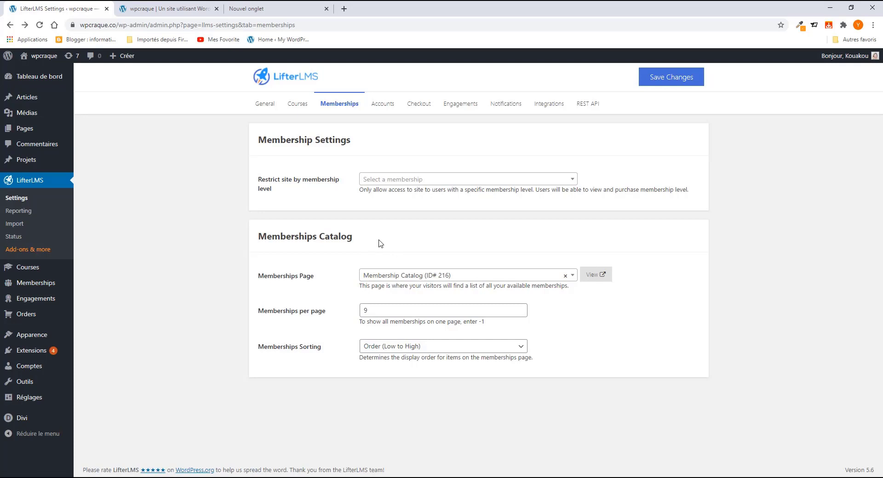
Step: Open the LifterLMS Accounts settings and examine the student dashboard's course sorting choices
left_click(379, 108)
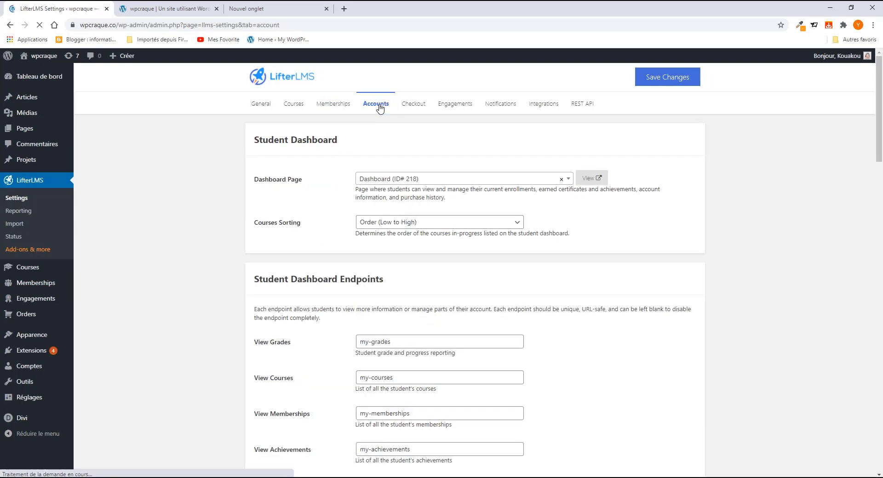
scroll(357, 258, "down", 2)
scroll(357, 258, "up", 2)
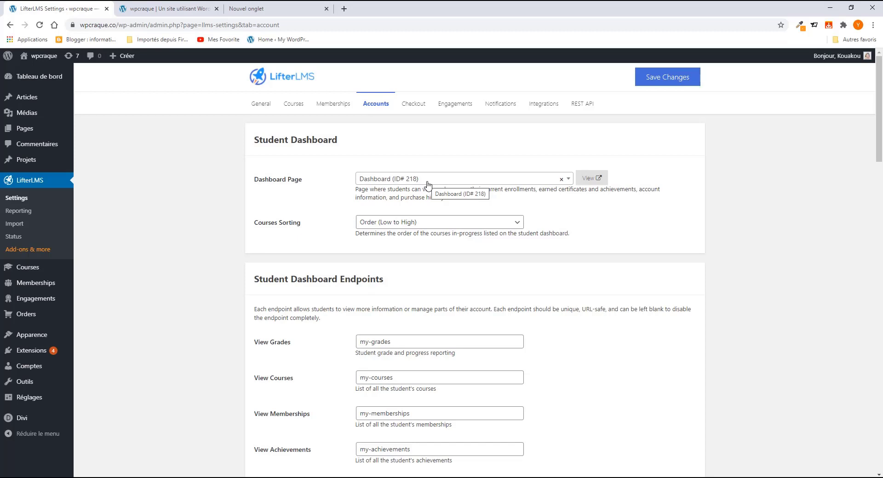
left_click(286, 227)
left_click(398, 224)
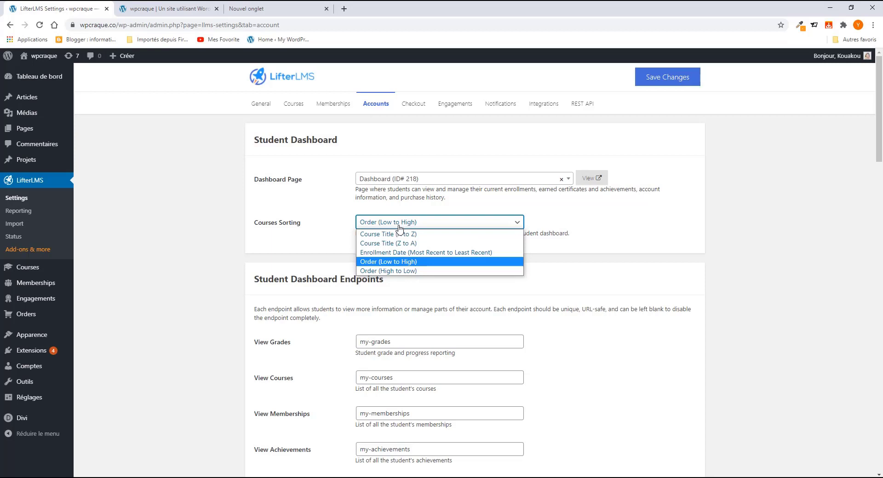
left_click(399, 225)
Step: Examine the Student Dashboard Endpoints section, from the grades endpoint down to the orders history
scroll(356, 296, "down", 4)
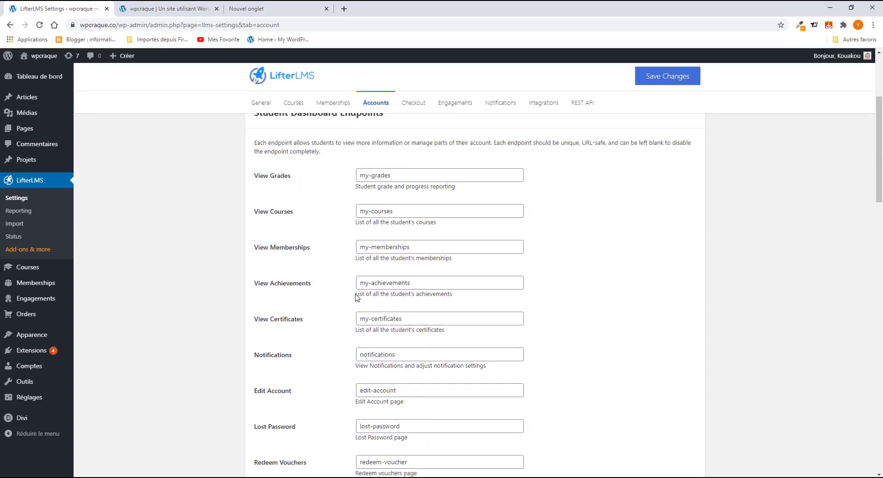
scroll(357, 296, "down", 5)
scroll(356, 302, "up", 4)
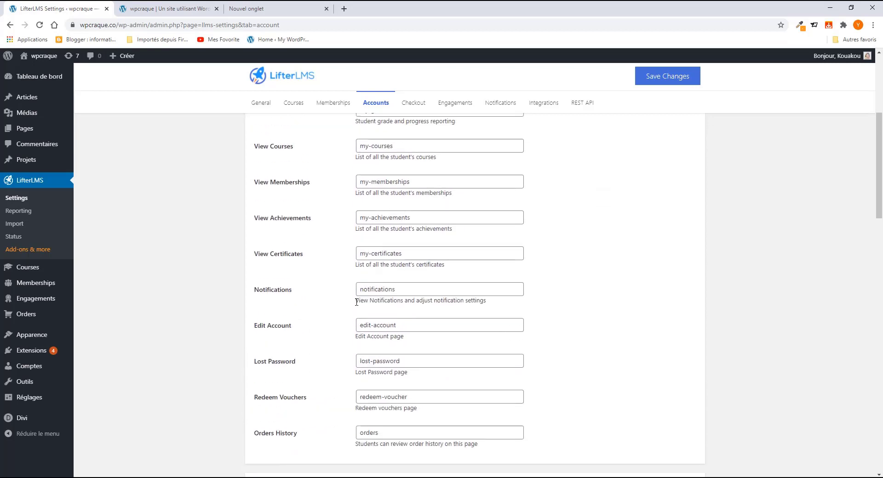
scroll(356, 302, "up", 5)
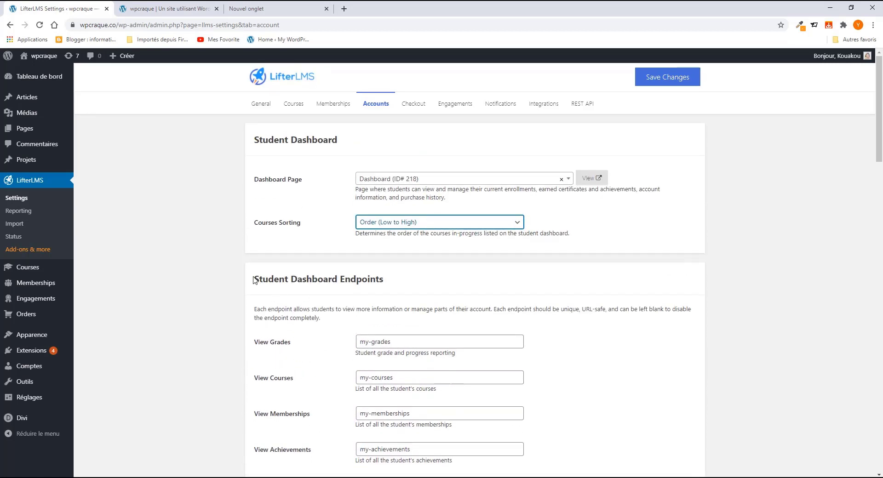
left_click_drag(255, 280, 391, 284)
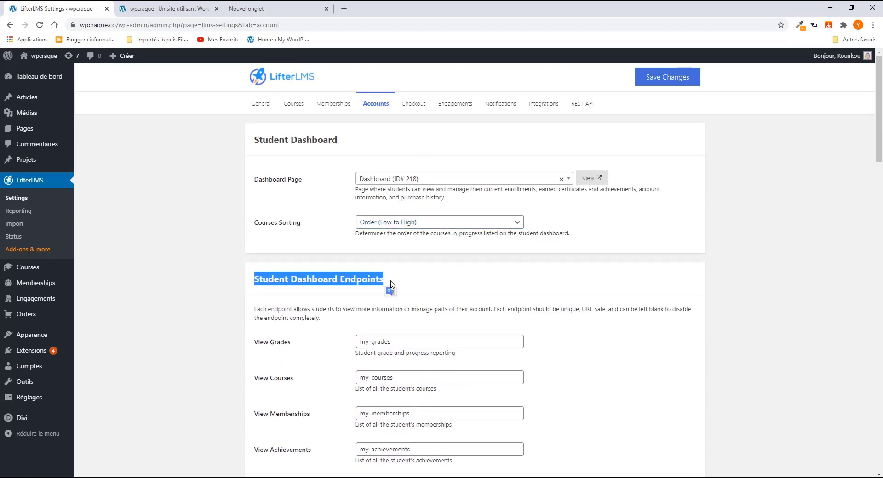
left_click(362, 308)
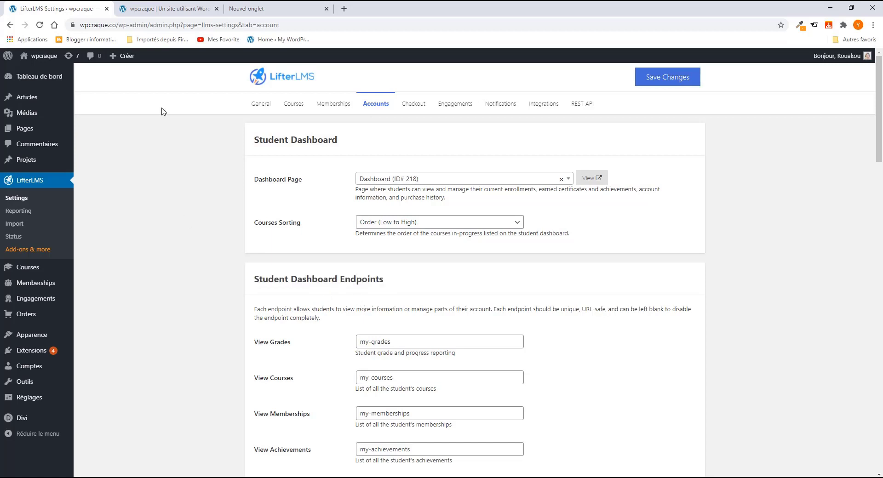
left_click(170, 9)
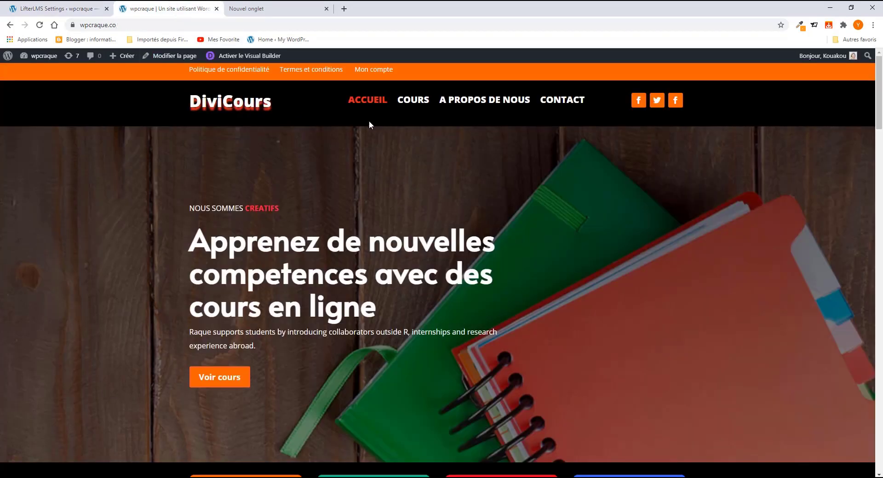
left_click(132, 28)
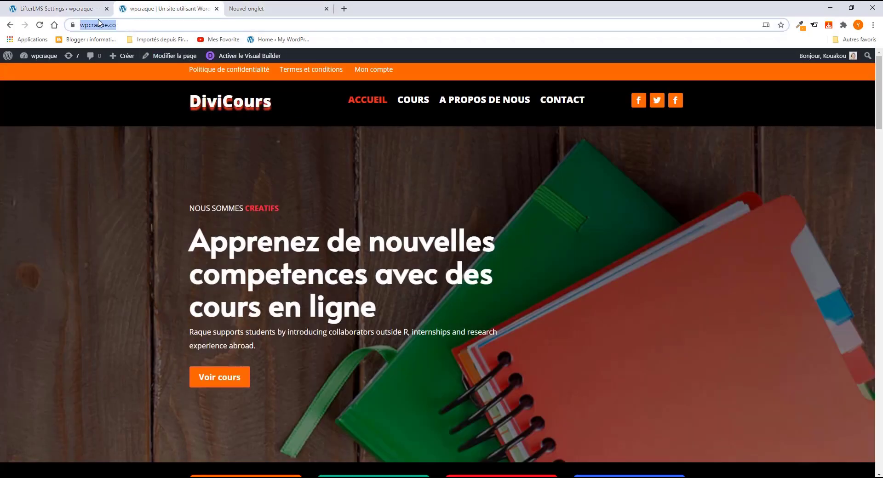
right_click(102, 26)
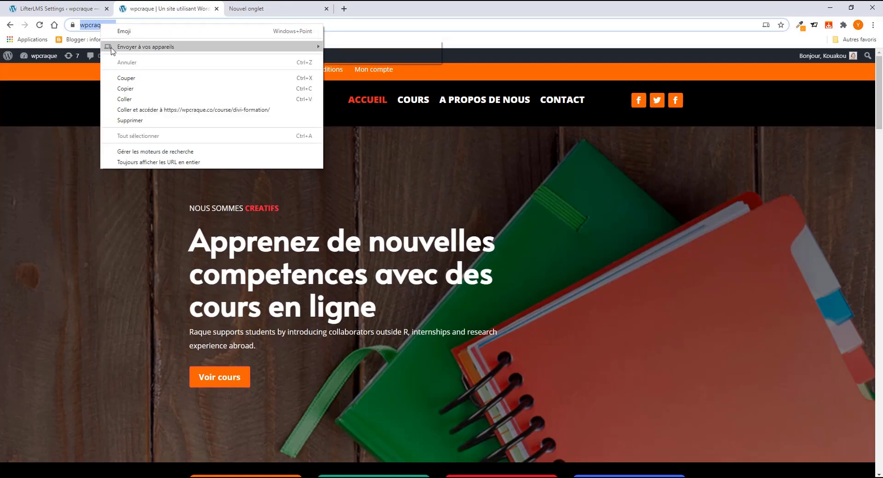
Step: Load the wpcraque.info site in the empty browser tab
left_click(258, 10)
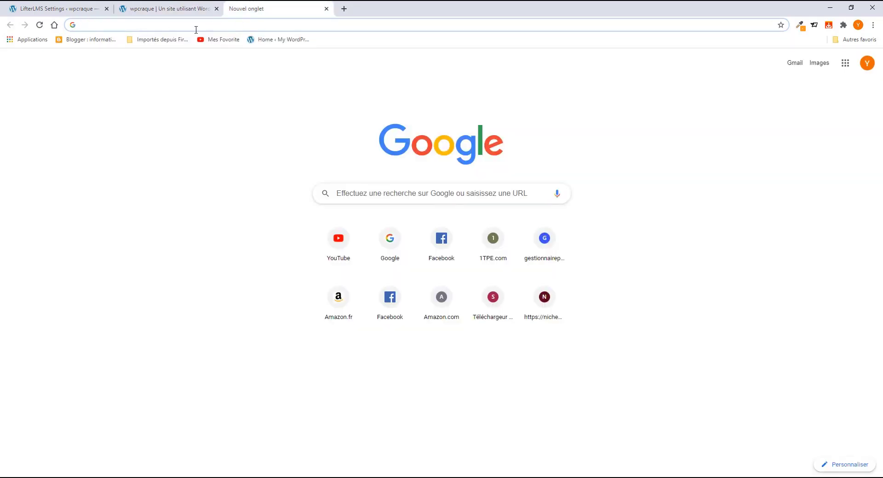
left_click(135, 25)
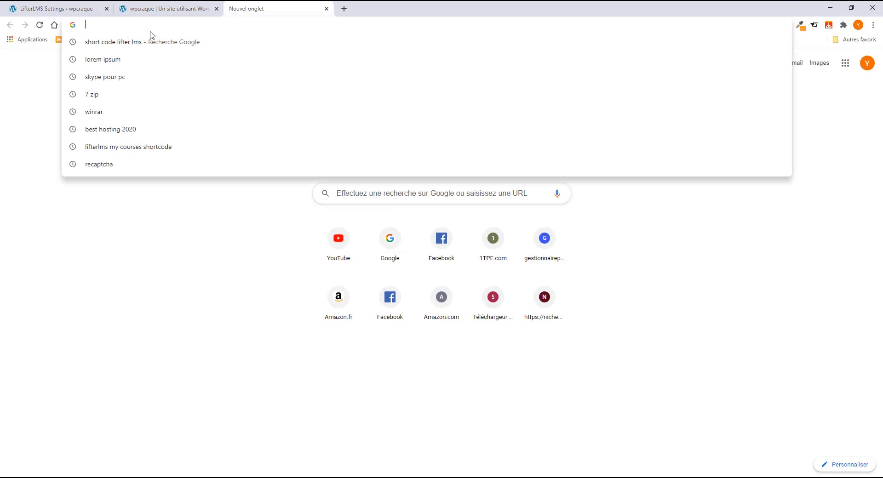
type("a")
key("BackSpace")
key("BackSpace")
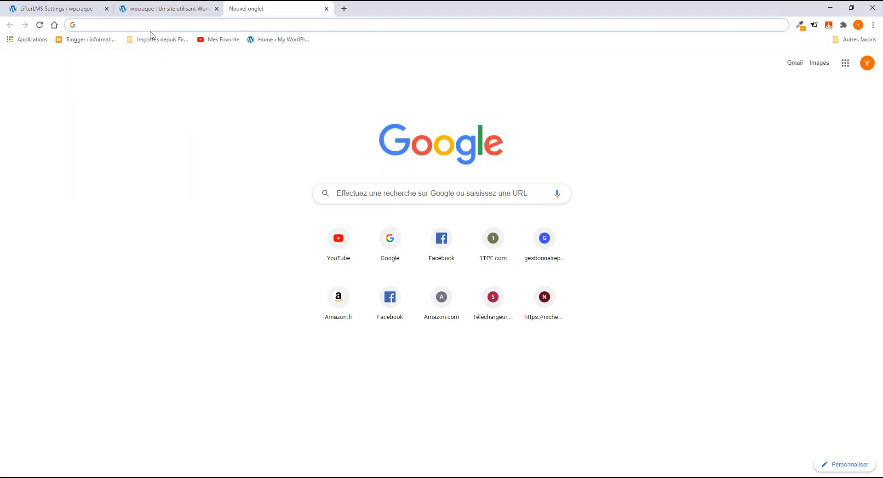
type("wpcraque.")
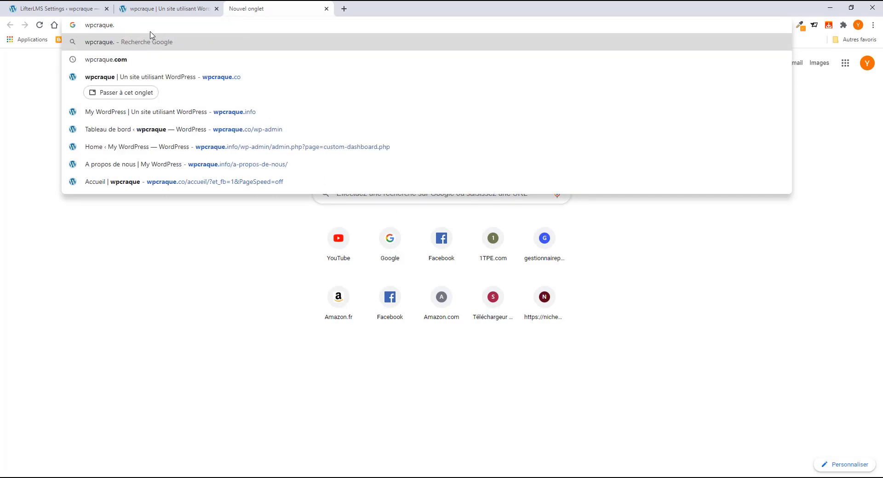
type("in")
key("Return")
Step: Copy the wpcraque.info address and load it in a new private browsing window
left_click(92, 25)
key("ctrl+c")
right_click(91, 23)
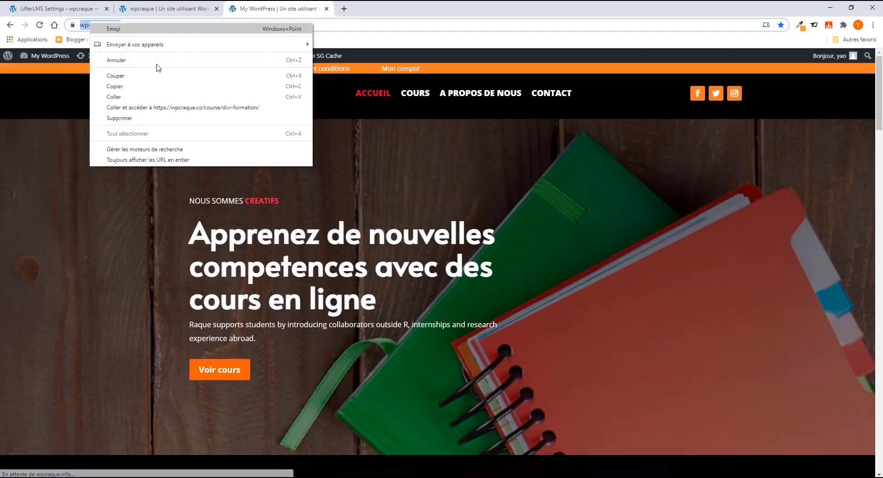
left_click(123, 86)
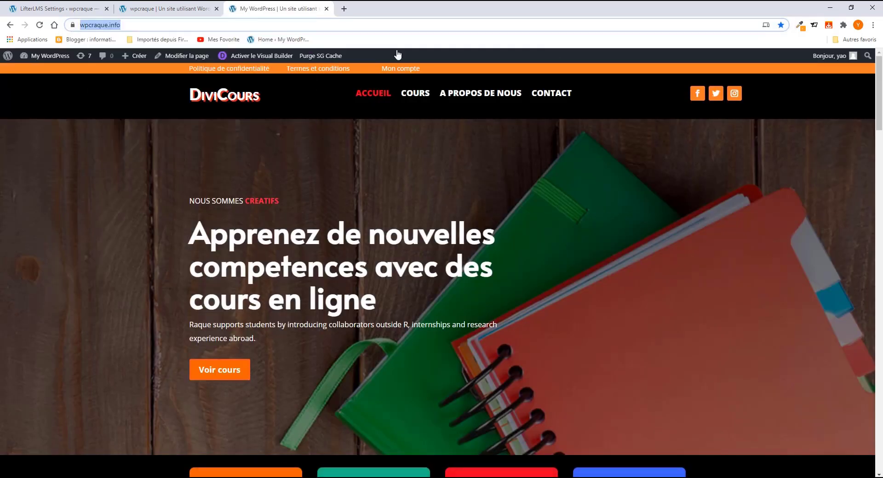
left_click(872, 25)
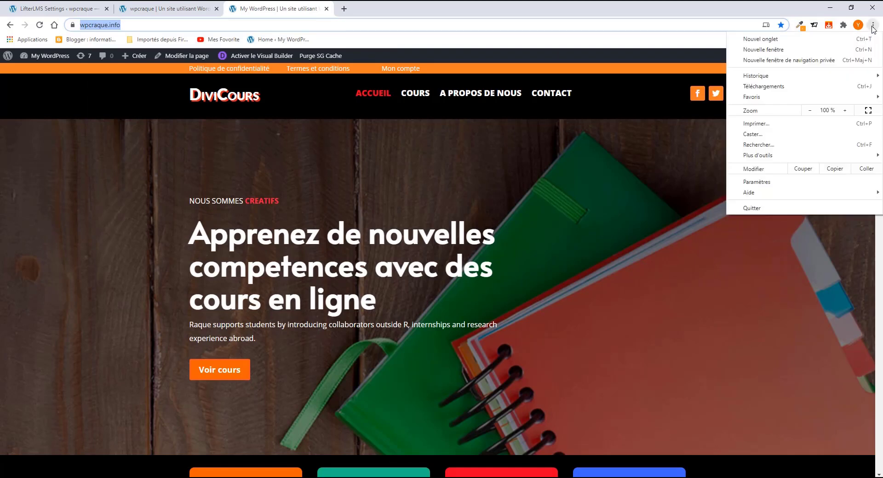
left_click(806, 63)
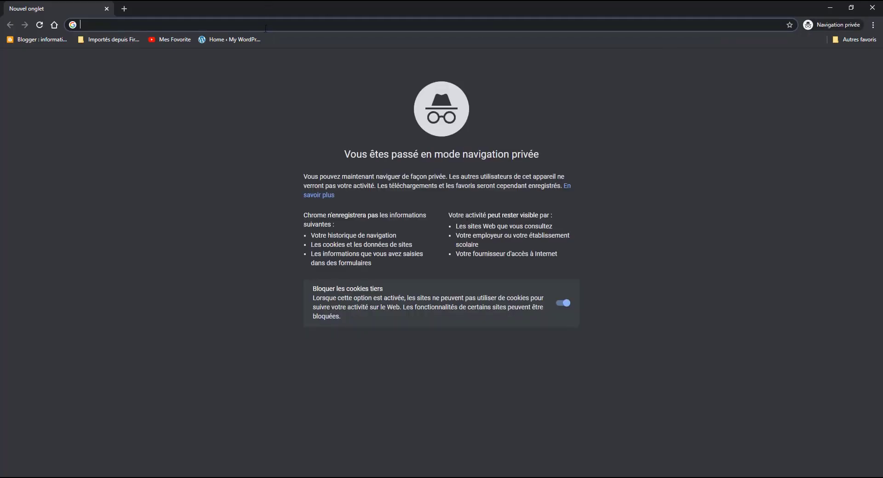
key("ctrl+v")
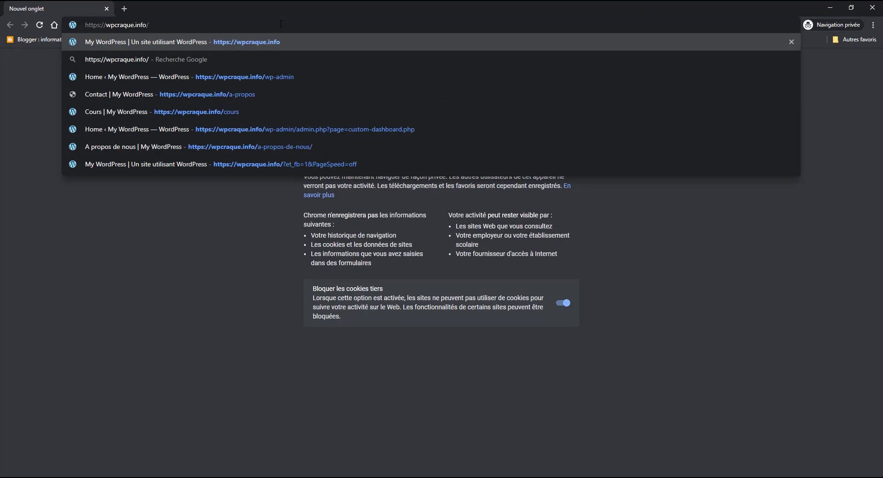
key("Return")
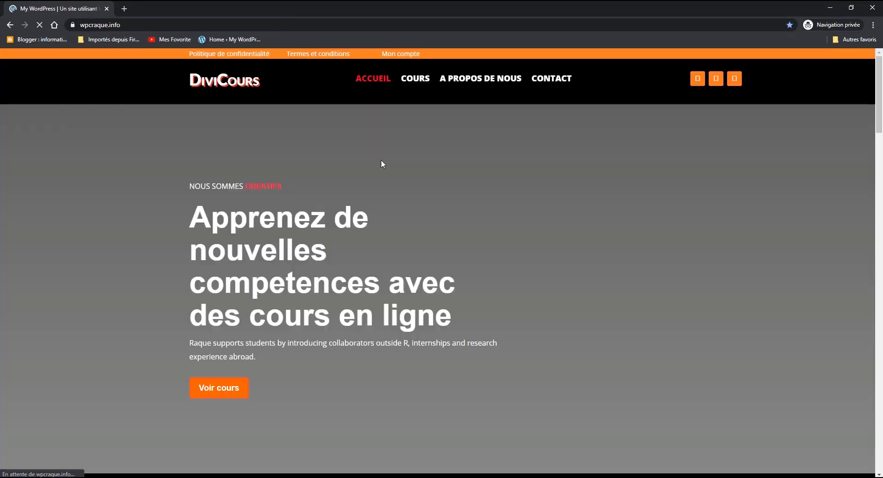
Step: Open Course Template from the home page's popular courses and examine its page from the introduction down to the lesson list
scroll(345, 300, "down", 10)
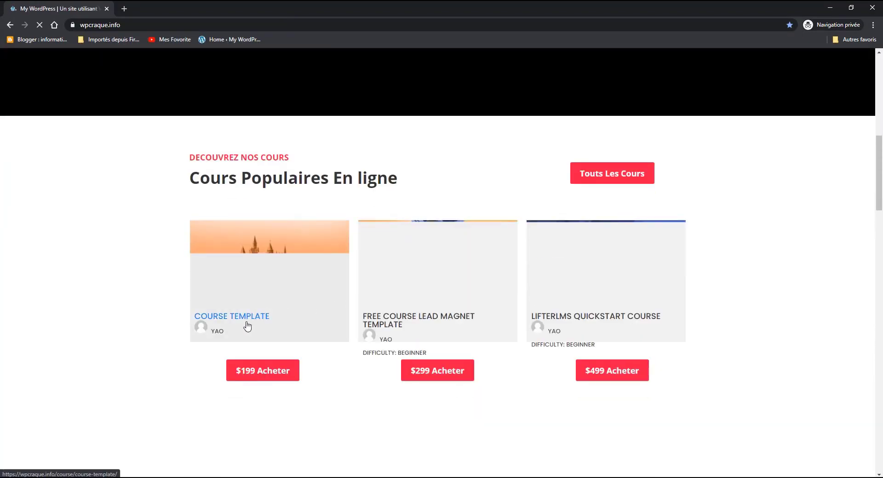
left_click(245, 319)
scroll(295, 228, "down", 15)
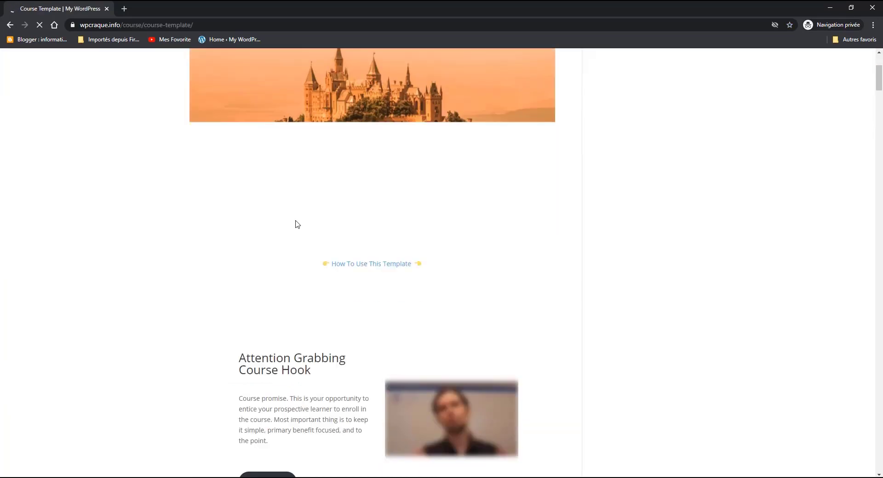
scroll(299, 245, "down", 20)
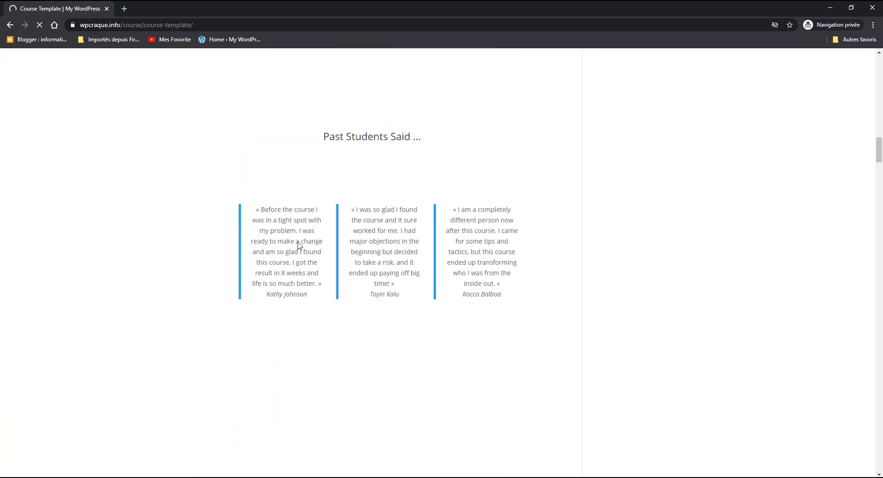
scroll(415, 256, "down", 20)
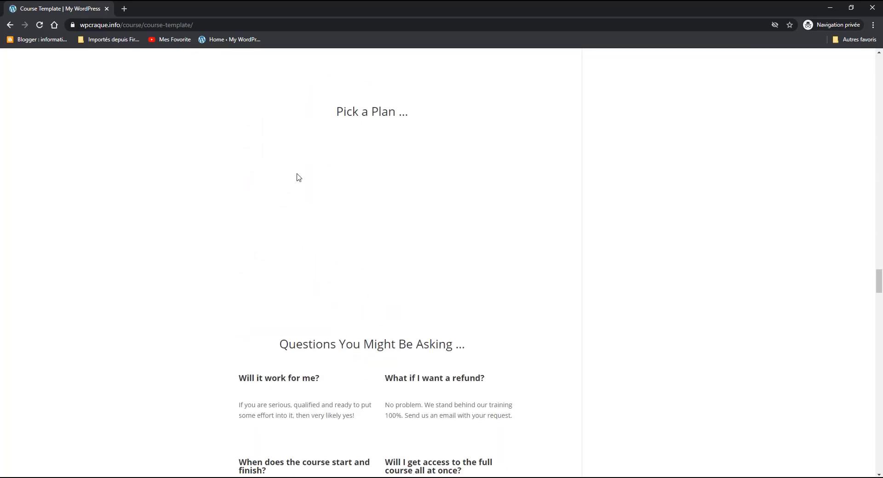
scroll(301, 171, "down", 15)
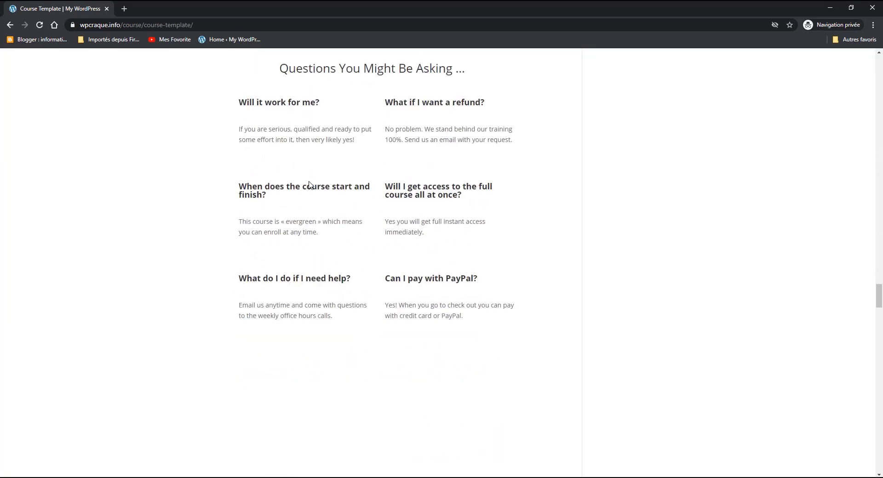
left_click_drag(879, 334, 881, 441)
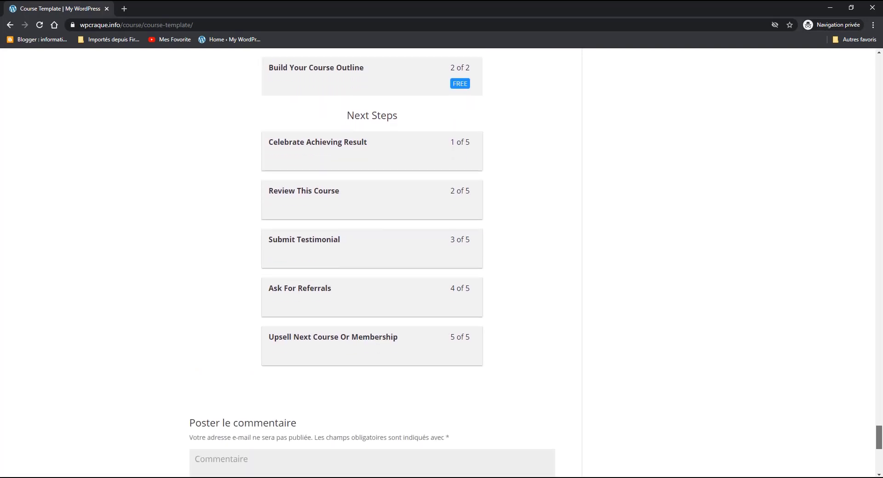
Step: Return to the home page, open the LifterLMS Quickstart Course and start the sign-up for its free Start Strong plan
left_click(10, 25)
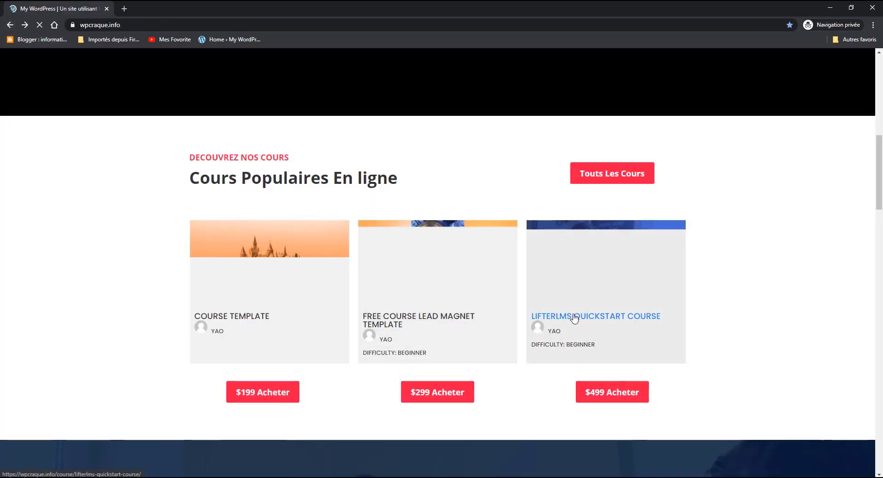
left_click(573, 322)
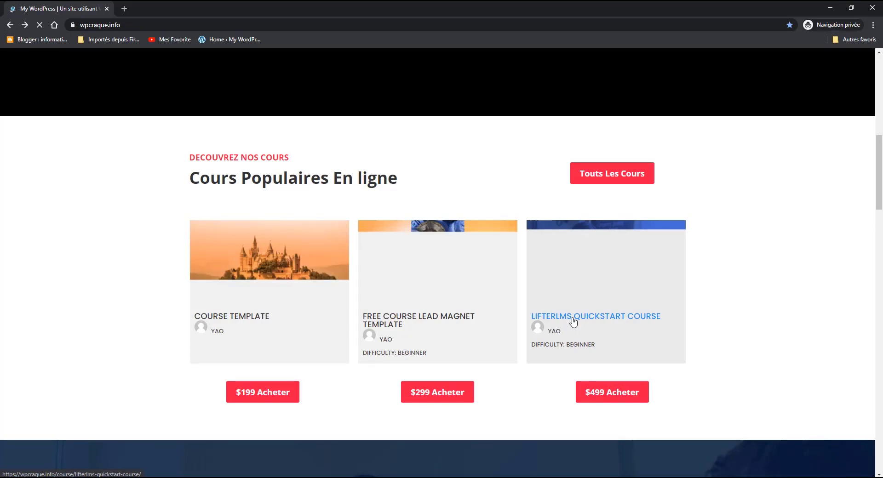
scroll(347, 207, "down", 5)
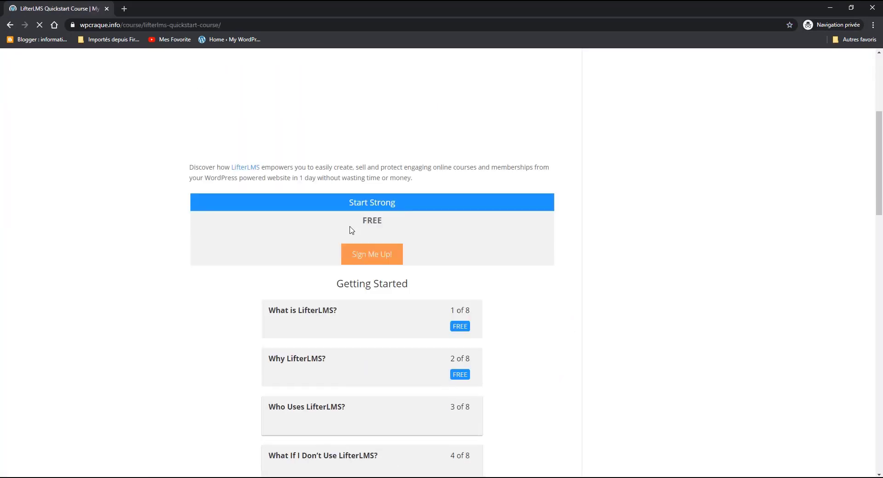
left_click(378, 260)
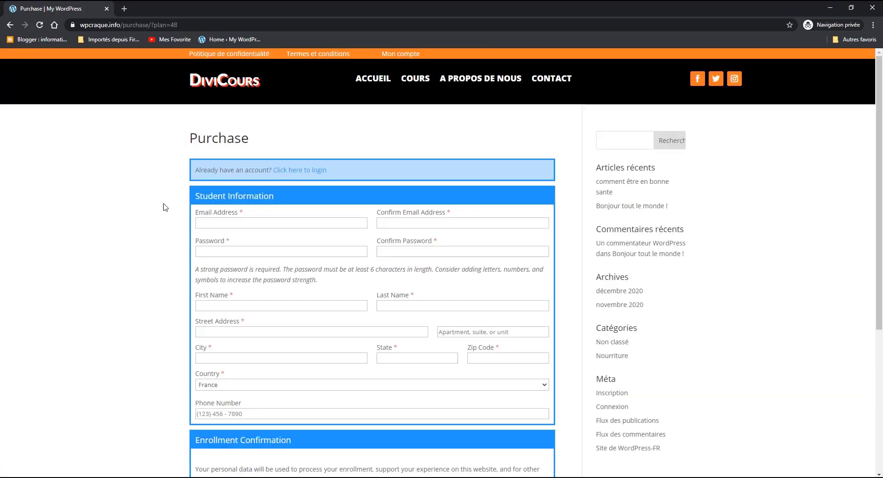
Step: Fill the student information from the saved autofill entry and enter the student's own e-mail address in both email fields
left_click(214, 224)
left_click(222, 245)
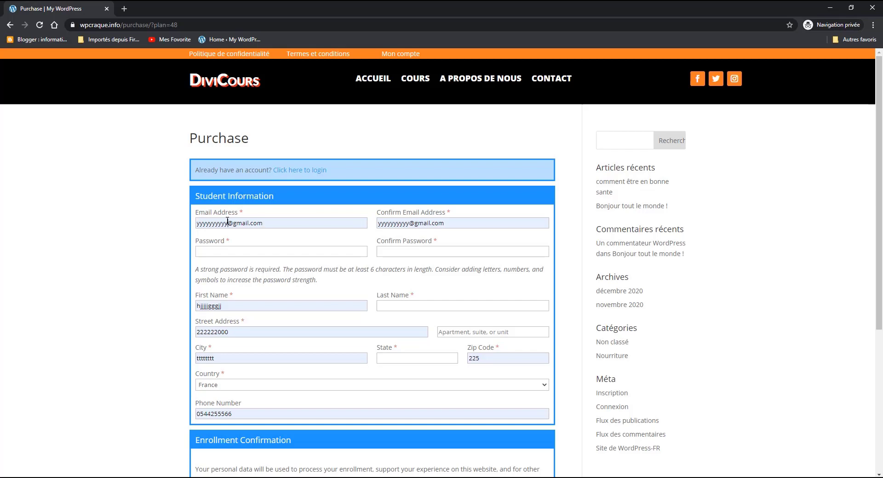
double_click(227, 223)
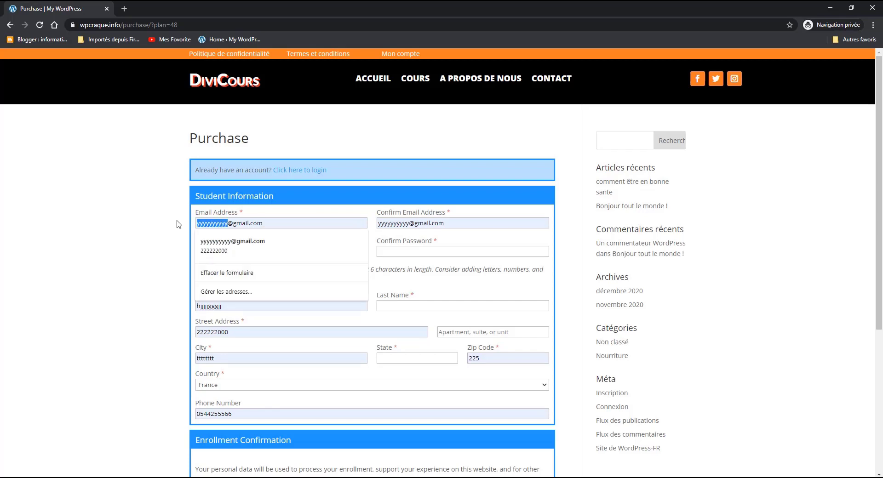
type("y")
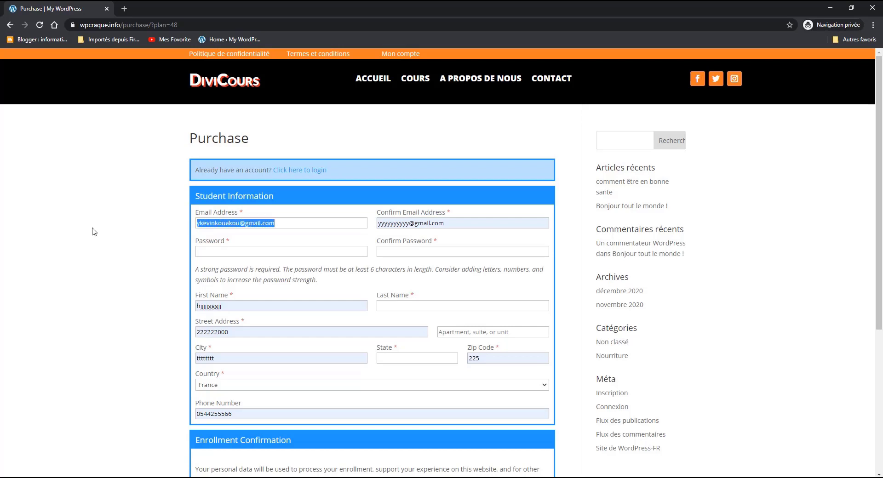
left_click(450, 222)
key("ctrl+v")
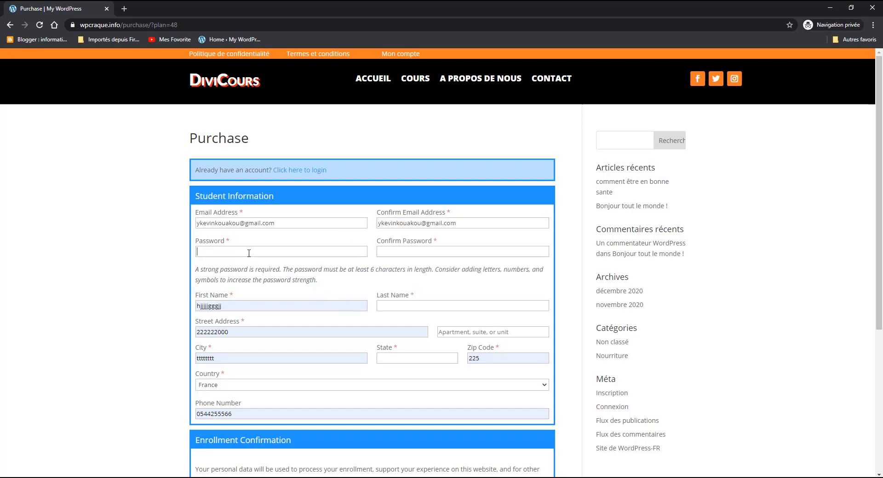
Step: Enter the account password and repeat it in the Confirm Password field
type("a")
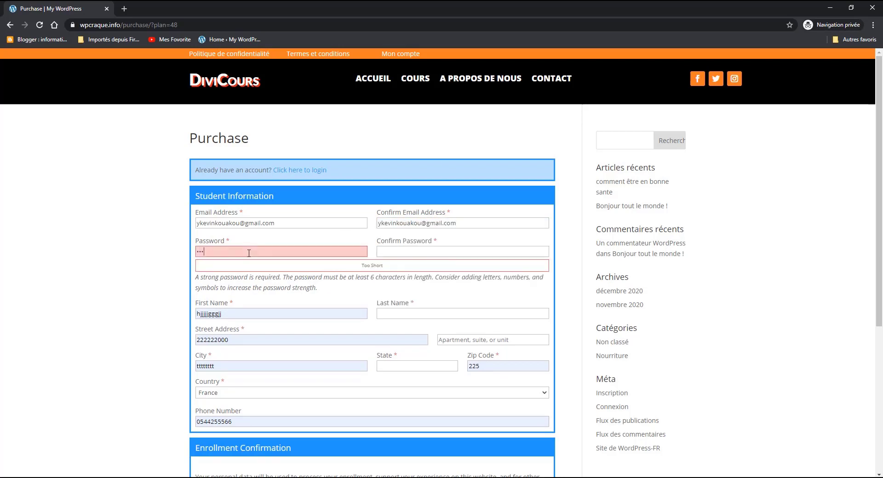
type("aaaaaaa")
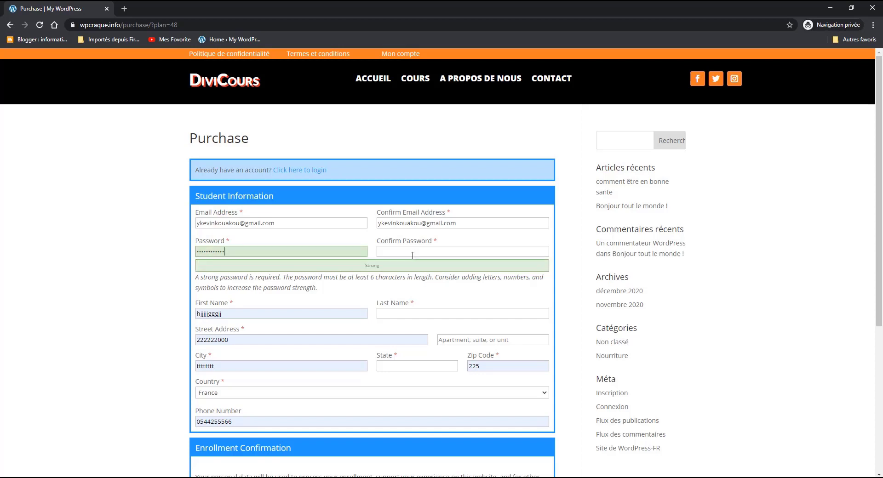
type("aaaaaaaaaaaa")
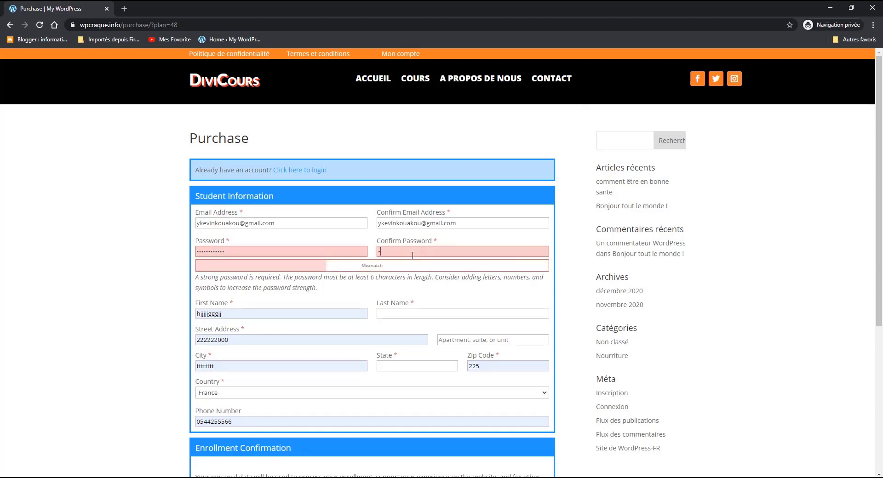
Step: Replace the autofilled first name with the student's first name and fill in the last name from the saved suggestion
scroll(242, 203, "down", 3)
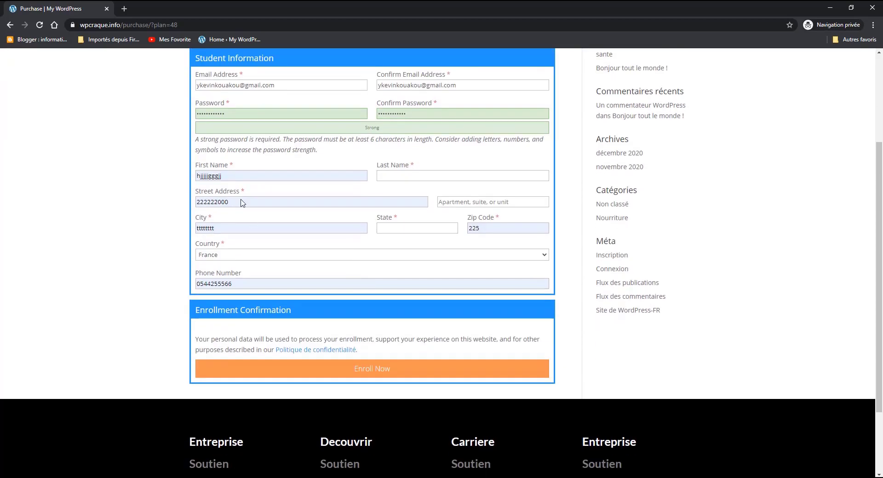
left_click_drag(227, 179, 194, 182)
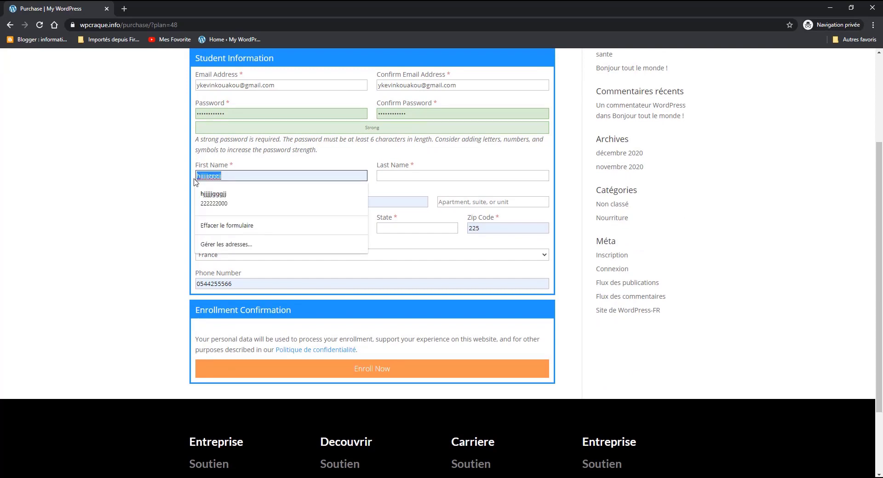
type("Yao")
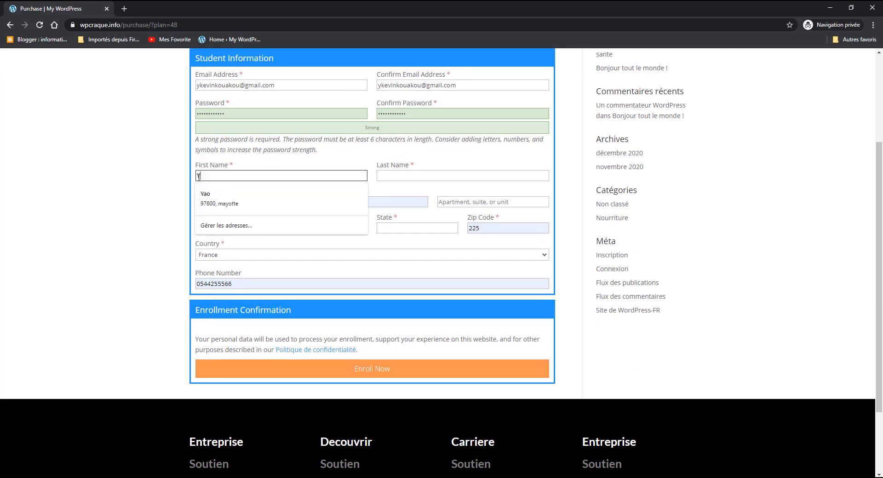
left_click(388, 175)
left_click(397, 192)
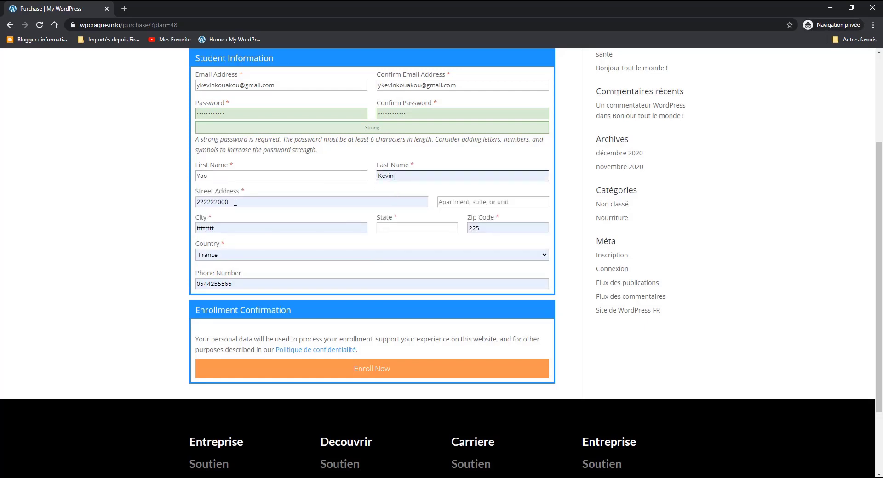
Step: Replace the autofilled city with the student's city and fill in the state from the saved suggestions
double_click(242, 224)
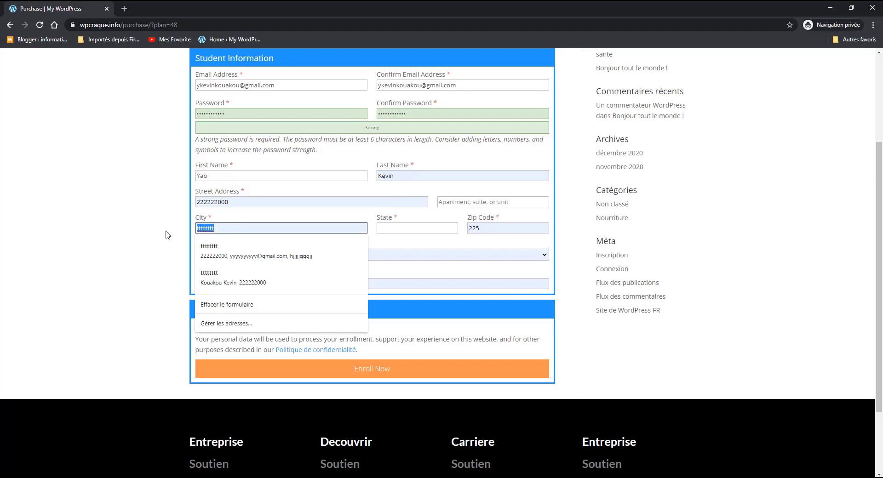
type("Abidjan")
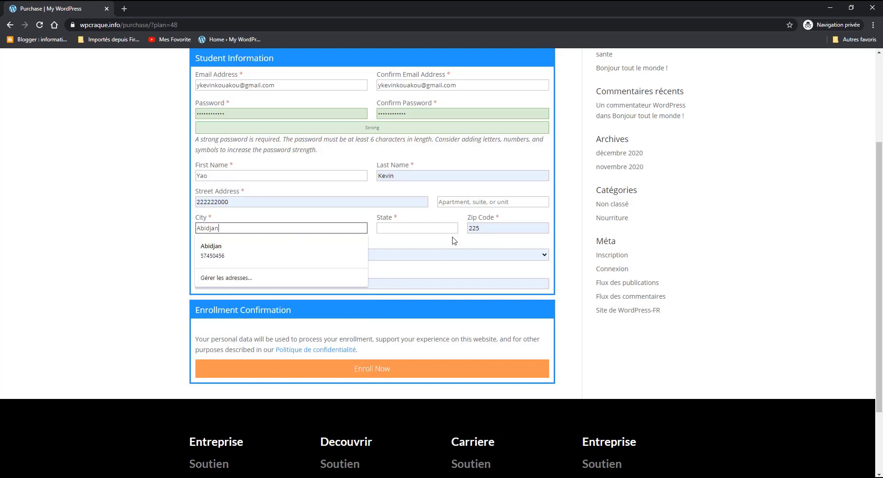
left_click(417, 229)
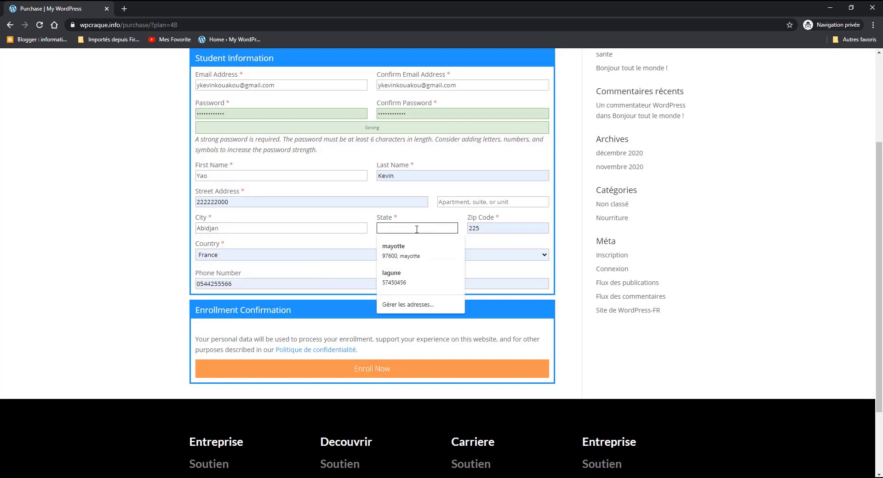
left_click(405, 272)
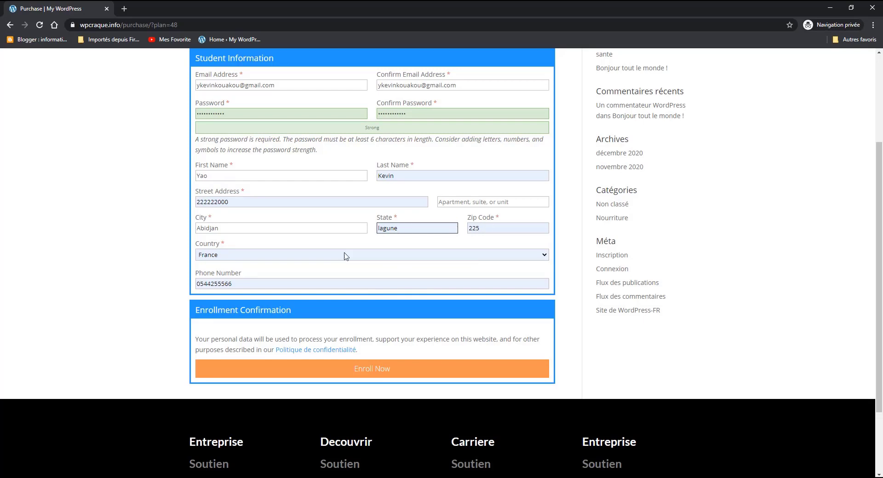
Step: Set the student's country to Ghana
left_click(228, 258)
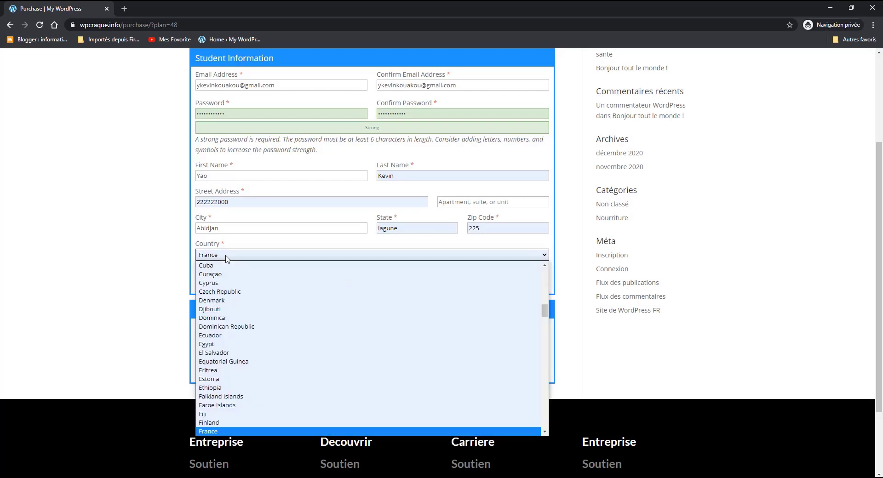
scroll(227, 372, "down", 15)
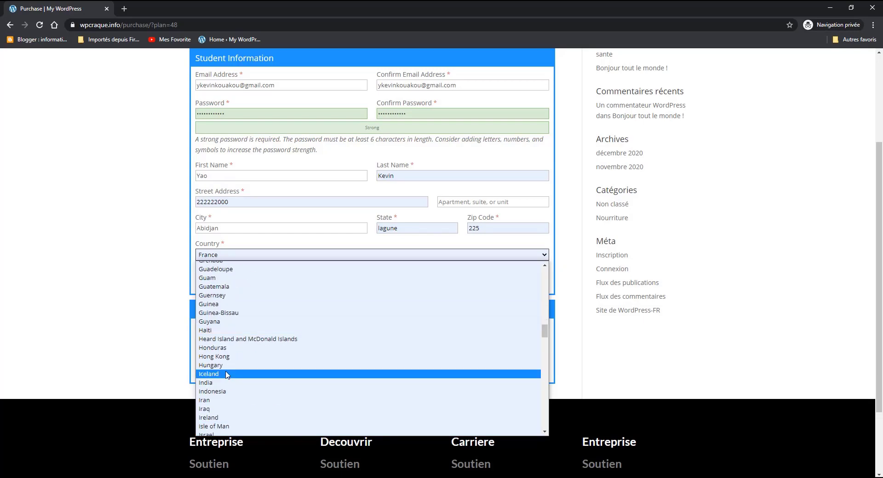
scroll(229, 377, "down", 18)
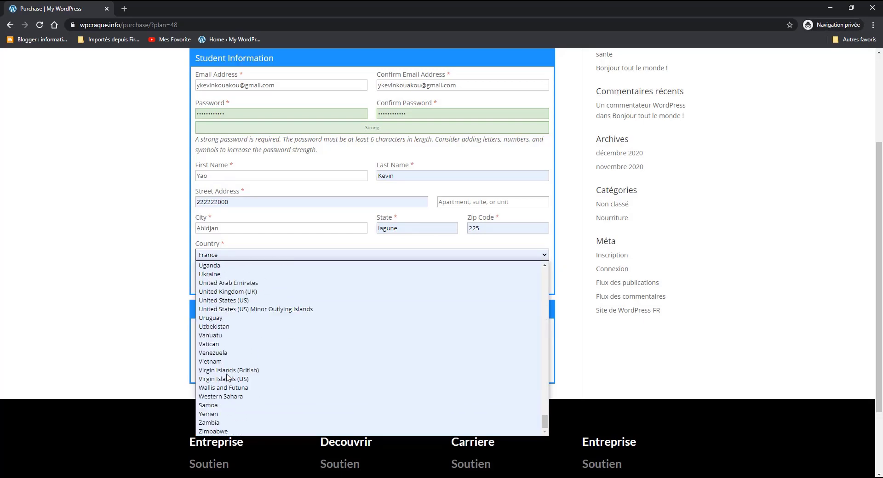
scroll(224, 376, "up", 20)
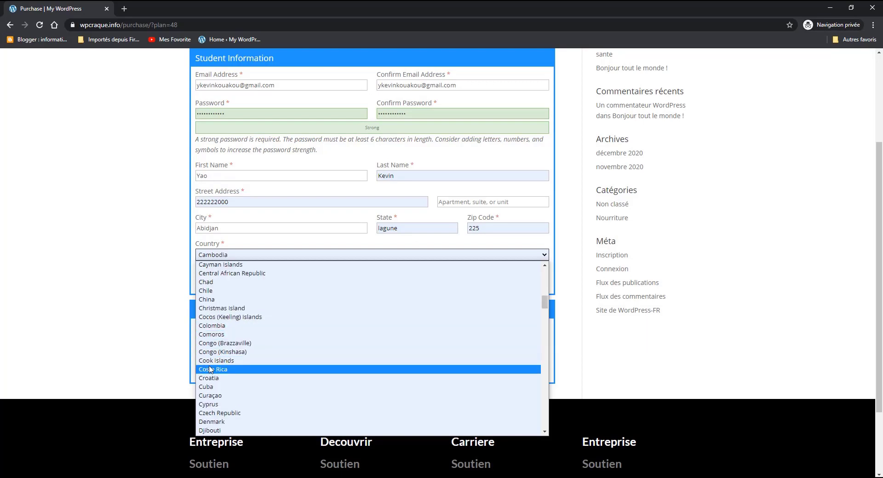
scroll(209, 370, "up", 10)
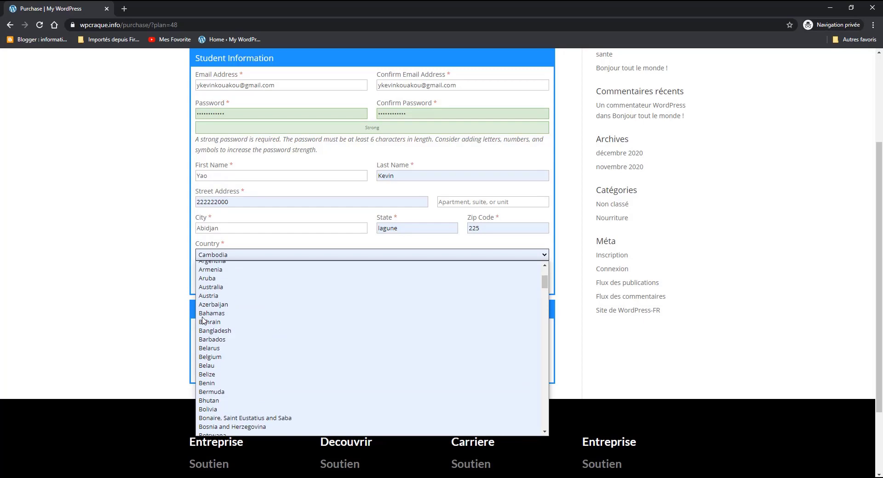
scroll(203, 321, "up", 4)
scroll(205, 321, "down", 4)
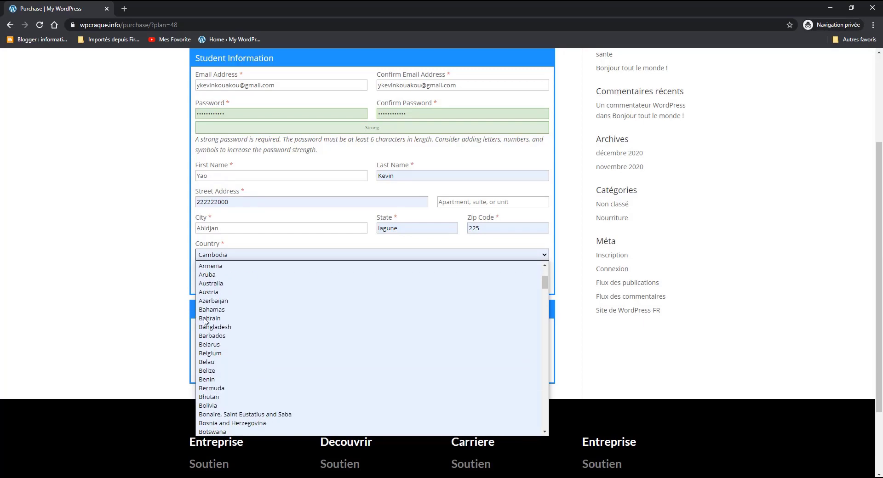
scroll(205, 322, "down", 5)
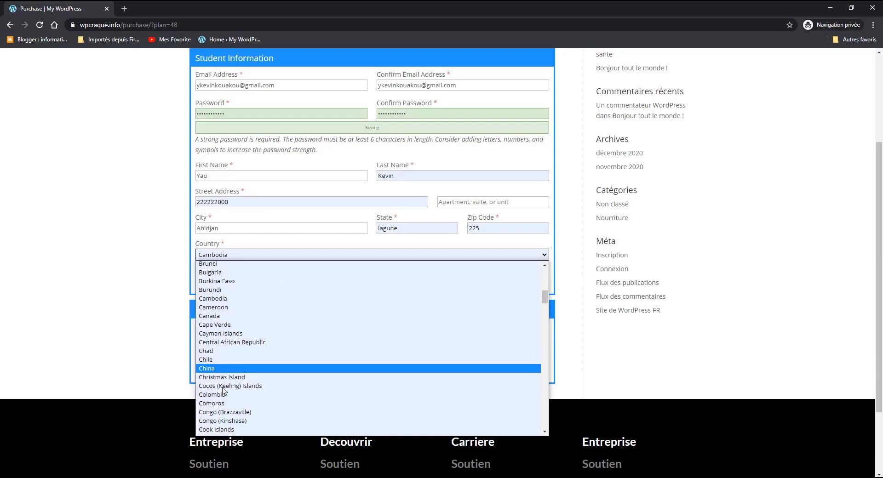
scroll(224, 390, "down", 5)
scroll(212, 322, "up", 3)
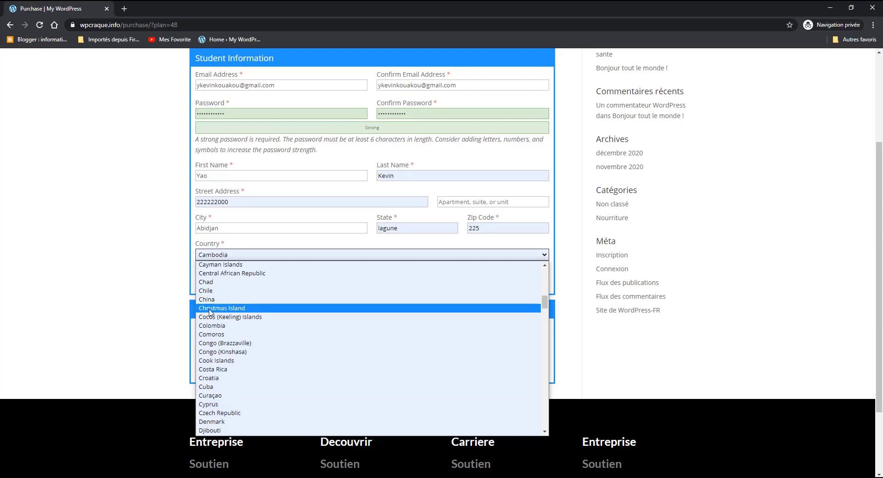
scroll(214, 338, "down", 9)
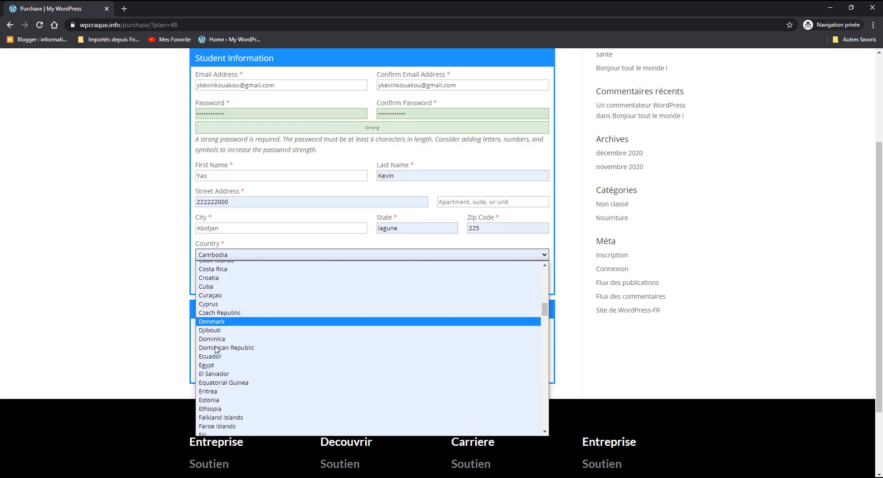
scroll(215, 348, "down", 20)
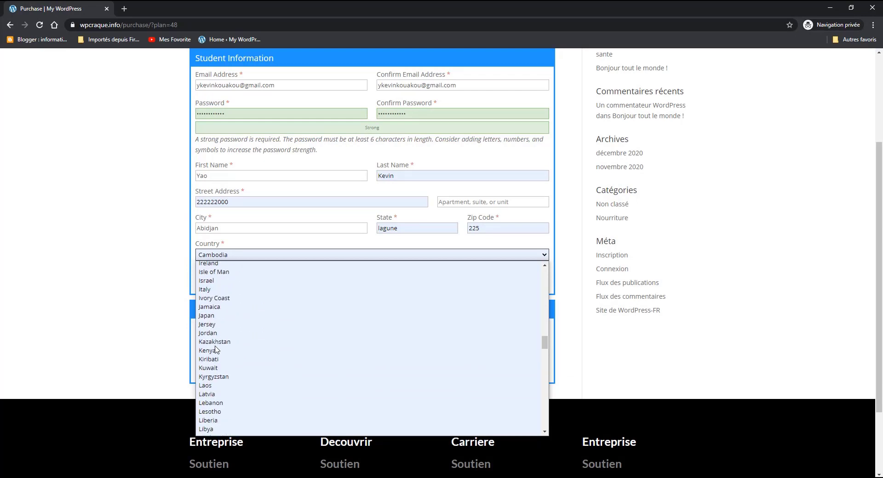
scroll(215, 349, "down", 7)
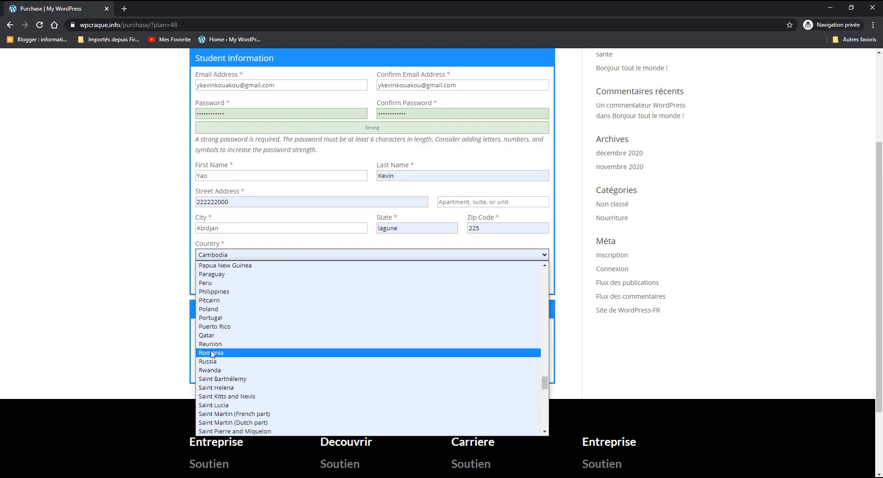
scroll(217, 371, "down", 7)
scroll(217, 372, "down", 7)
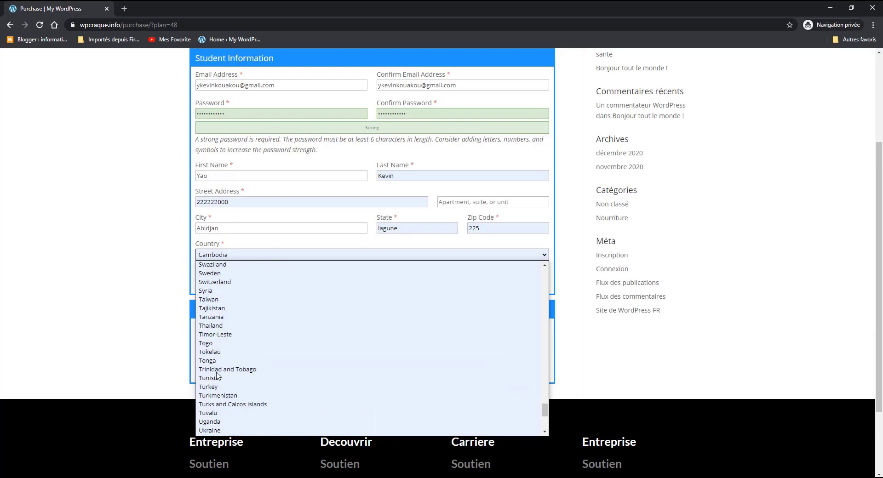
key("g")
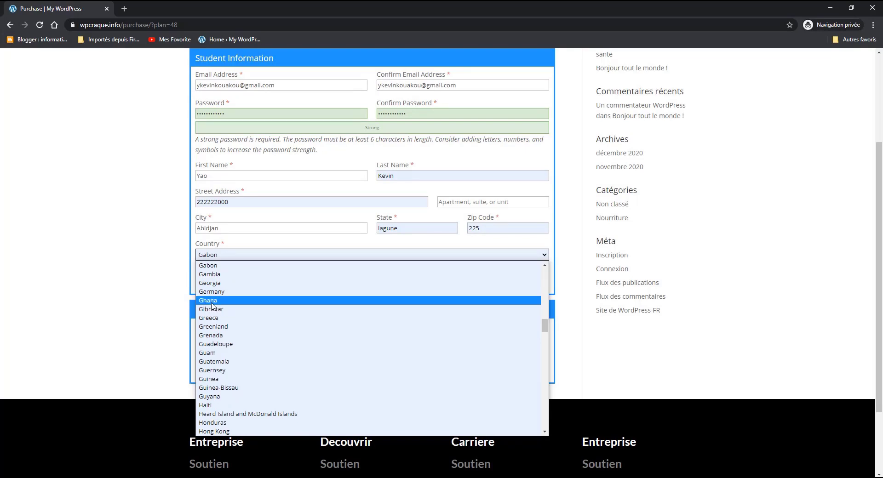
left_click(212, 301)
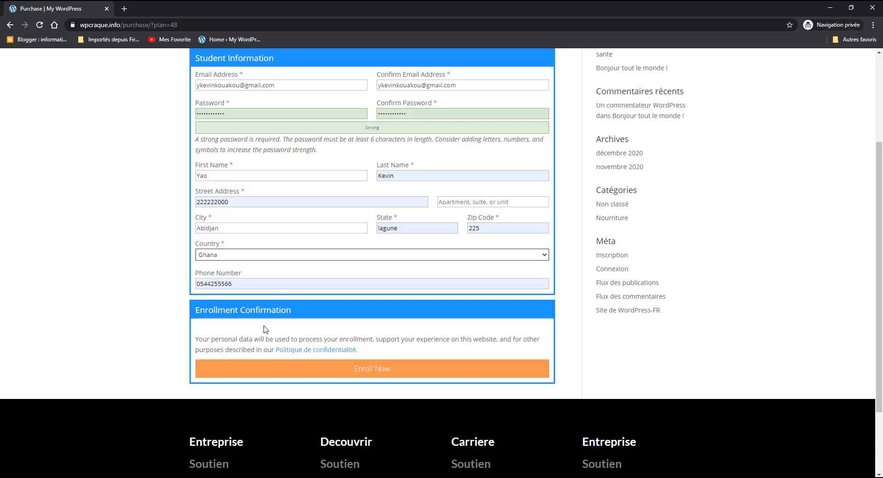
Step: Submit the enrollment in the LifterLMS Quickstart Course and look through the course's lesson list
left_click(375, 371)
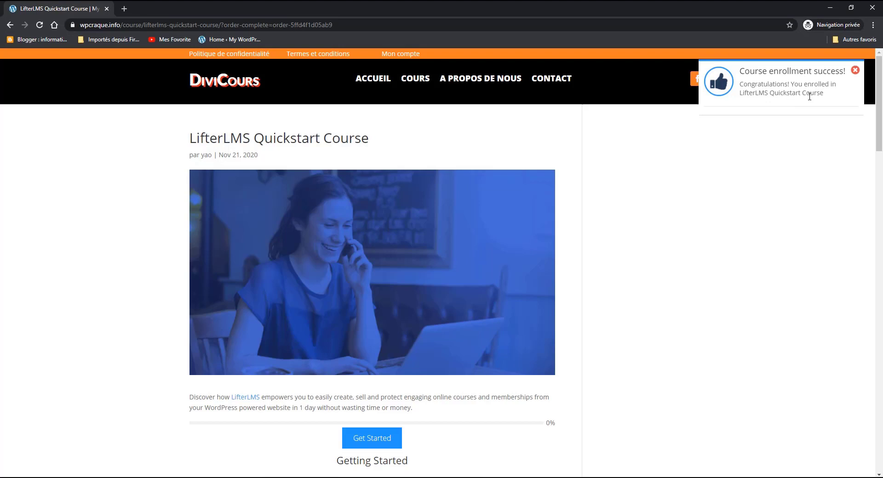
scroll(479, 191, "down", 15)
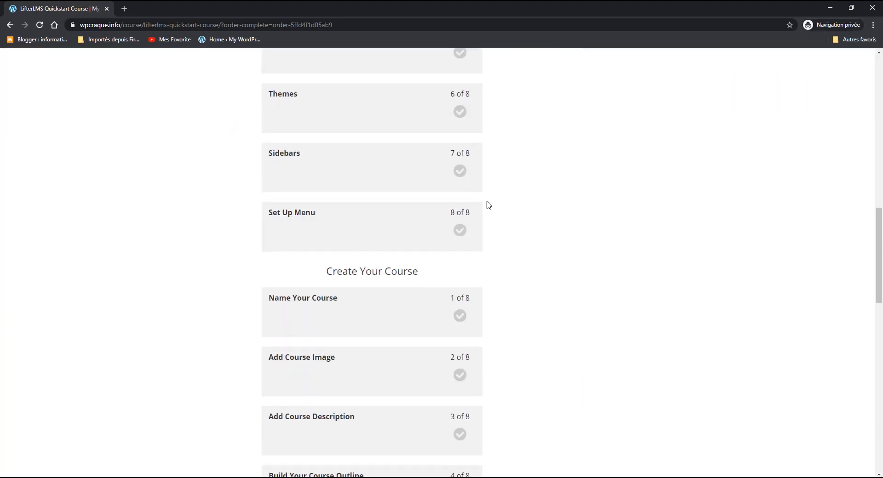
Step: Review the enrolled LifterLMS Quickstart Course page, from the remaining lessons back to the course header and progress bar
scroll(491, 205, "down", 15)
scroll(493, 210, "up", 20)
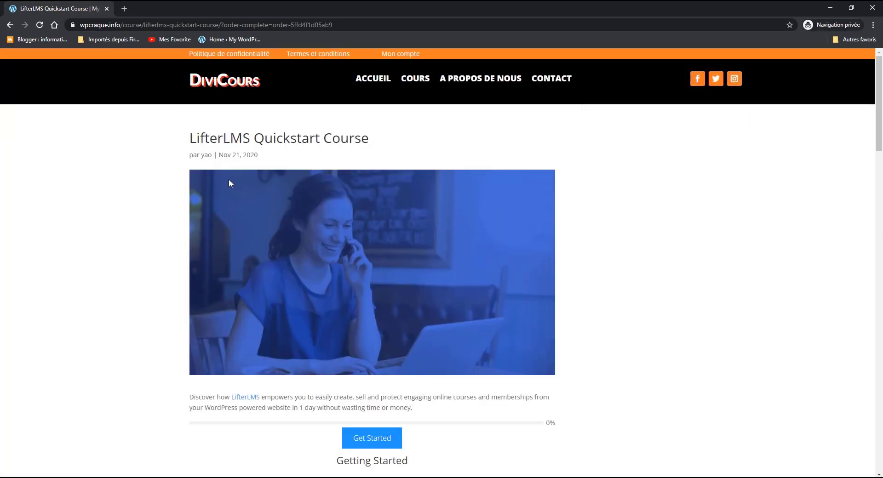
scroll(339, 210, "down", 3)
scroll(530, 191, "up", 3)
scroll(321, 327, "down", 4)
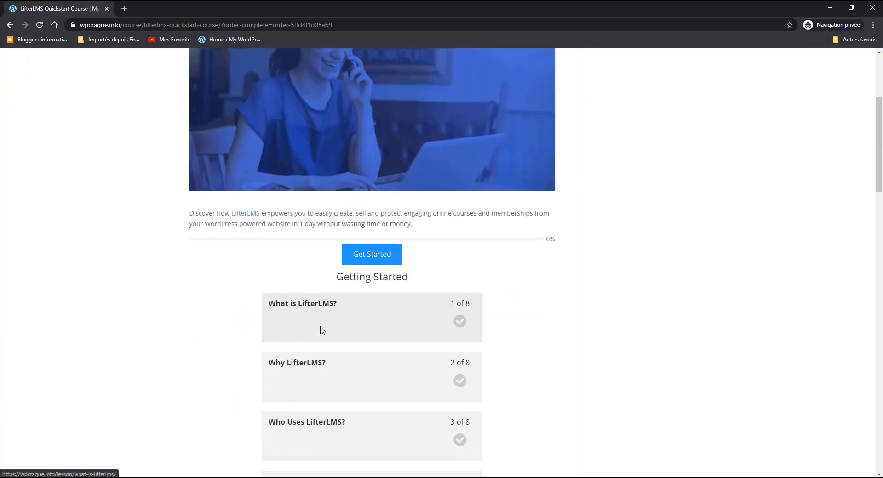
scroll(322, 331, "up", 4)
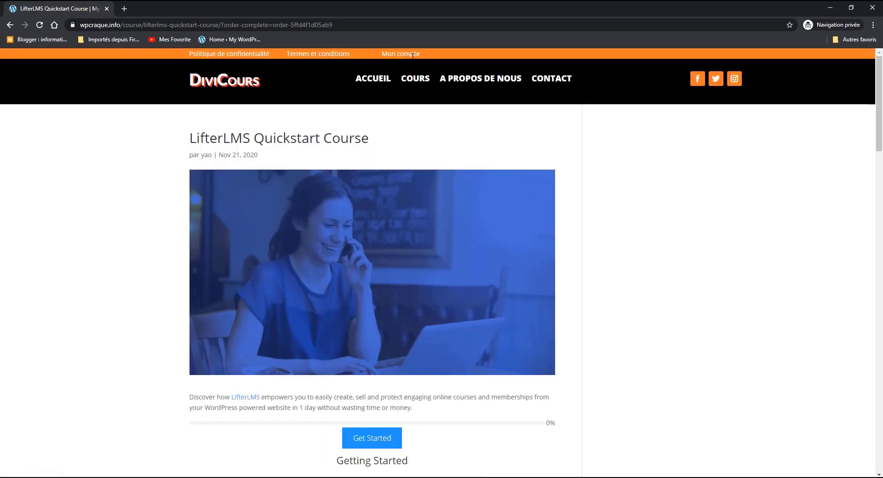
Step: Switch from the private window to the regular browser window and open the wpcraque.info site's WordPress admin dashboard
left_click(826, 7)
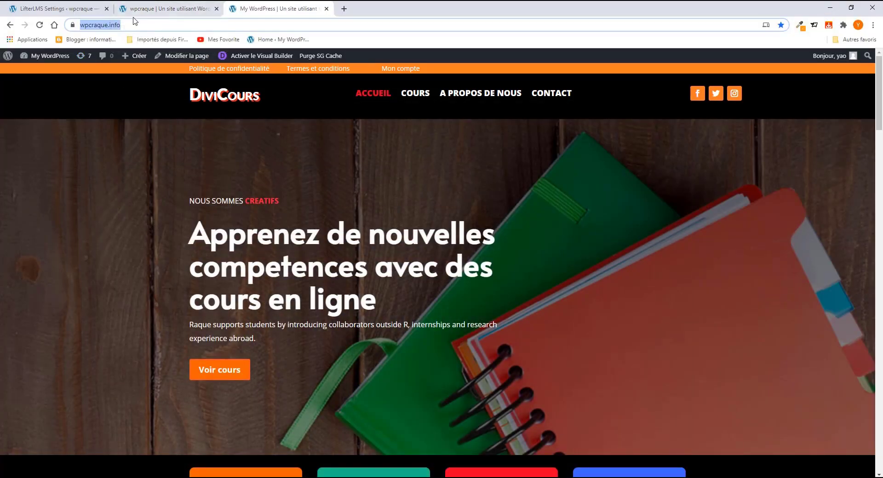
left_click(154, 13)
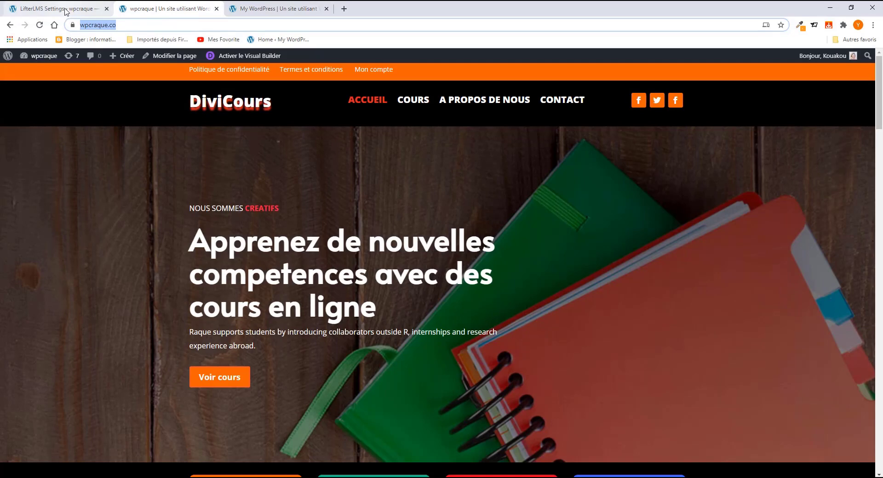
left_click(258, 10)
mouse_move(45, 59)
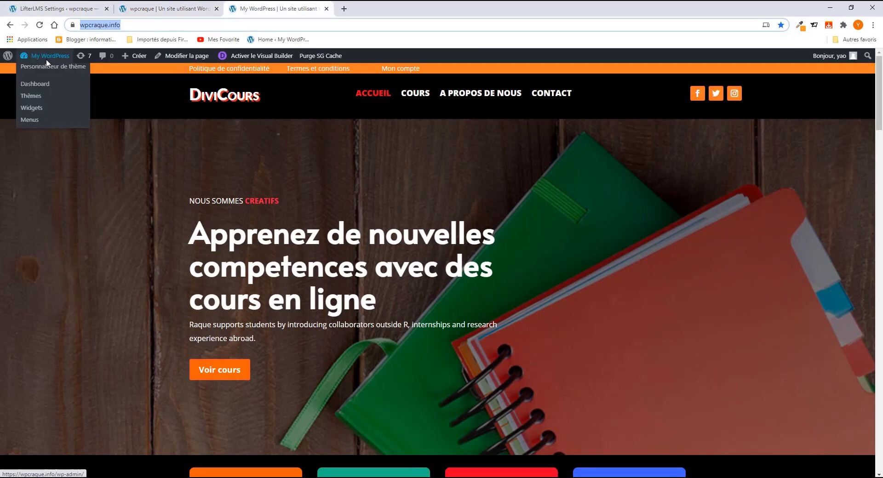
left_click(45, 60)
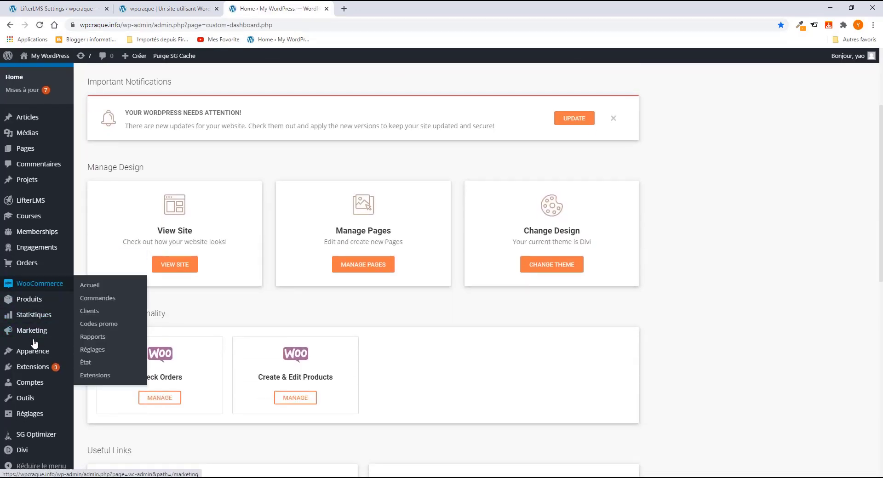
mouse_move(26, 224)
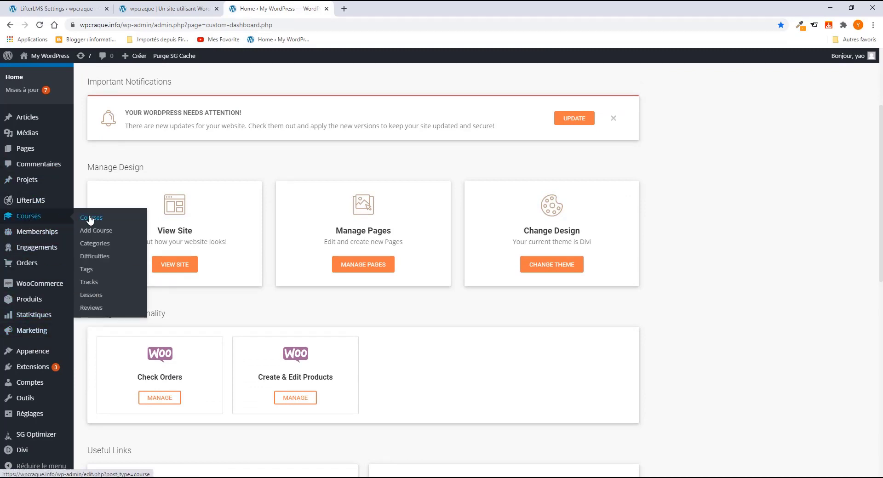
scroll(39, 328, "down", 2)
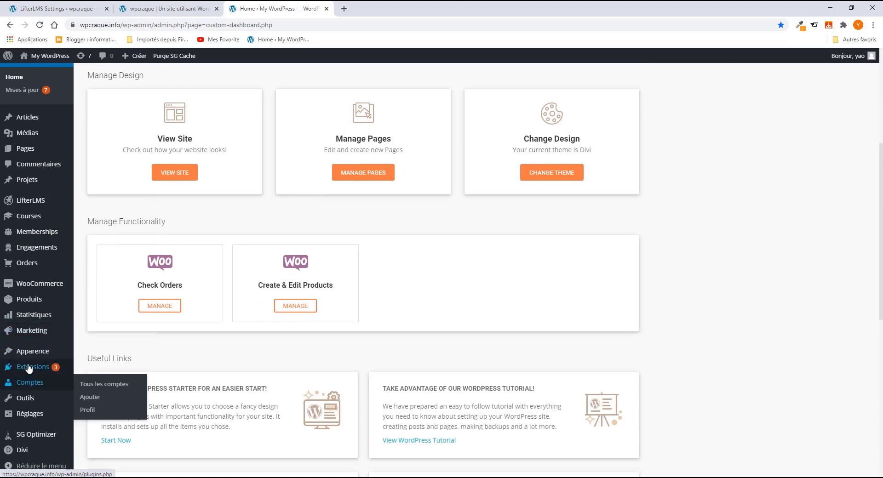
mouse_move(29, 360)
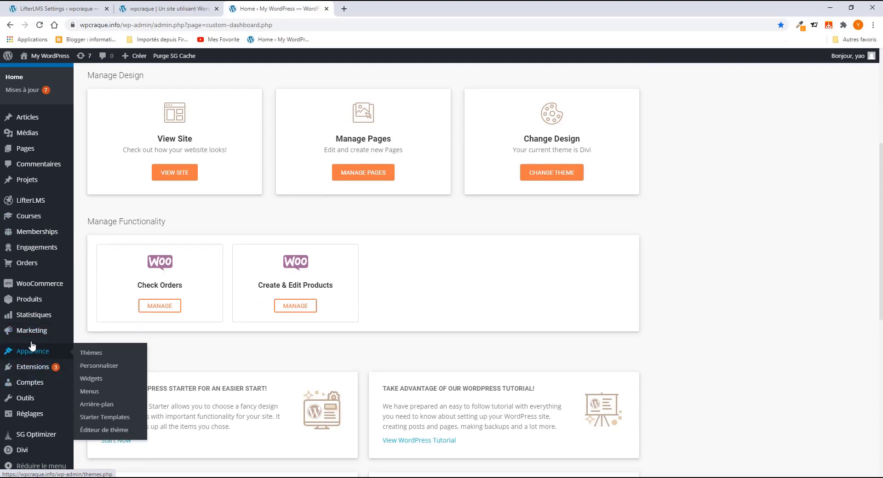
left_click(77, 218)
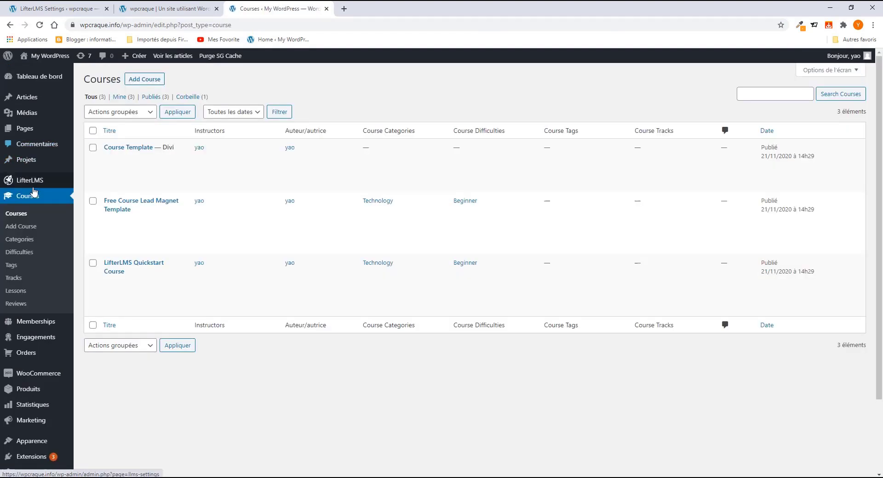
Step: List all pages of the site and view the LifterLMS Student Dashboard page in a new browser tab
mouse_move(28, 127)
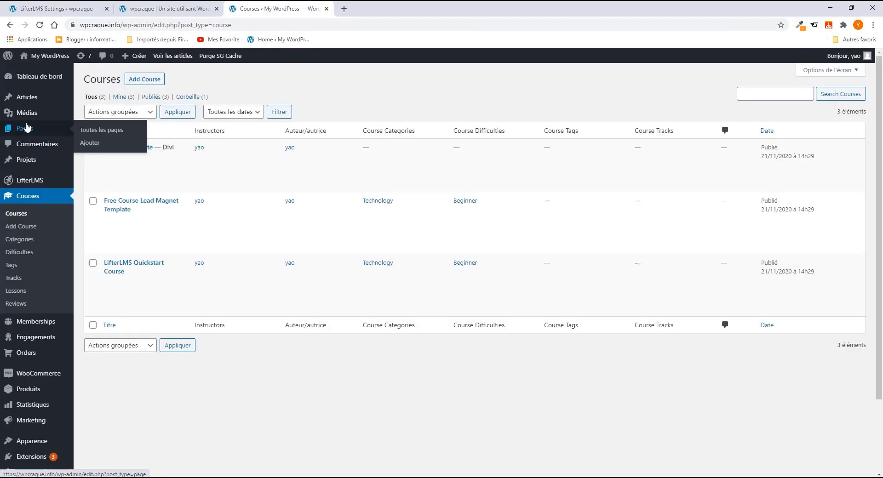
left_click(107, 132)
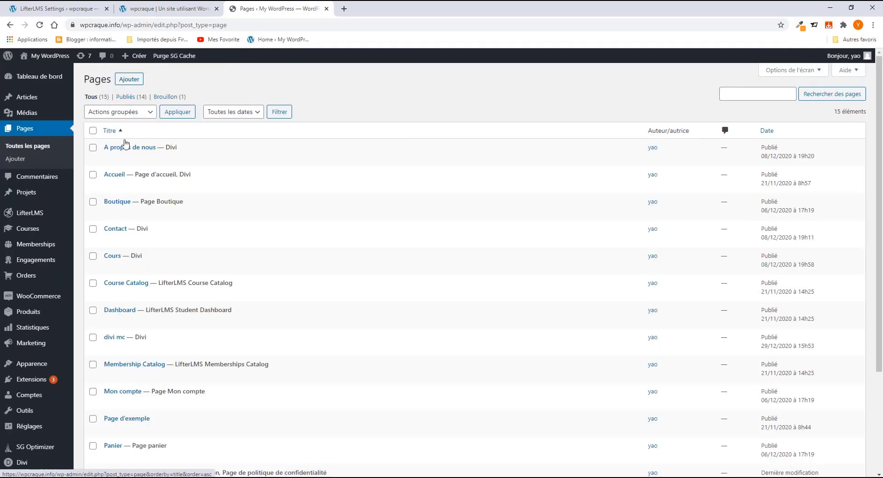
scroll(157, 324, "down", 2)
mouse_move(122, 234)
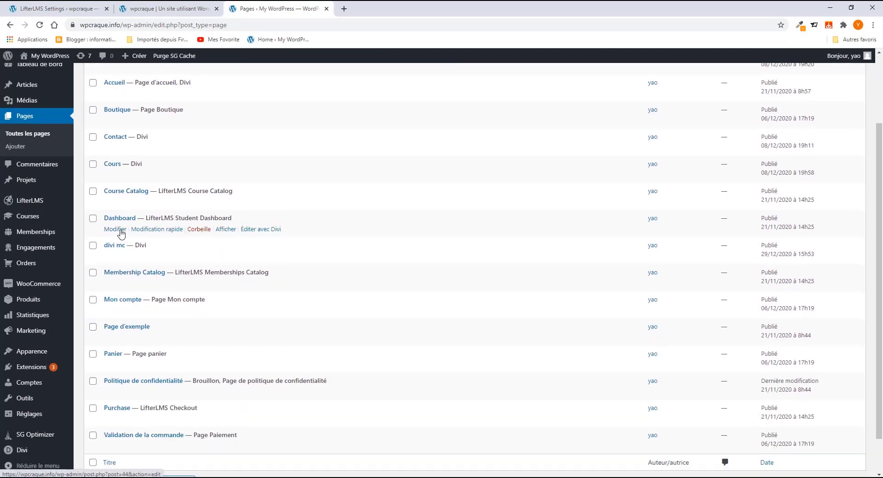
right_click(225, 229)
key("Escape")
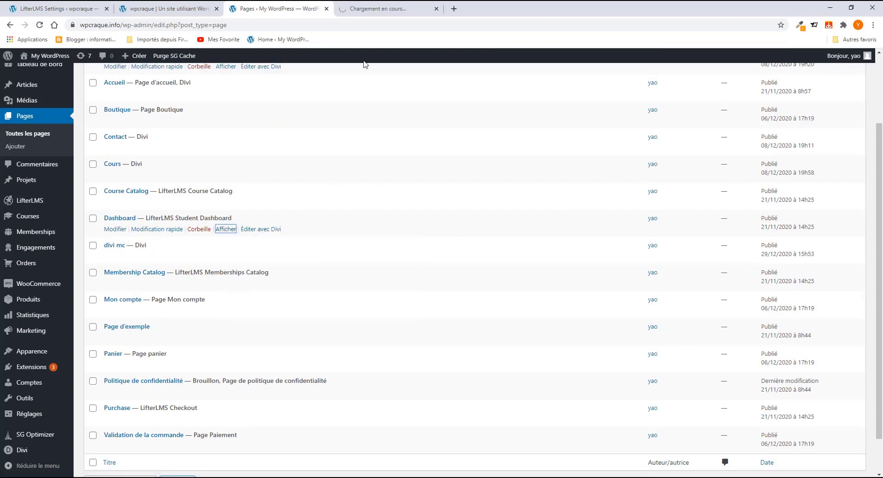
left_click(382, 9)
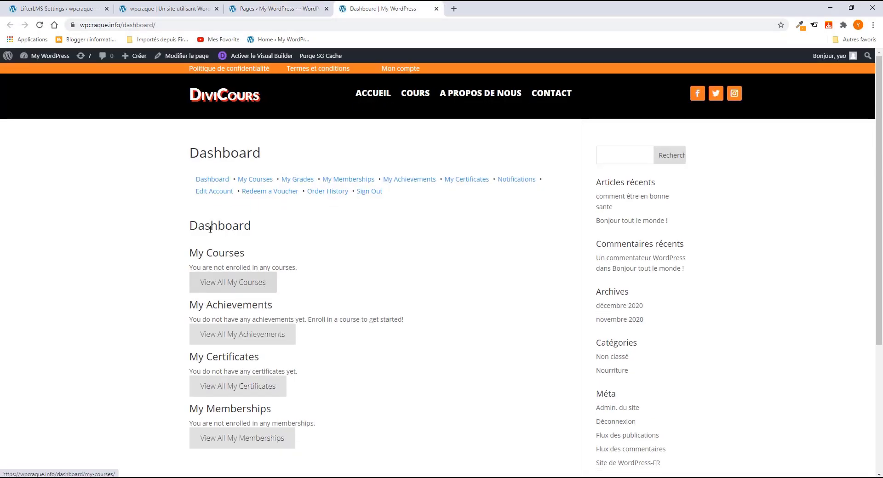
Step: Copy the full web address of the student Dashboard page
left_click(78, 25)
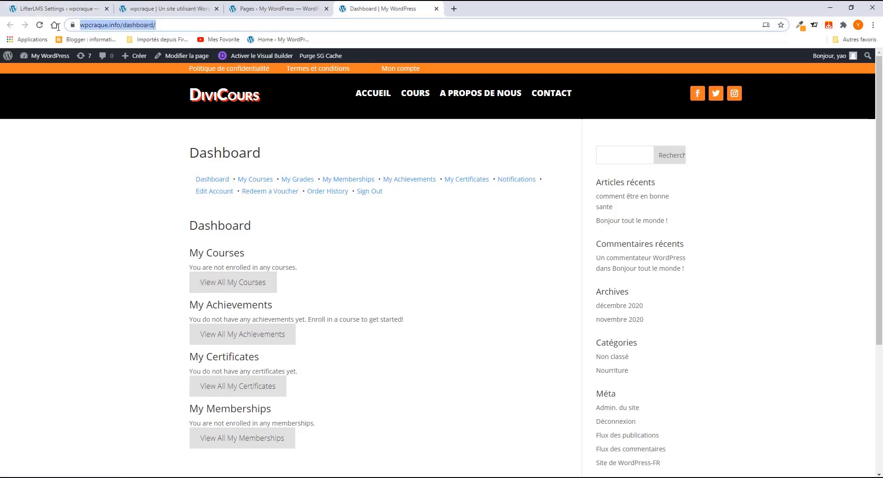
right_click(121, 28)
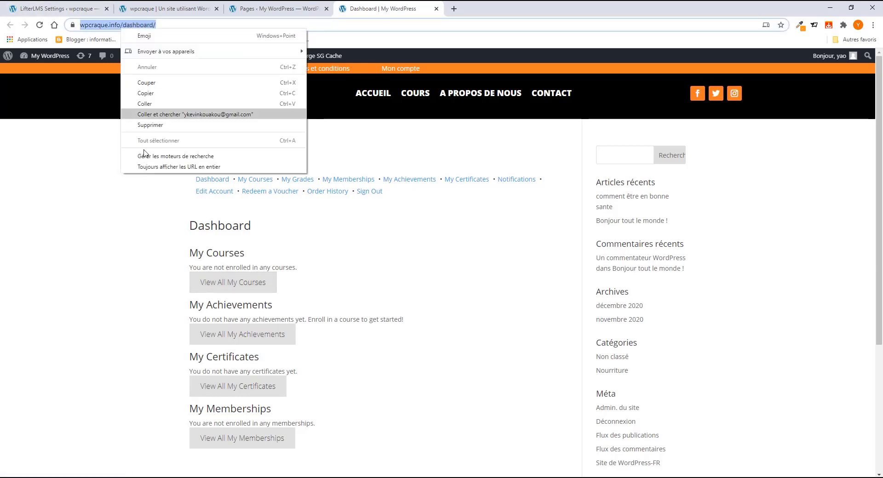
left_click(144, 92)
Step: Return to the site's admin and open the global header (En-tête global) for editing in the Divi Theme Builder
left_click(276, 8)
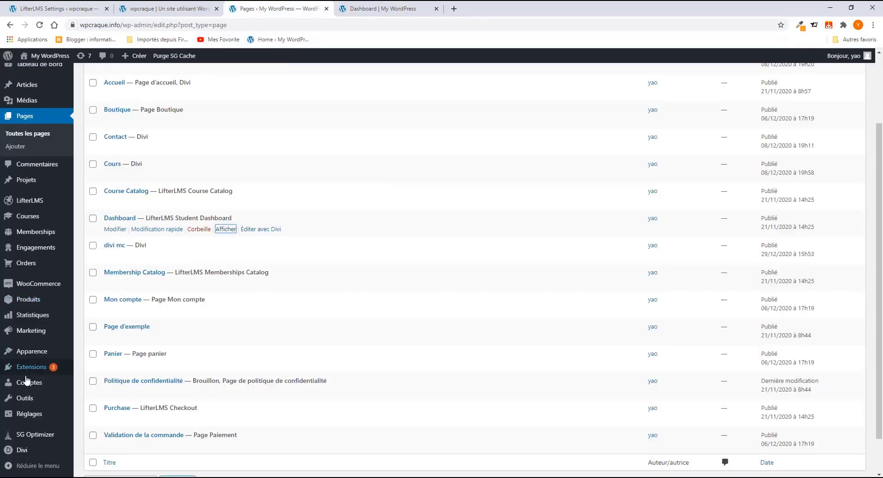
scroll(19, 455, "down", 1)
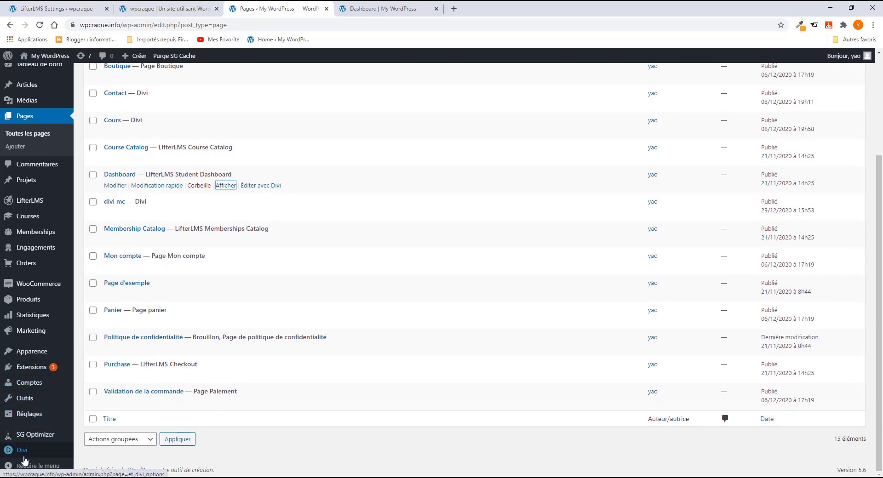
mouse_move(23, 453)
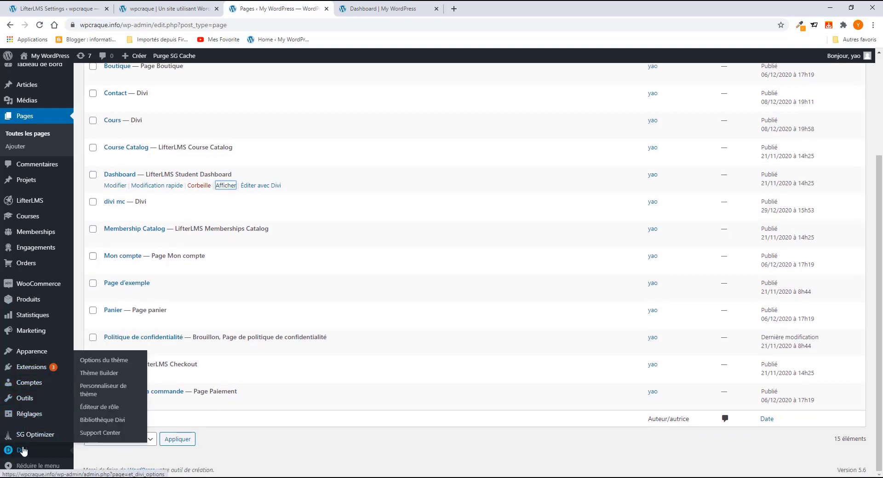
left_click(102, 375)
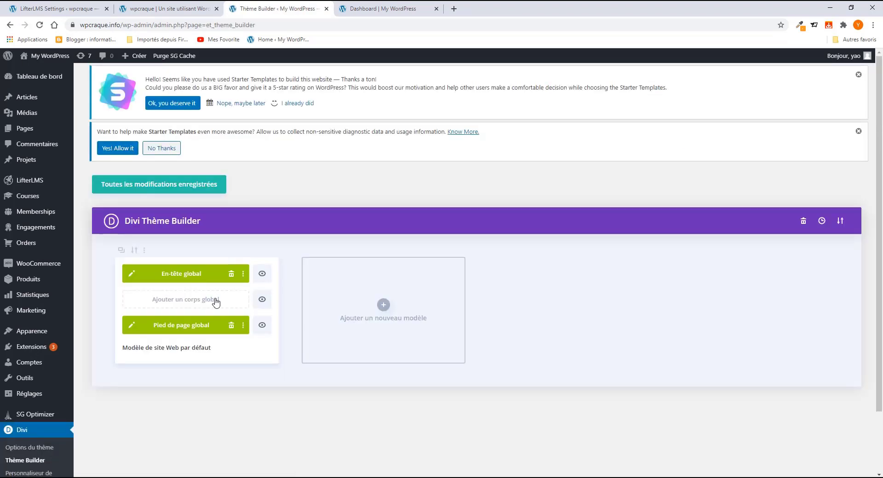
left_click(132, 276)
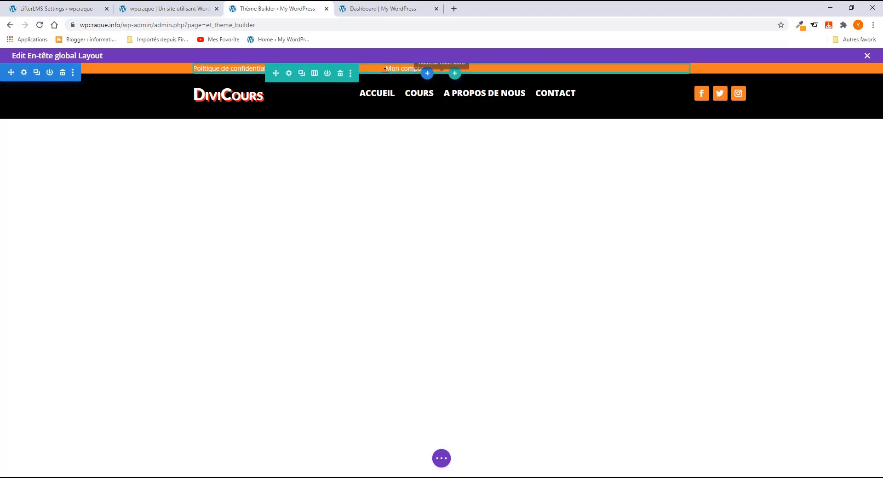
left_click_drag(388, 70, 390, 84)
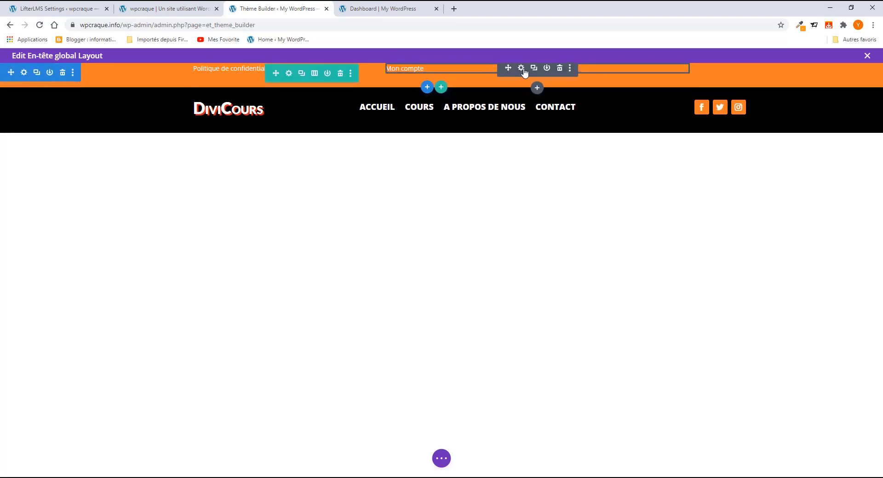
left_click(524, 72)
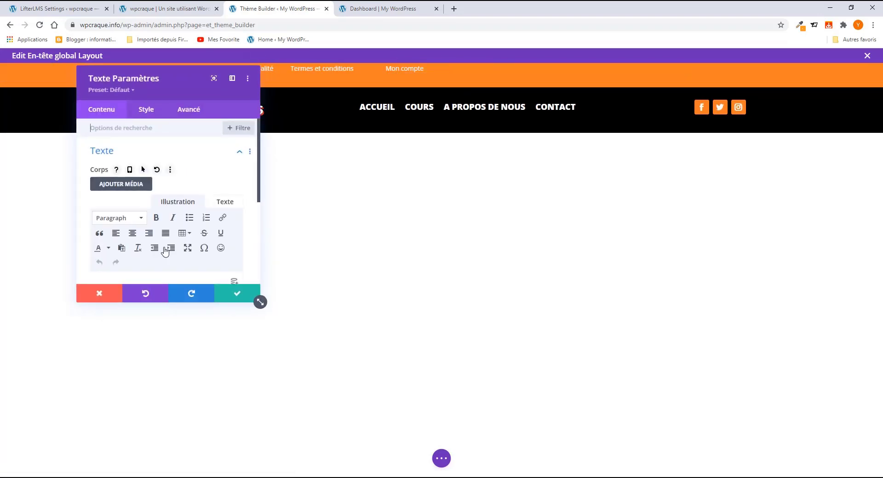
scroll(147, 179, "down", 3)
scroll(144, 214, "up", 2)
scroll(131, 211, "down", 1)
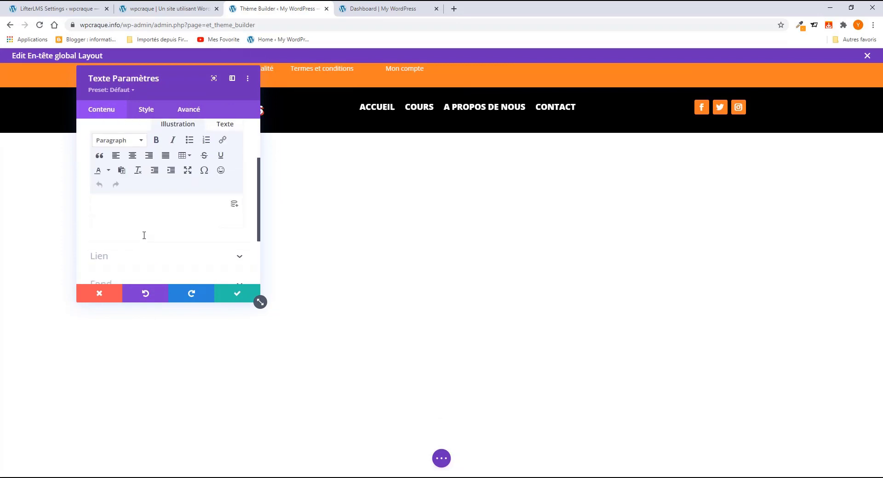
left_click(128, 219)
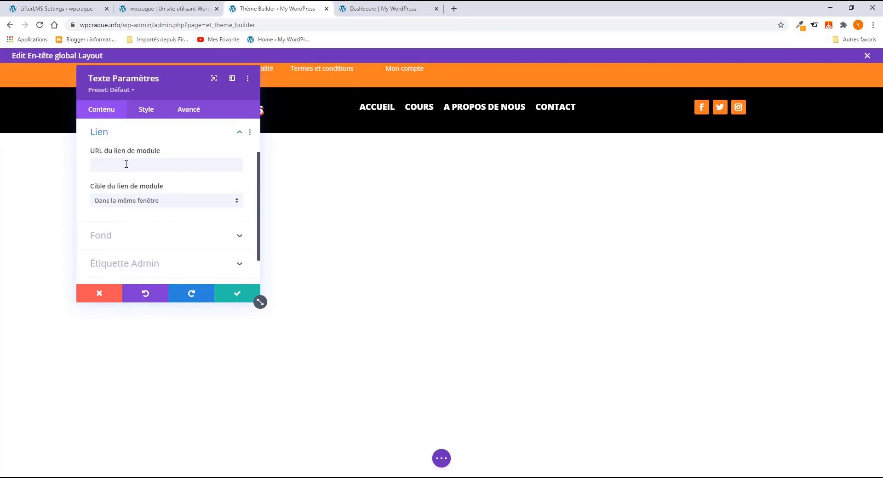
left_click(125, 162)
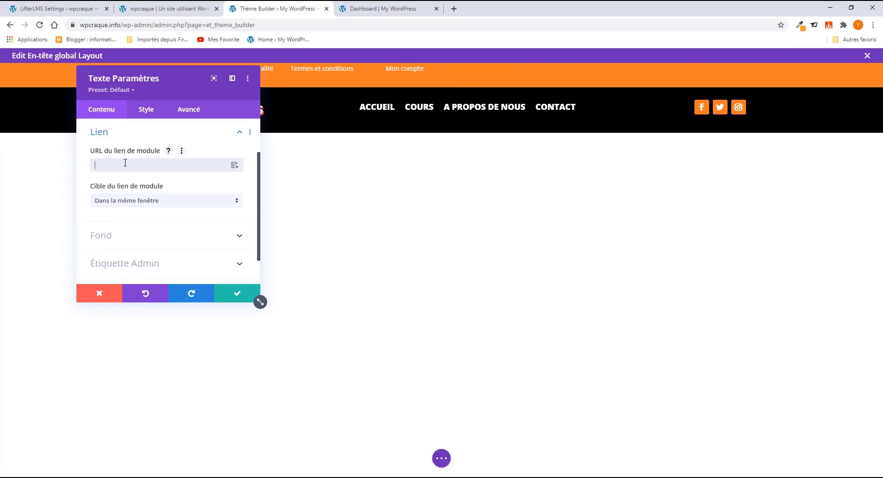
key("ctrl+v")
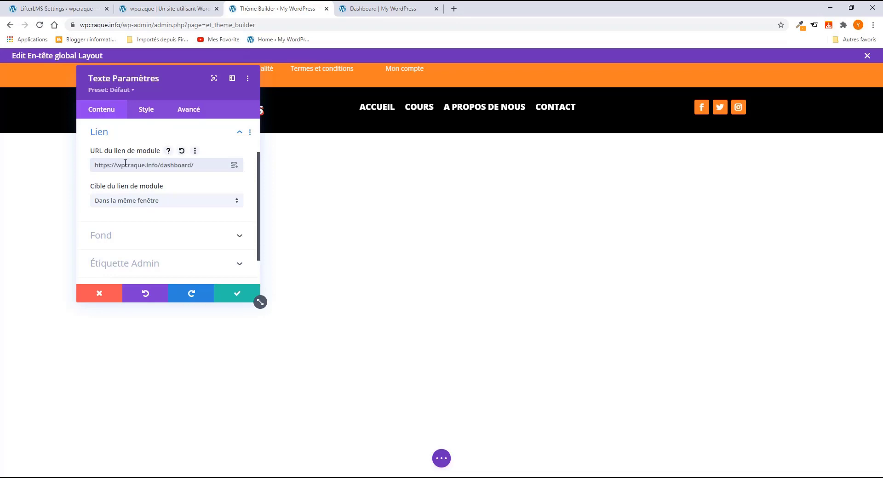
left_click(237, 297)
Step: Reduce the height of the header's orange top bar so it fits closely around its links
mouse_move(381, 79)
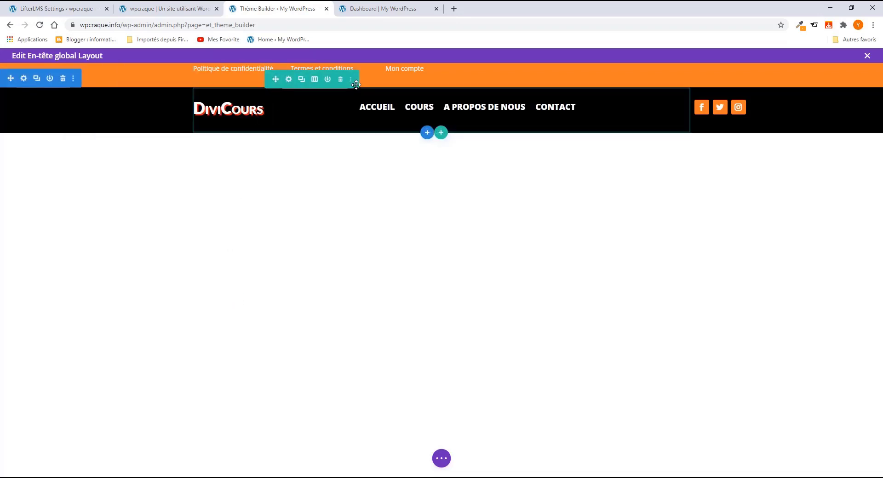
left_click_drag(383, 75, 384, 69)
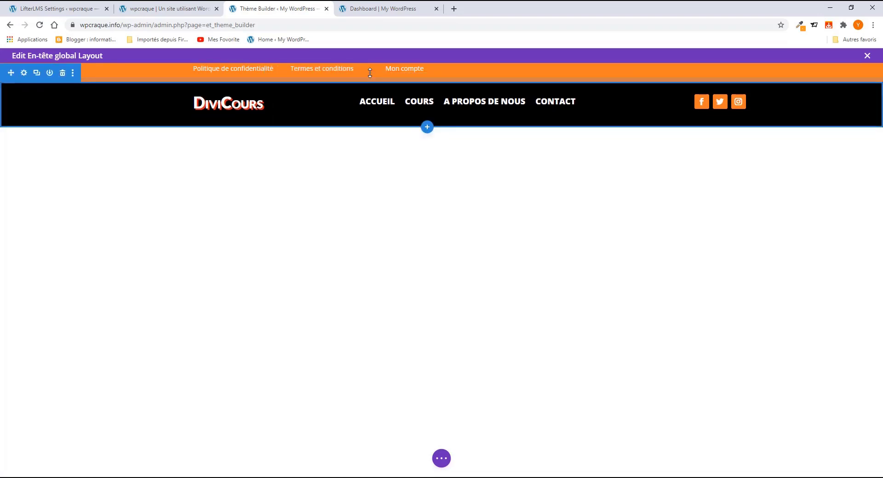
left_click_drag(370, 78, 370, 72)
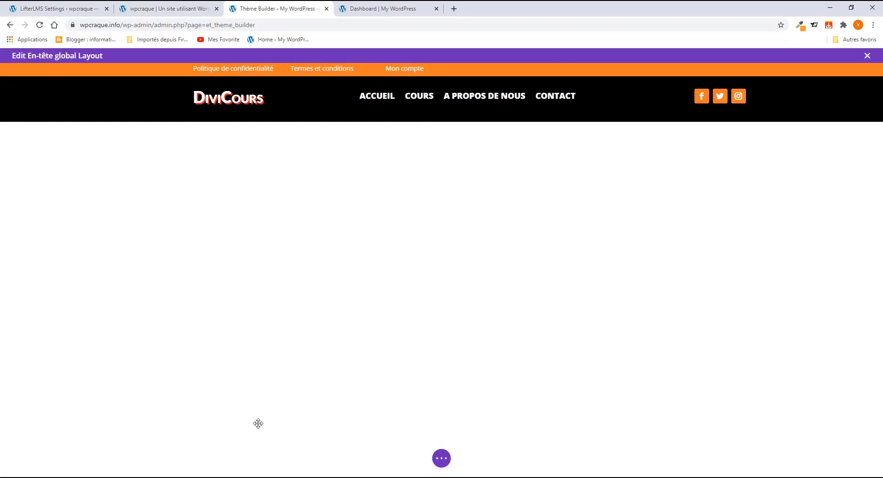
Step: Save the global header layout, leave its editor and return to the private window with the LifterLMS Quickstart Course
left_click(441, 458)
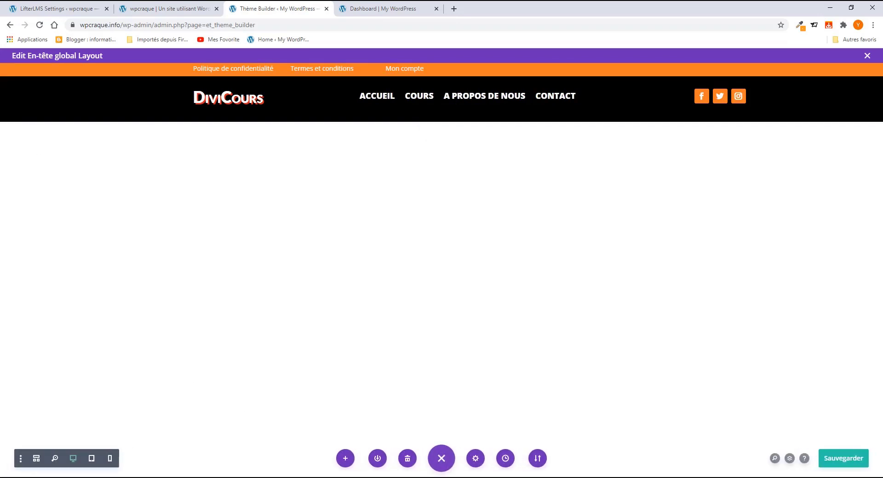
left_click(845, 461)
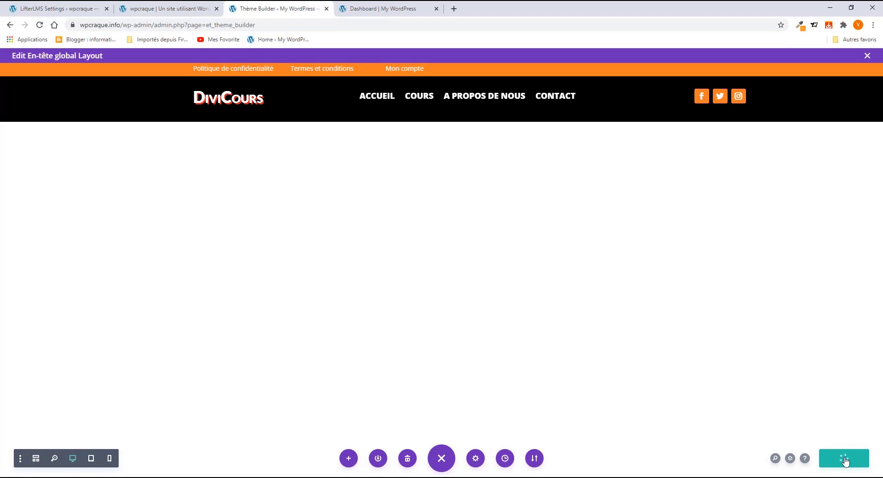
left_click(10, 25)
left_click(159, 188)
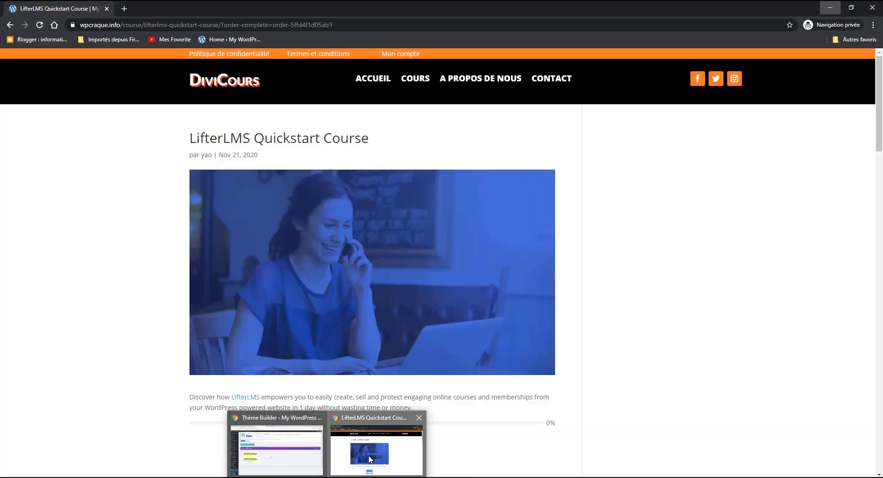
Step: Reload the course page in the private window, follow the header's Mon compte link and look through the student dashboard's sections
left_click(376, 441)
left_click(39, 25)
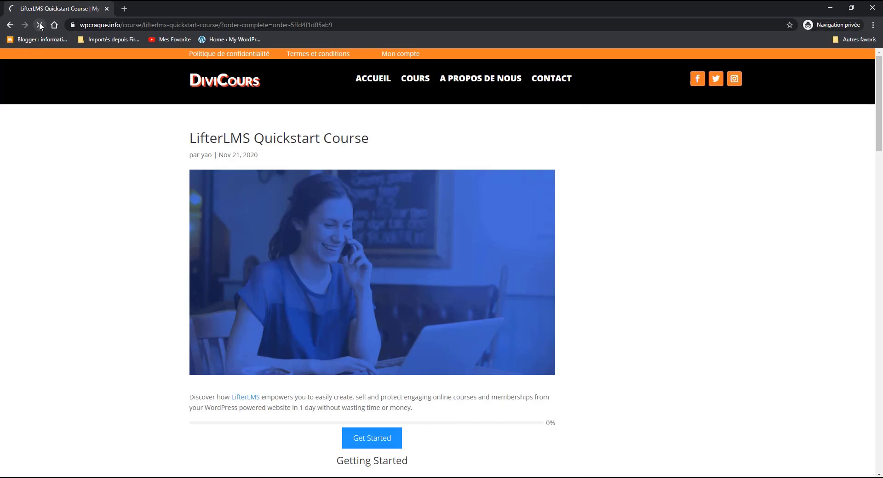
left_click(402, 55)
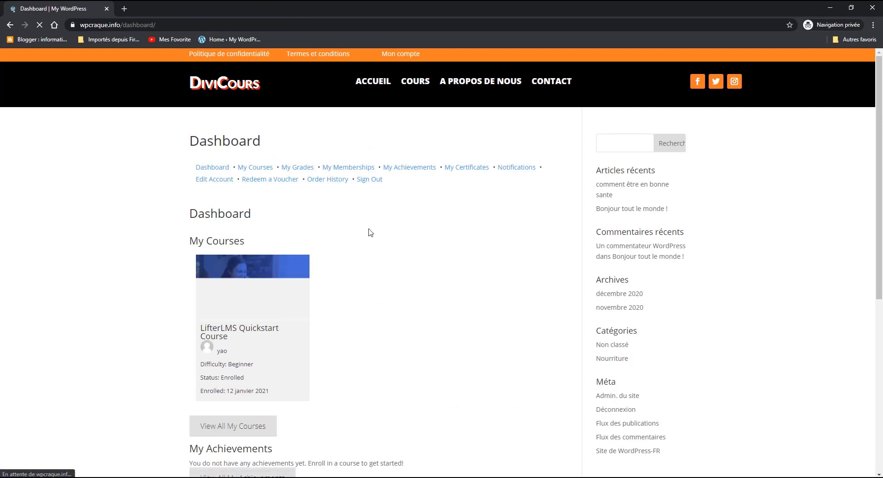
scroll(359, 263, "down", 5)
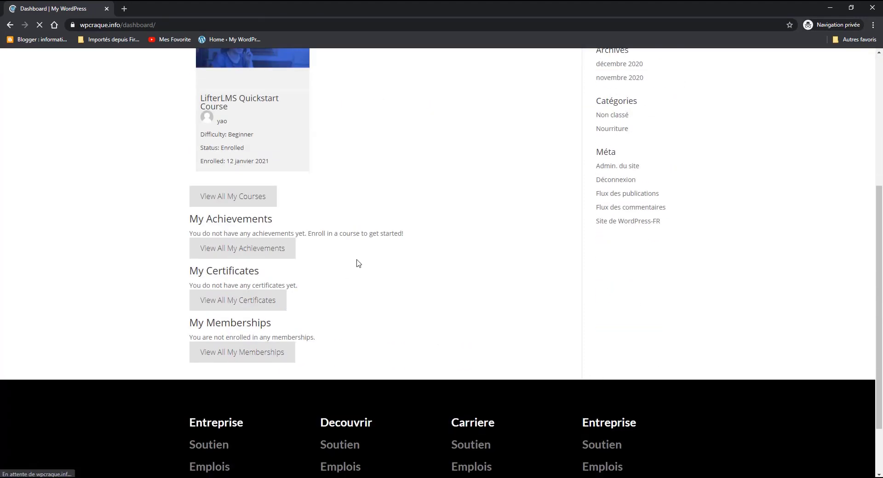
scroll(349, 270, "up", 10)
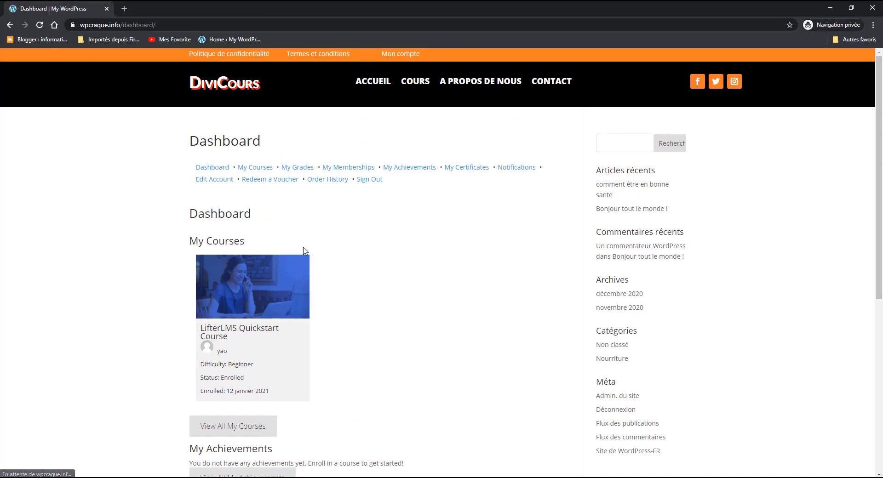
scroll(223, 352, "down", 2)
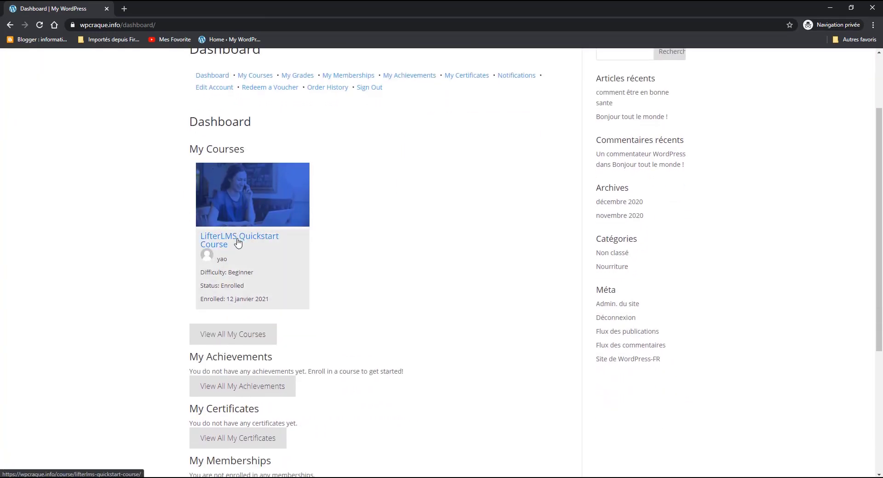
scroll(232, 296, "down", 4)
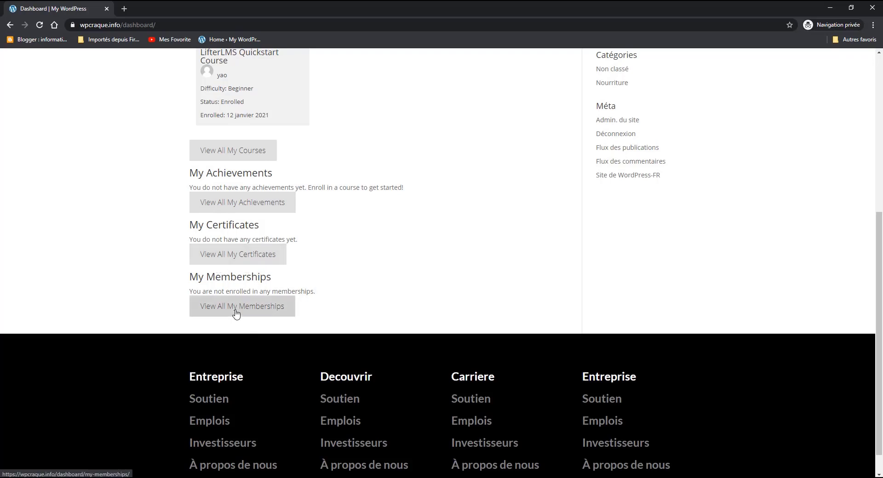
scroll(455, 272, "up", 6)
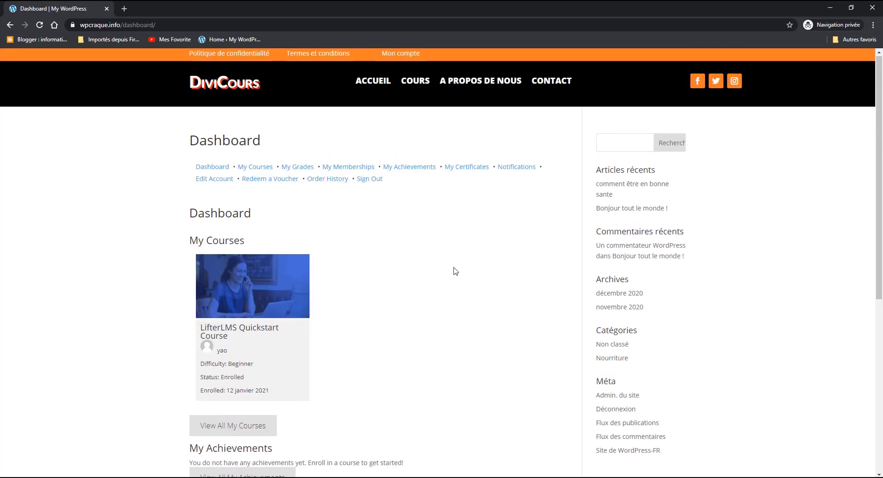
Step: View the My Courses, My Grades and My Memberships pages of the student dashboard
left_click(254, 170)
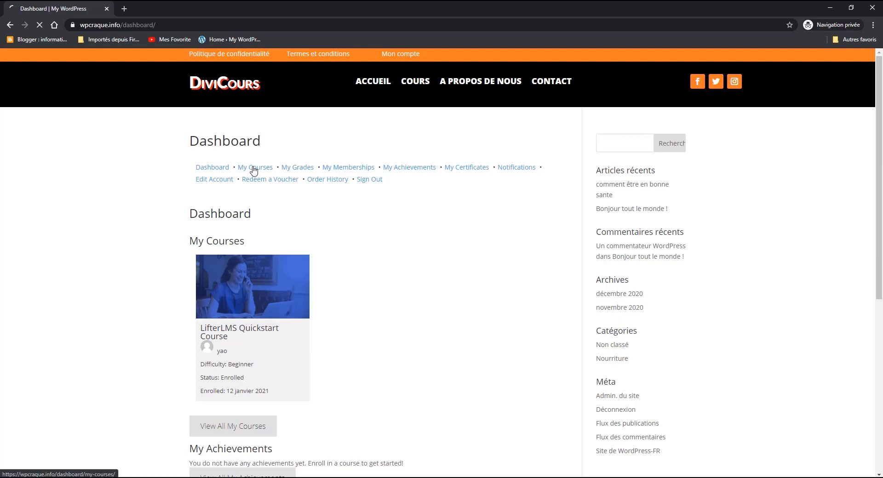
left_click(303, 170)
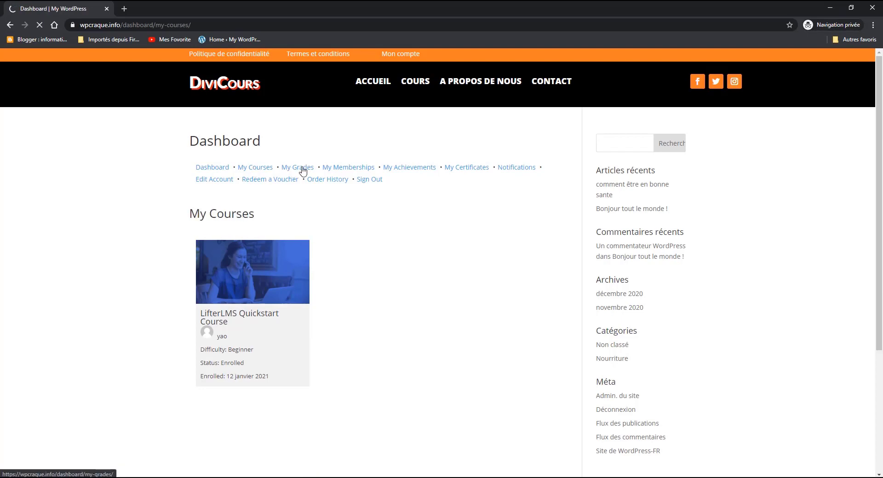
left_click(338, 173)
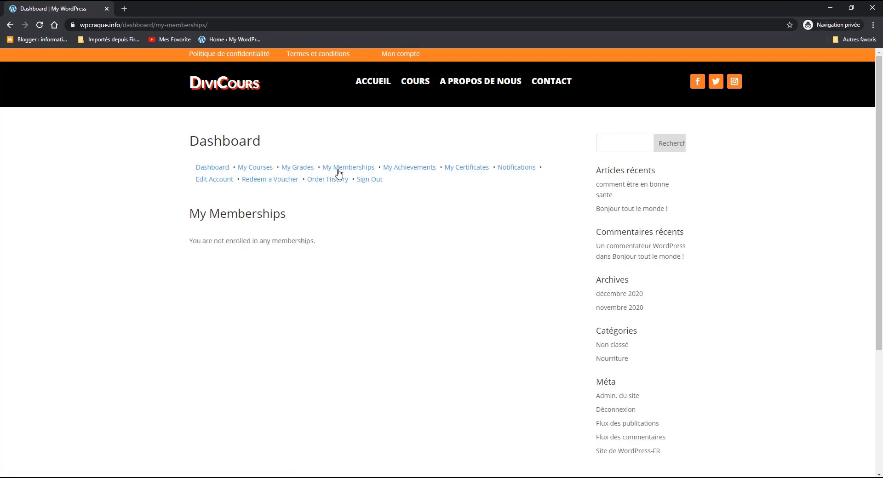
Step: Return to the wpcraque.info admin and open the Accounts section of the LifterLMS settings
left_click(830, 7)
left_click(293, 9)
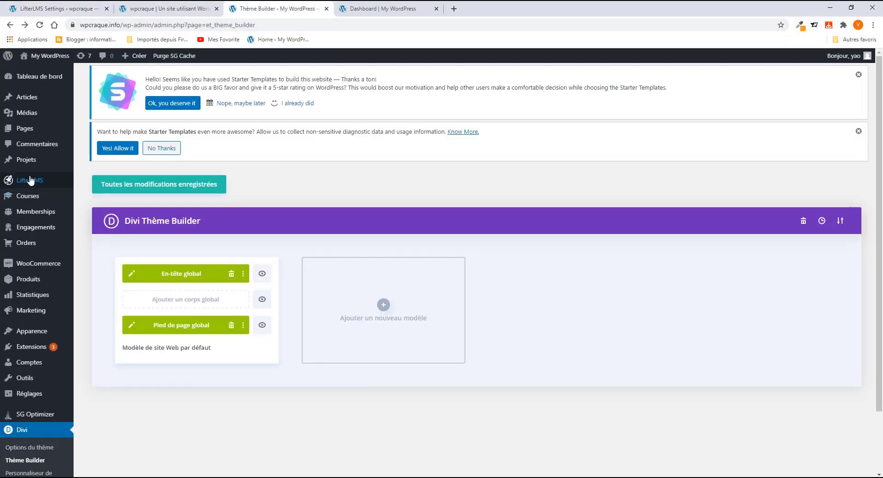
mouse_move(34, 183)
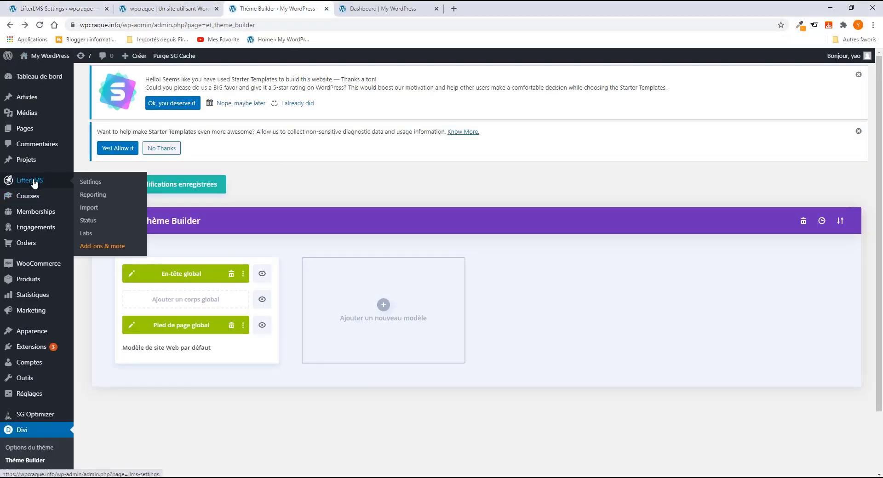
left_click(91, 188)
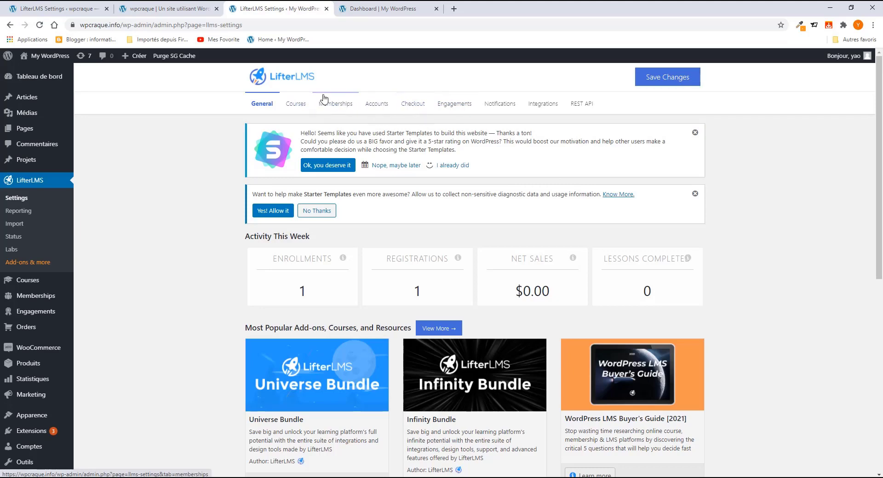
left_click(379, 109)
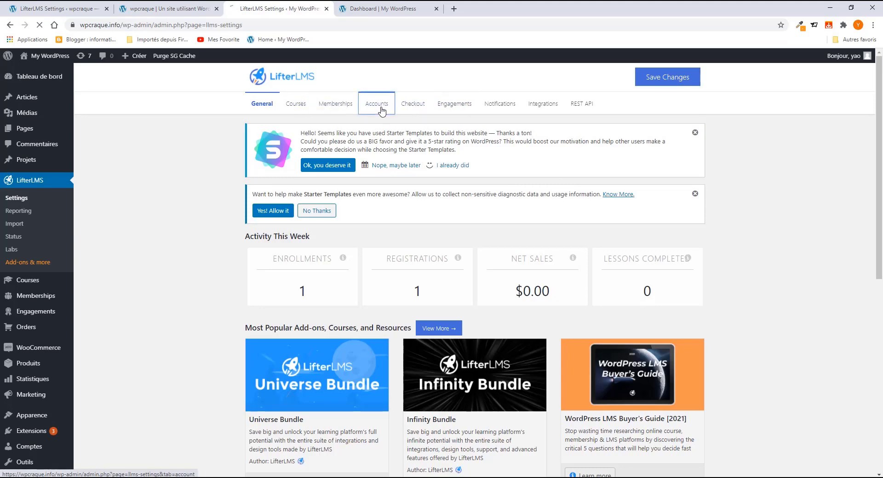
Step: Clear the View Grades endpoint of the student dashboard and save the account settings
scroll(391, 202, "down", 3)
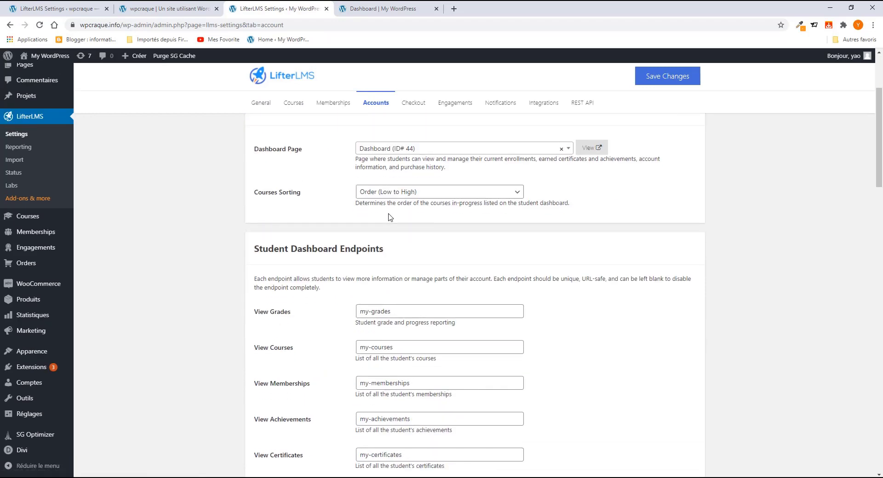
scroll(393, 204, "down", 4)
scroll(393, 183, "up", 2)
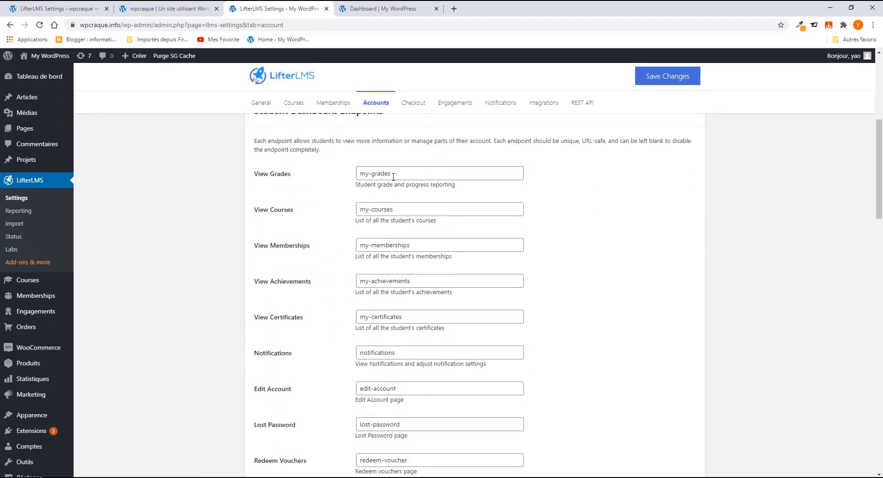
left_click_drag(395, 174, 319, 180)
key("BackSpace")
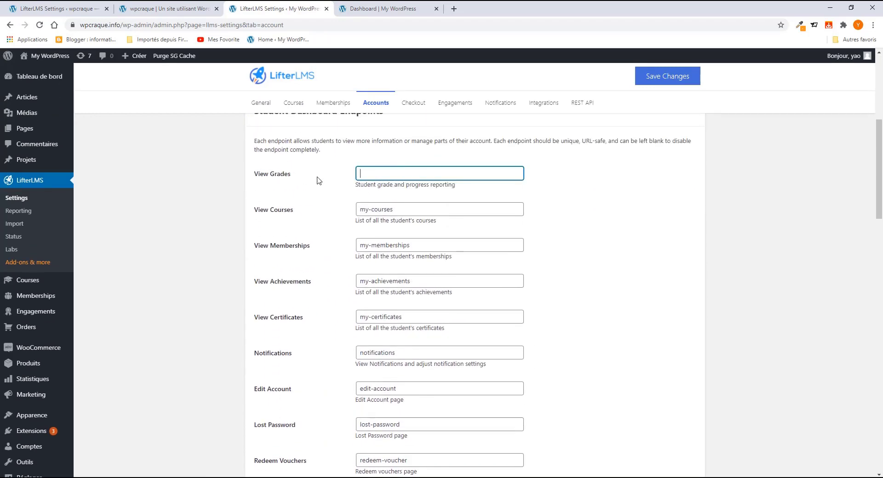
left_click(646, 80)
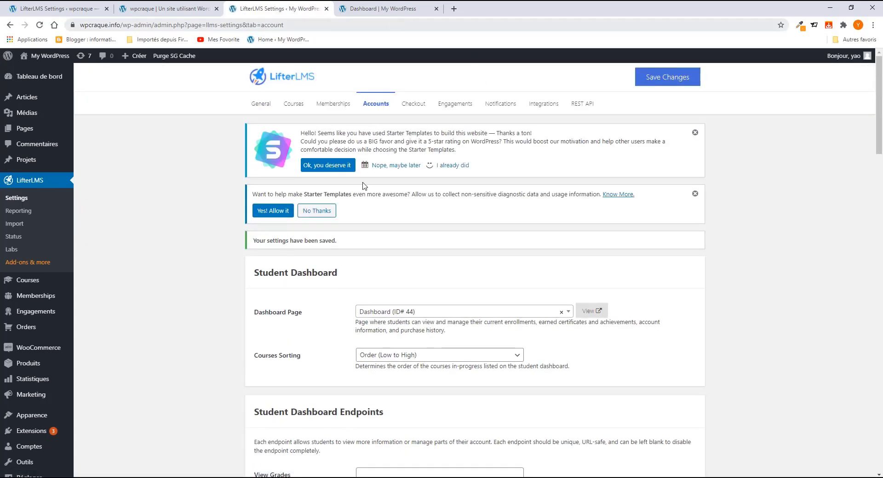
Step: Reload the student dashboard in the private window to check its navigation links, and return to the admin window
left_click(363, 448)
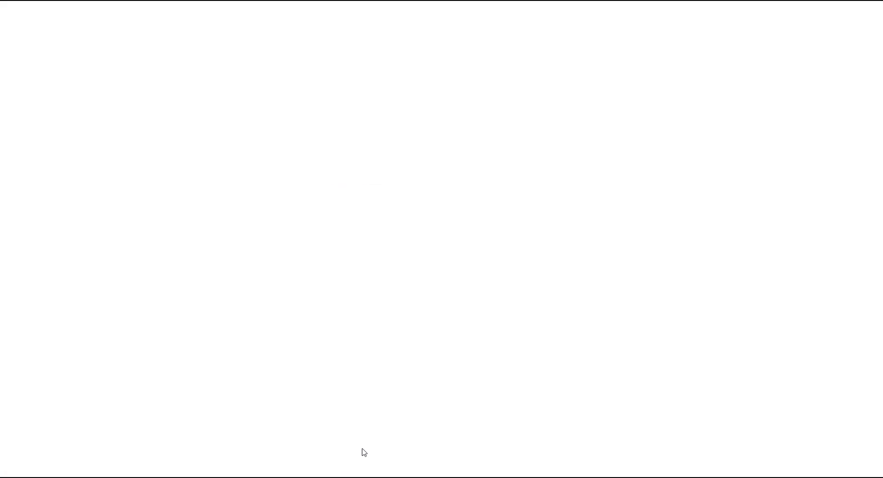
left_click(39, 25)
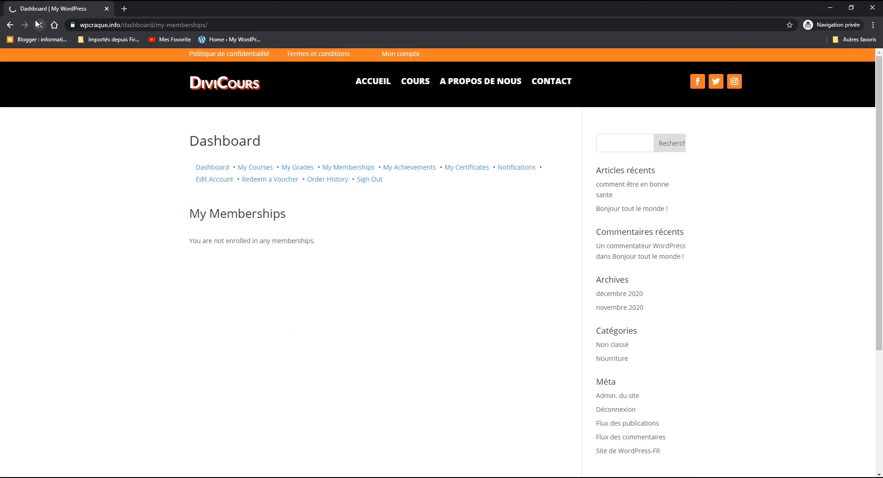
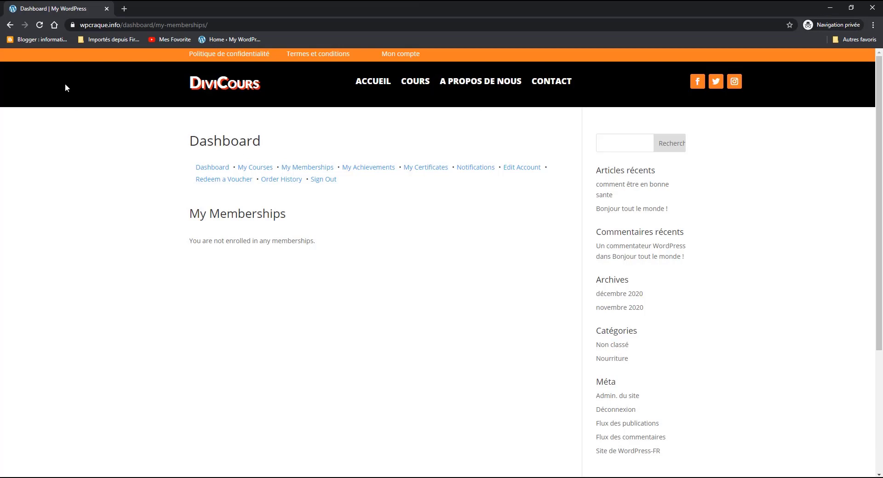
left_click(823, 8)
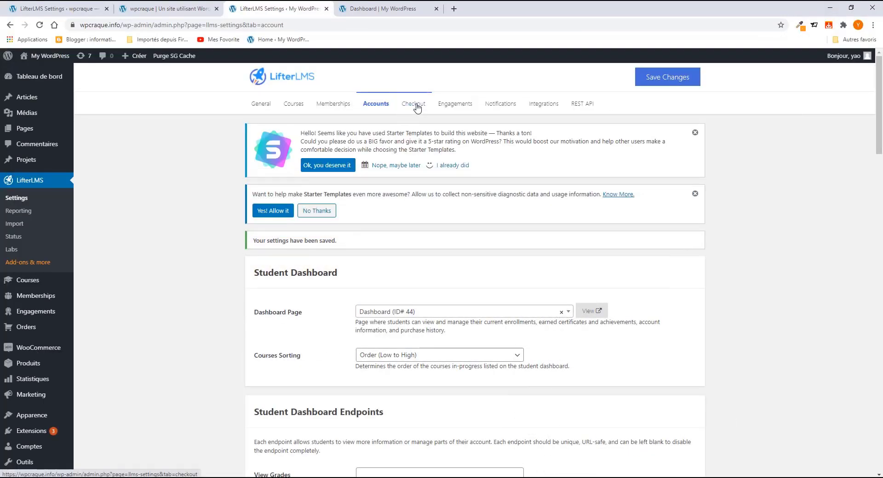
Step: Switch to the wpcraque.co LifterLMS account settings and review the dashboard endpoints and the general information field settings
key("ctrl+1")
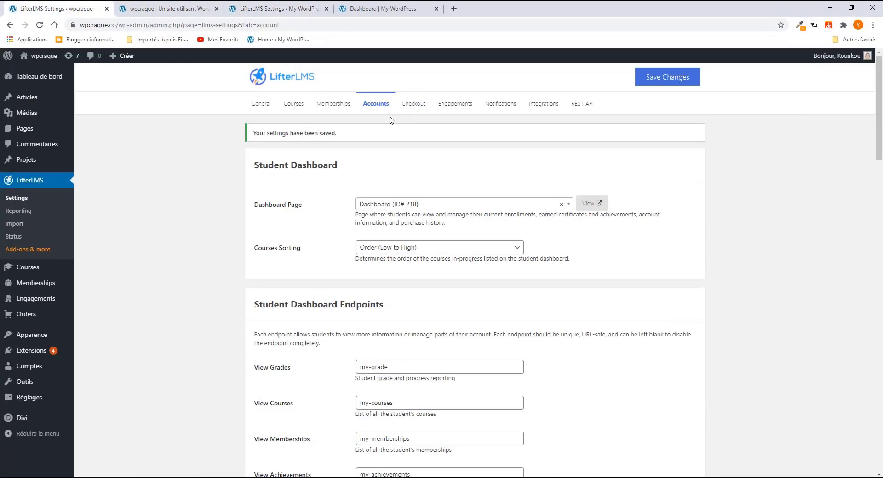
scroll(392, 279, "down", 12)
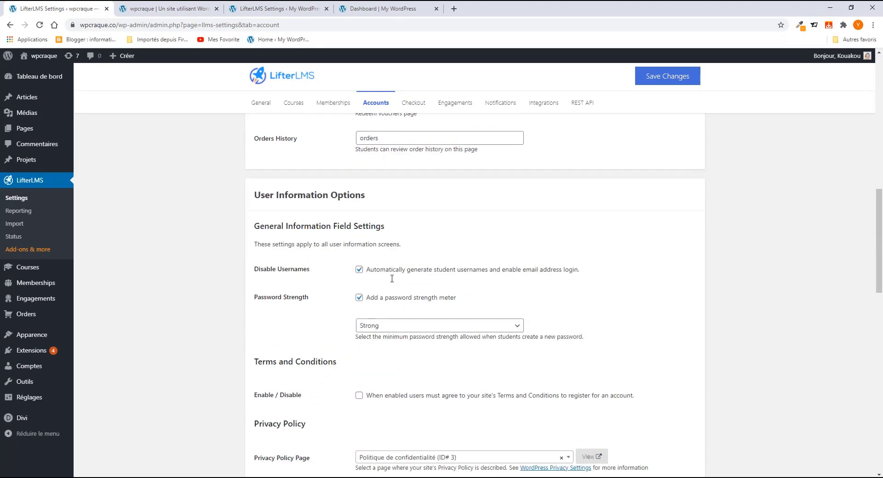
scroll(388, 267, "up", 3)
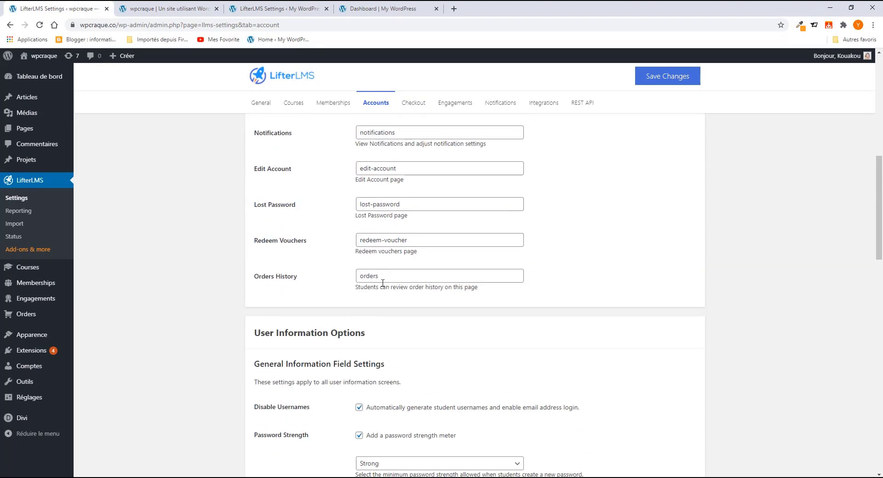
scroll(383, 288, "down", 2)
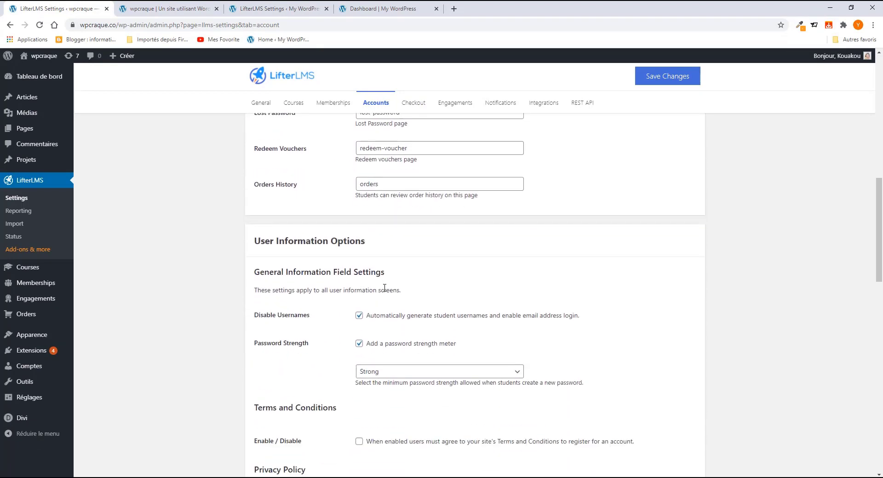
scroll(384, 288, "up", 1)
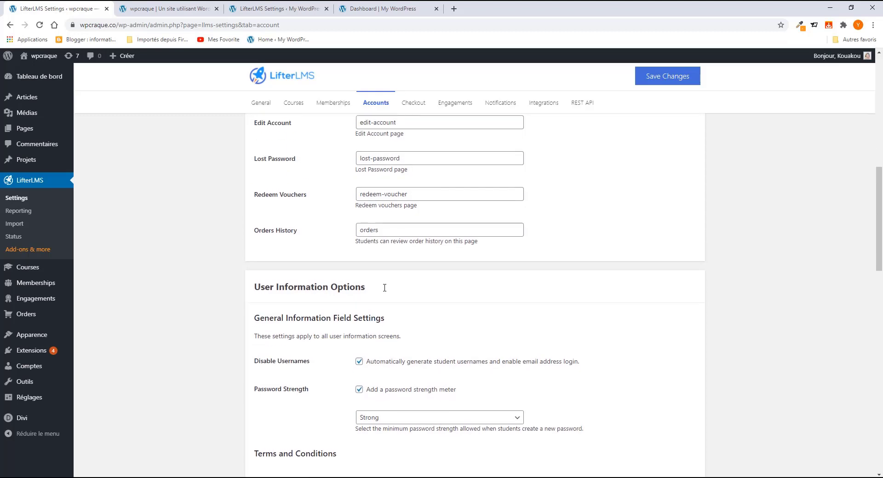
scroll(384, 287, "down", 3)
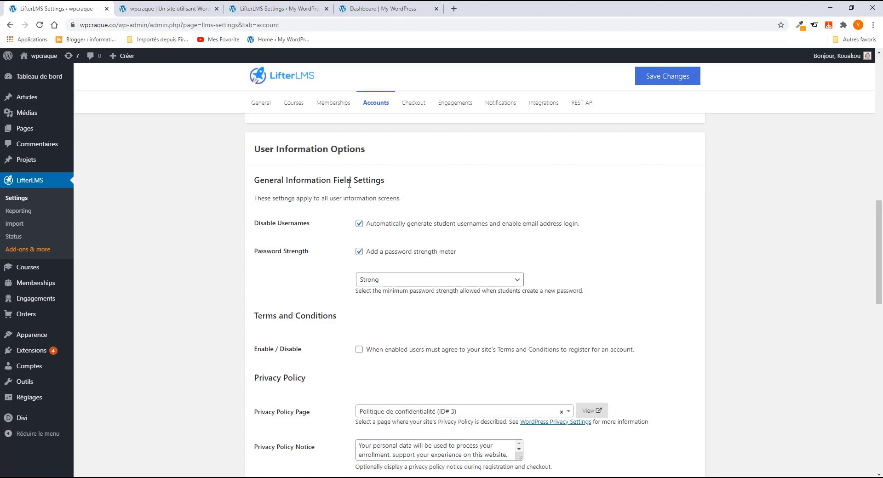
scroll(376, 203, "down", 1)
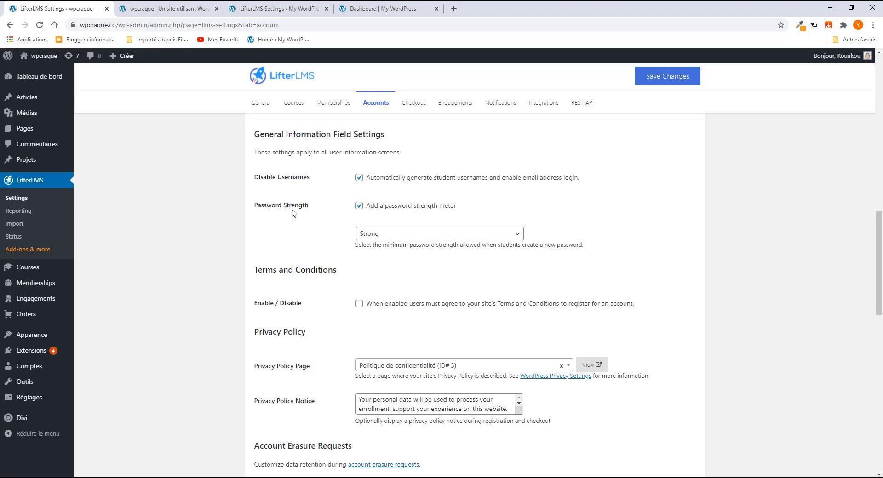
Step: Try Weak as the minimum password strength for students and set it back to Strong
left_click(378, 235)
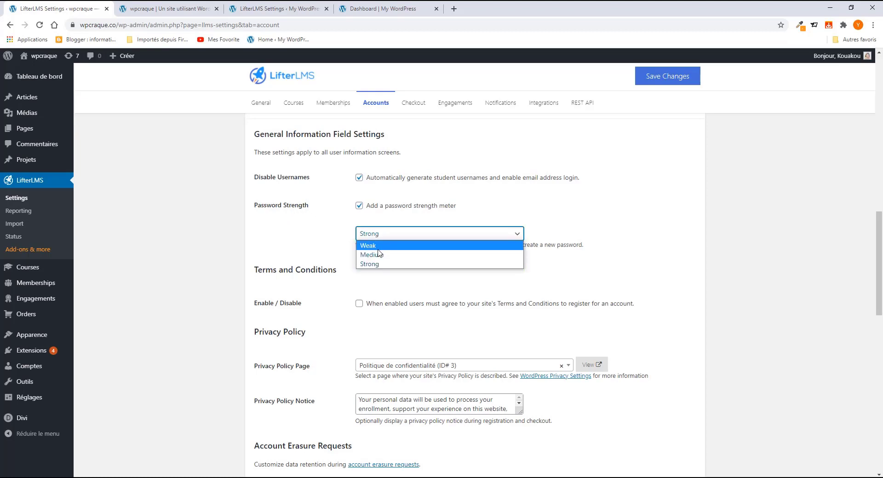
left_click(377, 245)
left_click(379, 237)
left_click(367, 263)
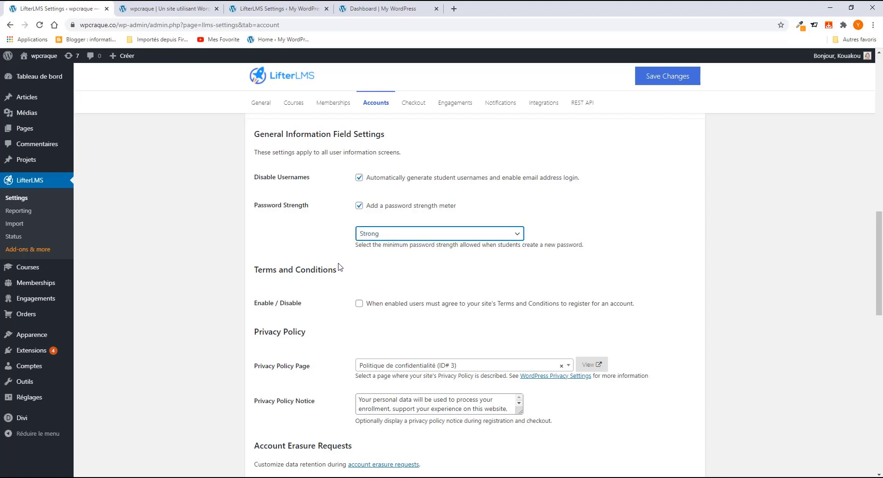
Step: Enable the Terms and Conditions agreement for account registration and browse the pages available as Terms and Conditions Page
scroll(340, 265, "down", 2)
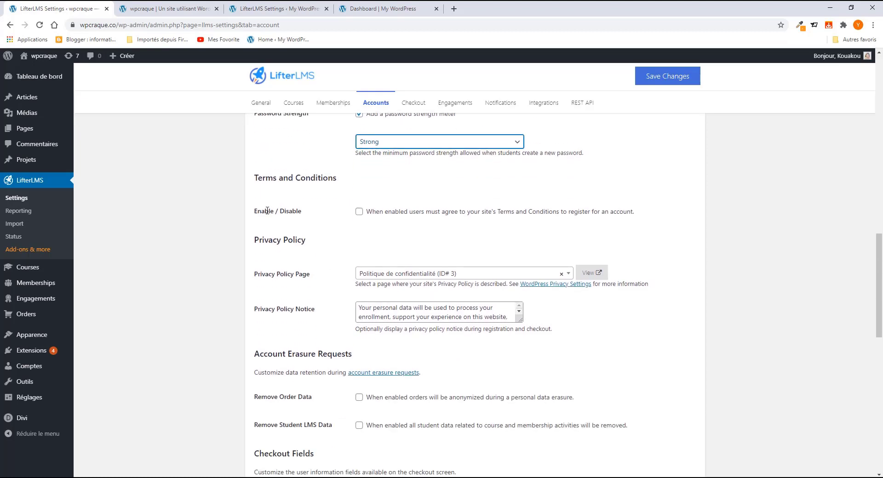
left_click(358, 212)
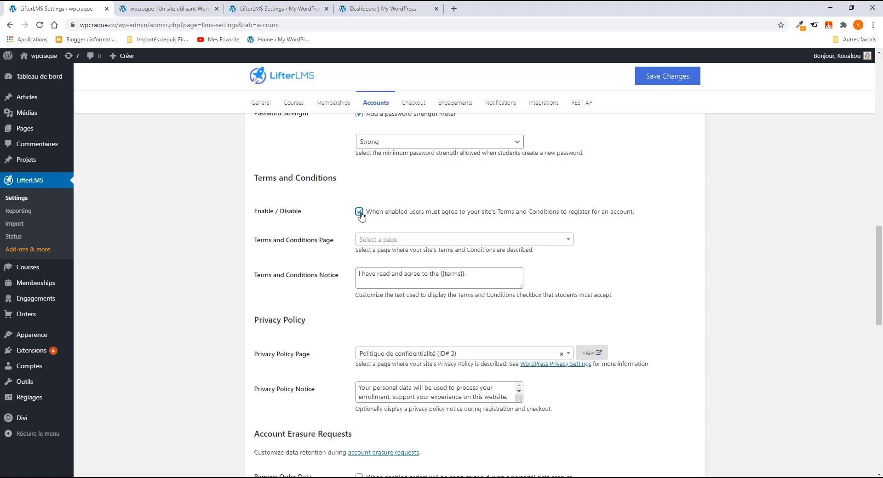
left_click(387, 242)
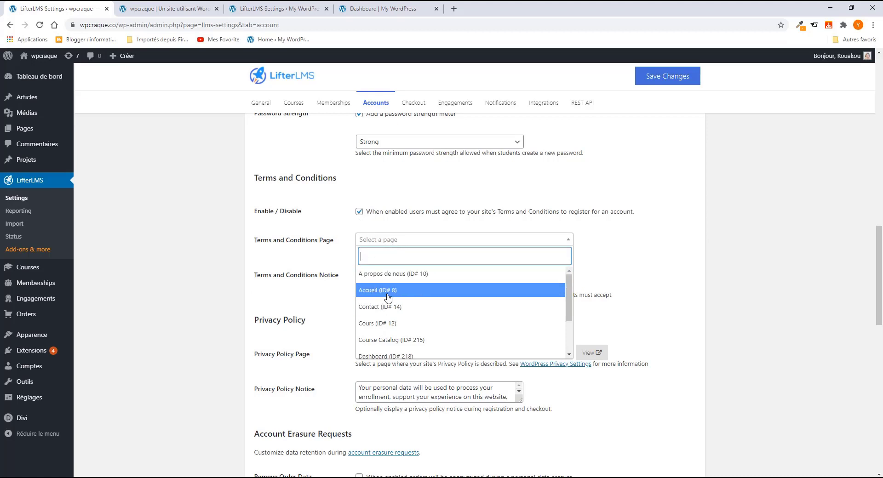
mouse_move(29, 138)
scroll(401, 299, "down", 3)
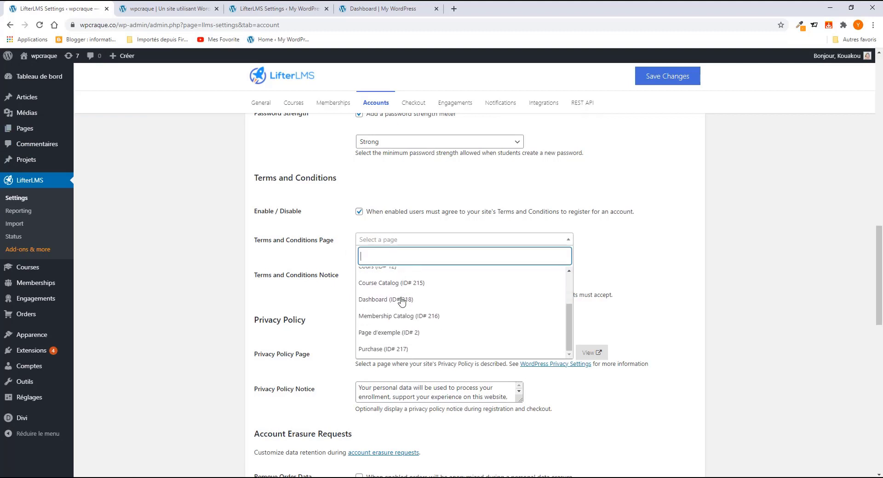
left_click(376, 245)
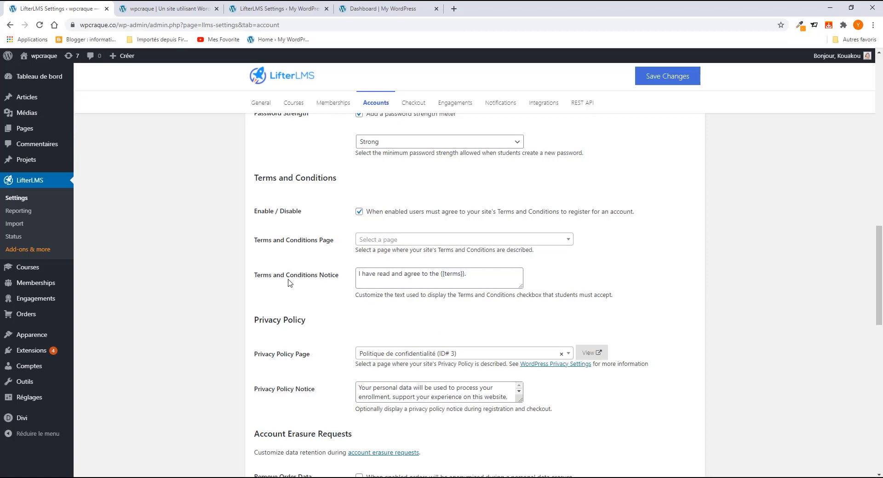
Step: Examine the Terms and Conditions Notice text that students must accept, up to the {{terms}} placeholder
triple_click(328, 279)
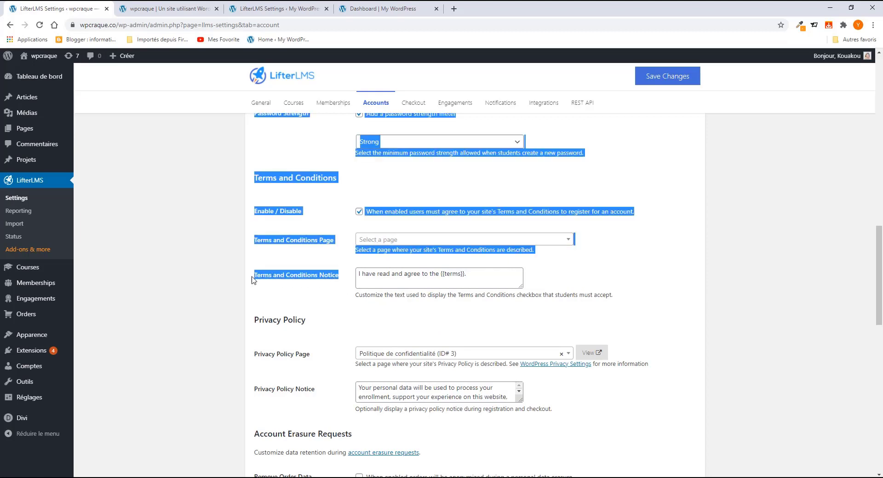
left_click(366, 278)
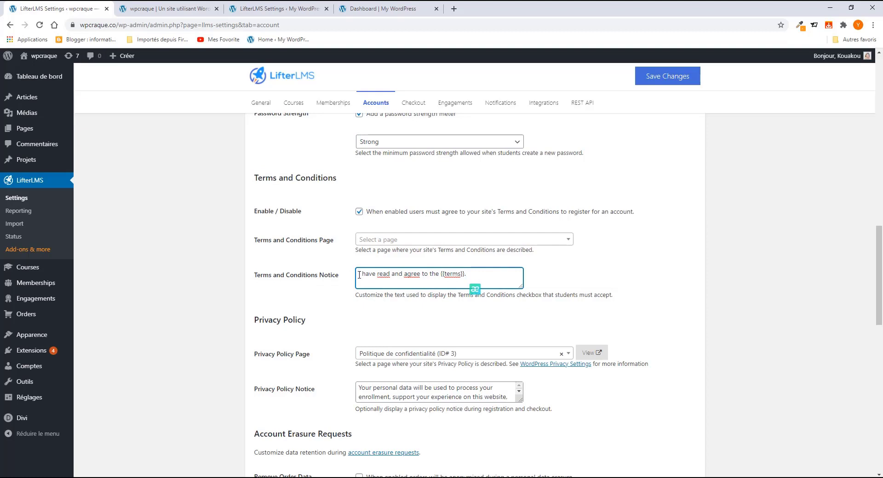
left_click_drag(359, 275, 439, 276)
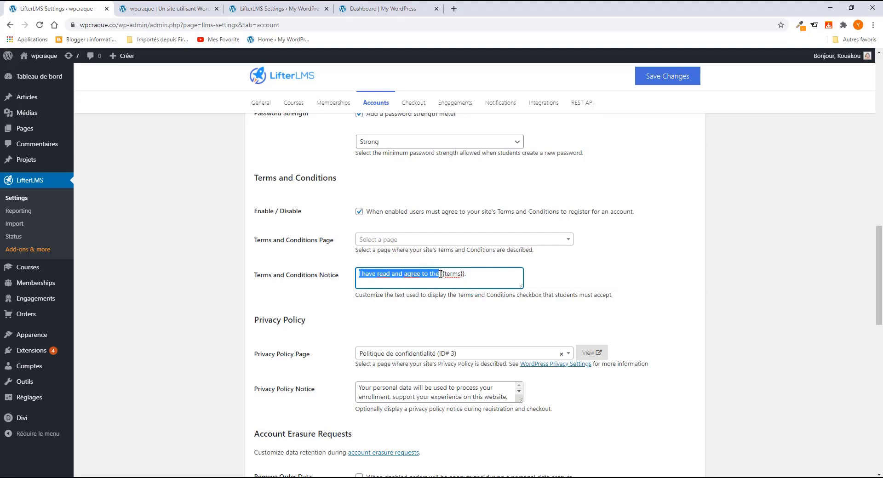
left_click(375, 274)
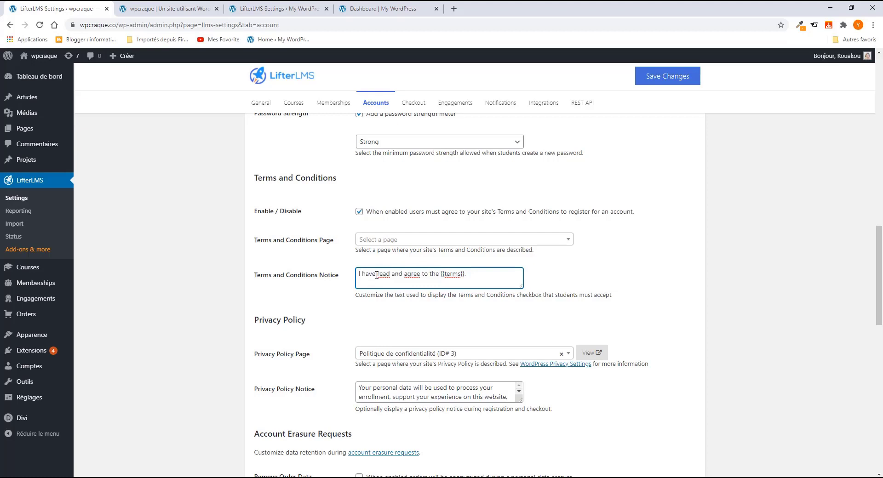
left_click_drag(439, 274, 334, 280)
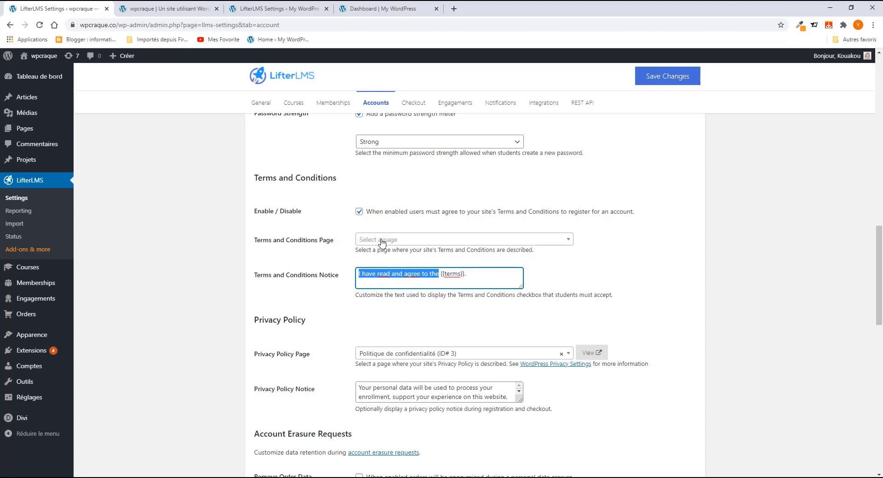
Step: Review the Privacy Policy Page choices, the full Privacy Policy Notice text and the account erasure request options
scroll(381, 243, "down", 3)
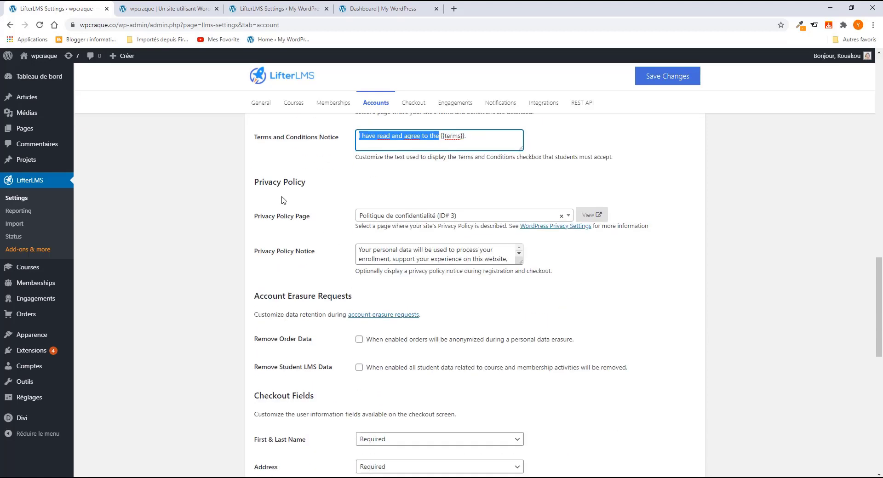
left_click(403, 218)
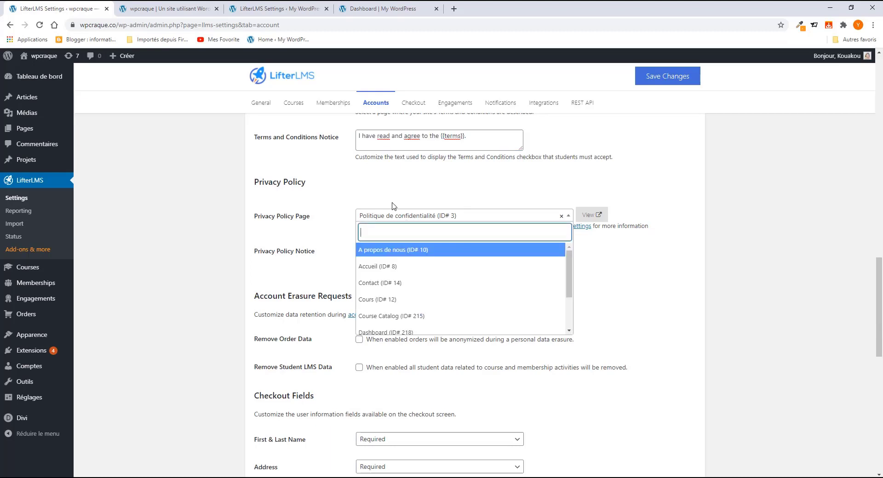
left_click(392, 206)
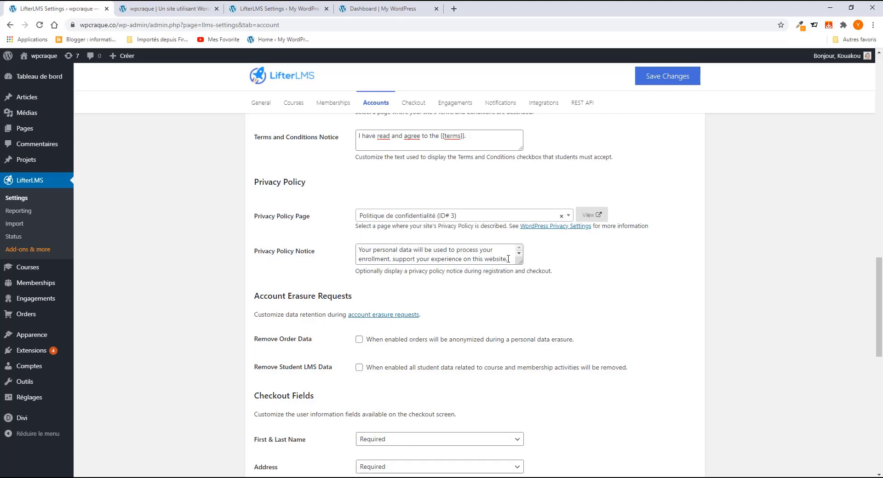
left_click_drag(508, 259, 348, 255)
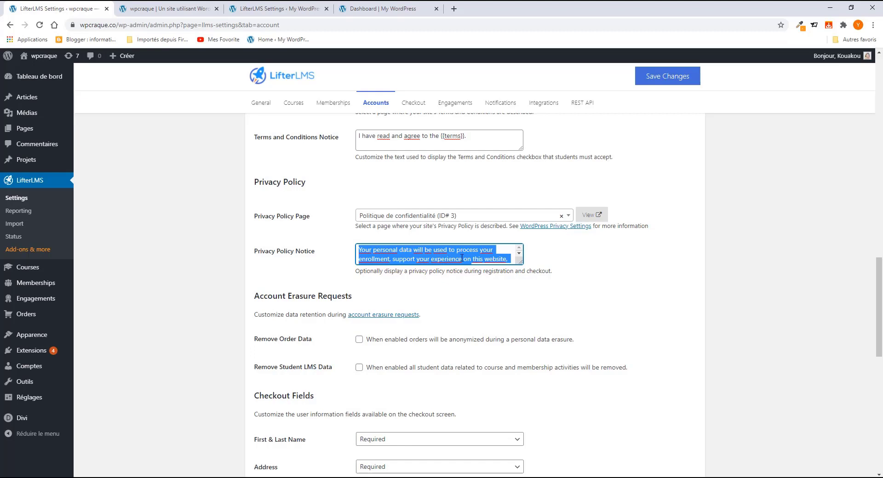
left_click(412, 261)
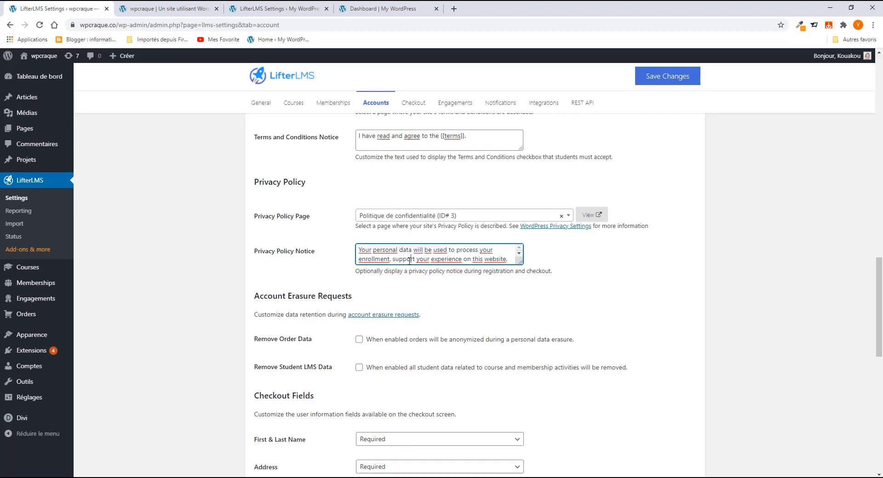
scroll(437, 258, "down", 1)
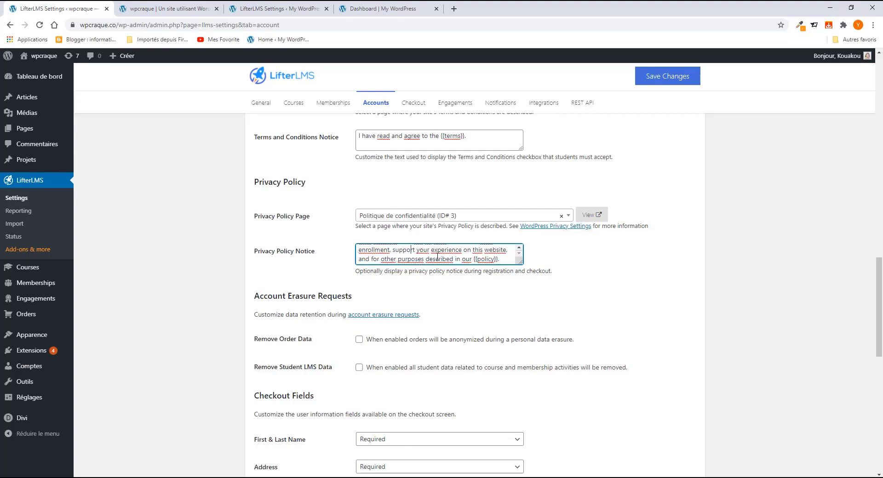
left_click_drag(474, 260, 356, 248)
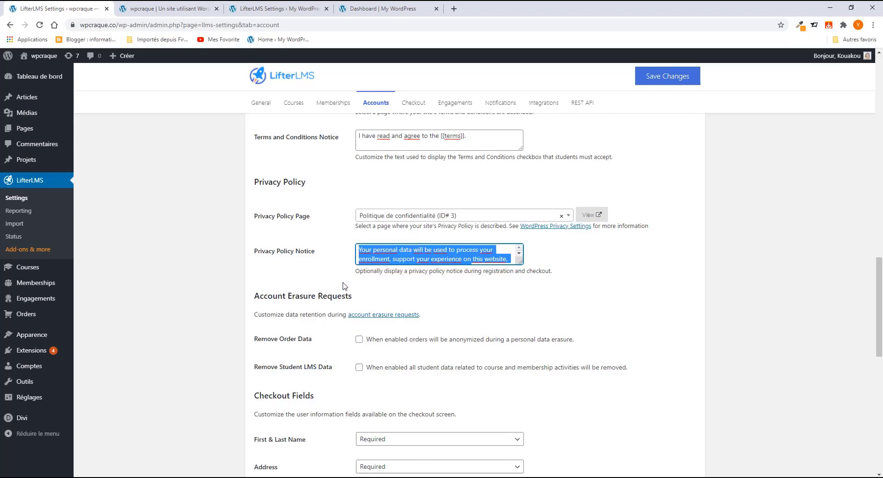
scroll(345, 288, "down", 2)
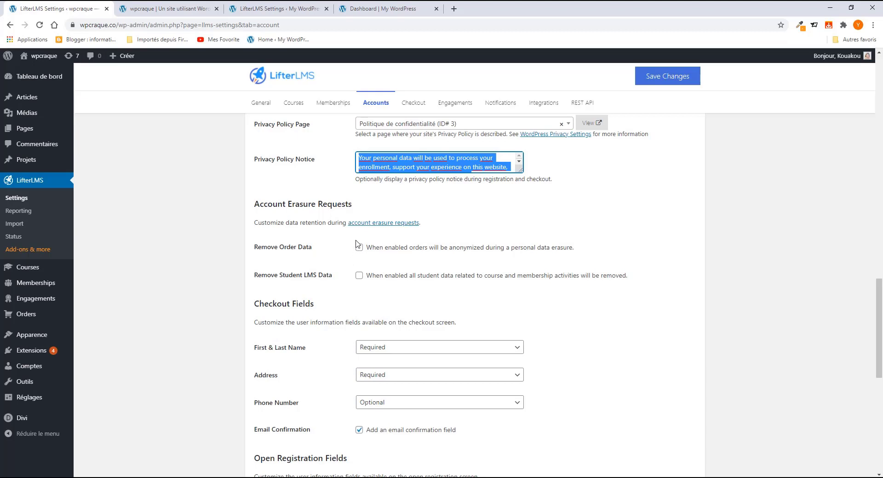
left_click(356, 286)
Step: Try Optional and Hidden for the Address field in Checkout Fields and set it back to Required
scroll(357, 286, "down", 3)
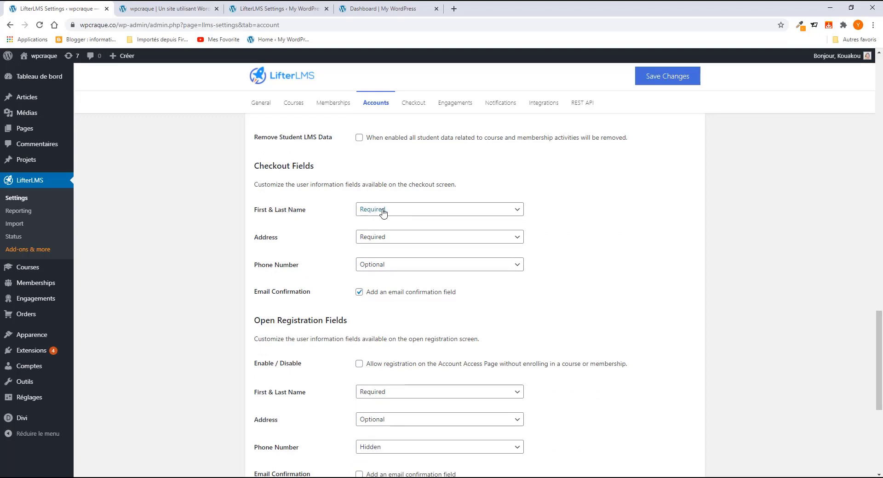
left_click(387, 238)
left_click(387, 239)
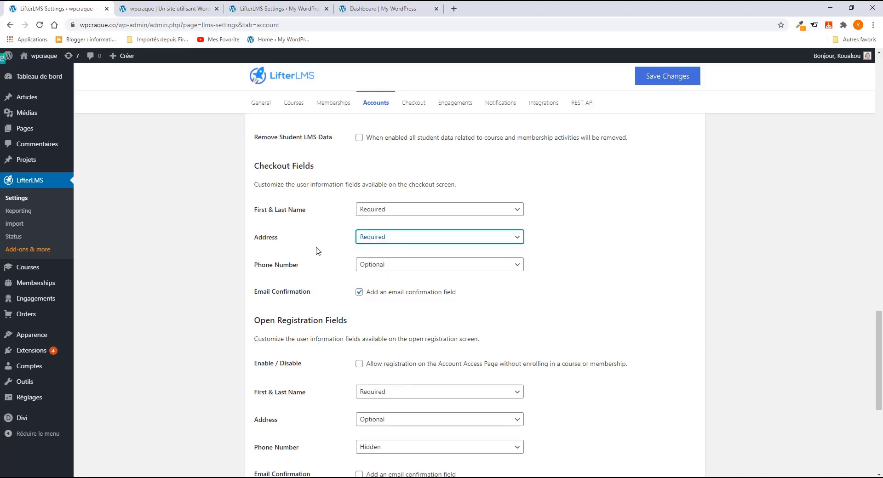
left_click(387, 237)
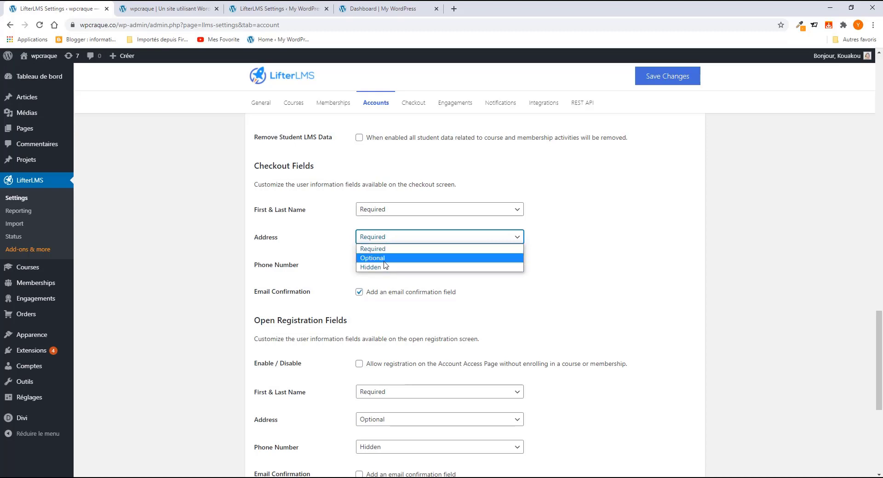
left_click(384, 261)
left_click(388, 239)
left_click(389, 268)
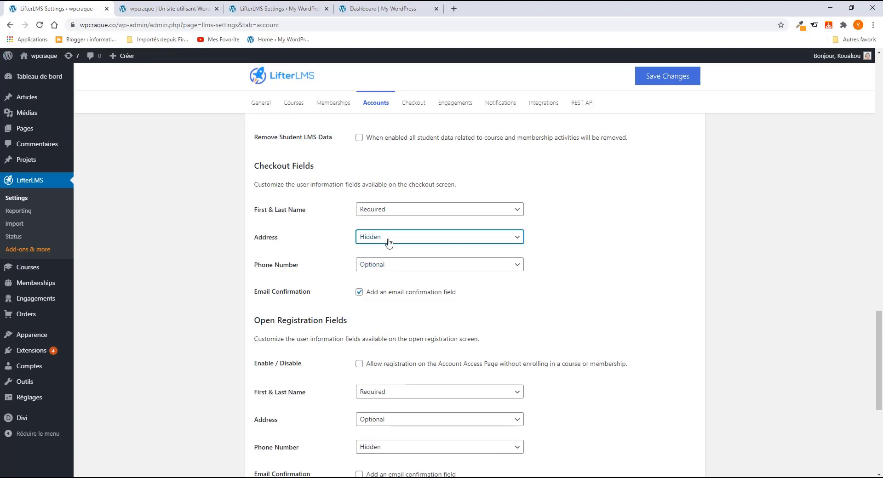
left_click(392, 240)
left_click(389, 249)
Step: Try Required for the Phone Number field in Checkout Fields and set it back to Optional
scroll(307, 269, "down", 2)
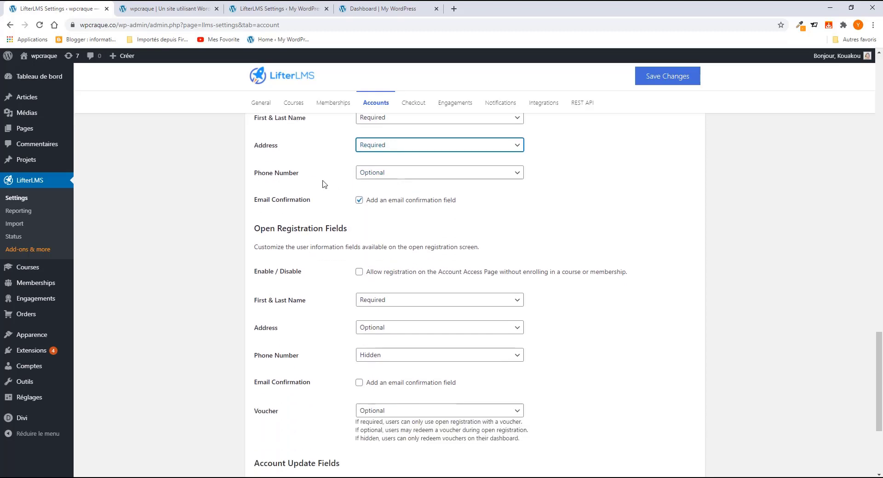
left_click(385, 175)
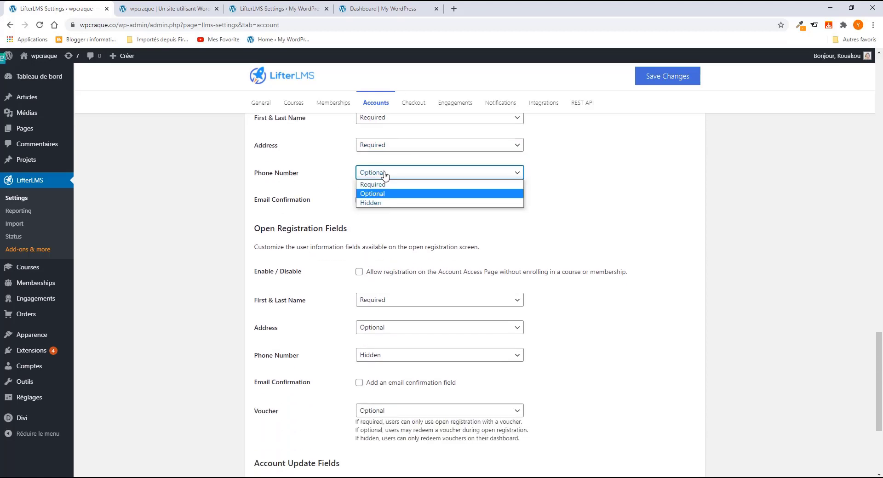
left_click(389, 184)
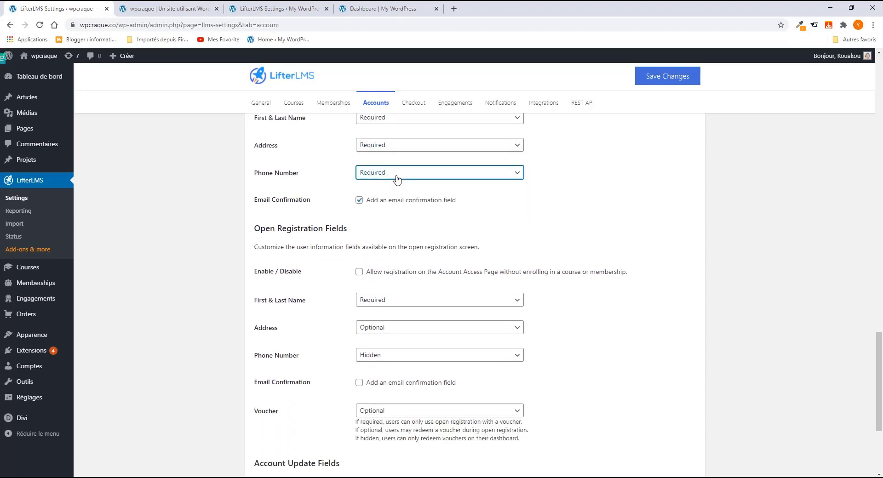
left_click(396, 177)
left_click(389, 196)
scroll(364, 209, "up", 2)
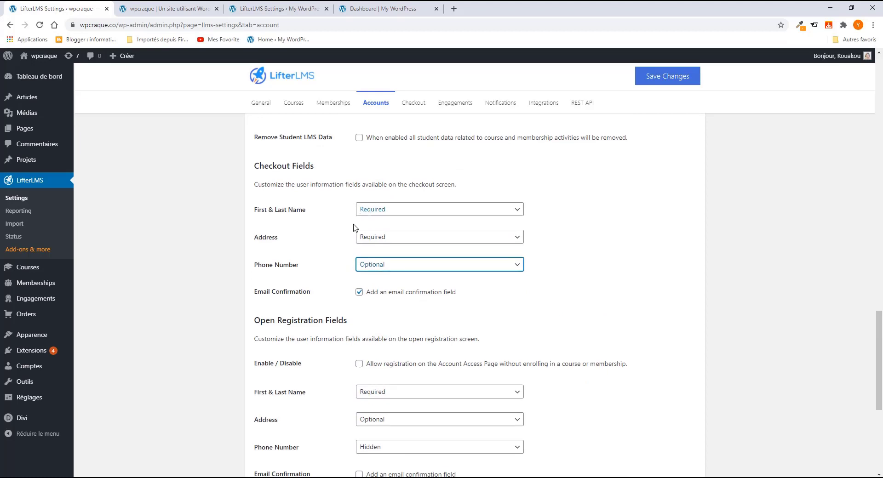
Step: Review the Open Registration and Account Update field settings, toggling the account update email confirmation off and back on
scroll(313, 228, "down", 1)
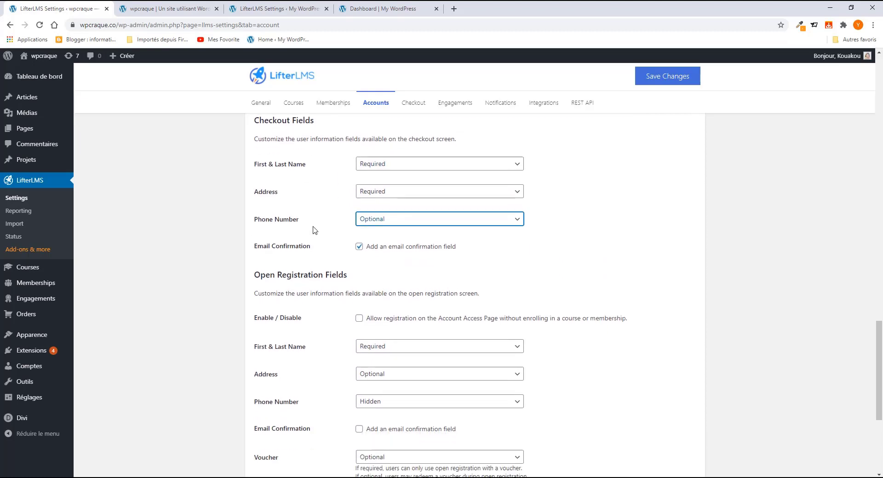
scroll(324, 245, "down", 1)
scroll(326, 246, "down", 1)
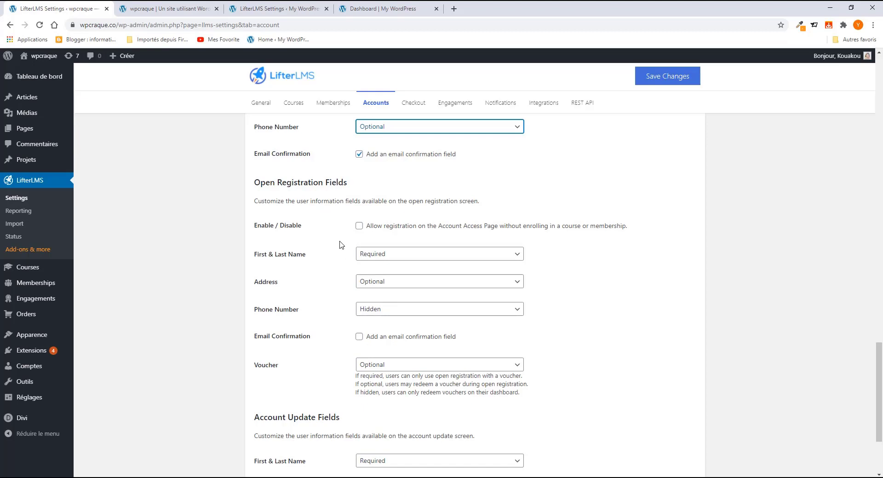
scroll(359, 229, "up", 2)
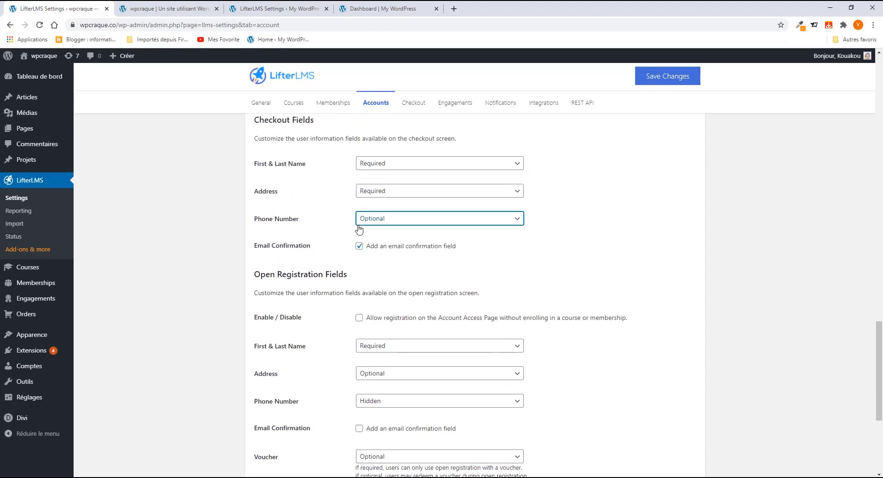
scroll(359, 229, "down", 2)
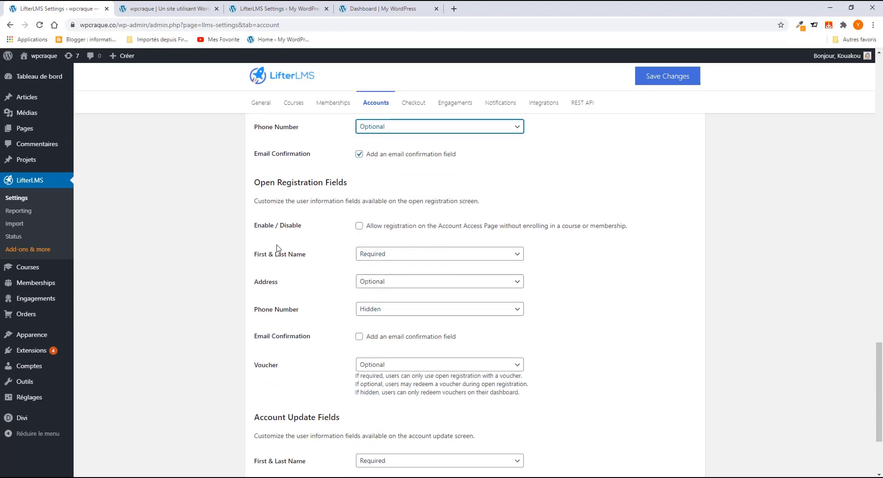
scroll(296, 281, "down", 3)
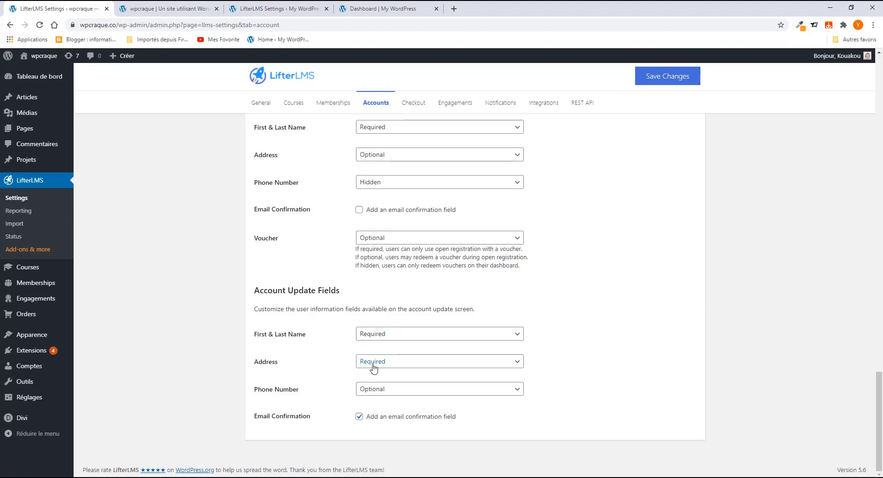
left_click(359, 418)
left_click(360, 417)
Step: Open the LifterLMS Checkout settings and look over the checkout page, payment and currency options
left_click(414, 104)
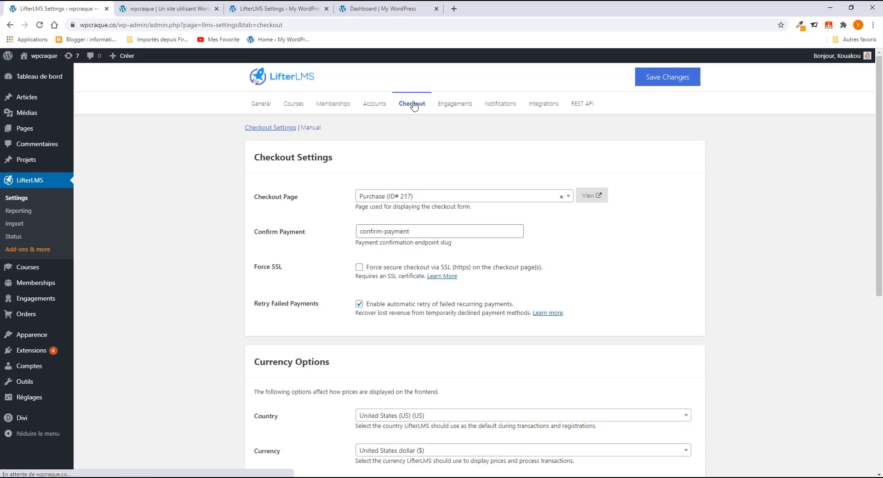
scroll(412, 212, "down", 7)
scroll(411, 212, "up", 7)
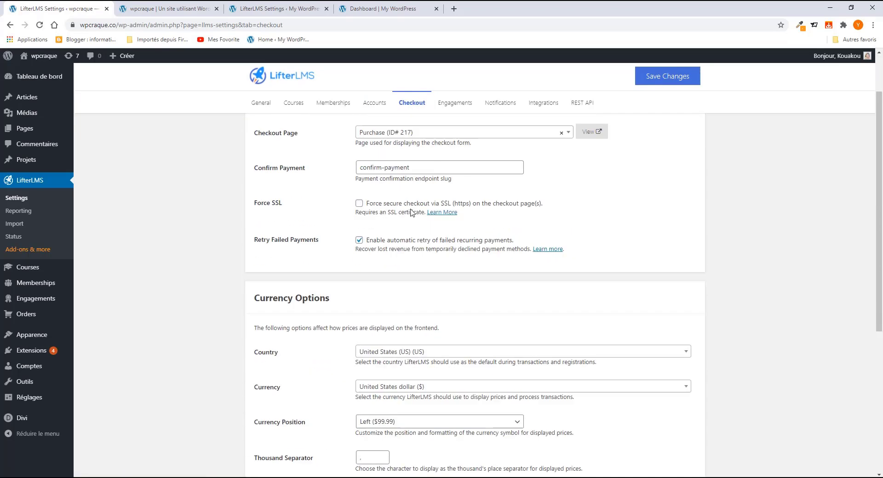
Step: Open the LifterLMS Engagements settings and review the sender name, sender email, header image and footer text options
left_click(455, 105)
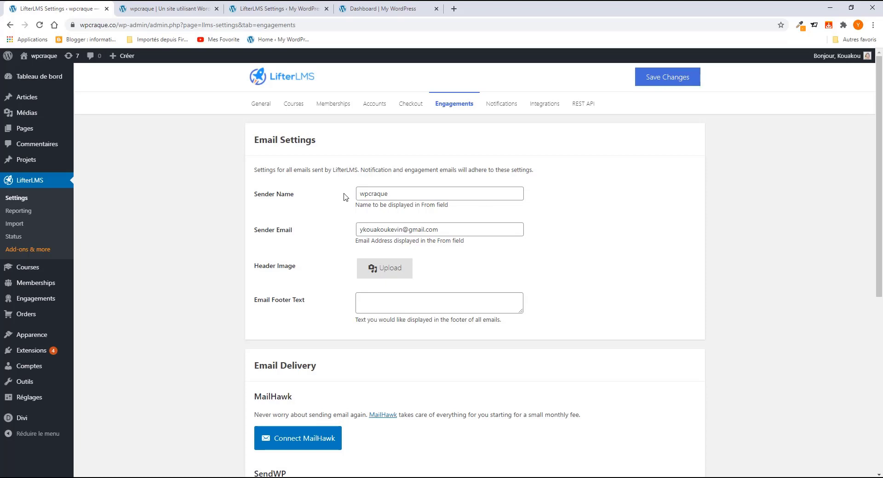
double_click(377, 194)
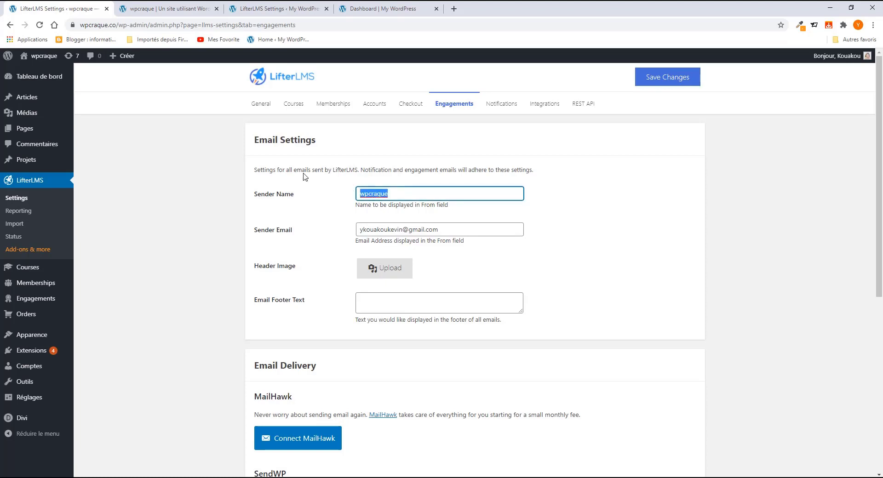
triple_click(453, 227)
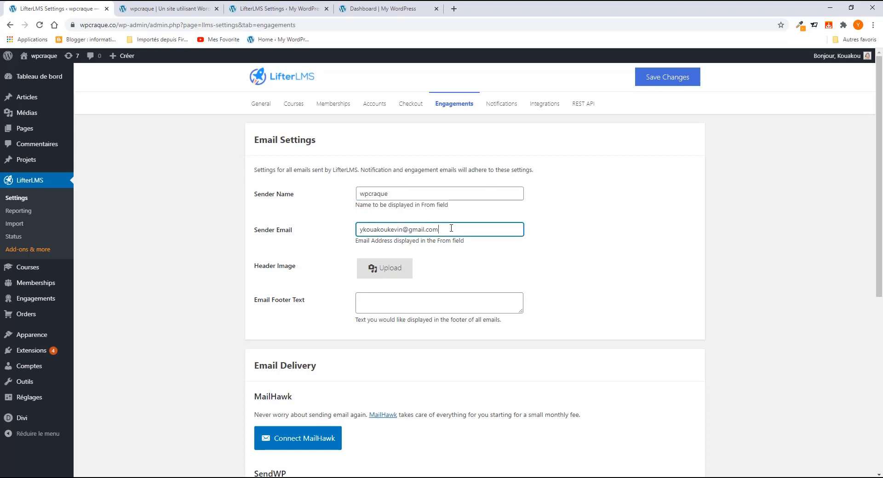
left_click(323, 228)
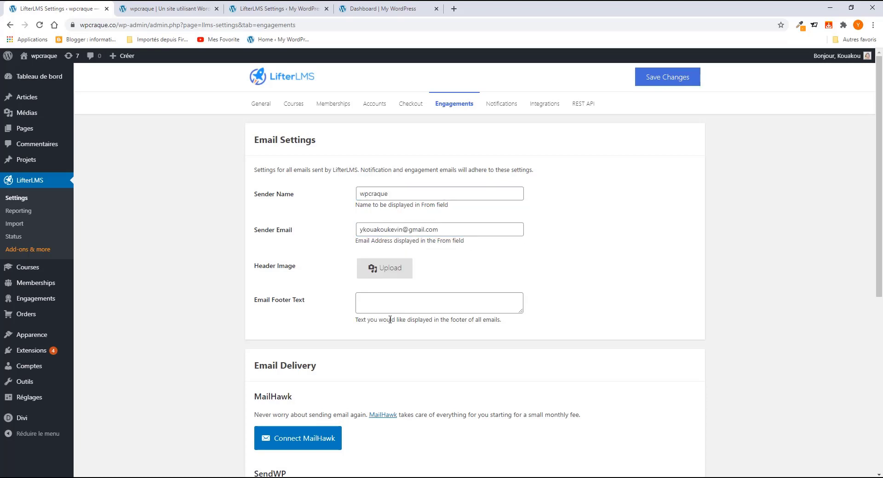
left_click(379, 274)
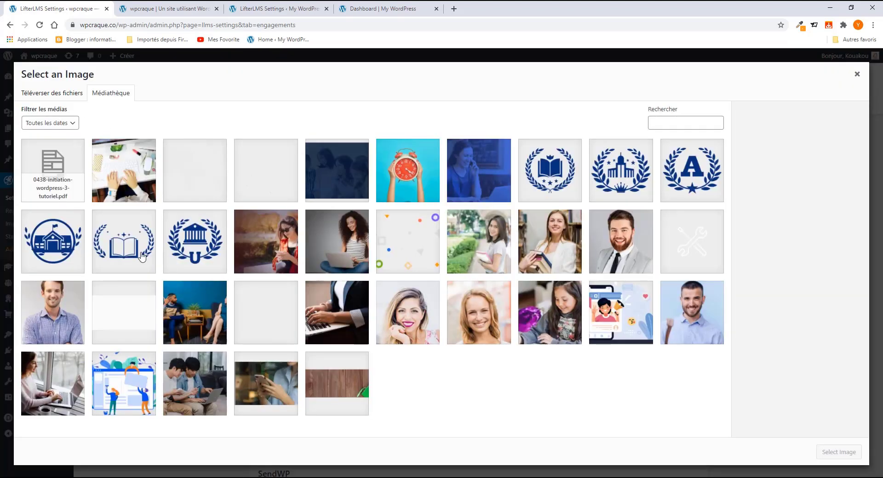
left_click(857, 74)
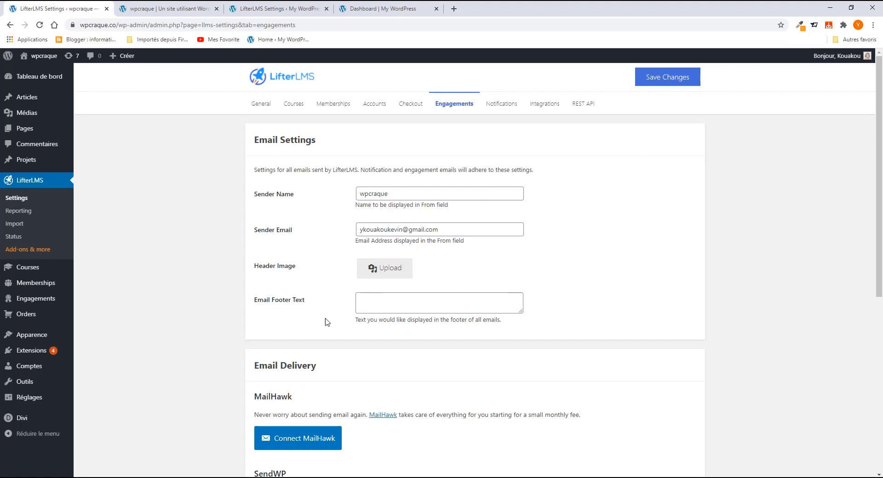
left_click(385, 307)
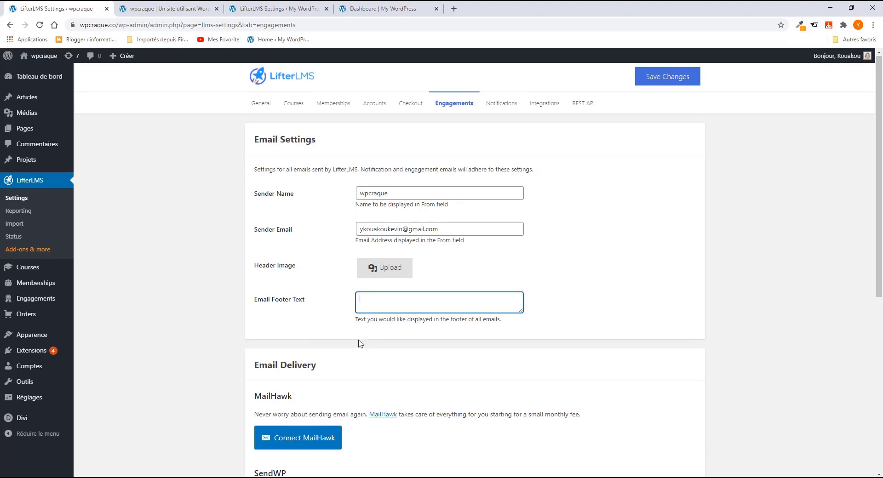
Step: Look over the MailHawk and SendWP email delivery options and the certificate background image settings
scroll(361, 349, "down", 4)
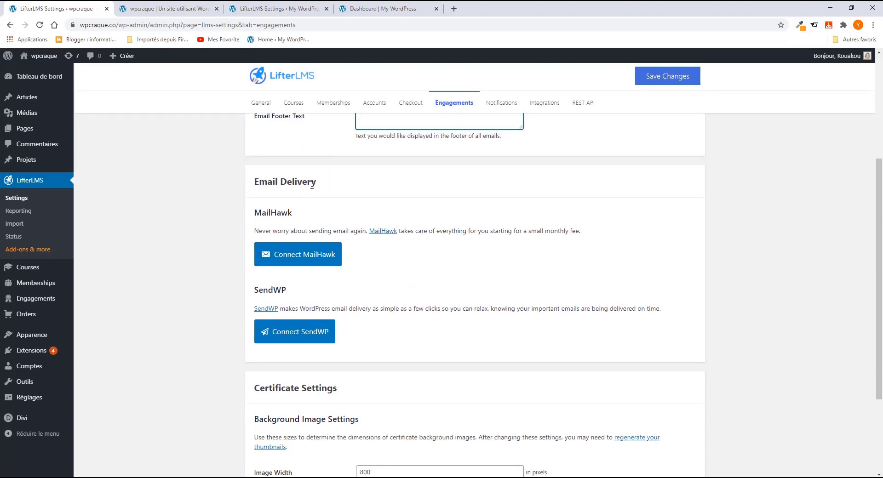
scroll(324, 361, "down", 3)
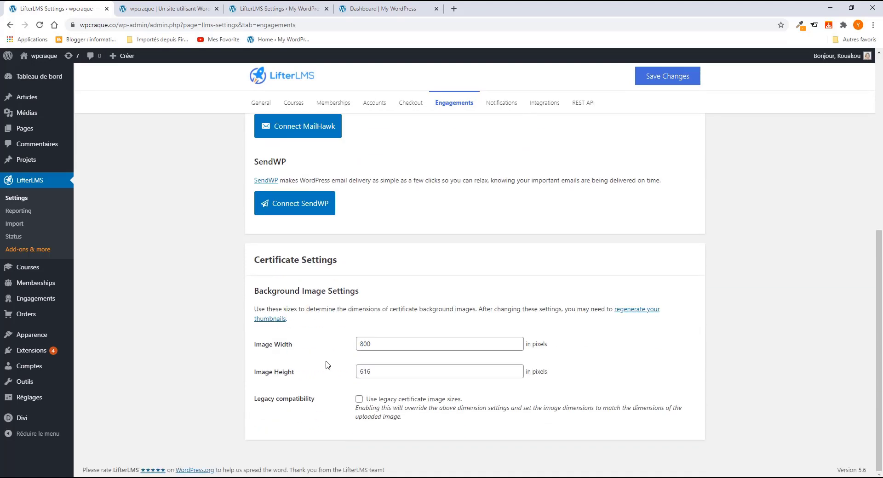
scroll(325, 366, "up", 6)
scroll(324, 364, "down", 2)
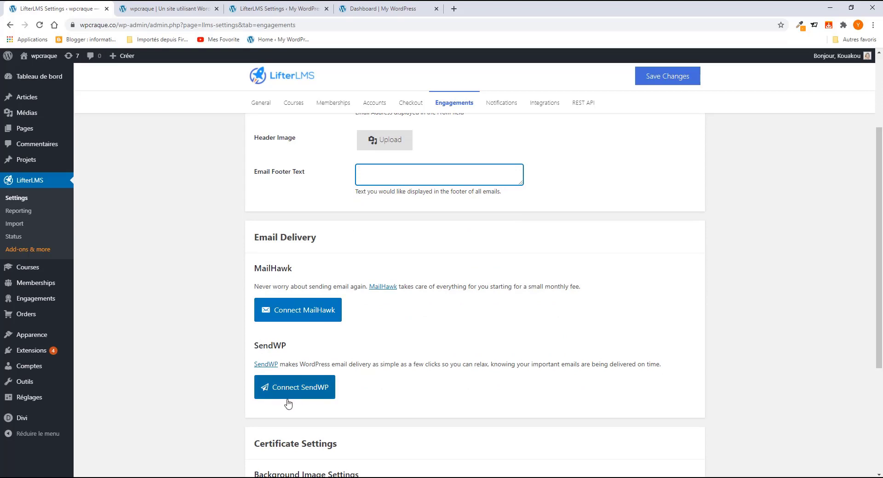
scroll(292, 361, "down", 3)
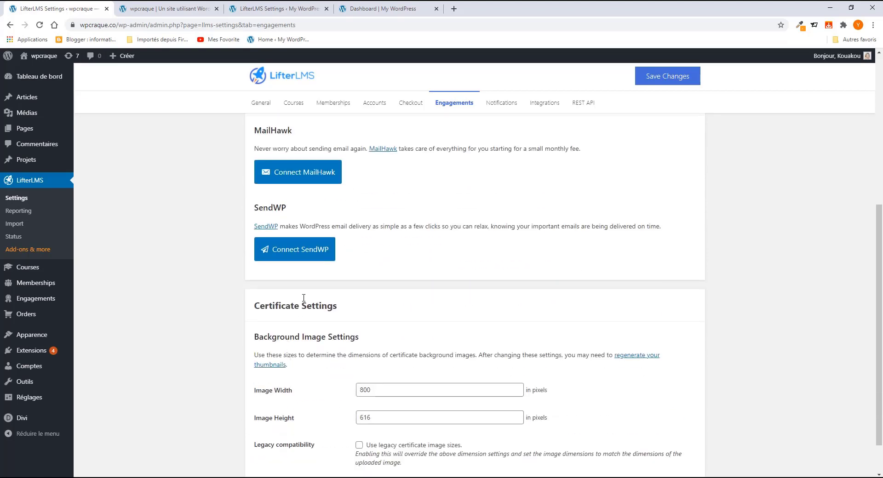
Step: Open the SendWP connection sign-up page from Email Delivery and return to the Engagements settings
left_click(302, 253)
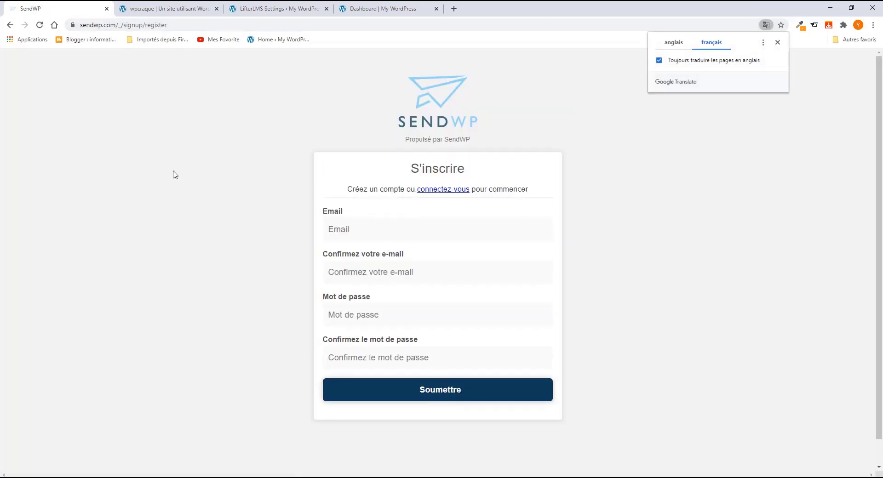
left_click(10, 26)
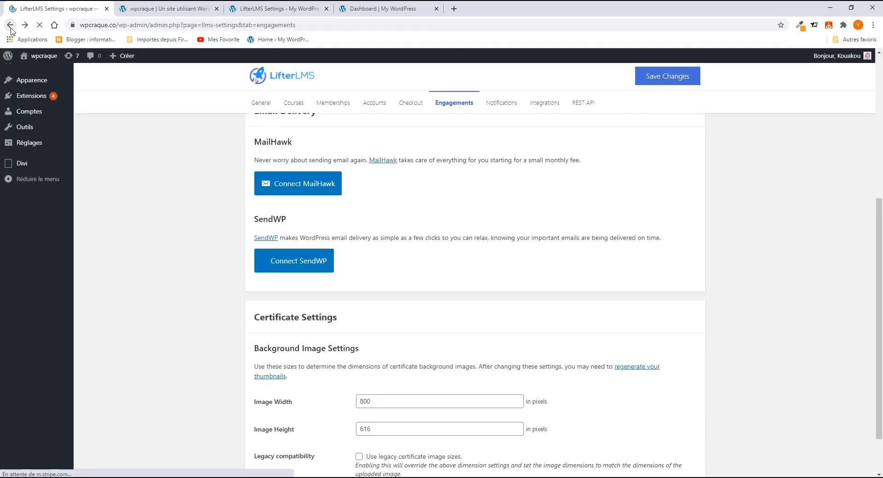
scroll(349, 306, "down", 1)
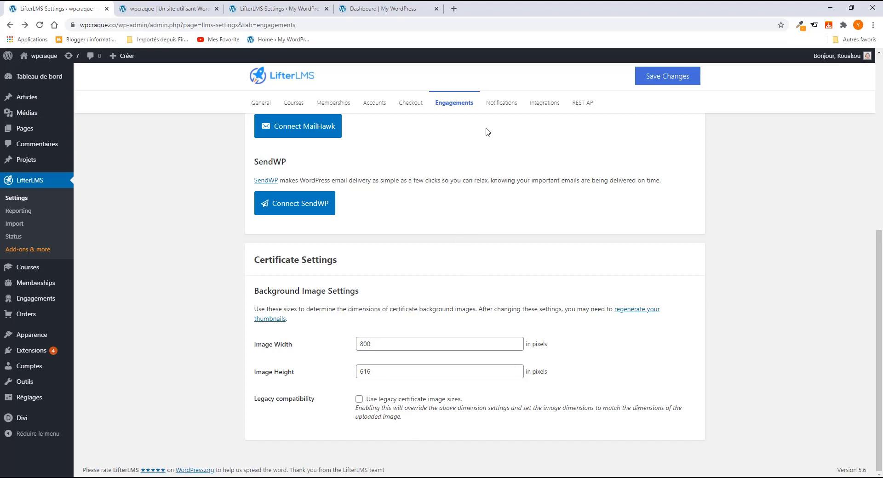
Step: Open the LifterLMS Notifications settings and read through the notification types, from Achievement Earned to Course Complete
left_click(508, 107)
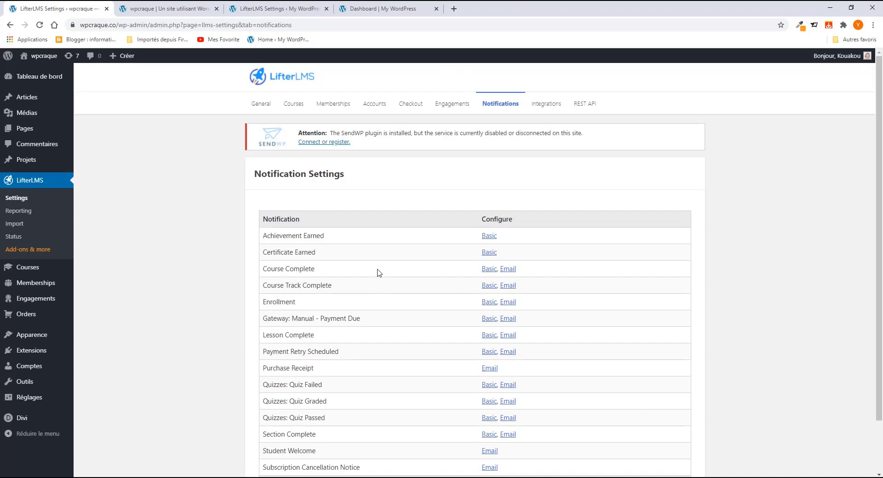
scroll(374, 267, "down", 2)
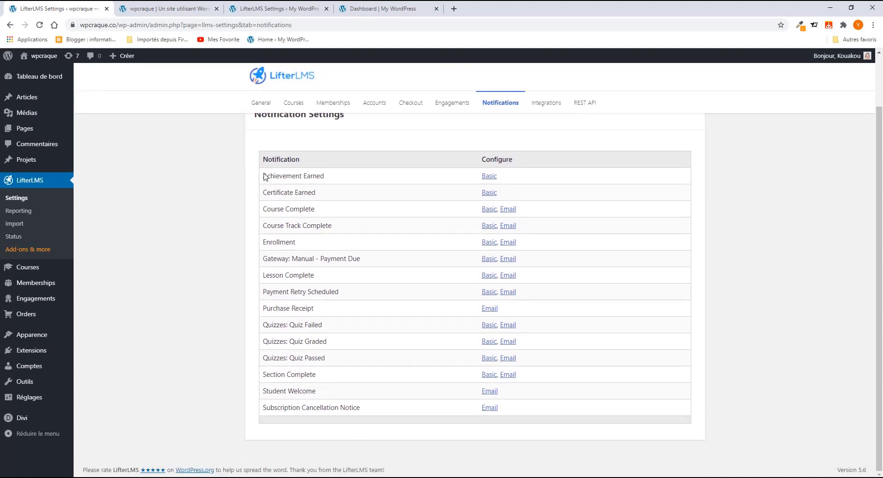
left_click_drag(263, 176, 330, 182)
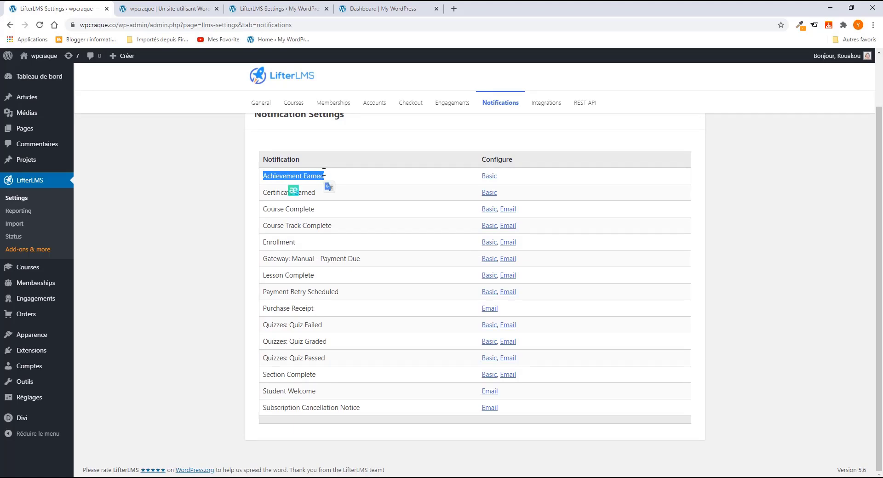
left_click(248, 201)
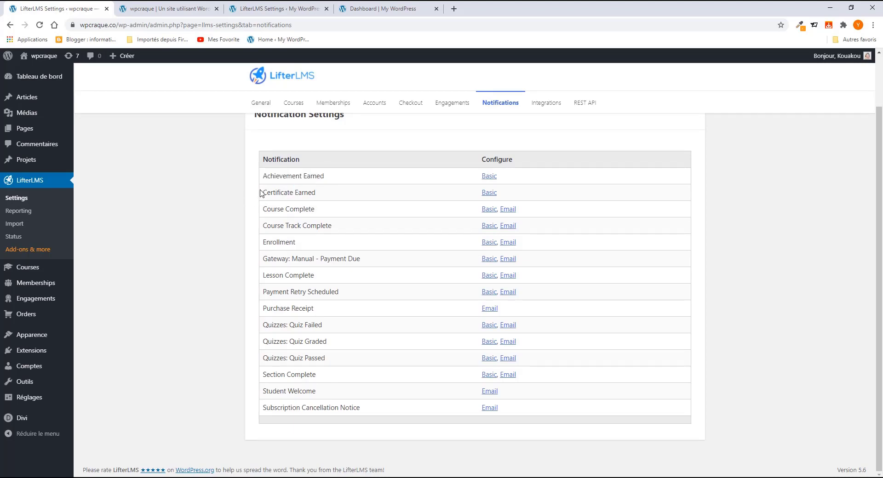
left_click_drag(265, 193, 330, 193)
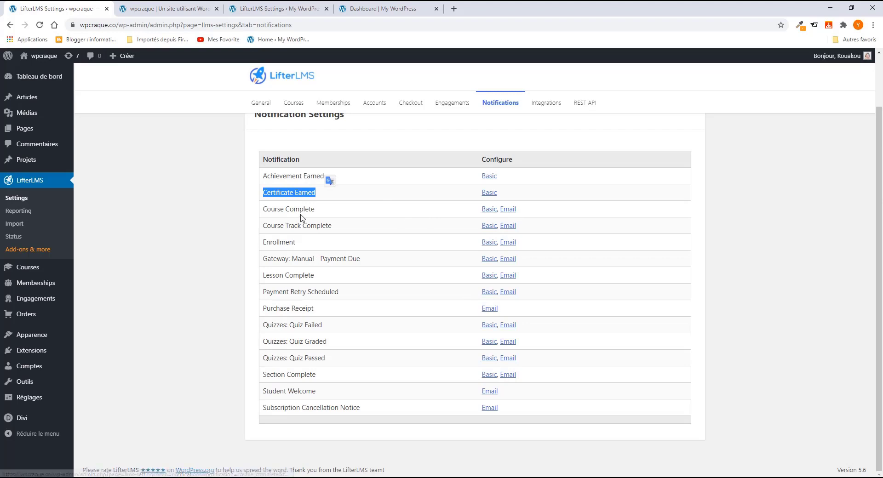
left_click_drag(263, 210, 316, 210)
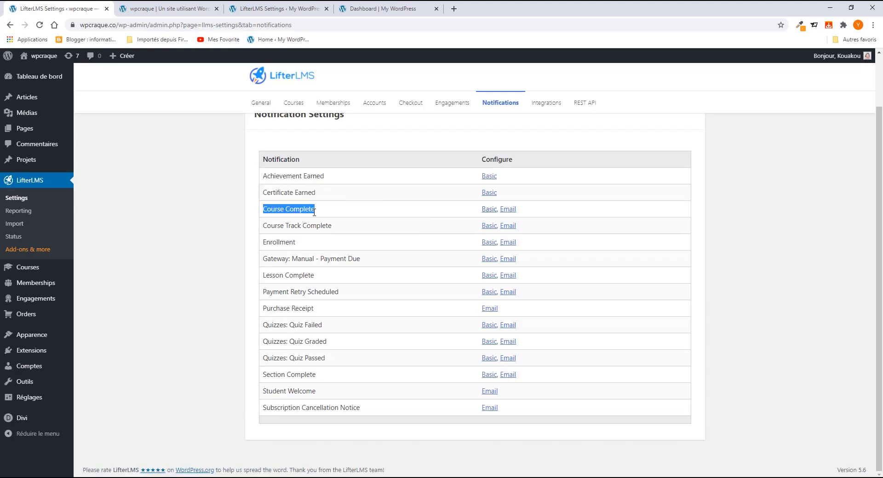
left_click(256, 216)
Step: Open the basic Course Complete notification and examine its title, body message, icon and subscriber options
left_click(489, 210)
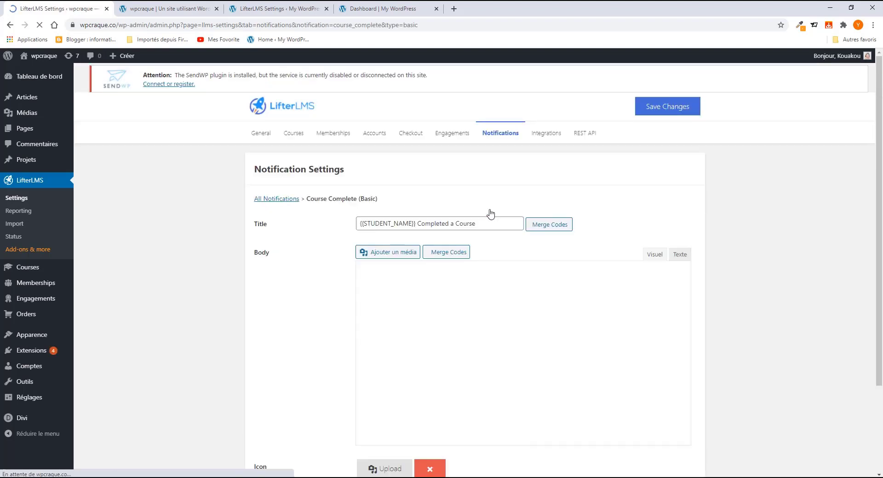
scroll(396, 361, "down", 4)
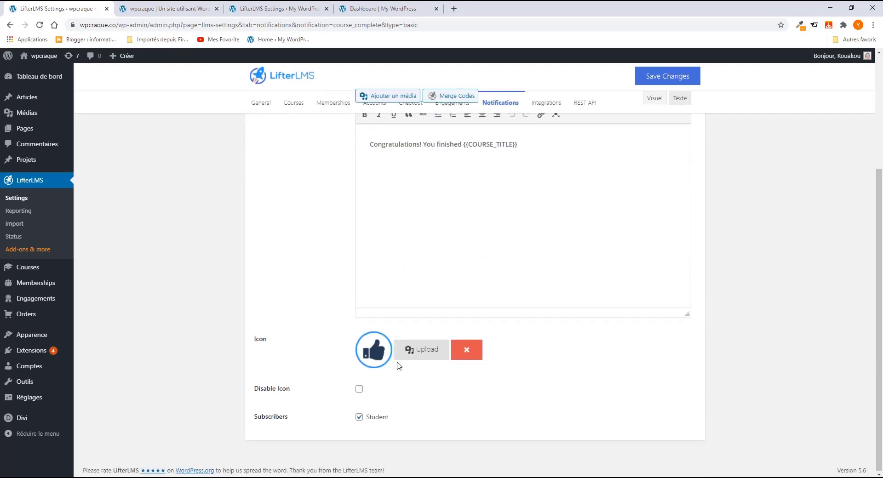
scroll(397, 365, "up", 3)
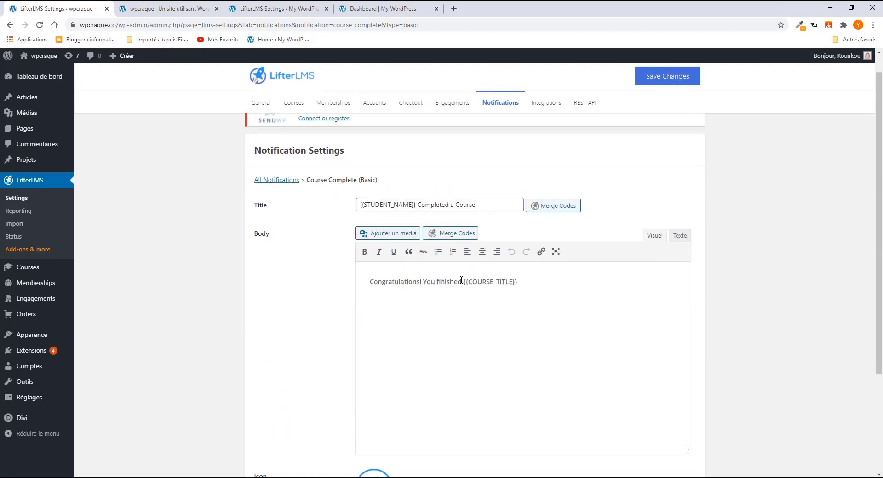
left_click_drag(463, 282, 370, 282)
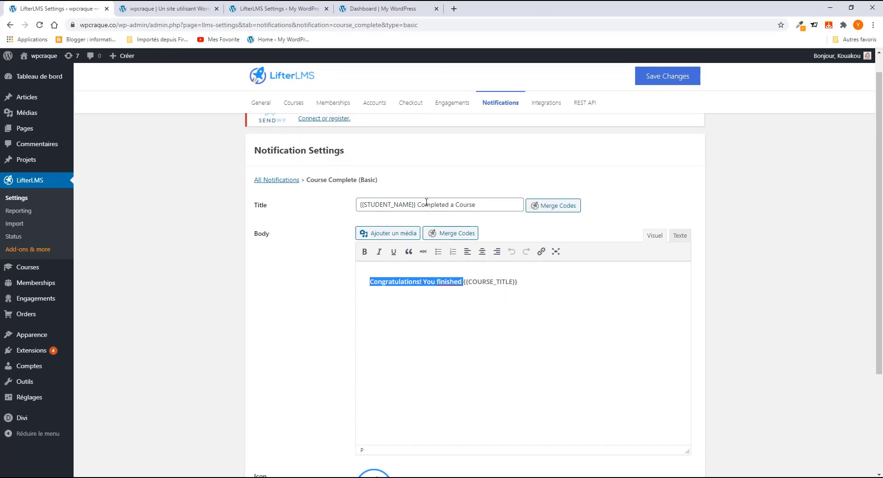
left_click_drag(417, 205, 483, 206)
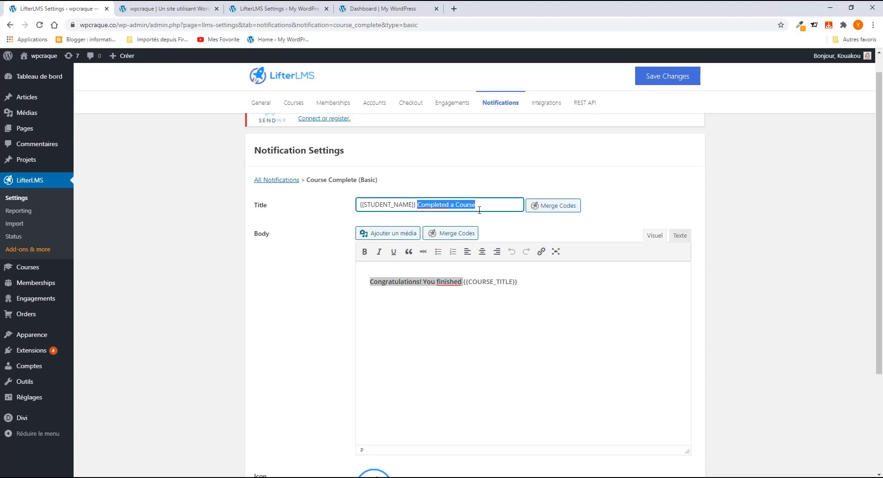
left_click(461, 286)
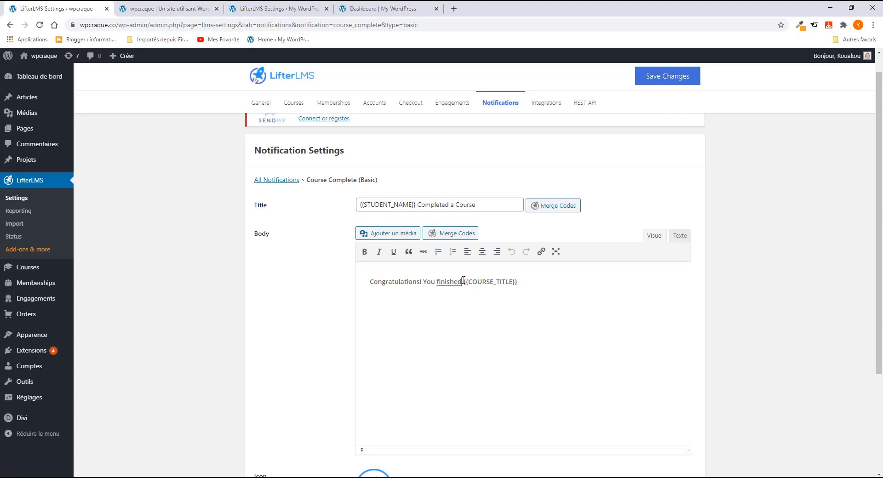
left_click_drag(463, 280, 371, 286)
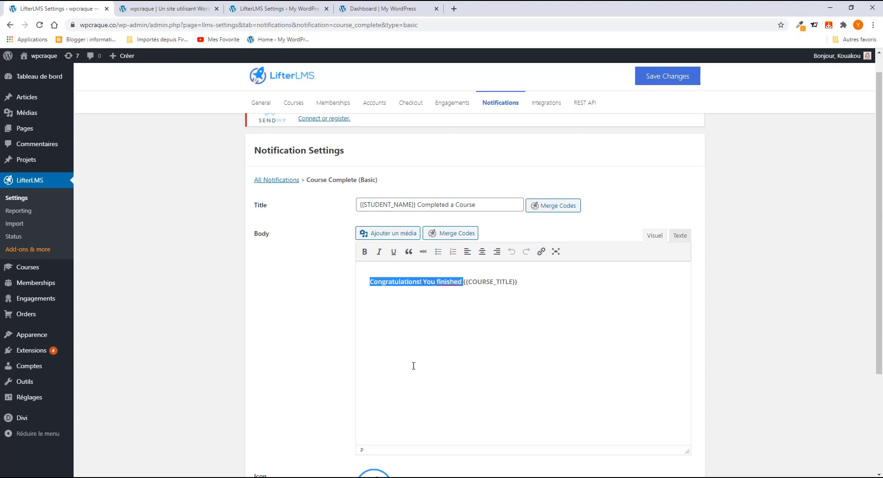
scroll(414, 365, "down", 3)
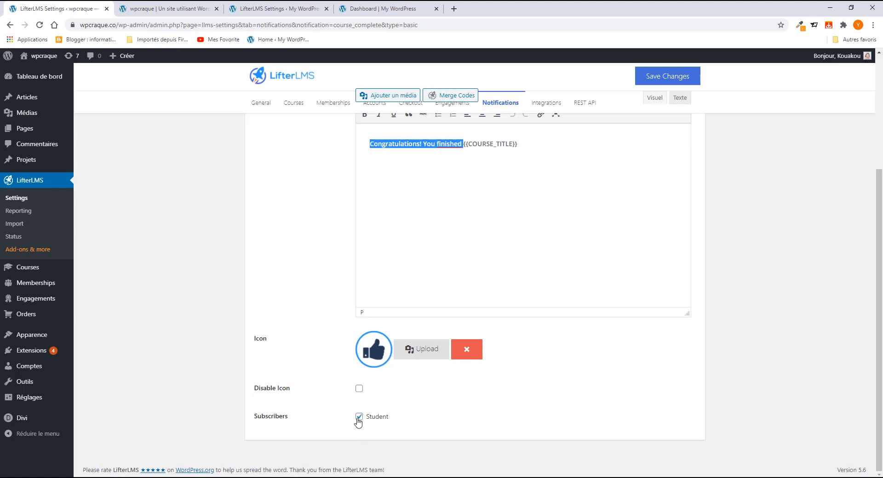
scroll(458, 403, "up", 4)
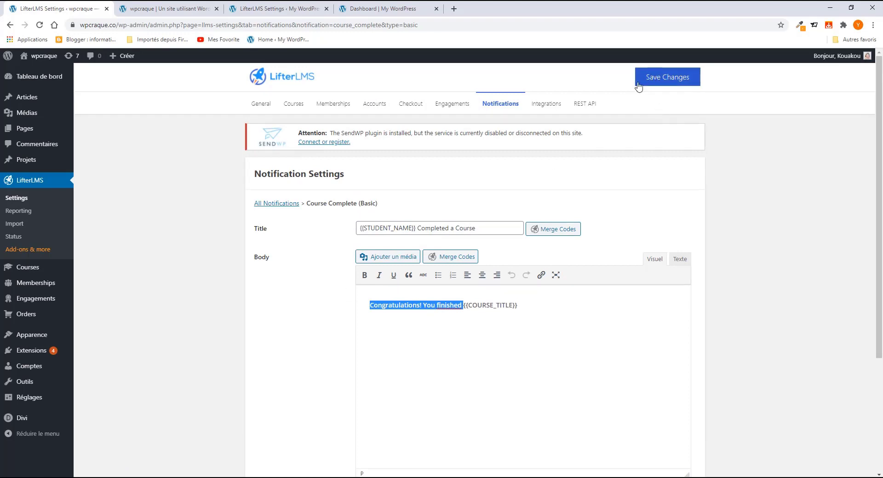
Step: View the LifterLMS Integrations settings and the REST API keys page
left_click(547, 104)
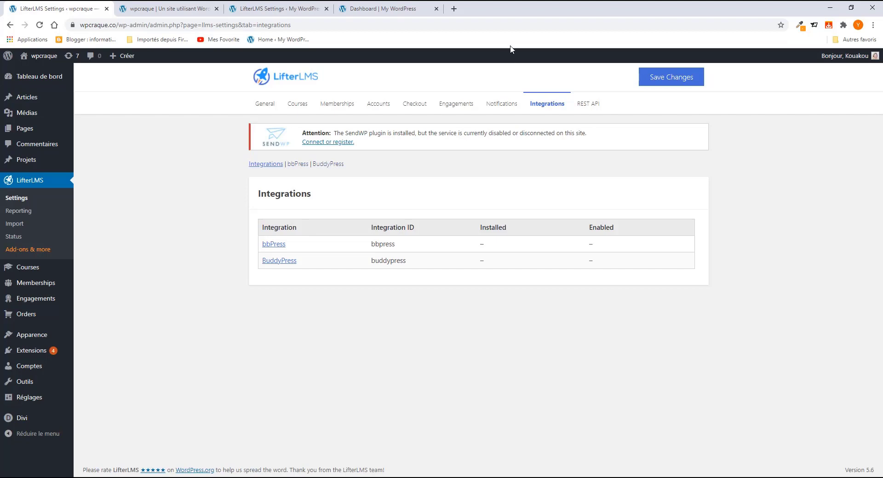
left_click(589, 104)
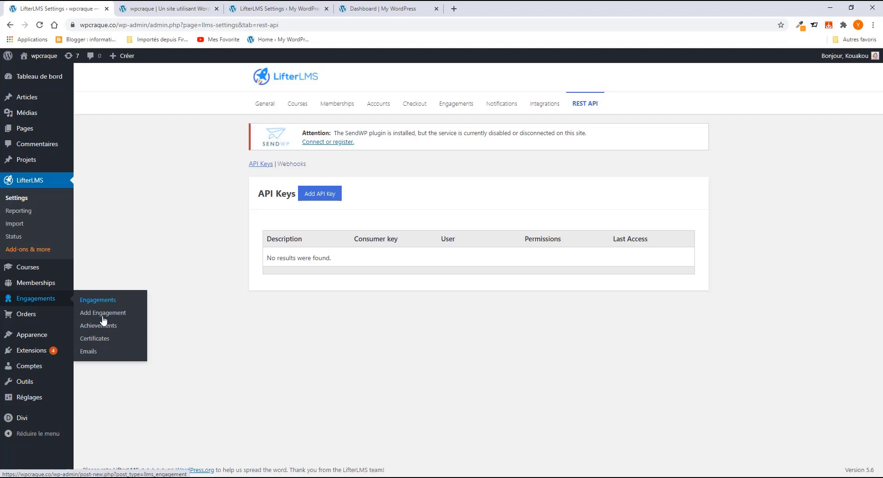
Step: Start a new certificate under Engagements and title it "certificat par défaut"
left_click(103, 341)
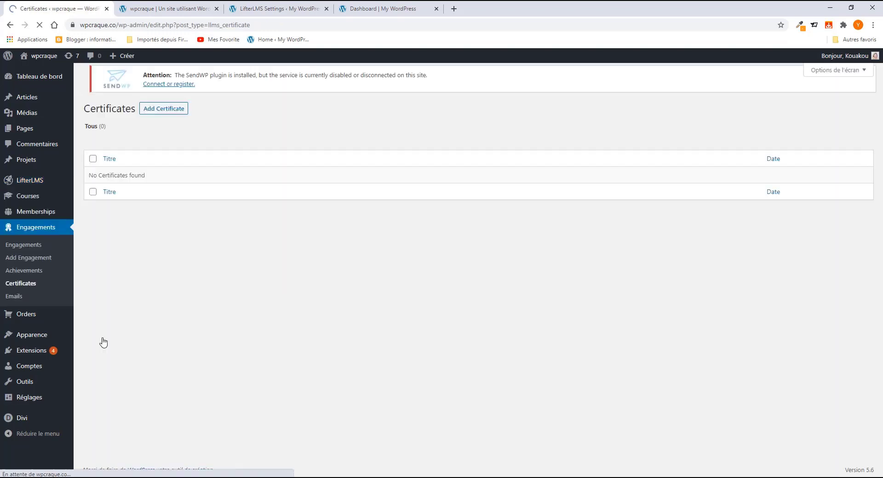
left_click(157, 80)
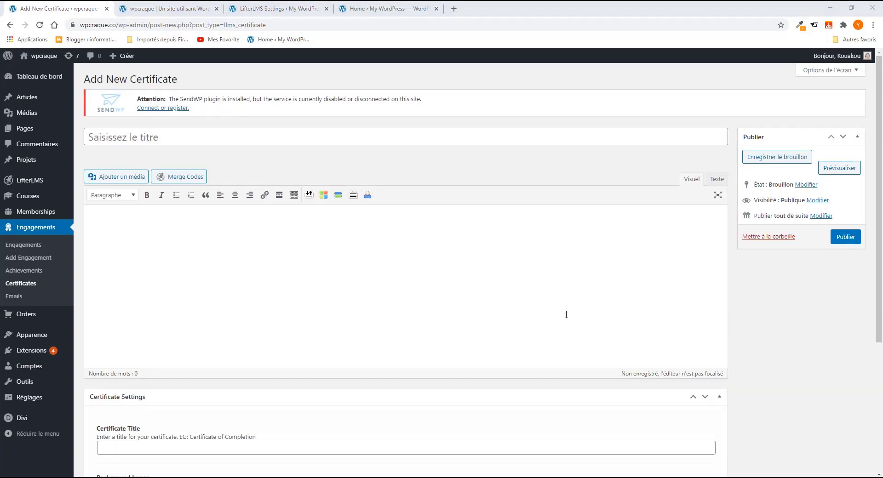
left_click(143, 140)
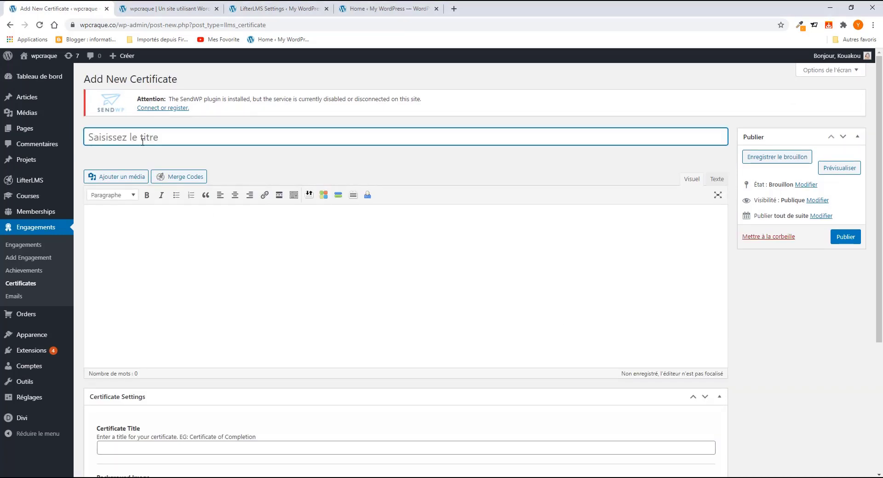
type("certificat par défaut")
scroll(198, 152, "down", 2)
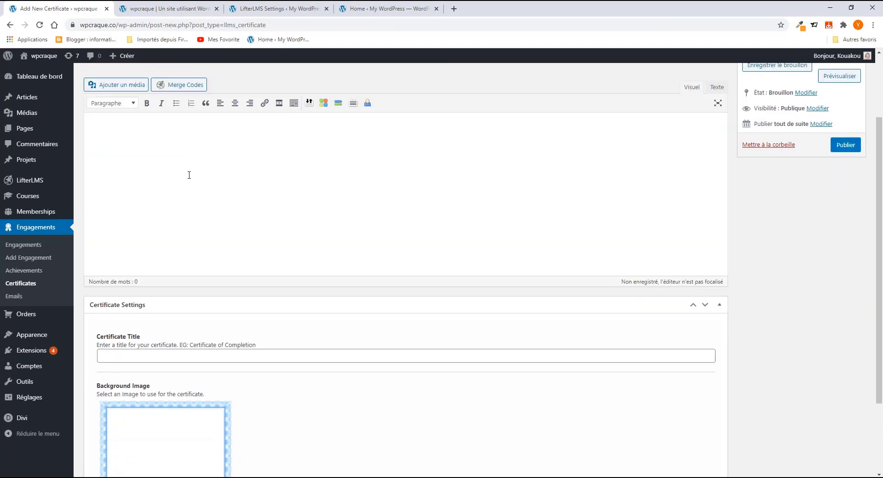
Step: Look over the new certificate's content and settings, and view its default background image full size in a separate tab
scroll(189, 175, "up", 2)
left_click(167, 234)
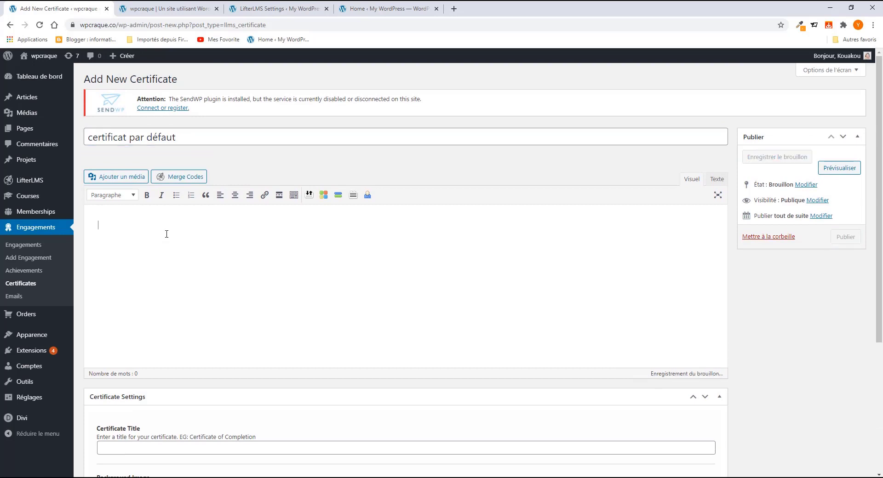
scroll(167, 234, "down", 2)
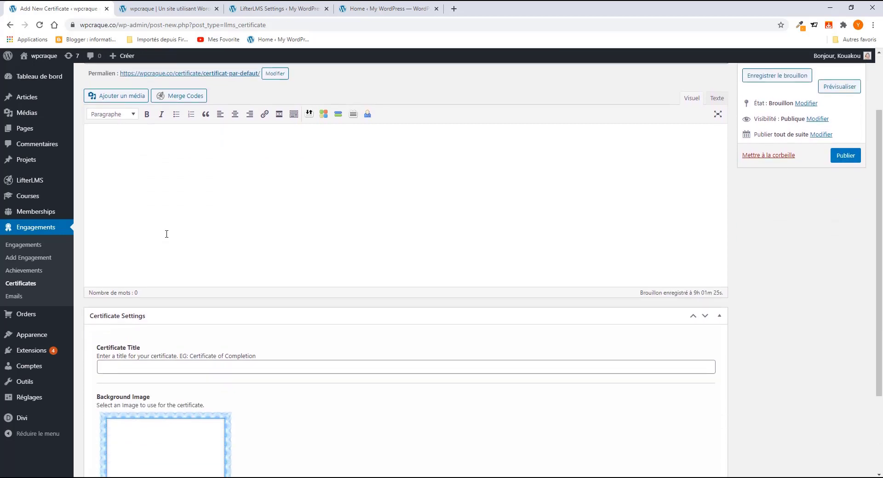
scroll(166, 234, "down", 2)
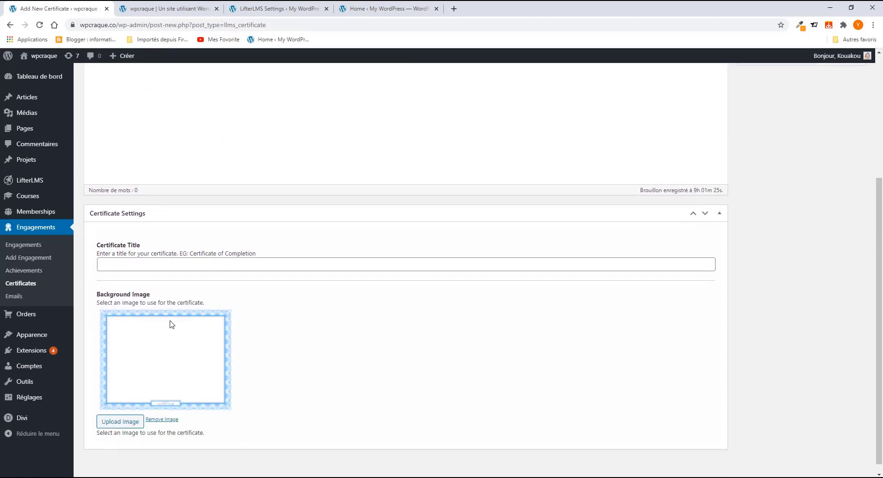
left_click(141, 264)
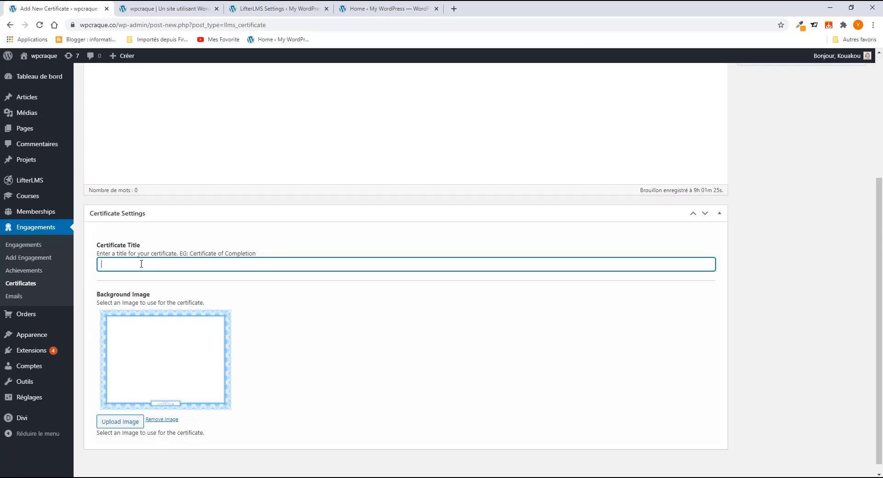
scroll(152, 322, "down", 1)
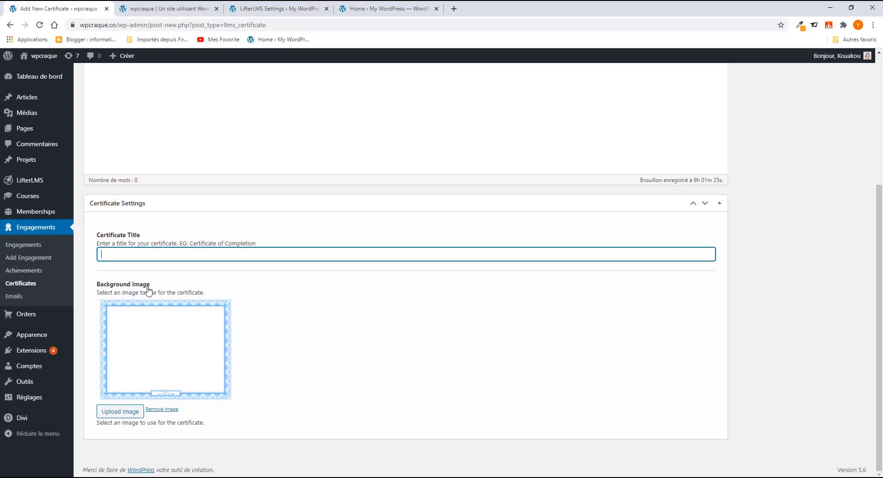
right_click(159, 352)
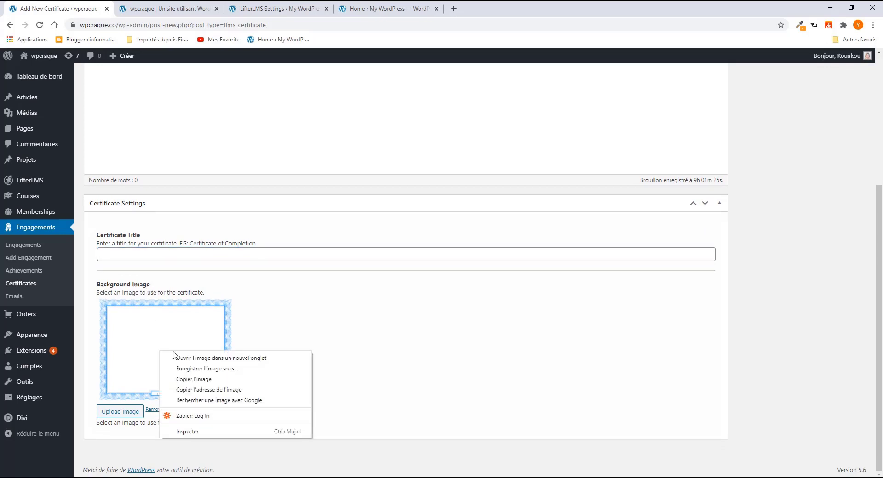
left_click(203, 358)
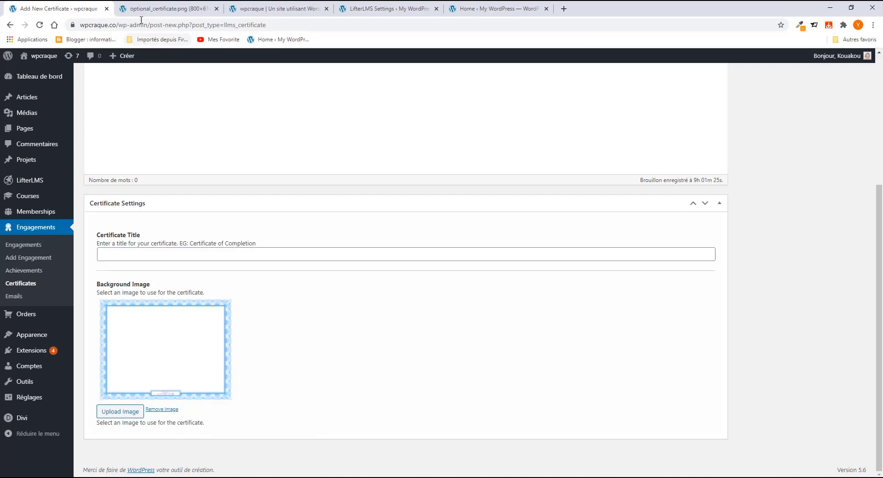
left_click(151, 9)
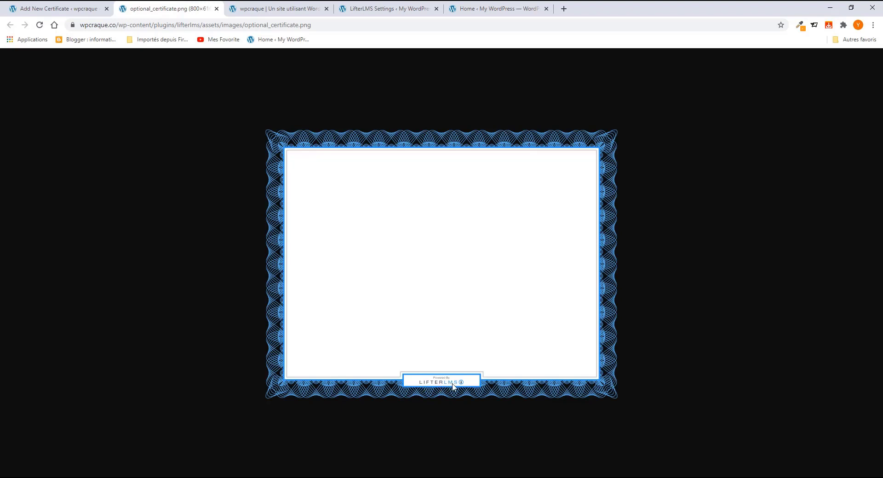
Step: Search Google for "canvas logo" in a new tab, open Canva's French logo creation page and look through it
left_click(564, 9)
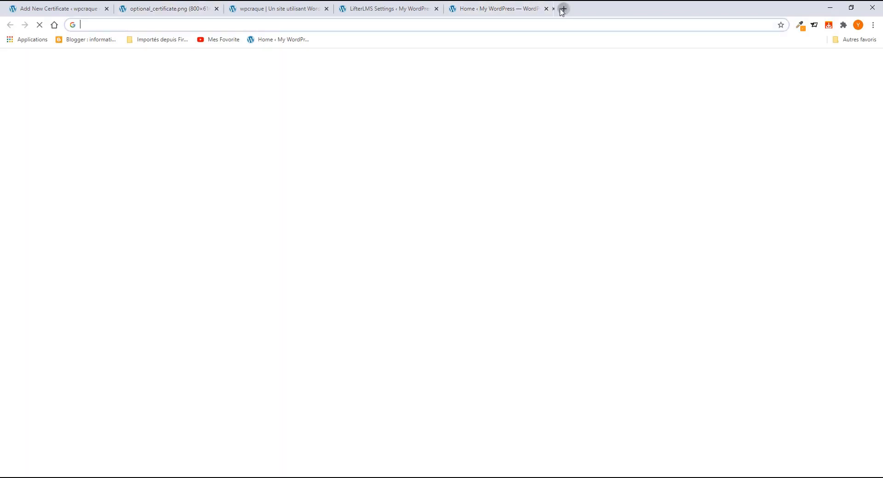
left_click(303, 26)
type("c")
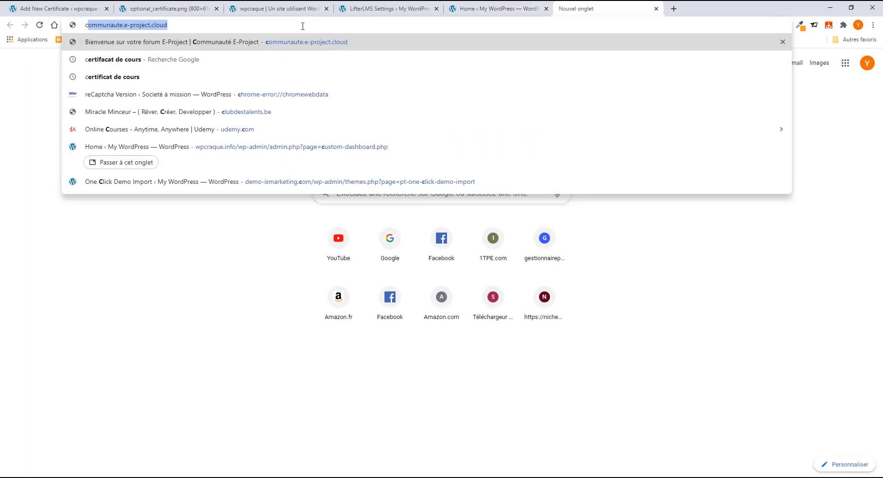
type("a")
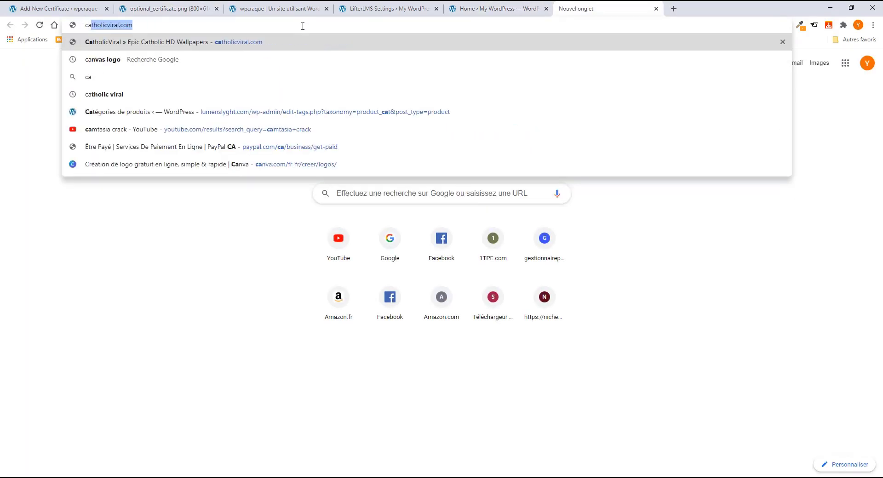
type("n")
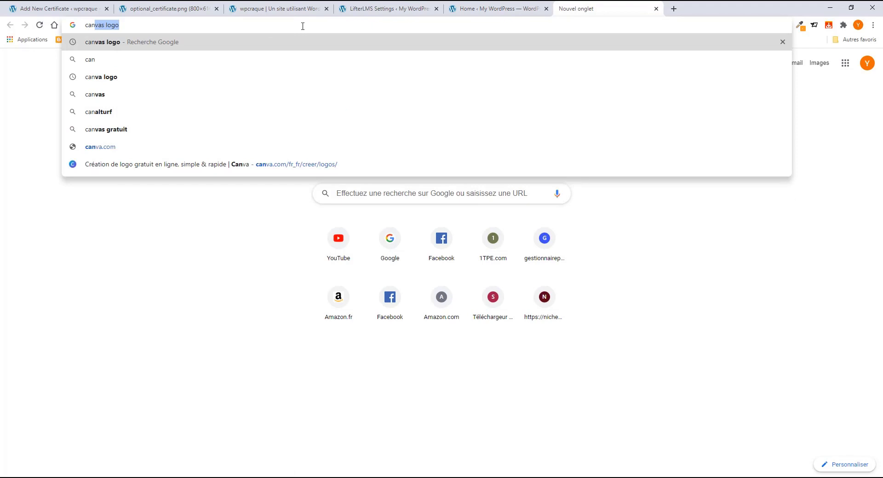
key("Return")
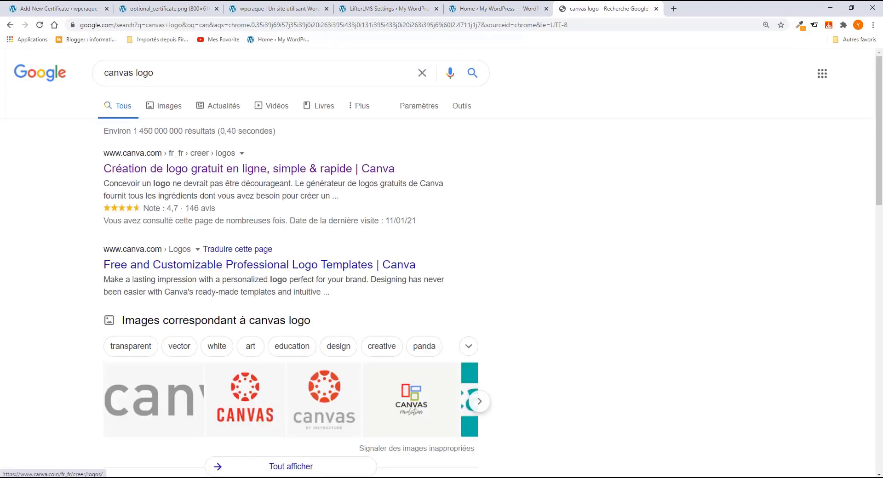
left_click(266, 171)
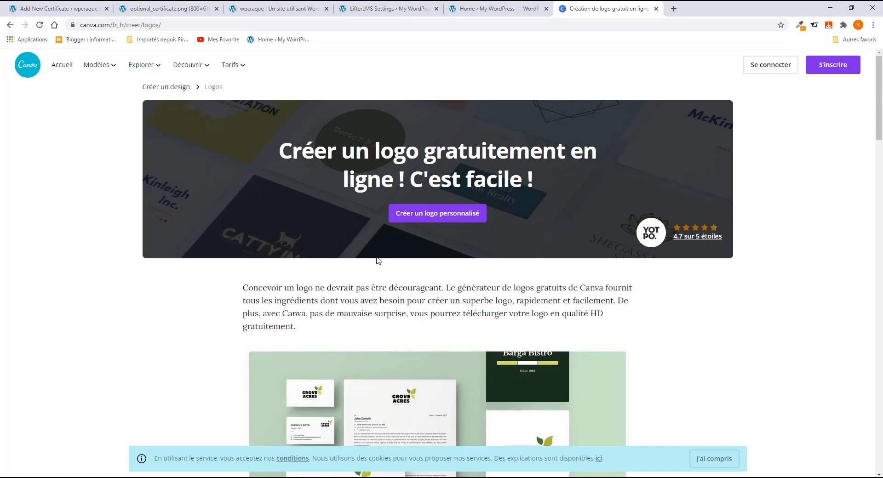
scroll(384, 273, "down", 7)
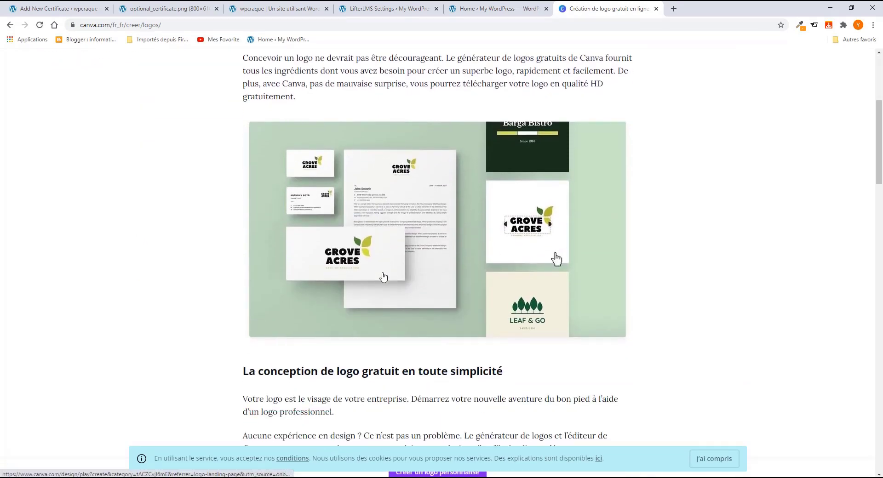
Step: Return to the new certificate and set its Certificate Title to "certificat de formation", correcting the spelling of the last word
left_click(167, 12)
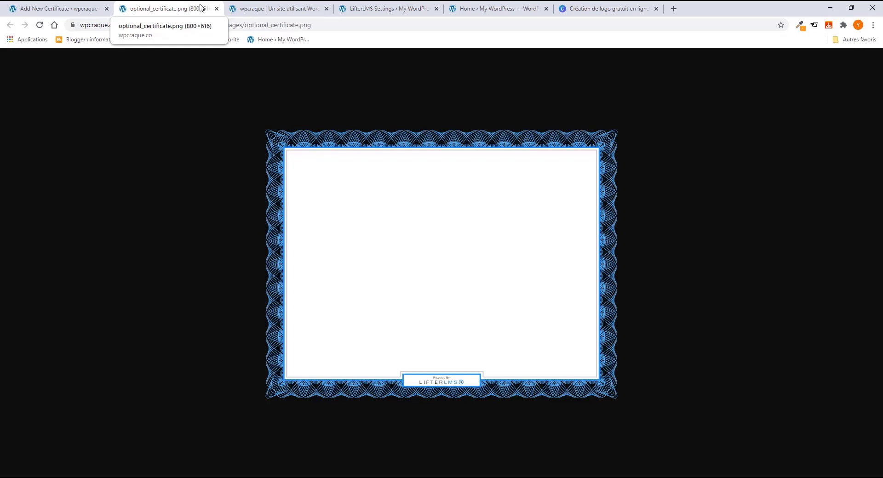
left_click(73, 6)
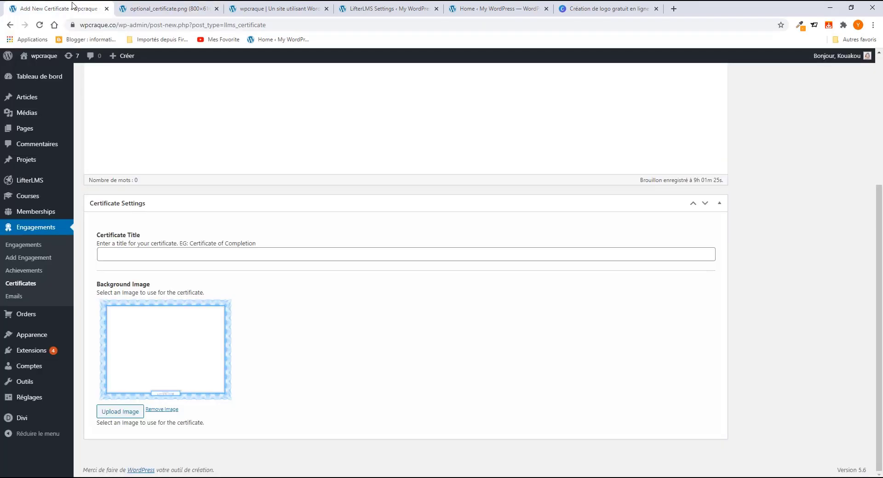
scroll(206, 329, "up", 2)
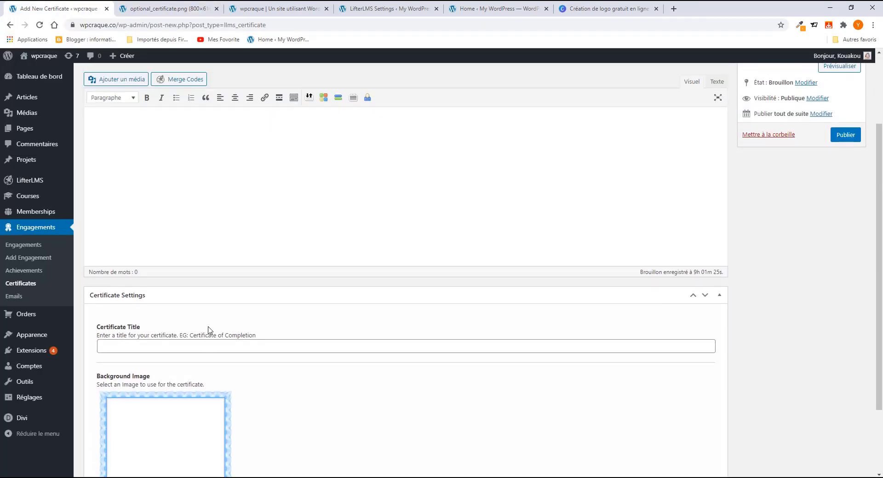
left_click(168, 346)
type("certificat de")
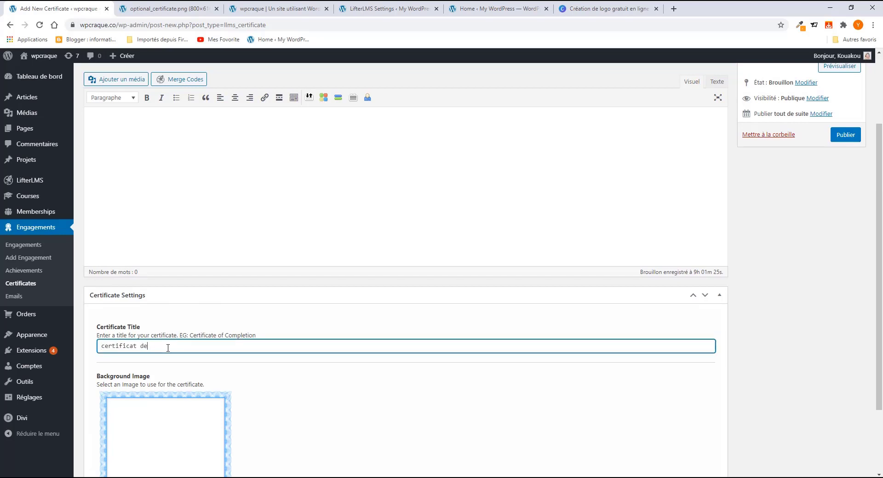
type(" fotrmation")
right_click(166, 347)
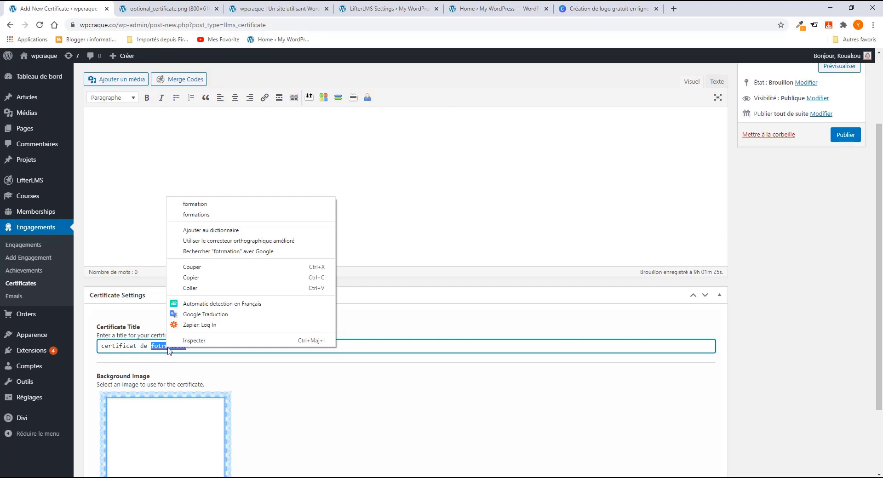
left_click(192, 204)
Step: Publish the certificate with its default background image
scroll(187, 381, "down", 2)
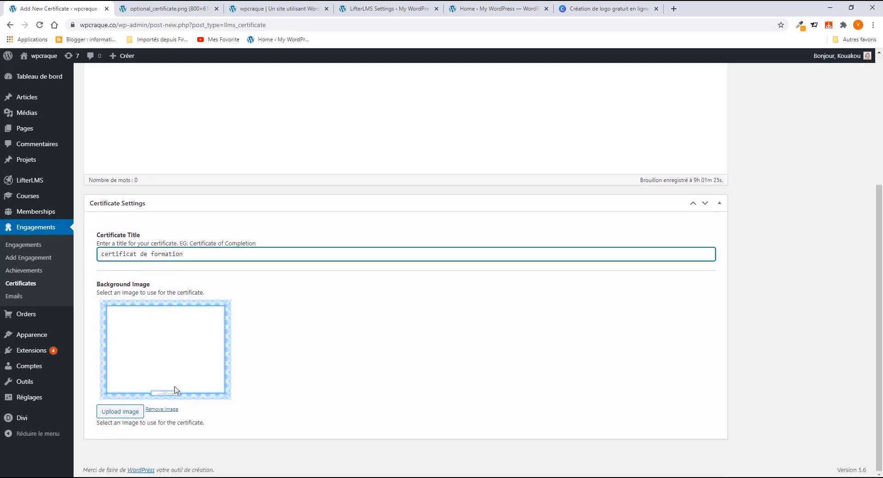
scroll(272, 367, "up", 4)
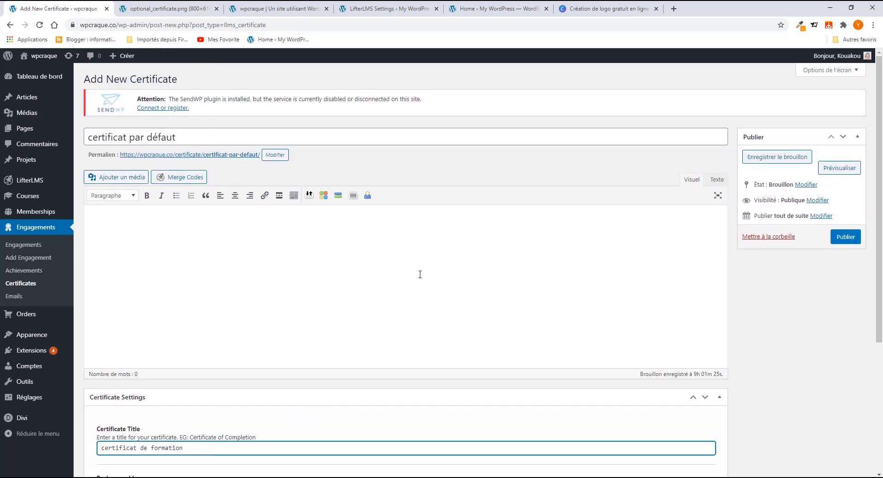
left_click(846, 238)
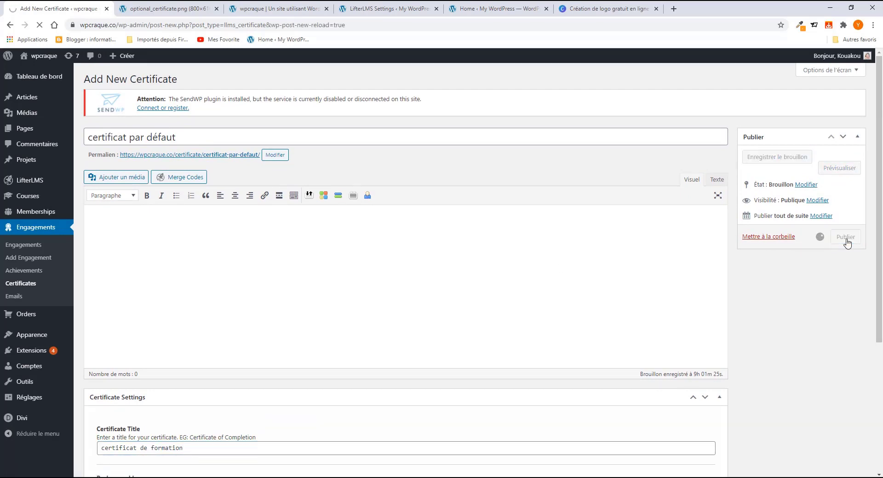
Step: Open the published certificate's permalink in a new tab and compare the page with the background image and the certificate settings
scroll(337, 339, "down", 2)
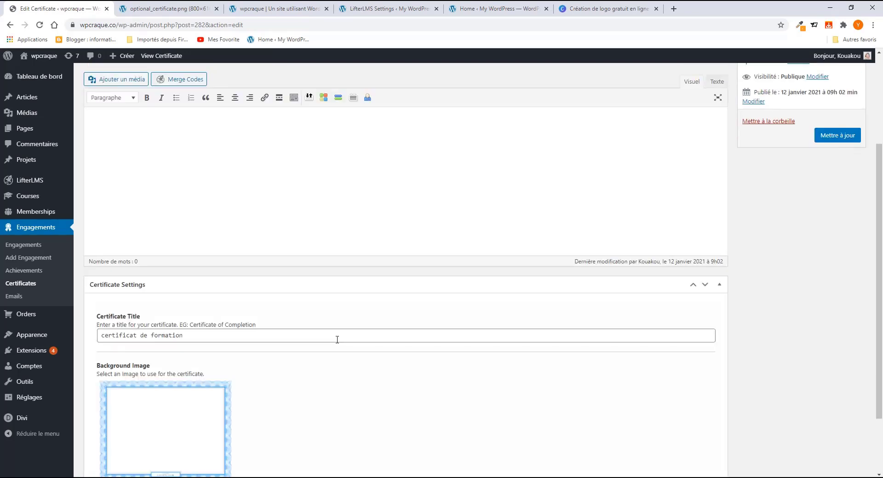
scroll(337, 339, "up", 3)
right_click(223, 180)
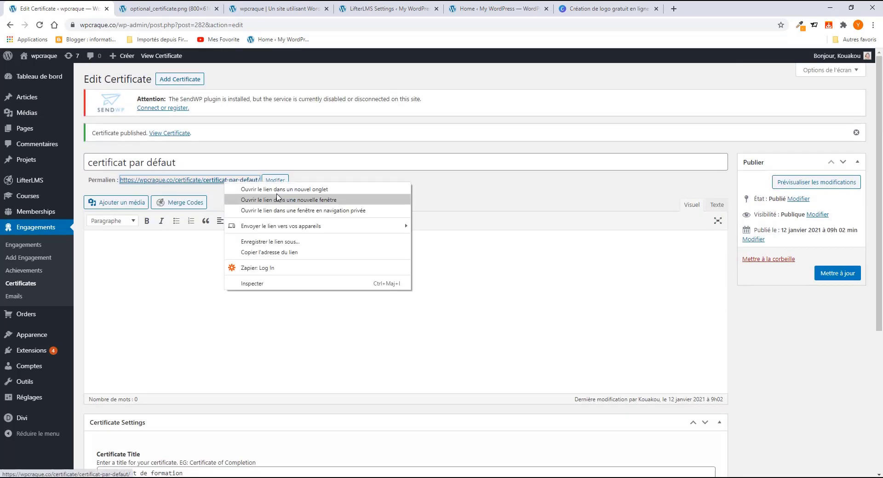
left_click(278, 189)
left_click(260, 9)
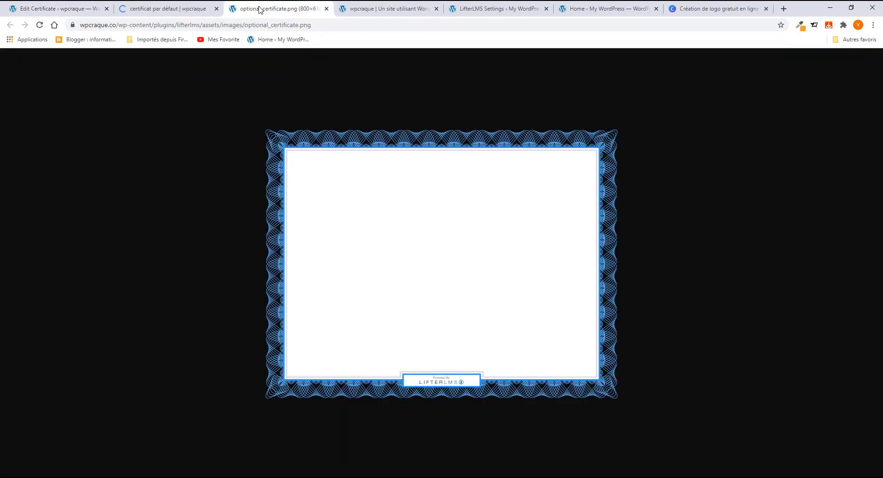
left_click(176, 9)
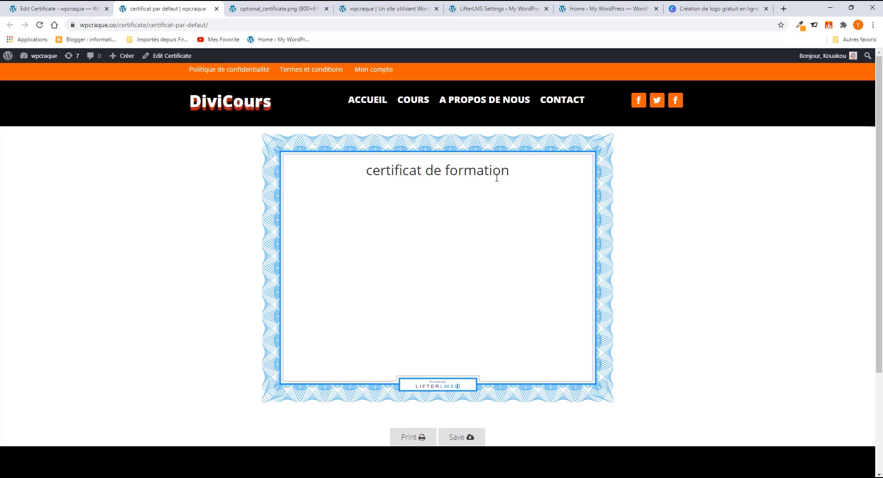
left_click(69, 8)
scroll(108, 345, "down", 1)
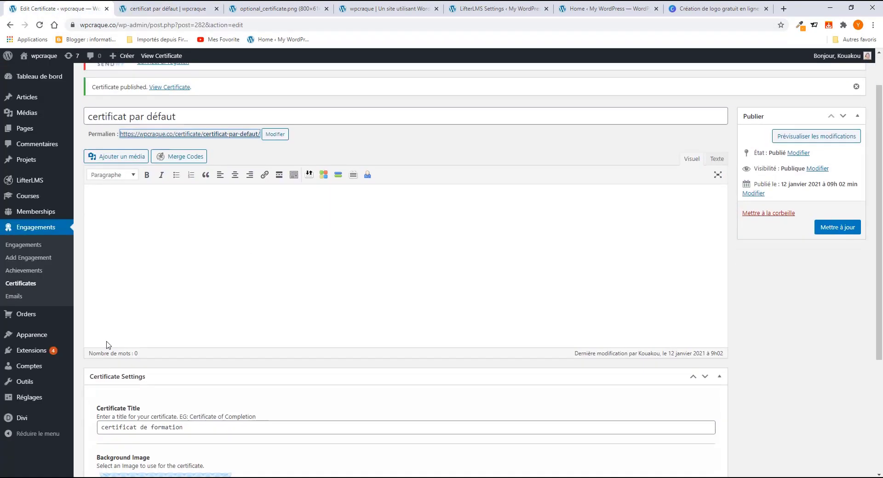
scroll(109, 345, "down", 3)
scroll(181, 280, "up", 3)
left_click(166, 10)
left_click(69, 9)
Step: Write "Certificat de fin de formation:" in the certificate body and insert the Student First Name and Student Last Name merge codes below it
left_click(172, 198)
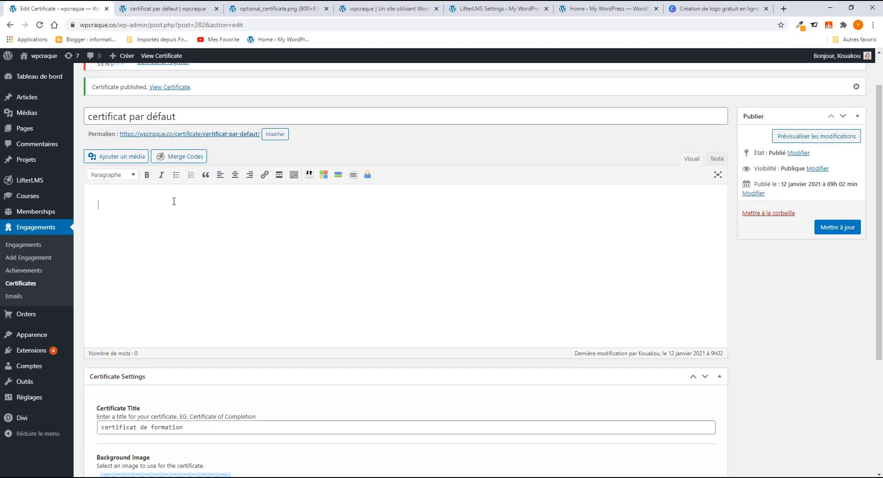
type("Certificat de fin de formation:")
key("Return")
left_click(176, 162)
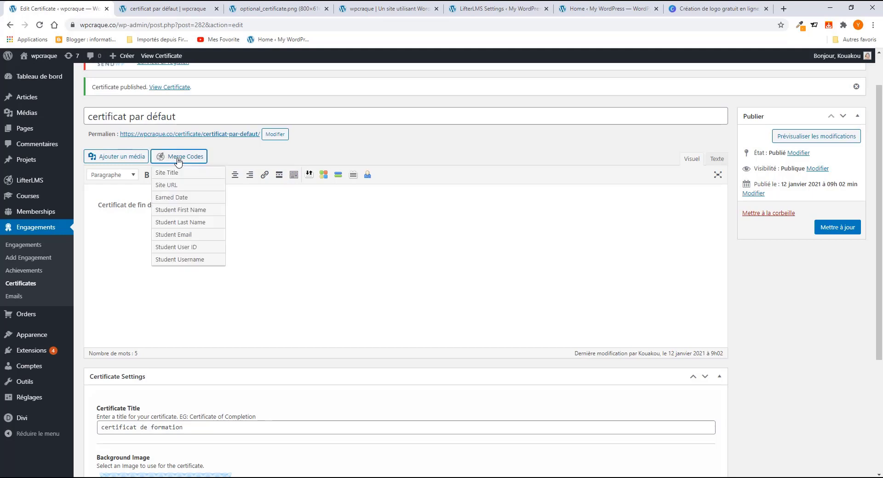
left_click(186, 211)
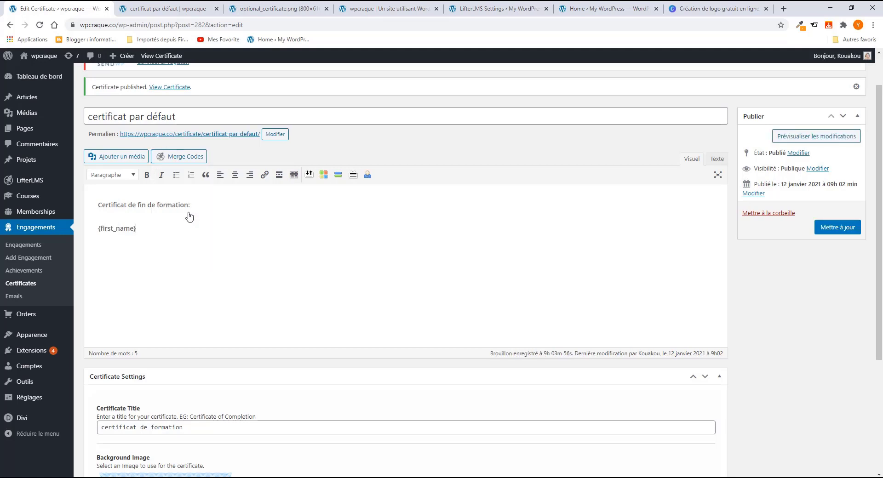
left_click(174, 160)
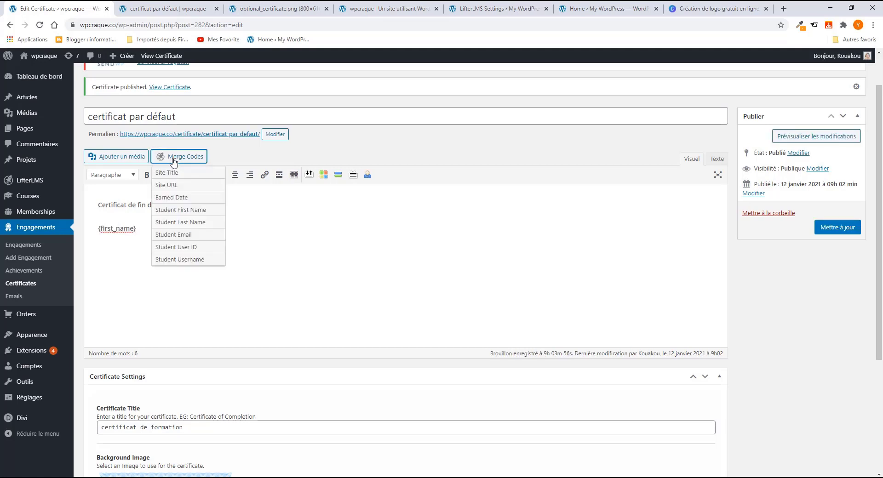
left_click(188, 225)
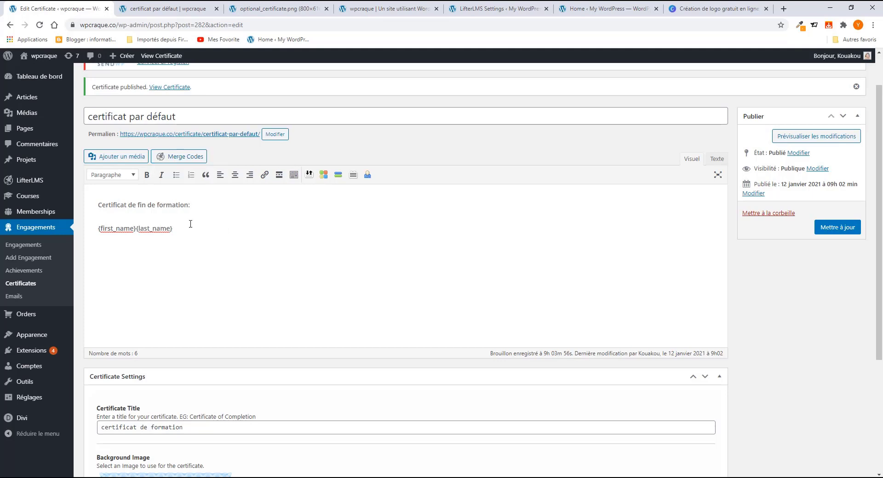
Step: Format the certificate heading and the student name merge codes as Titre 2 and centre both lines
left_click_drag(148, 228, 85, 199)
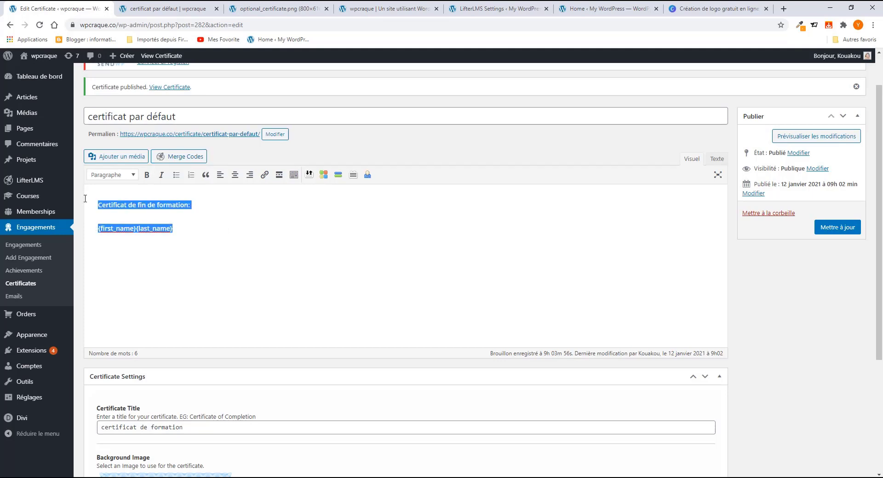
left_click(130, 179)
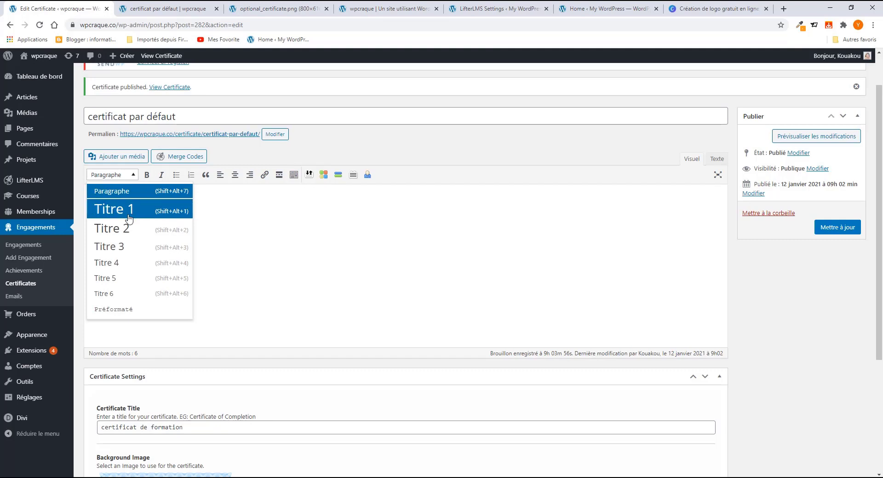
left_click(129, 203)
left_click(132, 175)
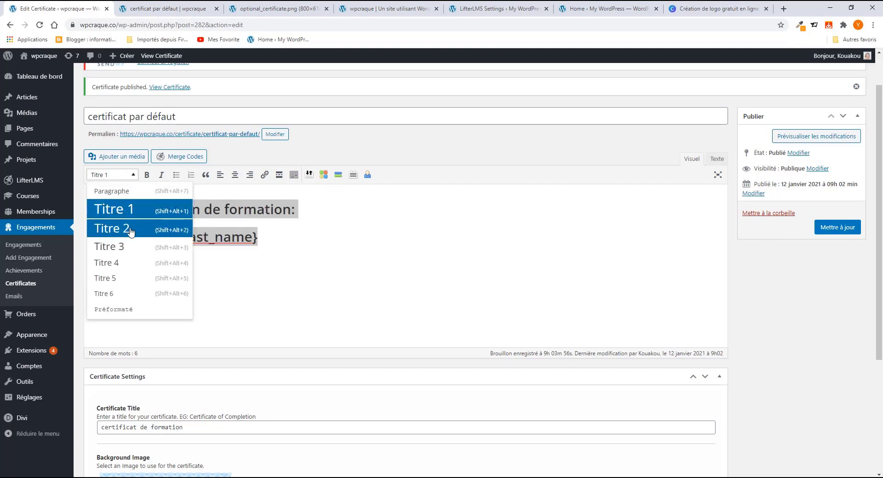
left_click(130, 230)
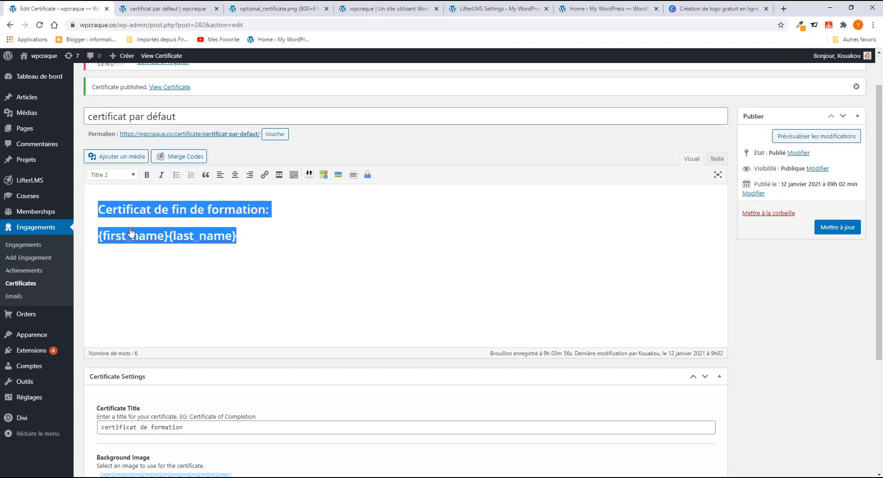
left_click(235, 175)
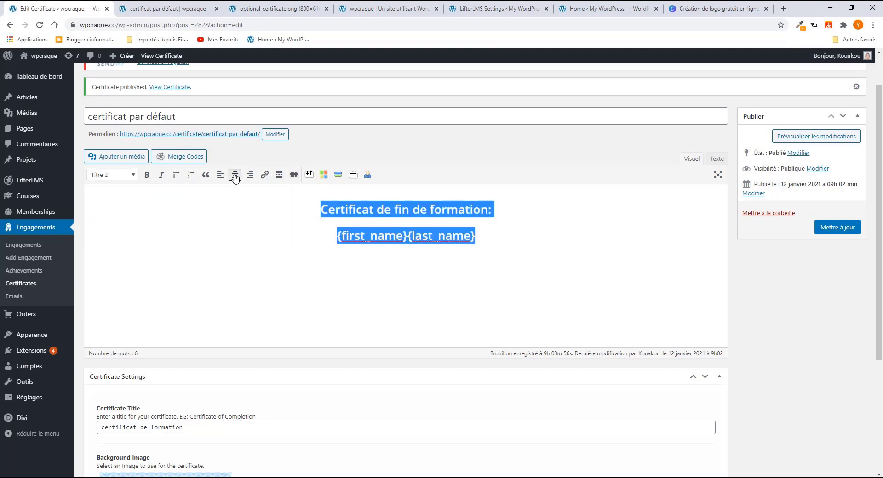
Step: Update the certificate and reload its public page to check the centred text
left_click(833, 227)
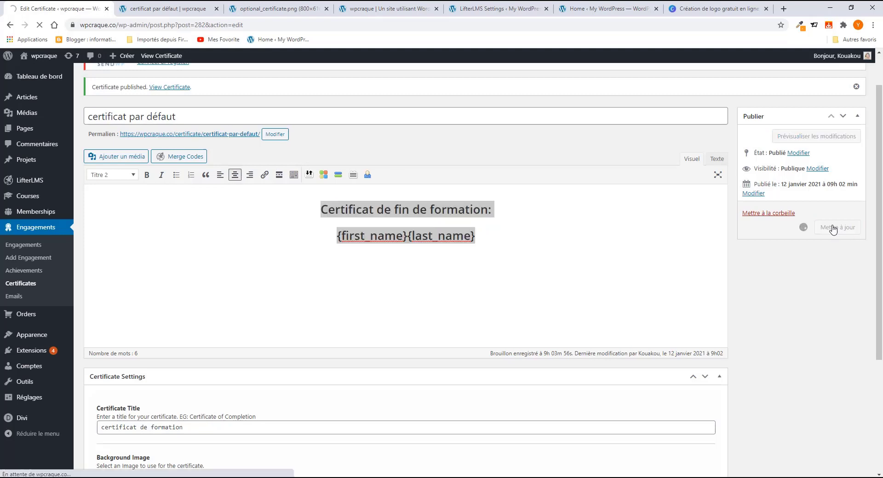
left_click(170, 9)
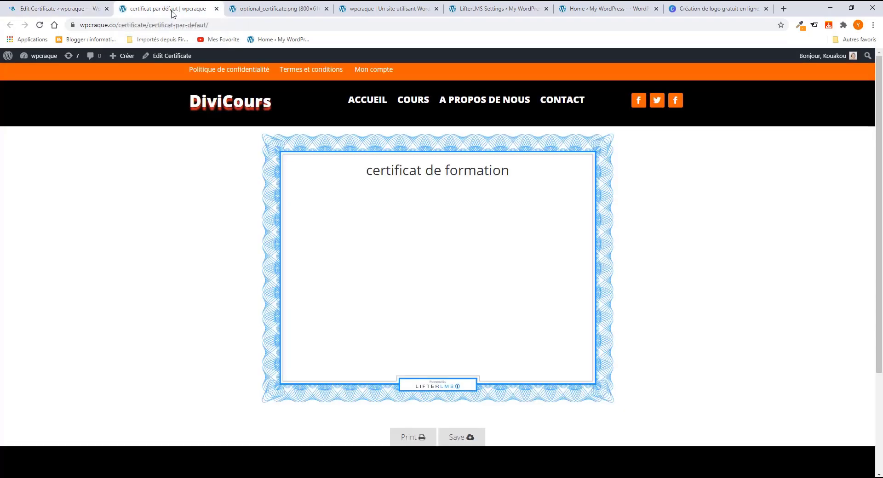
left_click(40, 25)
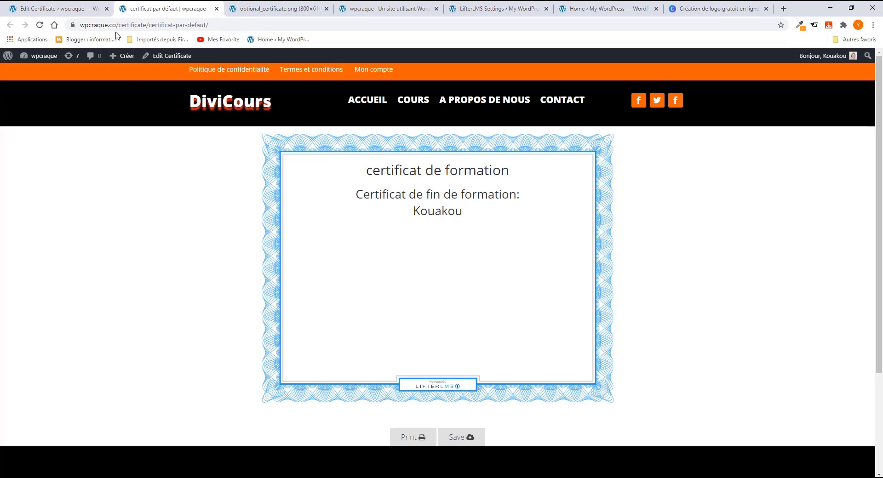
Step: Clear the Certificate Title in the certificate settings, update the certificate and reload its public page
left_click(64, 9)
scroll(328, 251, "down", 5)
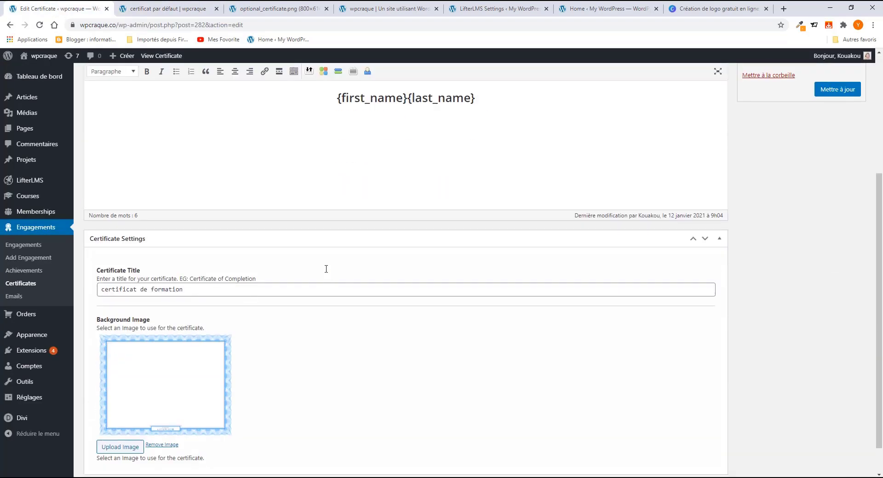
left_click_drag(195, 254, 99, 256)
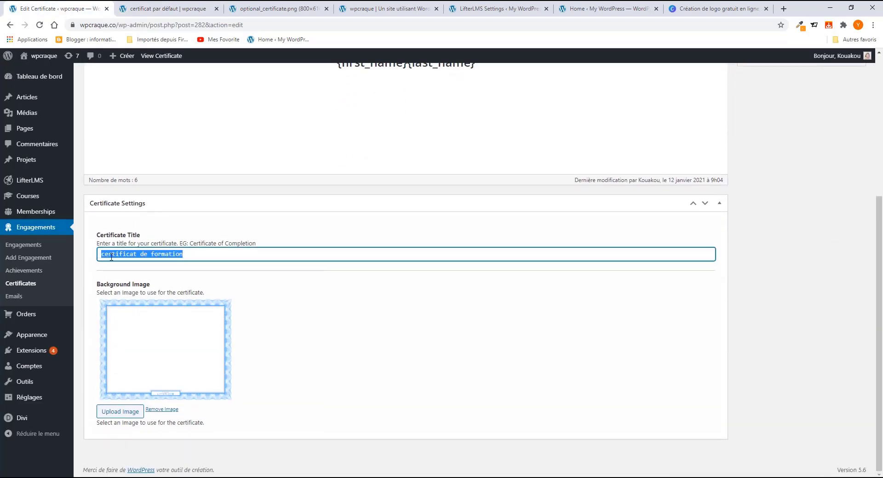
key("BackSpace")
scroll(851, 272, "up", 5)
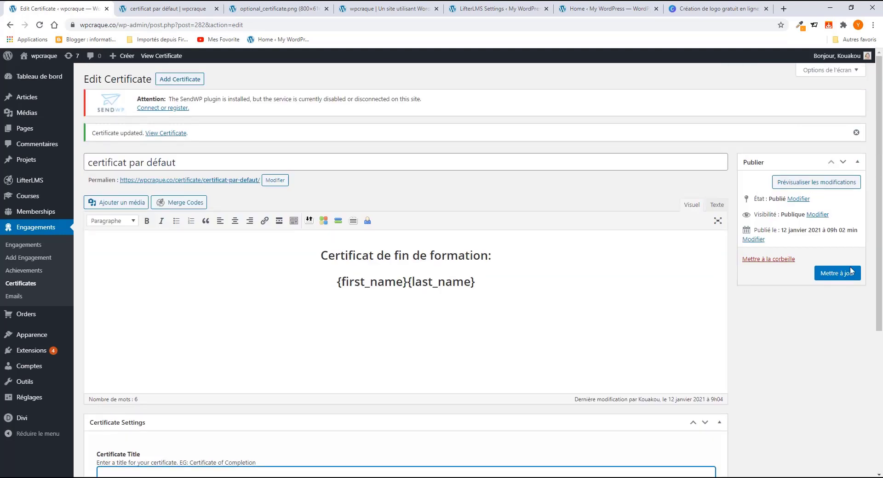
left_click(850, 272)
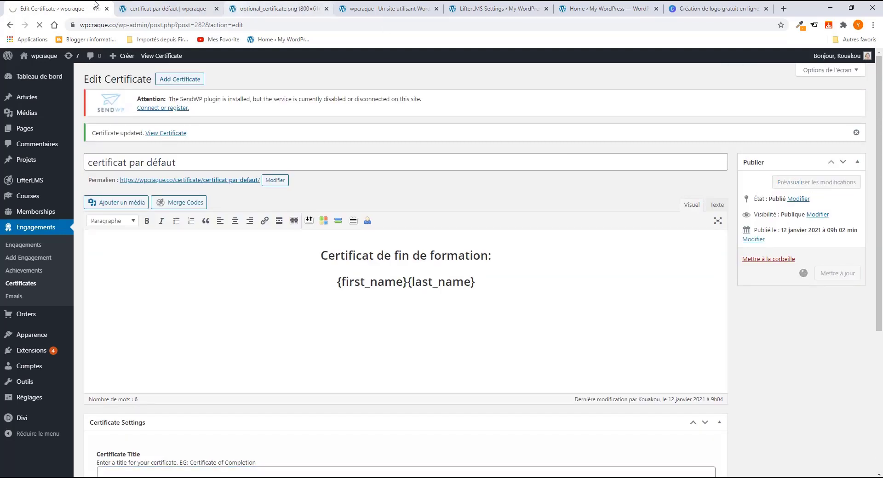
left_click(161, 8)
left_click(40, 25)
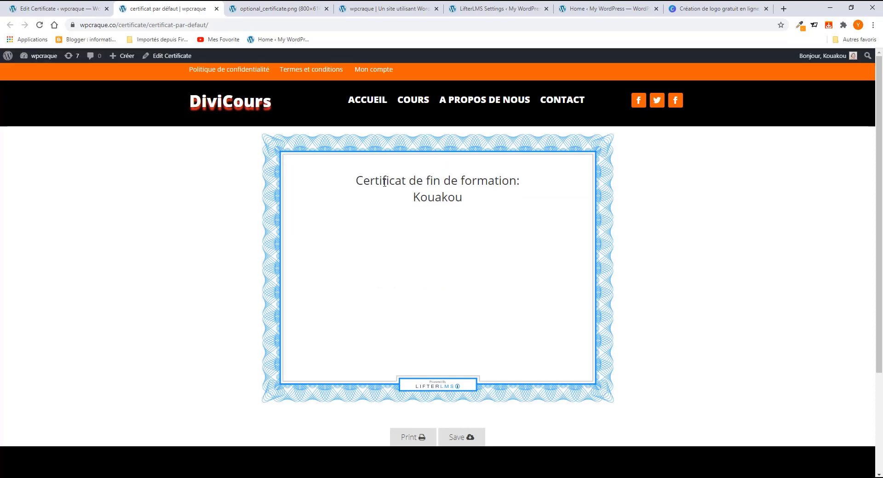
Step: Change both lines of the certificate body to Titre 1, update the certificate and reload its public page
left_click(55, 8)
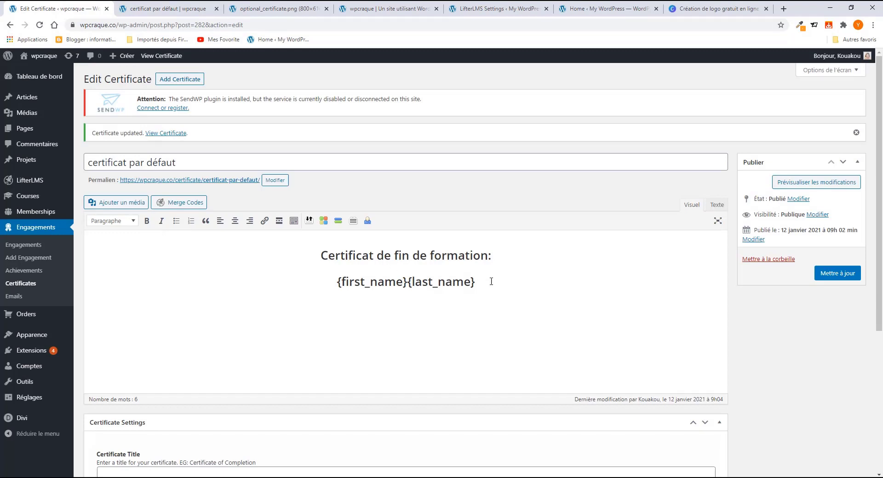
left_click_drag(481, 282, 317, 252)
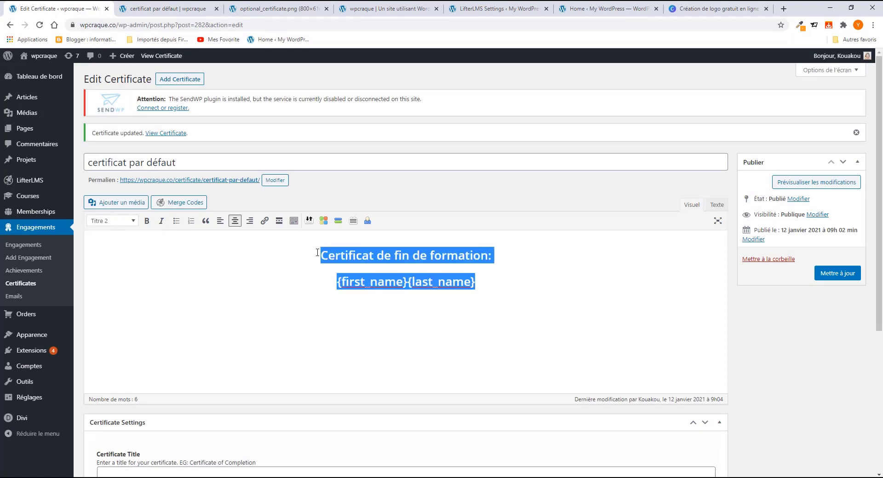
left_click(112, 221)
left_click(116, 255)
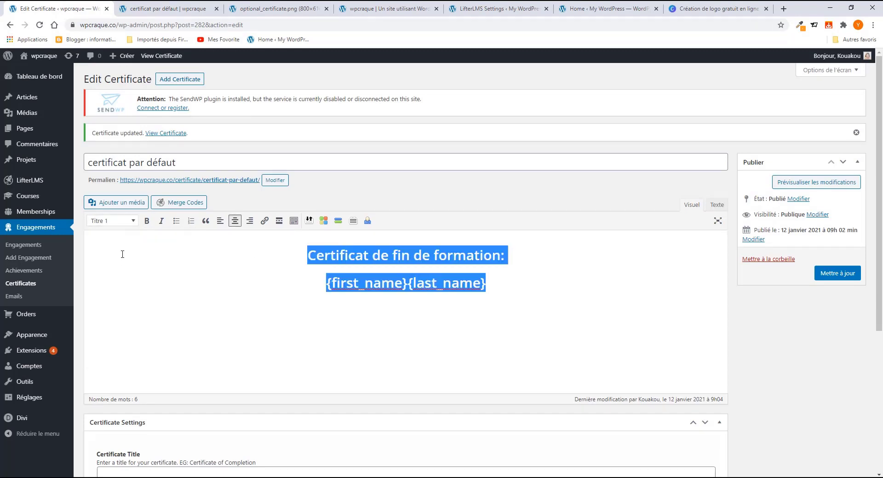
left_click(839, 274)
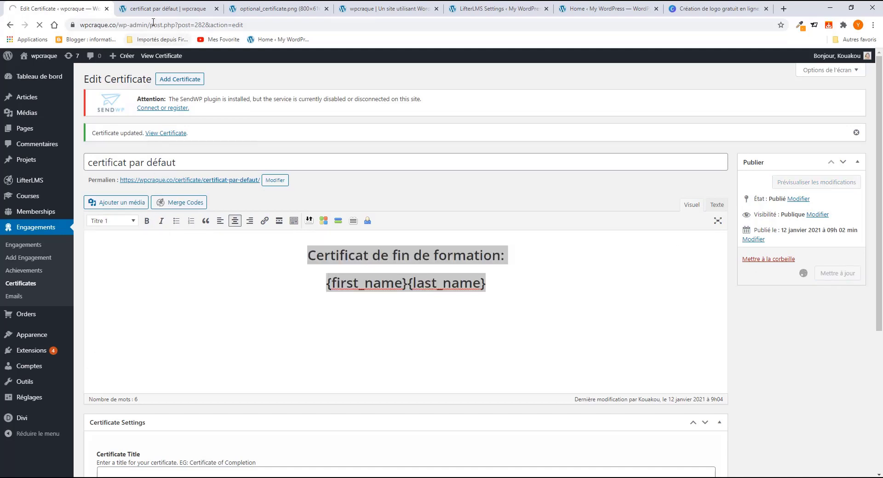
left_click(162, 9)
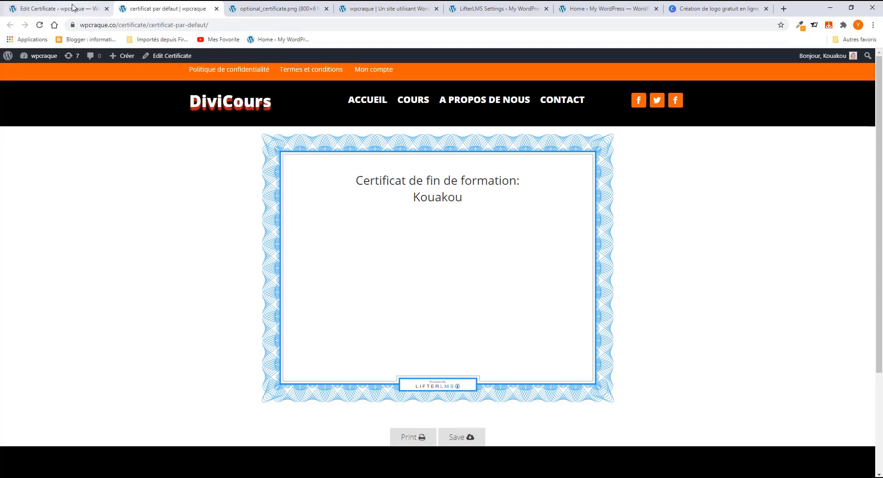
left_click(40, 24)
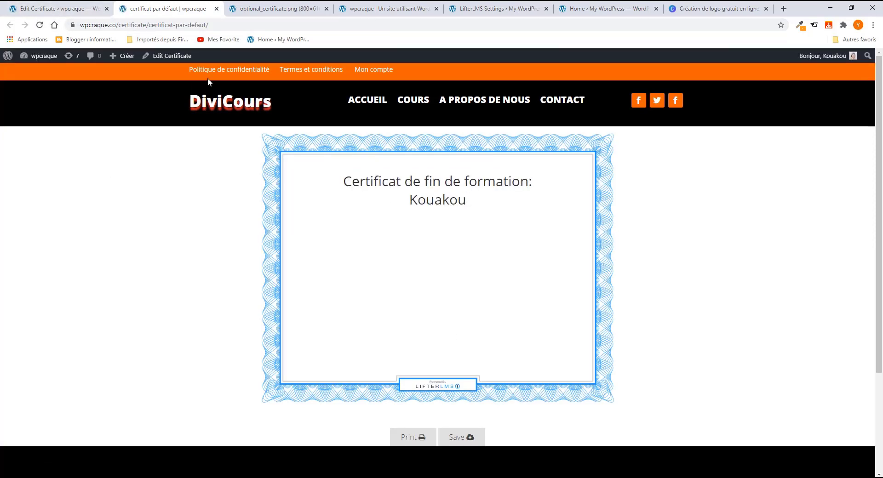
Step: Add the line "vous recevez ce certificat pour avoir participer au cours du" below the name codes, followed by the Earned Date merge code
left_click(103, 15)
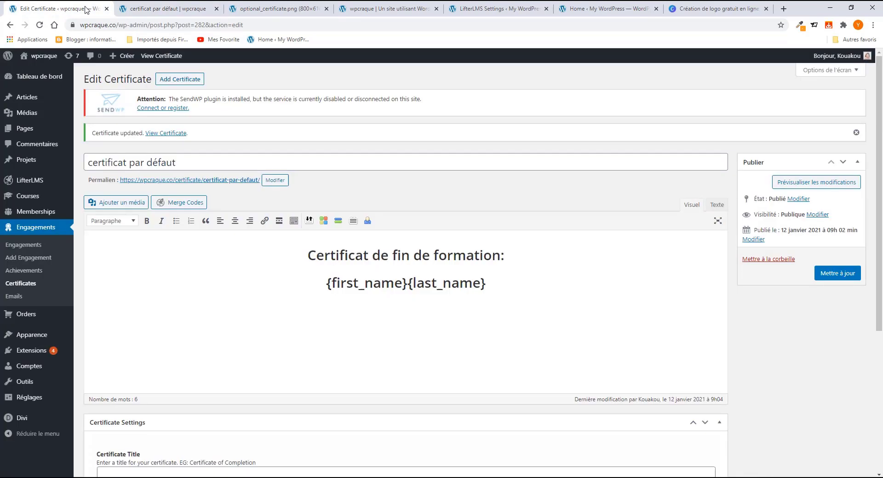
left_click(495, 283)
key("Return")
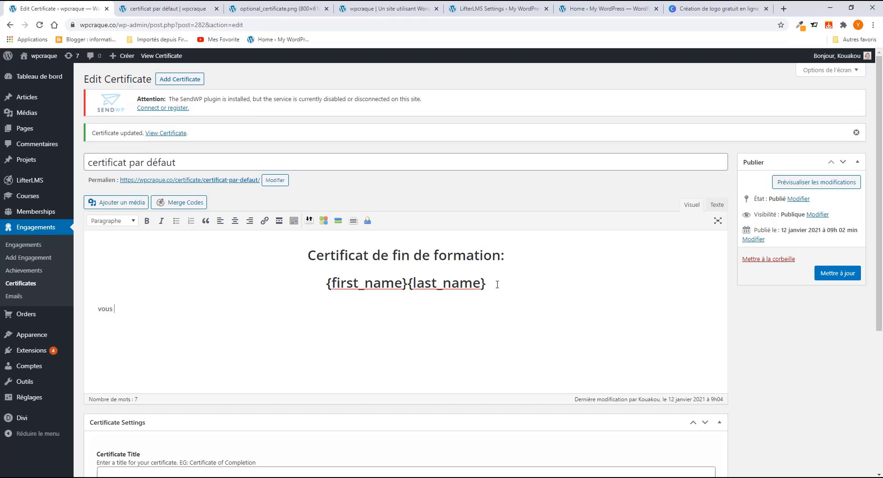
type("vous recevez ce certificat pour avoir participer au cours")
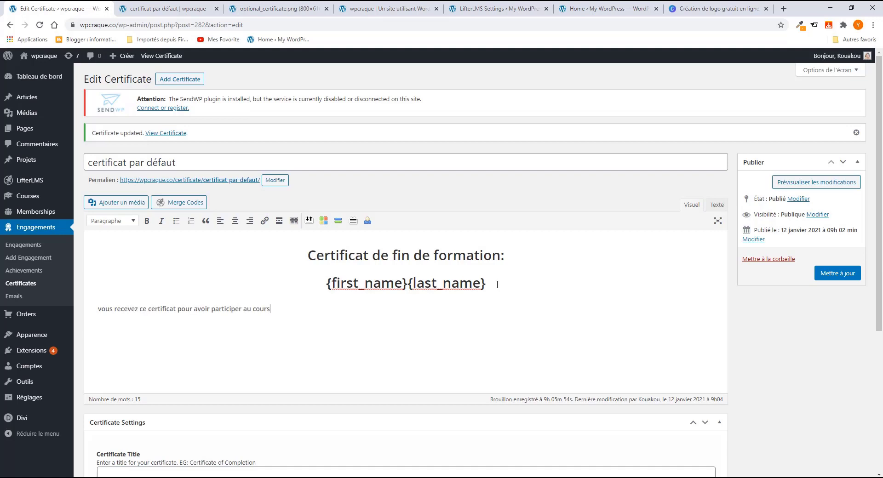
type(" de")
left_click(184, 206)
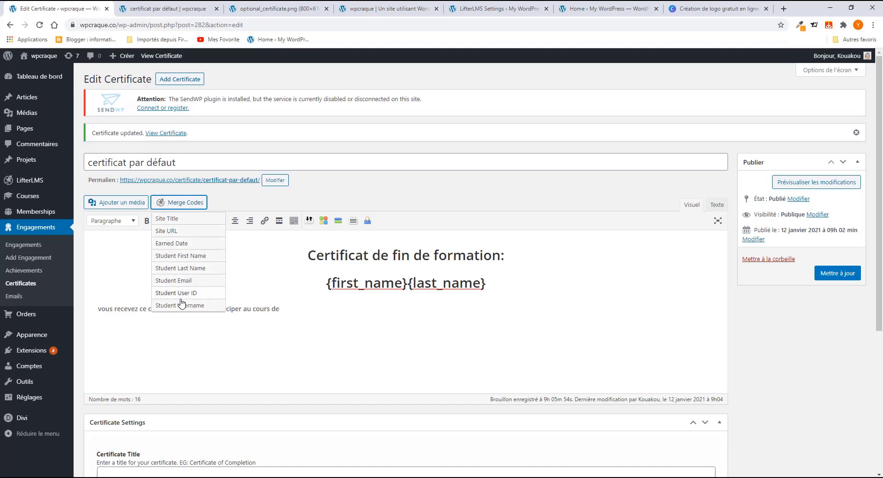
left_click(172, 244)
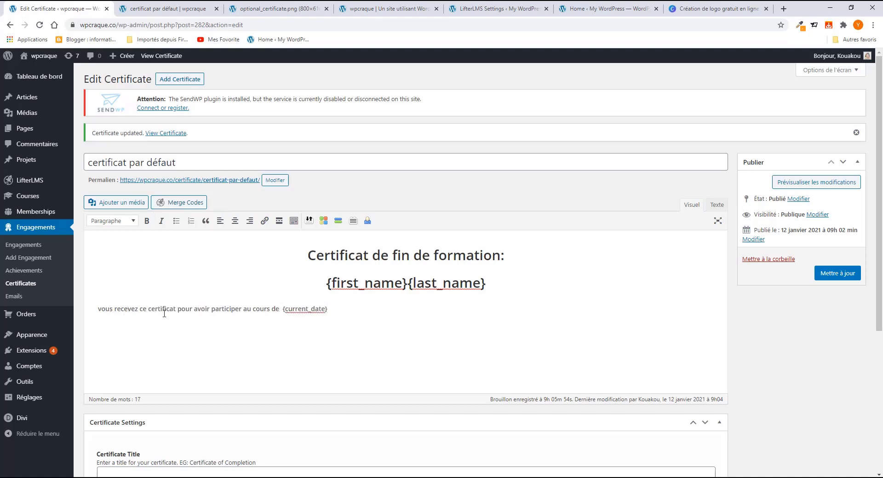
left_click(278, 309)
key("BackSpace")
key("BackSpace")
type("du")
Step: Format the participation sentence with its date code as Titre 3 and centre it
left_click_drag(98, 311, 403, 343)
left_click(132, 221)
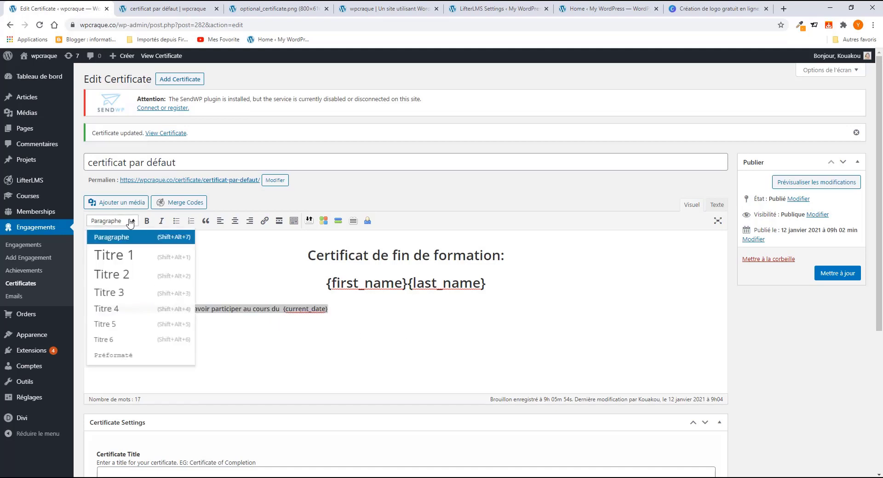
left_click(114, 261)
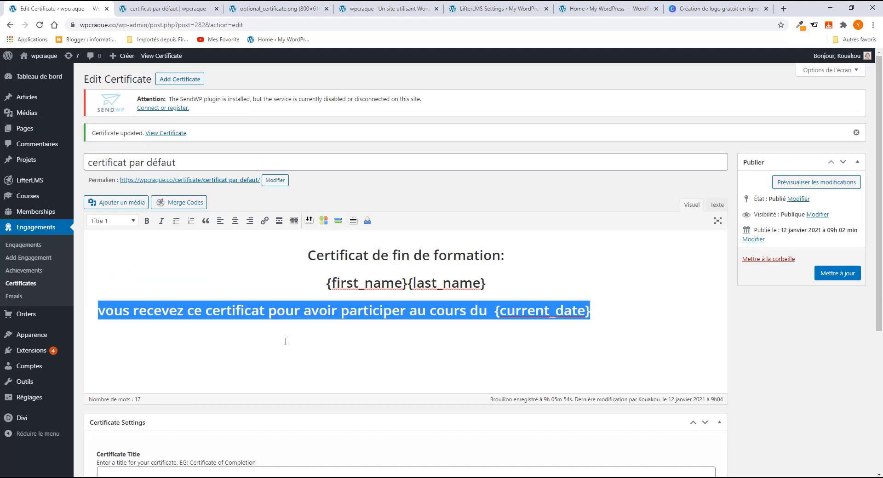
left_click(127, 224)
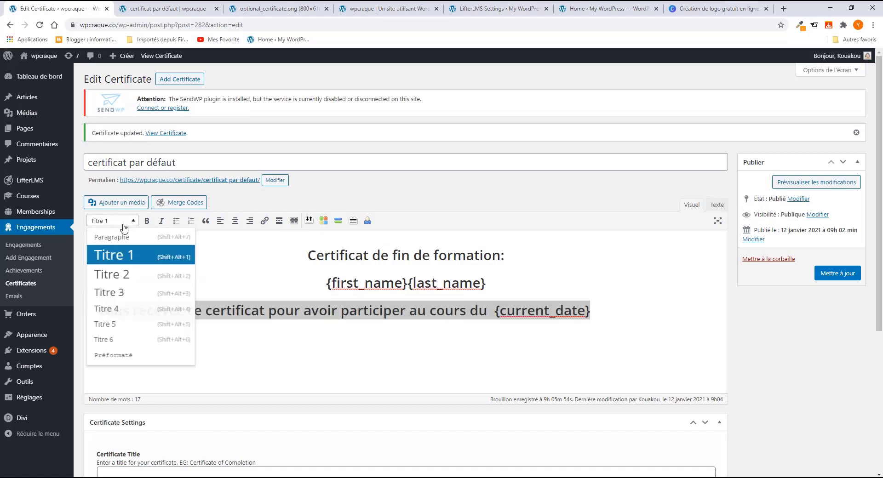
left_click(119, 281)
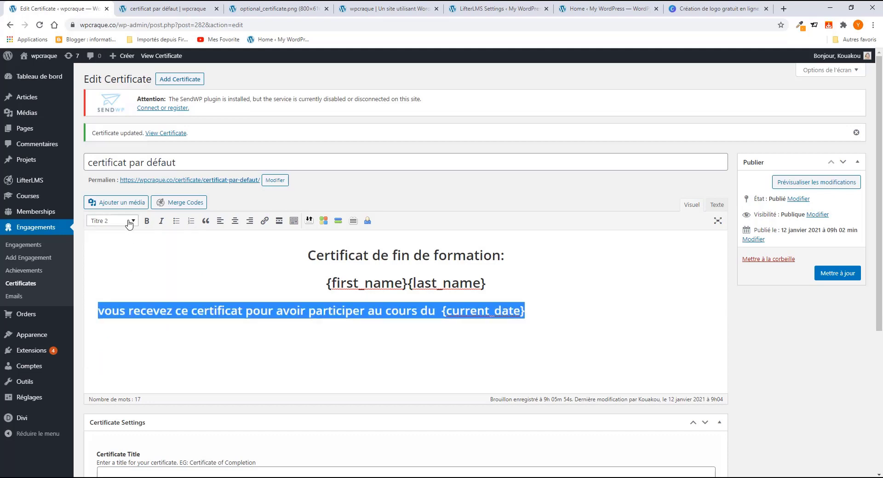
left_click(128, 221)
left_click(118, 295)
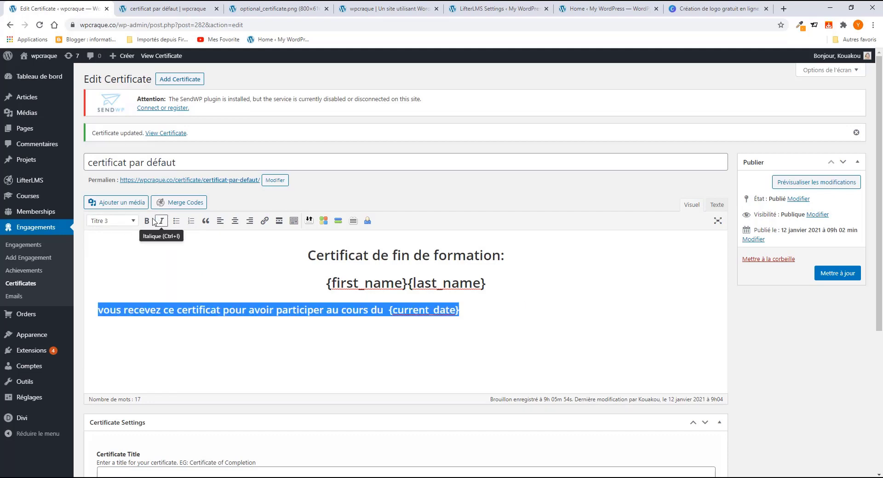
left_click(235, 221)
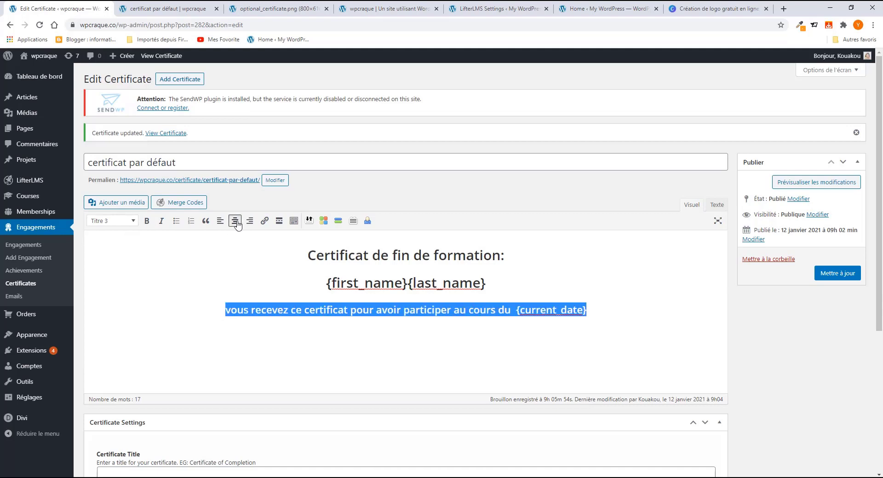
Step: Move the date merge code onto its own line, update the certificate and check the reloaded public page before returning to the editor
left_click(514, 309)
key("Return")
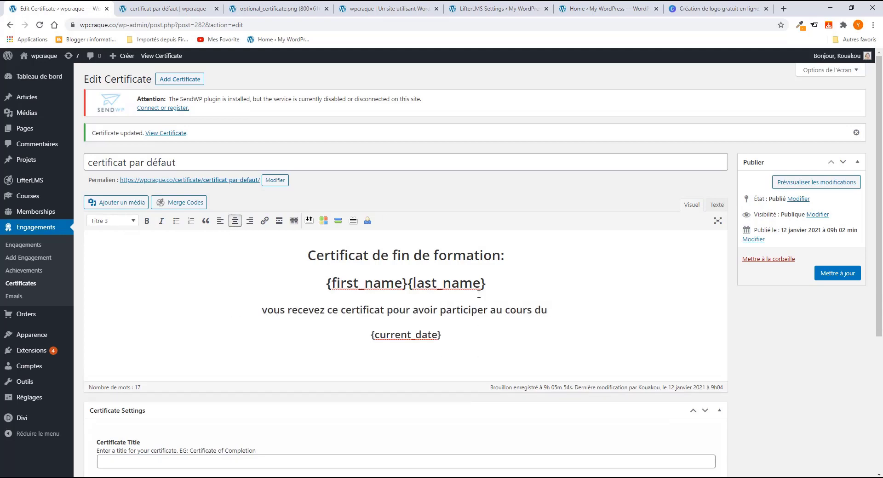
left_click(835, 273)
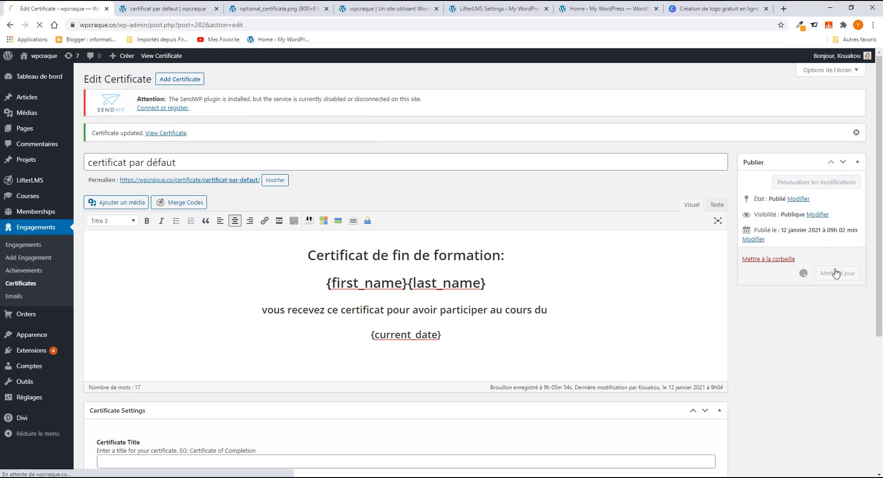
left_click(198, 5)
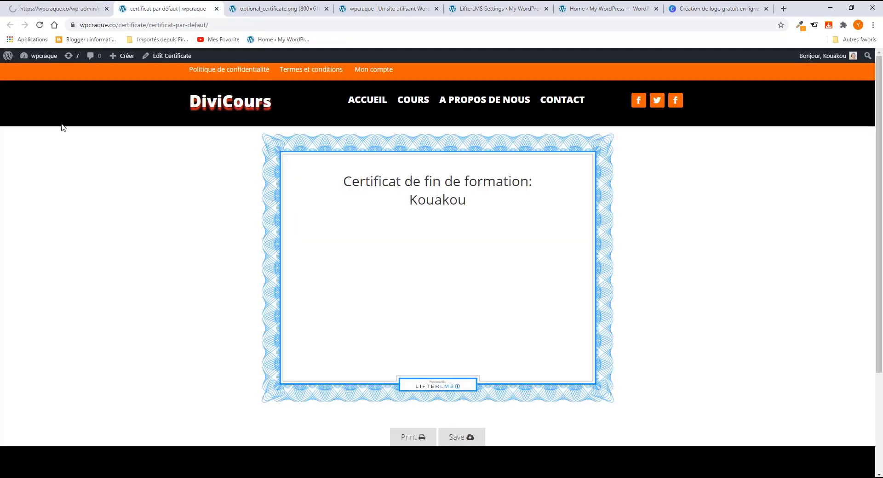
left_click(39, 25)
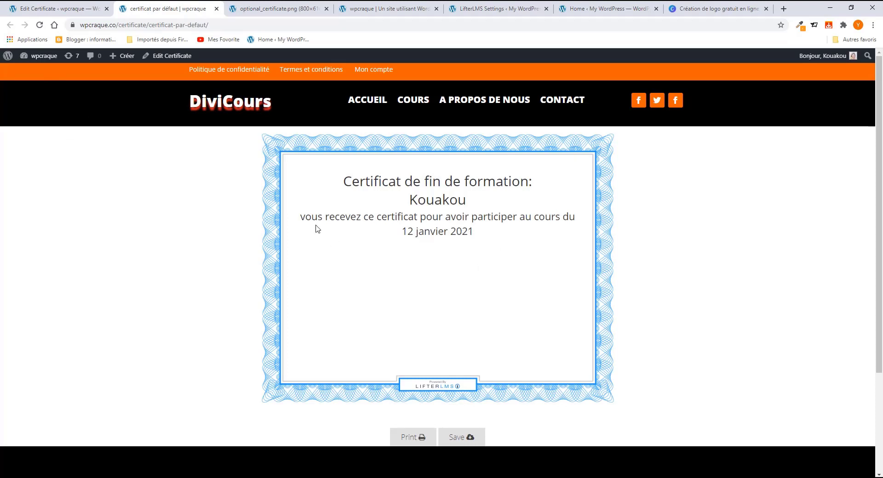
left_click(30, 12)
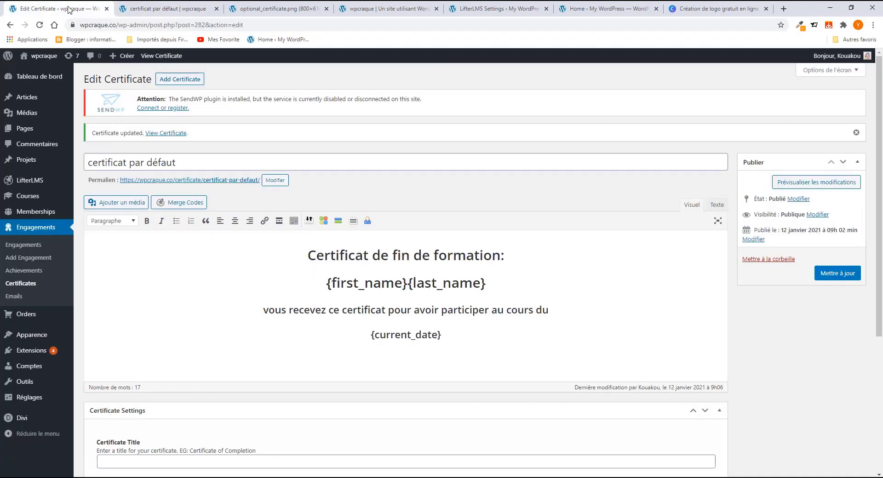
Step: Insert three blank lines above the "Certificat de fin de formation:" heading, update the certificate and check its reloaded public page
left_click(304, 248)
key("Return")
key("Return")
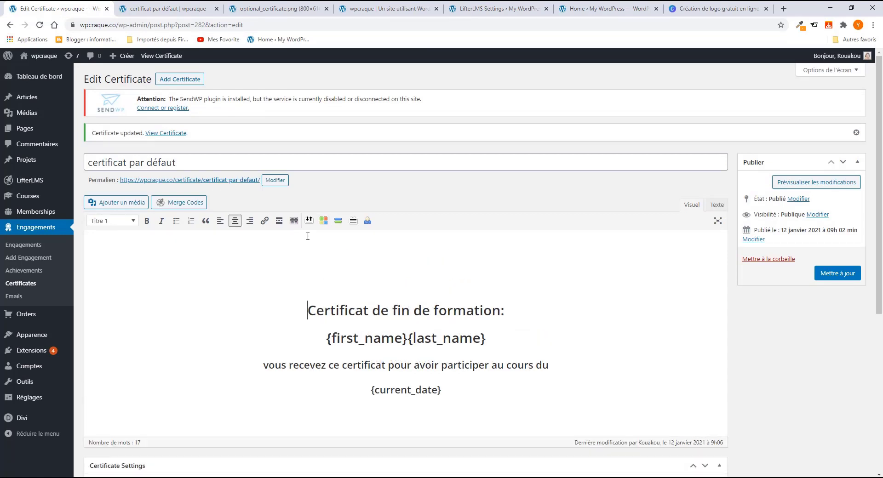
key("Return")
left_click(832, 273)
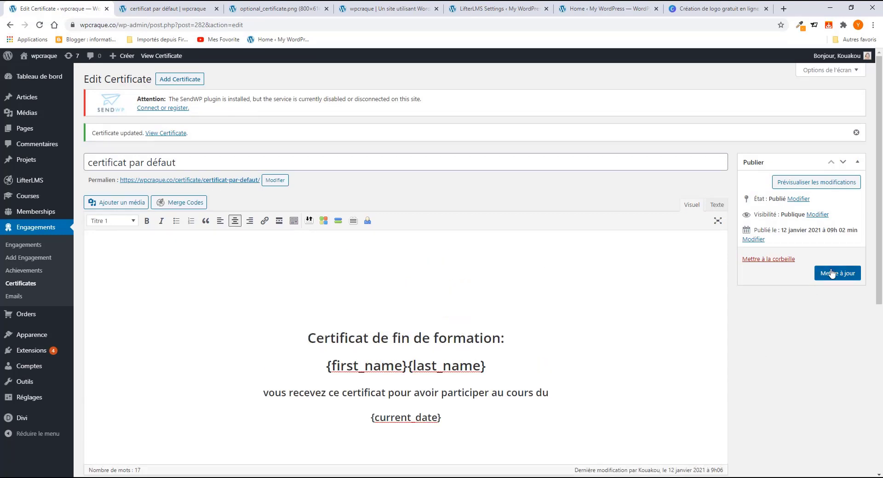
left_click(158, 10)
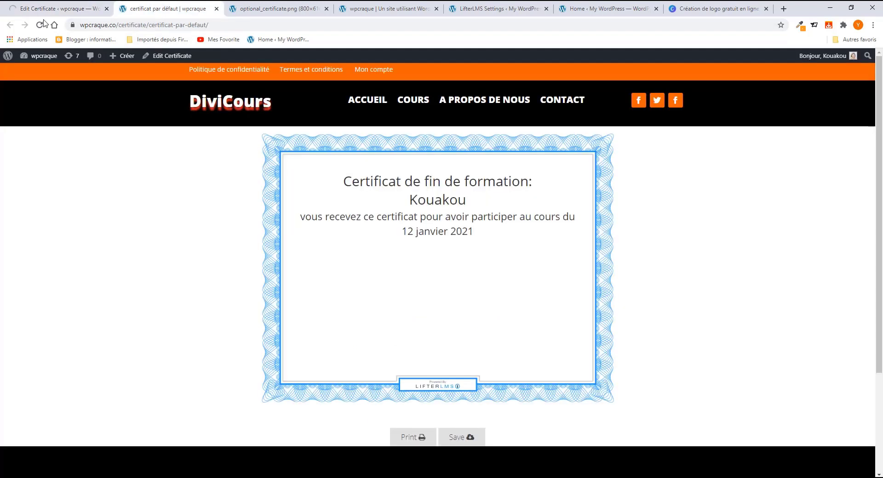
left_click(40, 24)
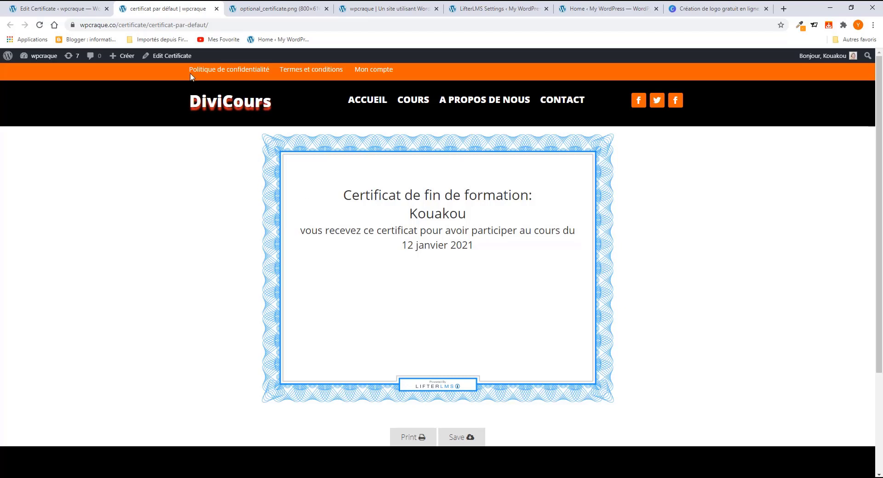
Step: Return to the certificate editor, review the background image settings and update the certificate again
left_click(78, 9)
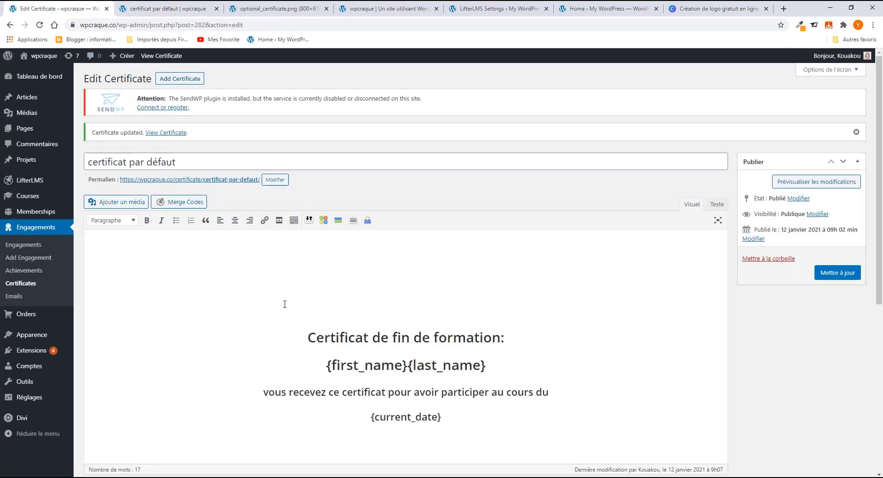
scroll(288, 313, "down", 6)
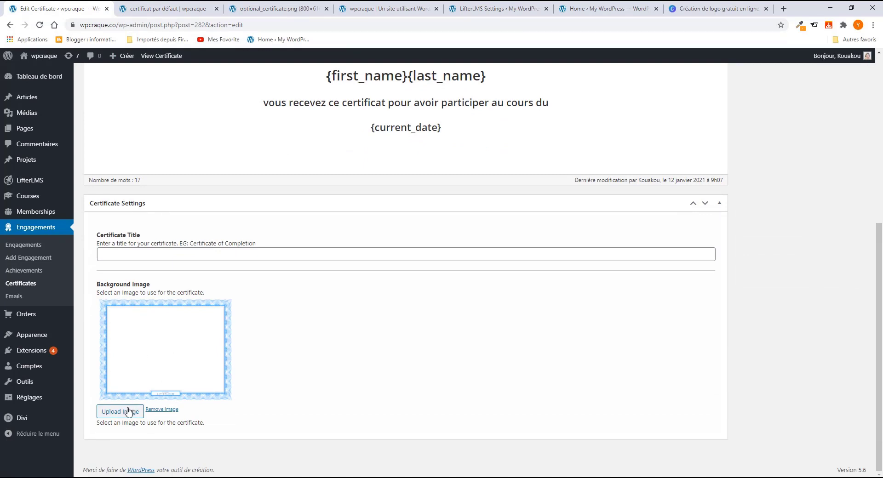
scroll(129, 410, "up", 2)
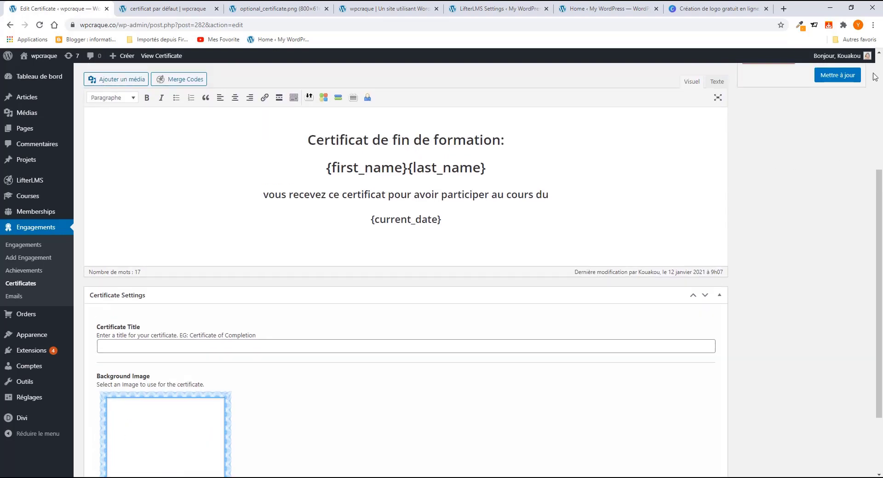
left_click(837, 76)
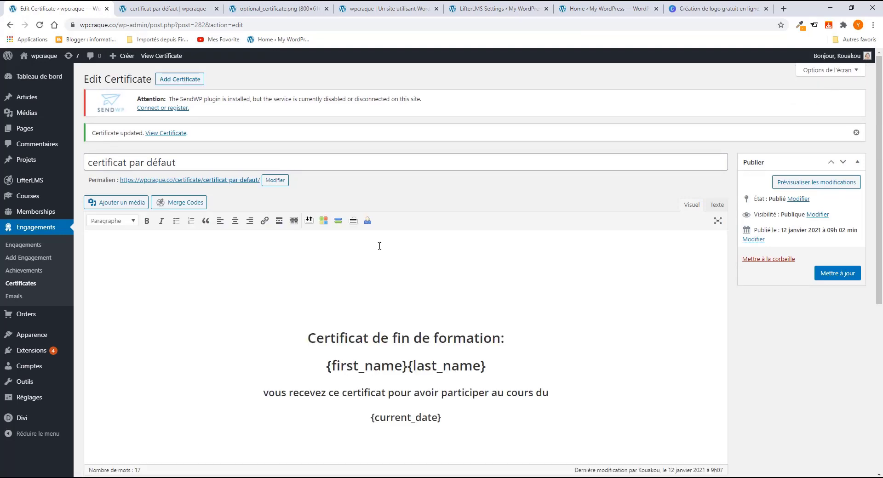
Step: Start a new engagement titled "certificat par defaut"
left_click(19, 248)
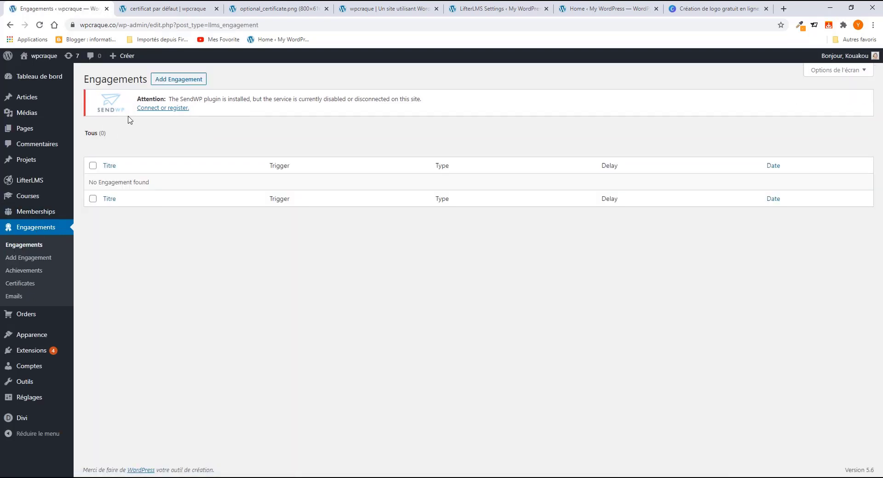
left_click(164, 82)
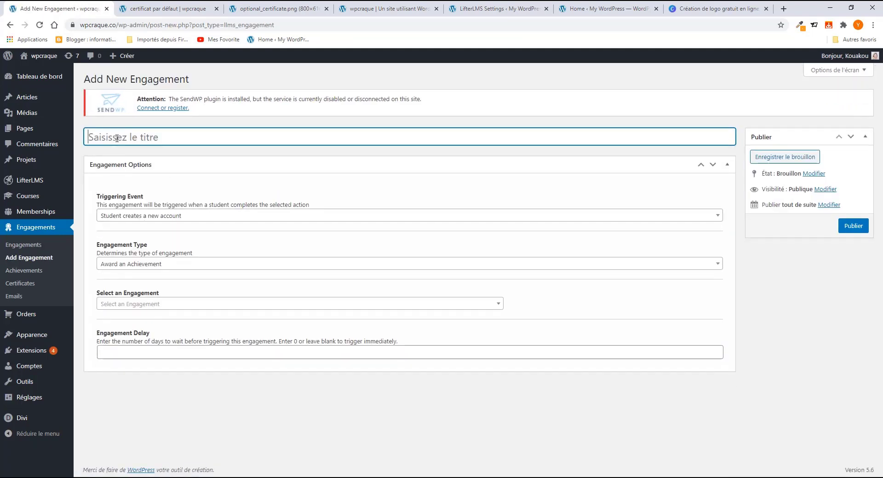
type("certificat par defaut")
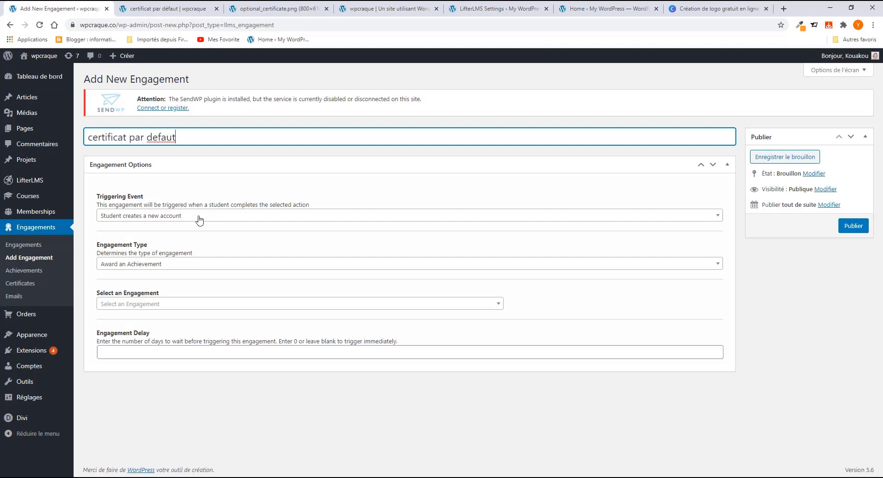
Step: Review the available triggering events and set the engagement to trigger when "Student completes a course"
left_click(192, 219)
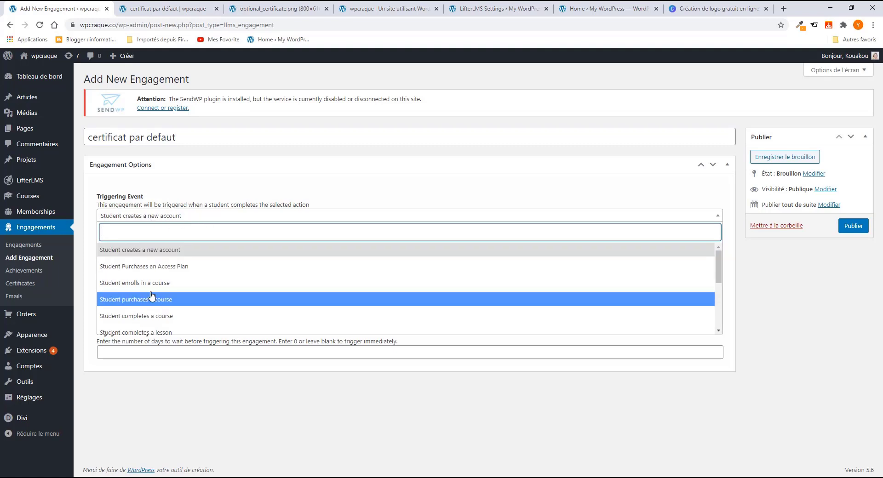
scroll(152, 313, "down", 3)
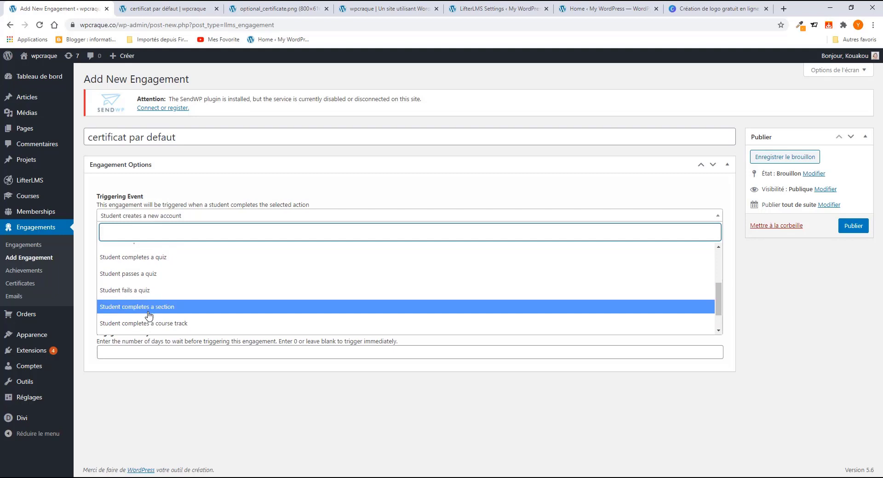
scroll(144, 299, "down", 1)
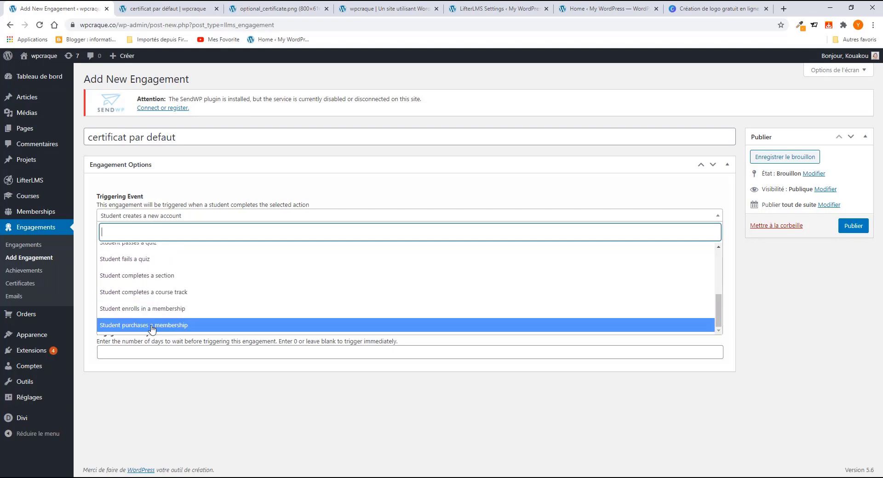
scroll(147, 313, "up", 5)
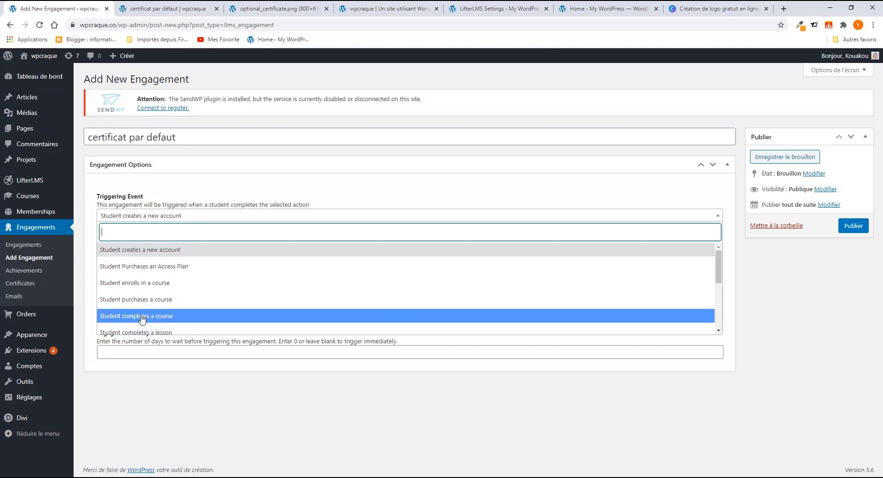
left_click(142, 320)
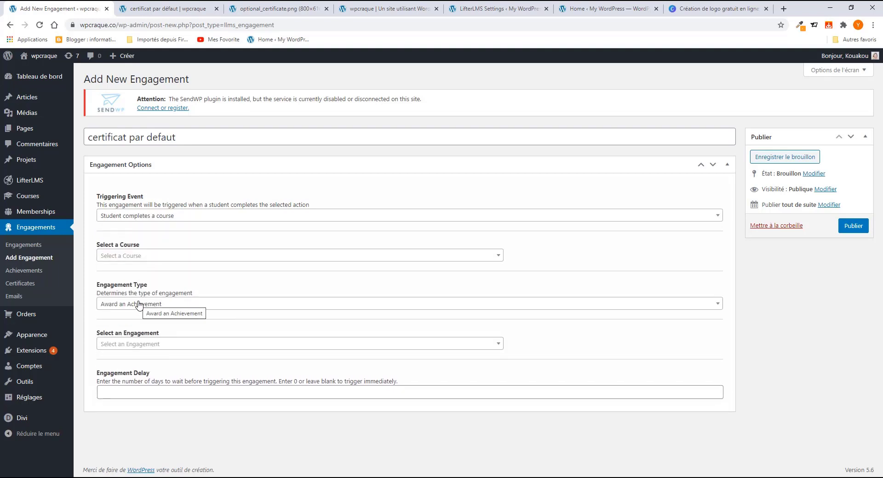
Step: Select Divi Formation (ID# 220) as the course that triggers the engagement
left_click(180, 257)
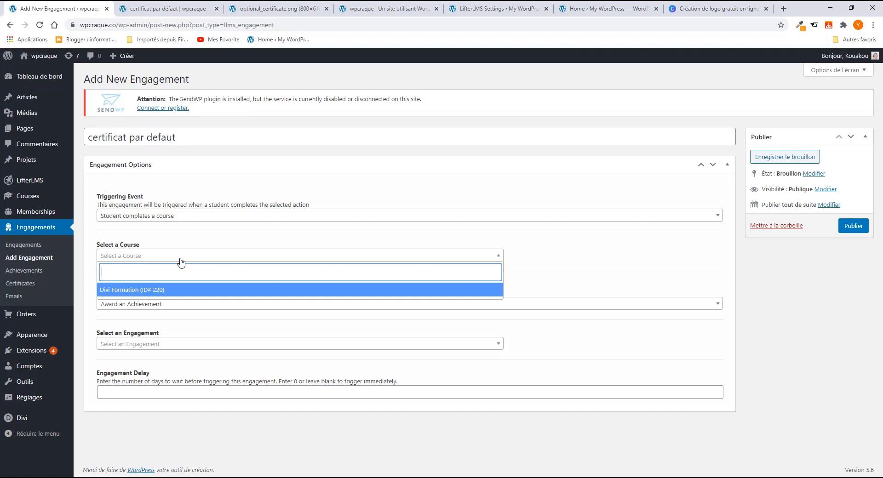
left_click(175, 291)
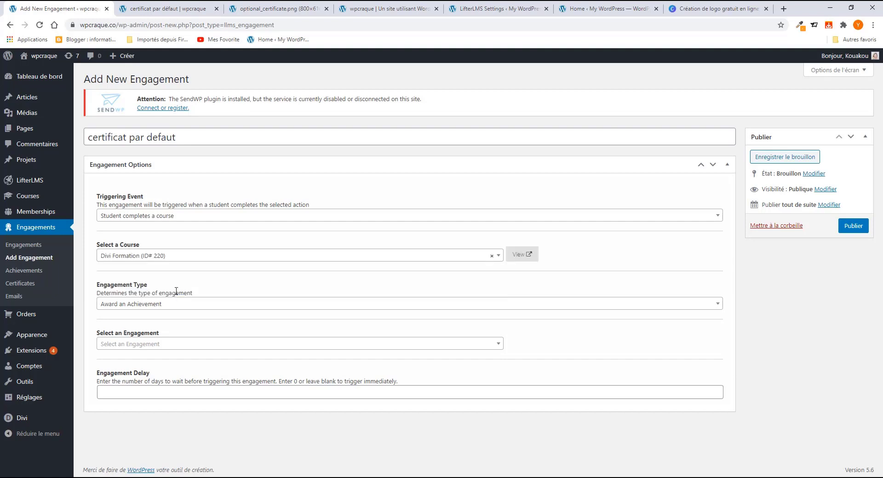
left_click(188, 257)
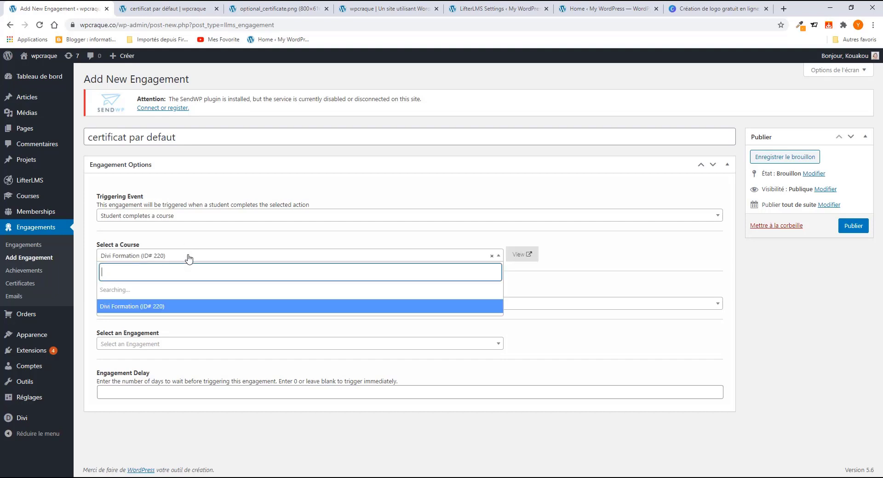
left_click(189, 258)
left_click(188, 258)
left_click(189, 258)
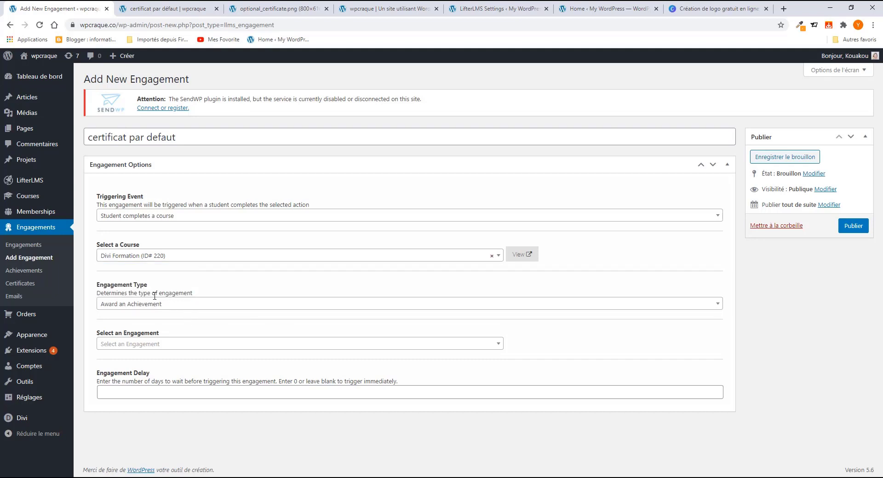
Step: Set the engagement type to Award a Certificate and select the certificate "certificat par défaut" (ID# 282)
left_click(174, 308)
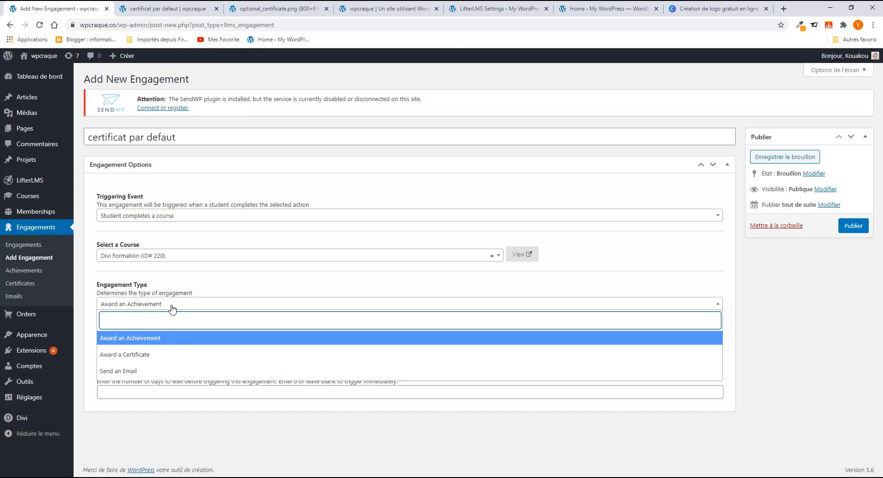
left_click(154, 360)
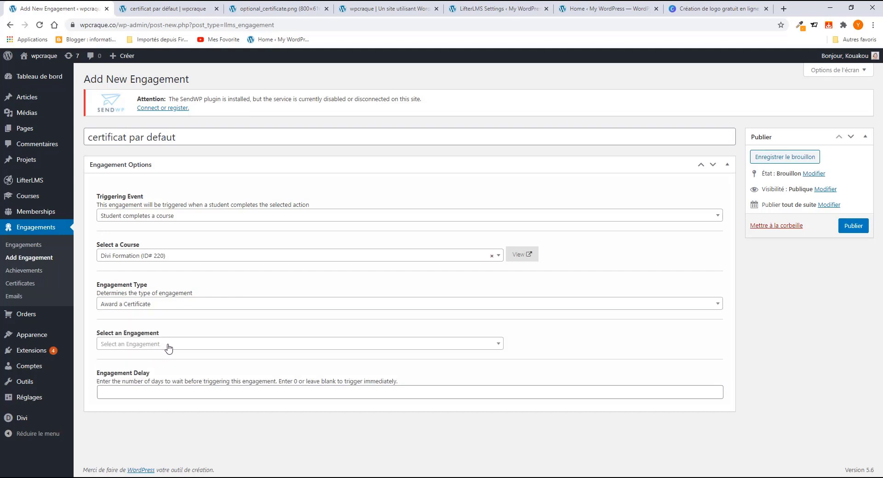
left_click(169, 349)
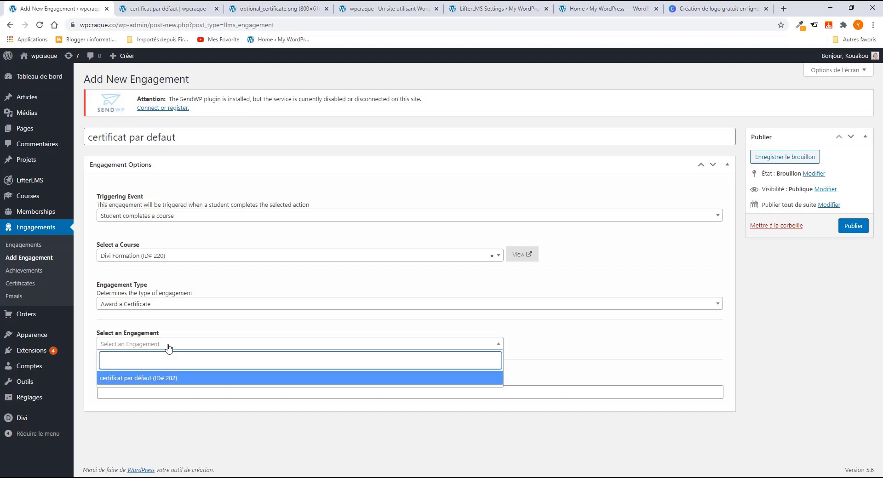
left_click(148, 379)
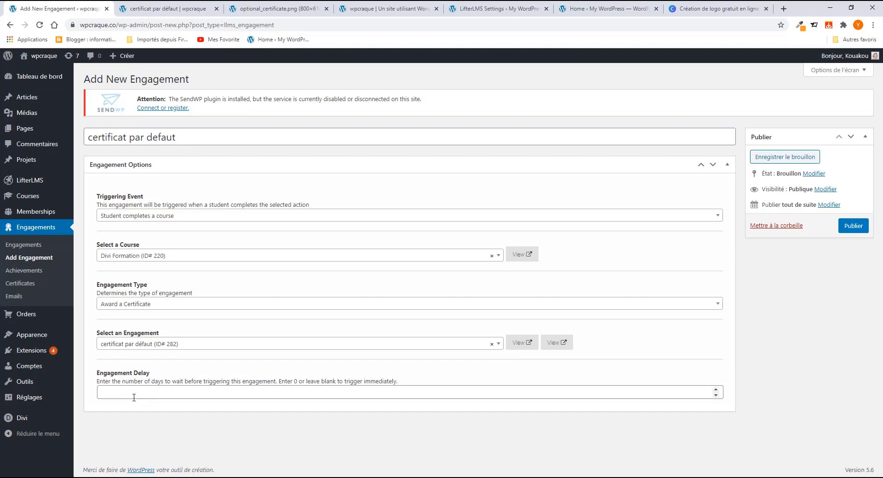
Step: Set the engagement delay to 0 days and publish the engagement
left_click(132, 390)
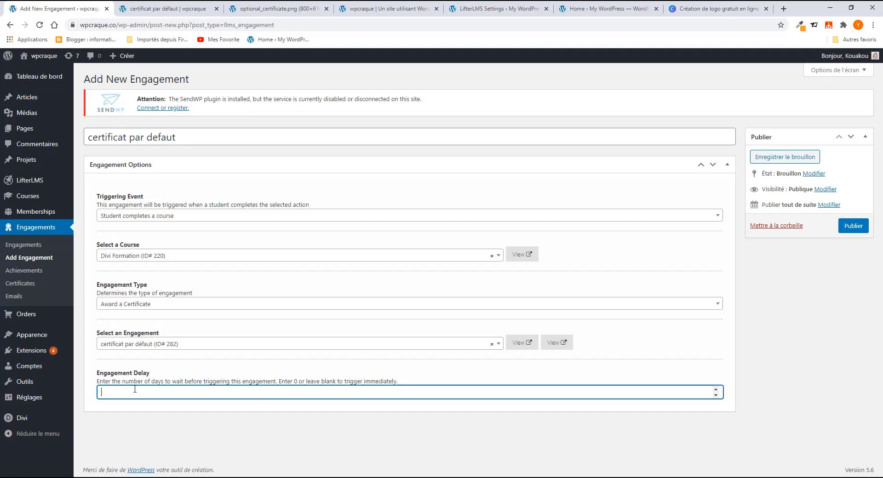
type("0")
left_click(859, 227)
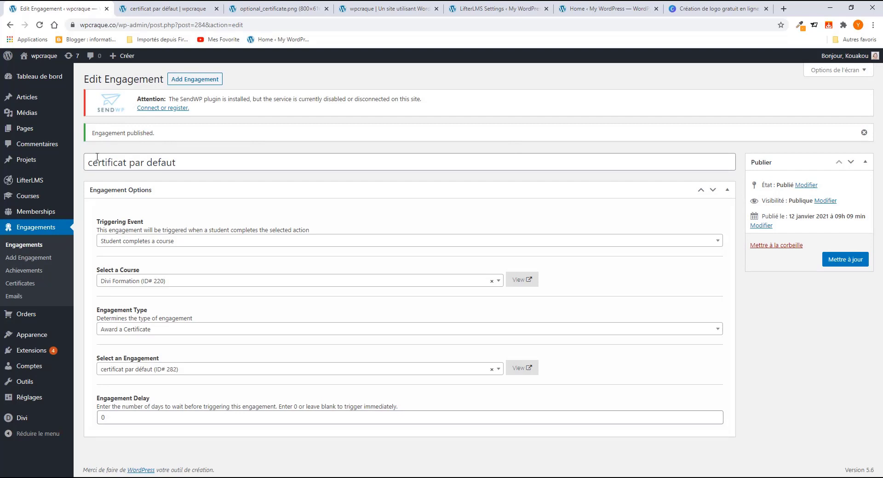
Step: View the list of engagement emails, and reopen the "certificat par defaut" engagement for editing
mouse_move(59, 222)
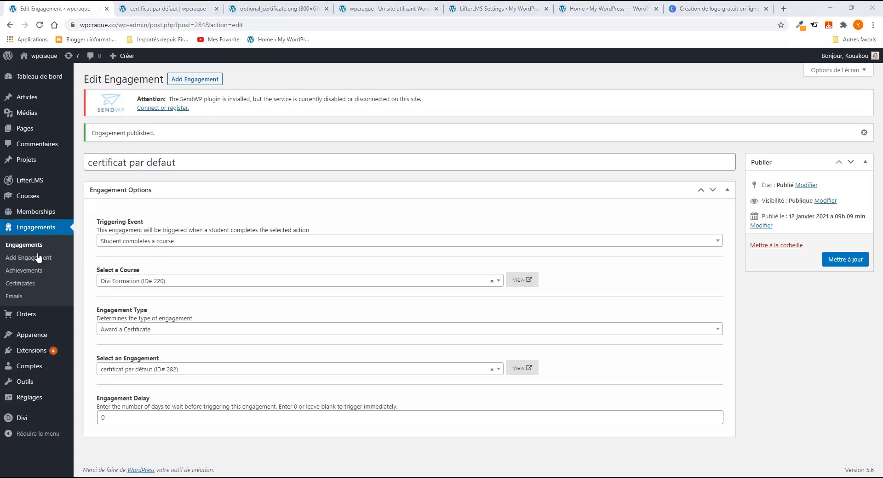
left_click(14, 298)
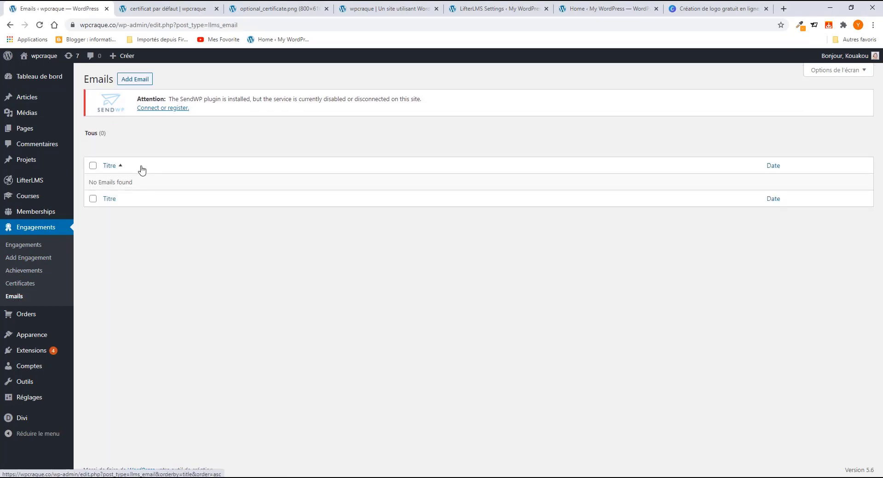
left_click(22, 245)
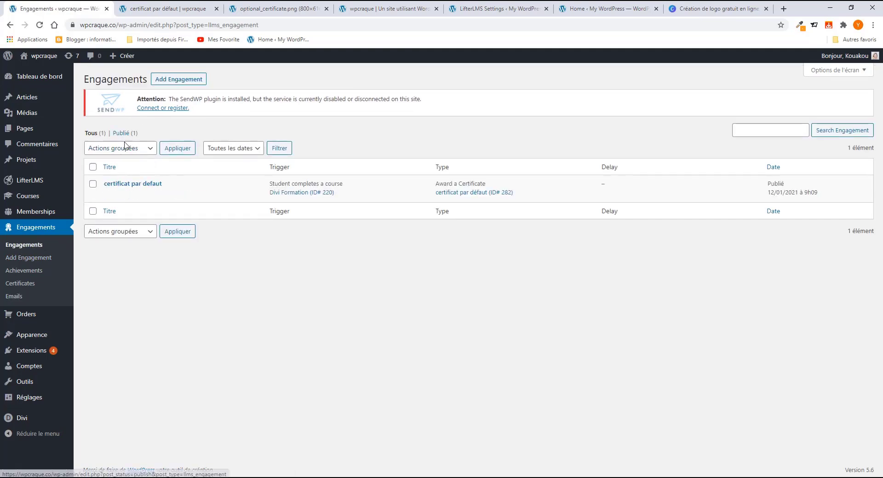
left_click(115, 195)
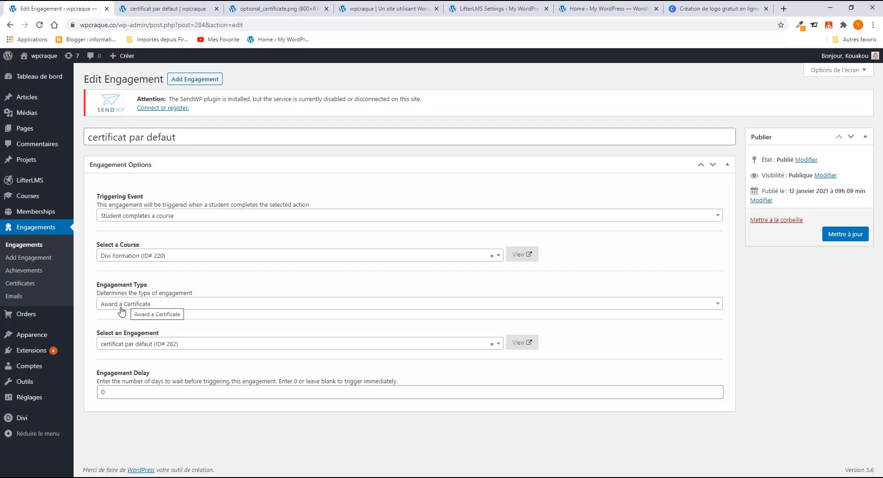
Step: Change the engagement type to Send an Email and check which emails can be selected for it
left_click(164, 308)
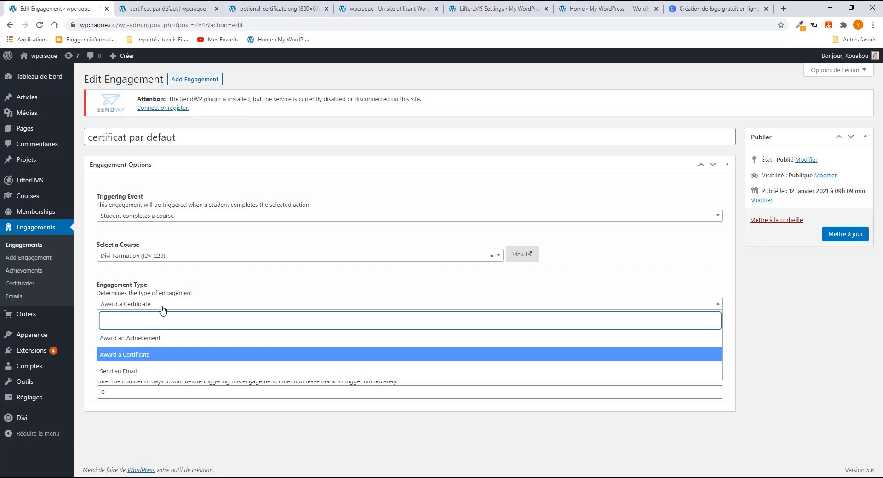
left_click(142, 372)
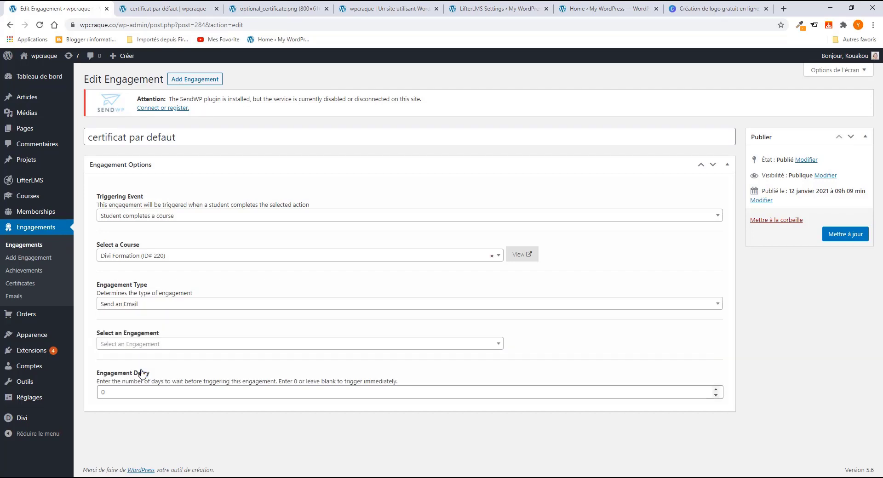
left_click(183, 350)
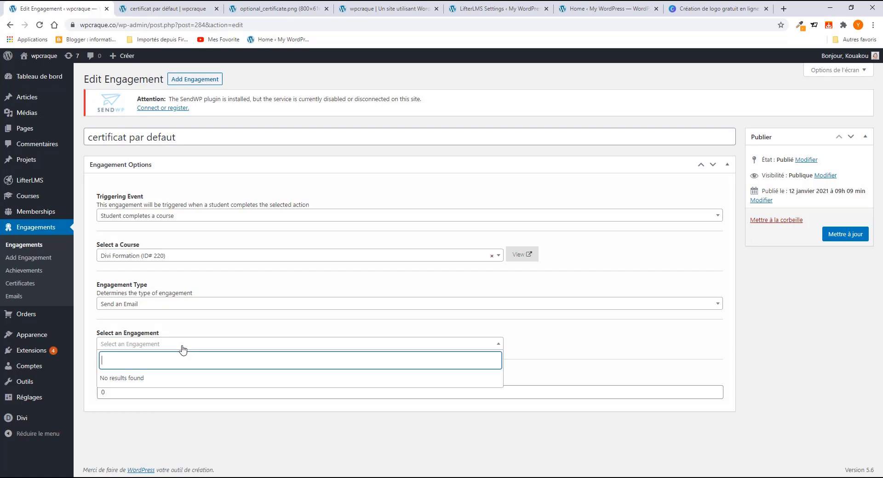
left_click(94, 331)
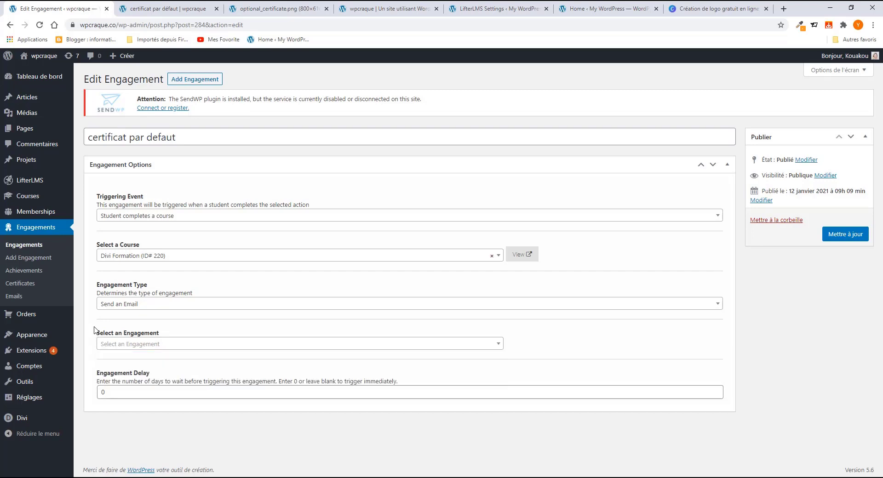
left_click(98, 393)
key("ctrl+a")
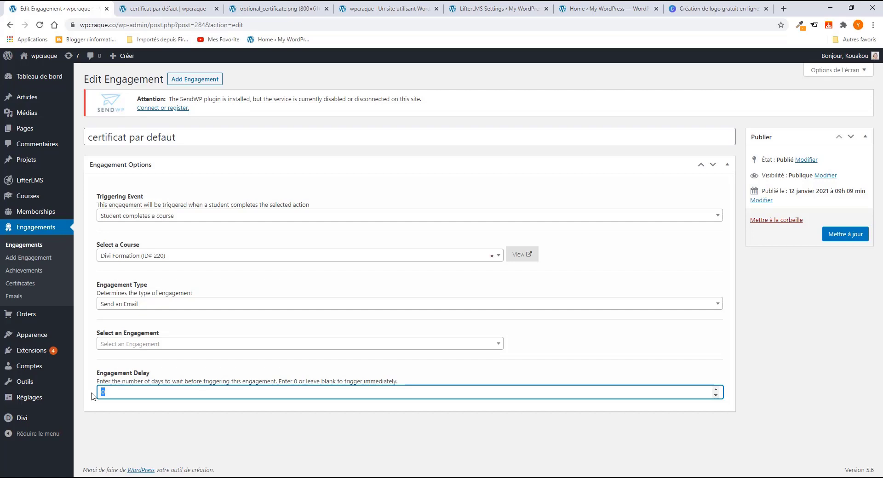
left_click(91, 368)
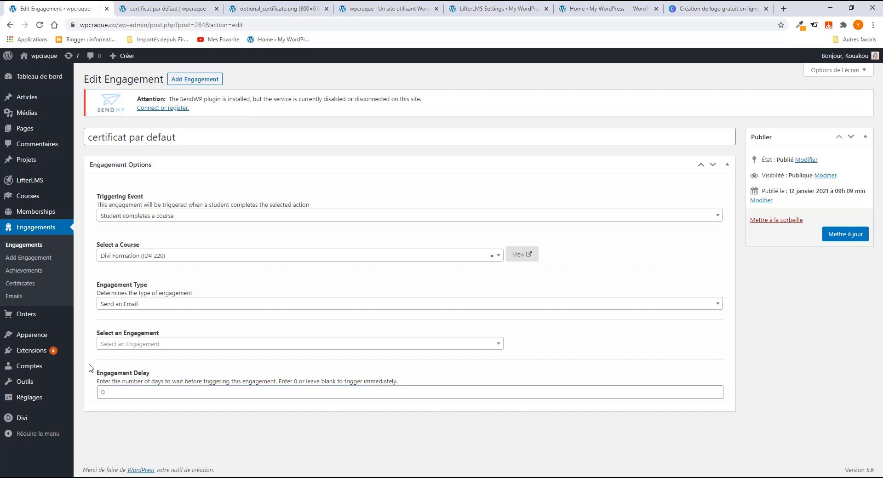
Step: Add a new engagement email titled "Email de récompense", correcting the accent in "récompense"
left_click(16, 297)
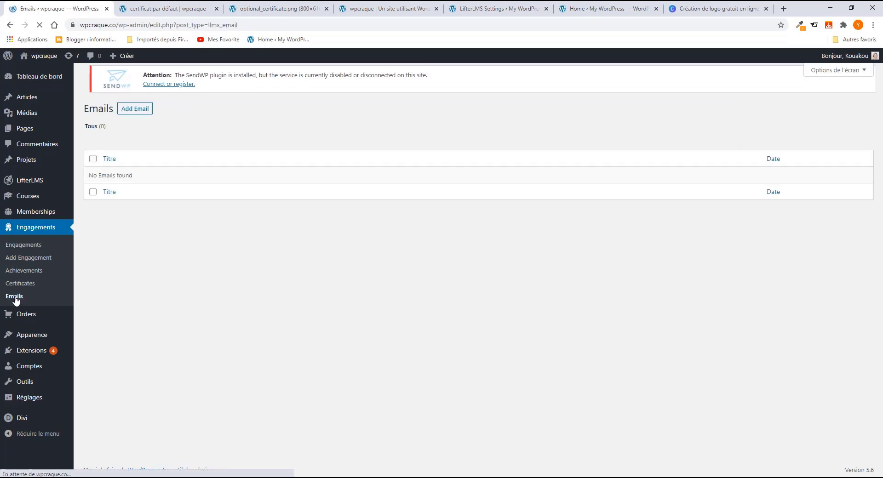
left_click(136, 80)
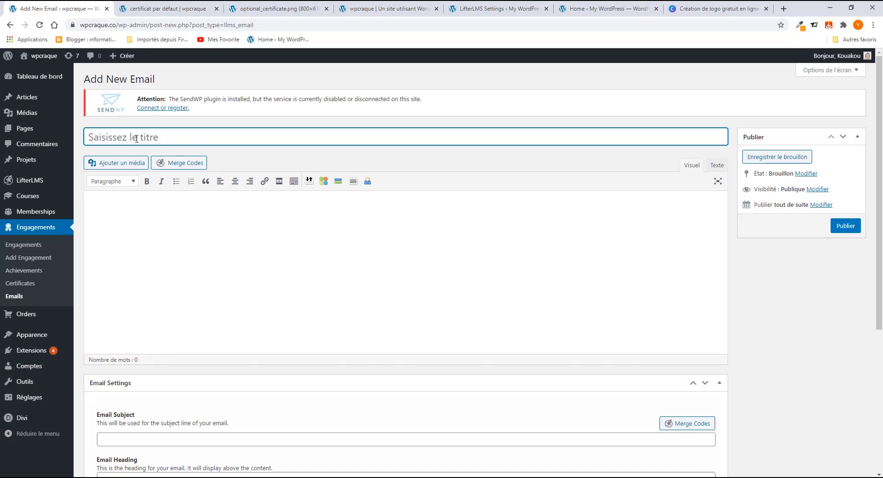
type("E")
type("m")
key("BackSpace")
type("mail de recompense")
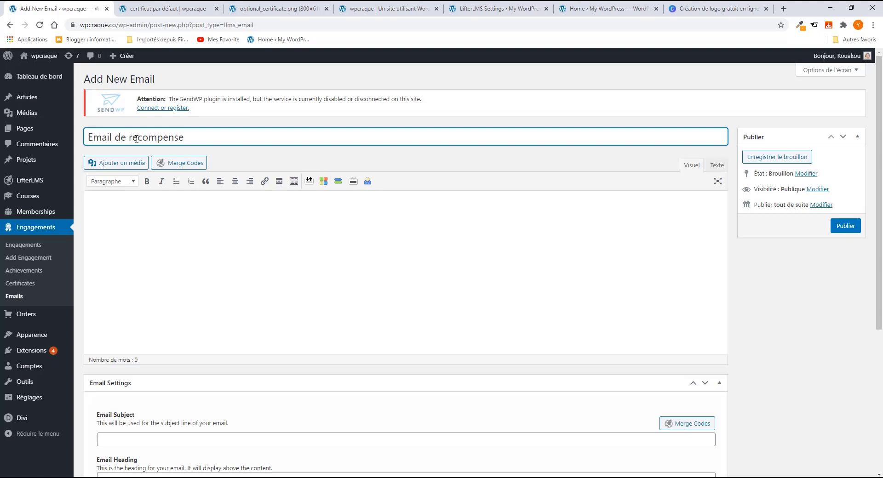
double_click(136, 139)
right_click(149, 137)
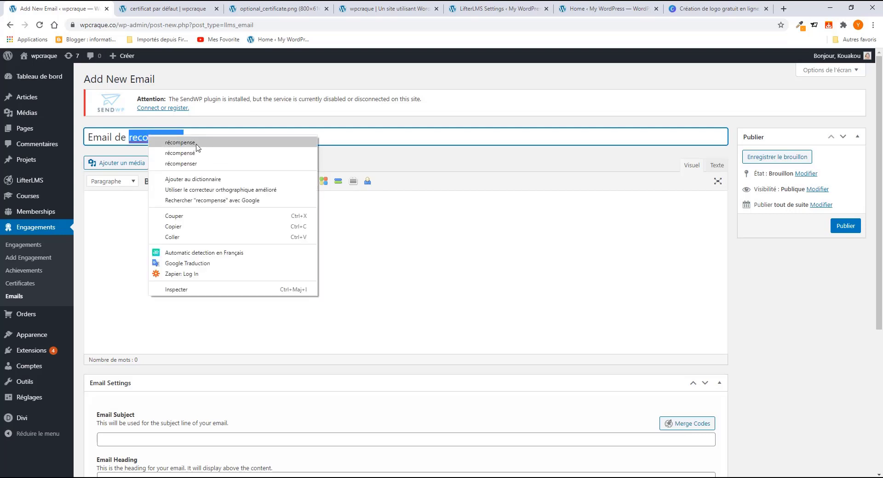
left_click(197, 147)
Step: Write the email body as "BOUJOURS!" followed by a paragraph reading "Vous recevez ce email pour avoir achever le cours"
left_click(155, 215)
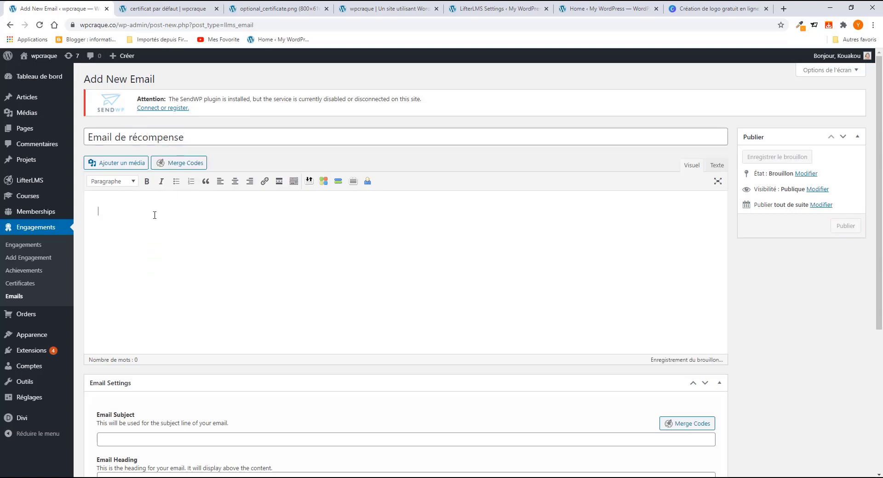
type("b")
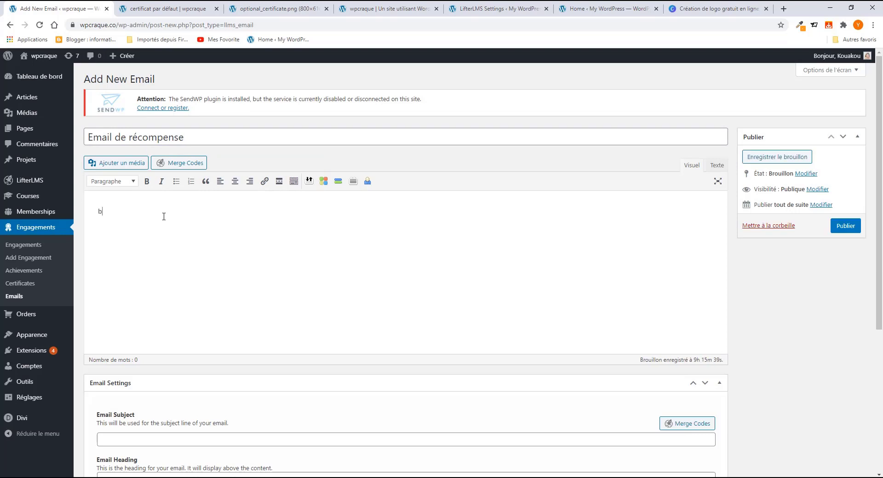
type("OUJOURS!")
key("Return")
type("Vous recevez ce t")
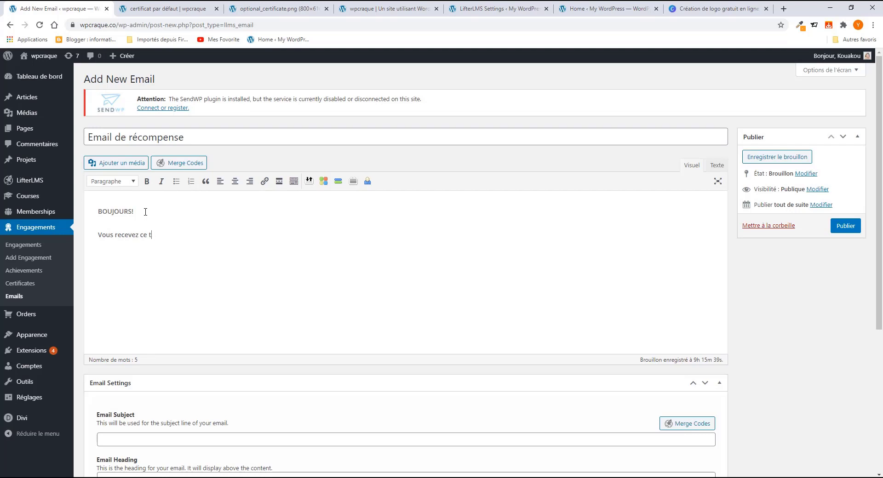
key("BackSpace")
type("email pour ab")
key("BackSpace")
type("voir achever le cours")
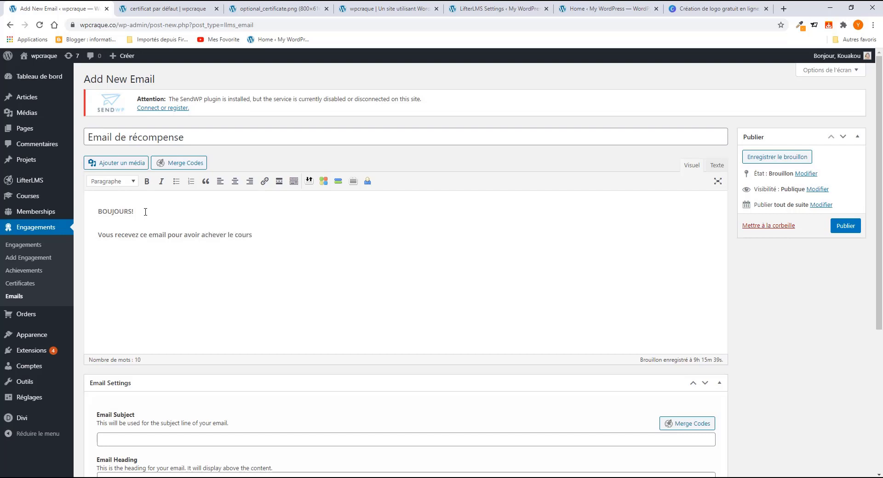
Step: Extend the body sentence with "sur le site" followed by the Website Title merge code {site_title}
left_click(184, 164)
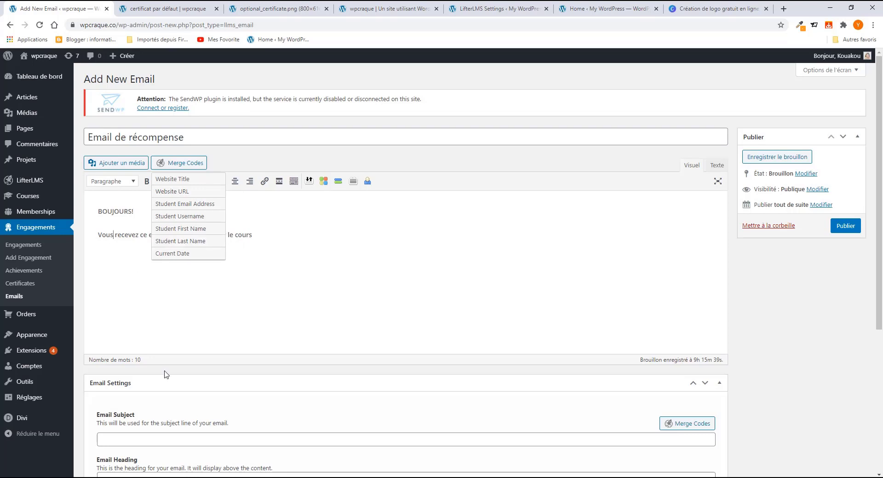
scroll(177, 385, "down", 2)
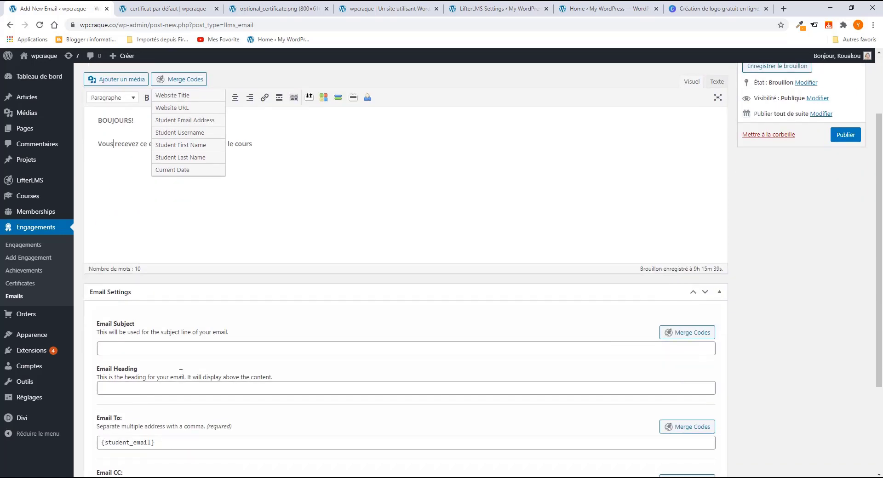
left_click(180, 80)
scroll(233, 223, "up", 2)
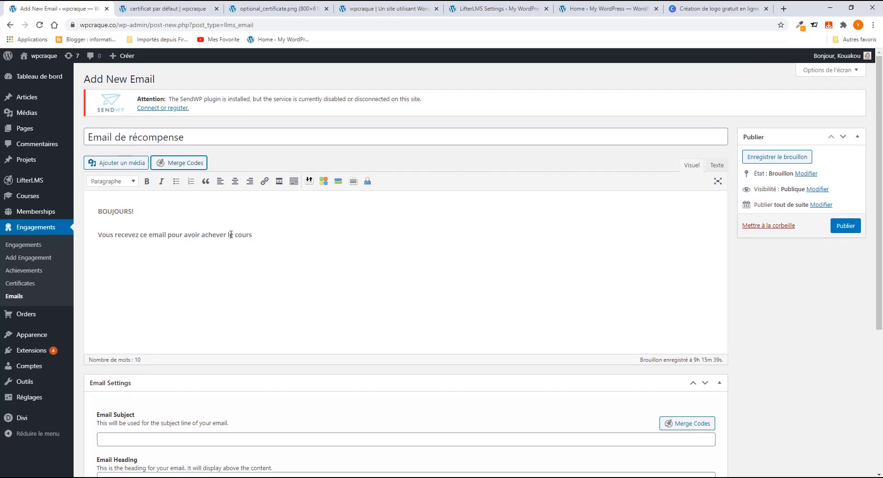
left_click(262, 235)
type("sur notre site")
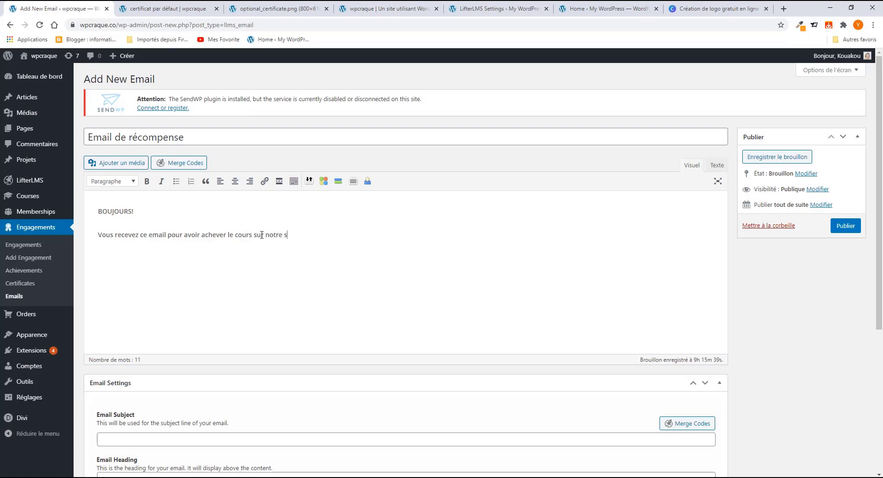
left_click(170, 166)
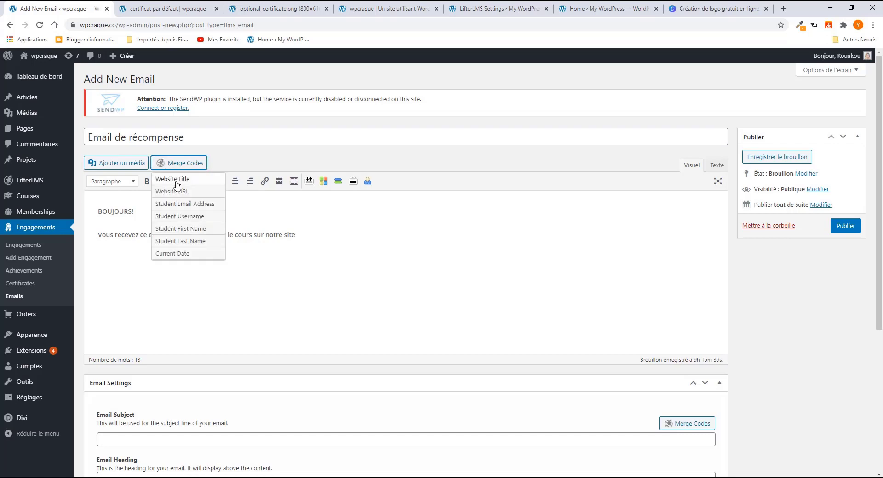
left_click(173, 181)
left_click(297, 235)
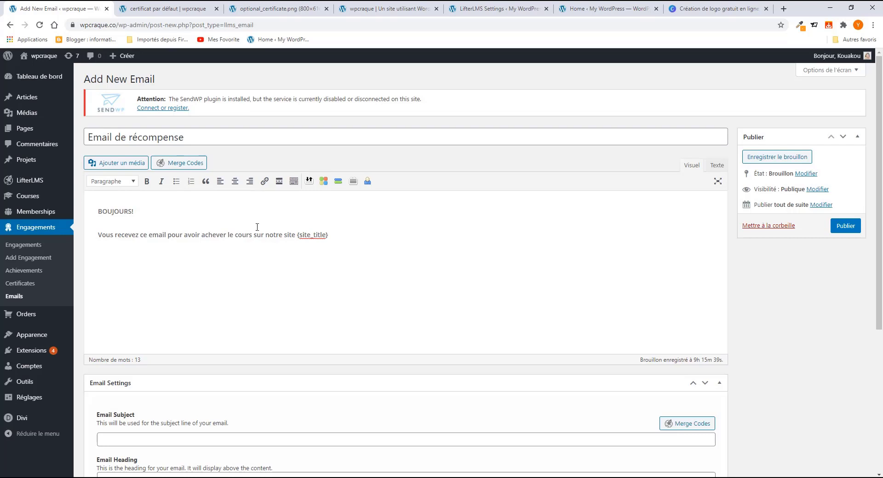
left_click_drag(283, 235, 267, 233)
type("le")
Step: Set the email subject to "cours achevé"
scroll(203, 321, "down", 3)
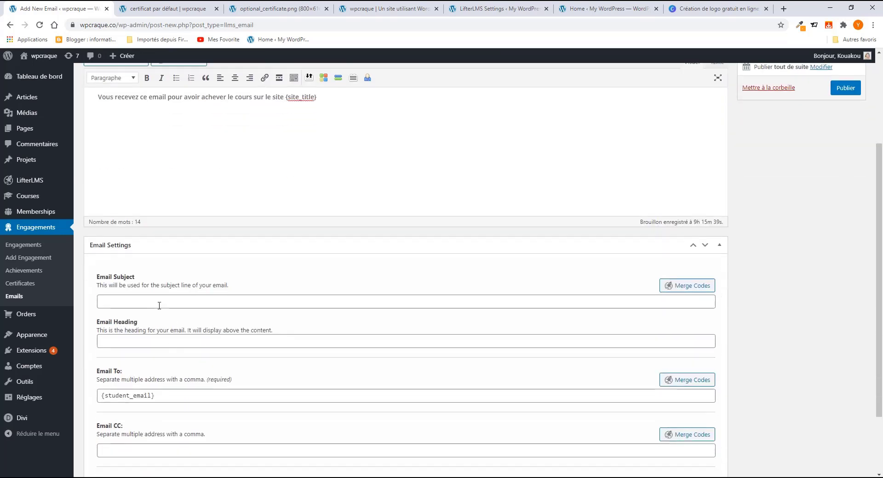
left_click(158, 302)
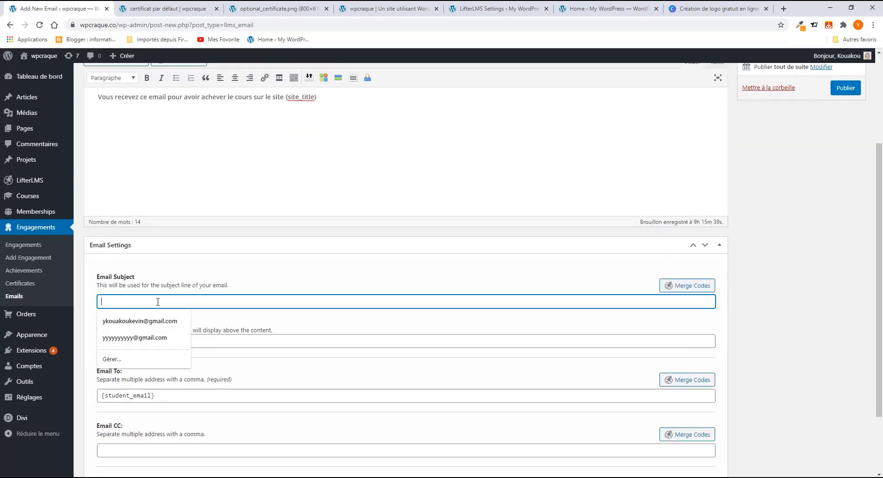
type("c")
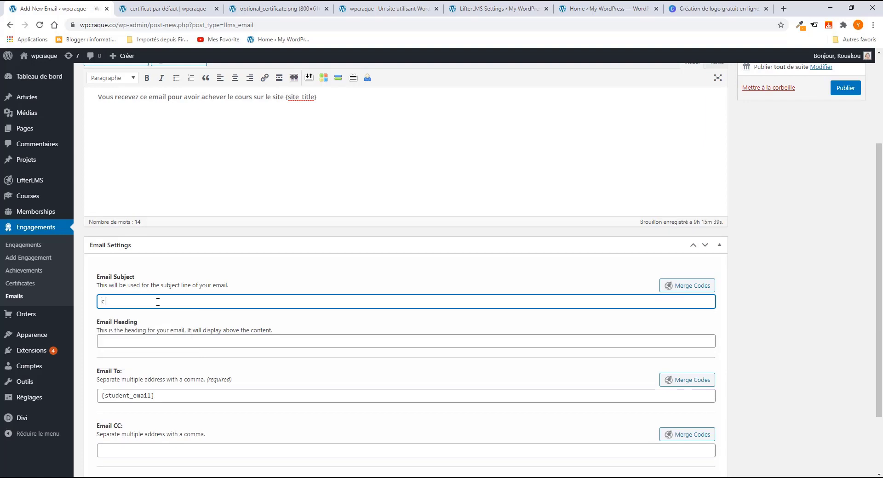
type("ours achevé")
Step: Leave the email heading, CC and BCC fields empty and publish the email
scroll(158, 331, "down", 2)
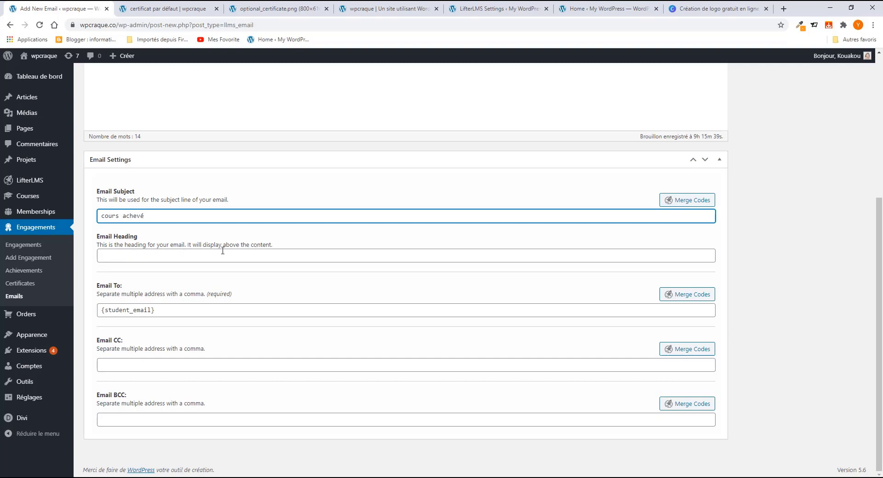
left_click(179, 254)
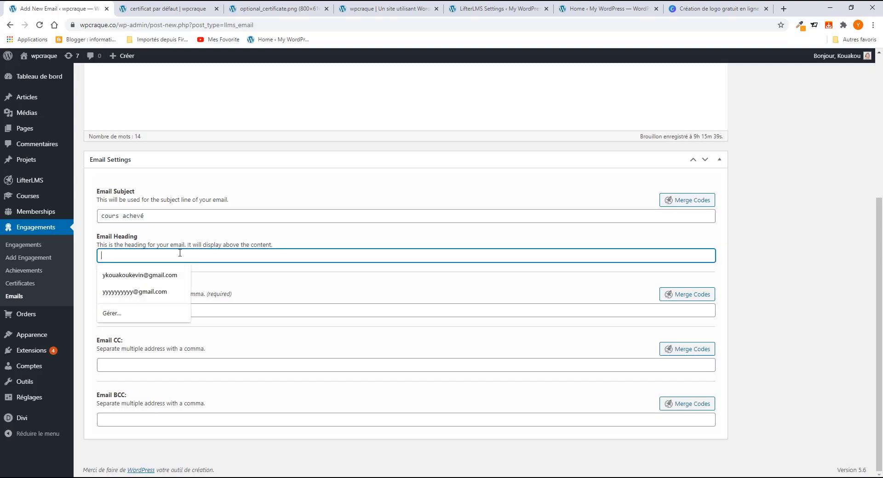
left_click(175, 237)
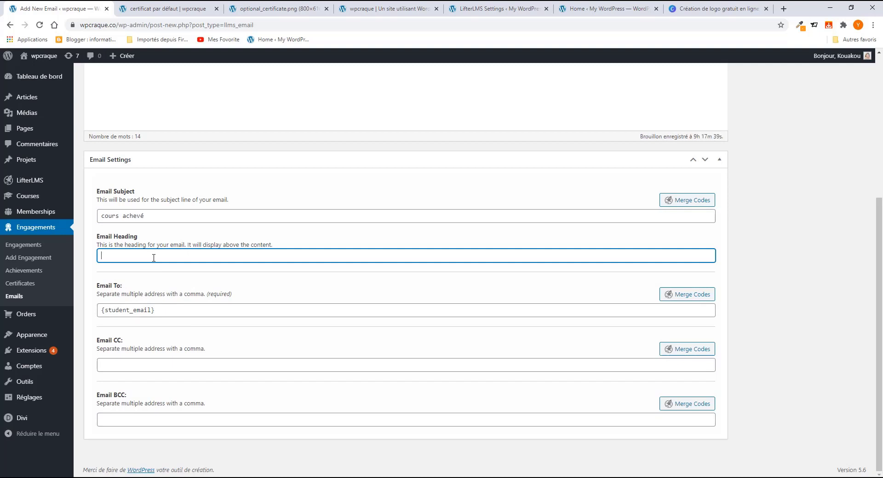
left_click(117, 361)
key("Escape")
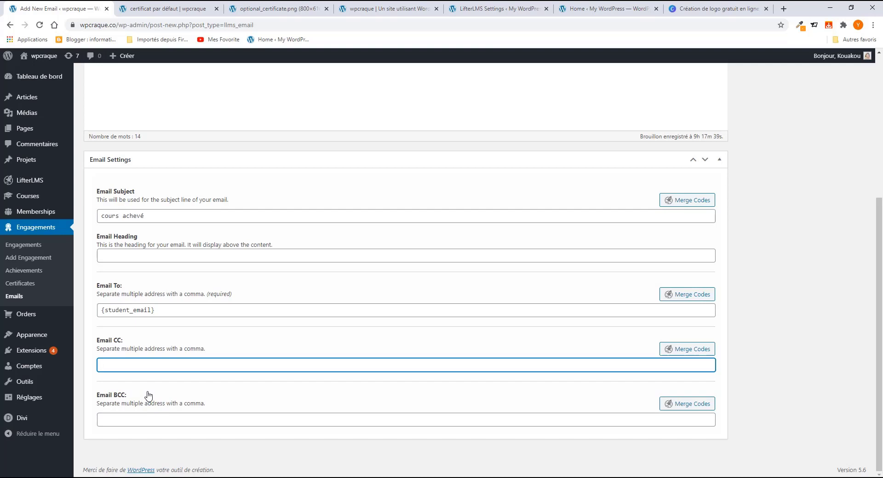
scroll(160, 314, "up", 3)
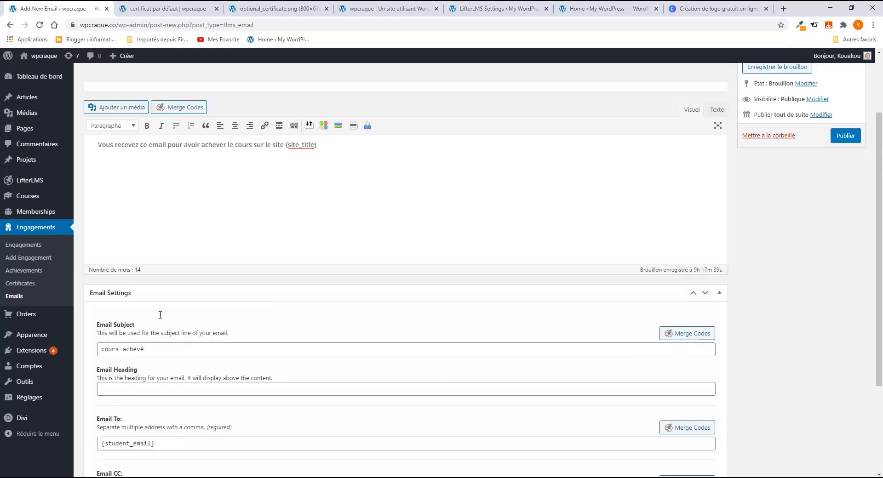
scroll(160, 314, "up", 2)
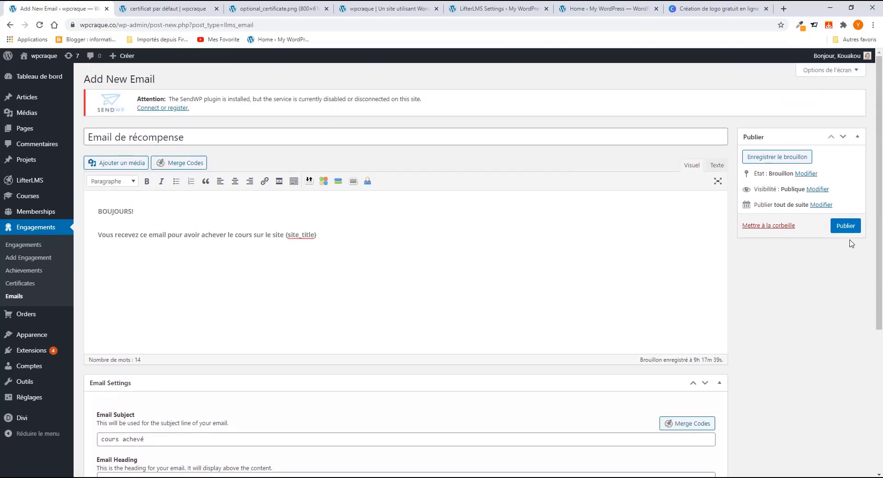
left_click(852, 226)
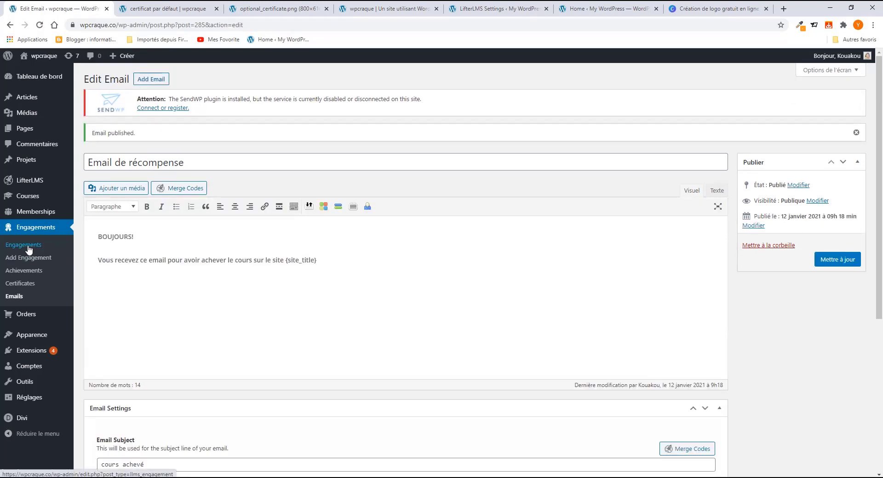
Step: Reopen the "certificat par defaut" engagement and set it to Send an Email using "Email de récompense" (ID# 285)
left_click(28, 249)
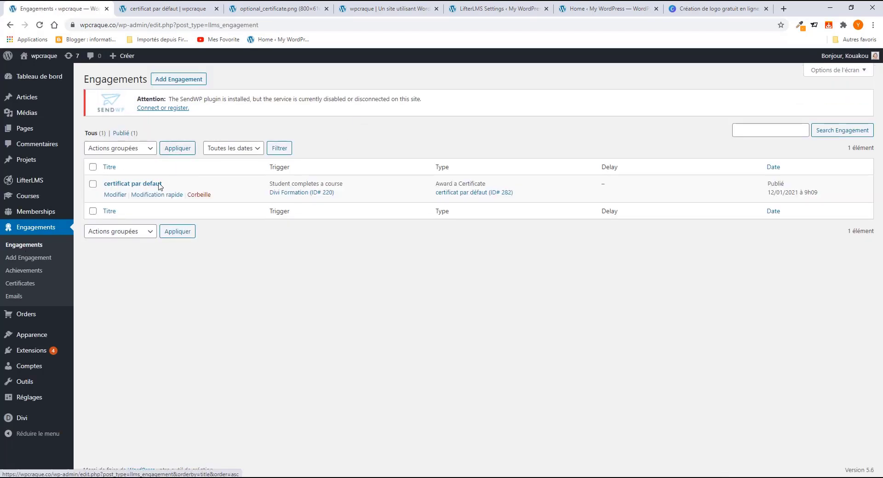
left_click(114, 195)
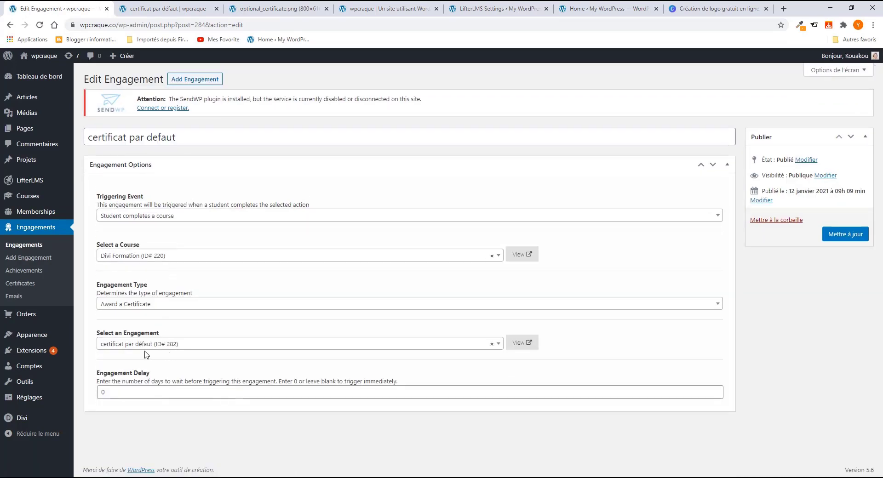
left_click(144, 308)
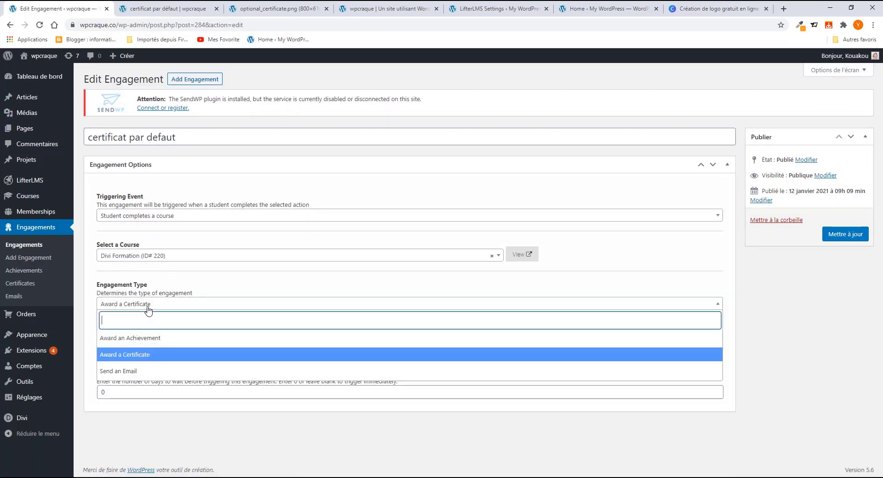
left_click(136, 373)
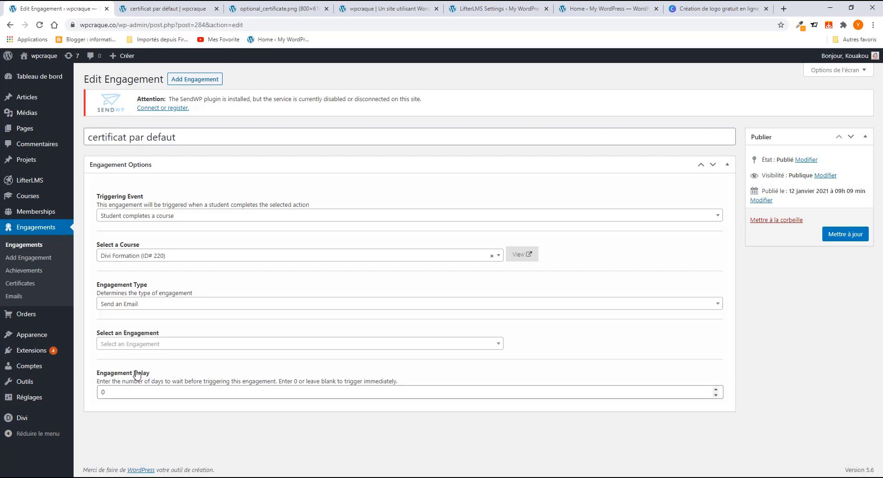
left_click(149, 348)
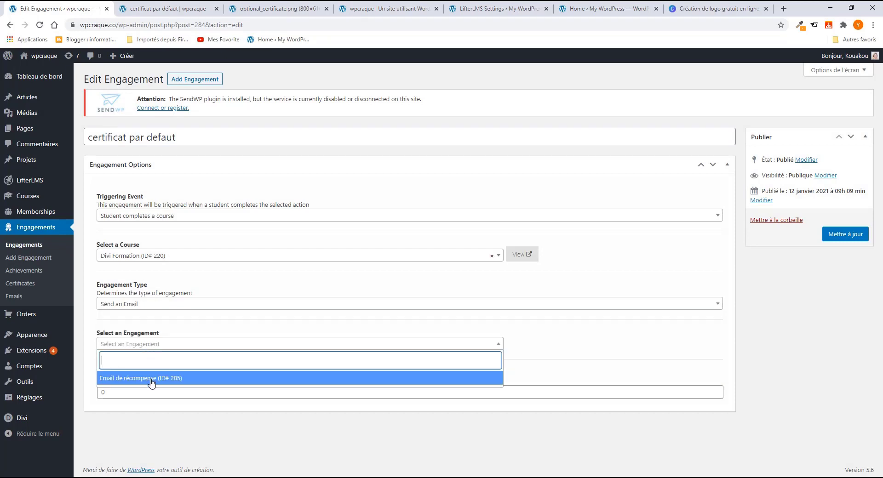
left_click(140, 385)
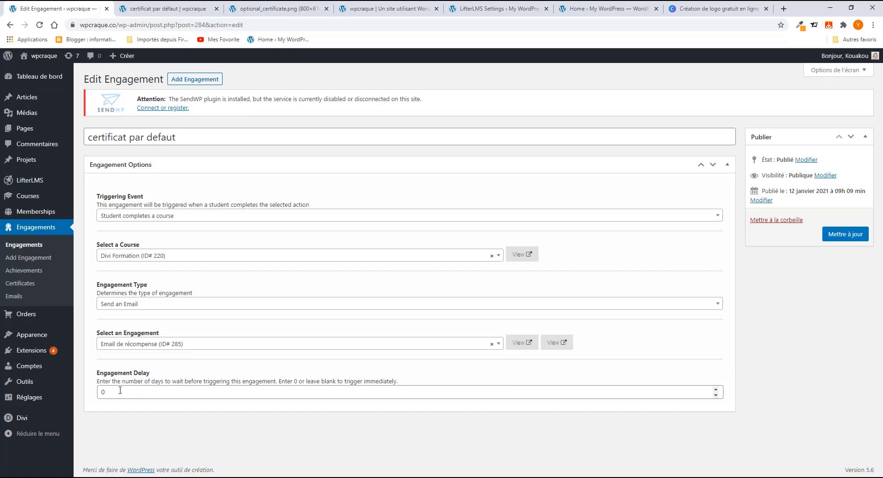
Step: Set the engagement delay to 5 days and update the engagement
left_click_drag(105, 391, 91, 390)
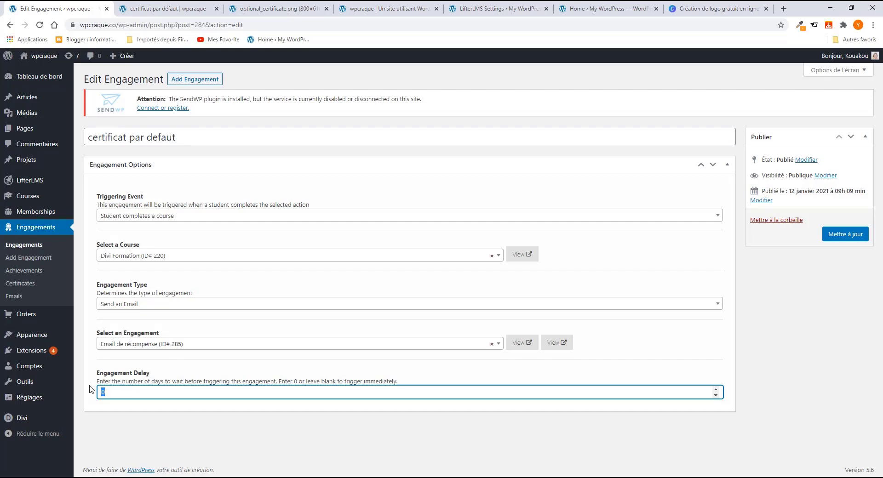
type("5")
left_click(841, 235)
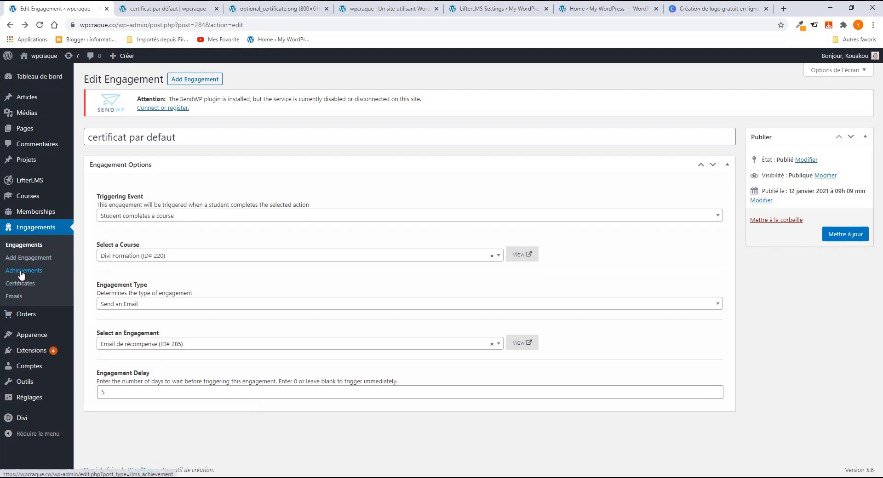
Step: Open the list of achievements
left_click(20, 275)
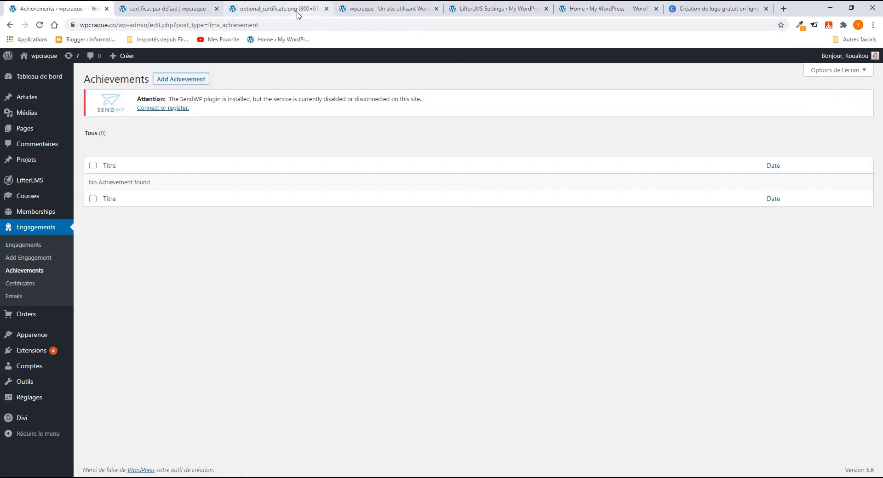
Step: Switch to the DiviCours front-end site and open the Divi Formation course from the homepage
left_click(384, 12)
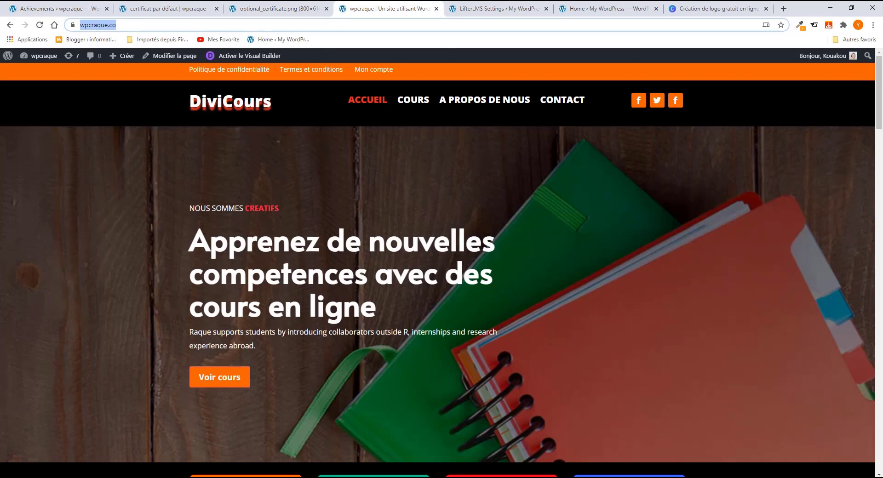
scroll(280, 231, "down", 15)
left_click(238, 177)
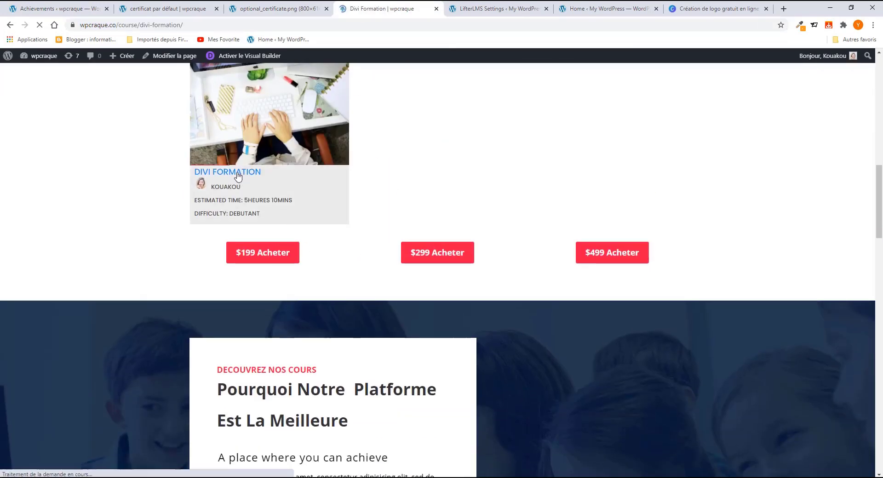
Step: Open the "leçon1: divi builder" lesson of the Divi Formation course and mark it complete
scroll(407, 292, "down", 15)
scroll(410, 298, "down", 3)
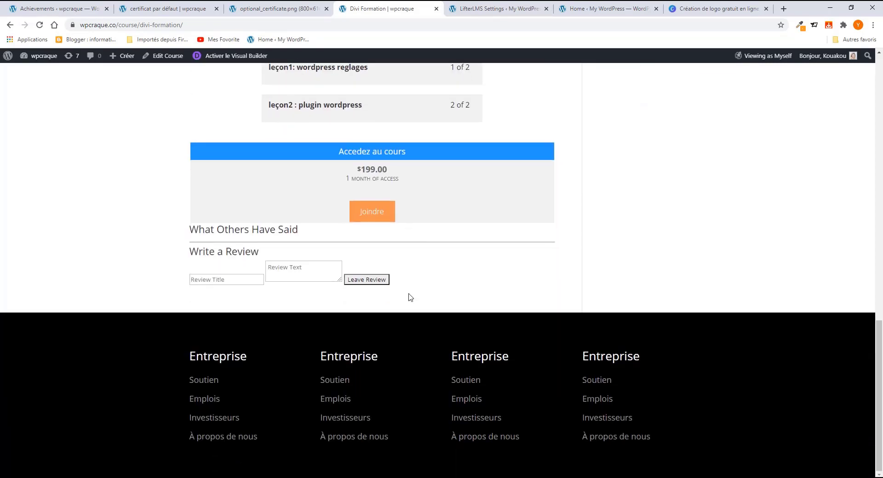
scroll(408, 298, "up", 7)
left_click(317, 291)
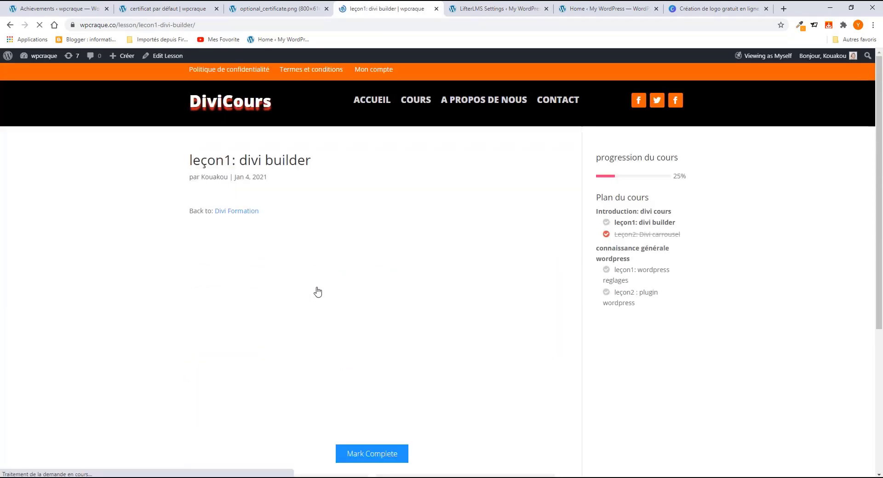
scroll(561, 260, "down", 4)
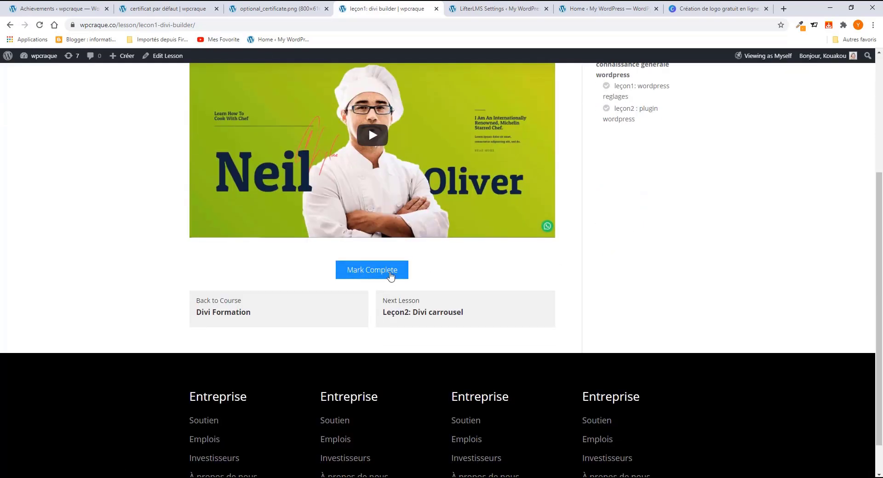
left_click(372, 277)
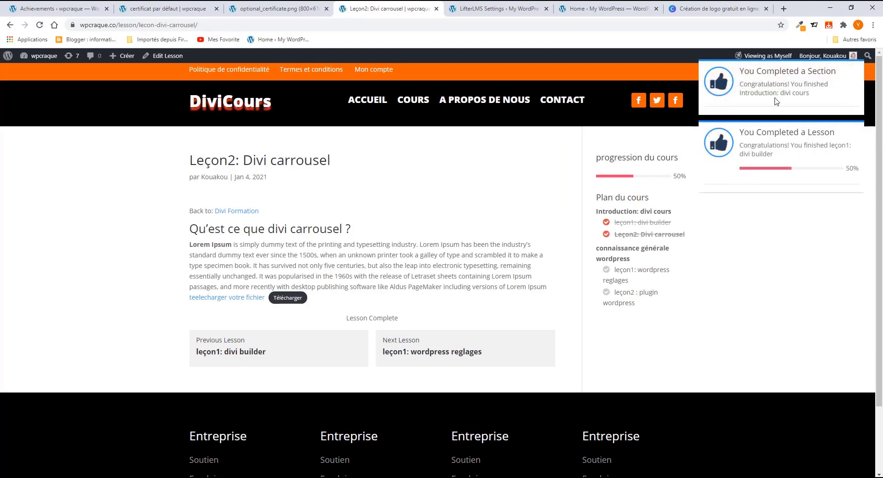
mouse_move(776, 142)
Step: Return to the achievements list in the WordPress admin and open a new achievement form to view its title, content and image settings
left_click(53, 8)
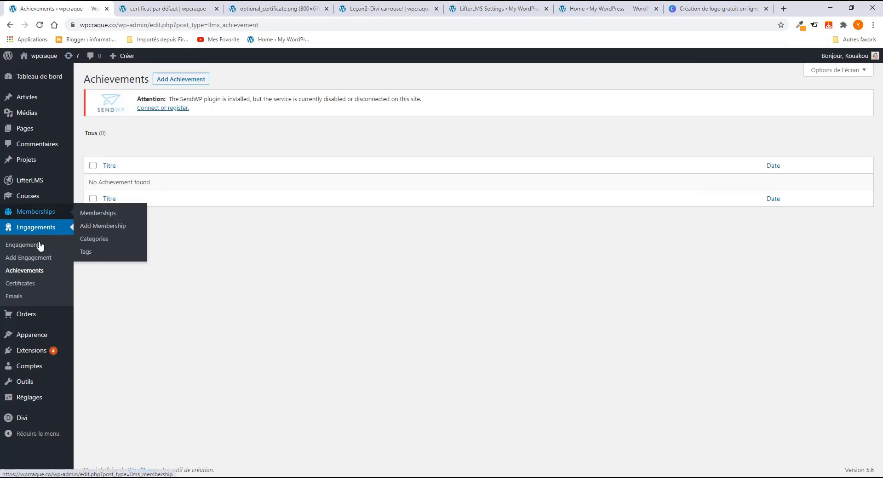
left_click(164, 82)
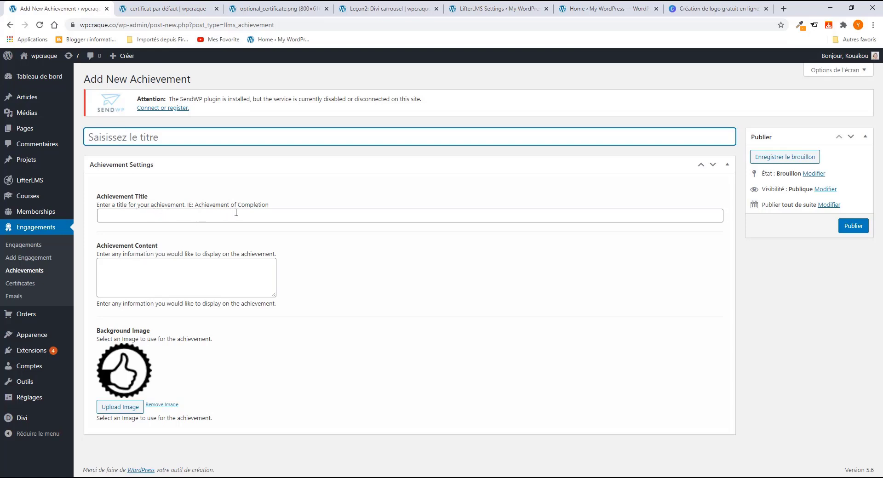
left_click(120, 274)
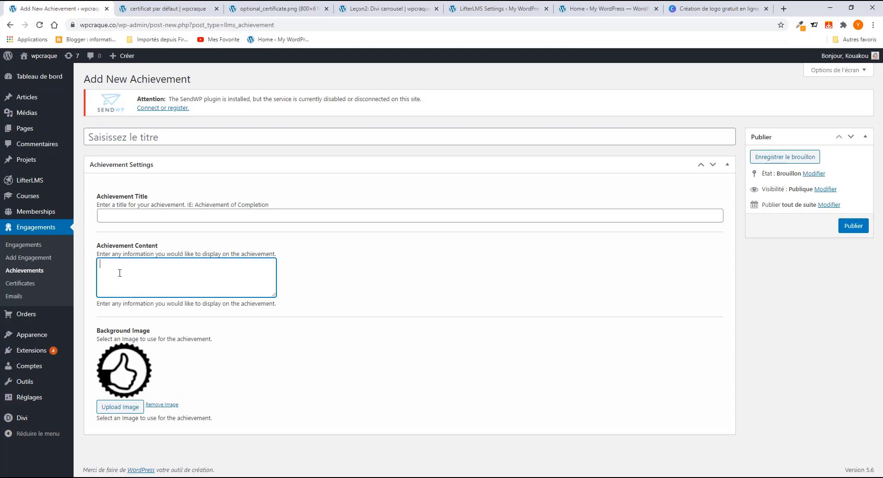
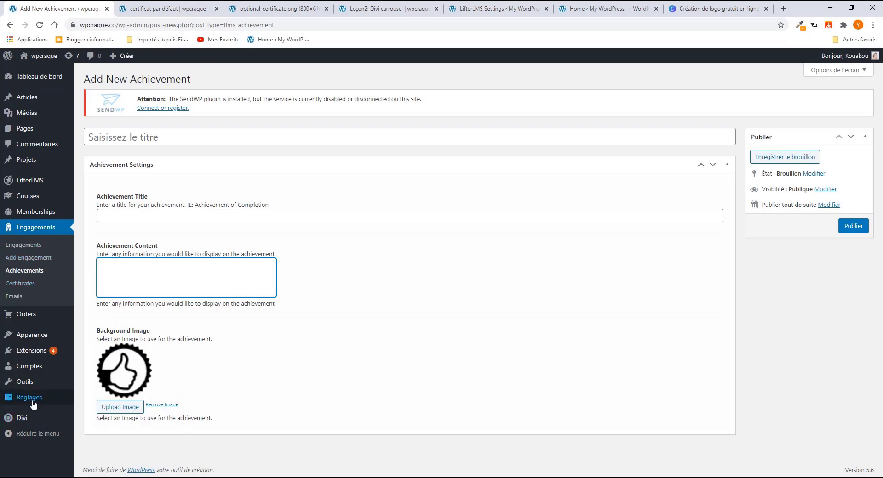
Step: Open the page for adding new plugins and search for "logo translante"
mouse_move(29, 337)
mouse_move(30, 351)
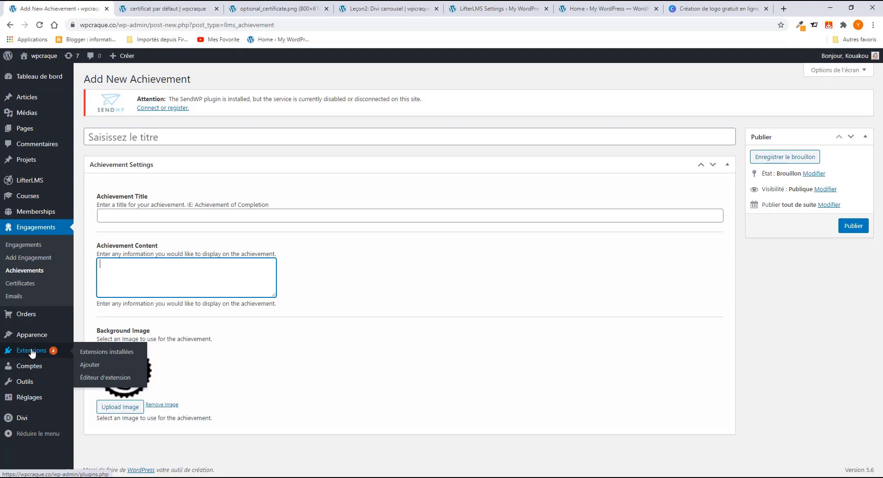
left_click(89, 366)
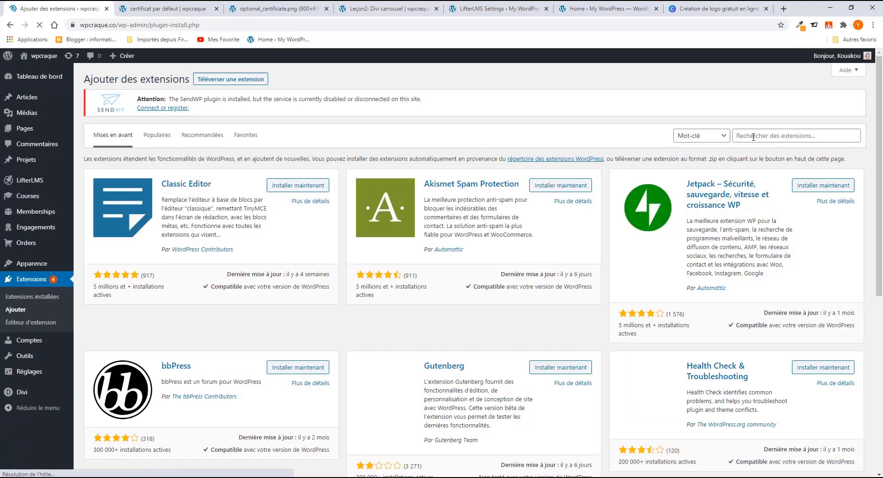
left_click(749, 136)
type("k")
key("BackSpace")
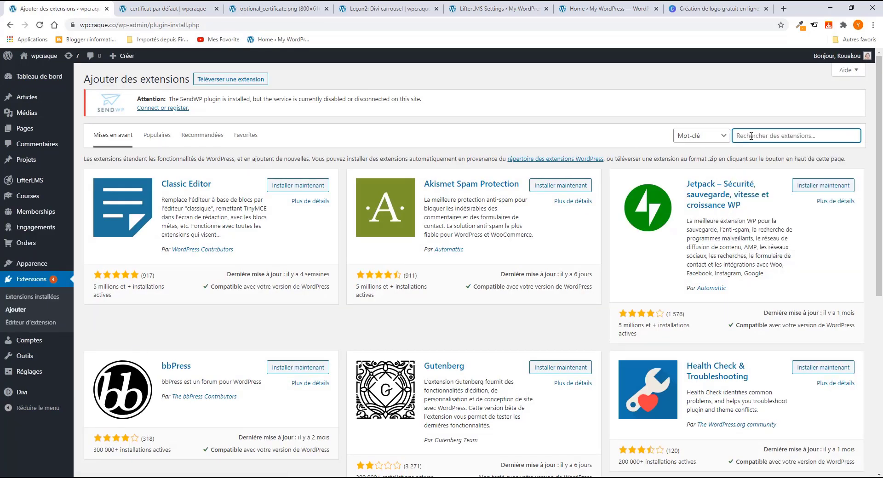
type("logo")
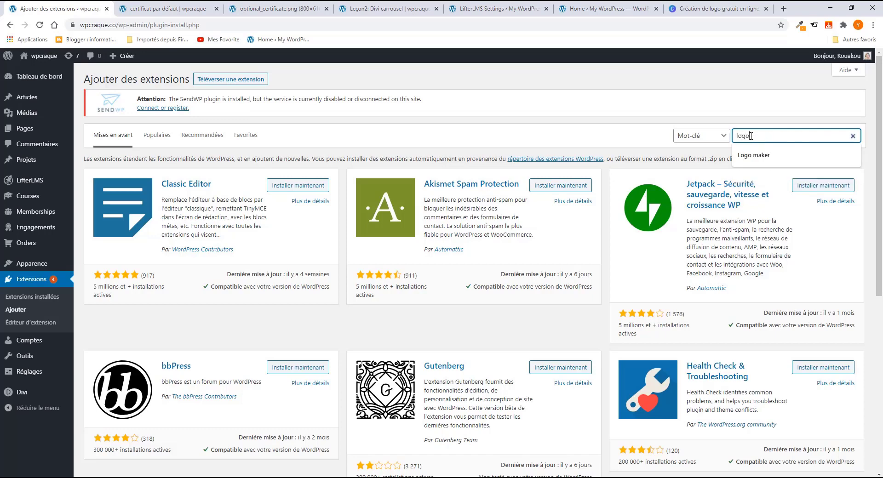
type(" tra")
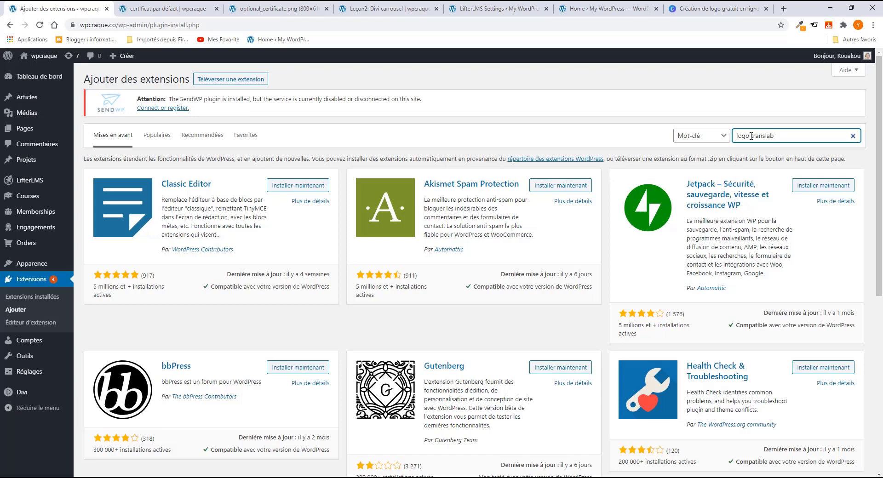
type("nslante")
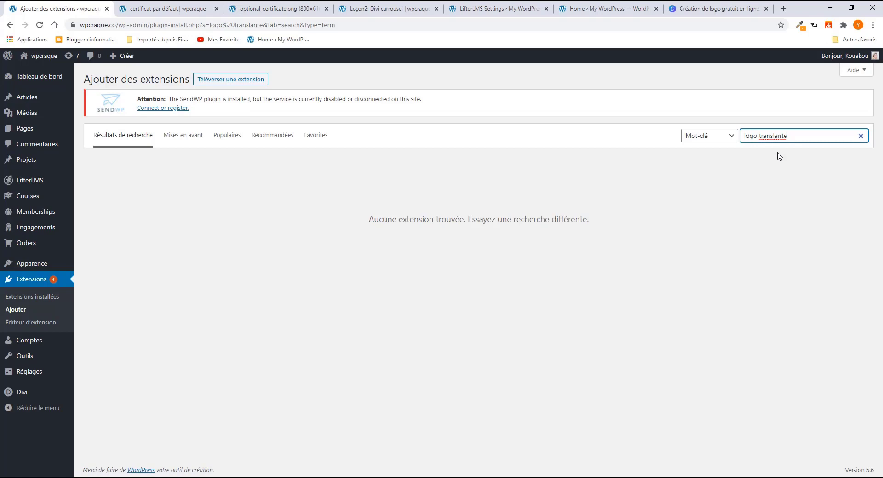
Step: Correct the plugin search to "loco", and install and activate the Loco Translate plugin
double_click(765, 136)
key("BackSpace")
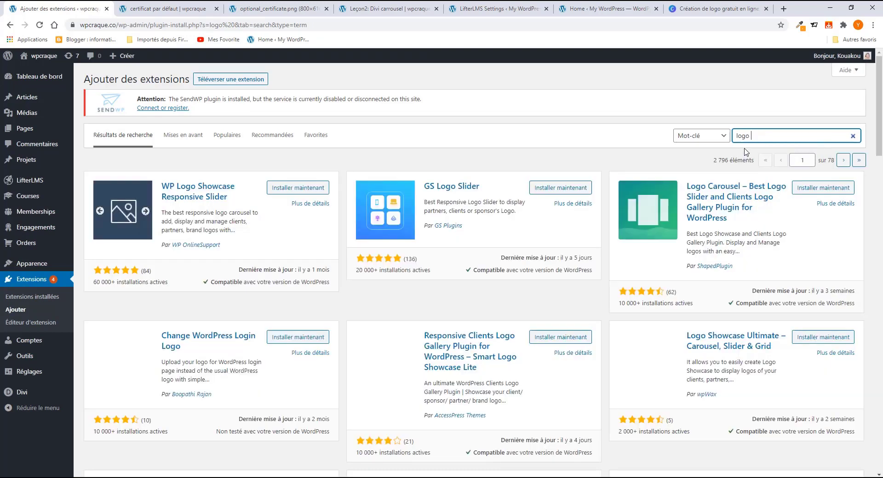
left_click(746, 136)
key("BackSpace")
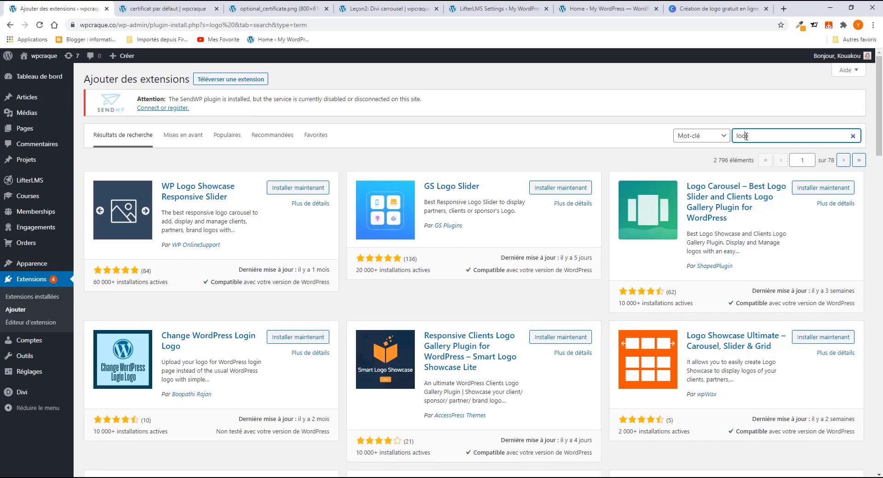
type("co")
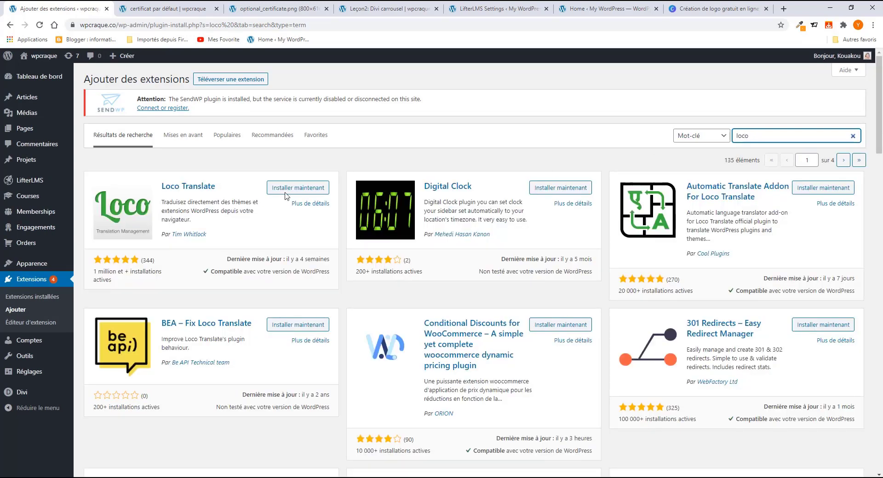
left_click(309, 188)
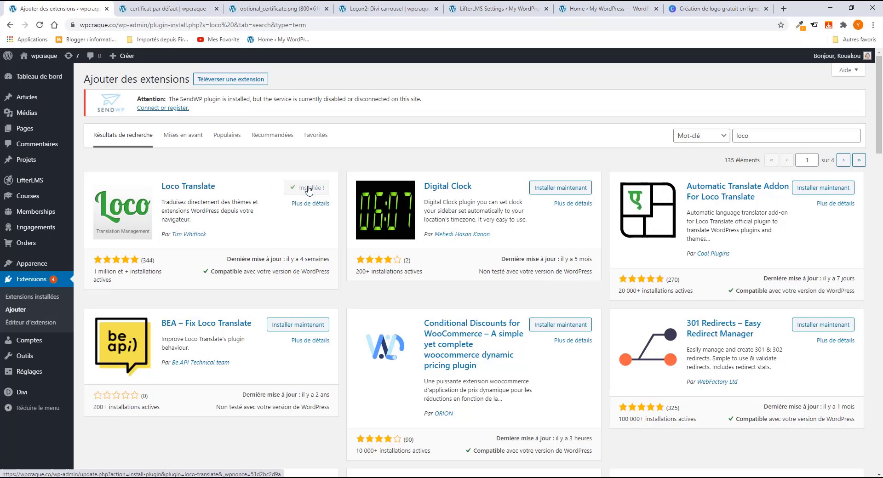
left_click(310, 188)
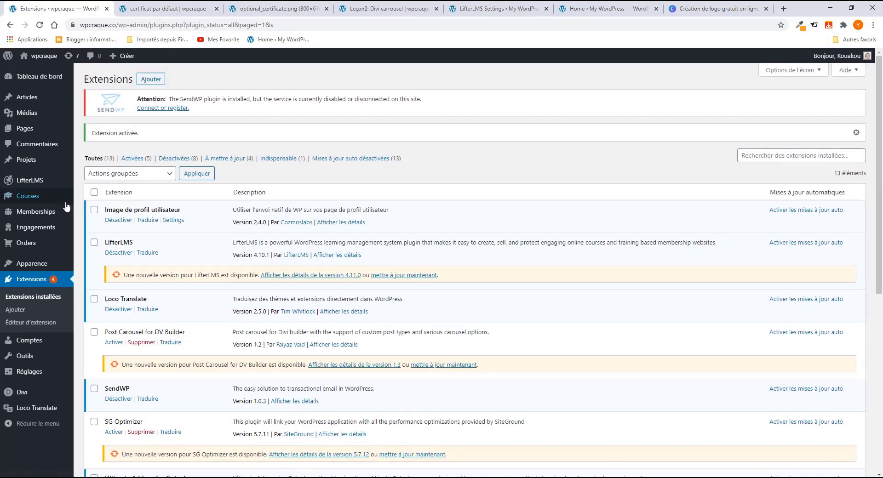
Step: Open the LifterLMS package among Loco Translate's translatable plugins
mouse_move(41, 196)
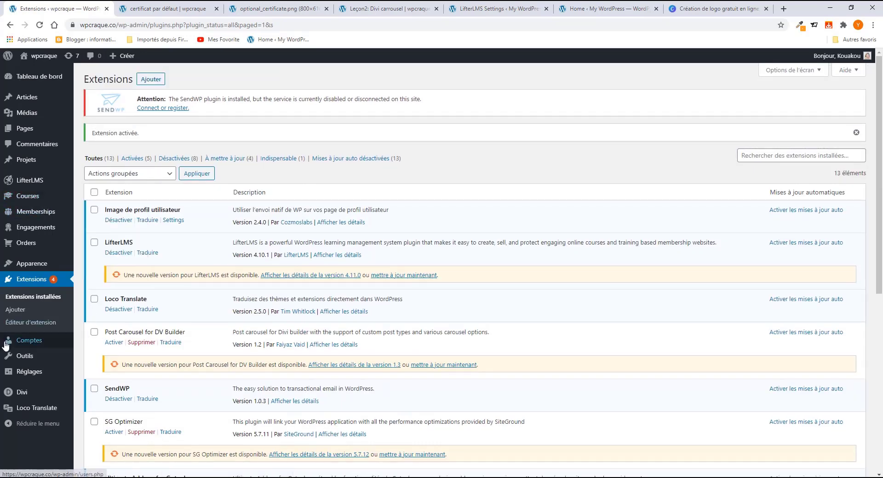
mouse_move(34, 412)
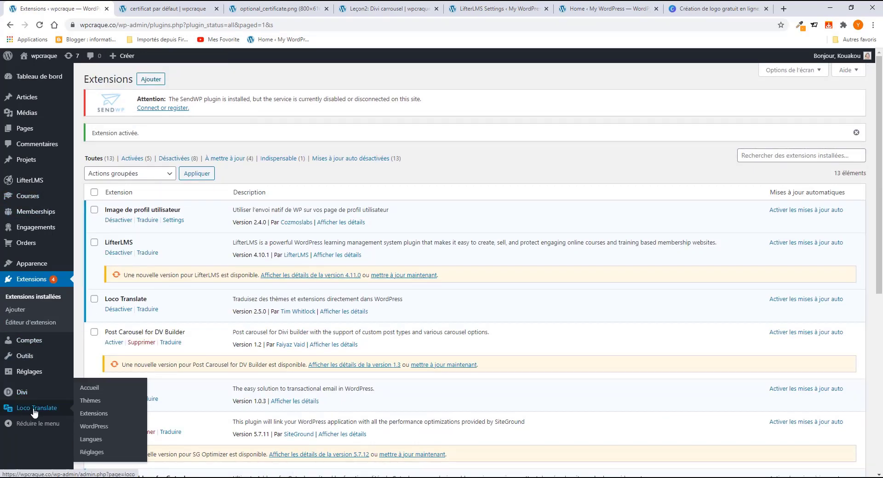
left_click(95, 417)
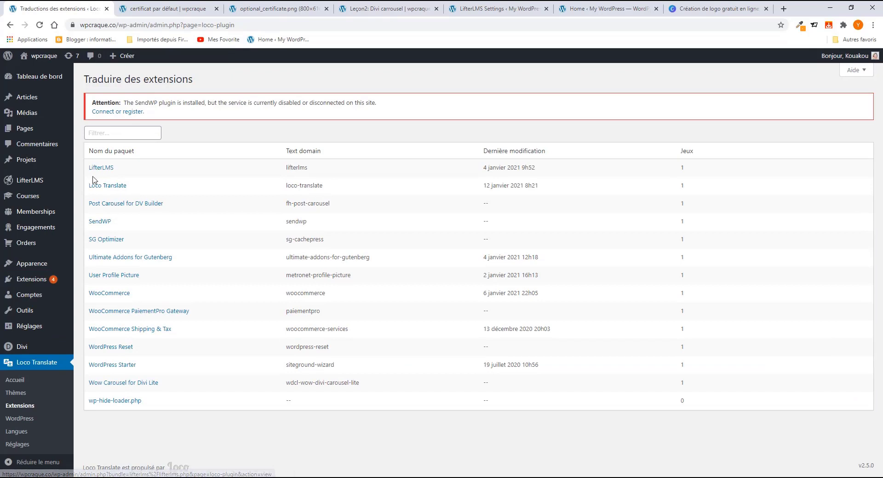
left_click(97, 169)
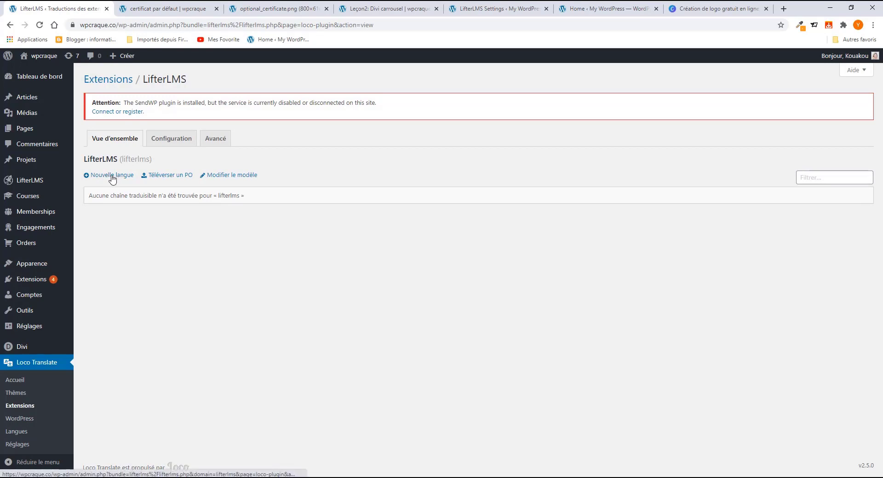
Step: Create a new French (France) translation for LifterLMS in the author location and start translating
left_click(119, 177)
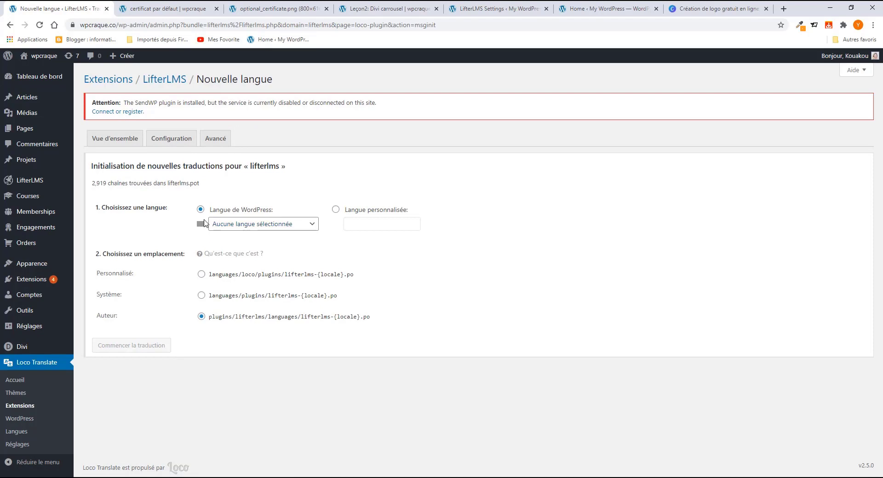
left_click(238, 226)
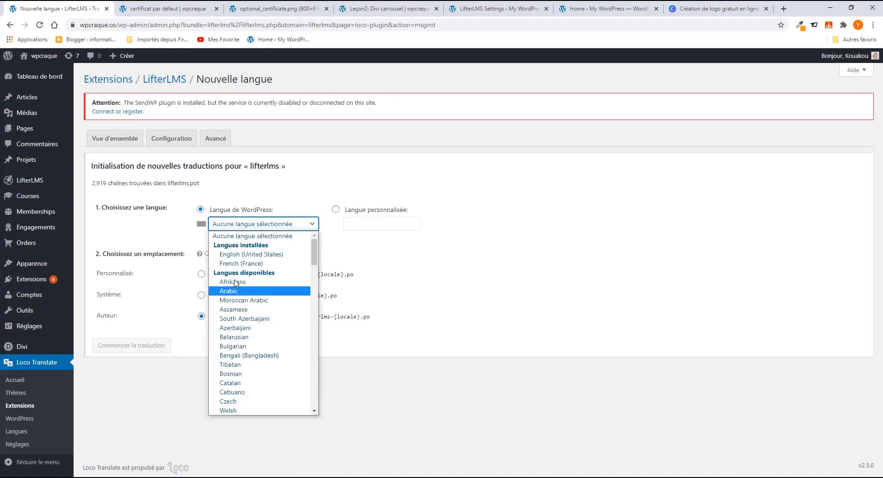
left_click(234, 263)
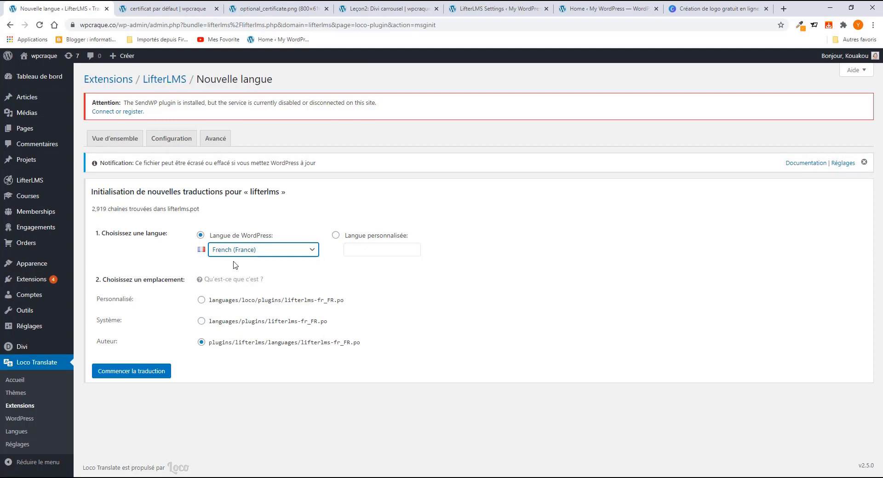
left_click(129, 373)
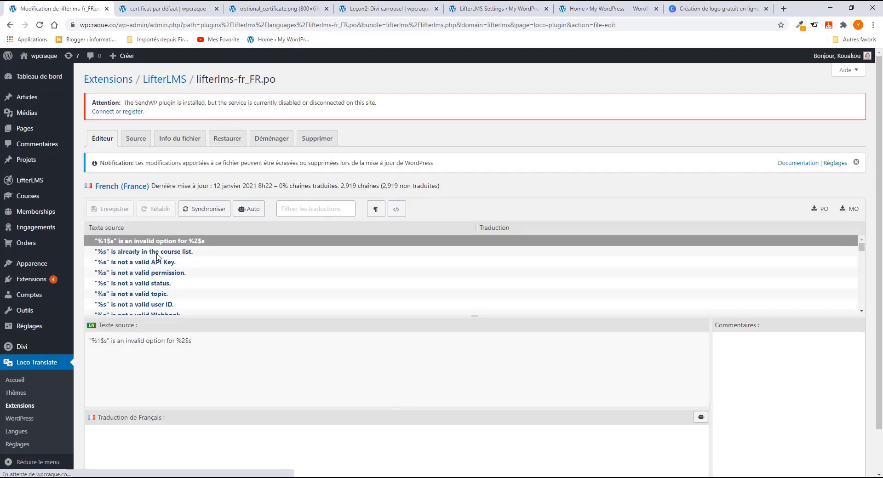
Step: Find the source string "Apply" in the French translation file, translate it as "Appliqué", and save the translation
scroll(159, 267, "down", 5)
scroll(158, 280, "down", 10)
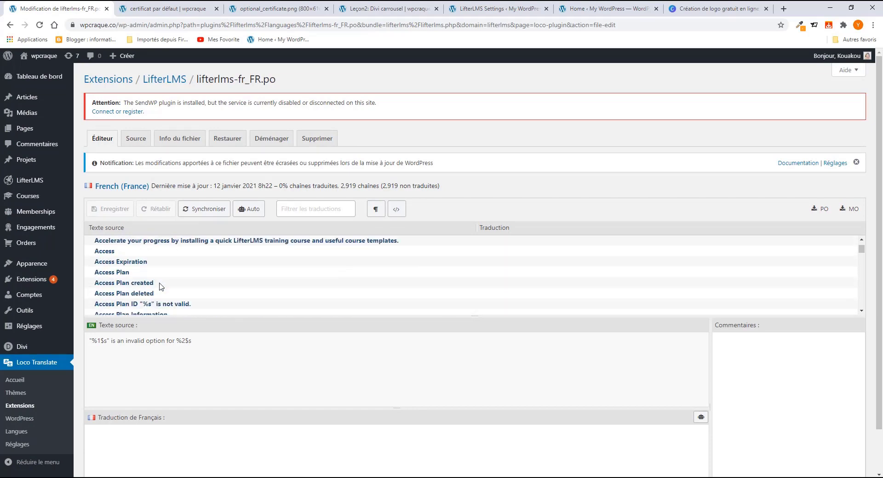
scroll(162, 289, "down", 10)
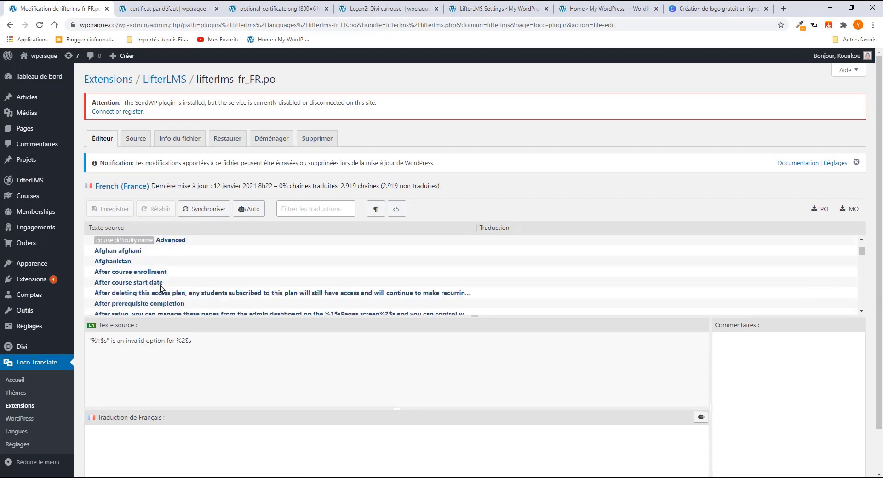
scroll(161, 288, "down", 3)
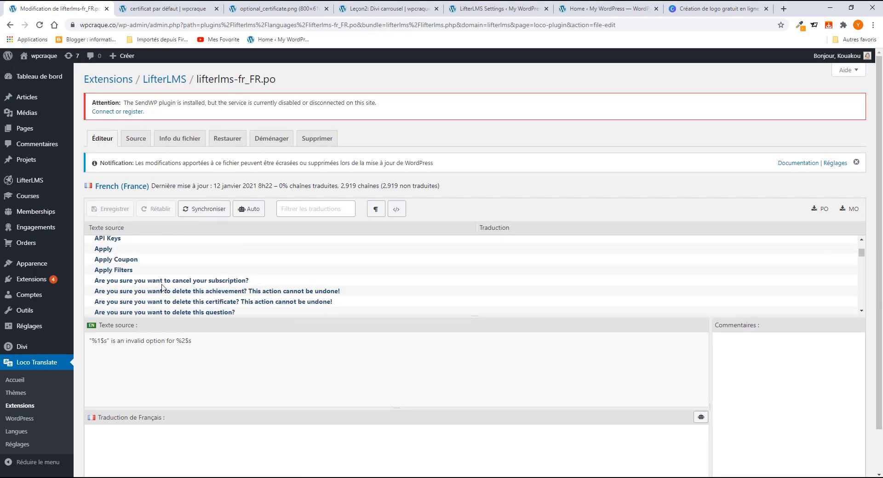
left_click(106, 249)
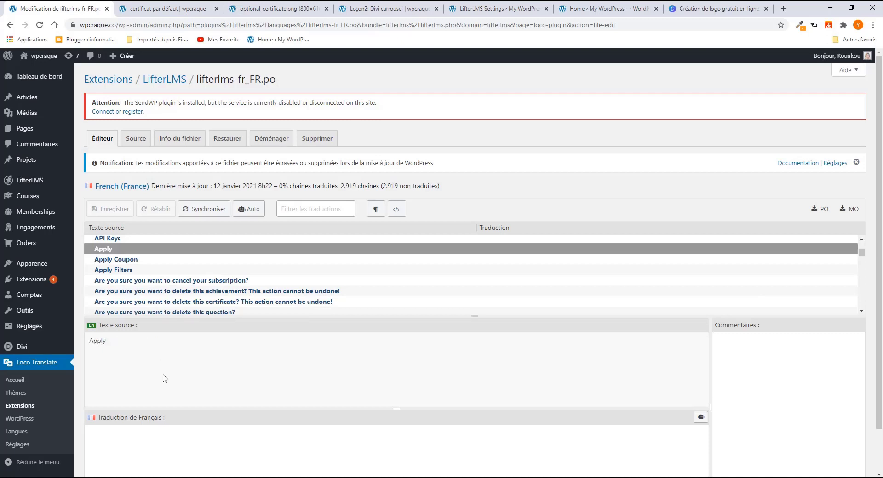
double_click(113, 345)
scroll(207, 354, "down", 1)
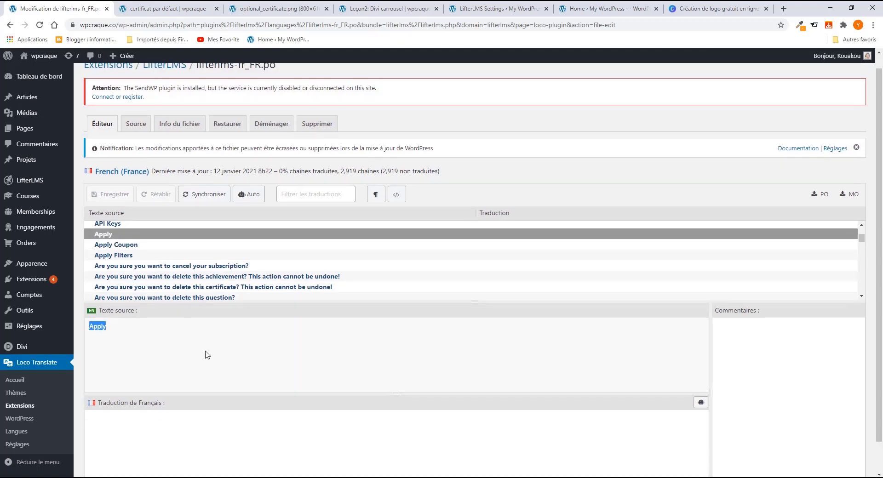
left_click(119, 388)
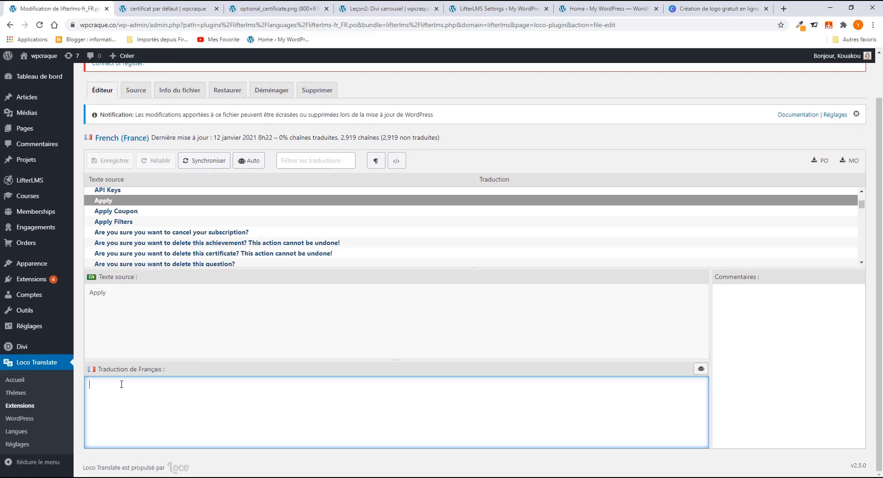
type("Appliqué")
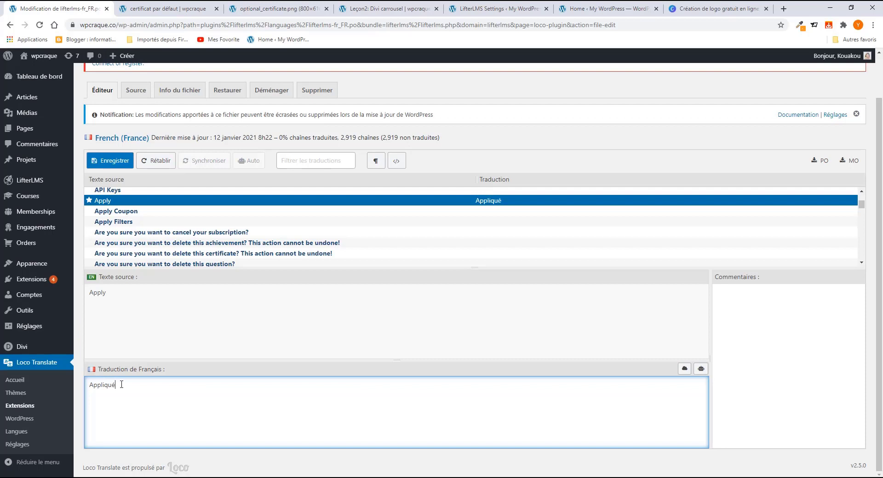
left_click(113, 165)
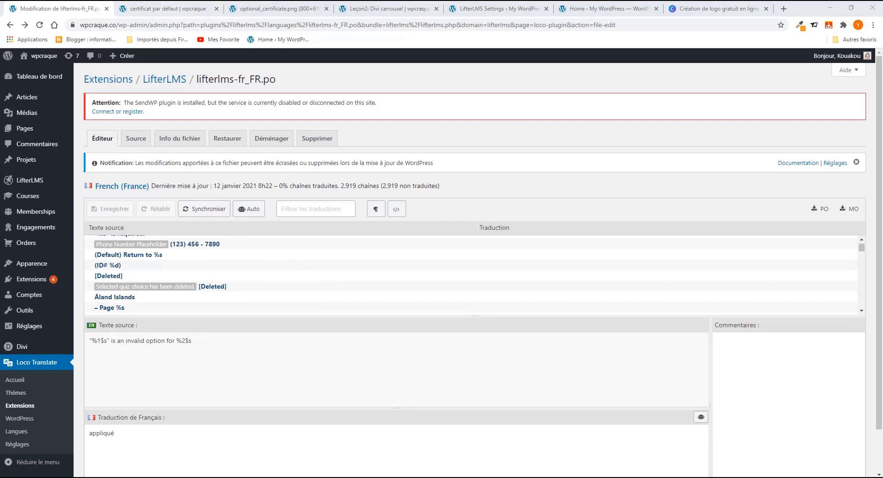
Step: Review the layout of the student dashboard's My Memberships page in the private browsing window, then return to the WordPress admin
left_click(368, 457)
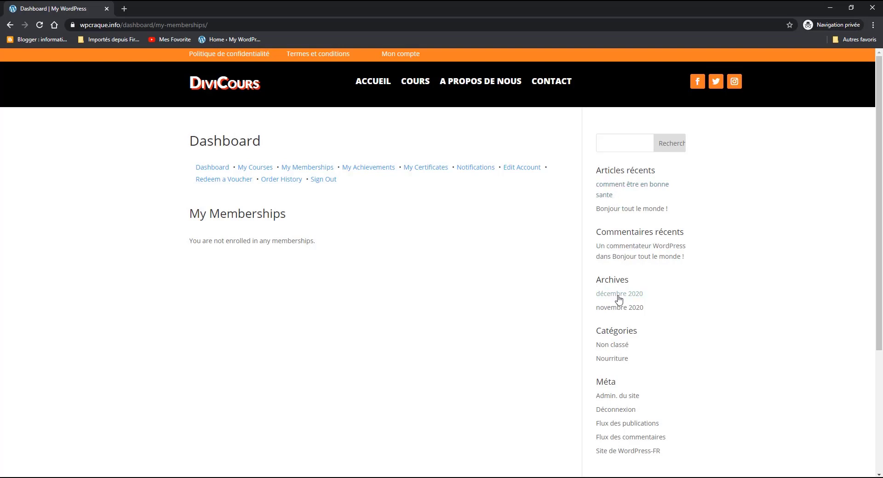
scroll(617, 300, "down", 4)
scroll(618, 306, "up", 4)
left_click(827, 5)
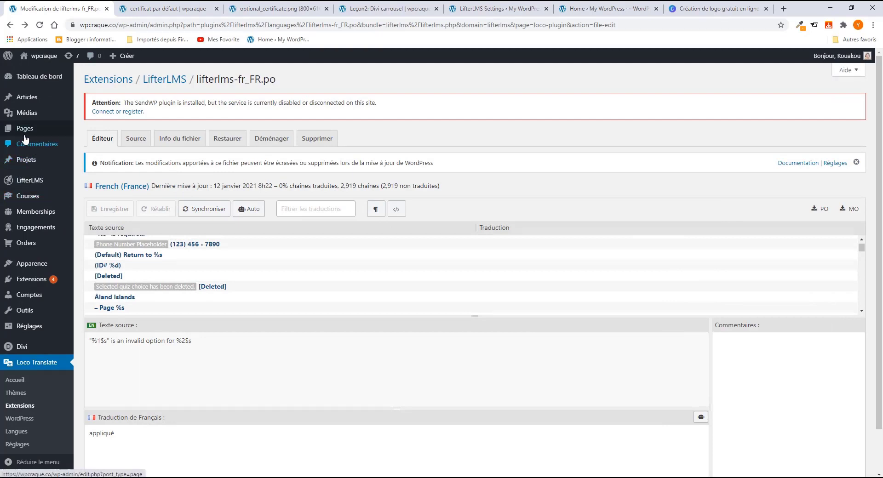
Step: Open the LifterLMS student Dashboard page for editing from the site's list of pages
left_click(100, 133)
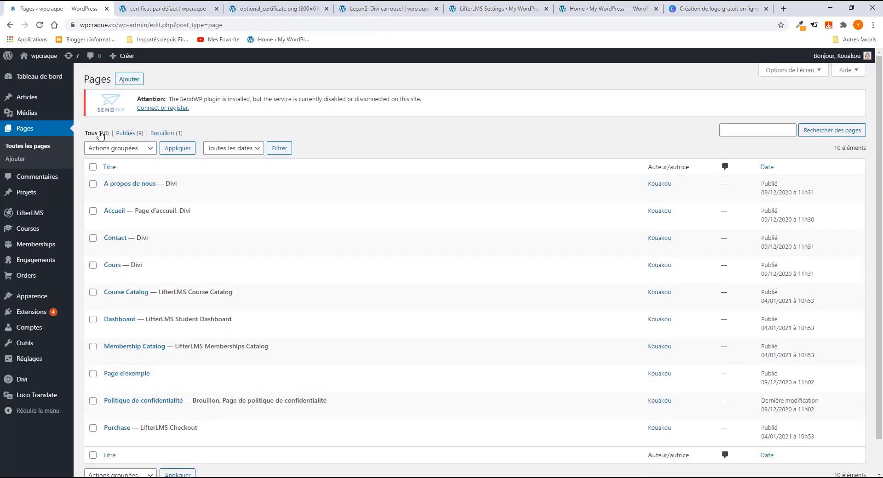
scroll(138, 257, "down", 1)
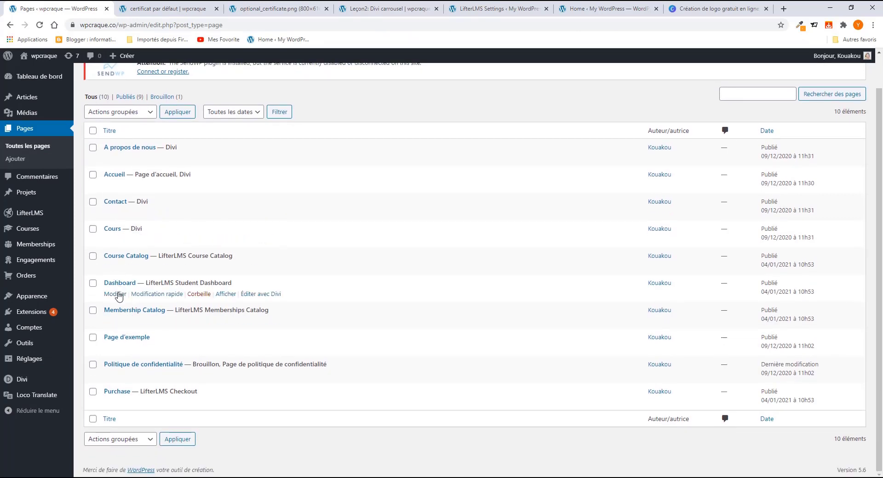
left_click(116, 294)
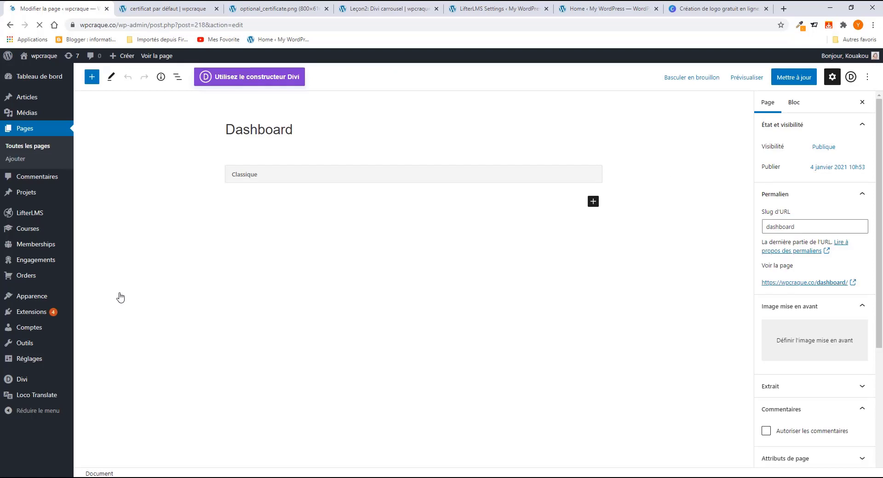
Step: Set the Dashboard page's Divi page template to "Pas de barre latérale" and update the page
scroll(777, 294, "down", 3)
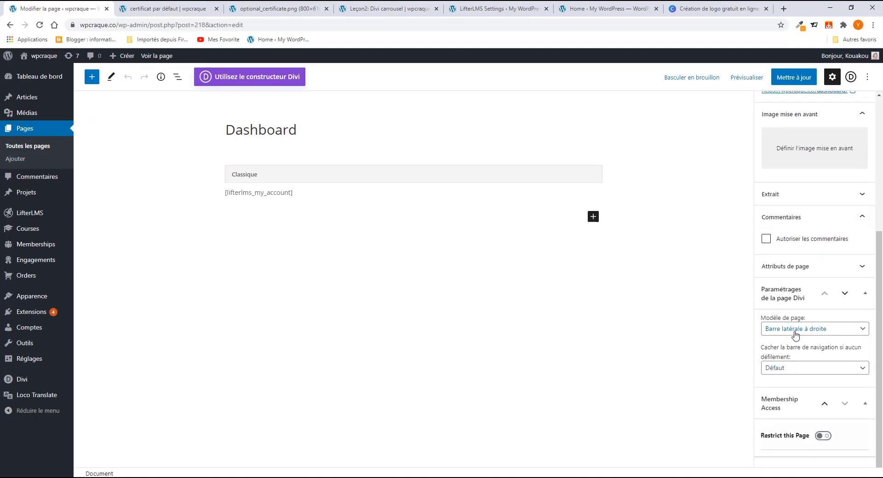
left_click(795, 334)
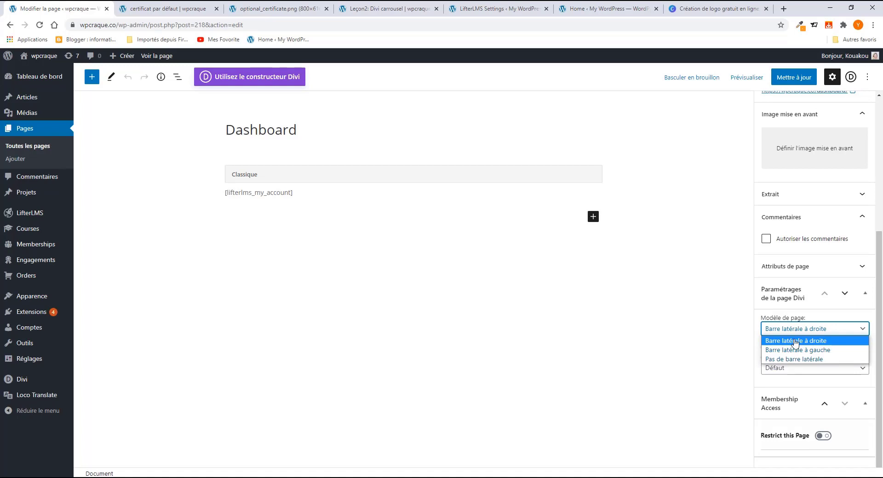
left_click(795, 359)
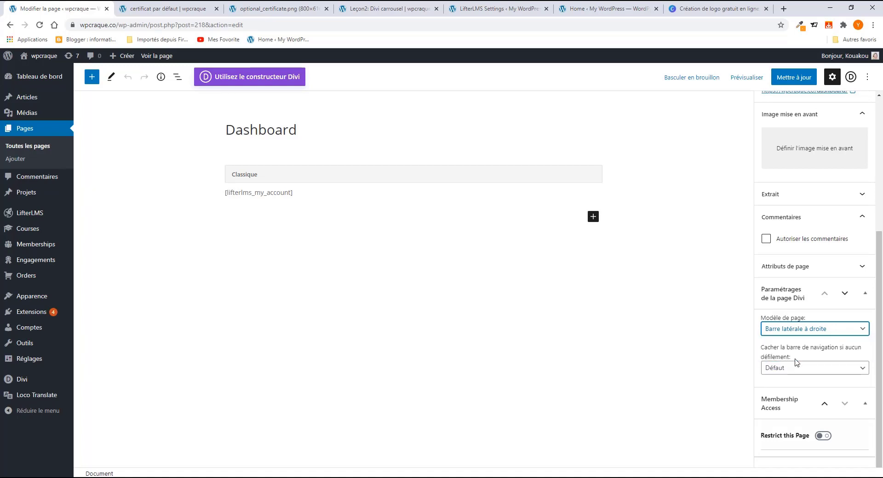
left_click(788, 80)
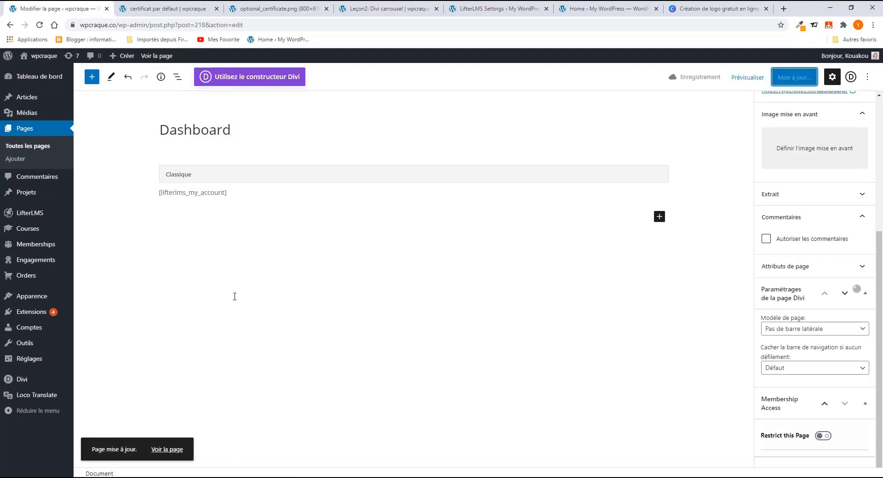
Step: View the updated Dashboard page on the live site and look over its full-page layout
left_click(174, 451)
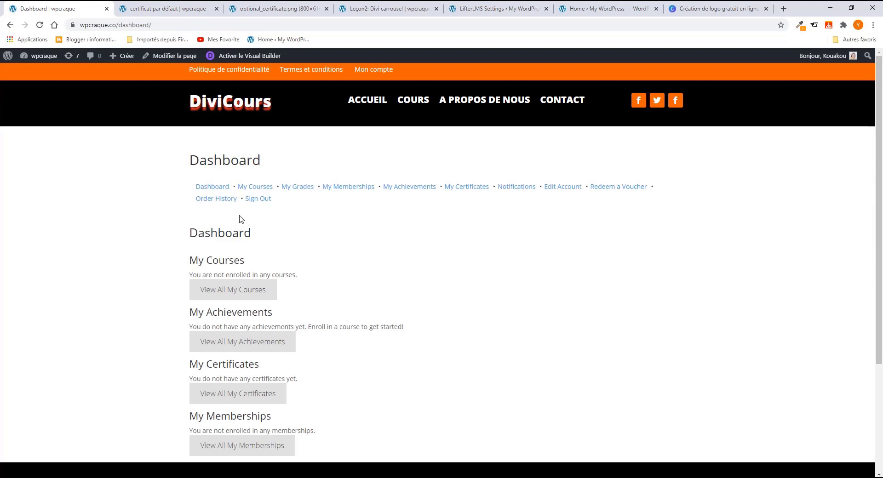
scroll(237, 234, "down", 3)
scroll(252, 260, "up", 3)
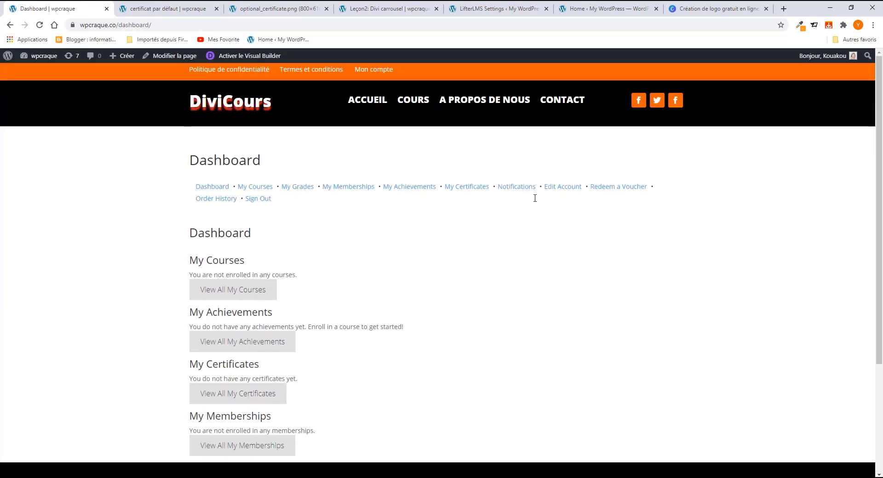